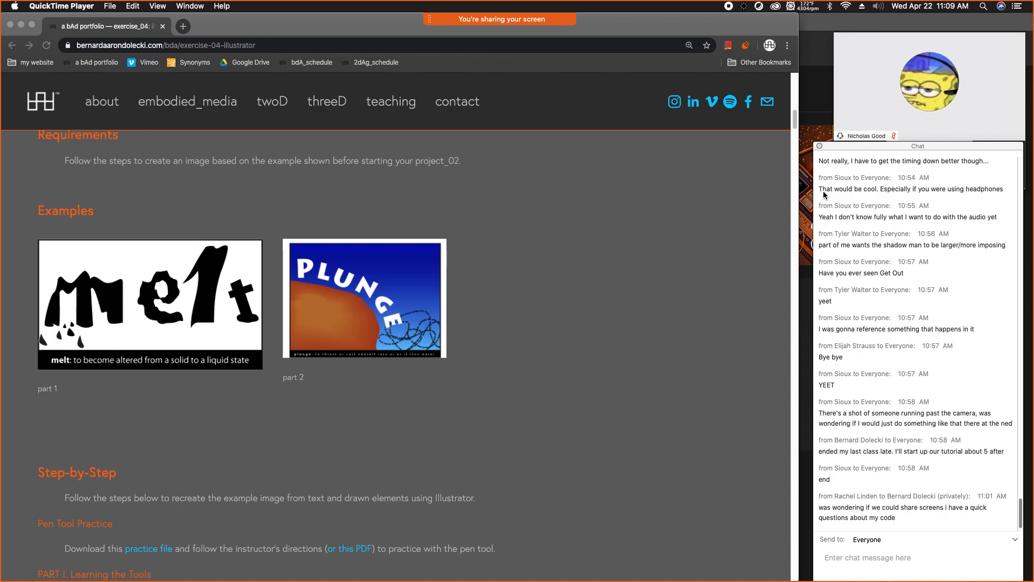
Step: Close the meeting chat and review the Illustrator exercise's instructions on creating a document, entering text and creating outlines
{"action": "left_click", "coordinate": [820, 147]}
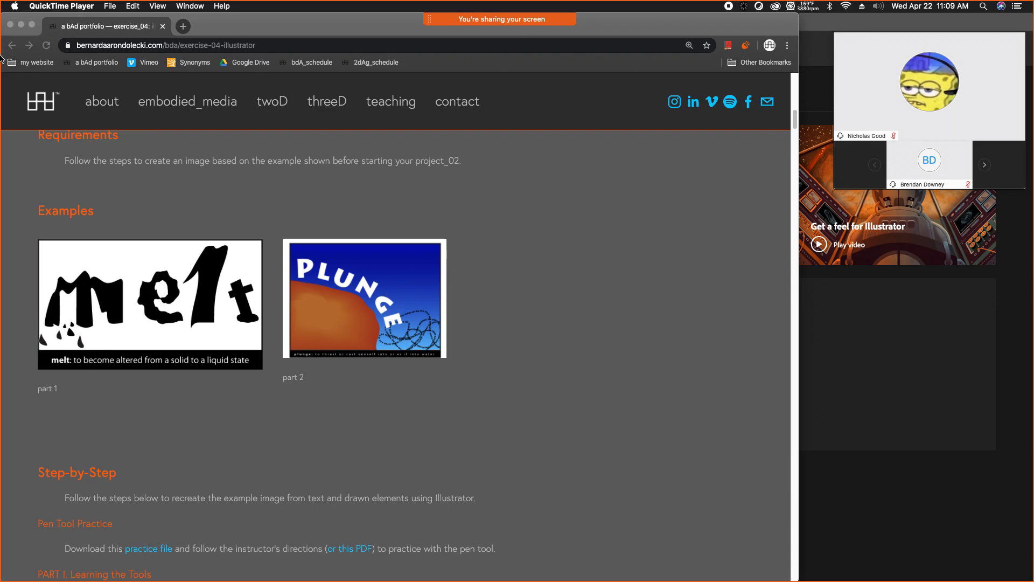
{"action": "mouse_move", "coordinate": [2, 68]}
{"action": "left_click", "coordinate": [796, 124]}
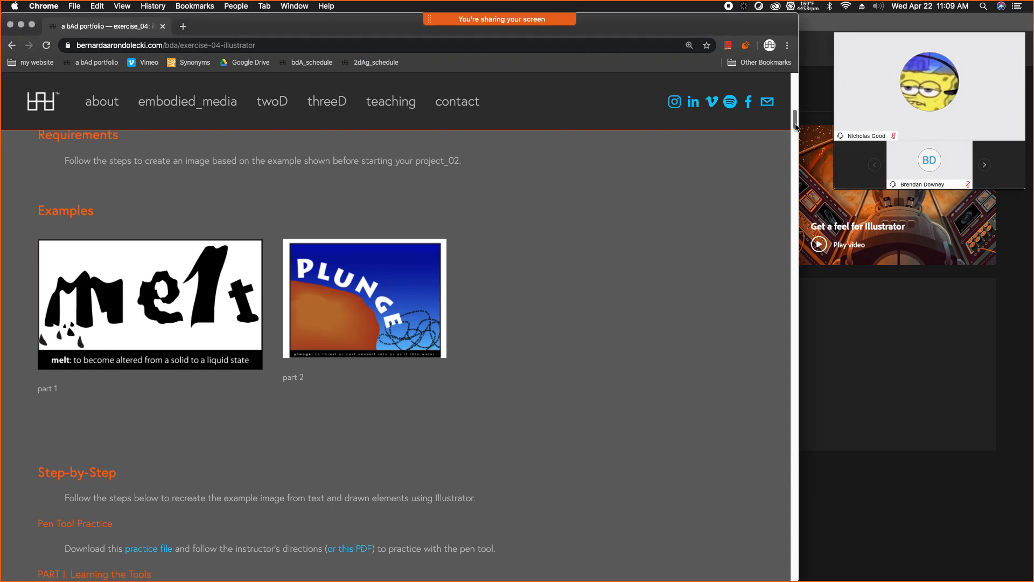
{"action": "left_click", "coordinate": [797, 126]}
{"action": "left_click_drag", "start_coordinate": [796, 126], "coordinate": [797, 143]}
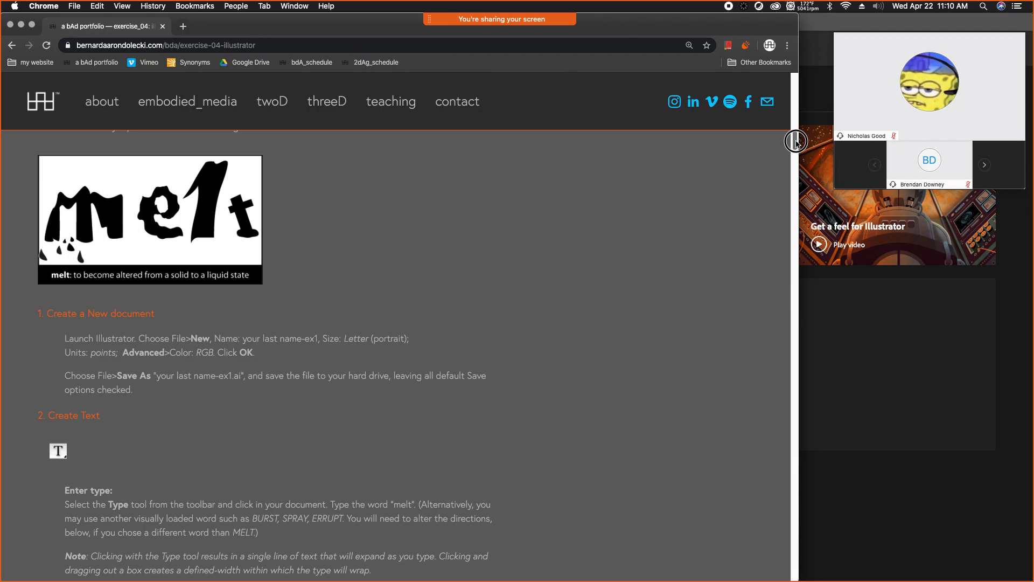
{"action": "left_click_drag", "start_coordinate": [796, 141], "coordinate": [799, 142]}
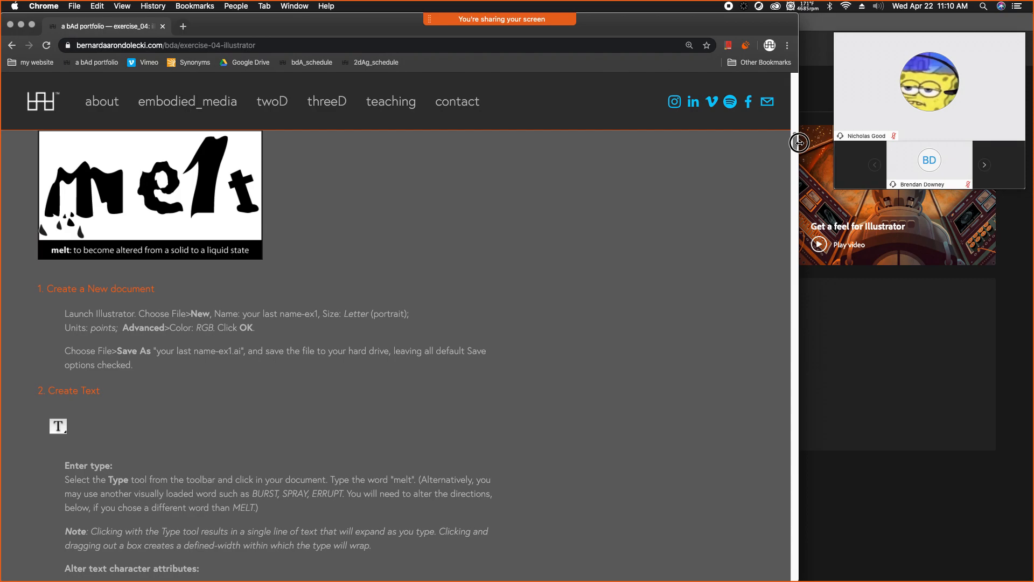
{"action": "scroll", "coordinate": [799, 143], "scroll_direction": "down", "scroll_amount": 5}
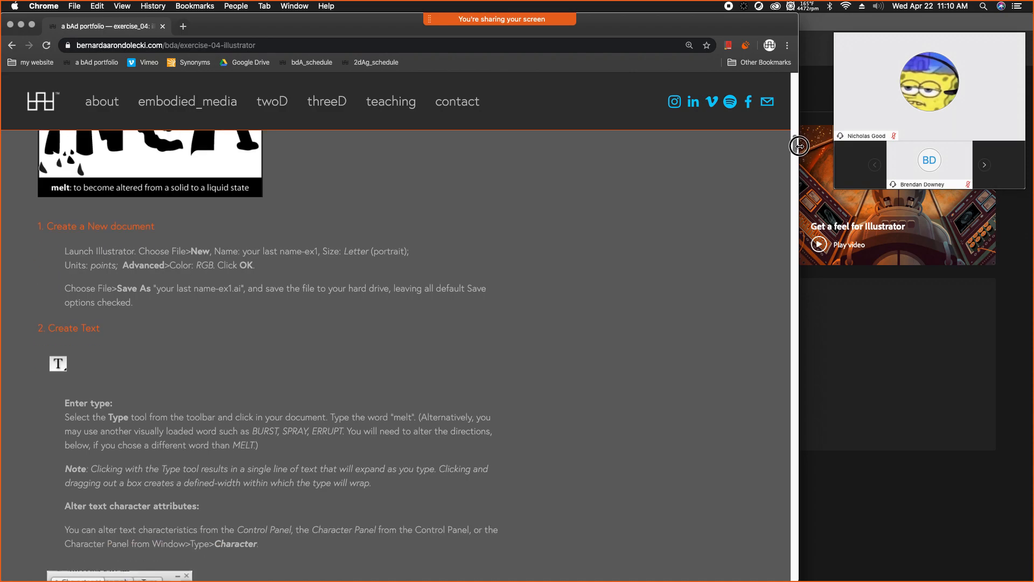
{"action": "scroll", "coordinate": [799, 153], "scroll_direction": "down", "scroll_amount": 5}
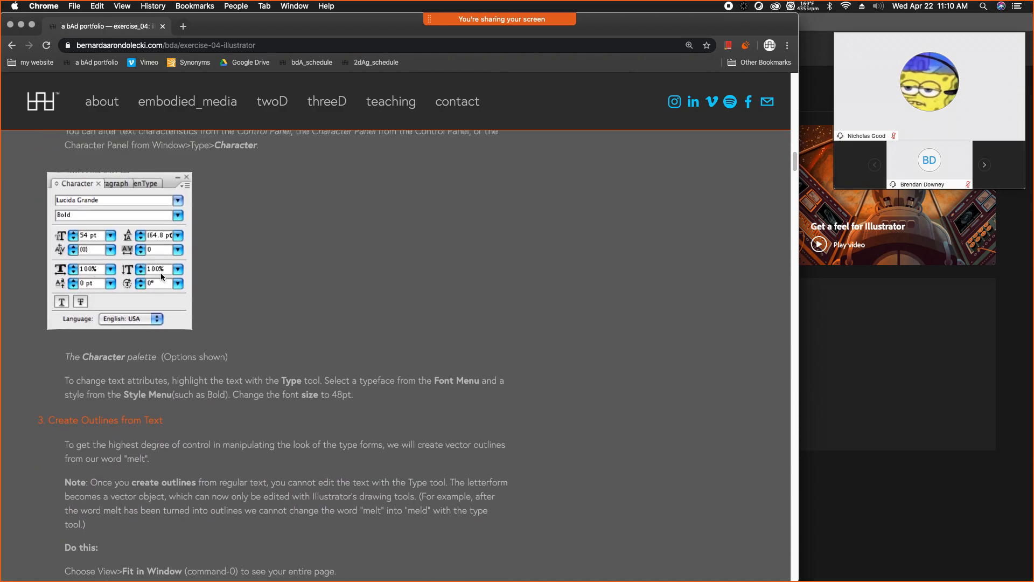
{"action": "left_click_drag", "start_coordinate": [791, 158], "coordinate": [795, 172]}
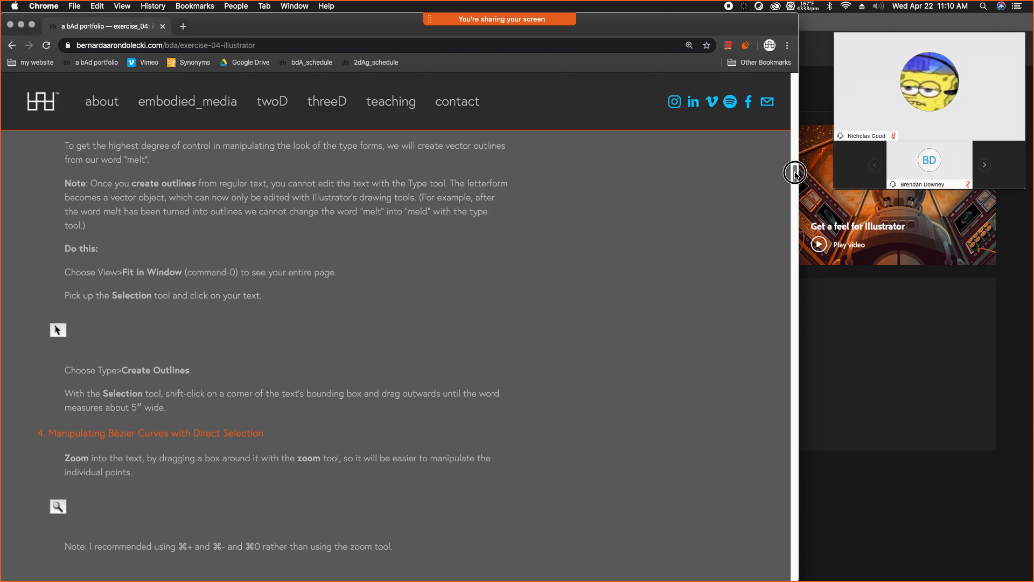
{"action": "left_click_drag", "start_coordinate": [795, 172], "coordinate": [794, 163]}
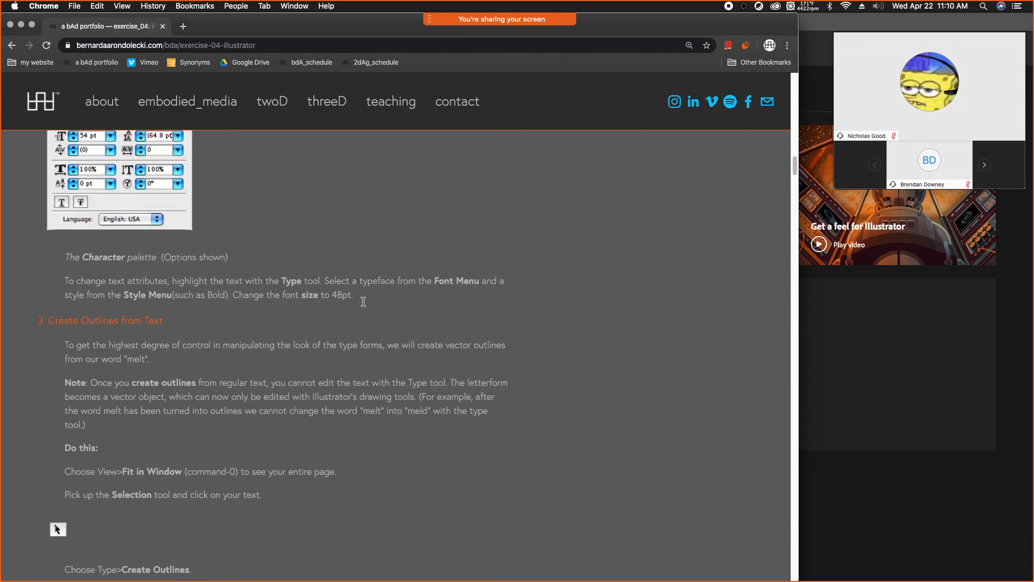
Step: Review the exercise's instructions on drawing drips, shaping the puddle, finalizing the melt image and filling the Plunge path with type
{"action": "left_click_drag", "start_coordinate": [795, 164], "coordinate": [790, 248]}
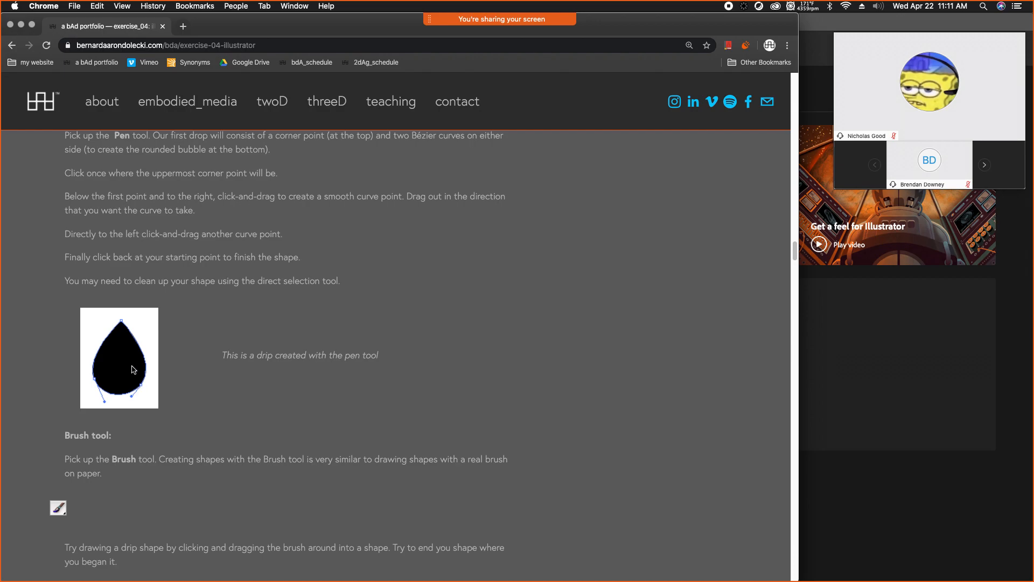
{"action": "left_click", "coordinate": [796, 251]}
{"action": "left_click_drag", "start_coordinate": [796, 252], "coordinate": [794, 382]}
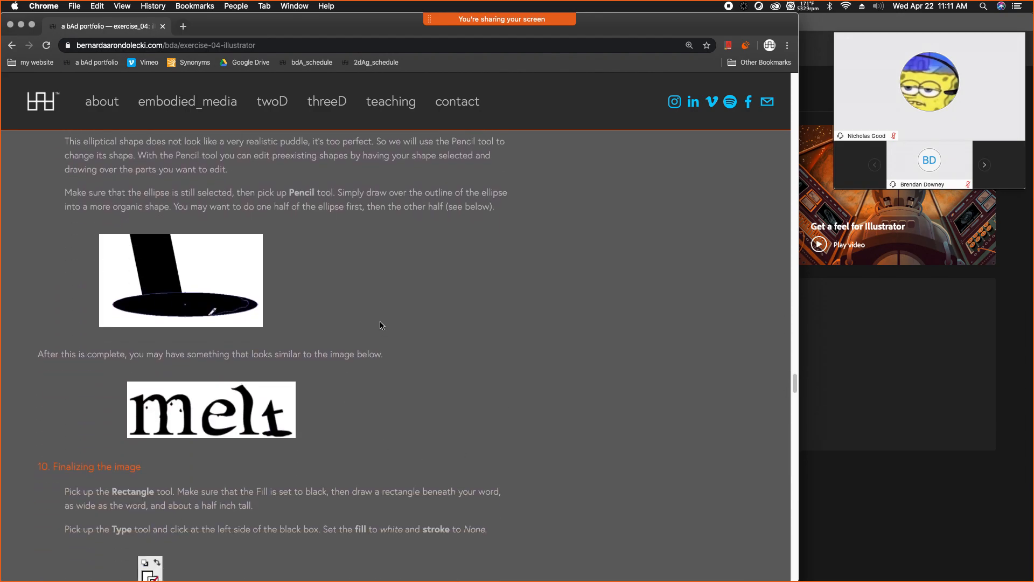
{"action": "mouse_move", "coordinate": [797, 381]}
{"action": "left_mouse_down"}
{"action": "mouse_move", "coordinate": [801, 475]}
{"action": "mouse_move", "coordinate": [788, 574]}
{"action": "mouse_move", "coordinate": [787, 541]}
{"action": "left_mouse_up"}
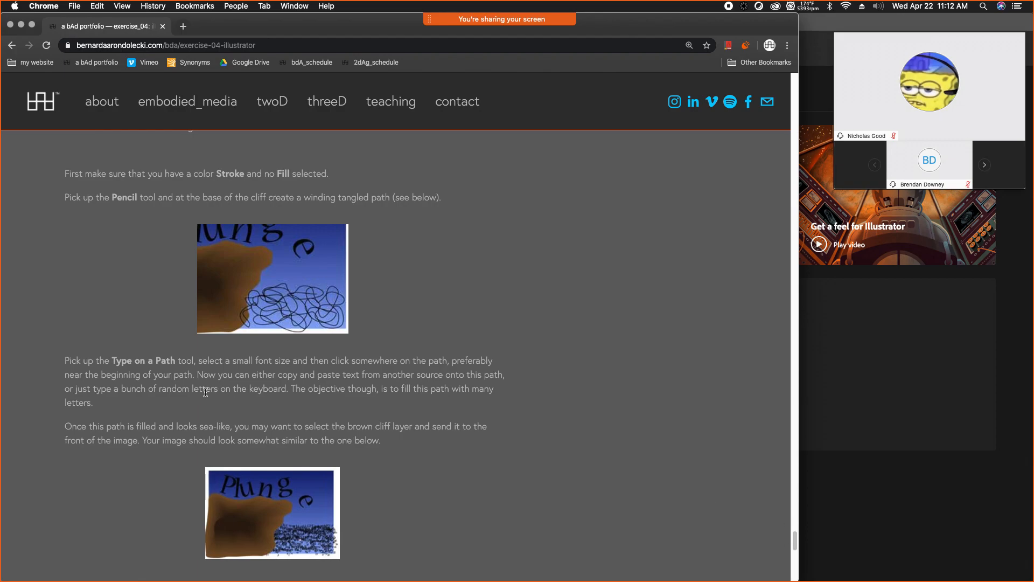
Step: Open youtube.com in a new browser tab and search for "illustrator cc"
{"action": "key", "text": "super+t"}
{"action": "type", "text": "youtube.com"}
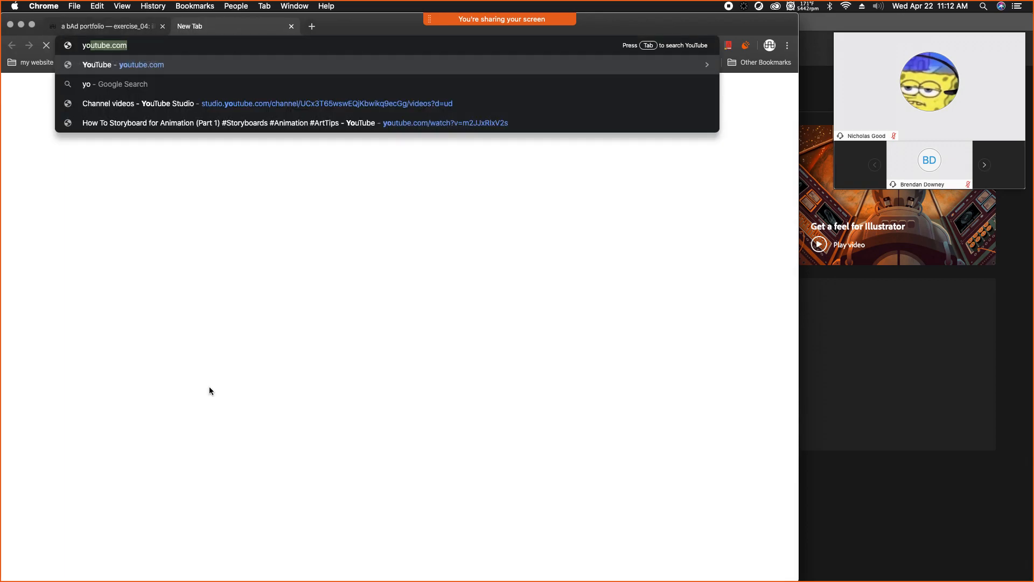
{"action": "key", "text": "Return"}
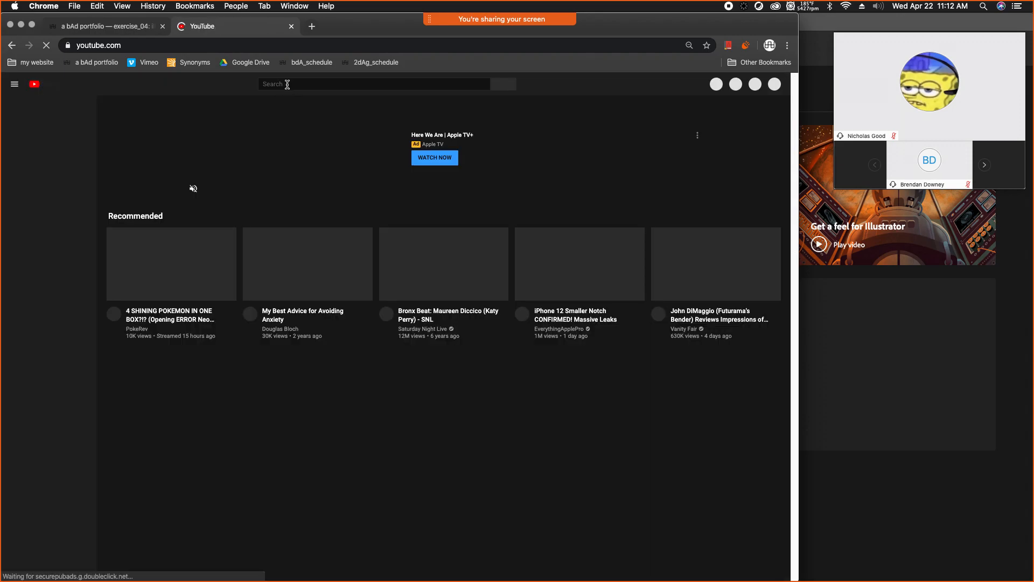
{"action": "left_click", "coordinate": [291, 85]}
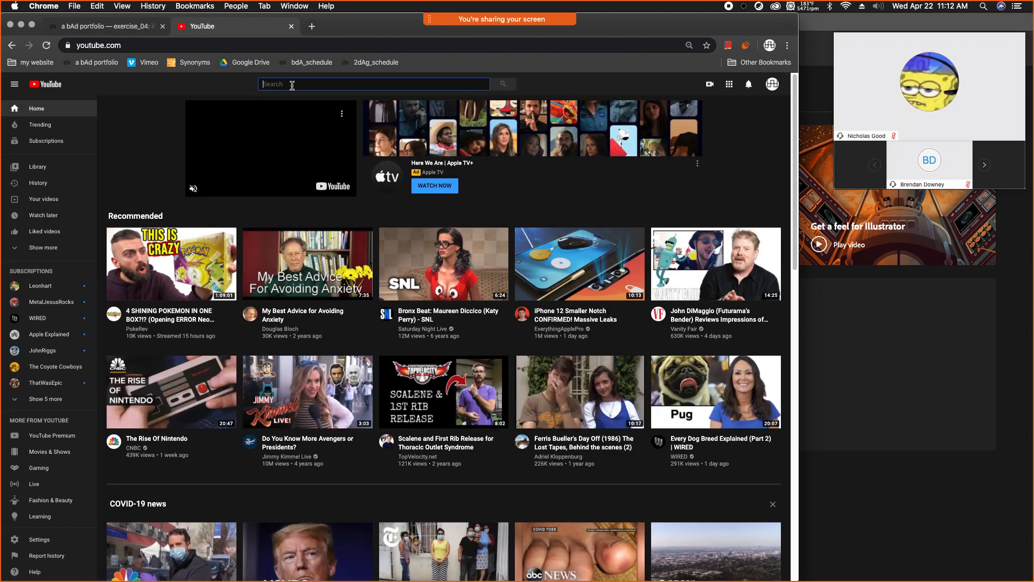
{"action": "type", "text": "illustr"}
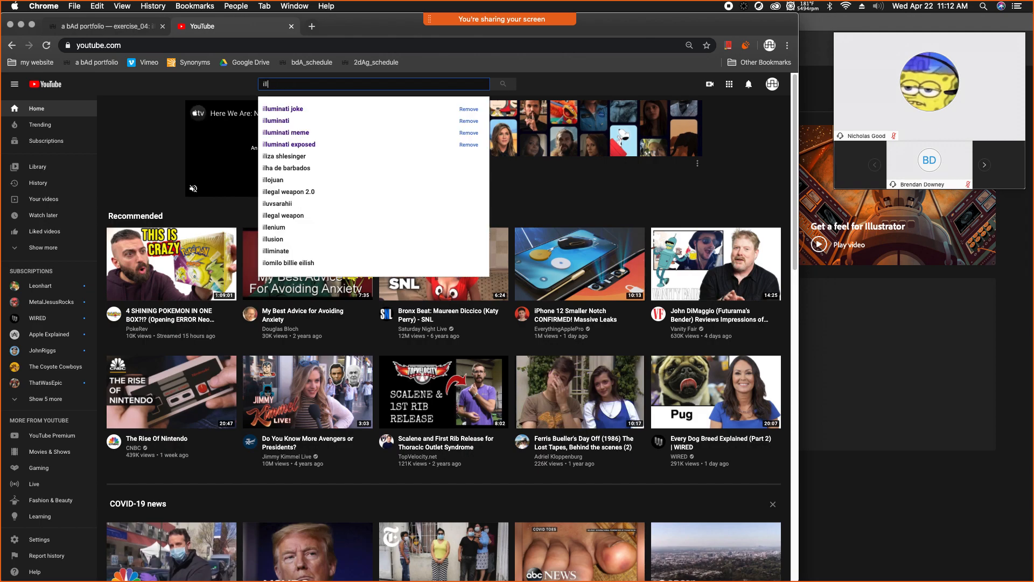
{"action": "type", "text": "ator cc"}
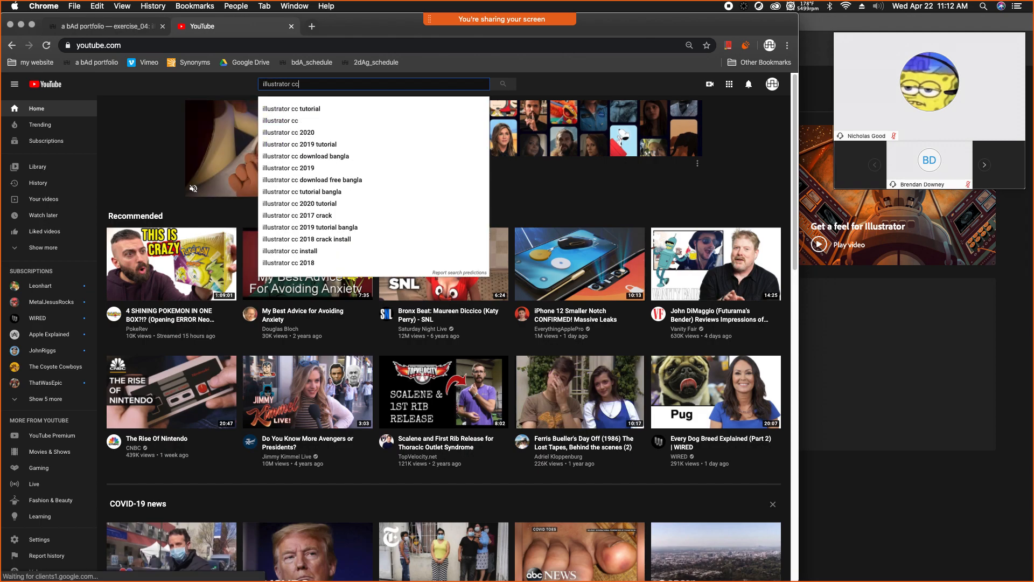
{"action": "key", "text": "Return"}
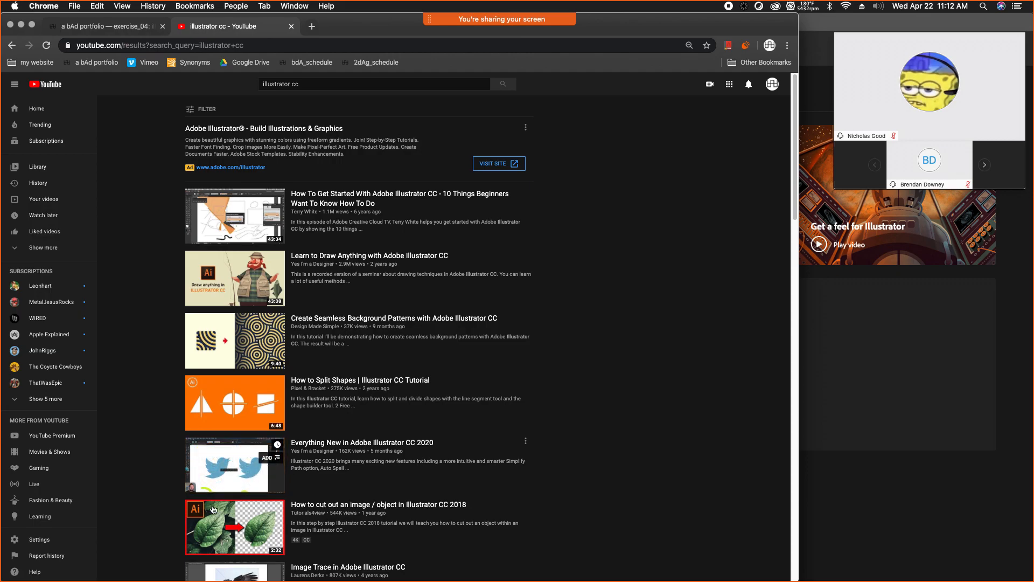
Step: Browse the "illustrator cc" video results to examine which tutorials and tool topics are offered
{"action": "scroll", "coordinate": [135, 512], "scroll_direction": "down", "scroll_amount": 2}
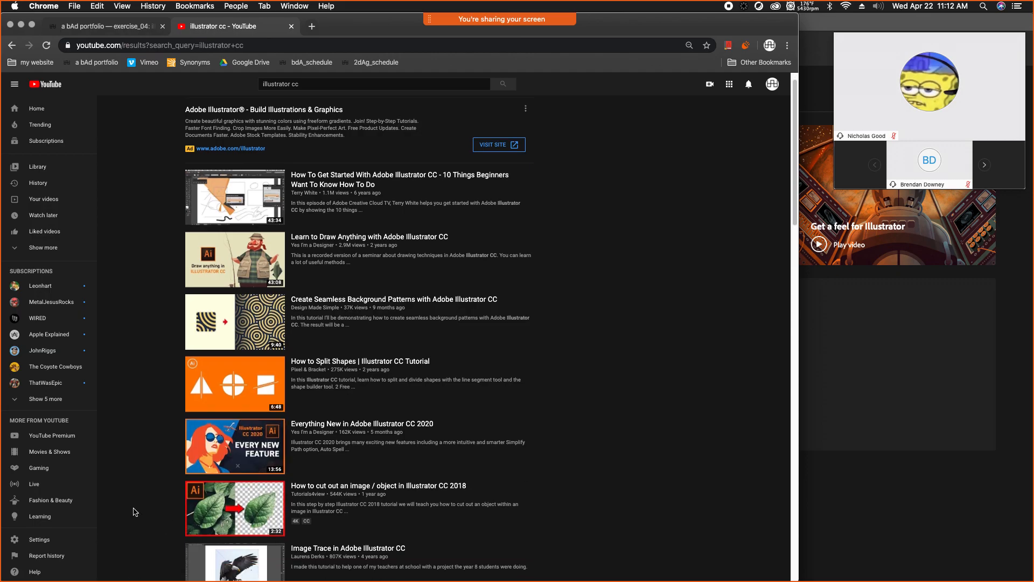
{"action": "scroll", "coordinate": [131, 510], "scroll_direction": "down", "scroll_amount": 3}
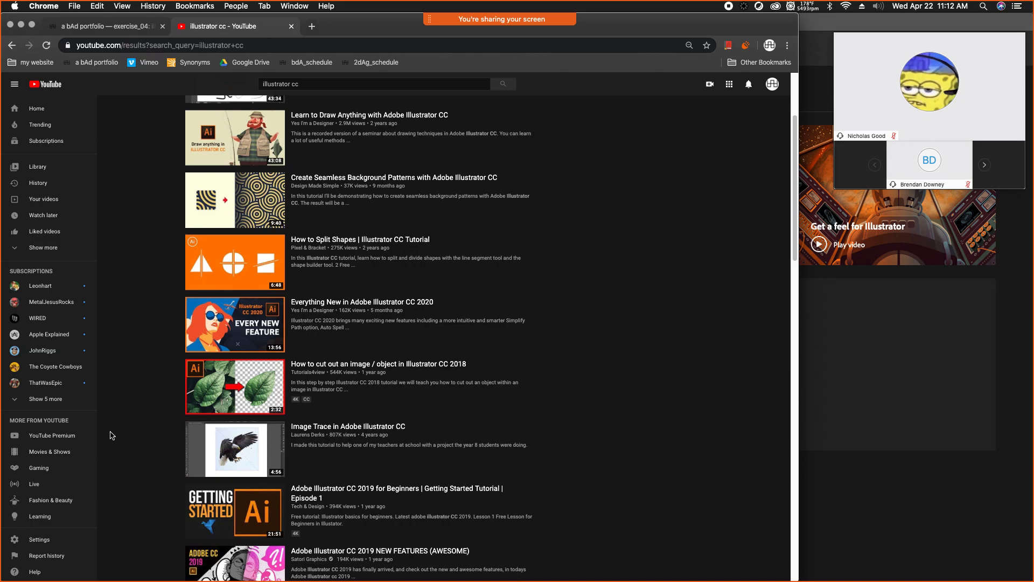
{"action": "scroll", "coordinate": [111, 435], "scroll_direction": "down", "scroll_amount": 1}
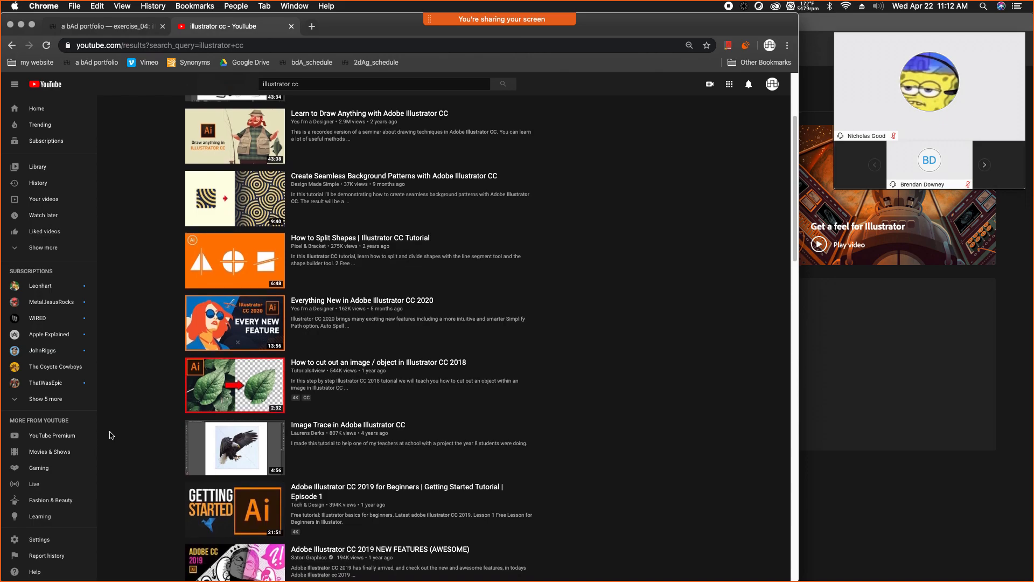
{"action": "scroll", "coordinate": [111, 435], "scroll_direction": "down", "scroll_amount": 5}
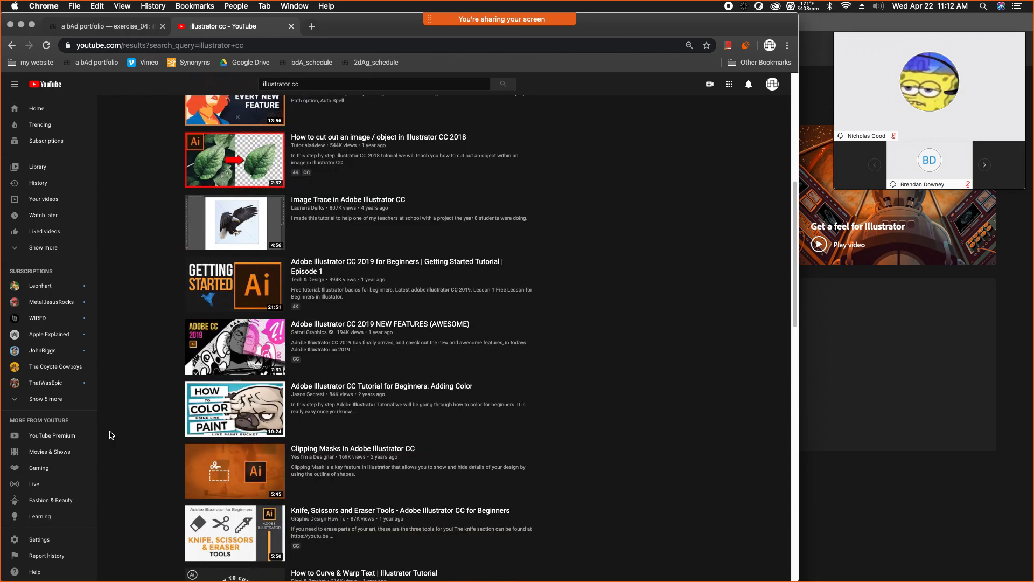
{"action": "scroll", "coordinate": [110, 435], "scroll_direction": "down", "scroll_amount": 10}
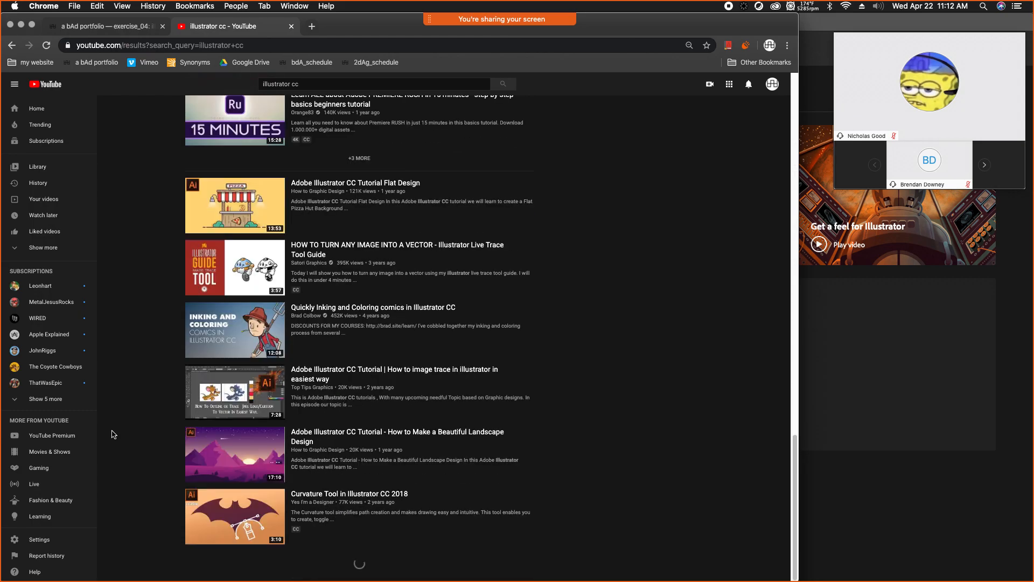
{"action": "scroll", "coordinate": [113, 434], "scroll_direction": "down", "scroll_amount": 4}
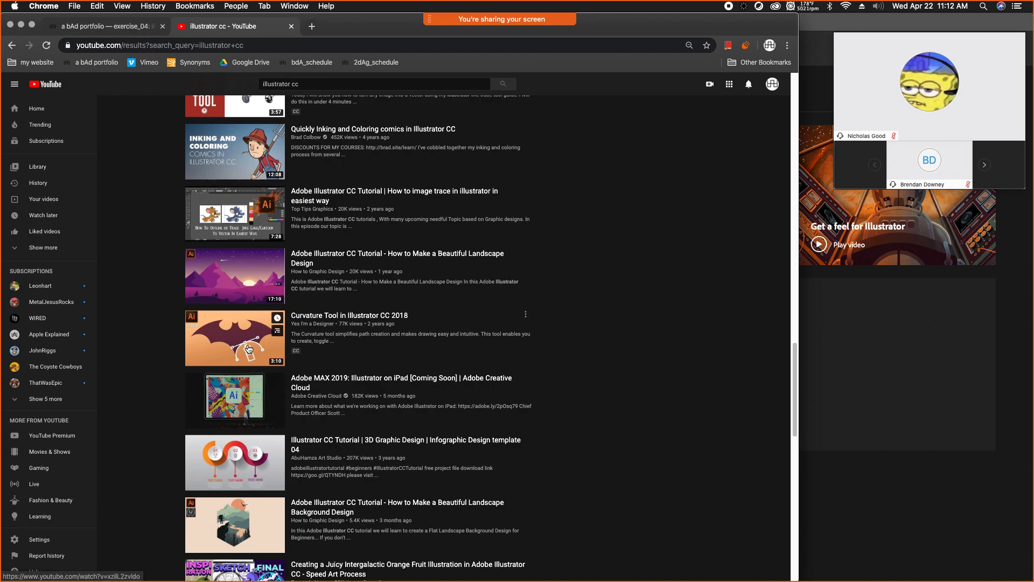
{"action": "scroll", "coordinate": [162, 442], "scroll_direction": "down", "scroll_amount": 4}
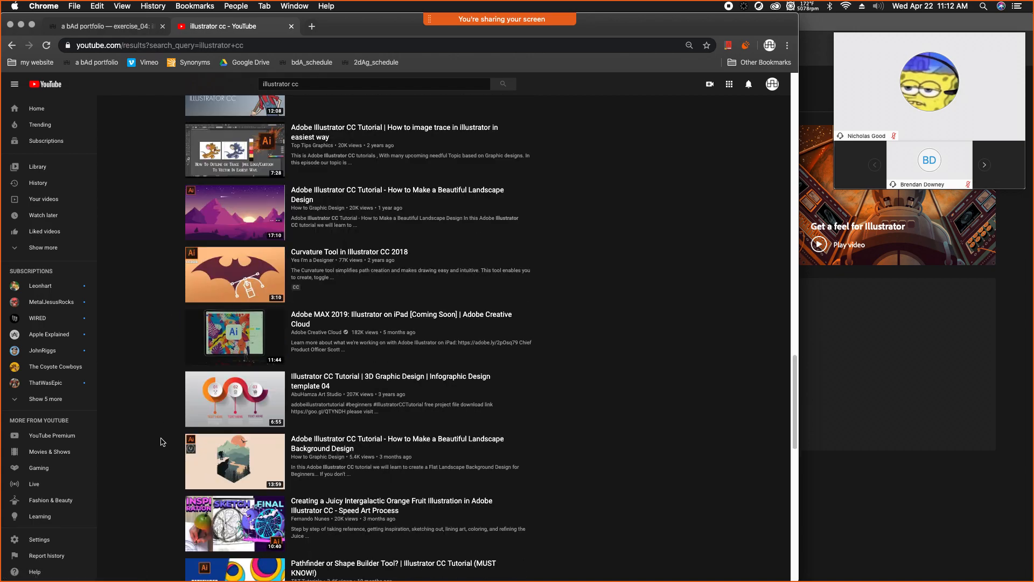
{"action": "scroll", "coordinate": [160, 443], "scroll_direction": "down", "scroll_amount": 5}
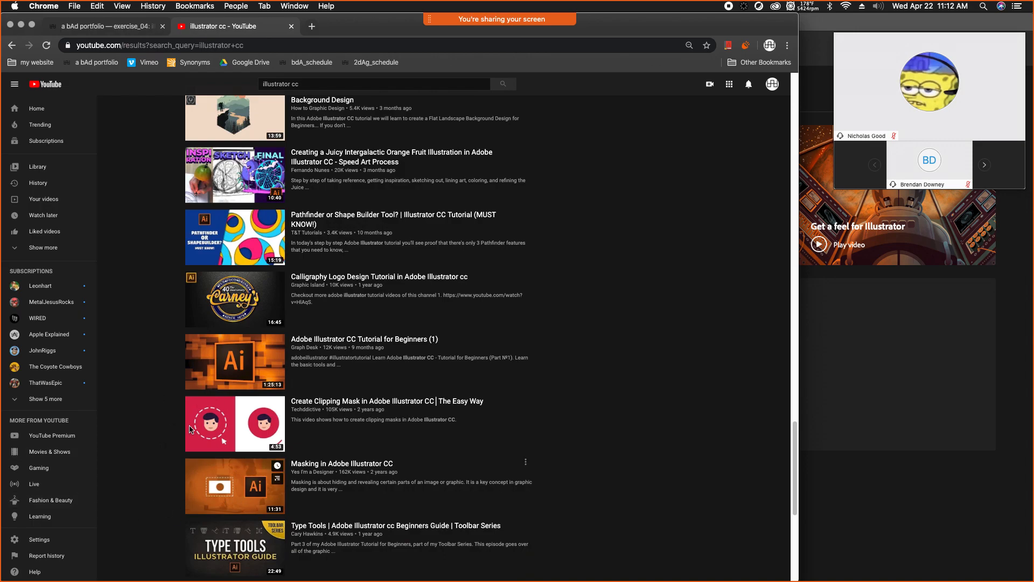
{"action": "mouse_move", "coordinate": [216, 423]}
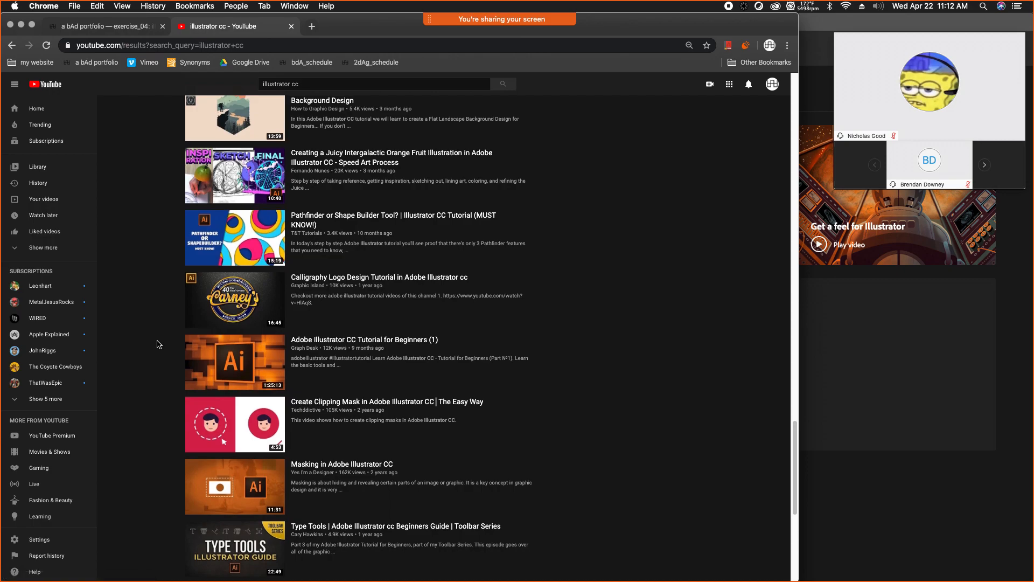
{"action": "scroll", "coordinate": [157, 345], "scroll_direction": "up", "scroll_amount": 2}
{"action": "scroll", "coordinate": [156, 348], "scroll_direction": "up", "scroll_amount": 10}
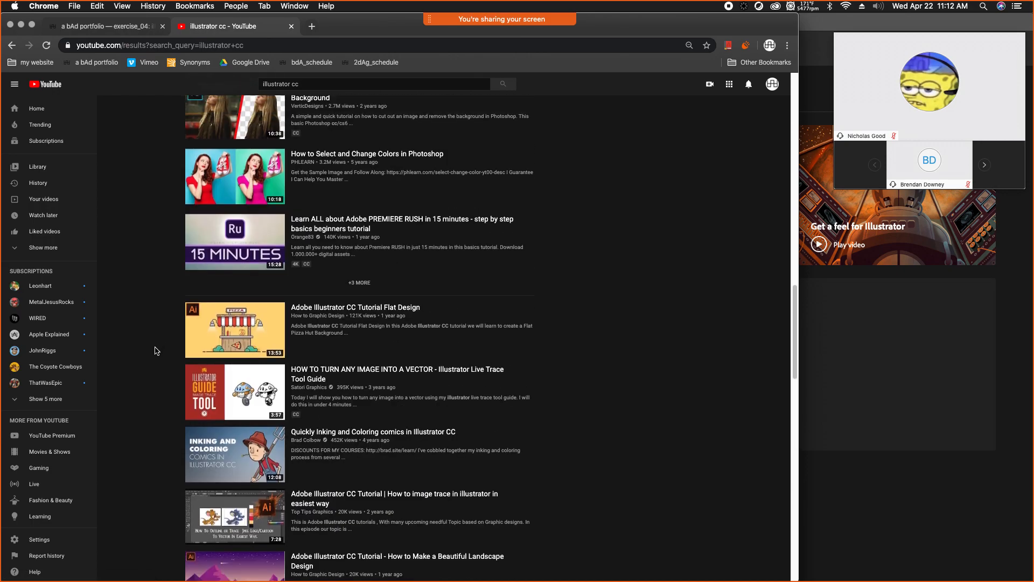
{"action": "scroll", "coordinate": [155, 351], "scroll_direction": "up", "scroll_amount": 8}
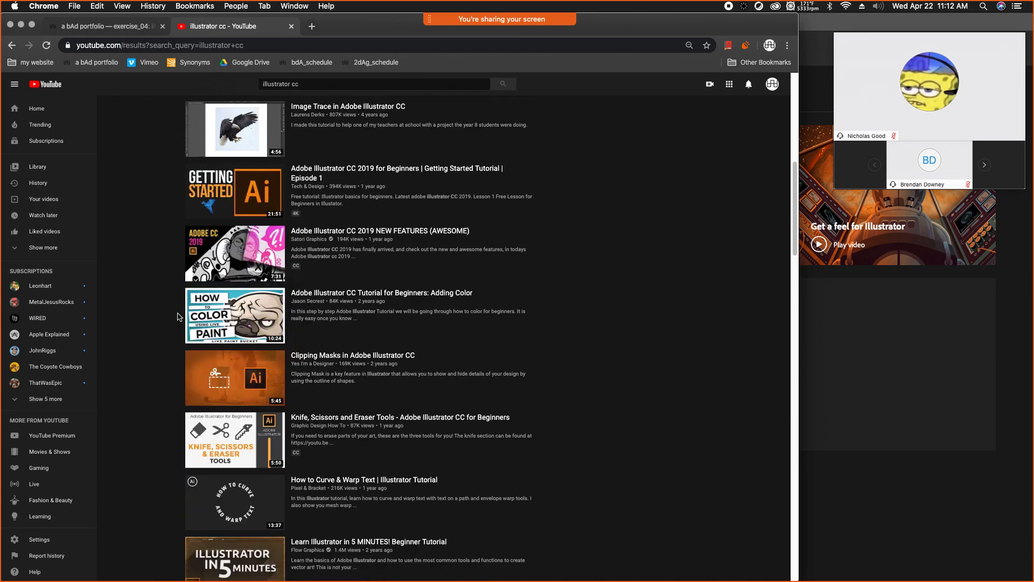
{"action": "scroll", "coordinate": [158, 354], "scroll_direction": "up", "scroll_amount": 5}
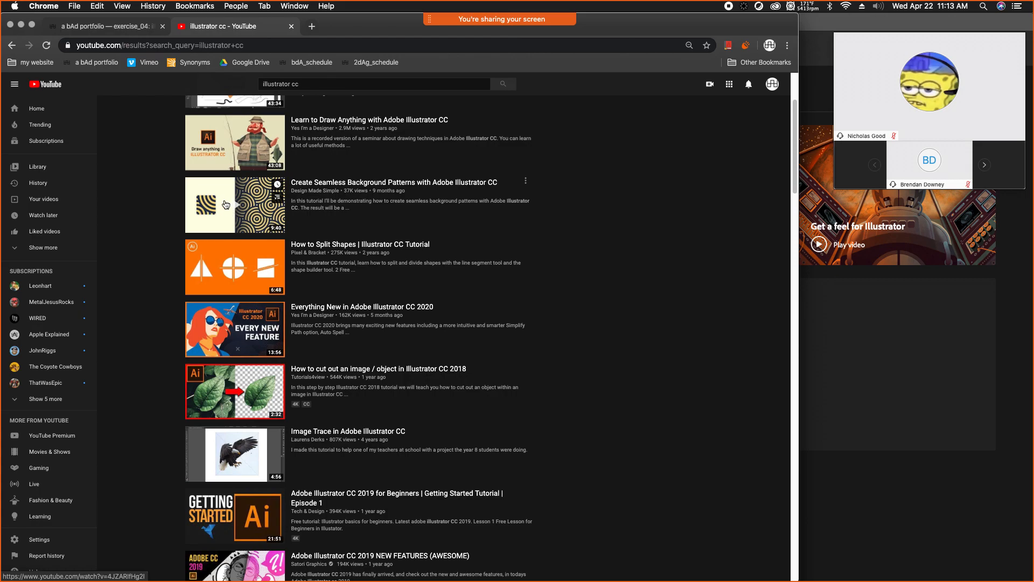
Step: Return to the exercise-04 Illustrator page and go back up to its Requirements and Examples sections
{"action": "left_click", "coordinate": [126, 29]}
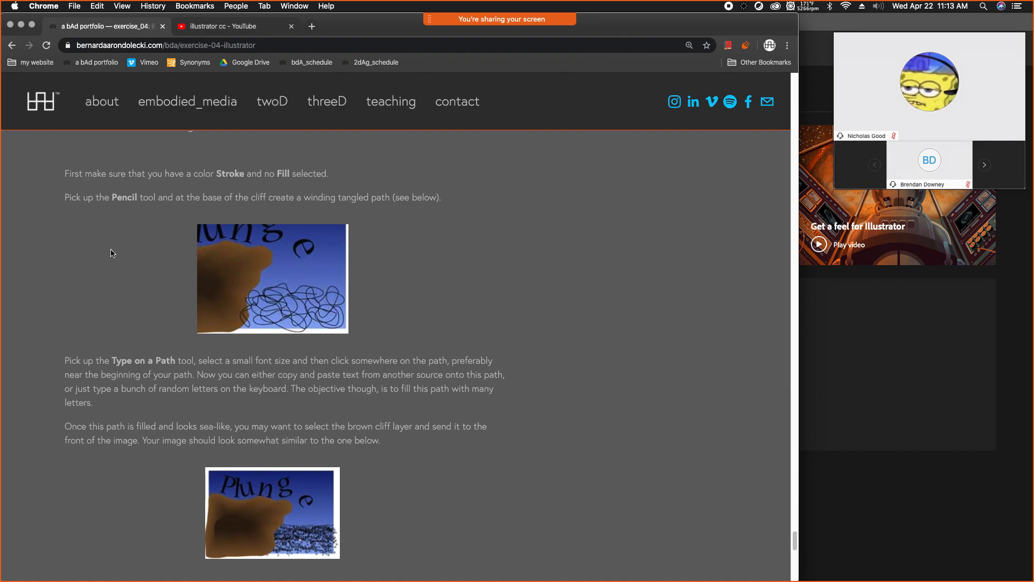
{"action": "mouse_move", "coordinate": [795, 539]}
{"action": "left_mouse_down"}
{"action": "mouse_move", "coordinate": [788, 110]}
{"action": "mouse_move", "coordinate": [791, 119]}
{"action": "left_mouse_up"}
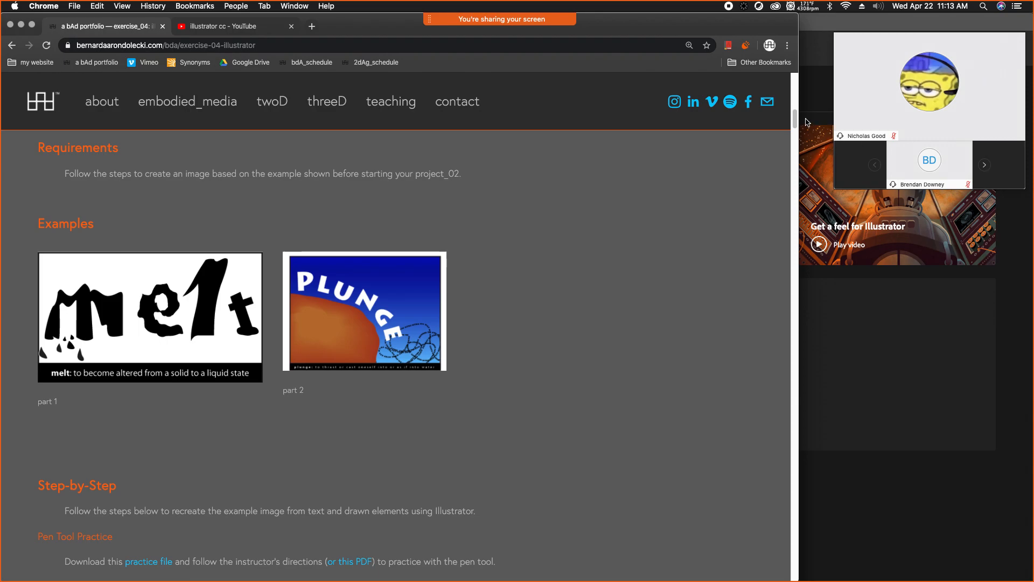
{"action": "mouse_move", "coordinate": [795, 119]}
{"action": "left_mouse_down"}
{"action": "mouse_move", "coordinate": [795, 128]}
{"action": "mouse_move", "coordinate": [796, 116]}
{"action": "left_mouse_up"}
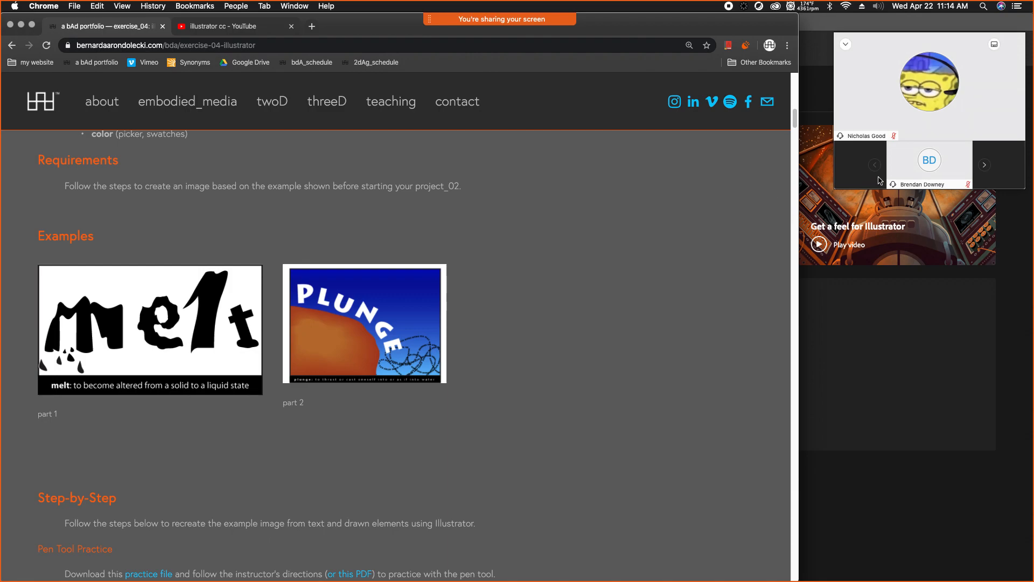
Step: Reopen the meeting chat and check its latest messages
{"action": "mouse_move", "coordinate": [542, 25]}
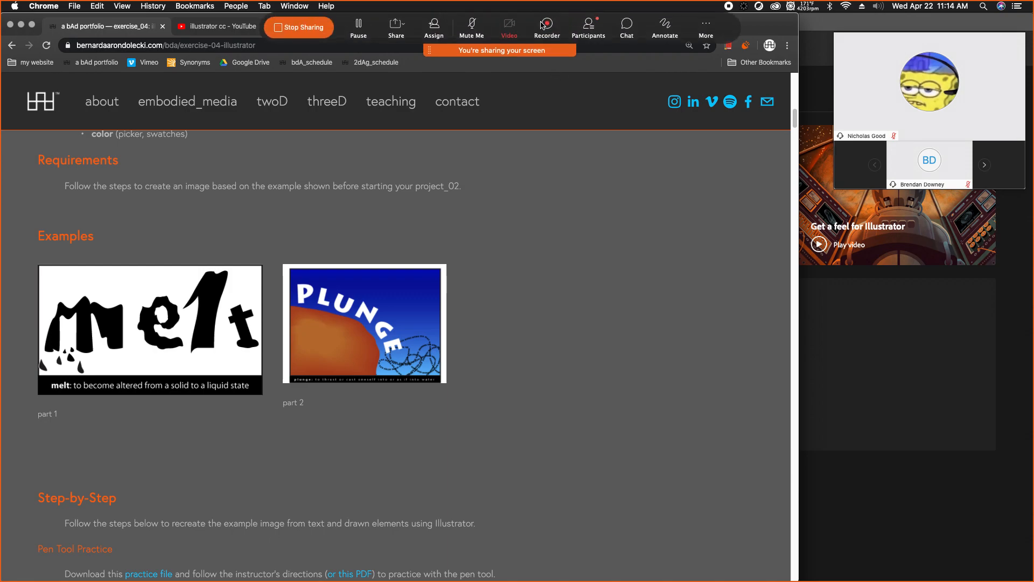
{"action": "left_click", "coordinate": [625, 26]}
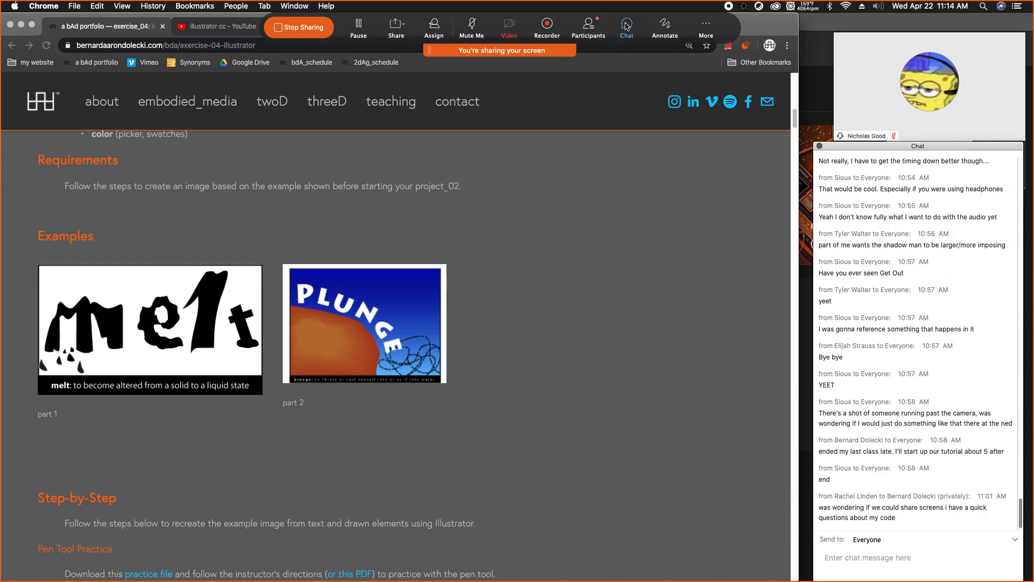
{"action": "scroll", "coordinate": [936, 386], "scroll_direction": "down", "scroll_amount": 1}
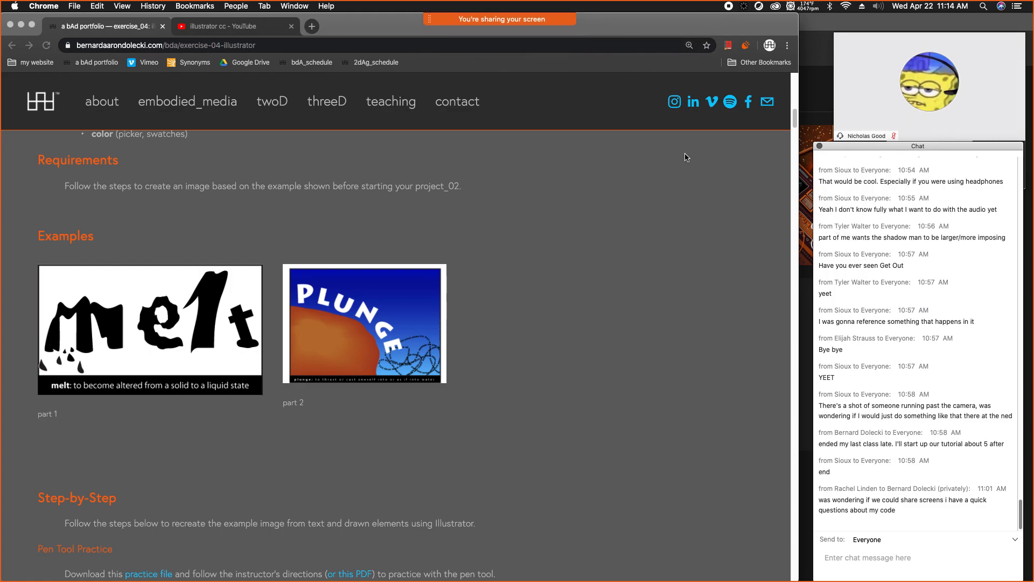
Step: Close the meeting chat and go to the Step-by-Step section with the Pen Tool Practice instructions on the exercise page
{"action": "left_click", "coordinate": [820, 146]}
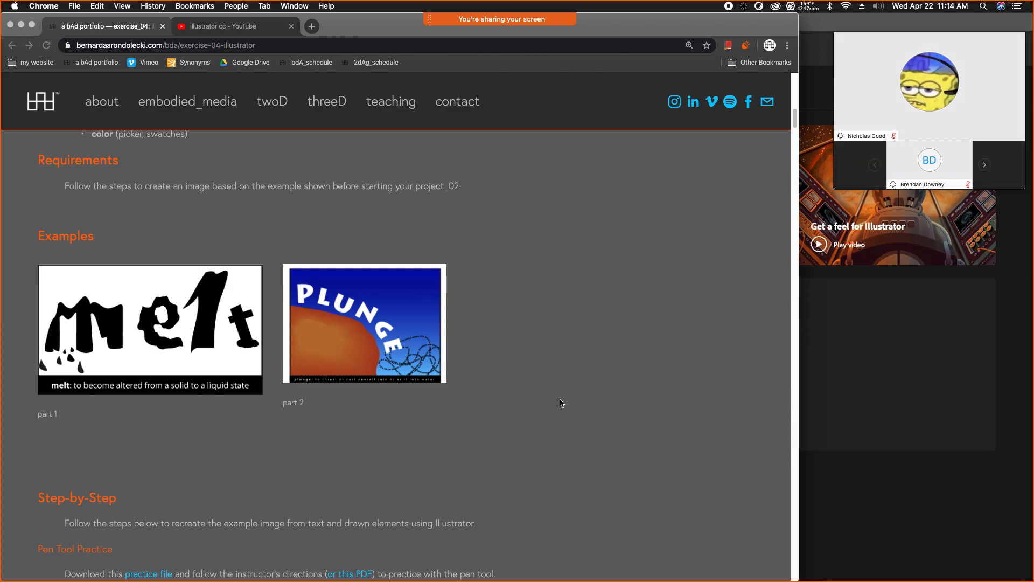
{"action": "scroll", "coordinate": [797, 127], "scroll_direction": "down", "scroll_amount": 3}
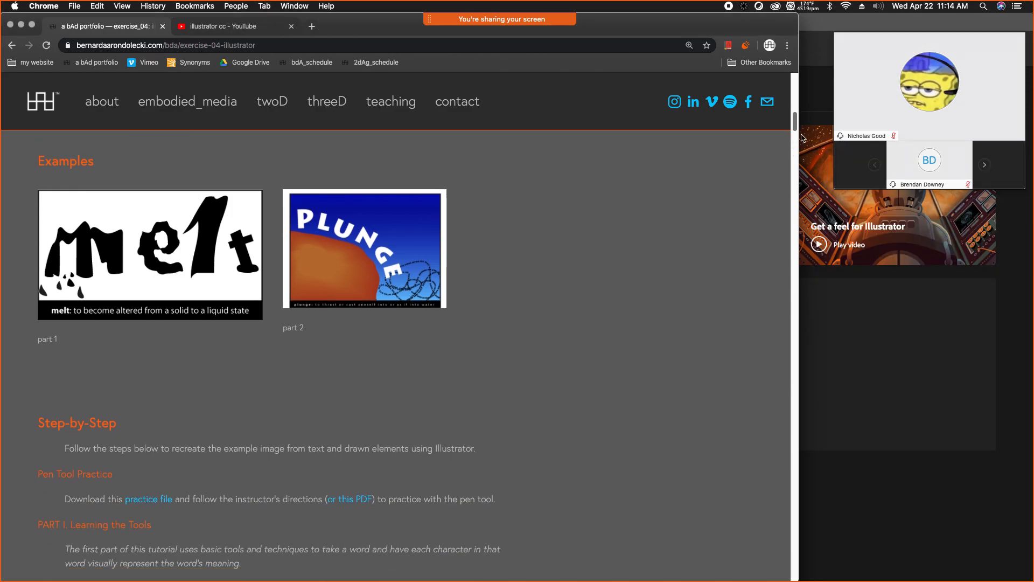
{"action": "left_click", "coordinate": [803, 130]}
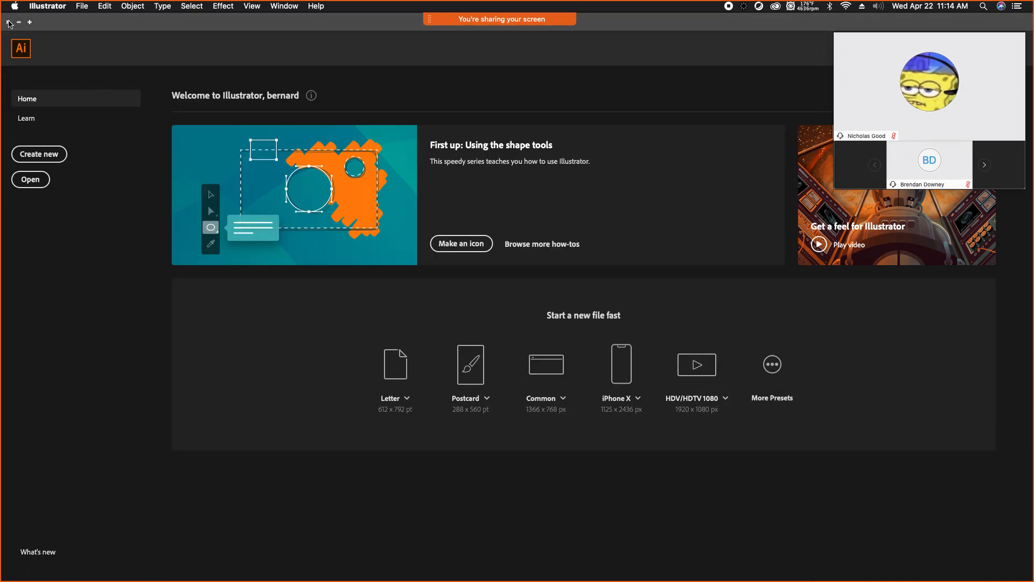
{"action": "key", "text": "ctrl+Up"}
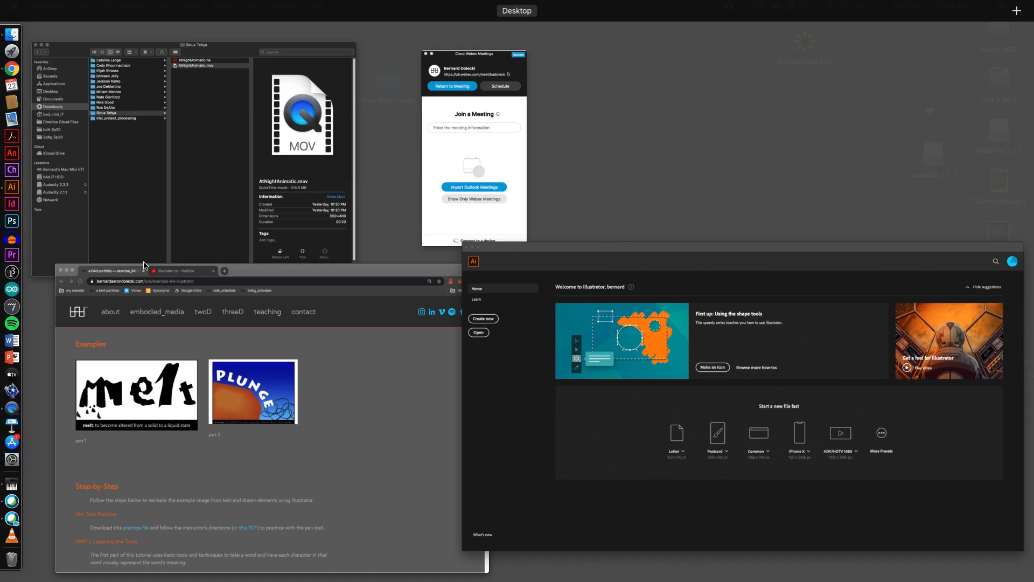
{"action": "left_click", "coordinate": [200, 443]}
{"action": "scroll", "coordinate": [241, 427], "scroll_direction": "down", "scroll_amount": 3}
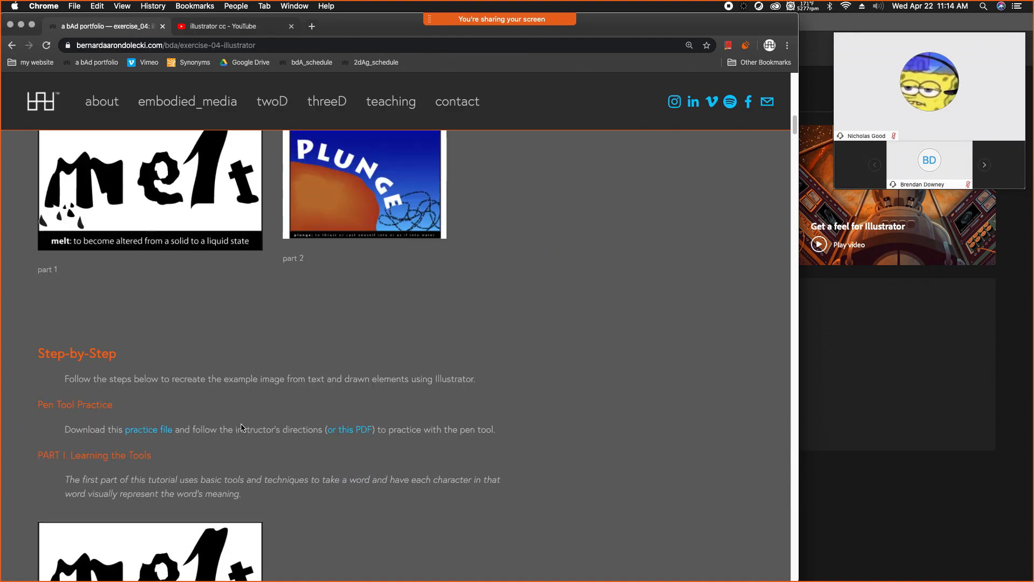
{"action": "scroll", "coordinate": [237, 426], "scroll_direction": "down", "scroll_amount": 2}
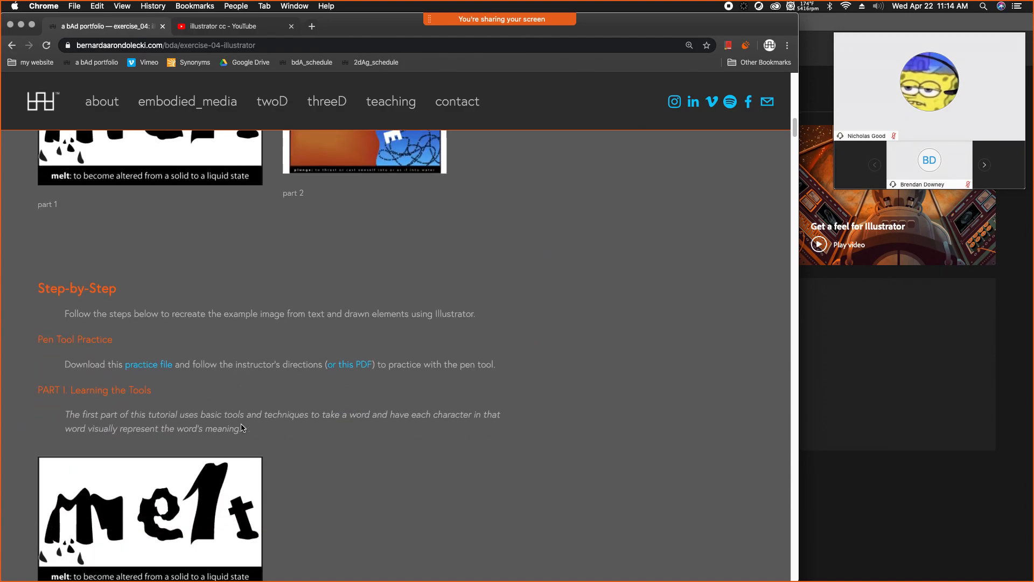
Step: Download the Pen Tool Practice file and open pen-tool_practice.ai from the Downloads folder in Illustrator
{"action": "left_click", "coordinate": [154, 368]}
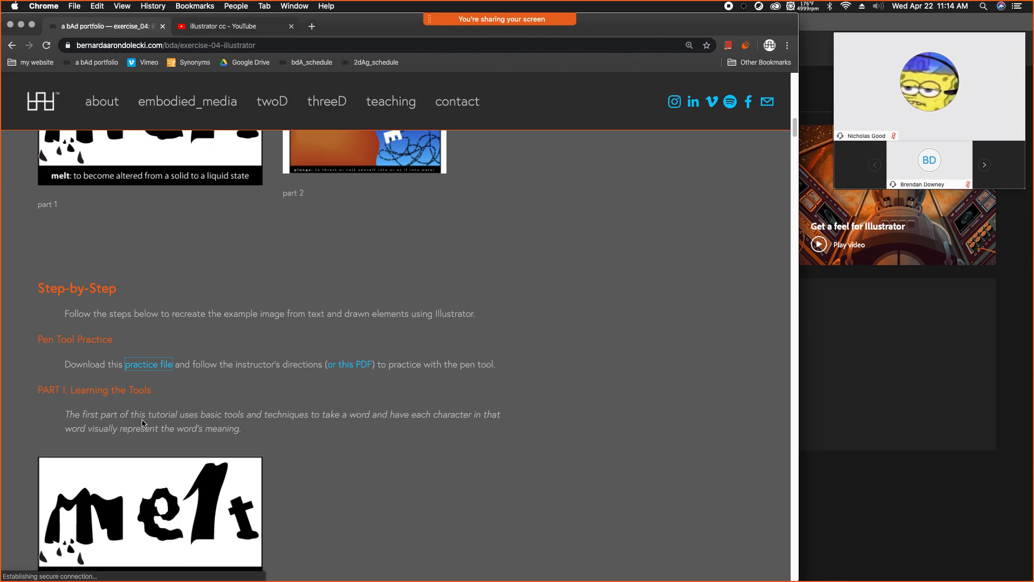
{"action": "left_click", "coordinate": [111, 569]}
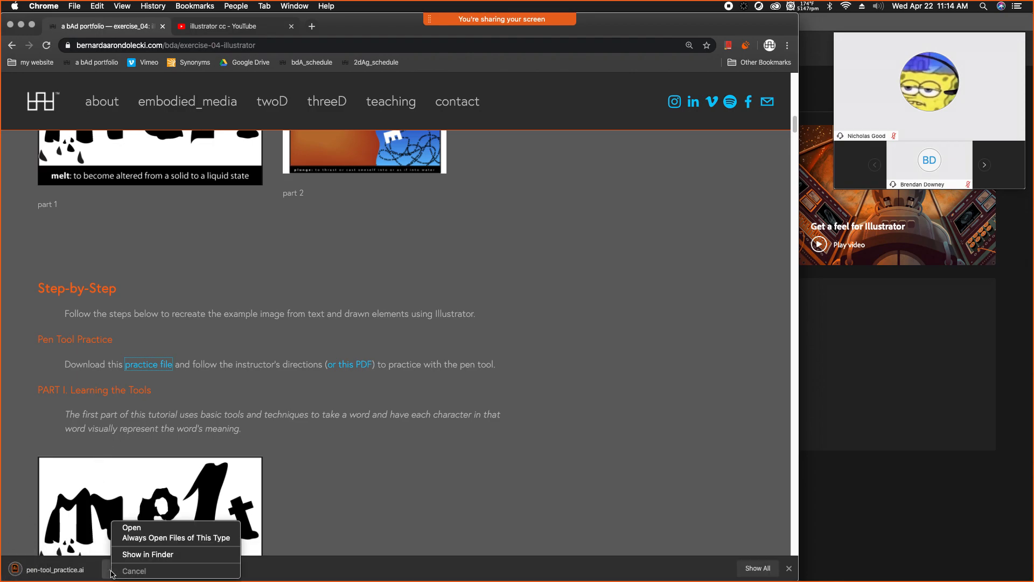
{"action": "left_click", "coordinate": [132, 555]}
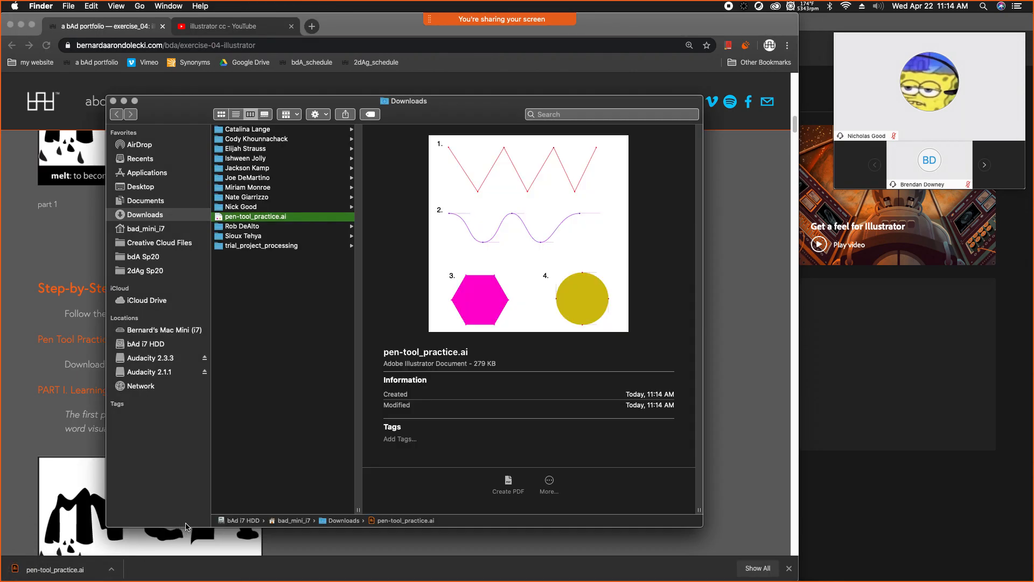
{"action": "left_click_drag", "start_coordinate": [215, 108], "coordinate": [400, 145]}
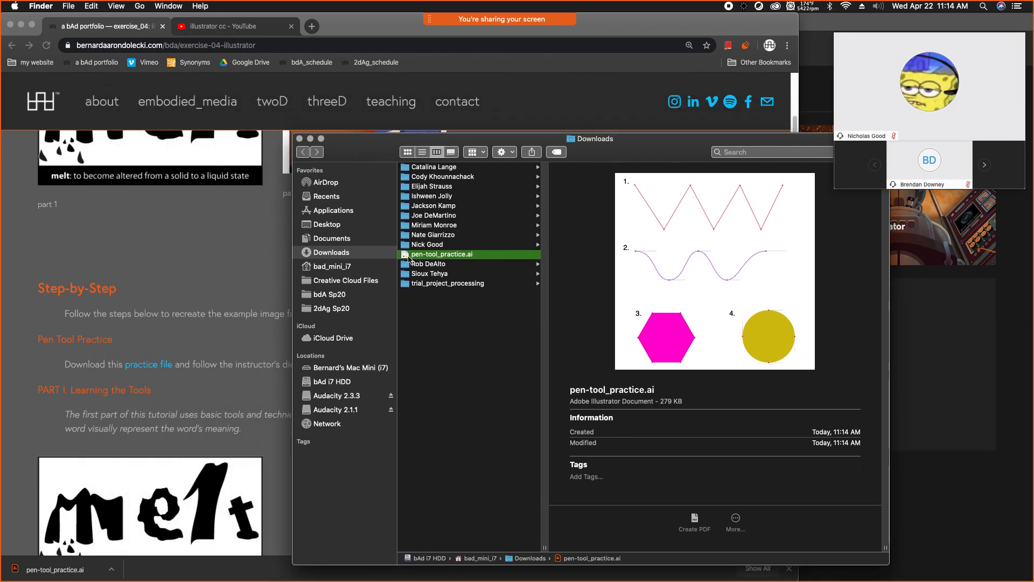
{"action": "double_click", "coordinate": [409, 255]}
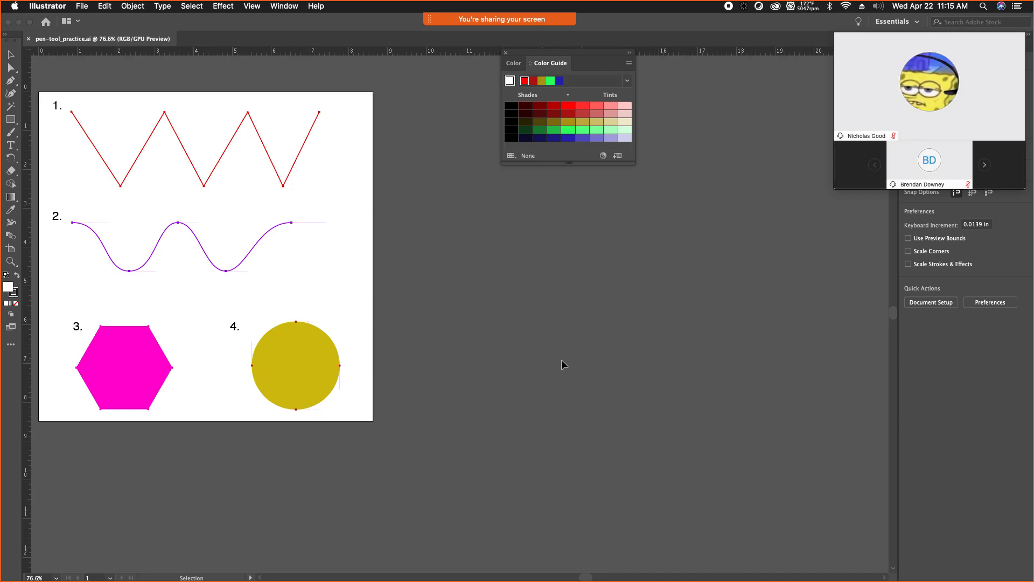
{"action": "key", "text": "ctrl+Up"}
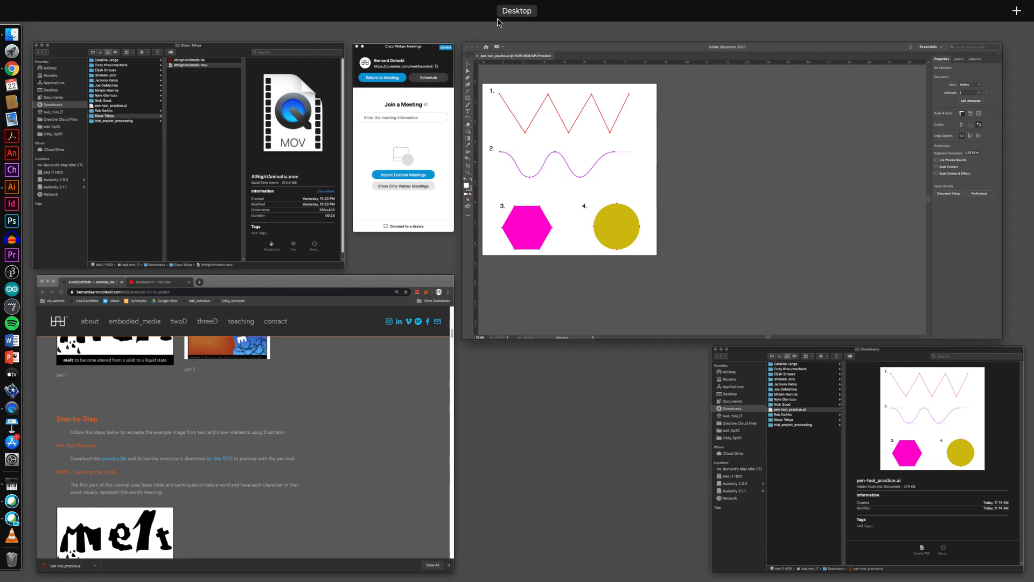
{"action": "mouse_move", "coordinate": [498, 28]}
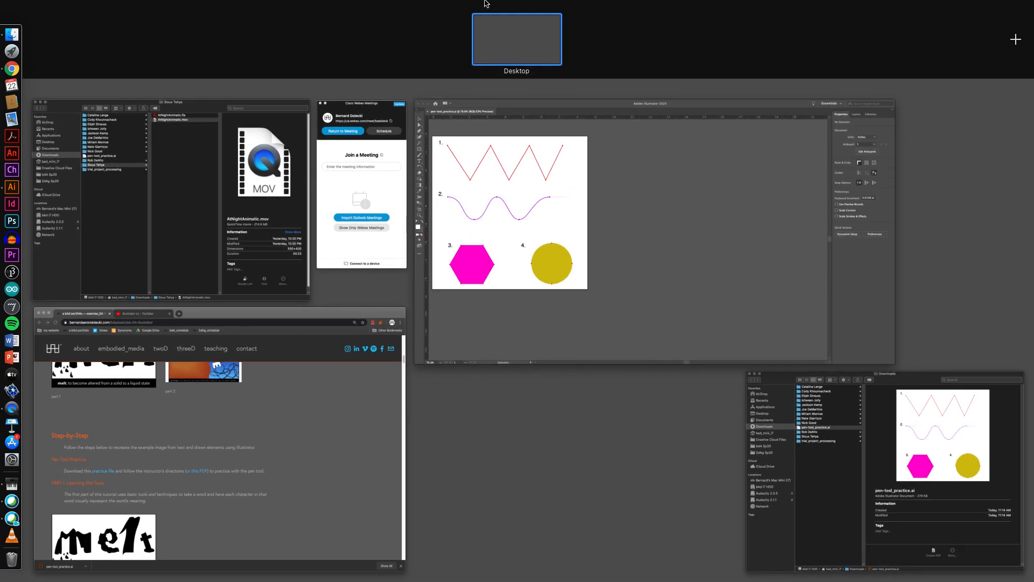
{"action": "left_click", "coordinate": [494, 214]}
{"action": "mouse_move", "coordinate": [487, 21]}
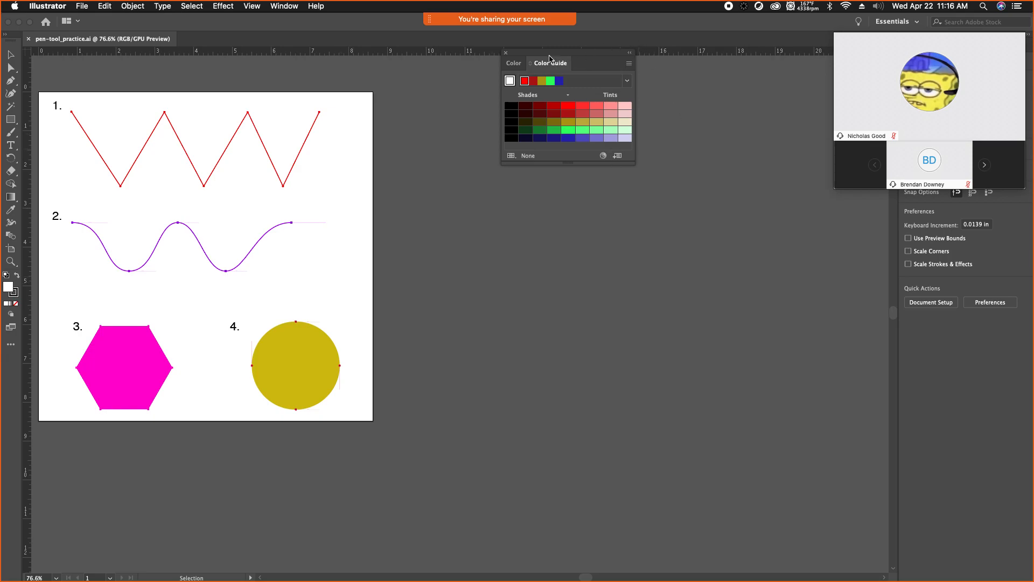
Step: Close the floating Color Guide and collapse the meeting video view, with the artboard fitted to the window
{"action": "left_click", "coordinate": [506, 53]}
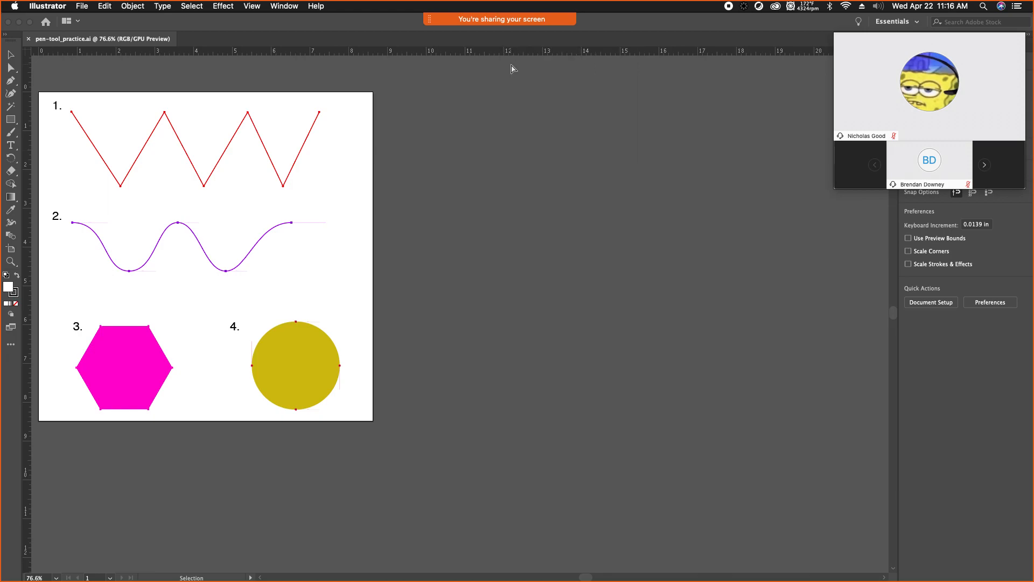
{"action": "key", "text": "super+0"}
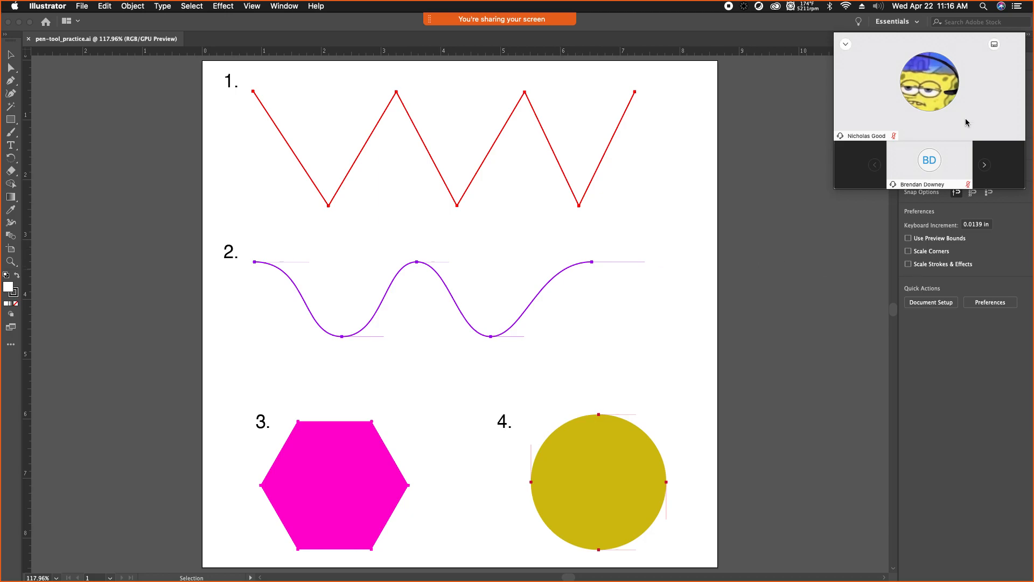
{"action": "left_click", "coordinate": [846, 44]}
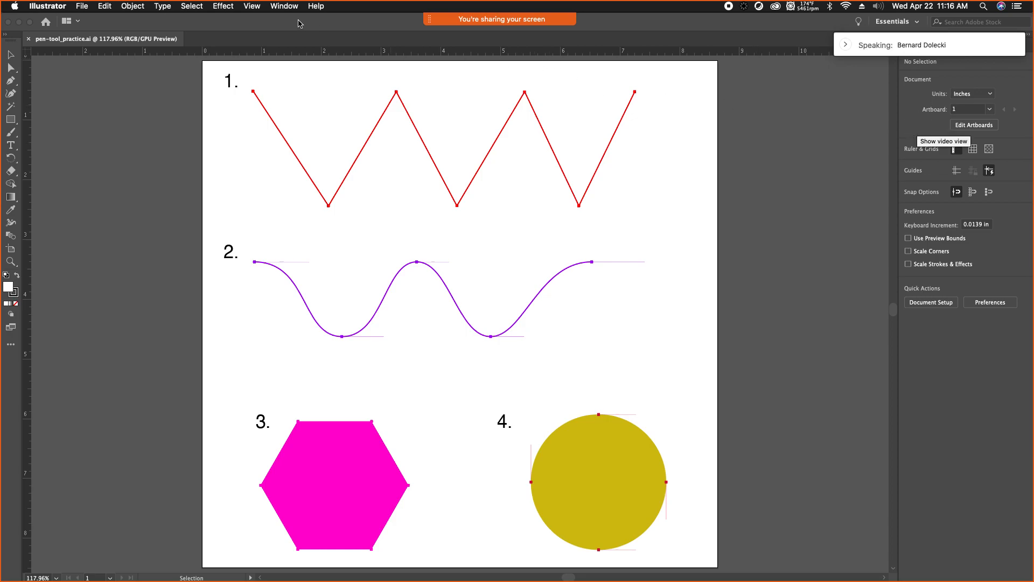
Step: Reset the Essentials workspace and move the collapsed meeting bar away from the Properties panel
{"action": "left_click", "coordinate": [284, 6]}
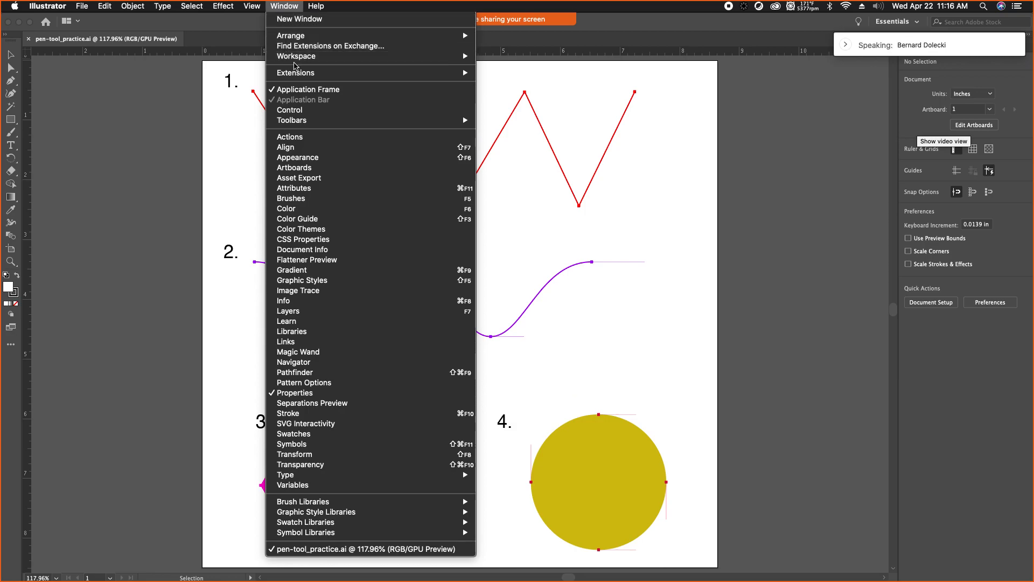
{"action": "mouse_move", "coordinate": [296, 57]}
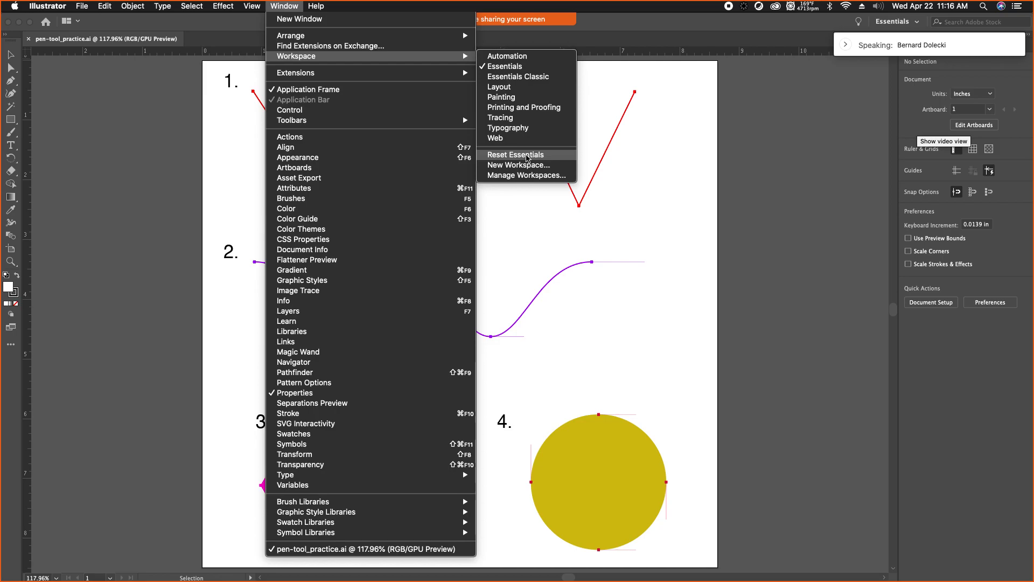
{"action": "left_click", "coordinate": [542, 156]}
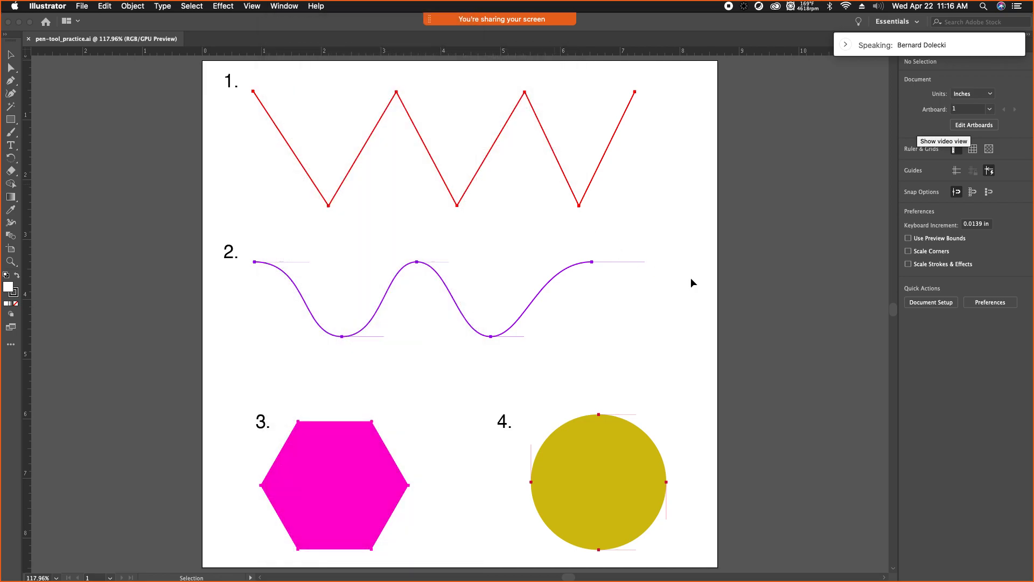
{"action": "left_click_drag", "start_coordinate": [866, 51], "coordinate": [878, 567]}
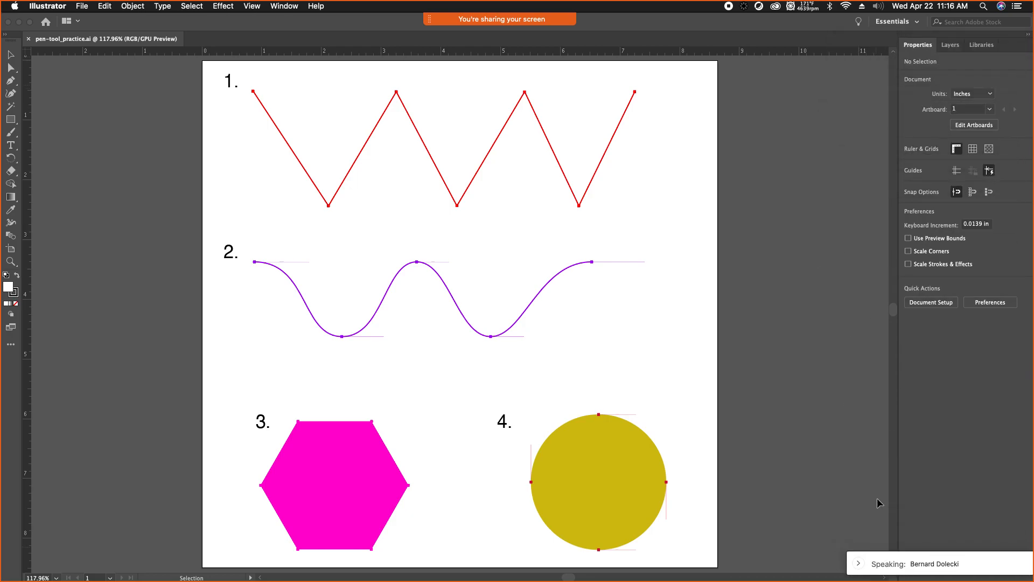
Step: Detach the Layers panel from its group and dock it beneath the Properties and Libraries panels
{"action": "left_click", "coordinate": [951, 45]}
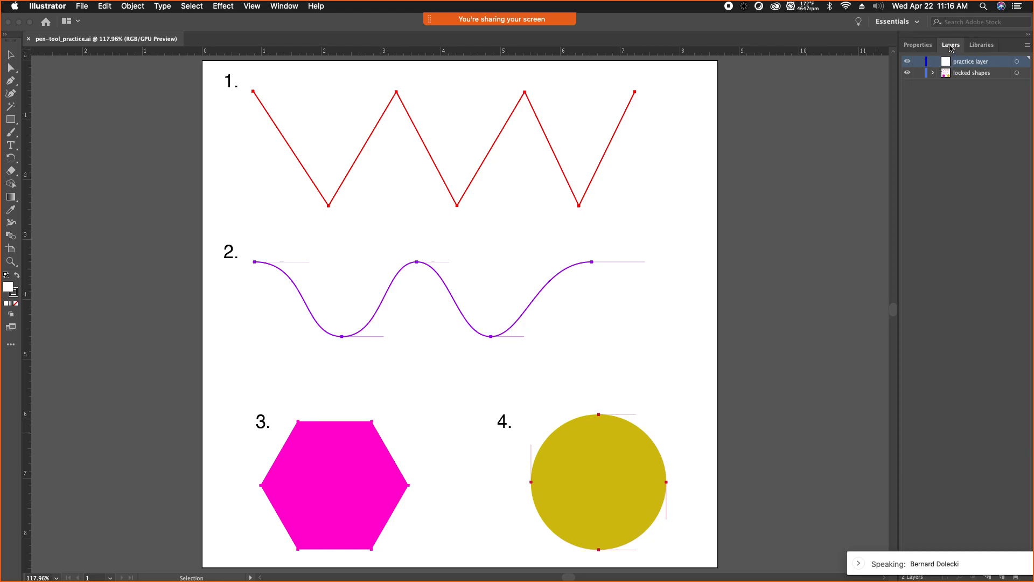
{"action": "left_click_drag", "start_coordinate": [951, 48], "coordinate": [931, 533]}
{"action": "left_click_drag", "start_coordinate": [941, 456], "coordinate": [941, 245]}
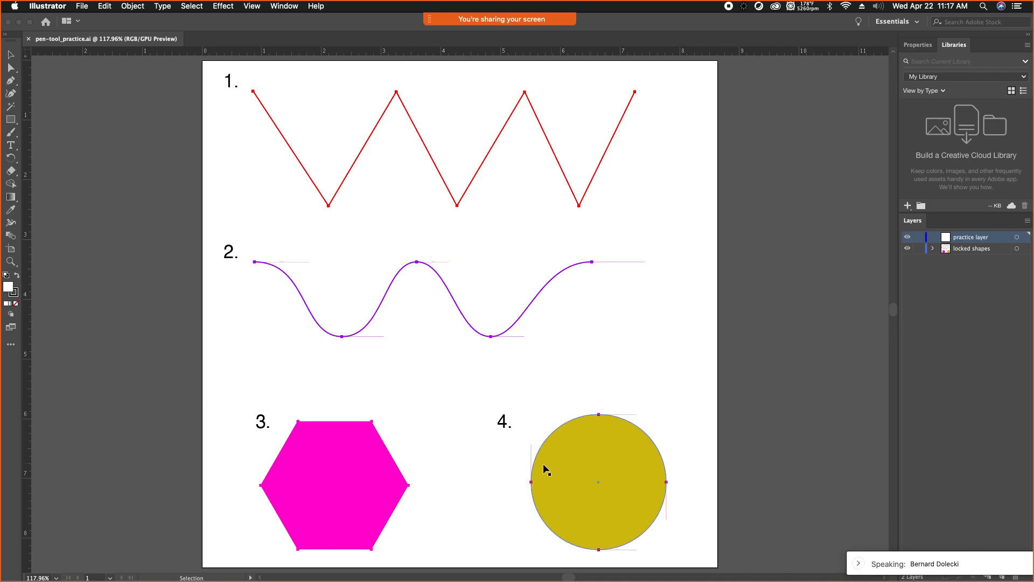
Step: Lock the locked shapes layer, toggle its visibility off and on, and leave it as the active layer
{"action": "left_click", "coordinate": [359, 332]}
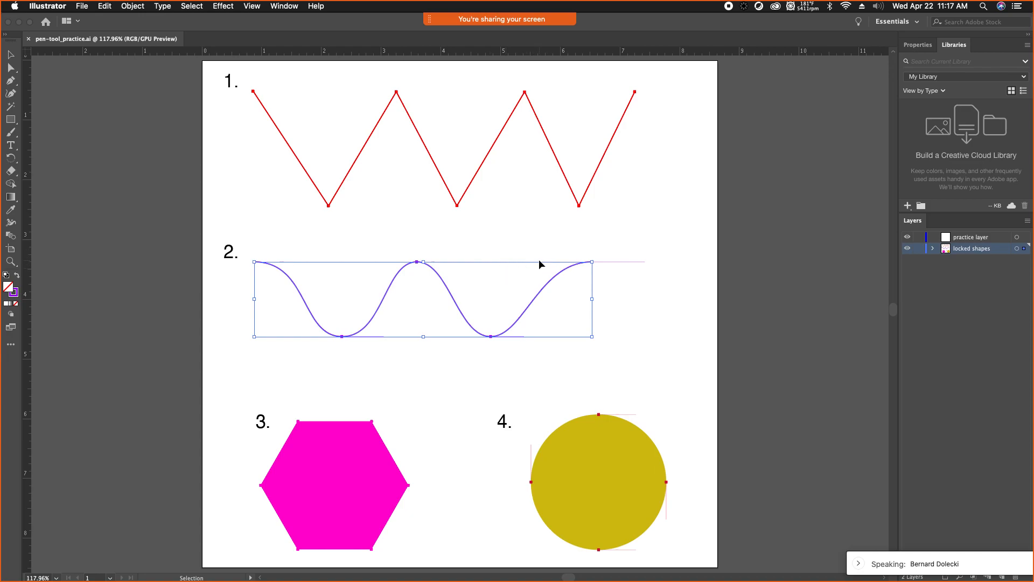
{"action": "left_click", "coordinate": [921, 249]}
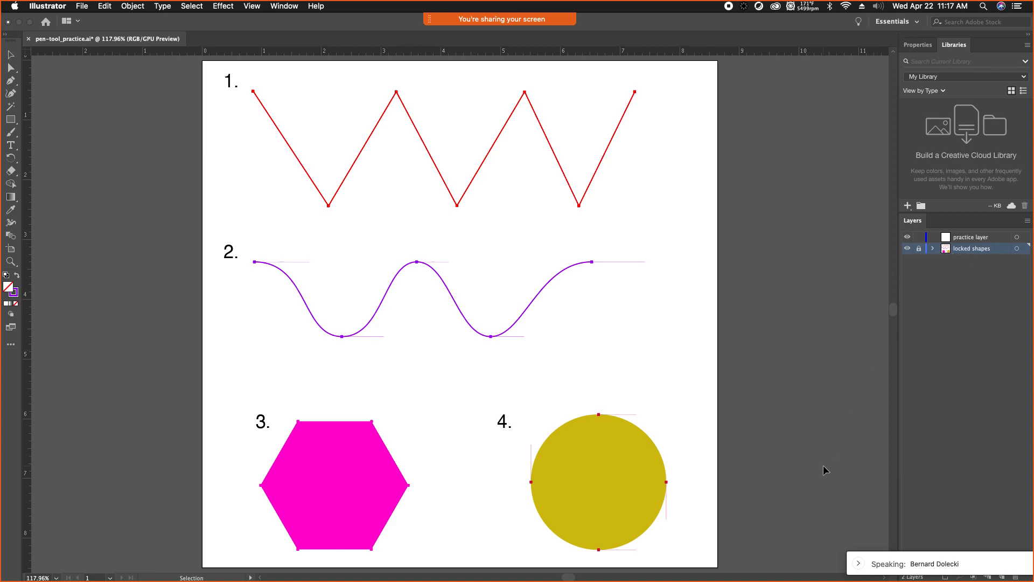
{"action": "left_click", "coordinate": [909, 249]}
{"action": "left_click", "coordinate": [909, 249]}
{"action": "left_click", "coordinate": [960, 240]}
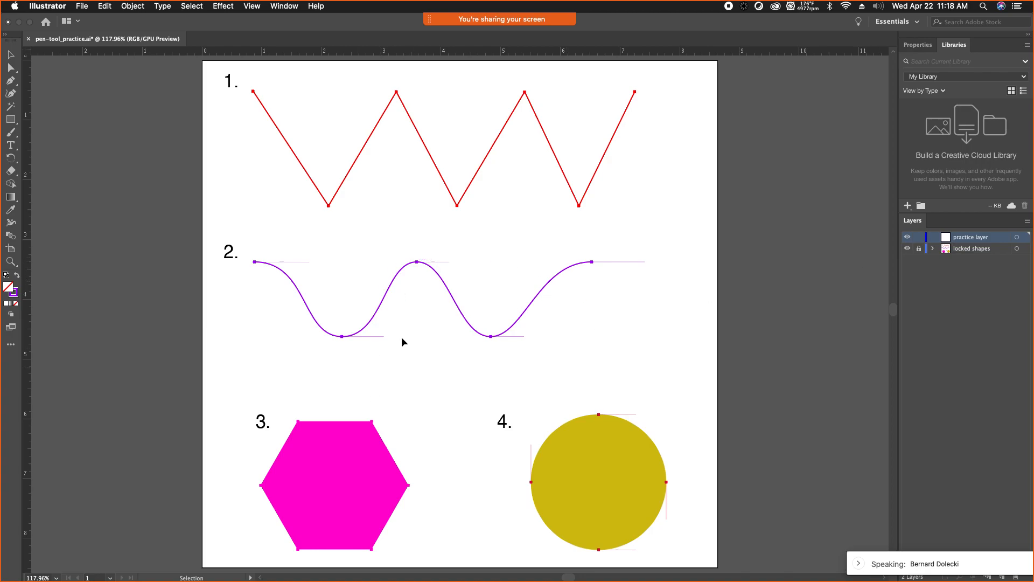
{"action": "left_click", "coordinate": [1001, 249]}
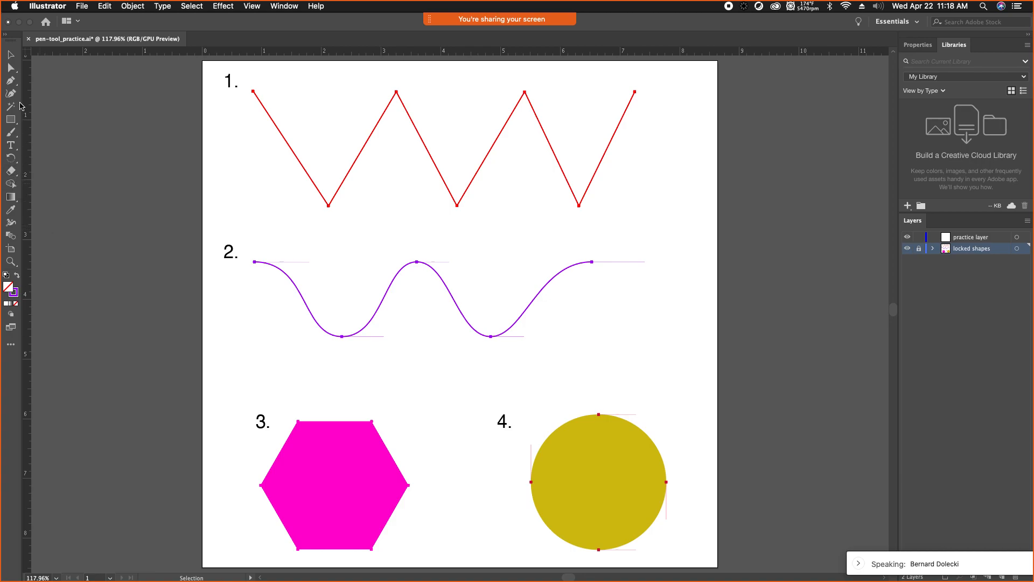
Step: Try the Pen, Rectangle, Paintbrush, Gradient, Eraser and Type tools to examine their properties, and open the complete list of tools
{"action": "left_click", "coordinate": [11, 80]}
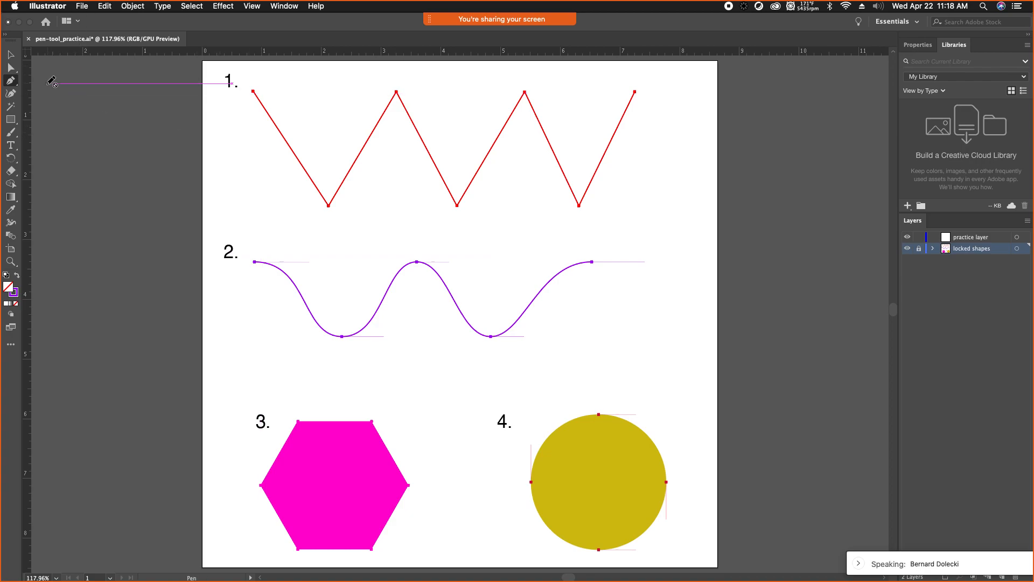
{"action": "left_click", "coordinate": [11, 119]}
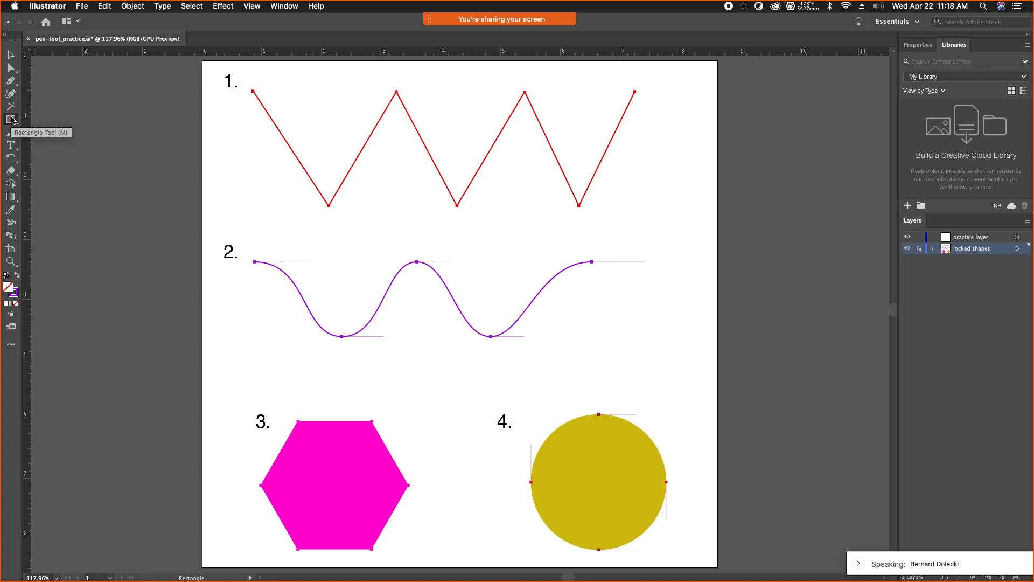
{"action": "left_click", "coordinate": [918, 45]}
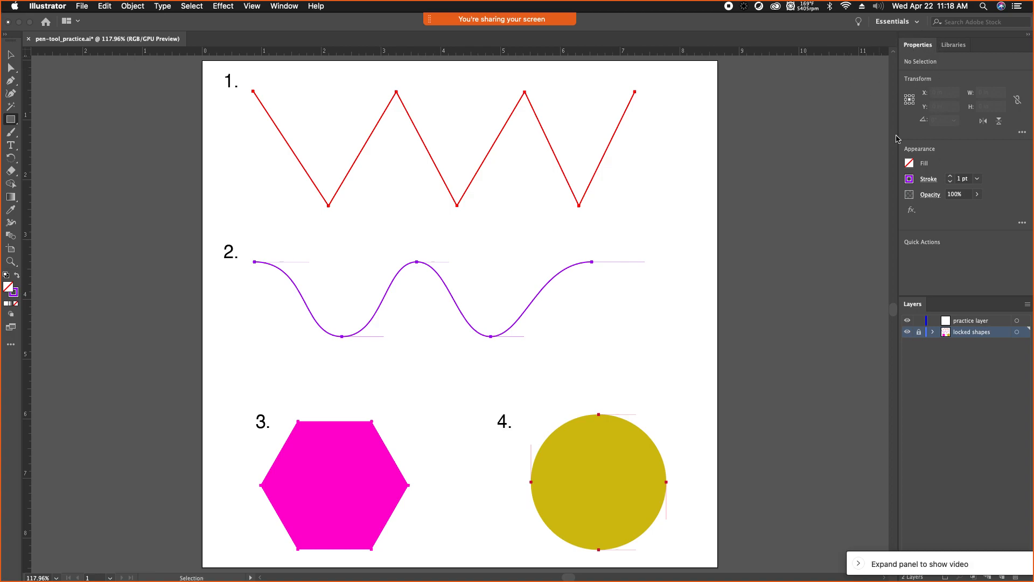
{"action": "left_click", "coordinate": [11, 134]}
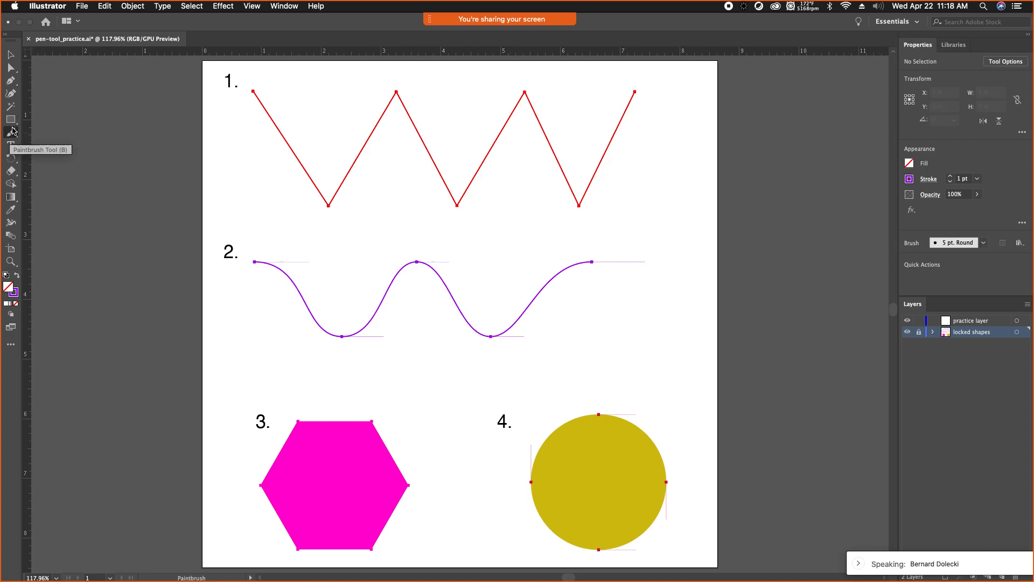
{"action": "left_click", "coordinate": [11, 120]}
{"action": "left_click", "coordinate": [10, 196]}
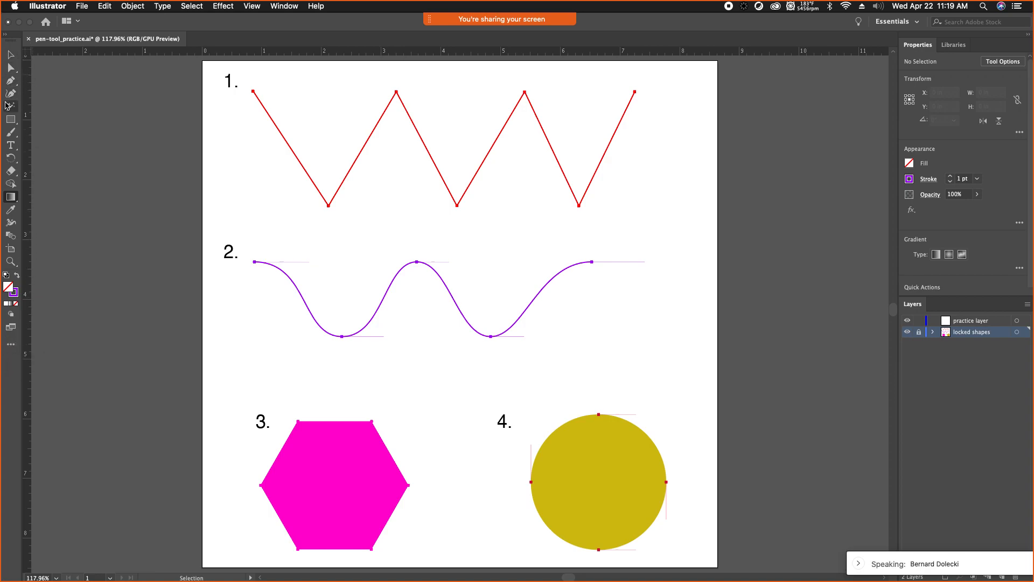
{"action": "left_click", "coordinate": [12, 178]}
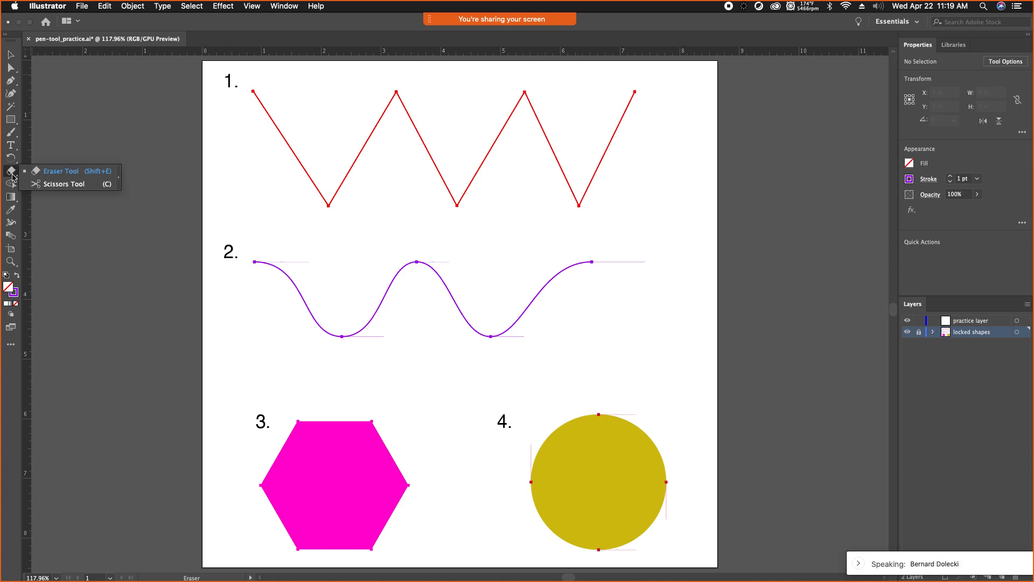
{"action": "left_click", "coordinate": [11, 146]}
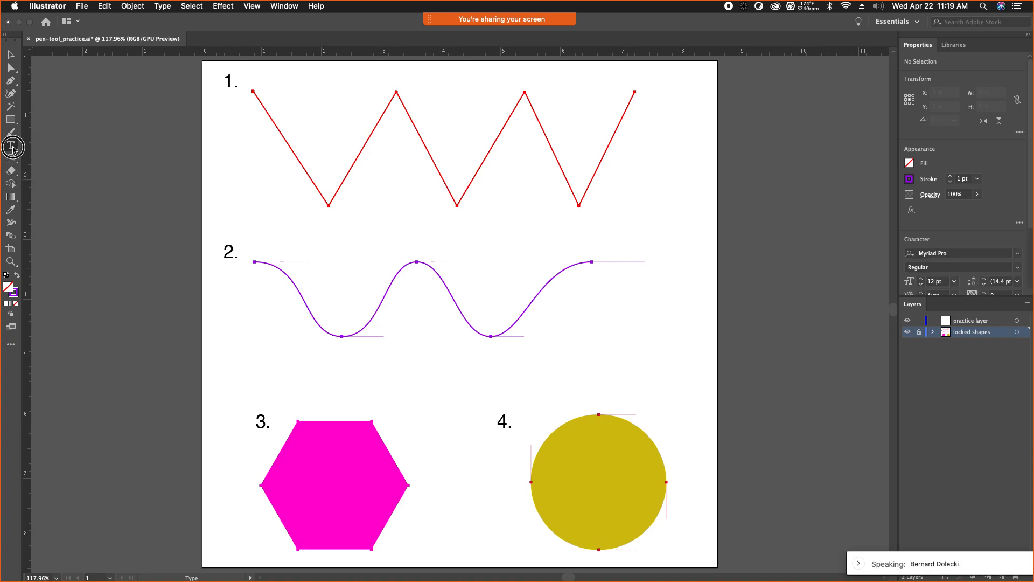
{"action": "left_click", "coordinate": [11, 348]}
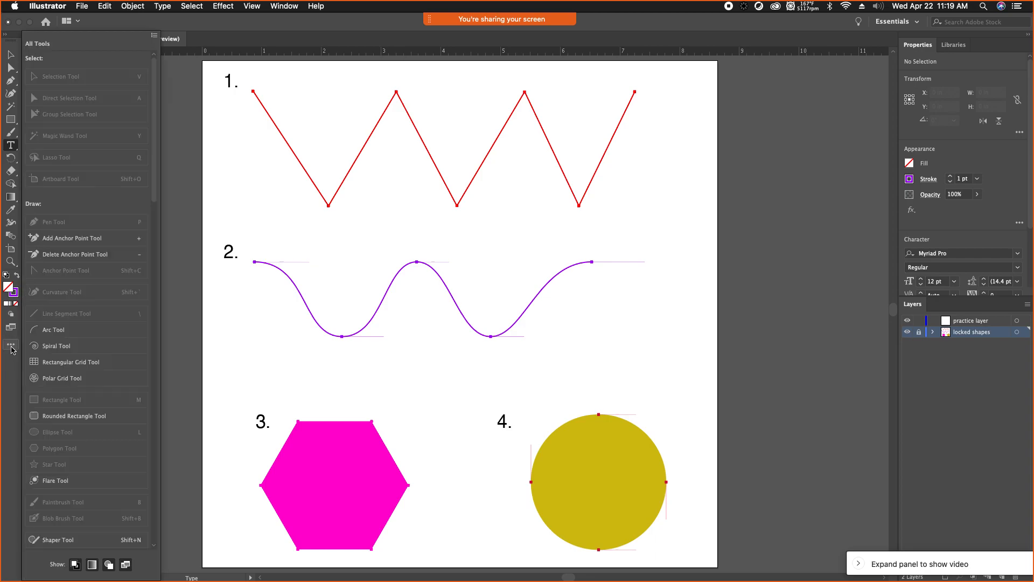
Step: Review the Modify section of the complete tools list and examine the Eraser, Zoom and Eyedropper tools in the toolbar
{"action": "mouse_move", "coordinate": [156, 155]}
{"action": "left_mouse_down"}
{"action": "mouse_move", "coordinate": [167, 288]}
{"action": "mouse_move", "coordinate": [153, 489]}
{"action": "left_mouse_up"}
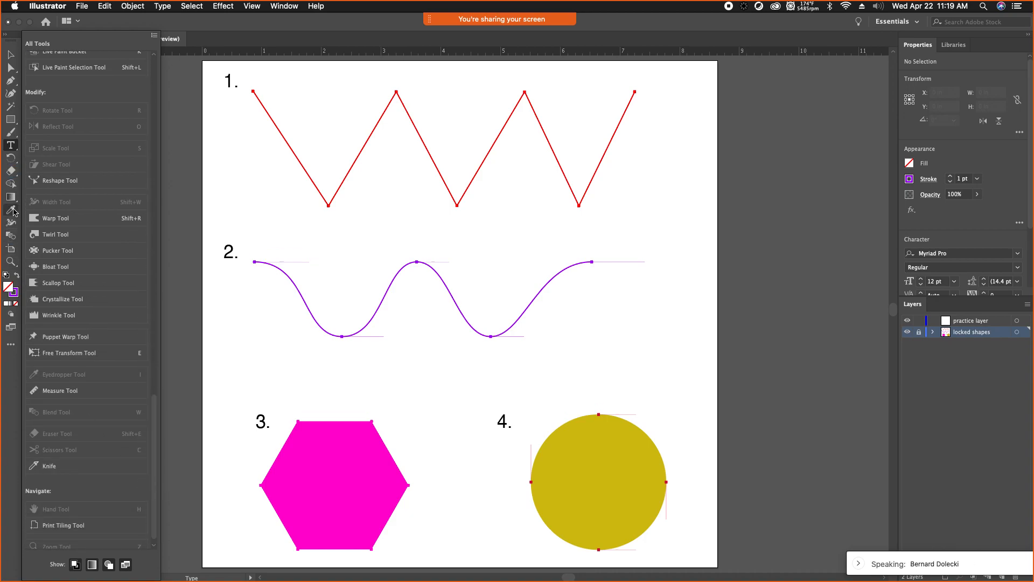
{"action": "left_click", "coordinate": [14, 173]}
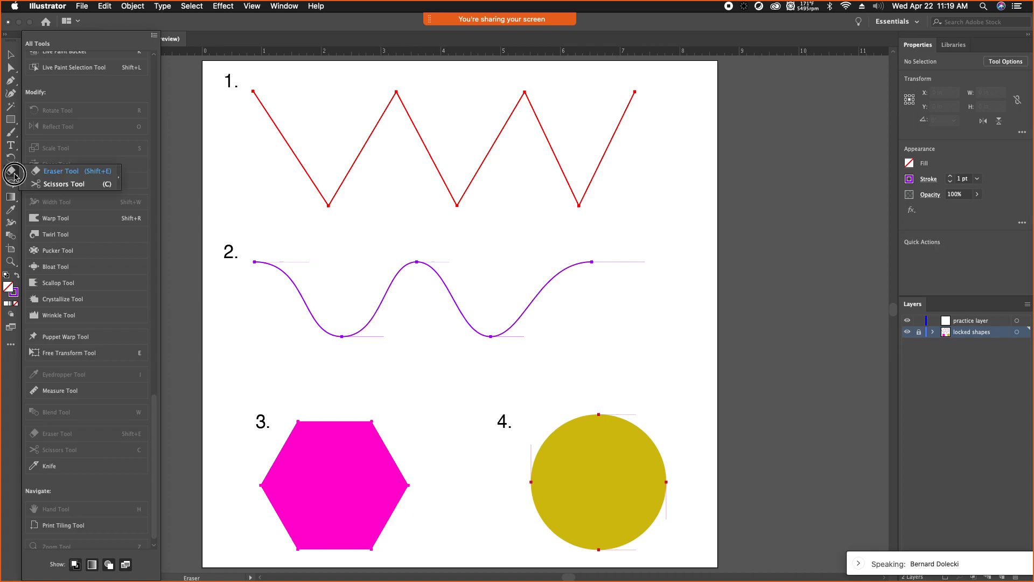
{"action": "left_click", "coordinate": [10, 262]}
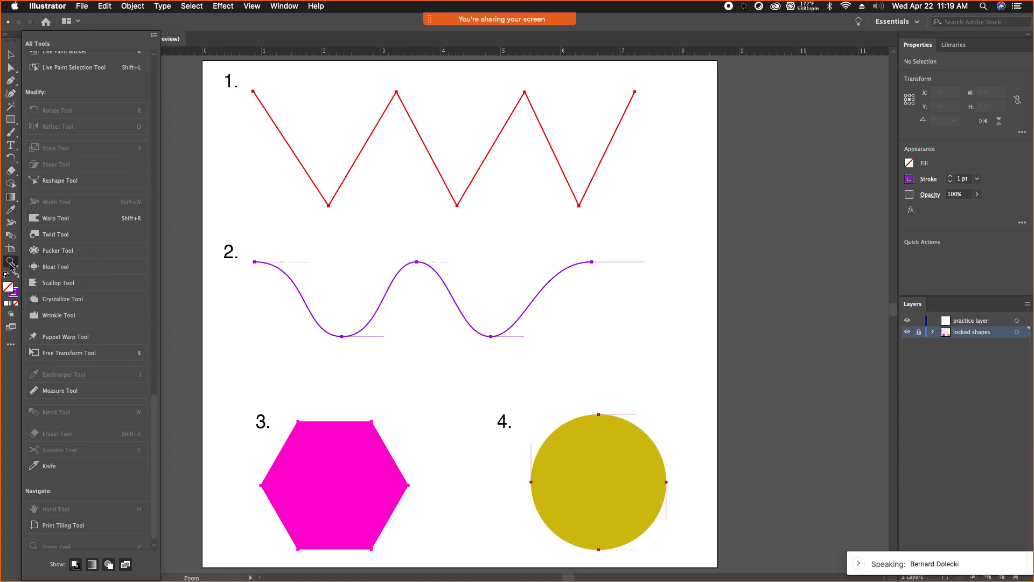
{"action": "left_click", "coordinate": [10, 213]}
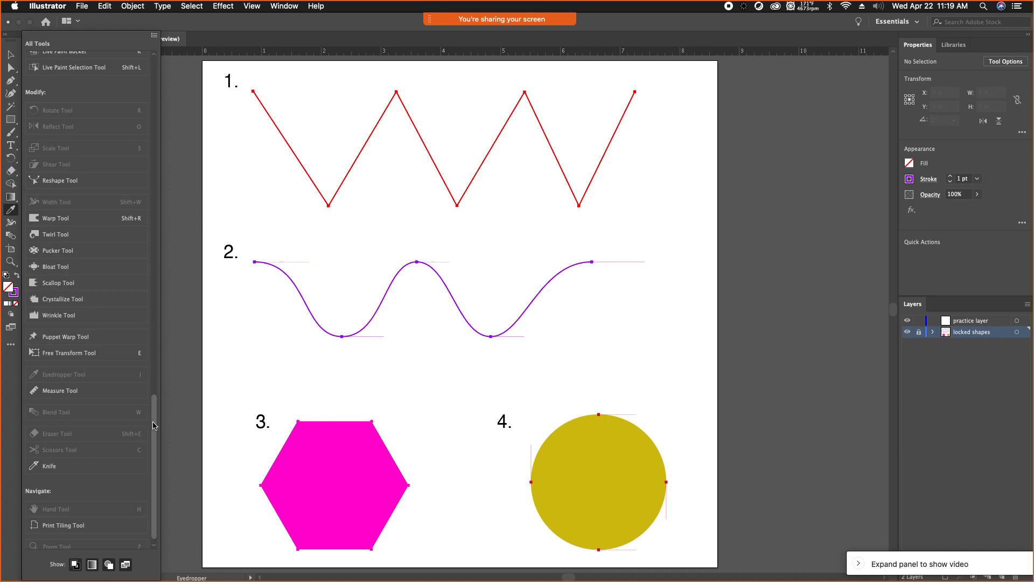
{"action": "left_click_drag", "start_coordinate": [153, 429], "coordinate": [152, 430]}
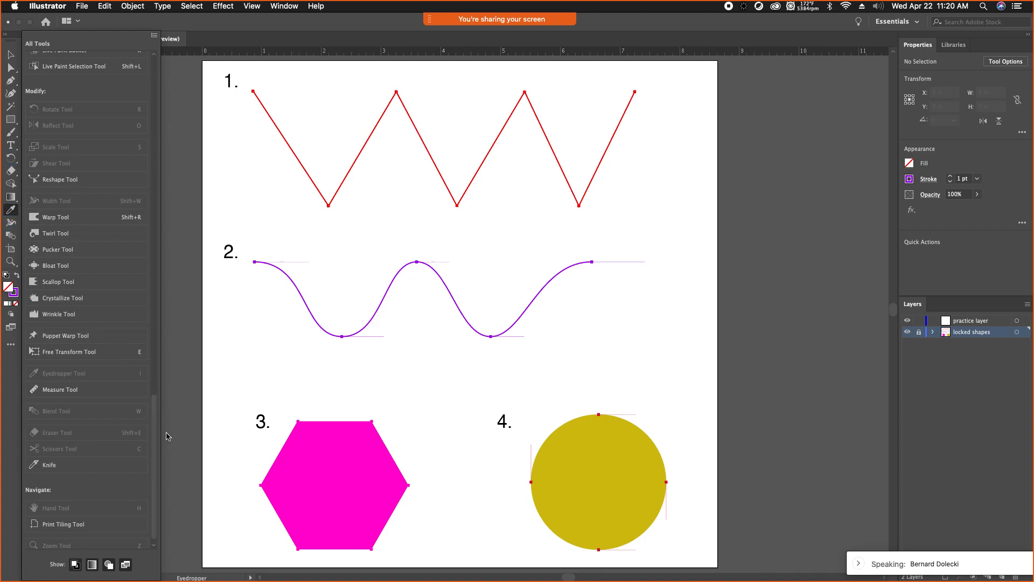
Step: Add the Crystallize Tool from the complete tools list to the toolbar, then remove it again
{"action": "scroll", "coordinate": [156, 424], "scroll_direction": "up", "scroll_amount": 2}
{"action": "scroll", "coordinate": [156, 424], "scroll_direction": "up", "scroll_amount": 1}
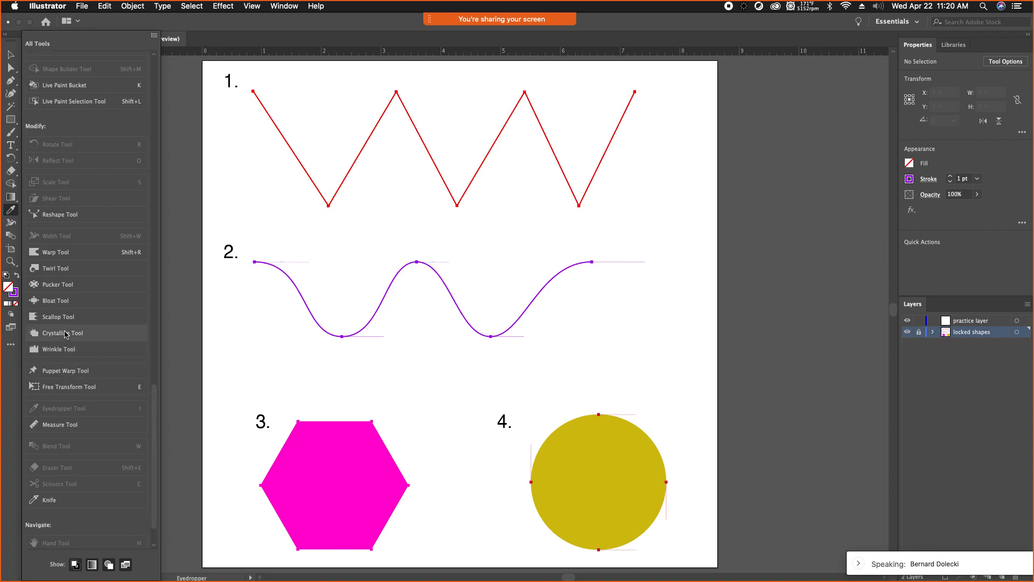
{"action": "left_click_drag", "start_coordinate": [65, 334], "coordinate": [9, 251]}
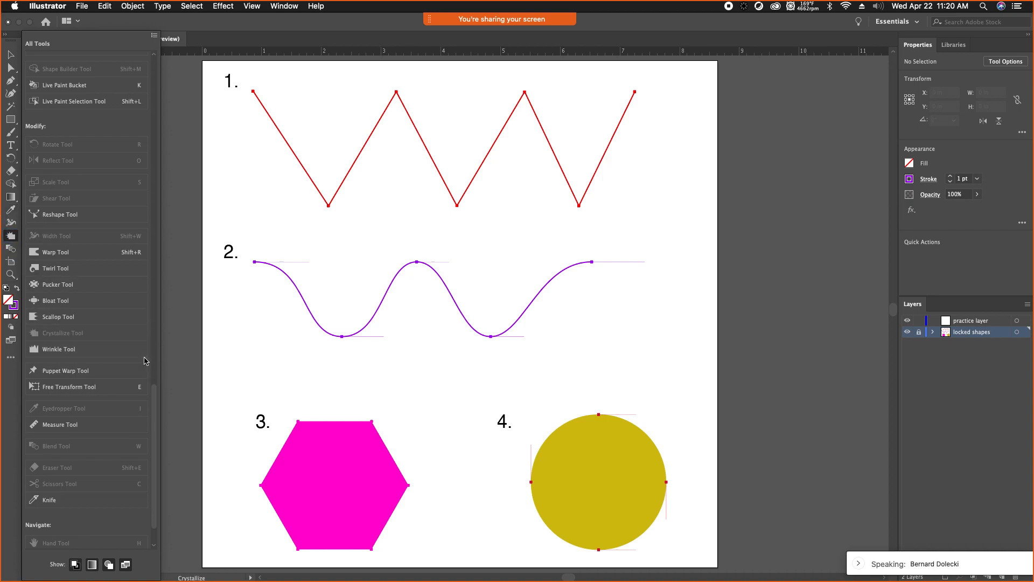
{"action": "left_click_drag", "start_coordinate": [11, 235], "coordinate": [81, 283]}
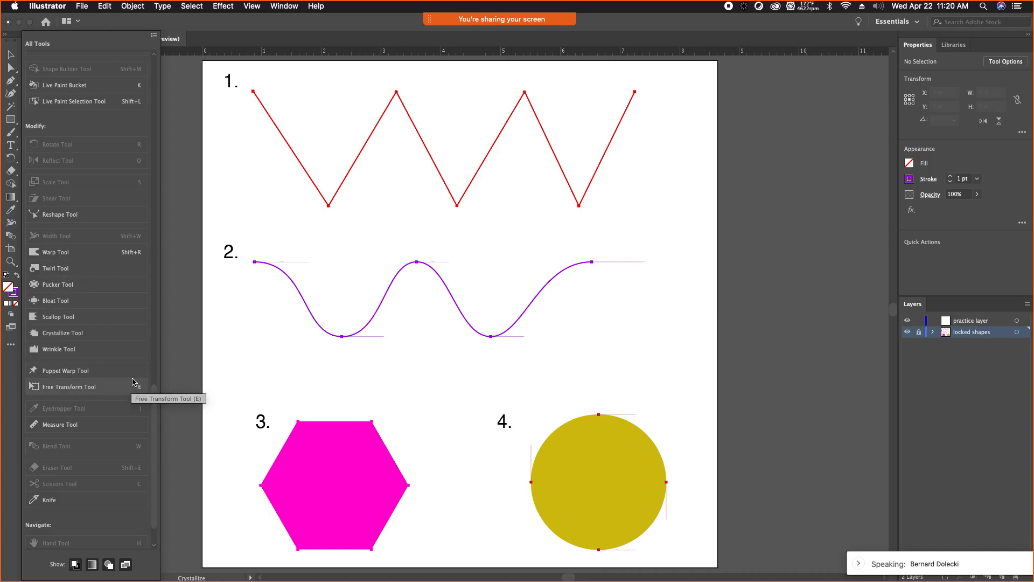
Step: Review the graph, perspective and type tools in the complete list, and tear off the toolbar's Type tool group to examine its variants
{"action": "left_click_drag", "start_coordinate": [154, 457], "coordinate": [157, 294]}
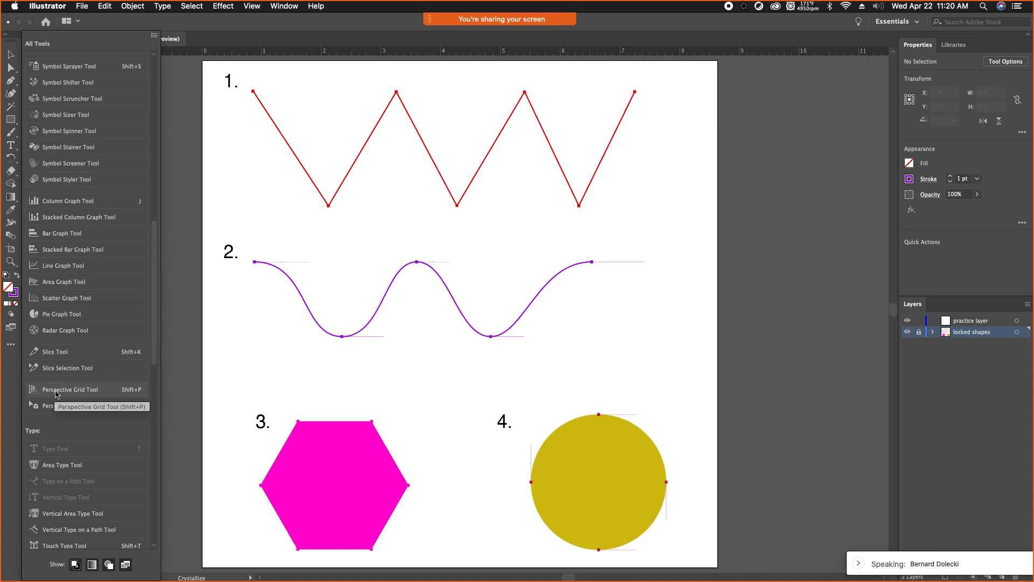
{"action": "left_click", "coordinate": [8, 146]}
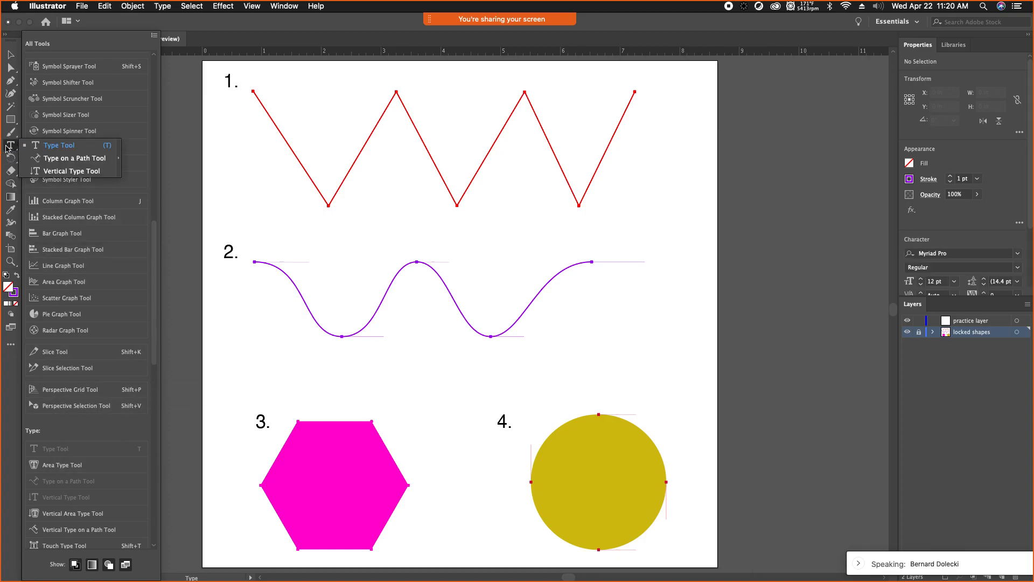
{"action": "left_click", "coordinate": [123, 152]}
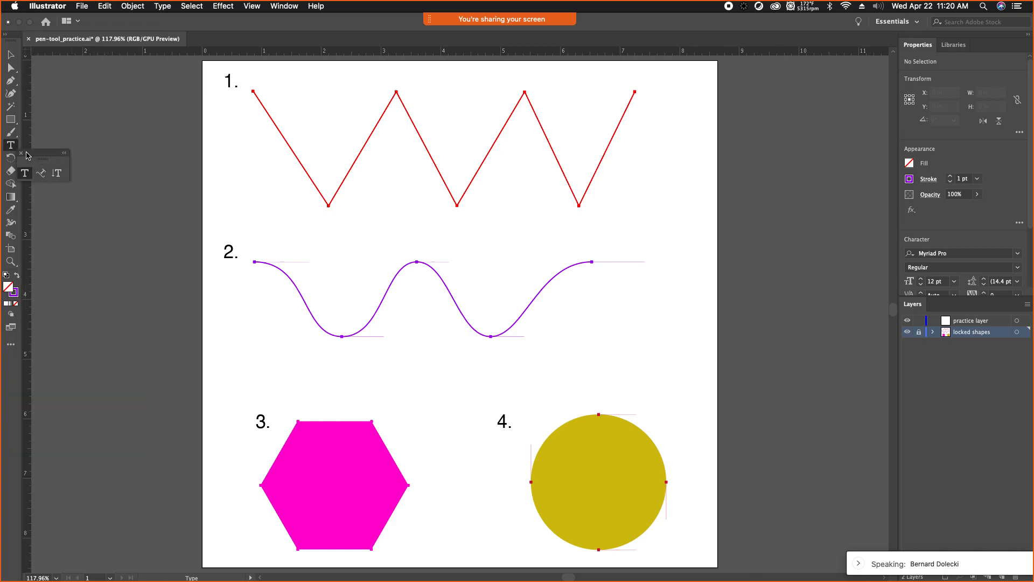
Step: Add the Area Type Tool to the toolbar's Type tool group and close the complete tools list
{"action": "left_click", "coordinate": [11, 344]}
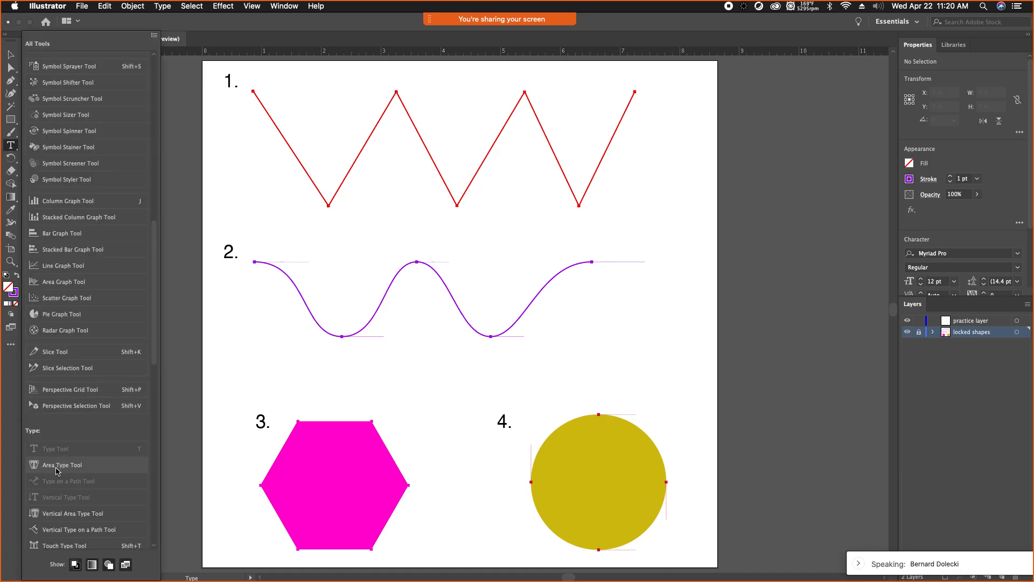
{"action": "left_click_drag", "start_coordinate": [60, 467], "coordinate": [13, 147]}
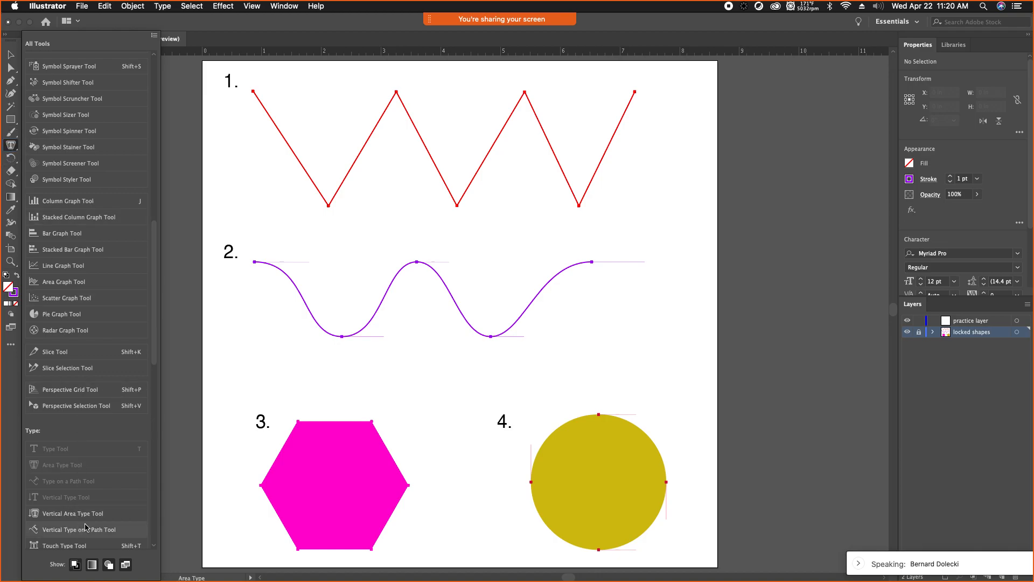
{"action": "scroll", "coordinate": [92, 509], "scroll_direction": "down", "scroll_amount": 4}
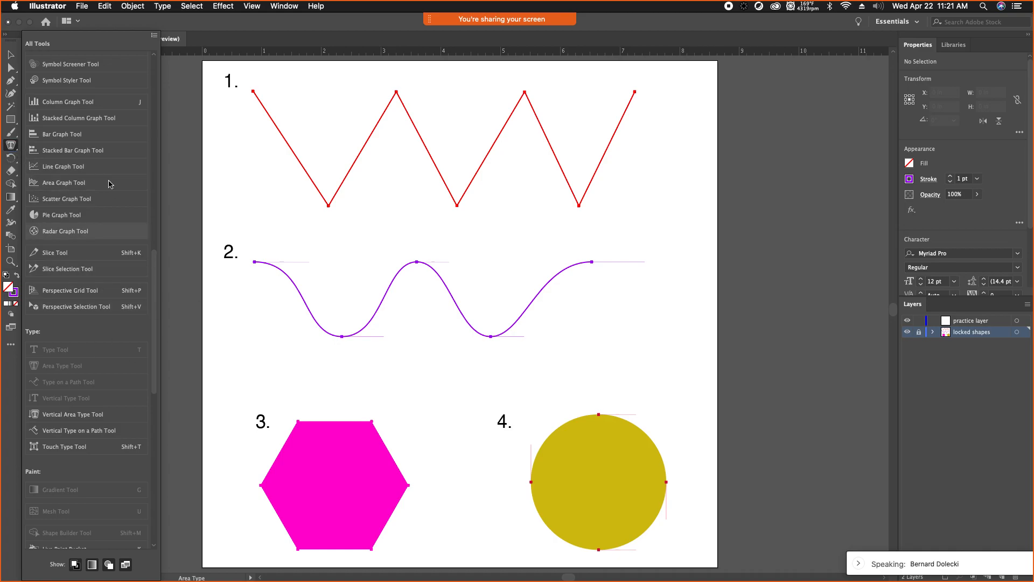
{"action": "left_click", "coordinate": [11, 346]}
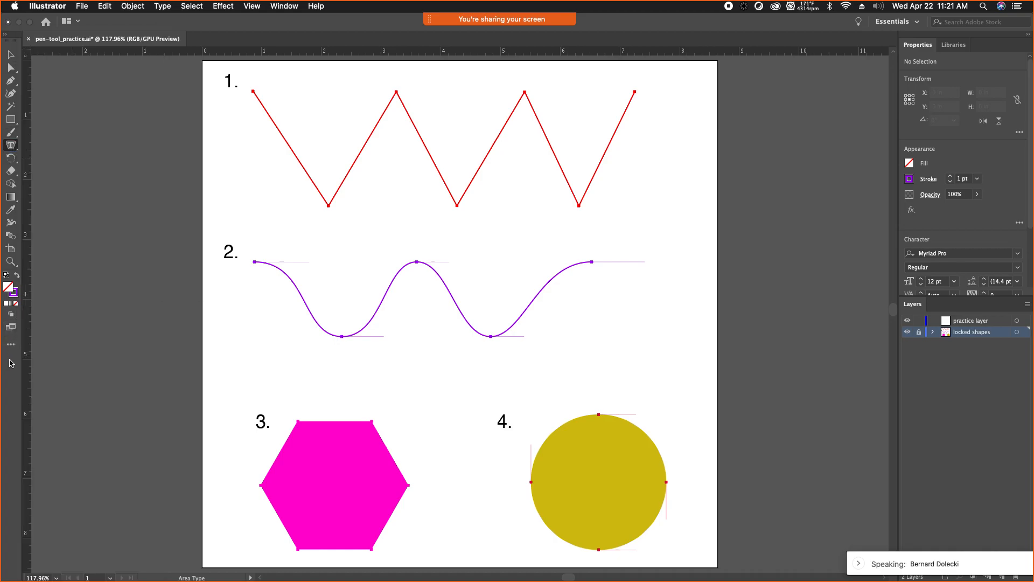
Step: Search the Help for "copy" and locate where the Copy command sits in the menus
{"action": "left_click", "coordinate": [321, 5]}
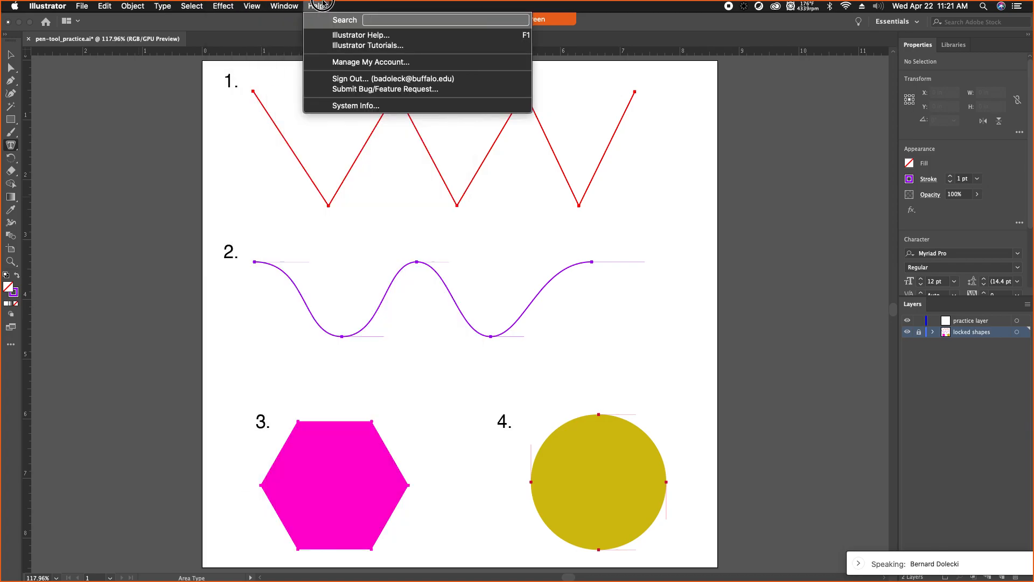
{"action": "left_click", "coordinate": [320, 5]}
{"action": "left_click", "coordinate": [323, 6]}
{"action": "type", "text": "copy"}
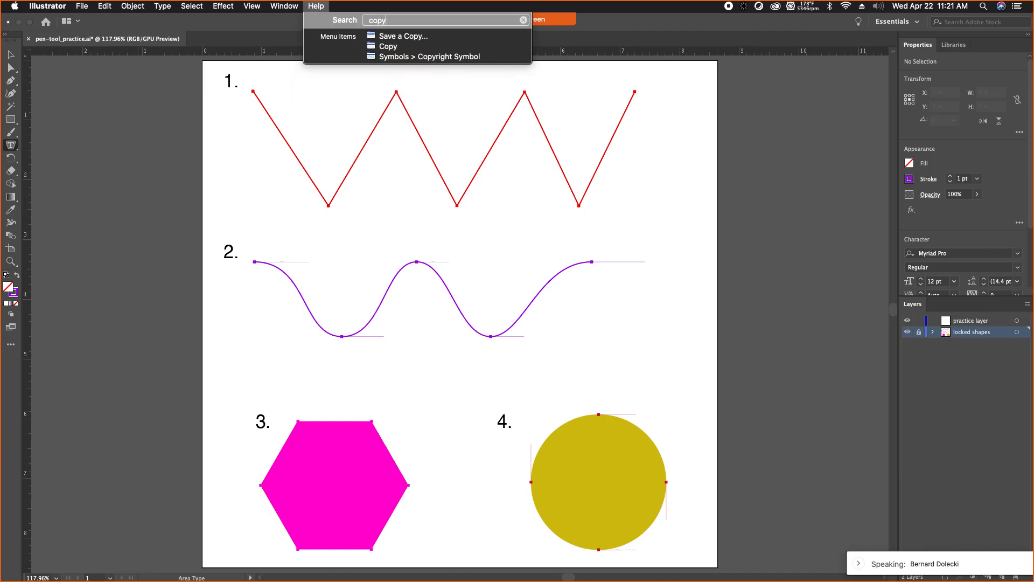
{"action": "mouse_move", "coordinate": [384, 48]}
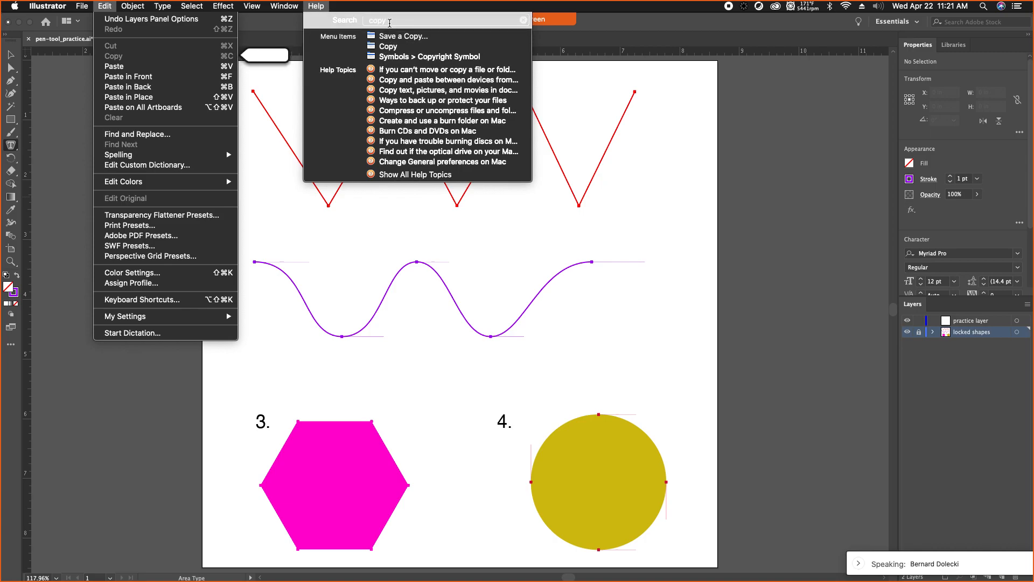
Step: Search the Help for "pathfinder", close the results and look through the list of available panels
{"action": "left_click", "coordinate": [391, 21]}
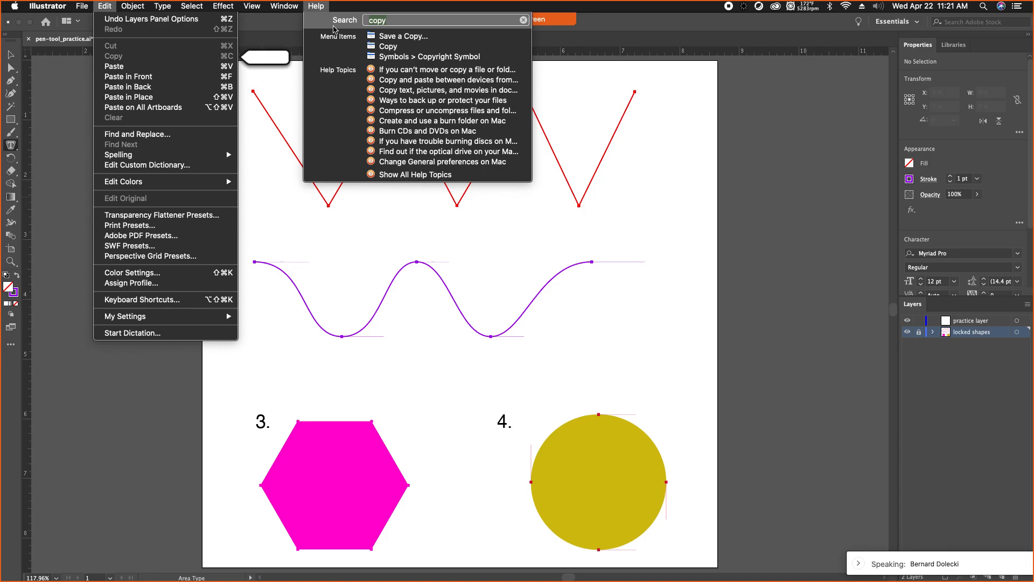
{"action": "type", "text": "pathfinder"}
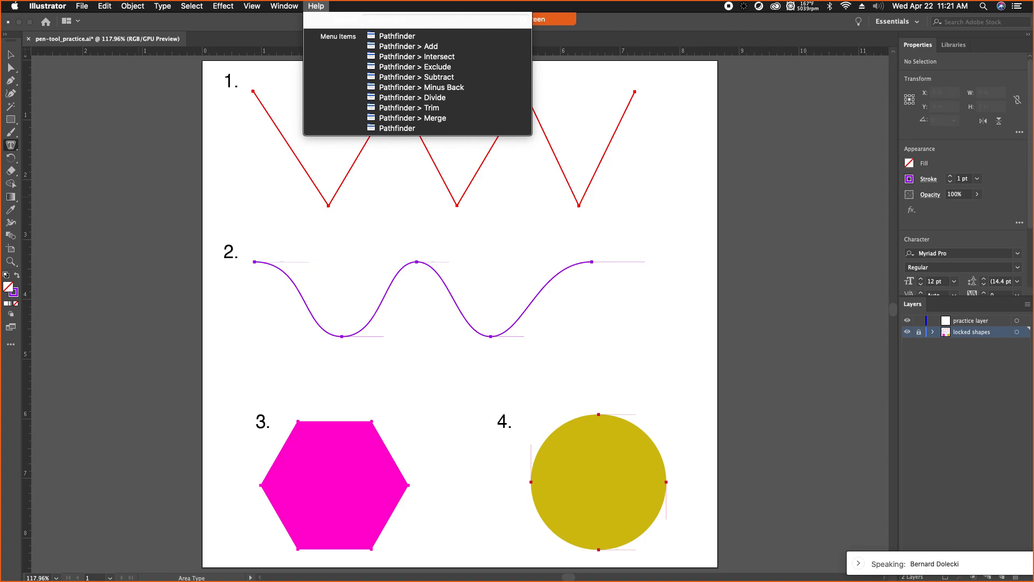
{"action": "key", "text": "Escape"}
{"action": "left_click", "coordinate": [259, 7]}
{"action": "left_click", "coordinate": [284, 6]}
{"action": "left_click", "coordinate": [283, 6]}
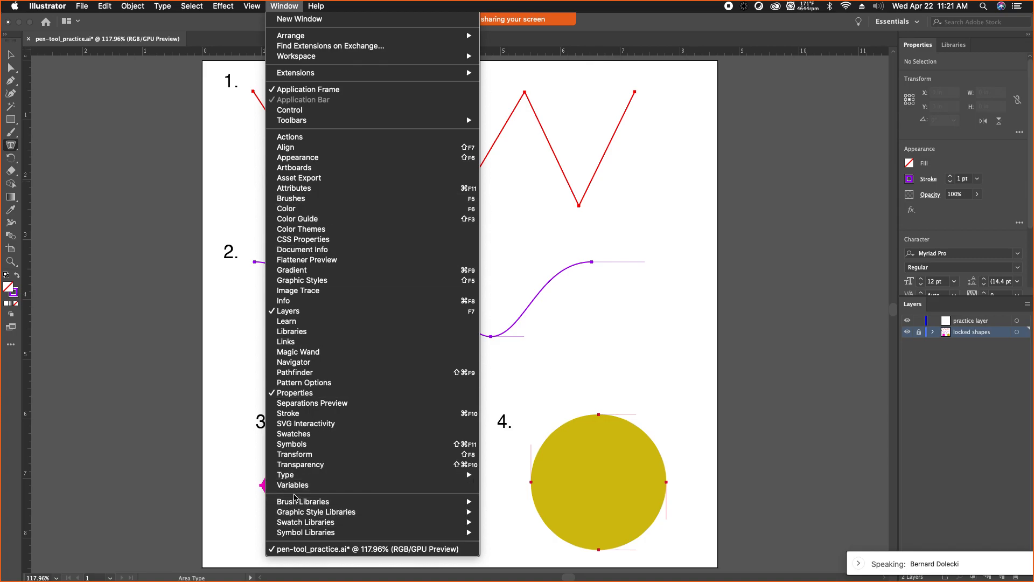
{"action": "mouse_move", "coordinate": [294, 500]}
Step: Locate the Pathfinder effect and panel through the Help search results, open the Pathfinder panel and close it again
{"action": "mouse_move", "coordinate": [317, 6]}
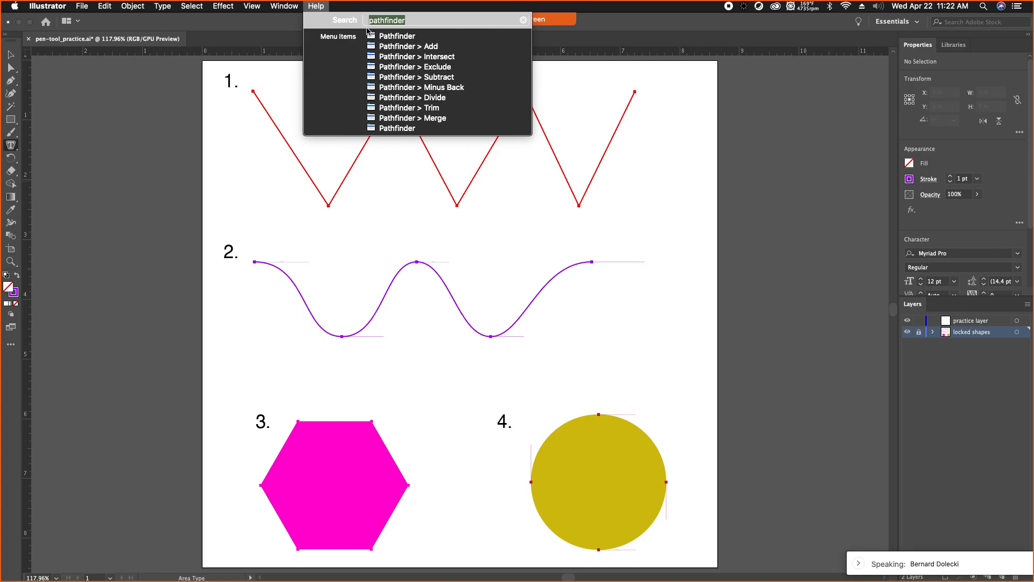
{"action": "left_click", "coordinate": [316, 6]}
{"action": "mouse_move", "coordinate": [390, 35]}
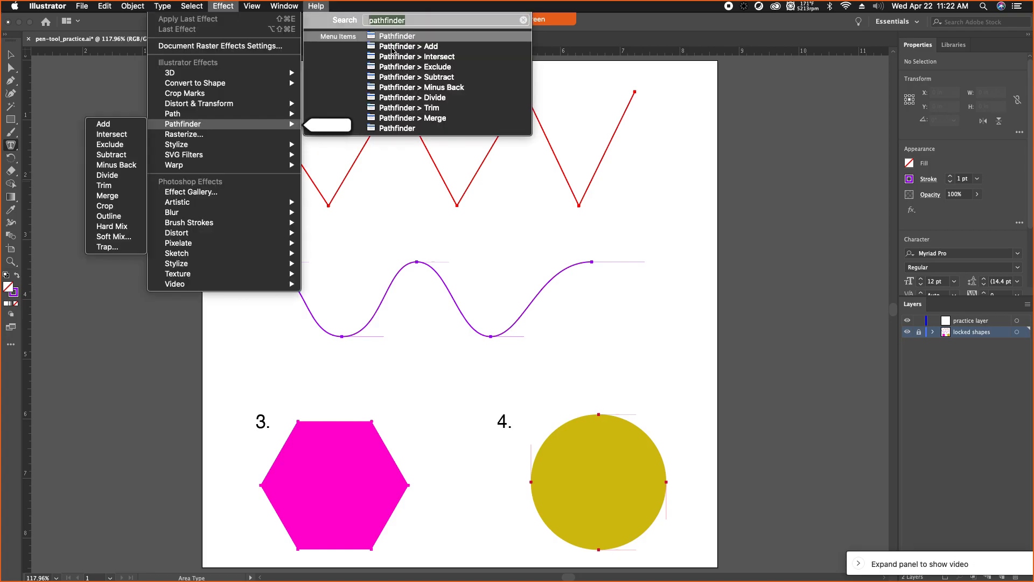
{"action": "mouse_move", "coordinate": [388, 132]}
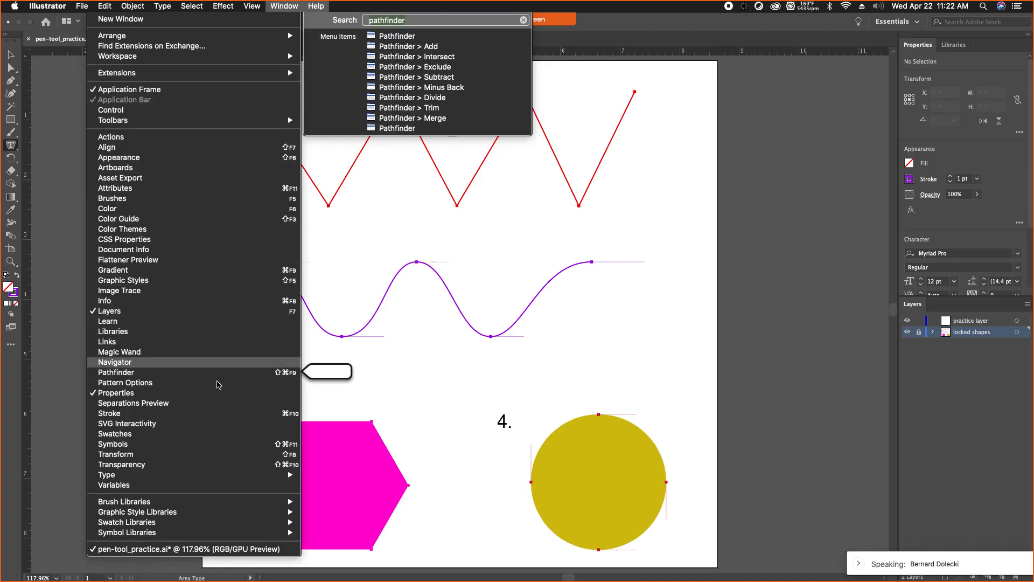
{"action": "left_click", "coordinate": [215, 372]}
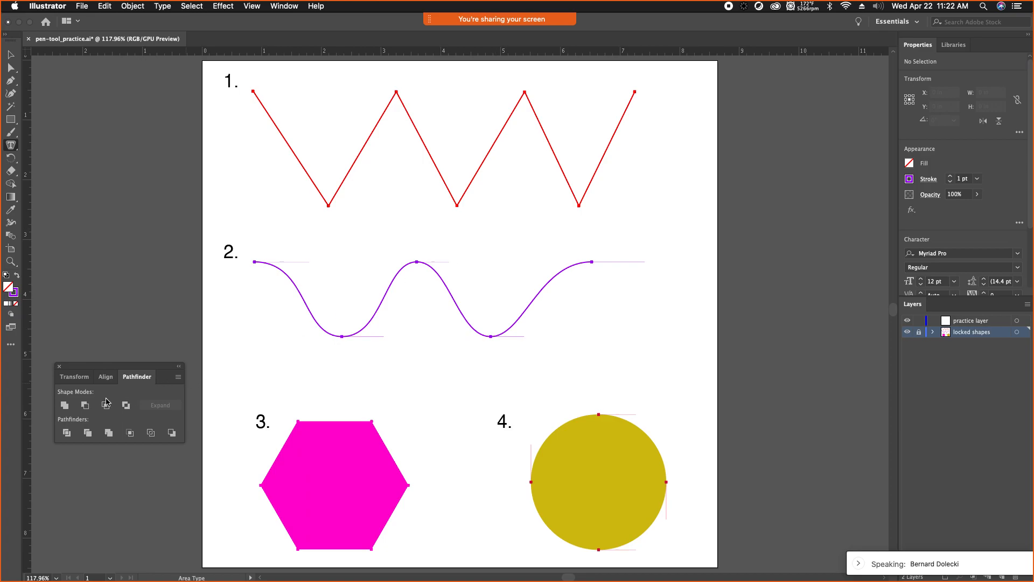
{"action": "left_click", "coordinate": [60, 367]}
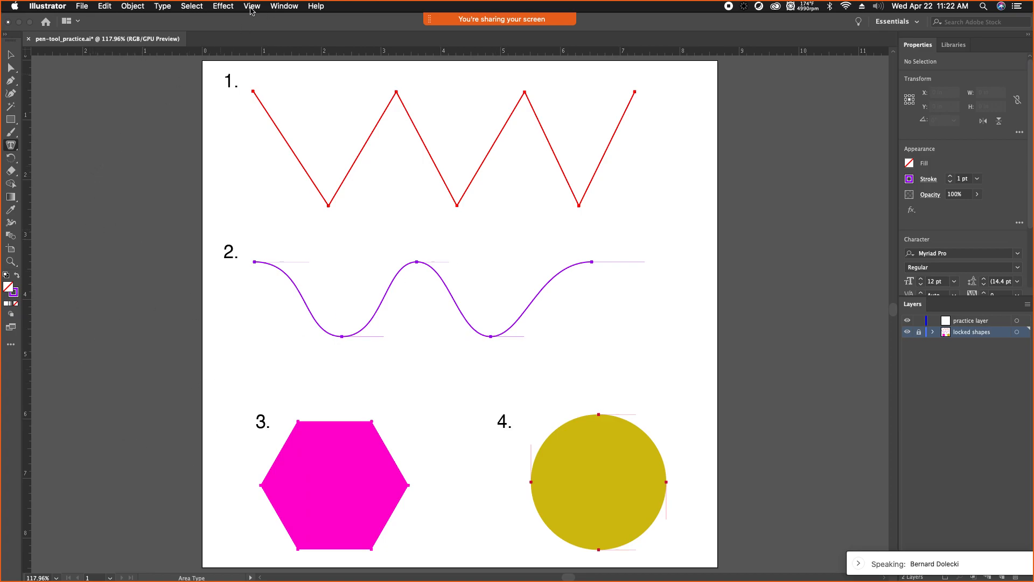
Step: Examine the Object, Effect, View and Window commands, including the Illustrator and Photoshop effects and the Path effect options
{"action": "left_click", "coordinate": [129, 7]}
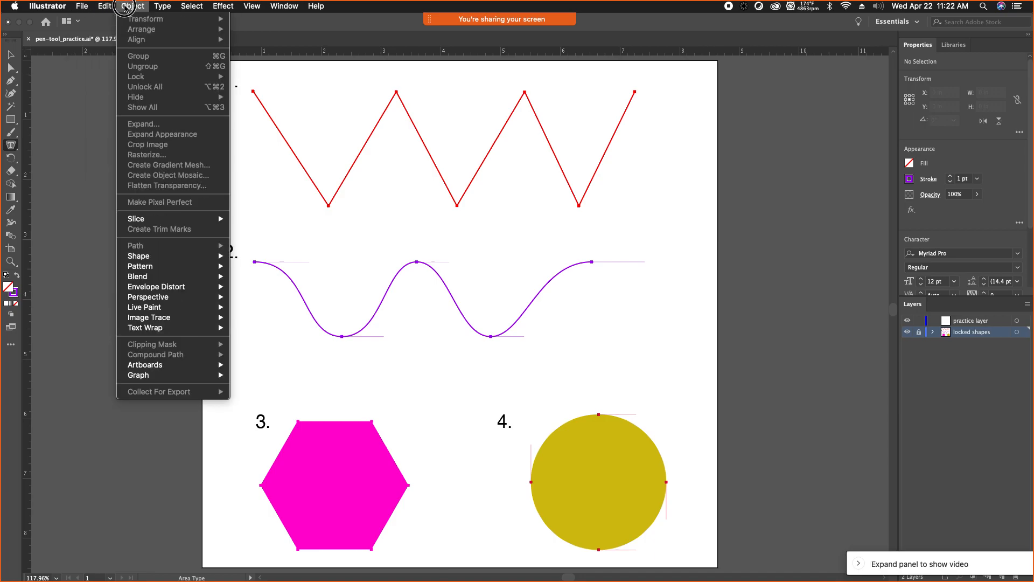
{"action": "mouse_move", "coordinate": [209, 4]}
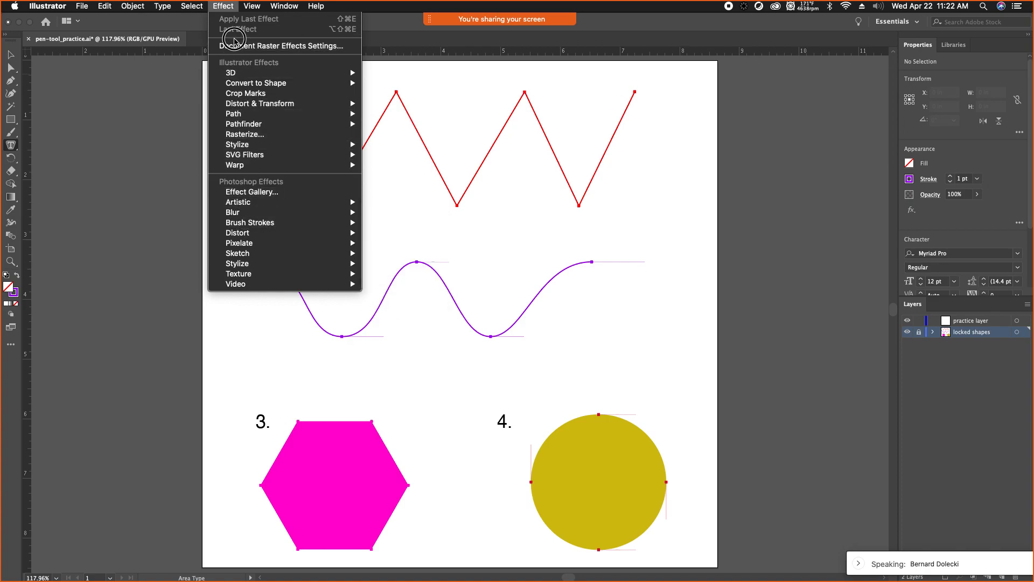
{"action": "mouse_move", "coordinate": [261, 220]}
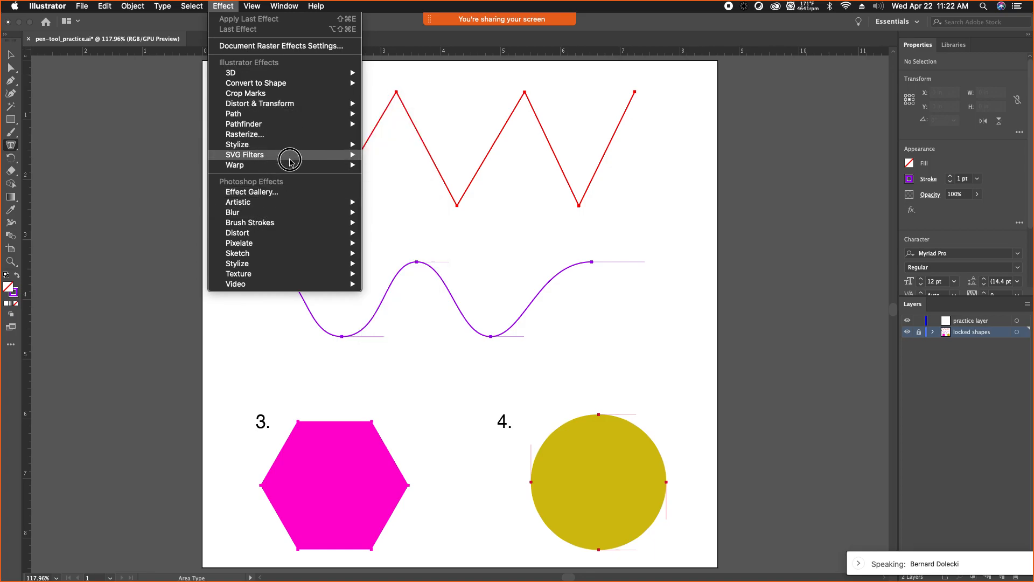
{"action": "mouse_move", "coordinate": [290, 167]}
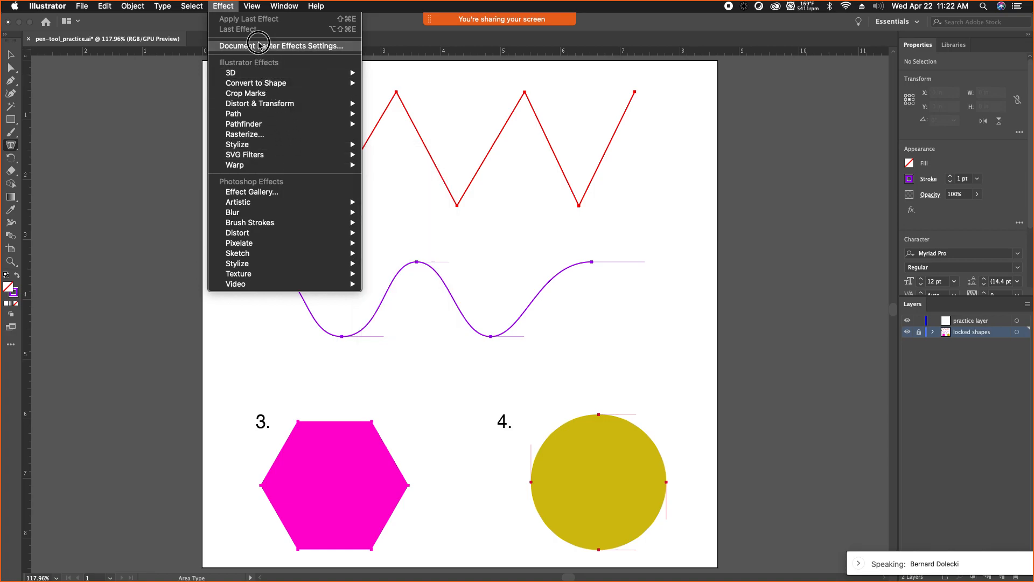
{"action": "left_click", "coordinate": [231, 7]}
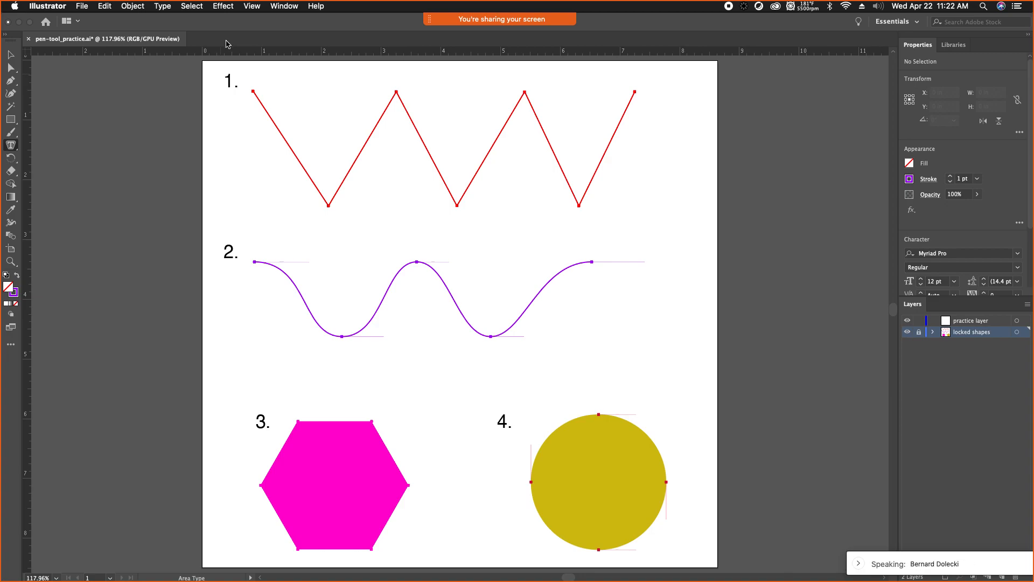
{"action": "left_click", "coordinate": [223, 7]}
{"action": "mouse_move", "coordinate": [245, 124]}
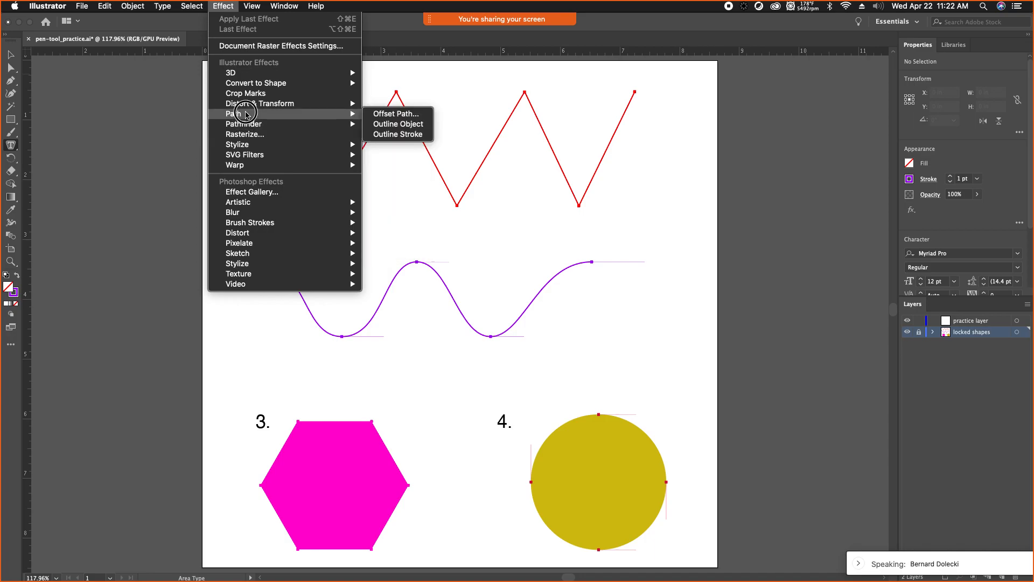
{"action": "mouse_move", "coordinate": [245, 77]}
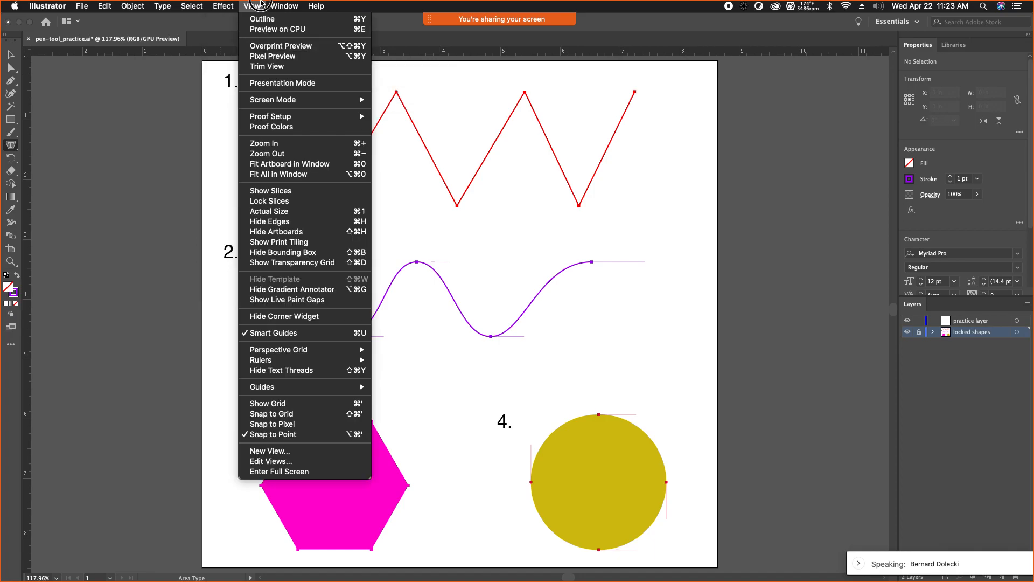
{"action": "mouse_move", "coordinate": [273, 5]}
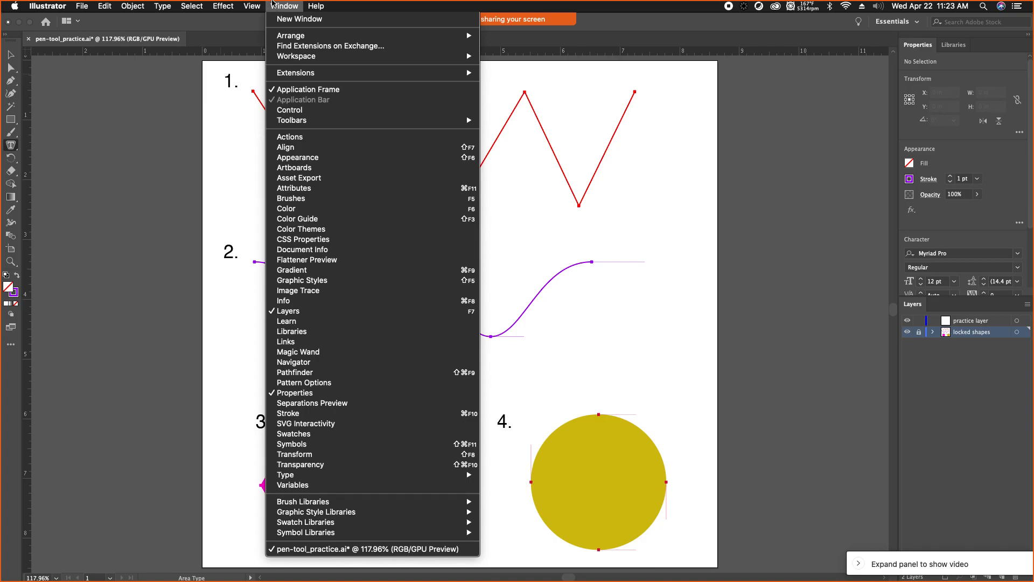
{"action": "left_click", "coordinate": [273, 5]}
Step: Search the Help for "per" and locate the Perspective commands in the menus
{"action": "left_click", "coordinate": [313, 4]}
{"action": "type", "text": "per"}
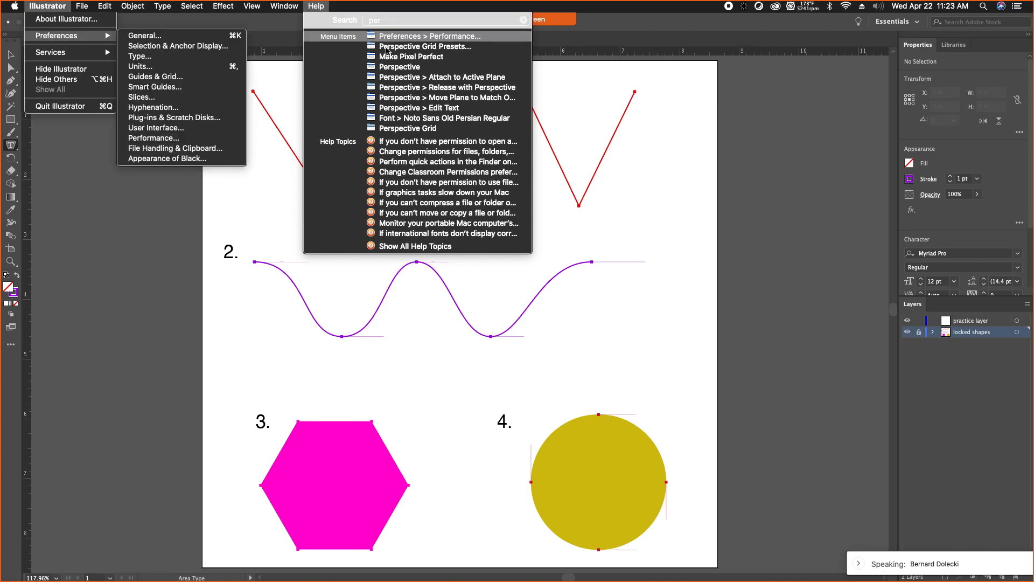
{"action": "mouse_move", "coordinate": [399, 71]}
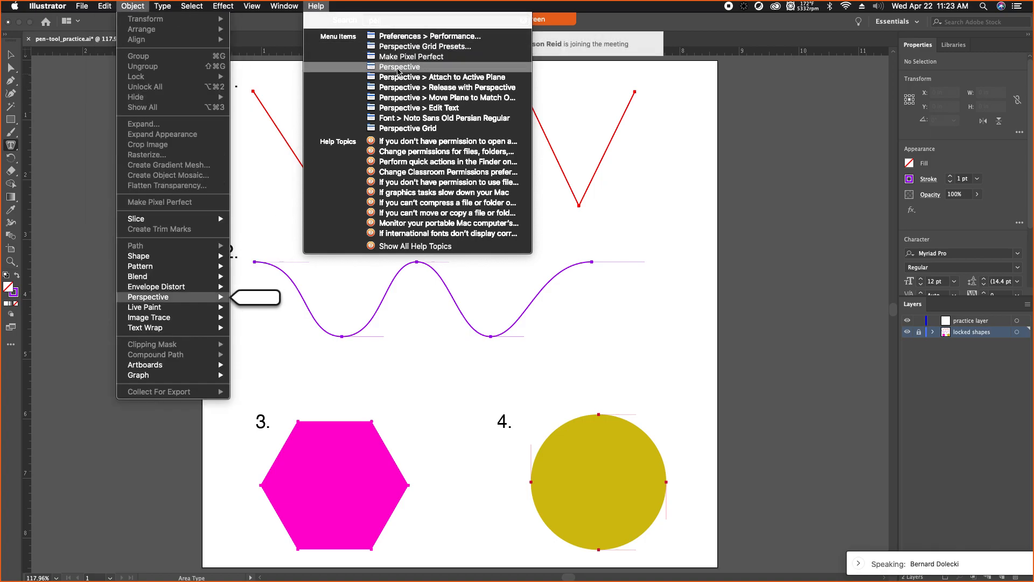
{"action": "left_click", "coordinate": [399, 71]}
{"action": "mouse_move", "coordinate": [153, 300]}
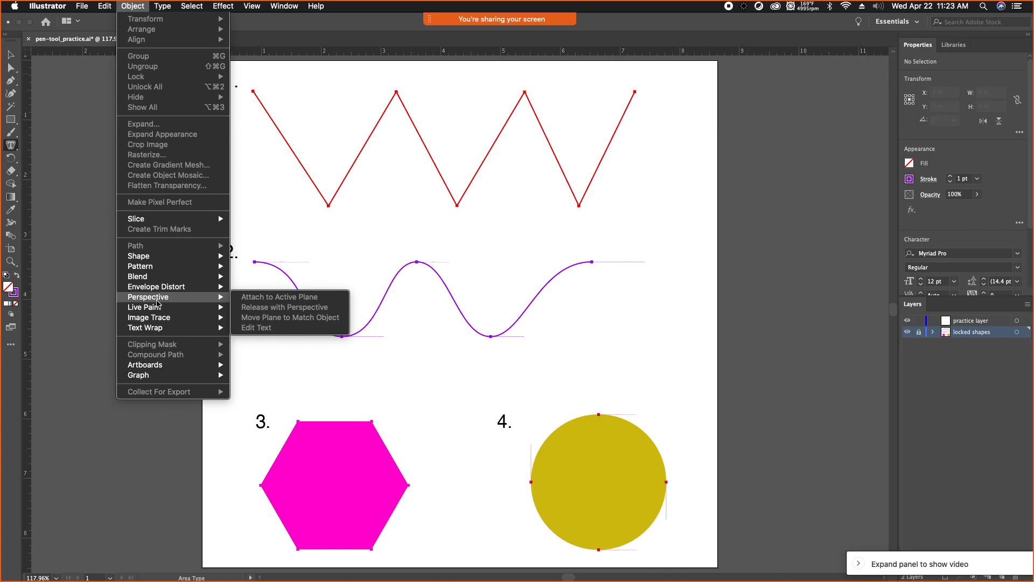
{"action": "left_click", "coordinate": [55, 118]}
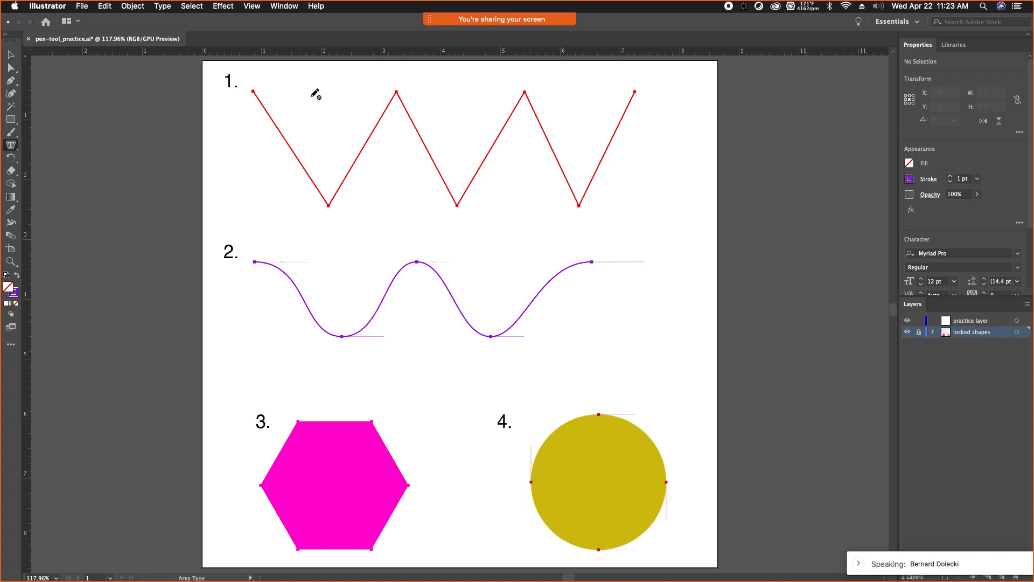
Step: Add the Add Anchor Point and Delete Anchor Point tools to the Pen tool's toolbar group and keep the Pen tool active
{"action": "left_click", "coordinate": [11, 81]}
{"action": "left_click", "coordinate": [19, 84]}
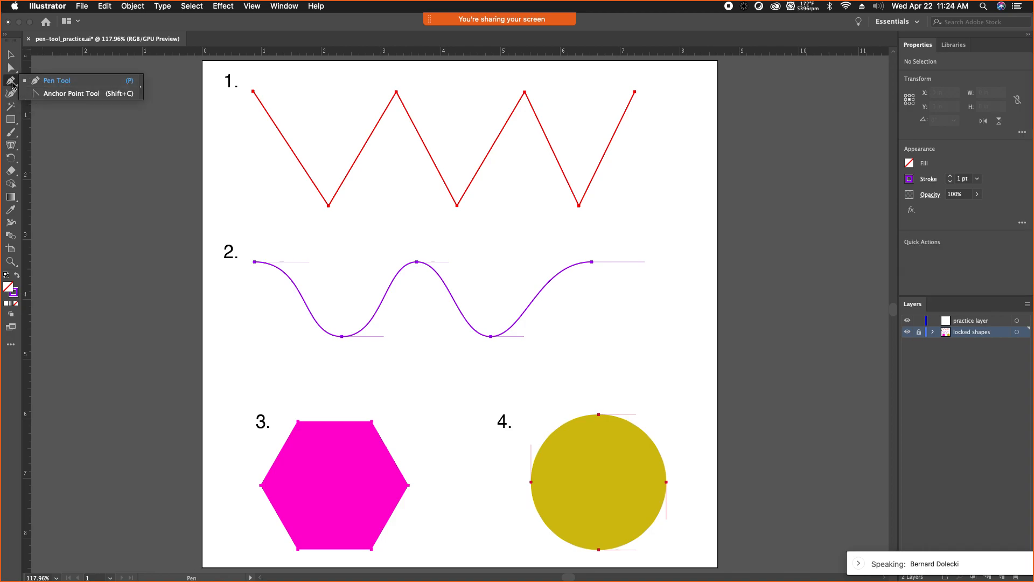
{"action": "left_click", "coordinate": [12, 85]}
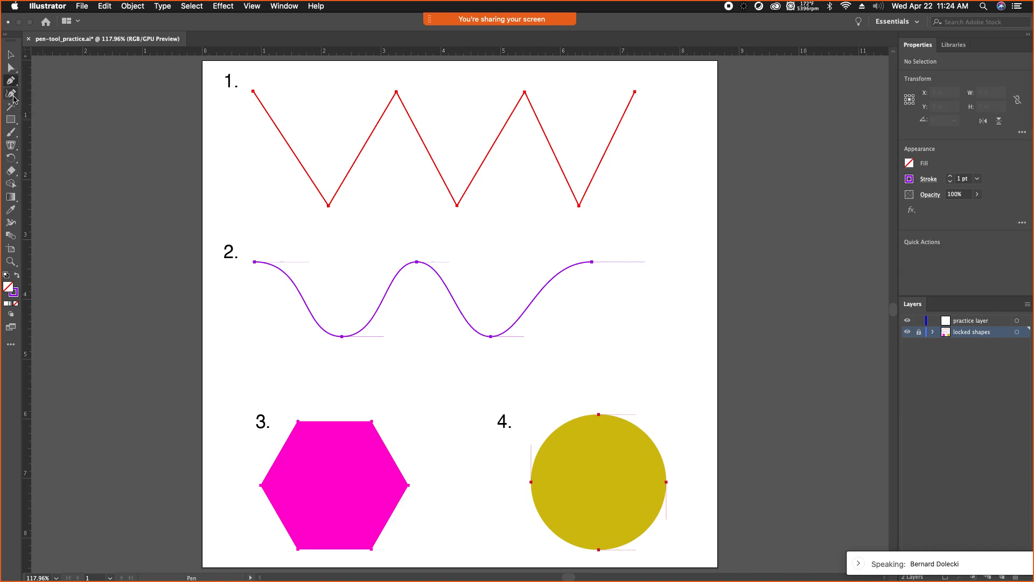
{"action": "left_click", "coordinate": [14, 346]}
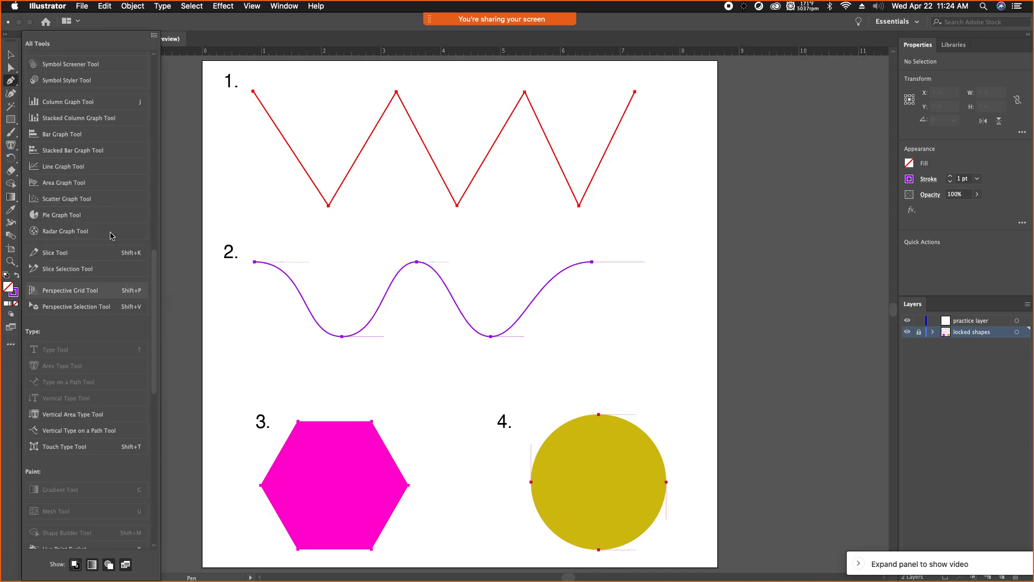
{"action": "left_click_drag", "start_coordinate": [155, 260], "coordinate": [157, 70]}
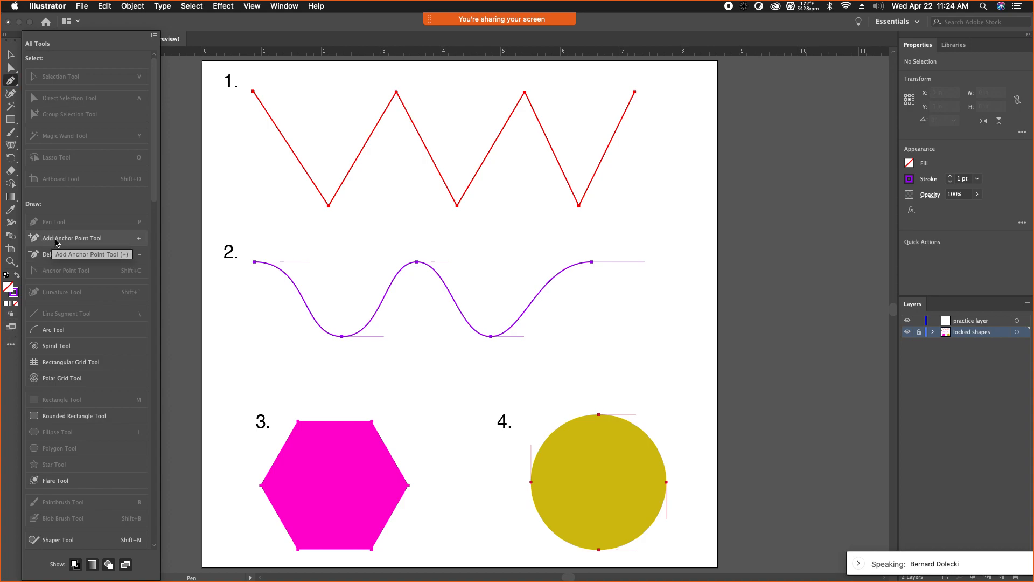
{"action": "left_click_drag", "start_coordinate": [55, 242], "coordinate": [8, 84]}
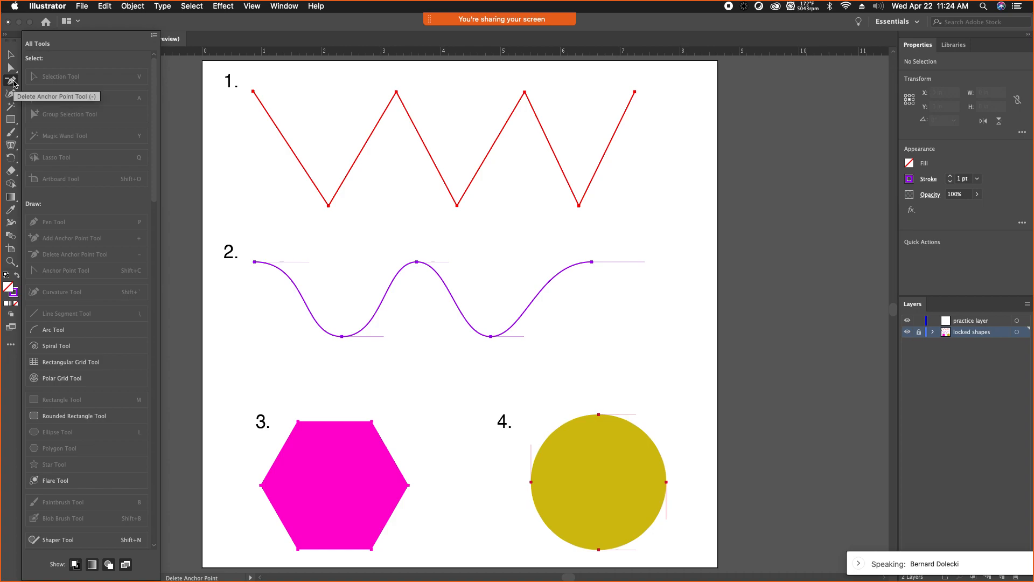
{"action": "left_click_drag", "start_coordinate": [13, 82], "coordinate": [46, 83]}
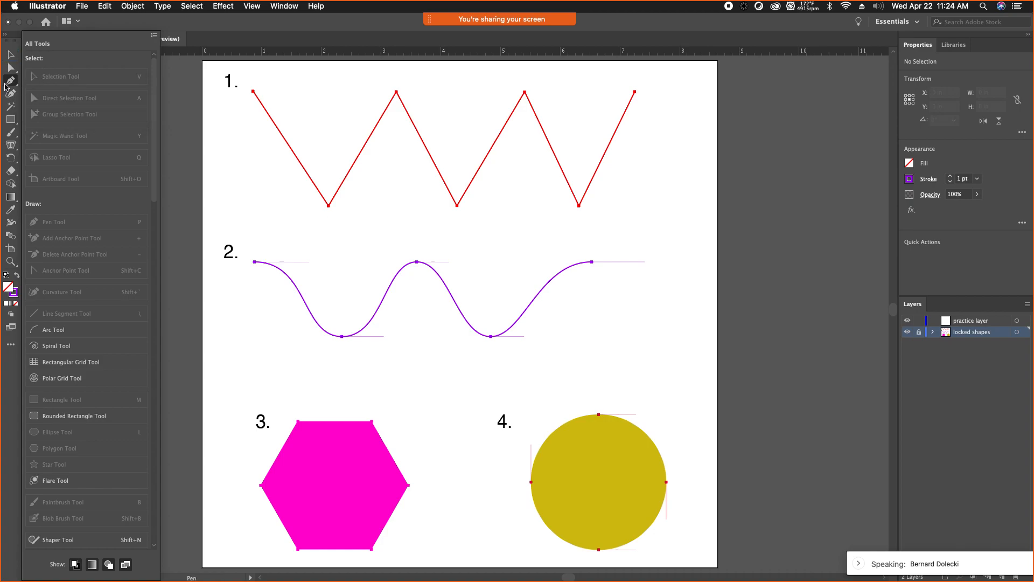
{"action": "left_click", "coordinate": [12, 342]}
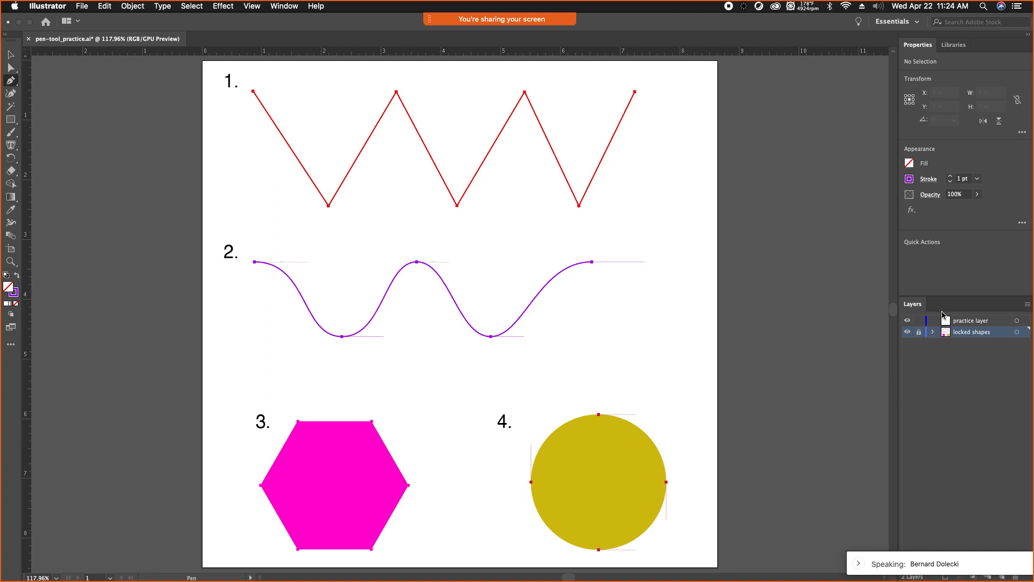
Step: Make the practice layer the active layer for tracing the red zigzag of exercise 1
{"action": "left_click", "coordinate": [964, 323]}
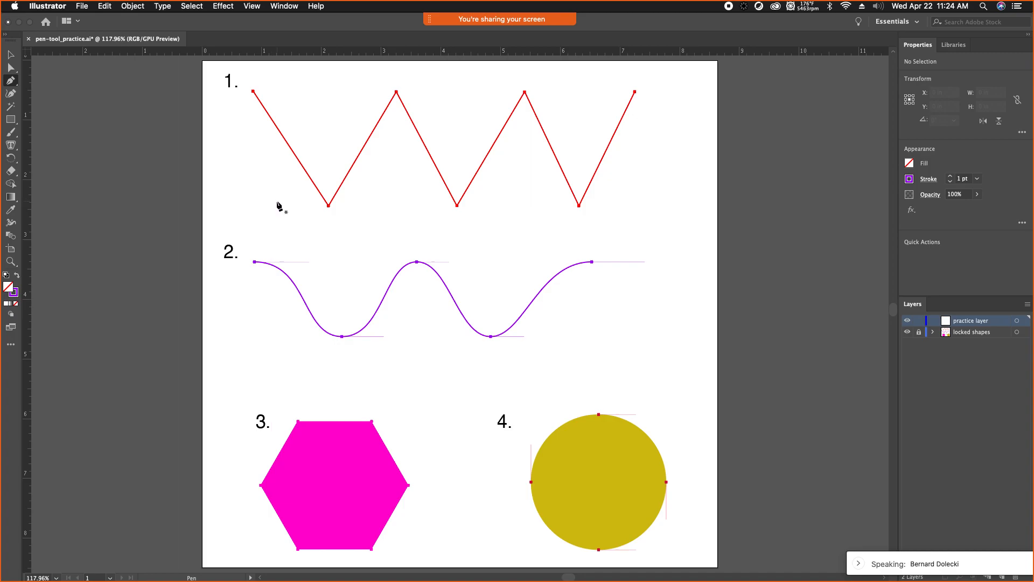
{"action": "key", "text": "space"}
{"action": "key", "text": "space"}
{"action": "key", "text": "space"}
{"action": "left_click_drag", "start_coordinate": [269, 172], "coordinate": [264, 321]}
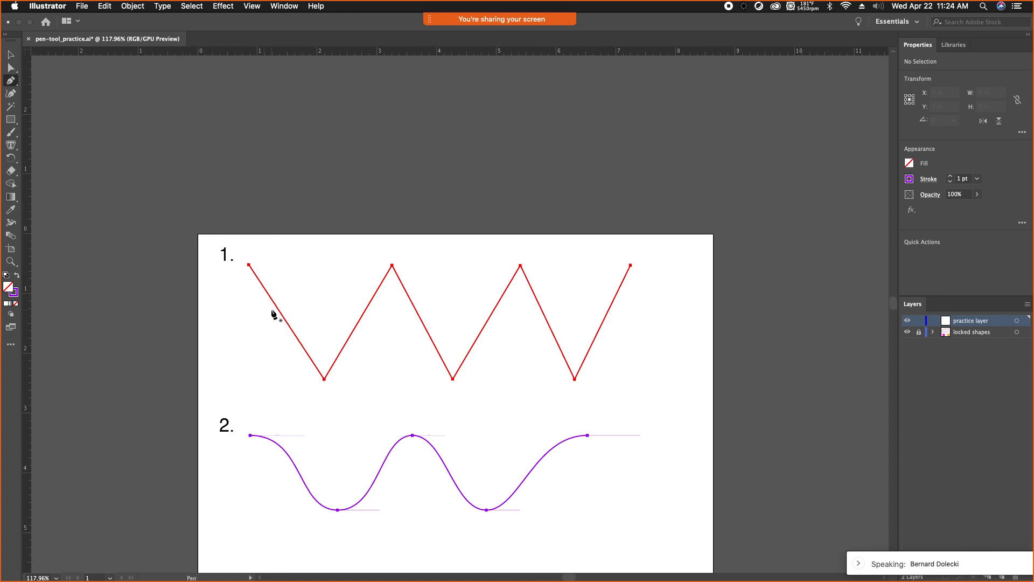
{"action": "key", "text": "super+equal"}
{"action": "key", "text": "super+equal"}
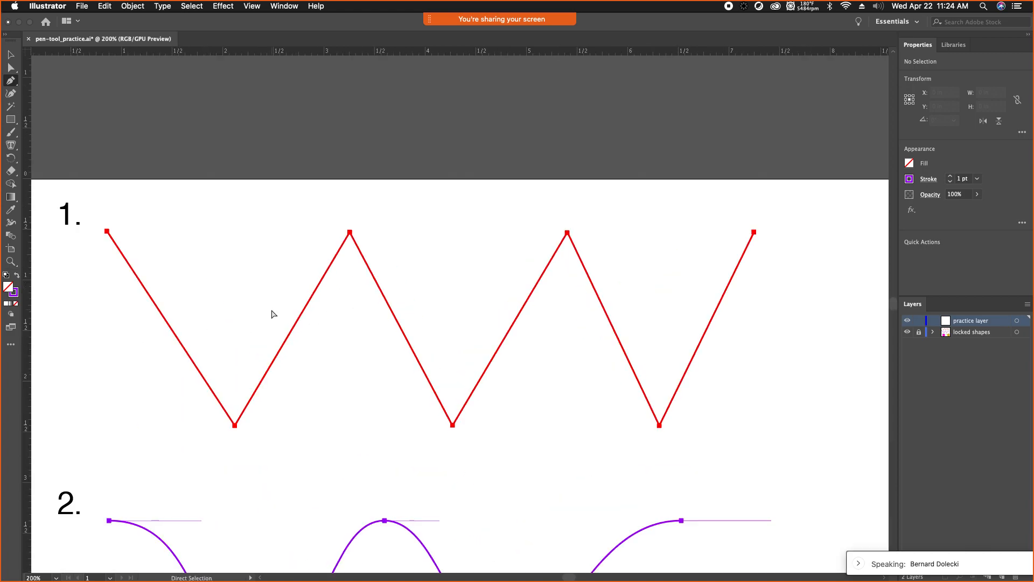
{"action": "left_click_drag", "start_coordinate": [184, 370], "coordinate": [294, 355]}
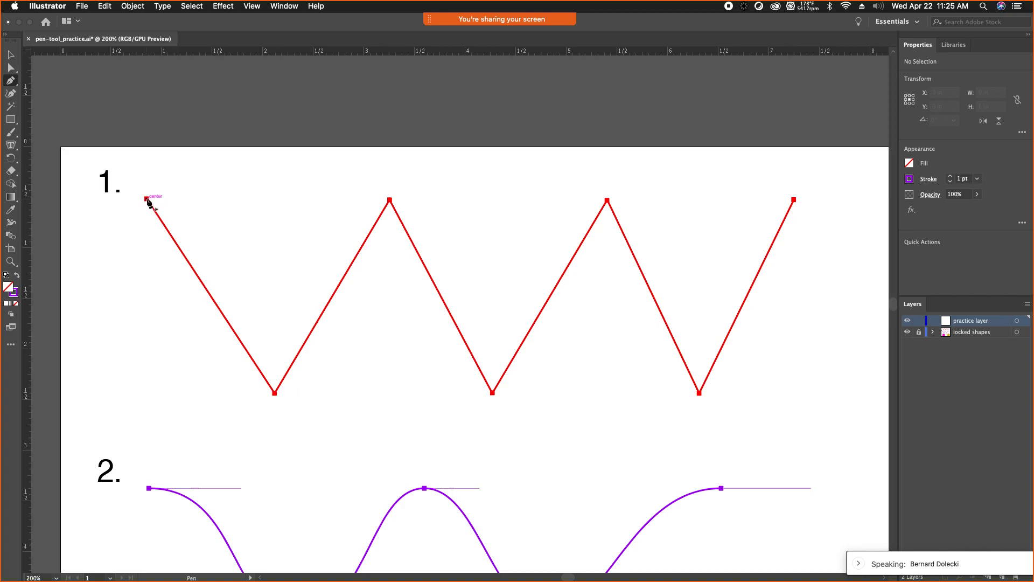
Step: Trace the red zigzag of exercise 1 with the Pen tool, placing a corner point on each of its seven anchors, and end the path
{"action": "left_click", "coordinate": [148, 200]}
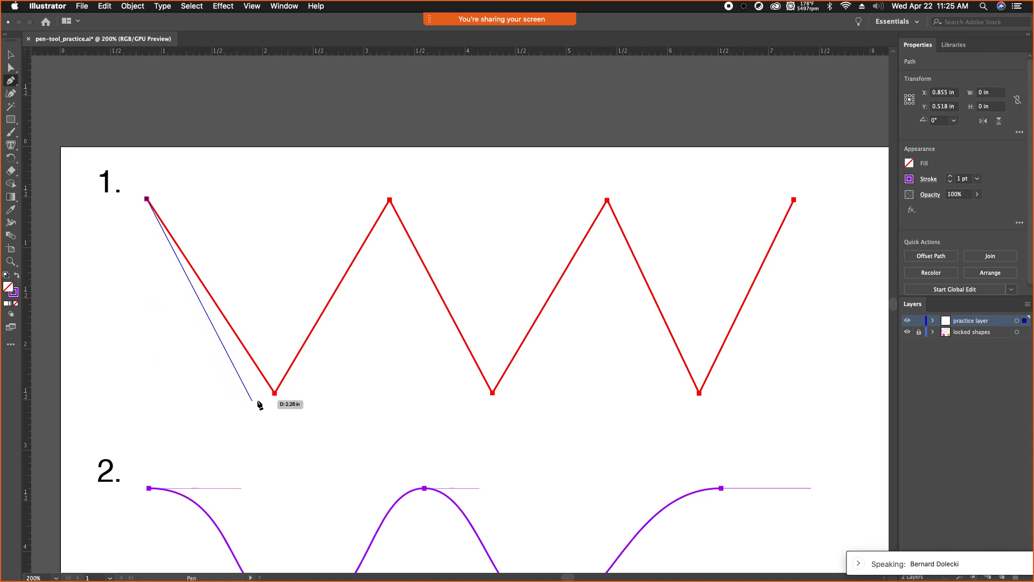
{"action": "left_click", "coordinate": [275, 393]}
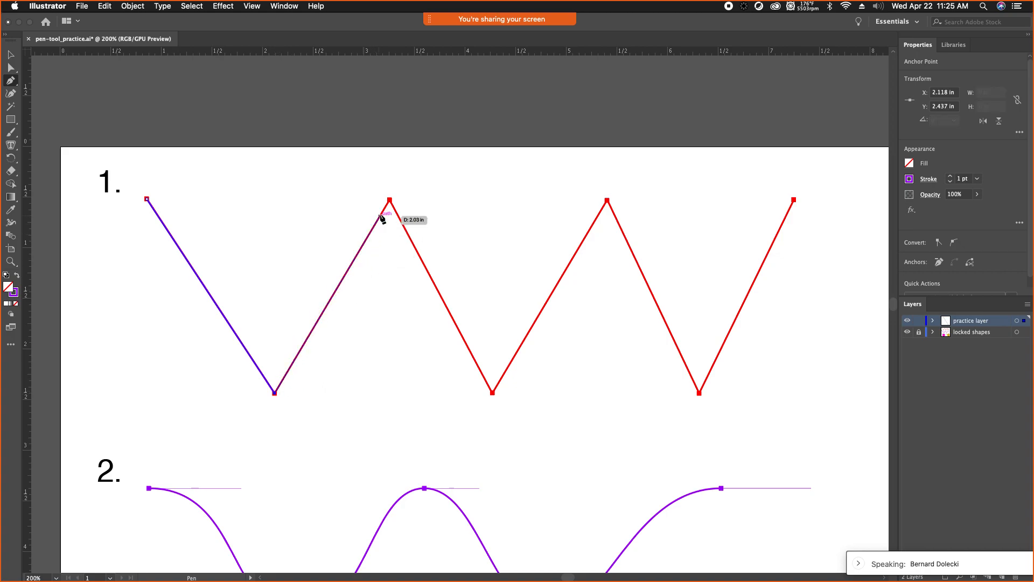
{"action": "left_click", "coordinate": [390, 200]}
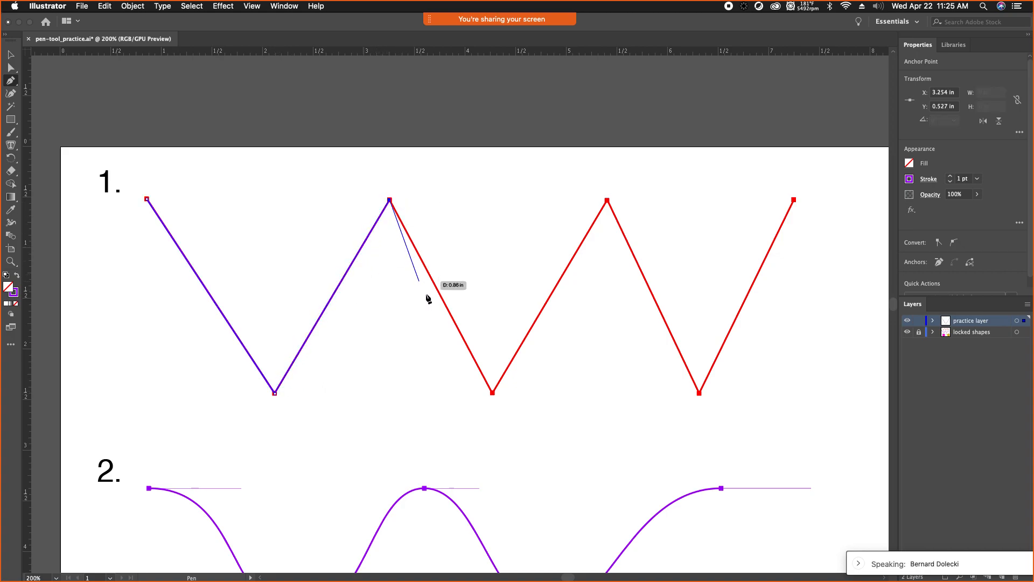
{"action": "left_click", "coordinate": [492, 393]}
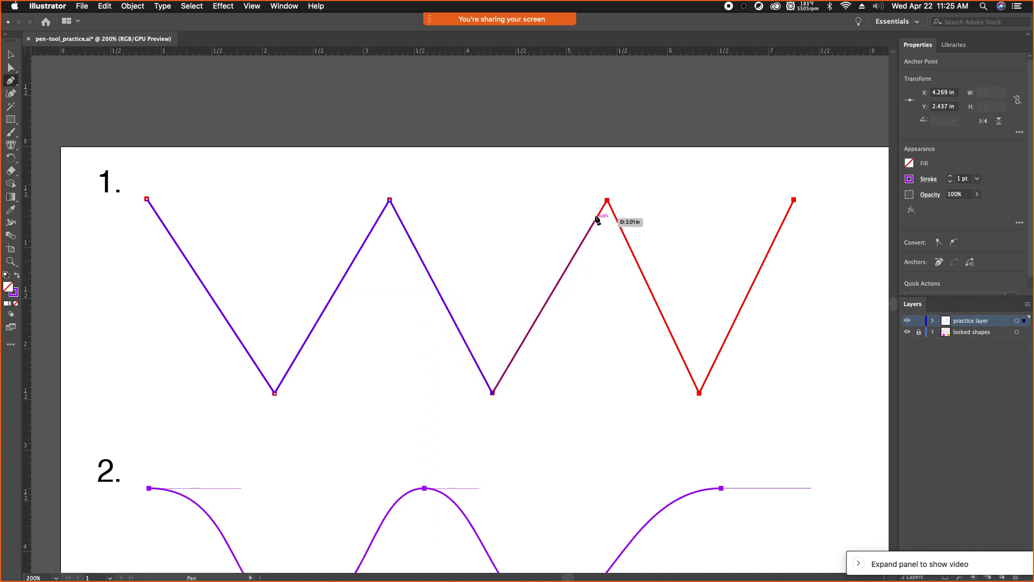
{"action": "left_click", "coordinate": [607, 201]}
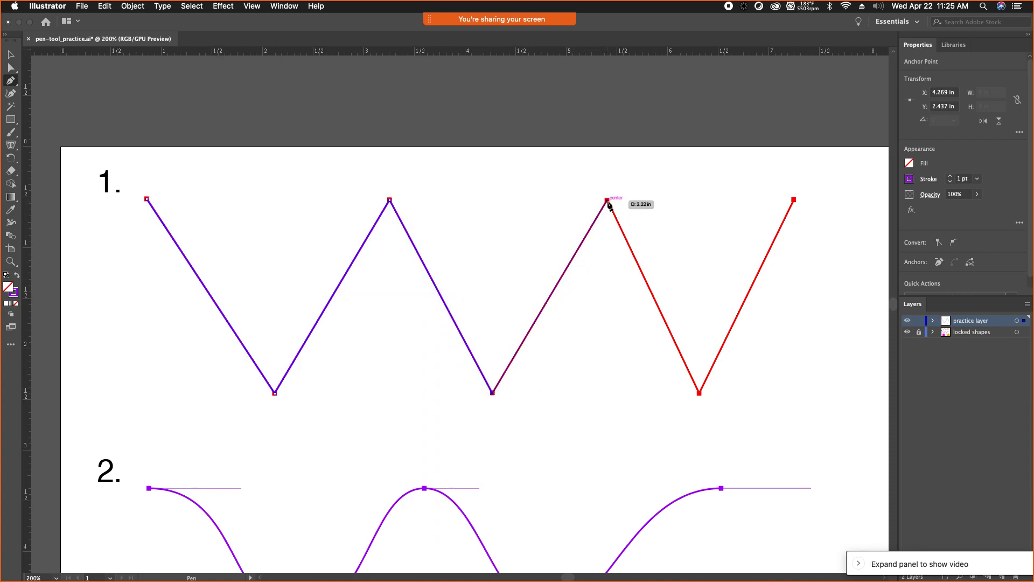
{"action": "left_click", "coordinate": [700, 393]}
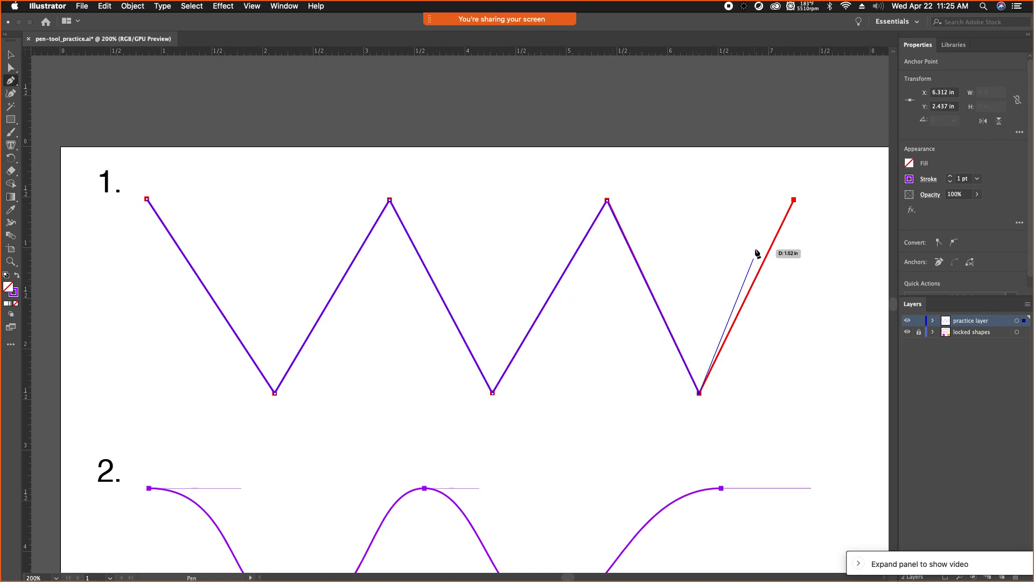
{"action": "left_click", "coordinate": [795, 200]}
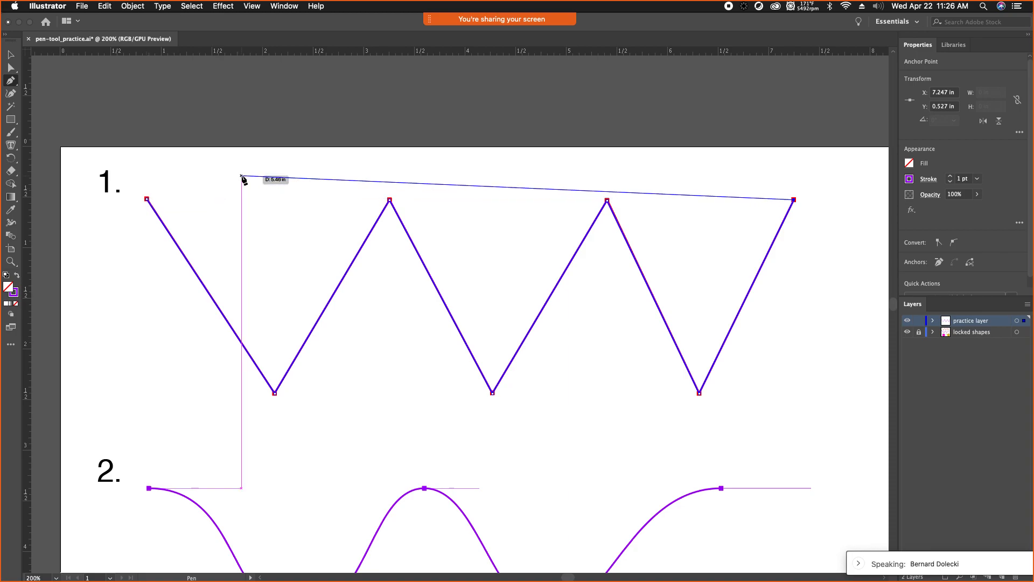
{"action": "key", "text": "Escape"}
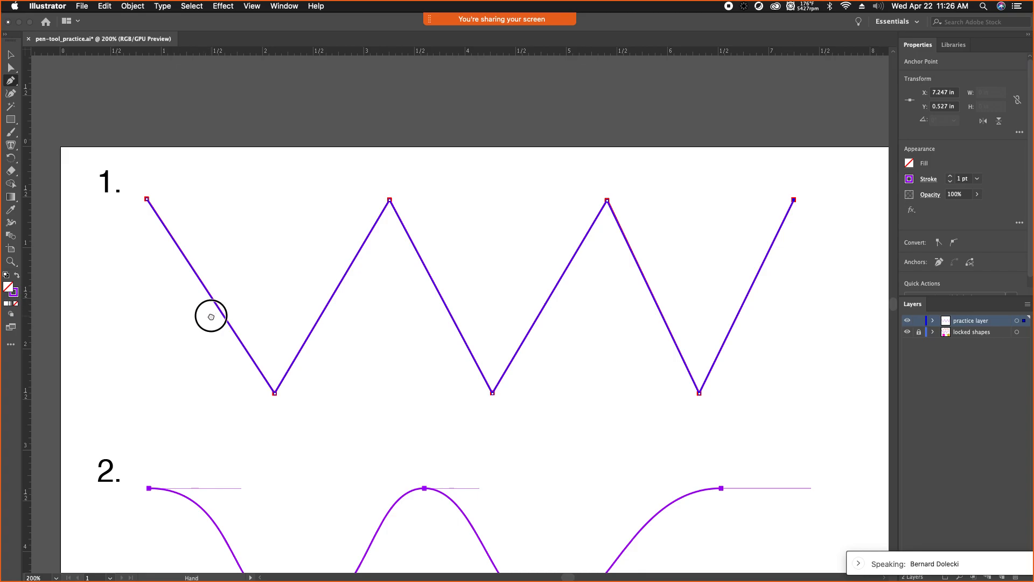
Step: Trace the first segment of the purple curve in exercise 2 with two smooth points, pulling each handle to the end of its horizontal guide line
{"action": "left_click_drag", "start_coordinate": [208, 312], "coordinate": [196, 235]}
{"action": "left_click_drag", "start_coordinate": [227, 341], "coordinate": [227, 212]}
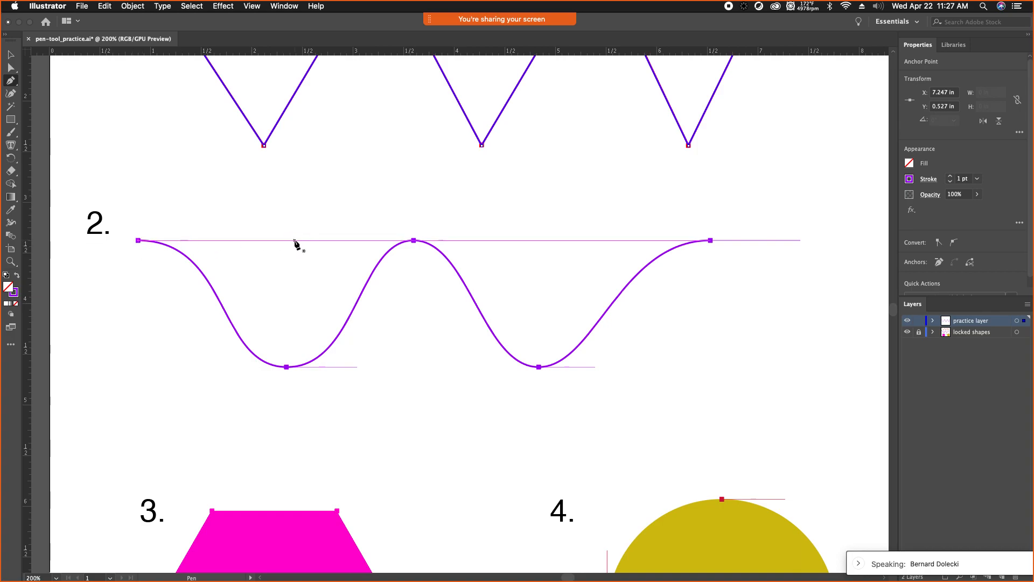
{"action": "scroll", "coordinate": [219, 201], "scroll_direction": "up", "scroll_amount": 2}
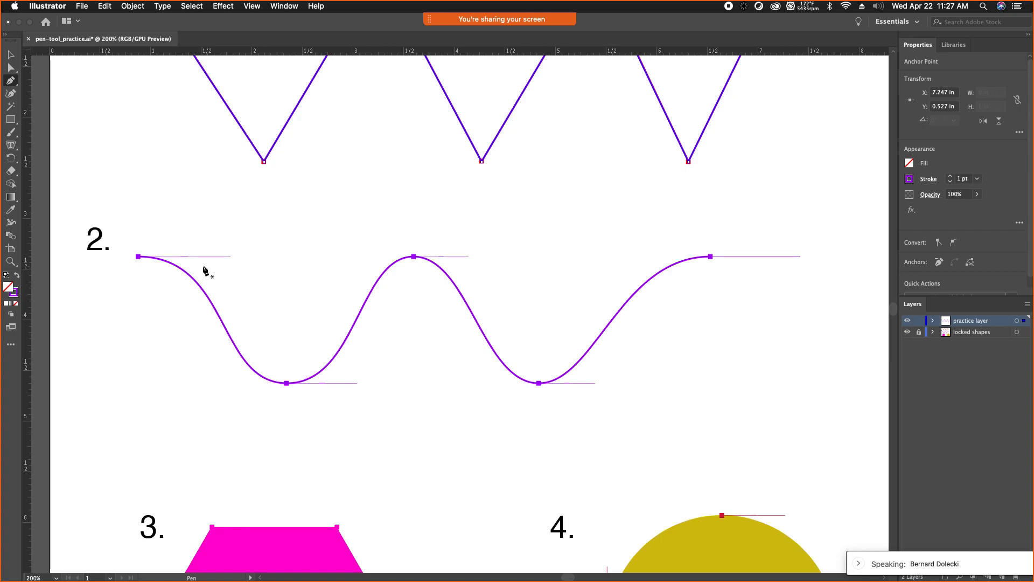
{"action": "left_click_drag", "start_coordinate": [140, 257], "coordinate": [230, 257]}
{"action": "left_click", "coordinate": [138, 258]}
{"action": "left_click_drag", "start_coordinate": [138, 258], "coordinate": [232, 262]}
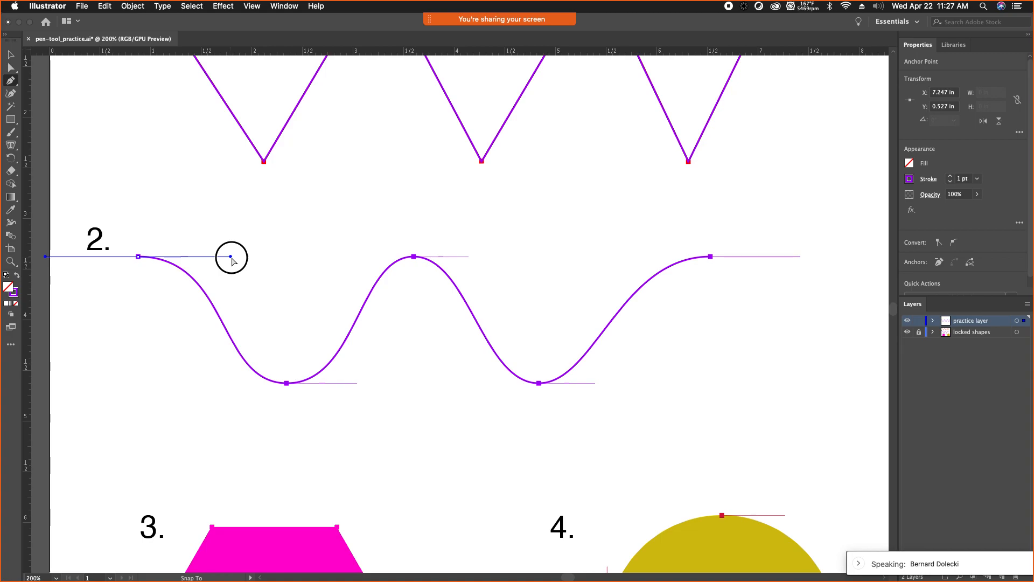
{"action": "left_click_drag", "start_coordinate": [233, 261], "coordinate": [231, 256]}
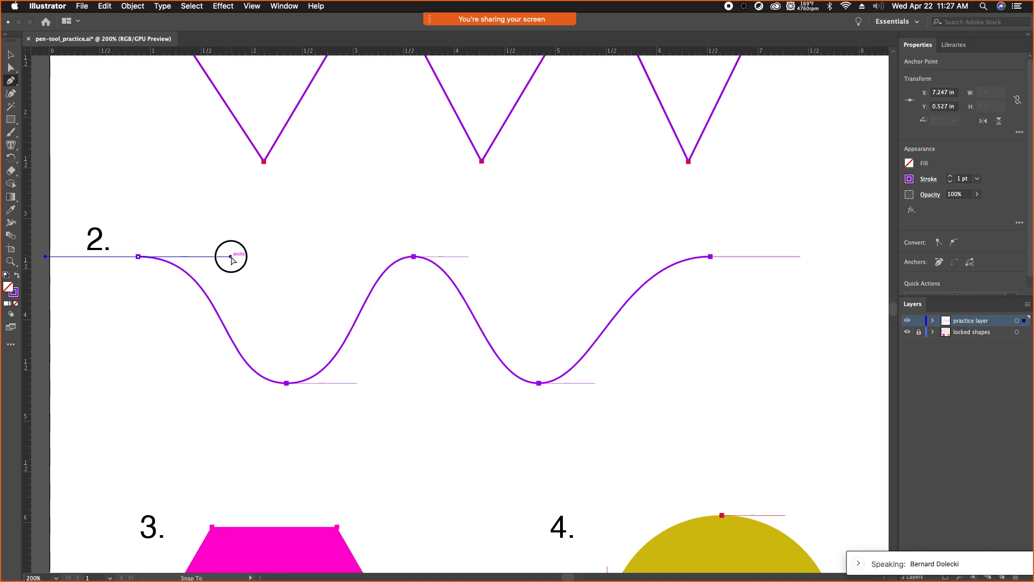
{"action": "mouse_move", "coordinate": [233, 262]}
{"action": "left_mouse_down"}
{"action": "mouse_move", "coordinate": [277, 280]}
{"action": "mouse_move", "coordinate": [275, 252]}
{"action": "mouse_move", "coordinate": [259, 282]}
{"action": "mouse_move", "coordinate": [244, 227]}
{"action": "mouse_move", "coordinate": [238, 330]}
{"action": "mouse_move", "coordinate": [254, 254]}
{"action": "mouse_move", "coordinate": [240, 334]}
{"action": "mouse_move", "coordinate": [180, 377]}
{"action": "mouse_move", "coordinate": [215, 347]}
{"action": "mouse_move", "coordinate": [259, 272]}
{"action": "mouse_move", "coordinate": [206, 267]}
{"action": "mouse_move", "coordinate": [231, 257]}
{"action": "left_mouse_up"}
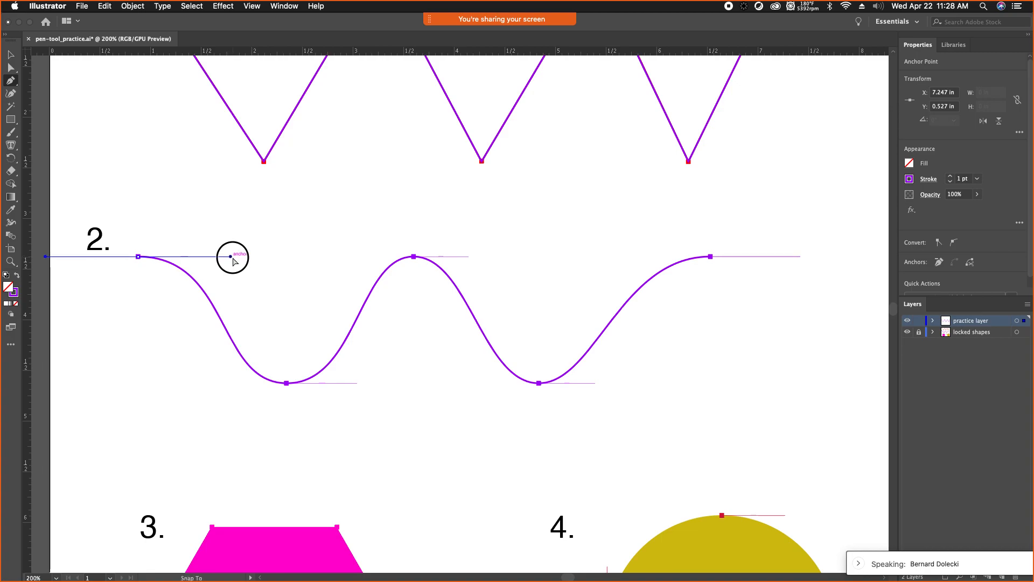
{"action": "left_click_drag", "start_coordinate": [232, 258], "coordinate": [231, 259]}
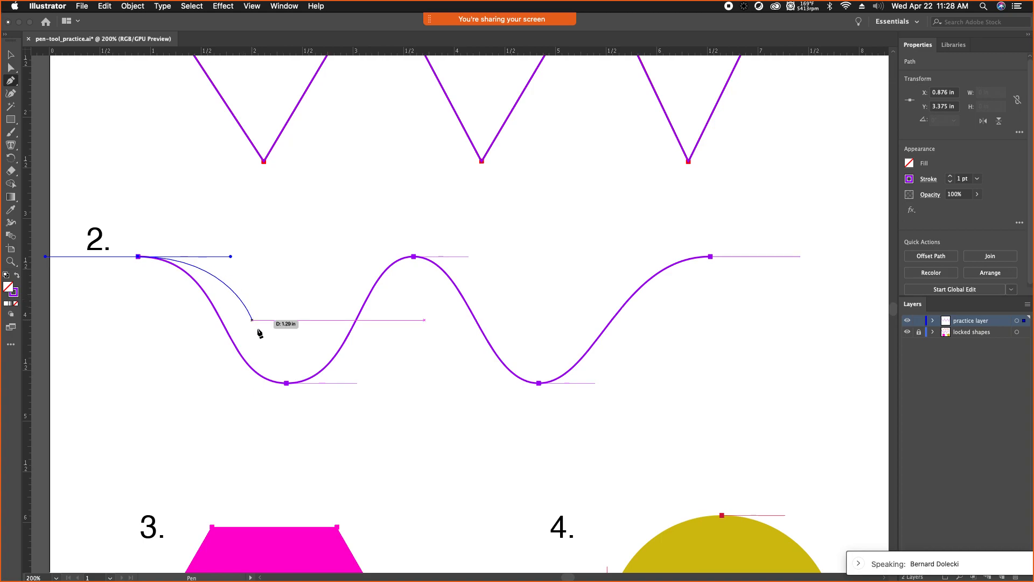
{"action": "left_click", "coordinate": [286, 384]}
{"action": "left_click_drag", "start_coordinate": [286, 384], "coordinate": [357, 386]}
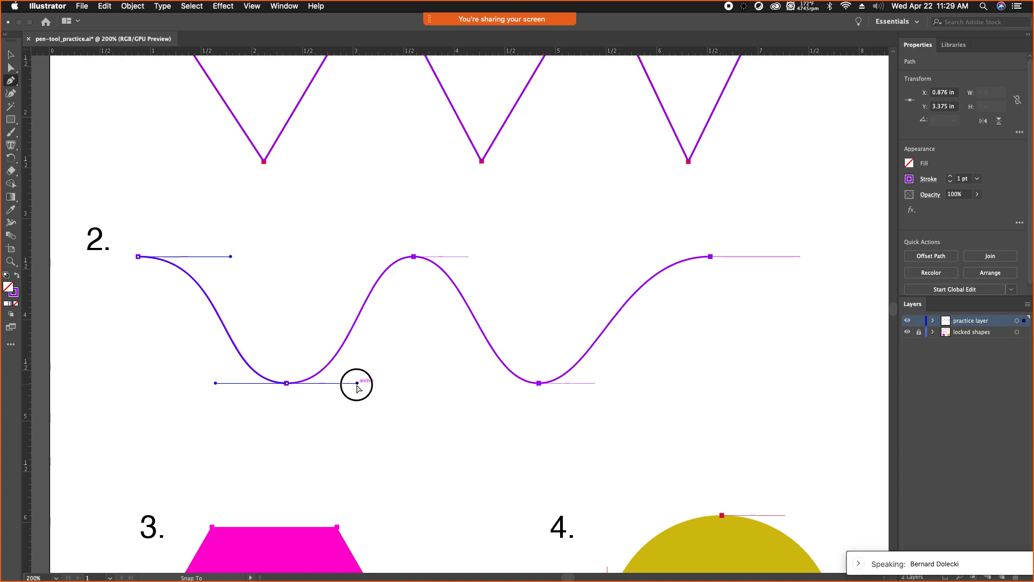
{"action": "left_click_drag", "start_coordinate": [357, 386], "coordinate": [358, 384]}
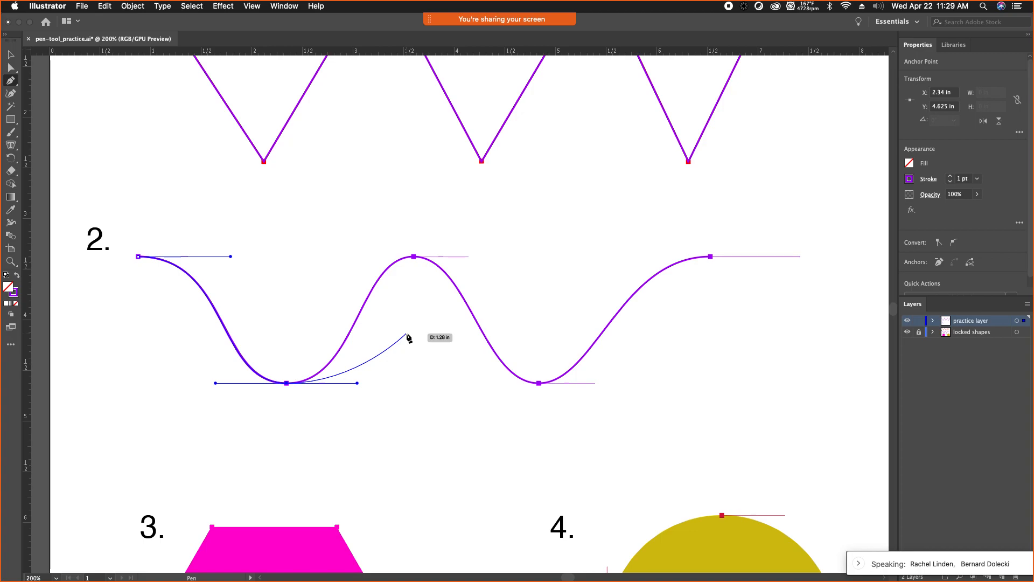
Step: Delete all traced paths from the practice layer and set the stroke color to yellow F4D600
{"action": "key", "text": "super+a"}
{"action": "key", "text": "Delete"}
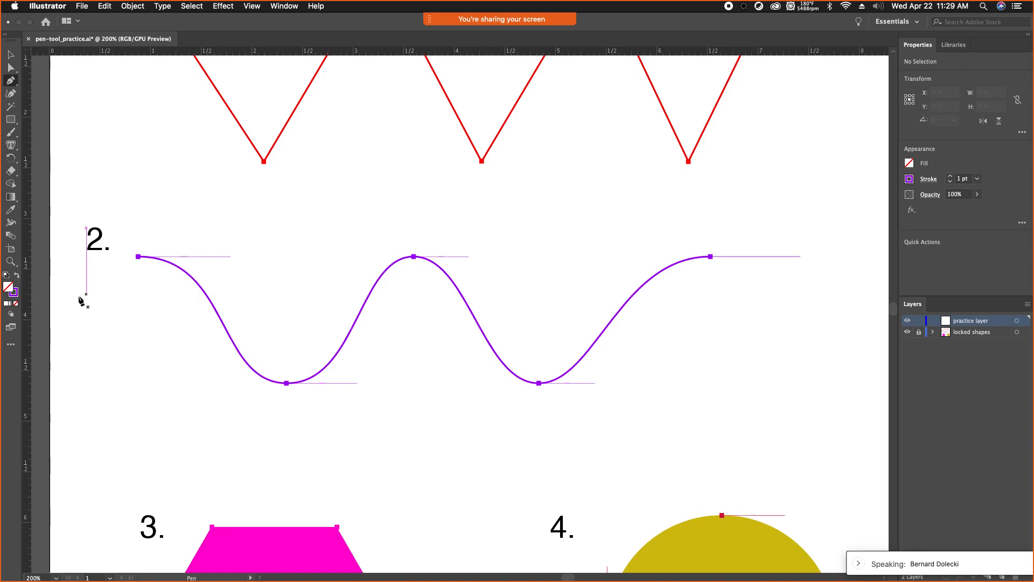
{"action": "key", "text": "super"}
{"action": "double_click", "coordinate": [13, 292]}
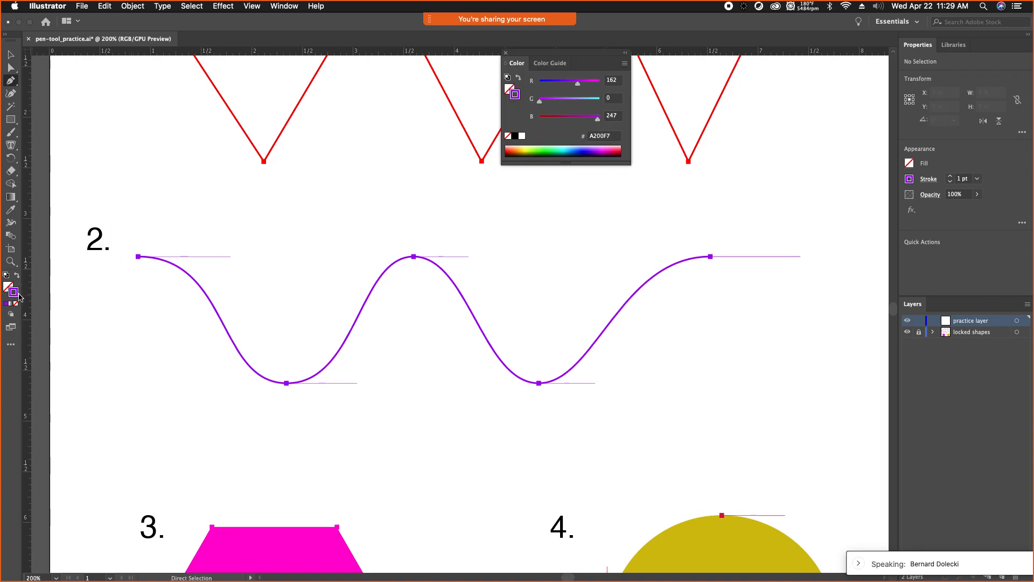
{"action": "left_click", "coordinate": [527, 347]}
{"action": "left_click_drag", "start_coordinate": [527, 347], "coordinate": [527, 355]}
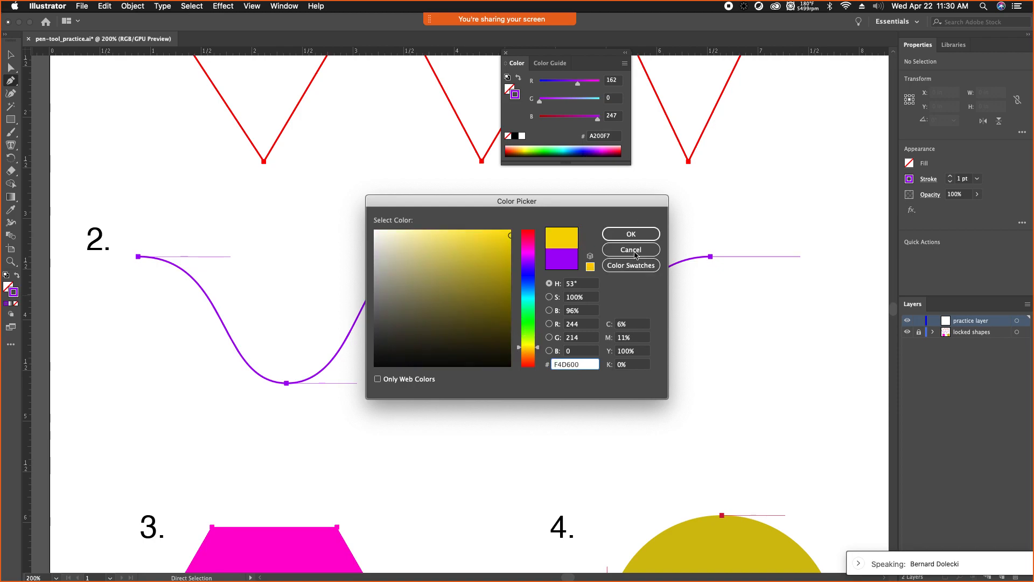
{"action": "left_click", "coordinate": [631, 234]}
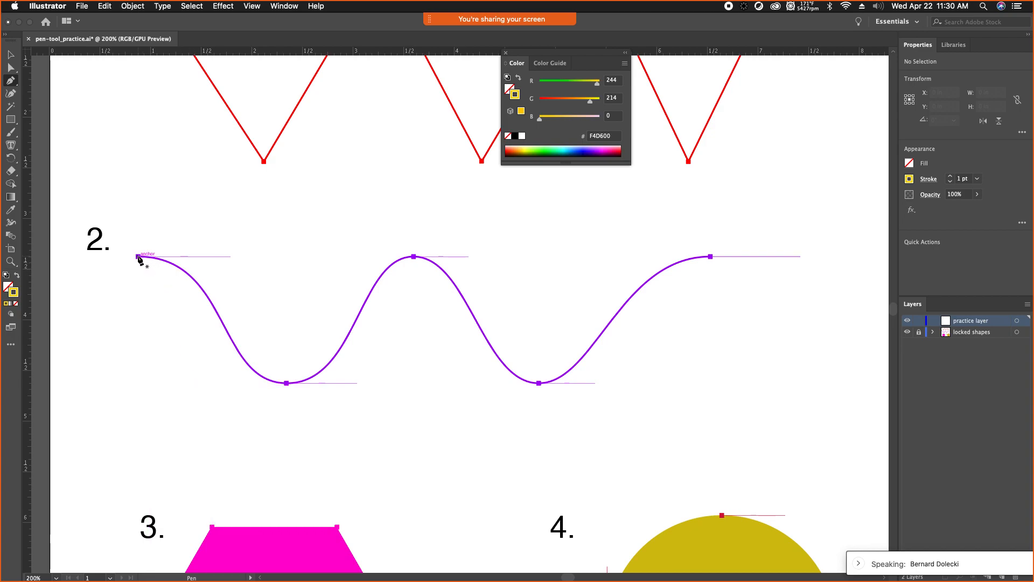
Step: Trace the purple curve of exercise 2 through its fourth anchor with smooth points, following the guides except for the fourth point's down-slanted handle
{"action": "left_click", "coordinate": [138, 257]}
{"action": "left_click_drag", "start_coordinate": [138, 257], "coordinate": [231, 257]}
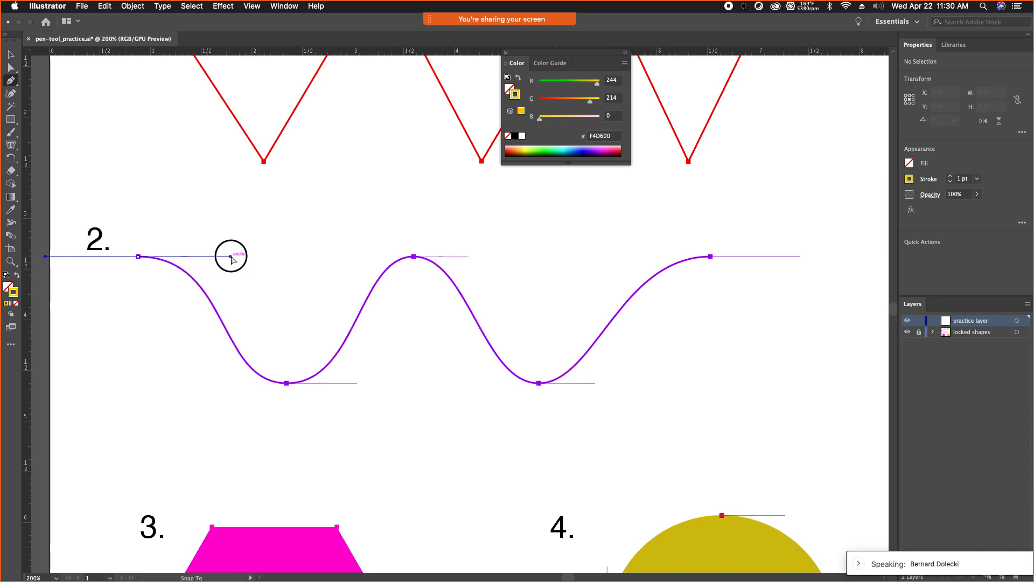
{"action": "left_click_drag", "start_coordinate": [231, 257], "coordinate": [231, 257]}
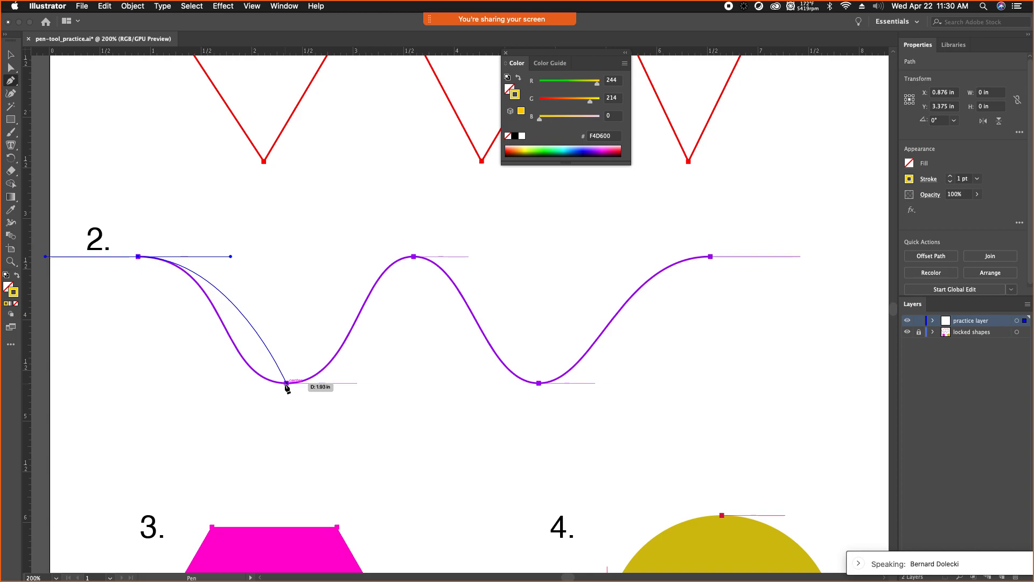
{"action": "left_click_drag", "start_coordinate": [286, 383], "coordinate": [358, 384]}
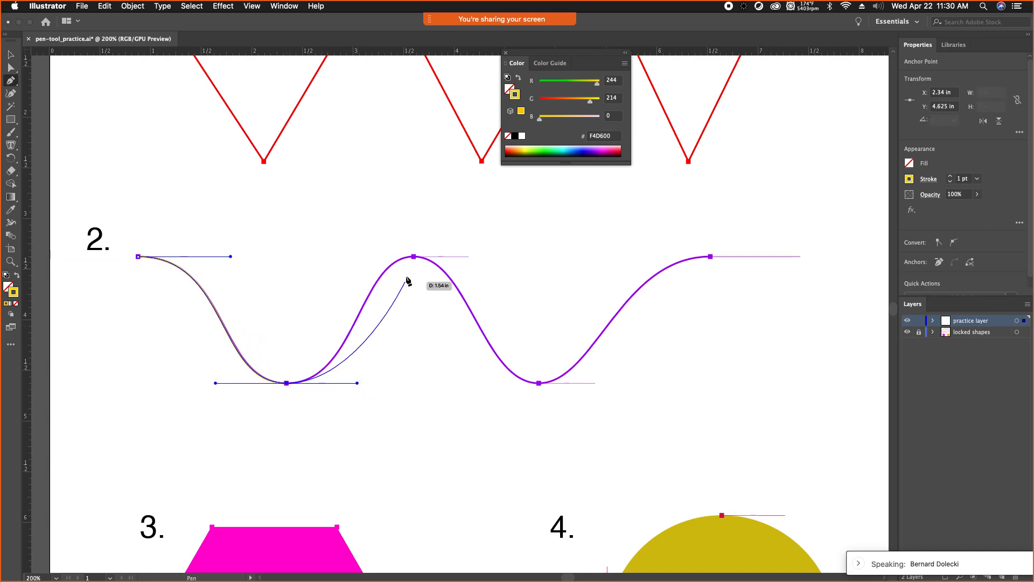
{"action": "left_click_drag", "start_coordinate": [414, 257], "coordinate": [470, 257]}
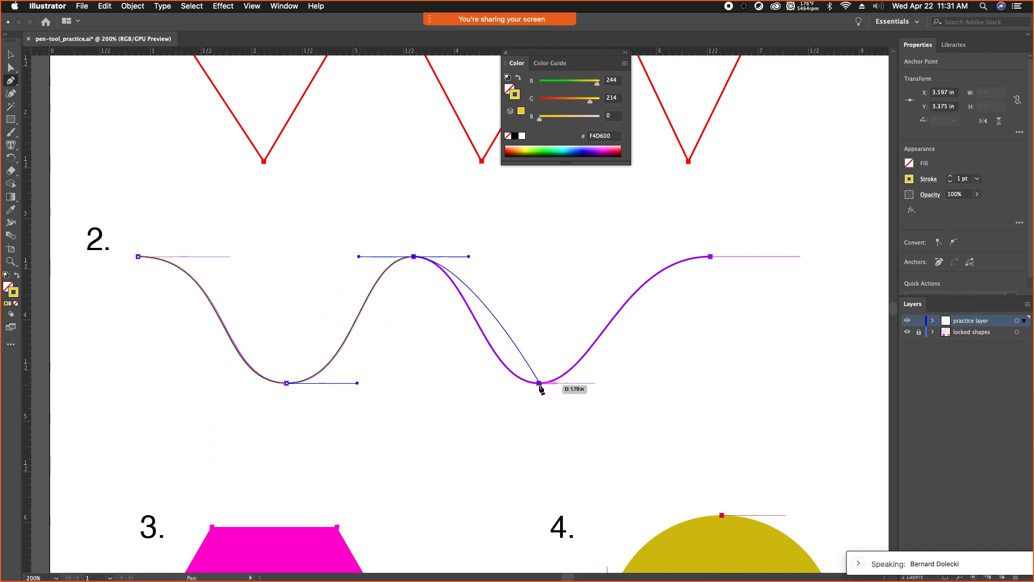
{"action": "left_click_drag", "start_coordinate": [540, 384], "coordinate": [679, 420]}
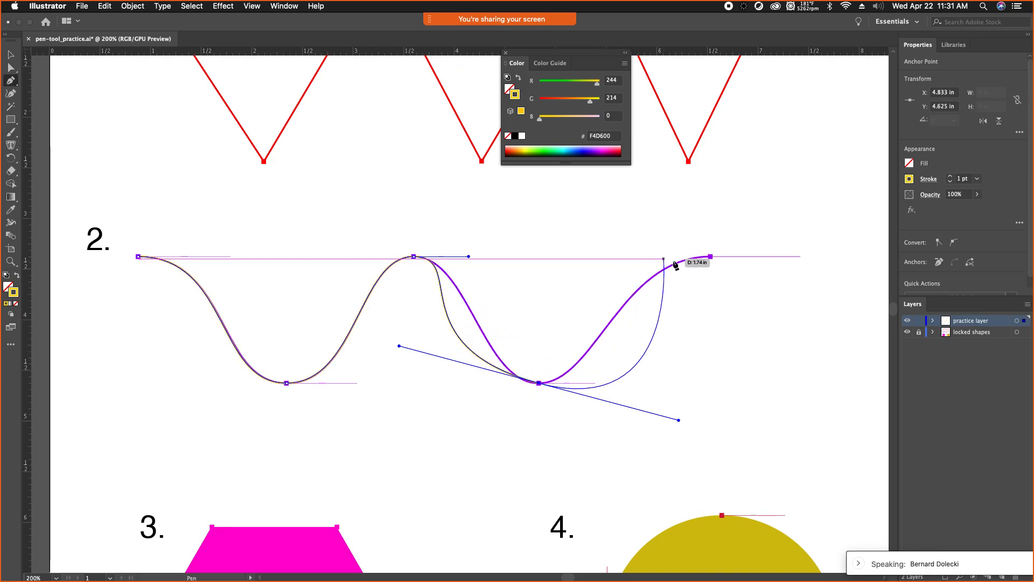
{"action": "left_click_drag", "start_coordinate": [712, 257], "coordinate": [801, 258]}
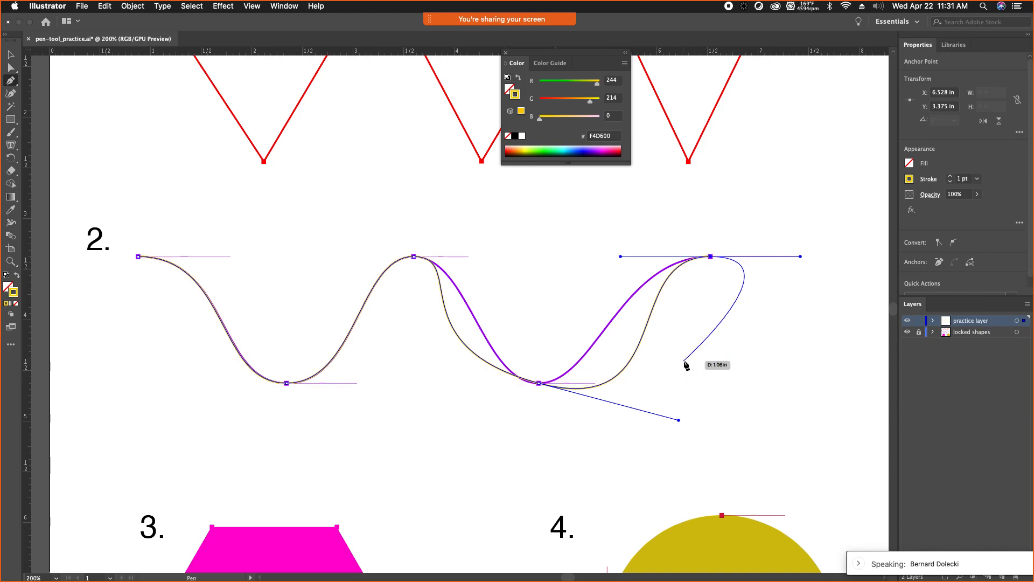
{"action": "key", "text": "Escape"}
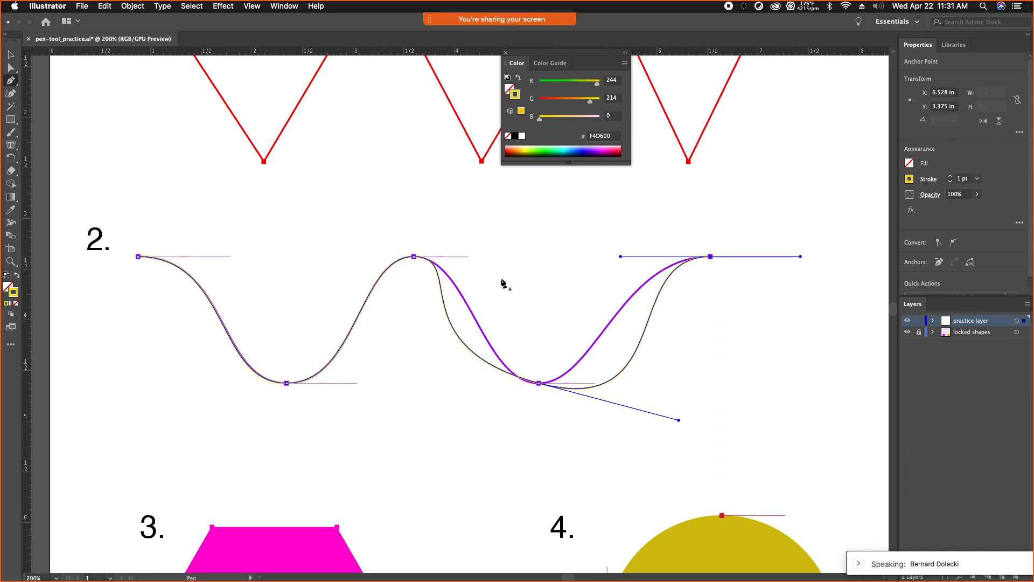
{"action": "key", "text": "super+z"}
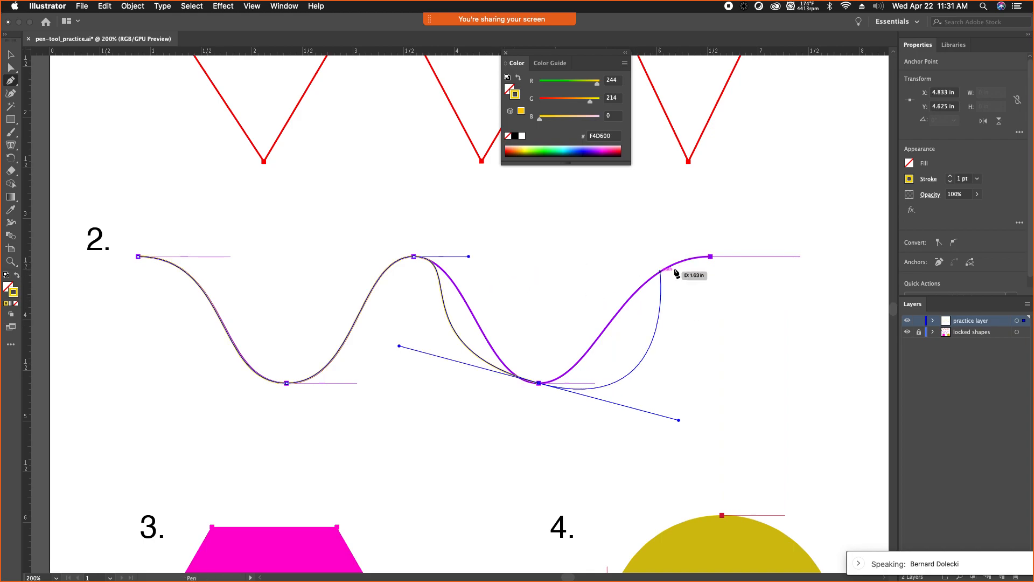
Step: Place a corner point on the curve's last anchor and close the path at the first anchor with a slanted handle
{"action": "left_click", "coordinate": [710, 257]}
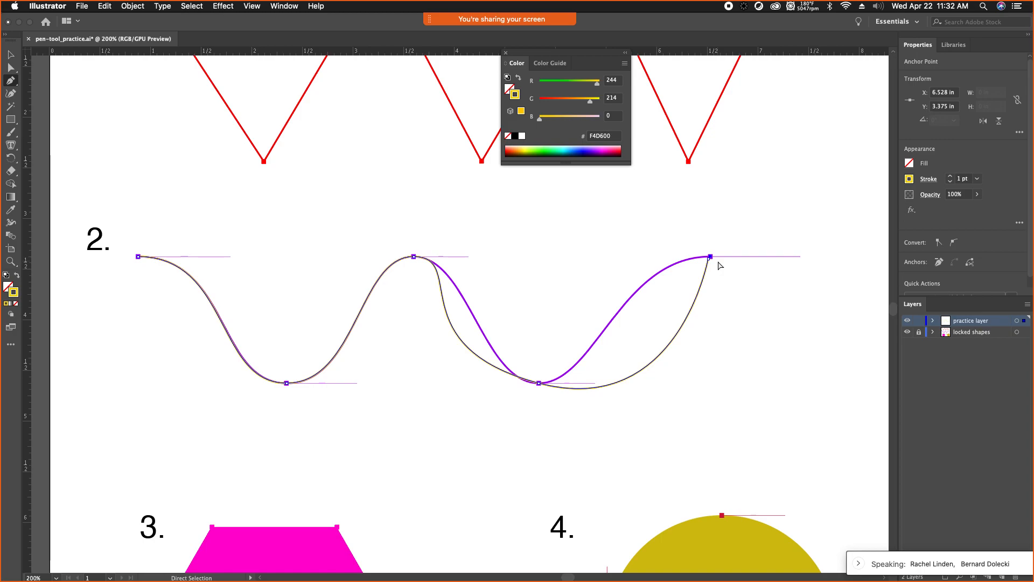
{"action": "left_click_drag", "start_coordinate": [139, 257], "coordinate": [101, 309]}
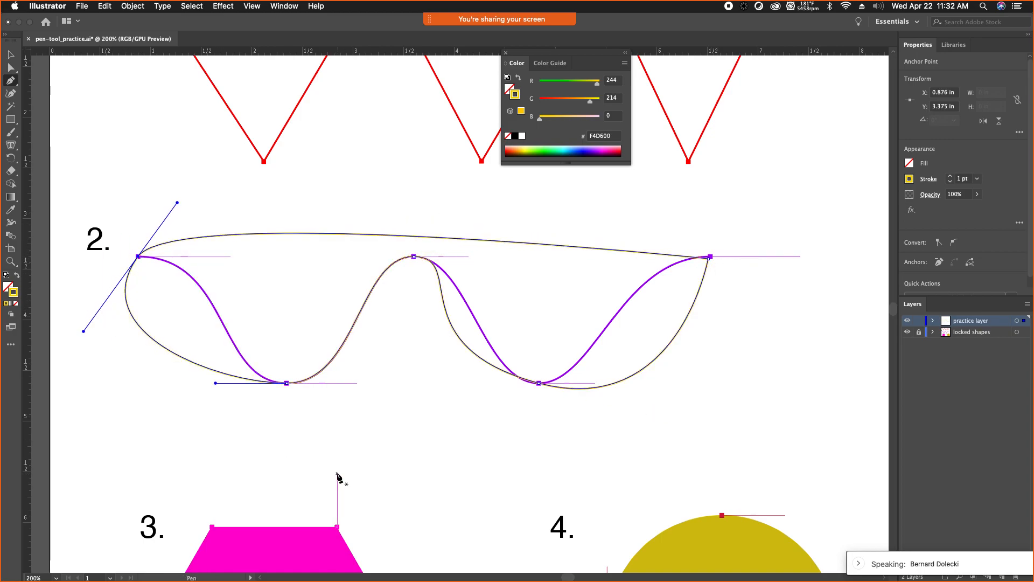
Step: Swap the closed curve's fill and stroke colors, and swap them back
{"action": "left_click", "coordinate": [17, 275]}
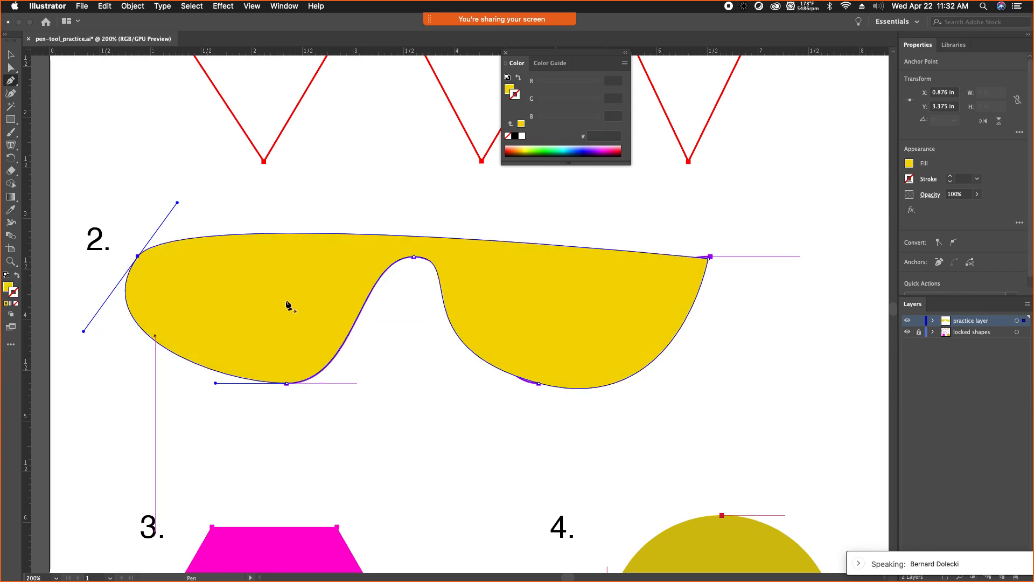
{"action": "left_click", "coordinate": [16, 275]}
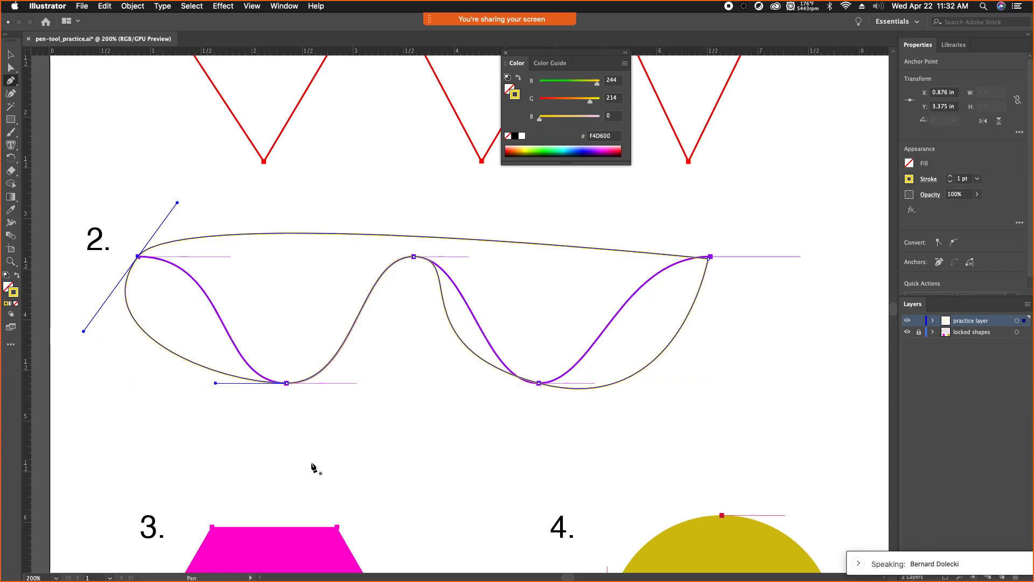
{"action": "left_click_drag", "start_coordinate": [381, 482], "coordinate": [398, 274]}
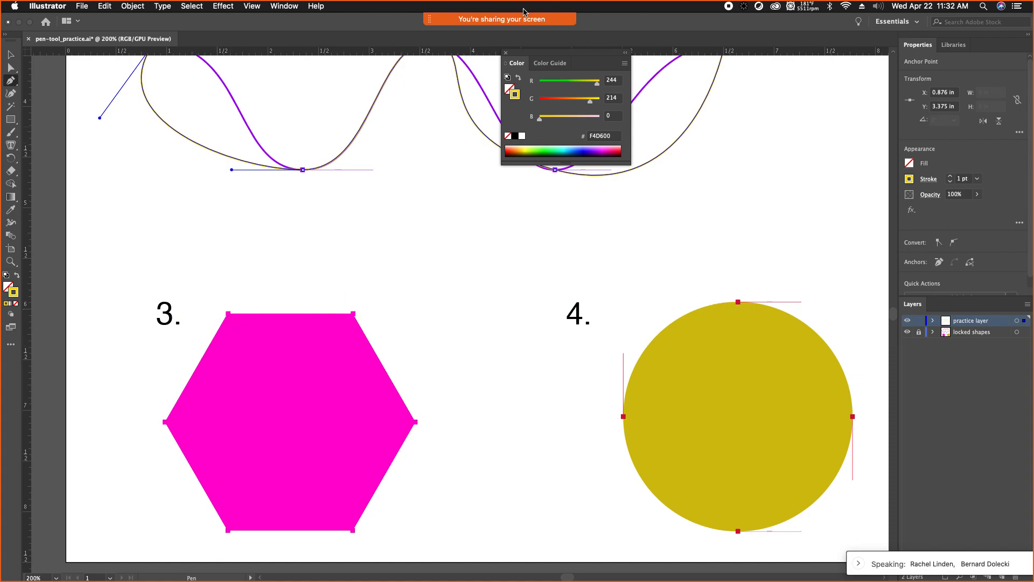
Step: Check the participants' microphone status in the meeting's participant list and close the list
{"action": "mouse_move", "coordinate": [524, 28]}
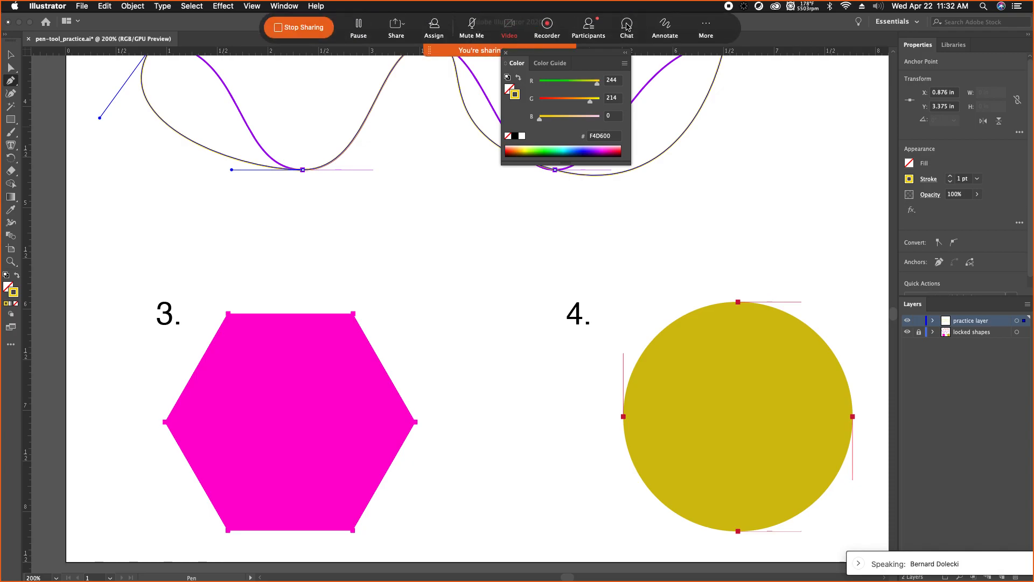
{"action": "left_click", "coordinate": [601, 27]}
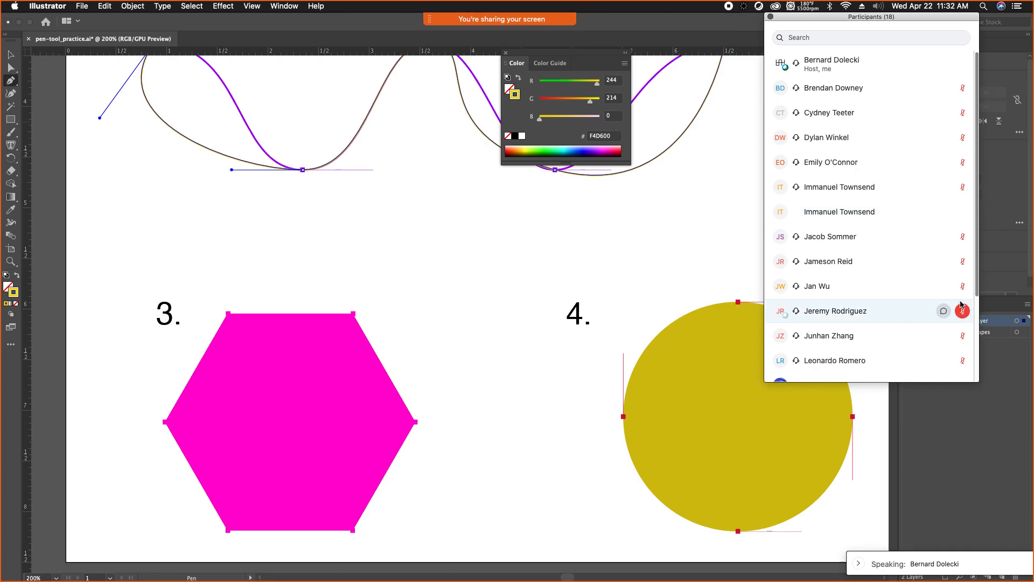
{"action": "scroll", "coordinate": [962, 318], "scroll_direction": "down", "scroll_amount": 5}
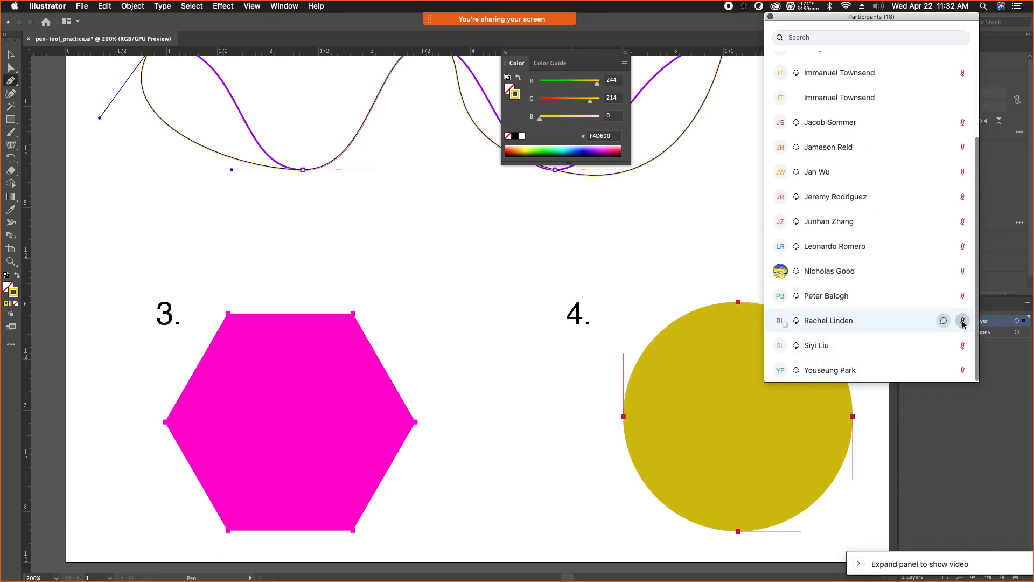
{"action": "scroll", "coordinate": [963, 293], "scroll_direction": "up", "scroll_amount": 5}
{"action": "scroll", "coordinate": [963, 296], "scroll_direction": "down", "scroll_amount": 5}
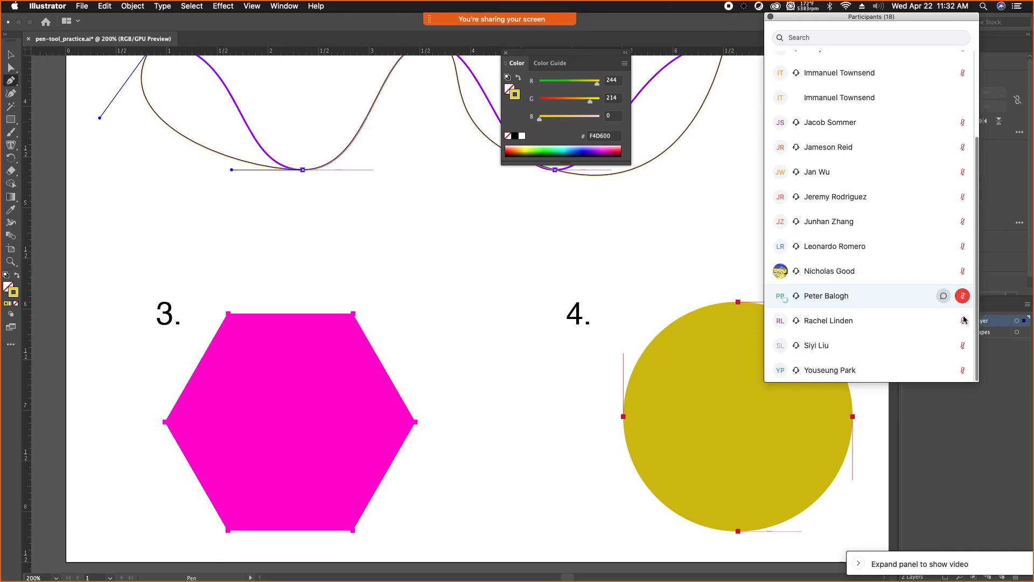
{"action": "scroll", "coordinate": [962, 339], "scroll_direction": "up", "scroll_amount": 5}
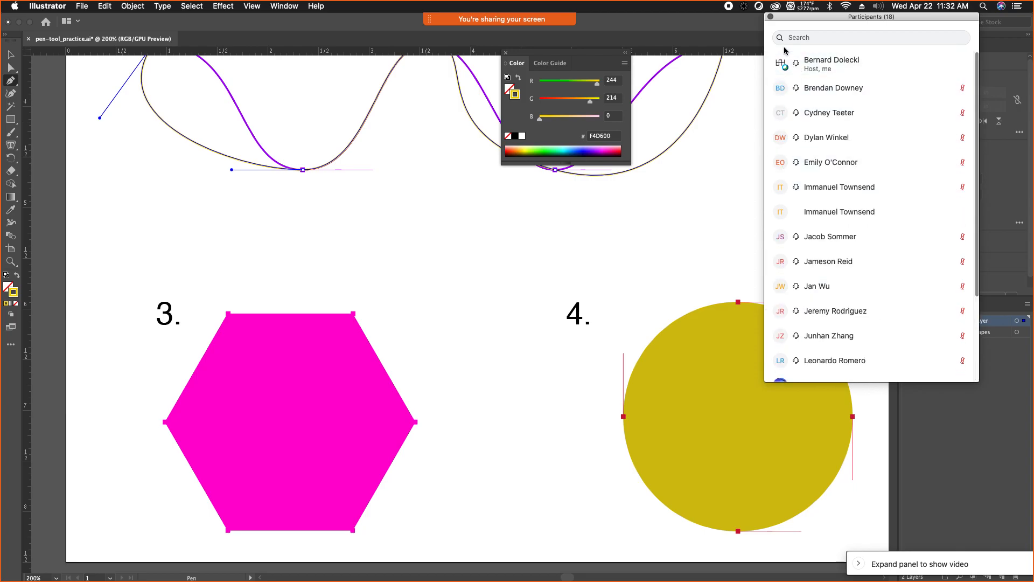
{"action": "left_click", "coordinate": [771, 17]}
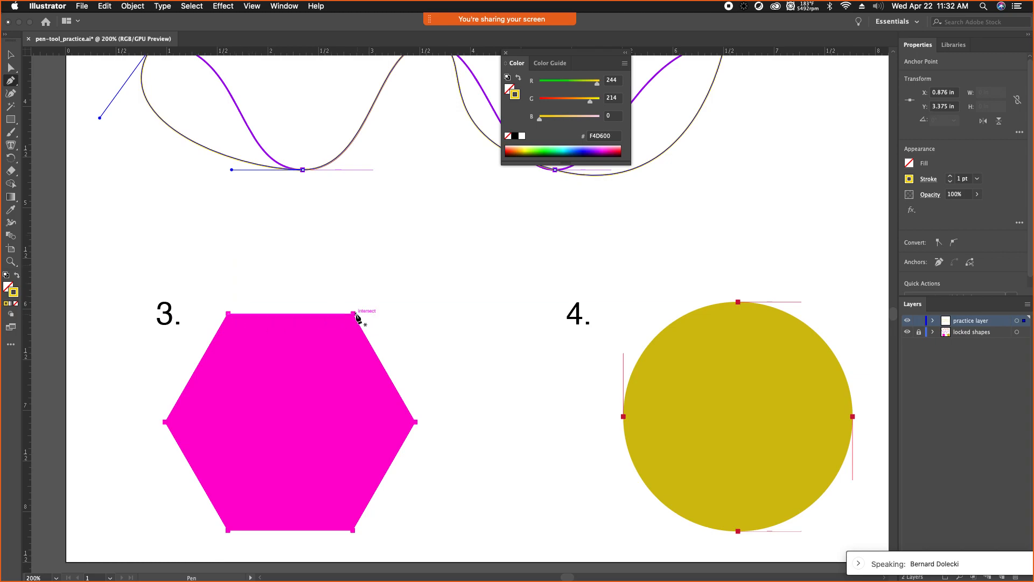
Step: Trace the magenta hexagon of exercise 3 with corner points on its six anchors, and close the path at the first one
{"action": "left_click", "coordinate": [228, 316]}
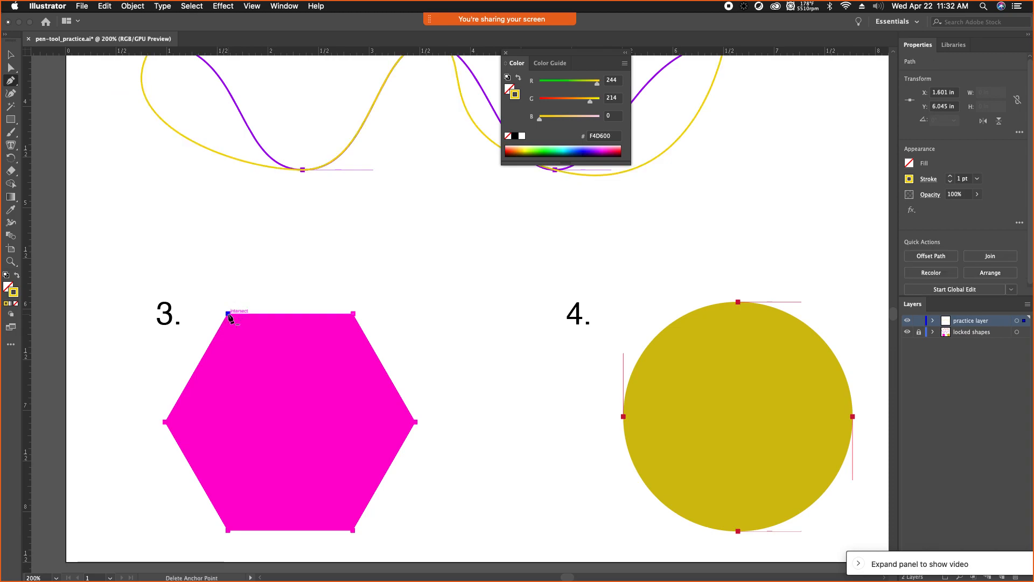
{"action": "left_click", "coordinate": [354, 314]}
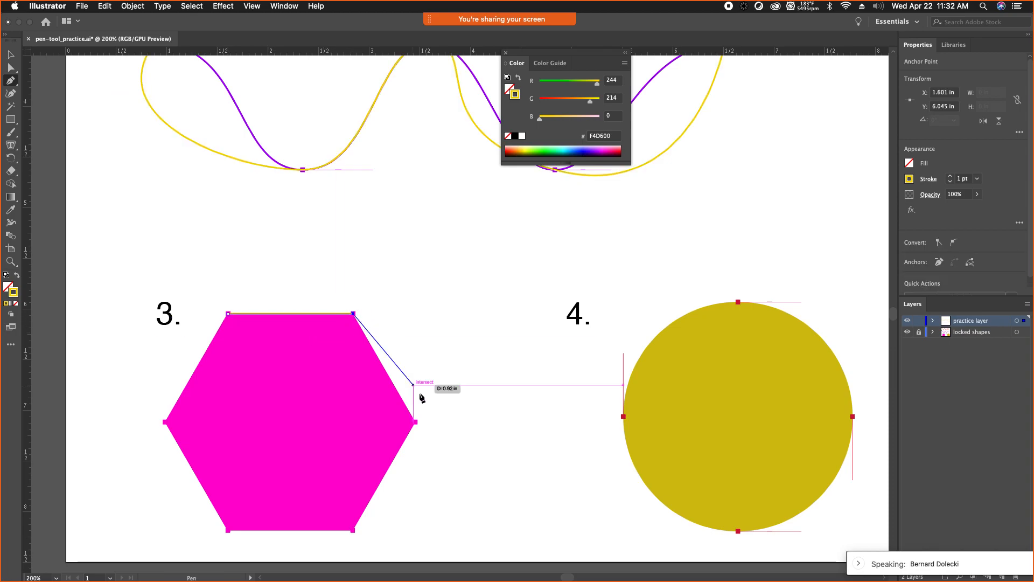
{"action": "left_click", "coordinate": [415, 422]}
{"action": "left_click", "coordinate": [353, 531]}
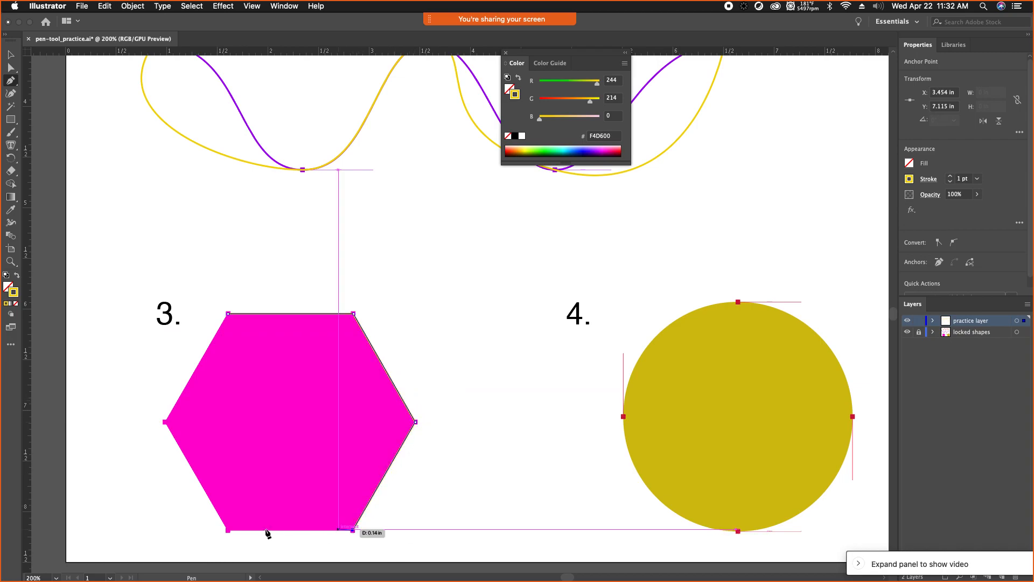
{"action": "left_click", "coordinate": [227, 531]}
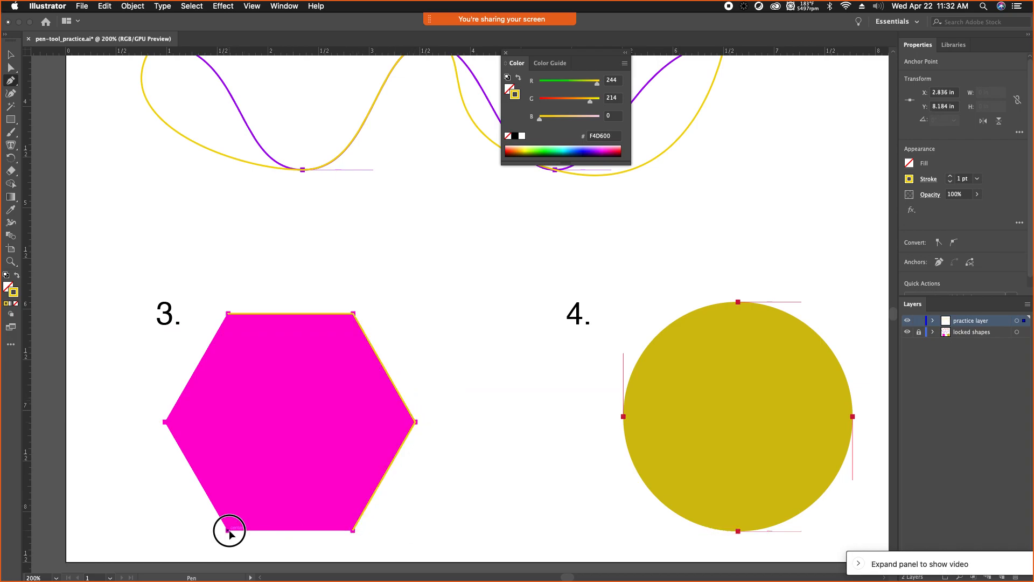
{"action": "left_click", "coordinate": [165, 422]}
{"action": "left_click_drag", "start_coordinate": [166, 424], "coordinate": [229, 318]}
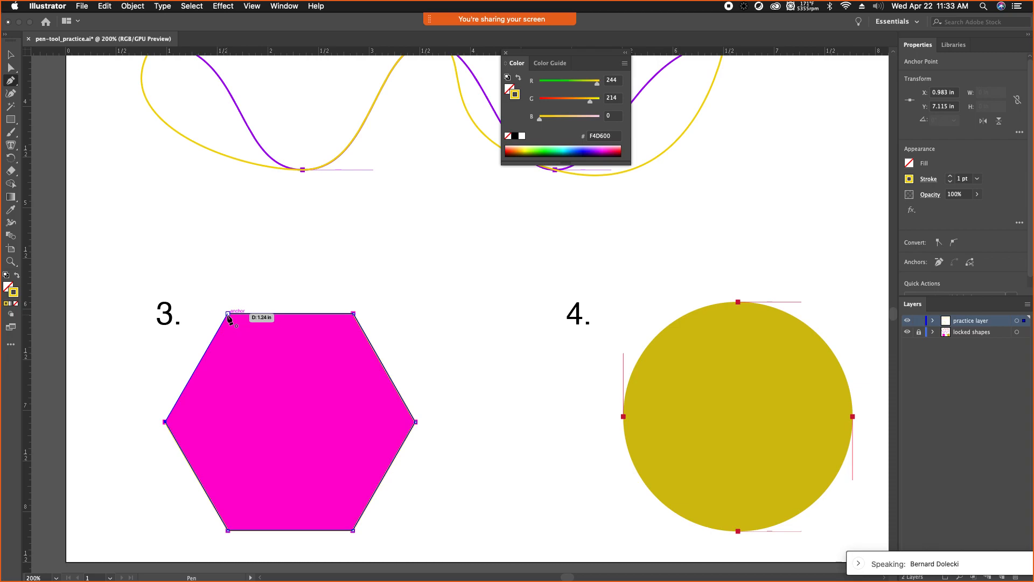
{"action": "left_click", "coordinate": [228, 314]}
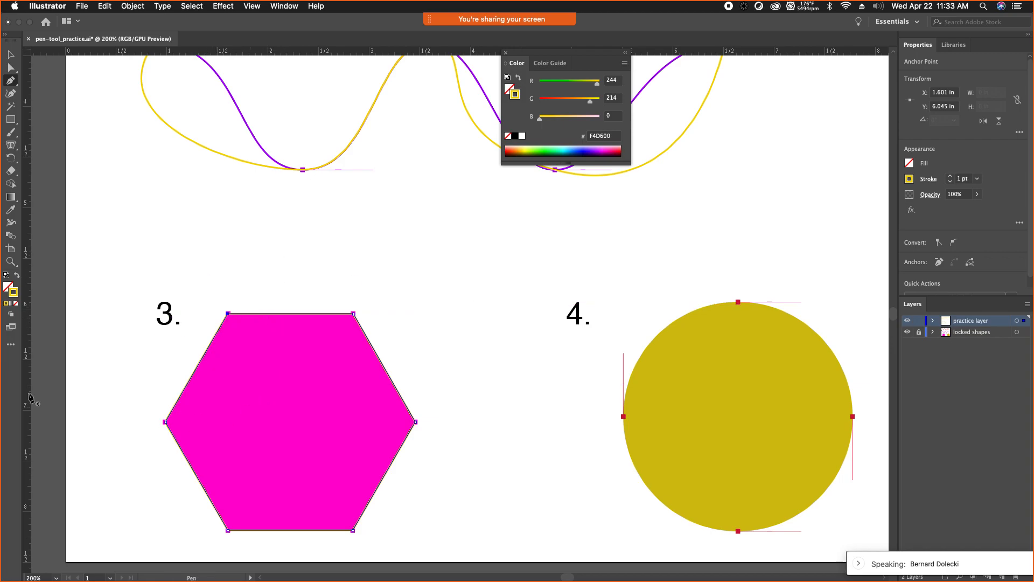
Step: Swap the hexagon path's fill and stroke colors, and swap them back
{"action": "key", "text": "super"}
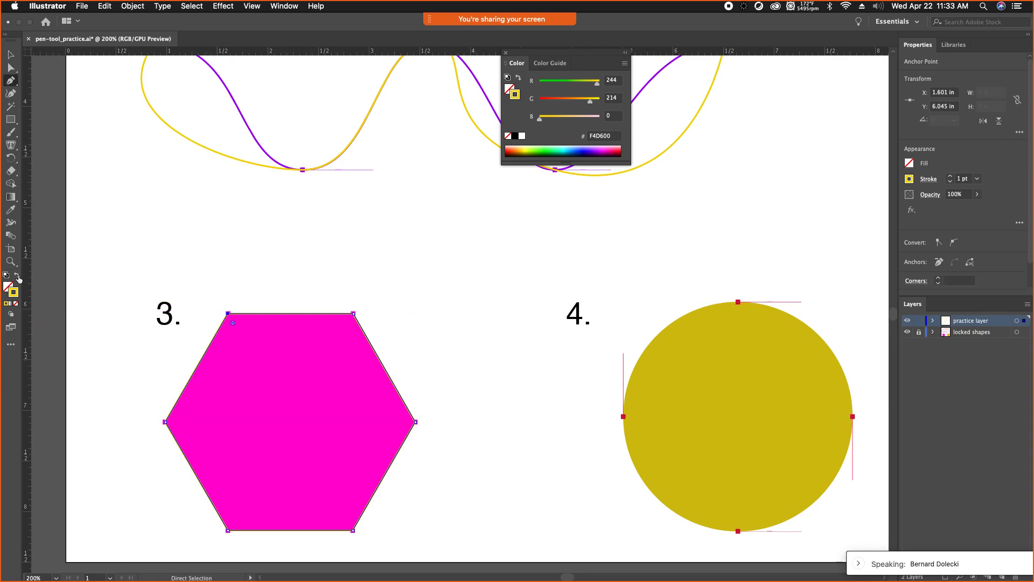
{"action": "left_click", "coordinate": [18, 276]}
{"action": "left_click", "coordinate": [18, 277]}
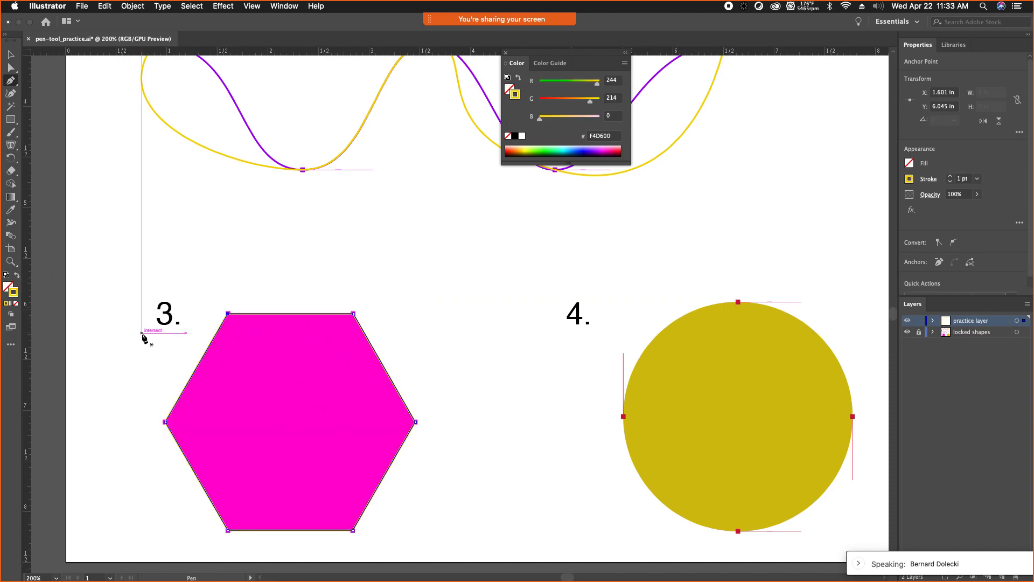
Step: Alternate the active color of the hexagon path between fill and stroke several times
{"action": "key", "text": "super"}
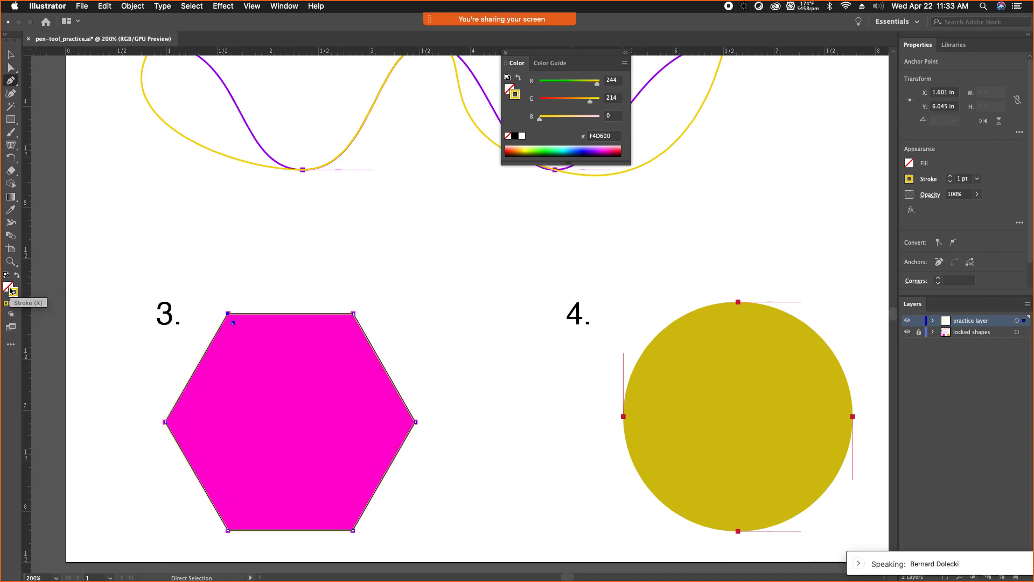
{"action": "left_click", "coordinate": [9, 287]}
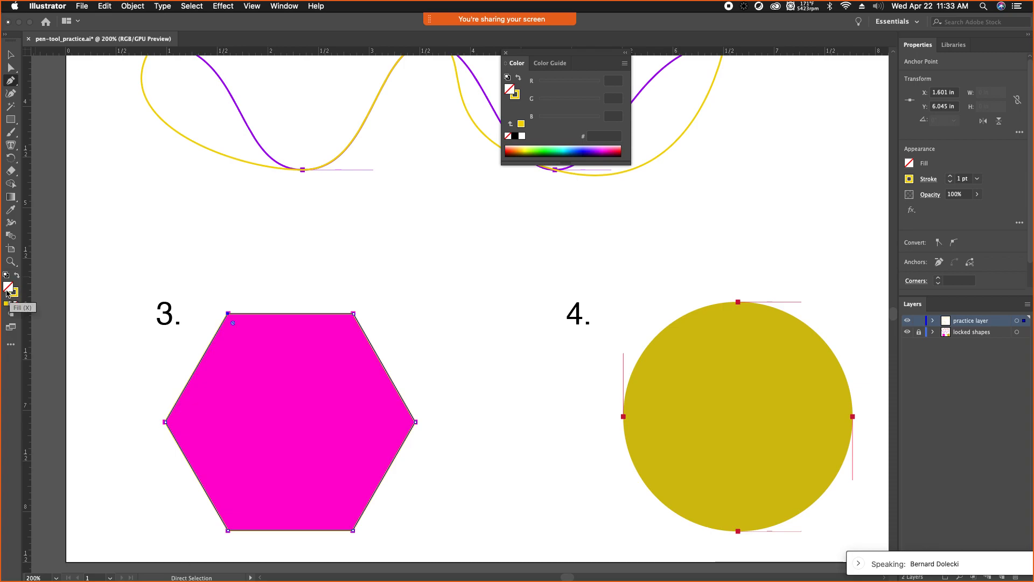
{"action": "left_click", "coordinate": [15, 292]}
{"action": "left_click", "coordinate": [9, 286]}
{"action": "left_click", "coordinate": [16, 292]}
{"action": "left_click", "coordinate": [9, 287]}
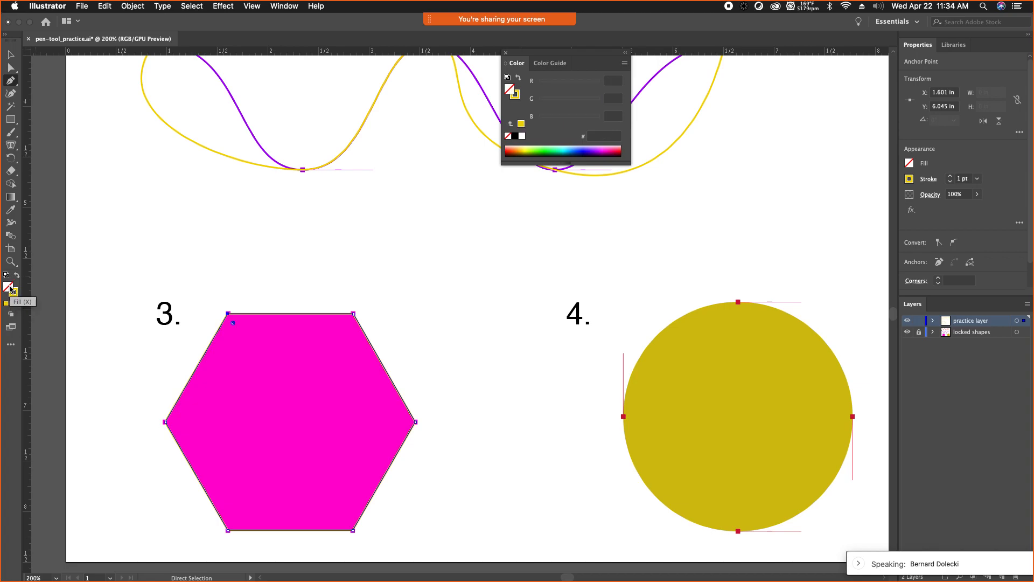
{"action": "left_click", "coordinate": [16, 292]}
{"action": "left_click", "coordinate": [9, 288]}
{"action": "left_click", "coordinate": [16, 292]}
{"action": "left_click", "coordinate": [10, 288]}
{"action": "left_click", "coordinate": [16, 292]}
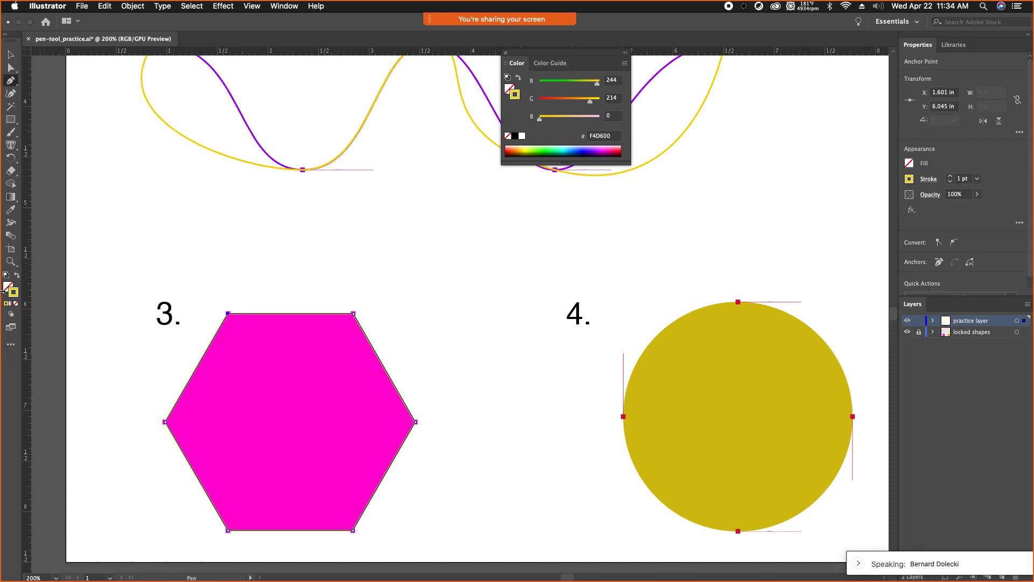
Step: Set the traced hexagon's fill to purple 8E10E0 and make the stroke the active color
{"action": "double_click", "coordinate": [9, 288]}
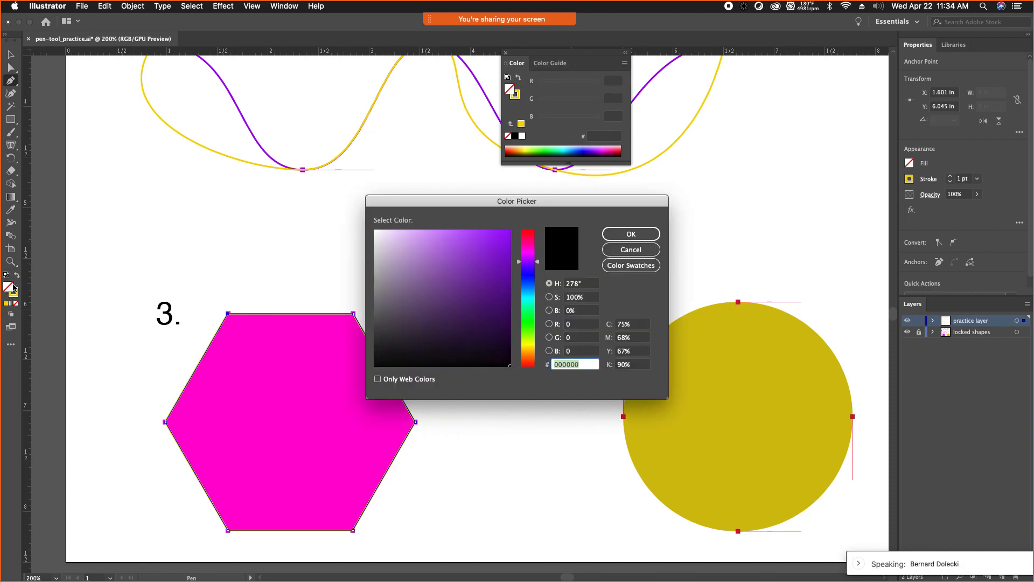
{"action": "left_click_drag", "start_coordinate": [475, 254], "coordinate": [501, 246]}
{"action": "left_click", "coordinate": [630, 234]}
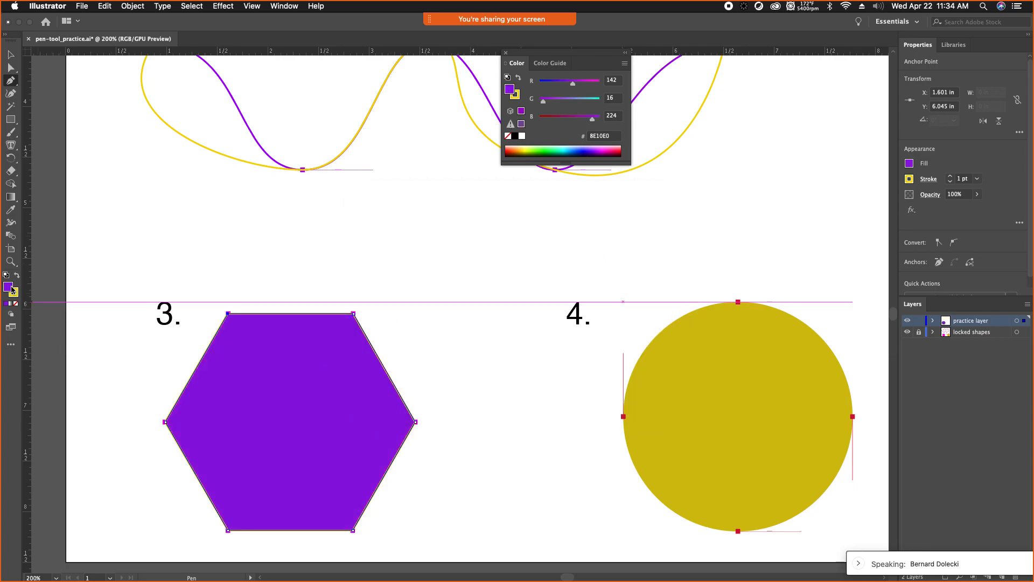
{"action": "left_click", "coordinate": [15, 293]}
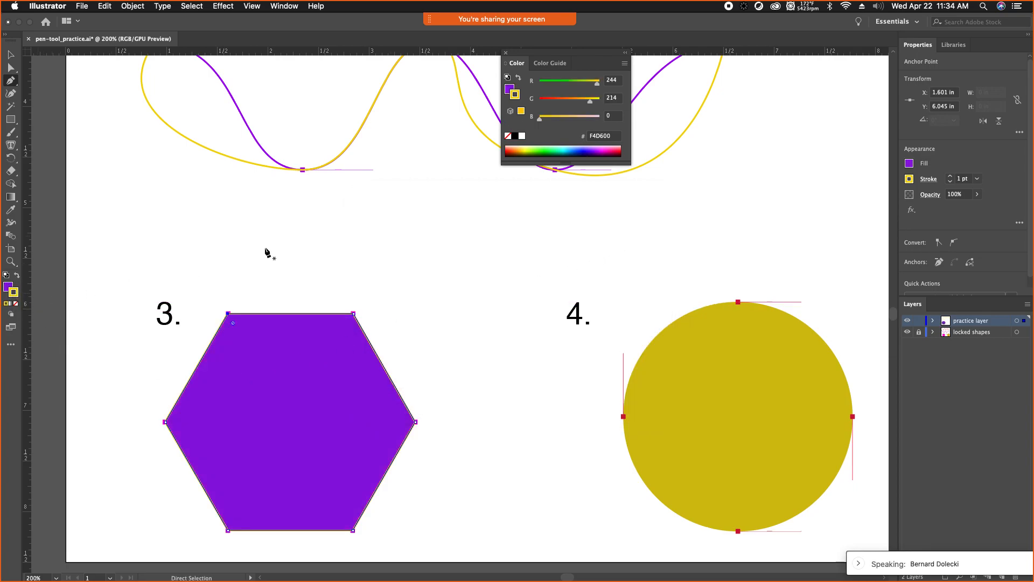
Step: Switch the hexagon path's active color between fill and stroke repeatedly, ending with the stroke active
{"action": "left_click", "coordinate": [284, 6]}
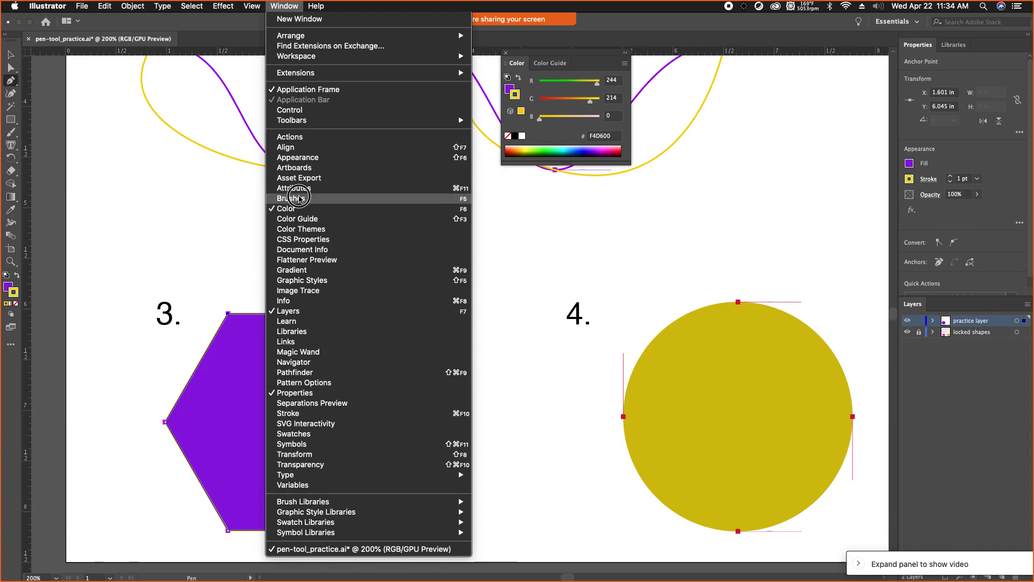
{"action": "left_click", "coordinate": [284, 6]}
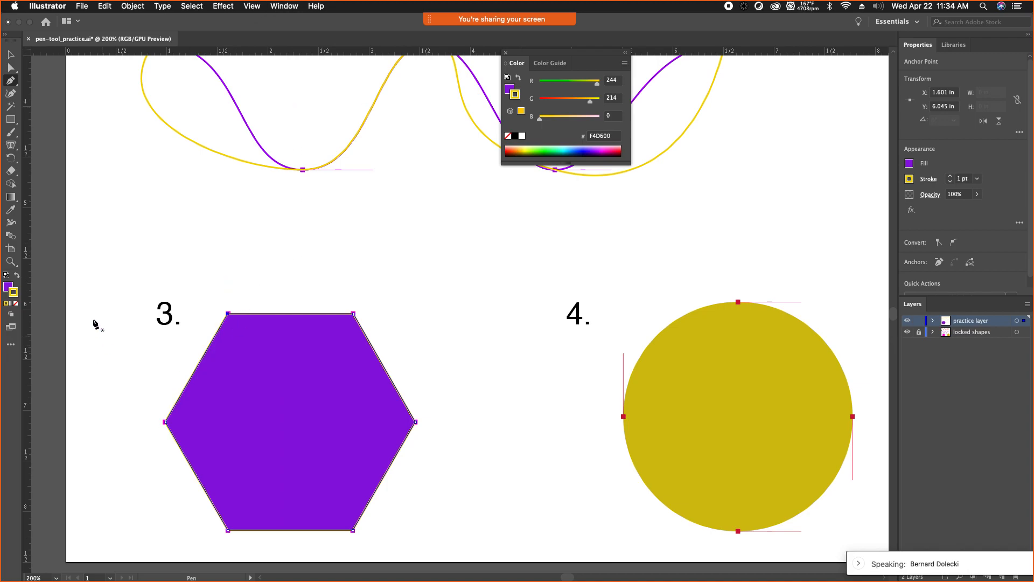
{"action": "left_click", "coordinate": [8, 287]}
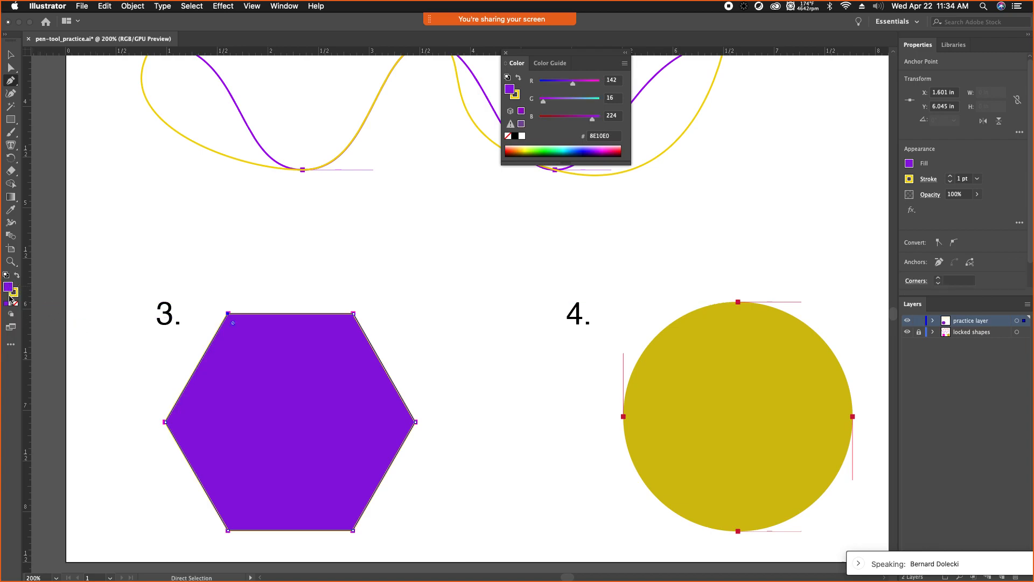
{"action": "left_click", "coordinate": [15, 294]}
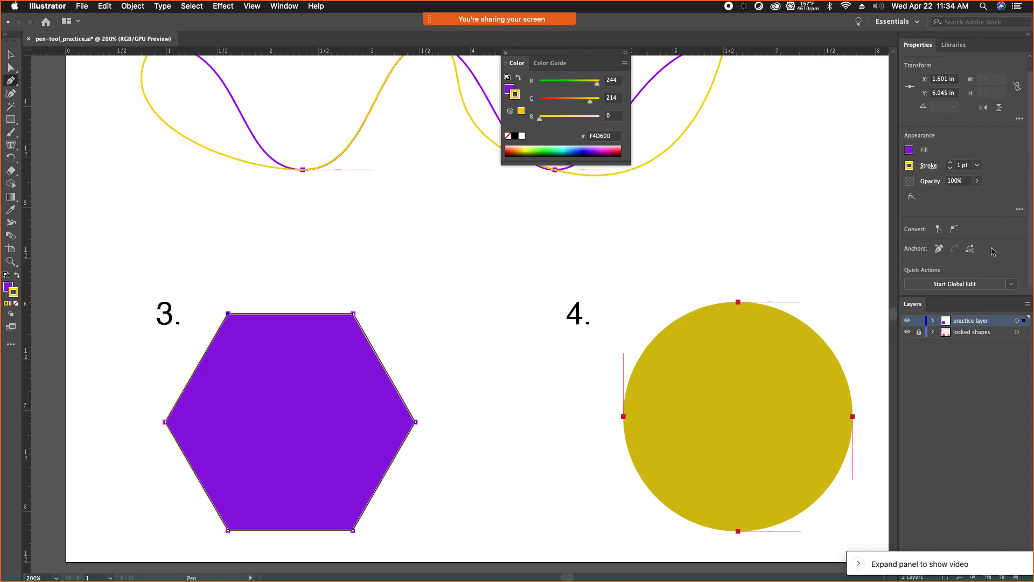
{"action": "scroll", "coordinate": [994, 247], "scroll_direction": "up", "scroll_amount": 1}
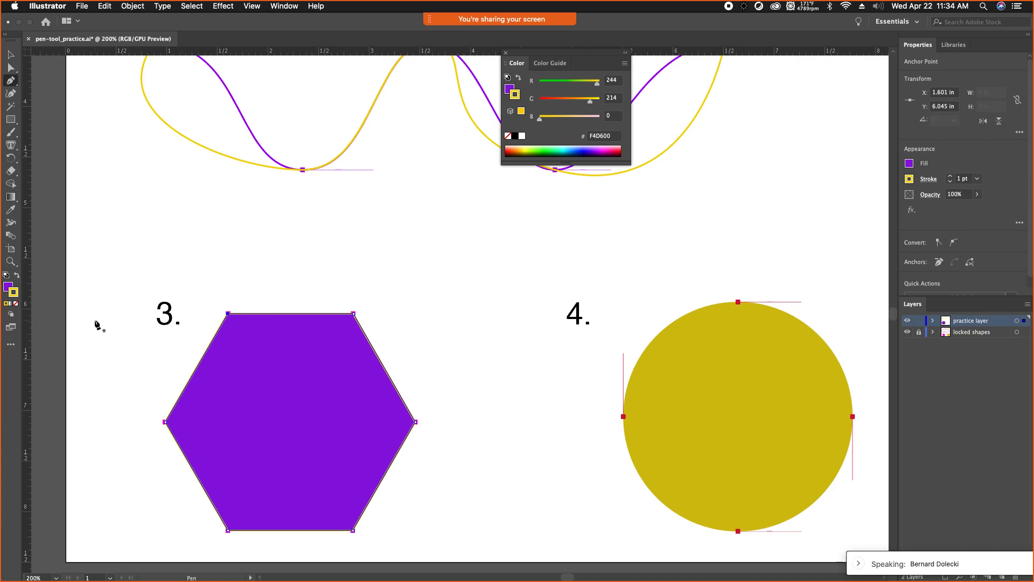
{"action": "left_click", "coordinate": [9, 286]}
{"action": "left_click", "coordinate": [17, 294]}
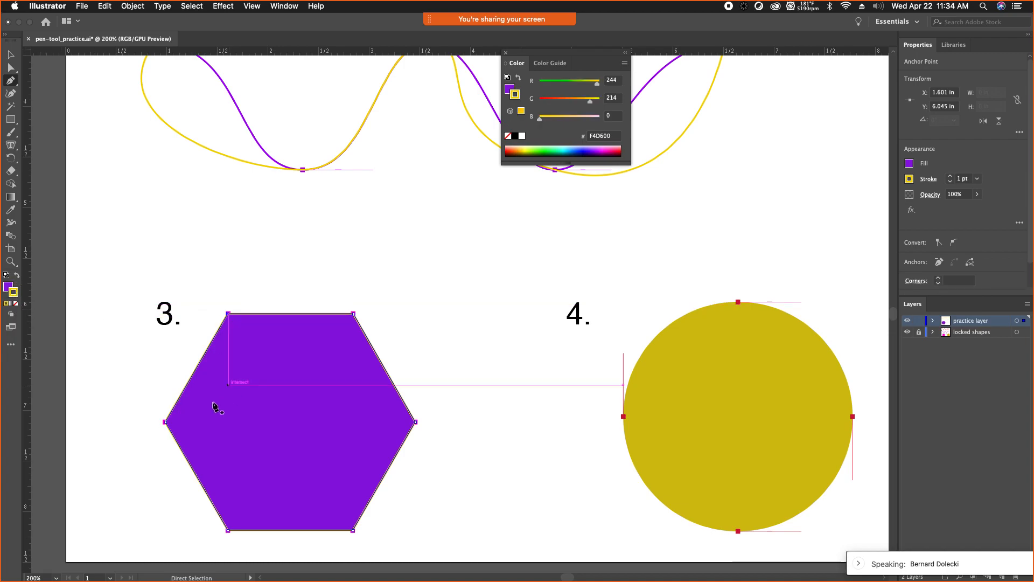
{"action": "left_click", "coordinate": [8, 286]}
{"action": "left_click", "coordinate": [15, 295]}
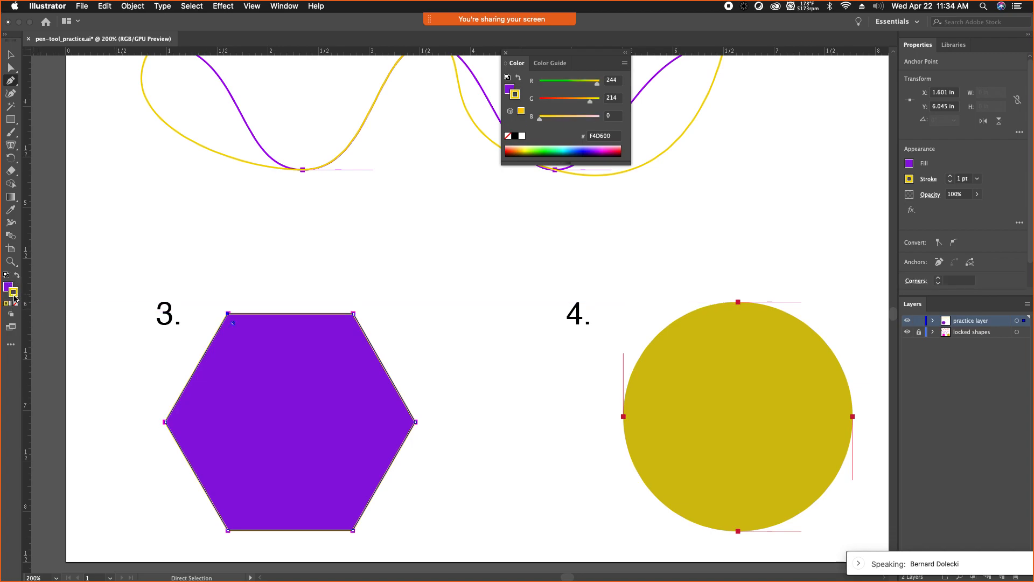
Step: Select the whole traced hexagon of exercise 3 and set its stroke weight to 25 pt
{"action": "key", "text": "v"}
{"action": "left_click", "coordinate": [300, 358]}
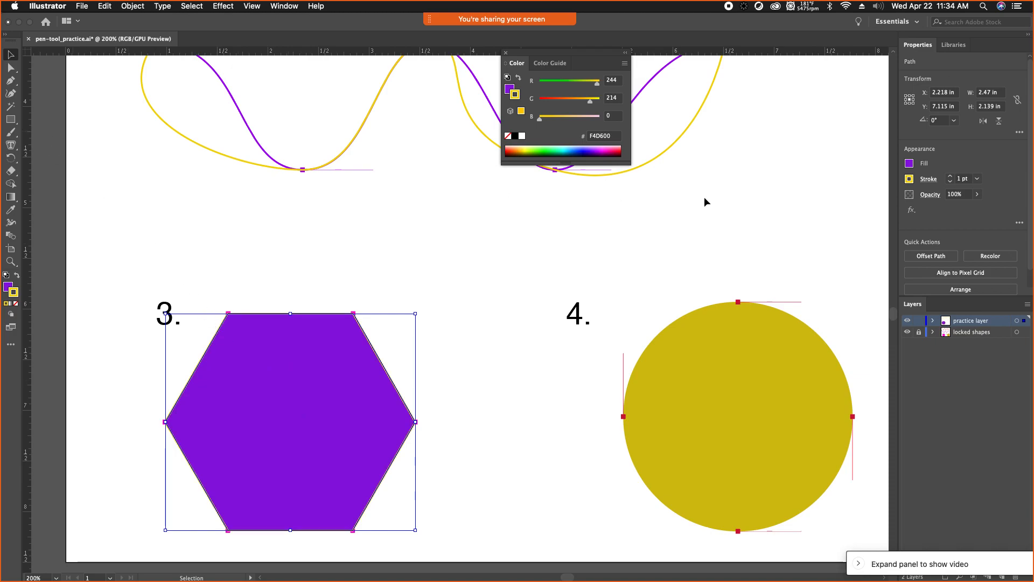
{"action": "left_click", "coordinate": [951, 176]}
{"action": "left_click", "coordinate": [952, 177]}
{"action": "left_click", "coordinate": [951, 177]}
{"action": "left_click", "coordinate": [952, 177]}
{"action": "left_click", "coordinate": [952, 177]}
{"action": "left_click", "coordinate": [951, 177]}
{"action": "left_click", "coordinate": [951, 177]}
{"action": "left_click", "coordinate": [952, 177]}
{"action": "left_click", "coordinate": [951, 176]}
{"action": "left_click", "coordinate": [951, 176]}
{"action": "left_click", "coordinate": [952, 177]}
{"action": "left_click", "coordinate": [951, 176]}
{"action": "left_click", "coordinate": [951, 176]}
{"action": "left_click", "coordinate": [951, 176]}
{"action": "left_click", "coordinate": [951, 177]}
{"action": "left_click", "coordinate": [951, 176]}
{"action": "left_click", "coordinate": [952, 176]}
{"action": "left_click", "coordinate": [951, 177]}
{"action": "left_click", "coordinate": [951, 177]}
{"action": "left_click", "coordinate": [951, 177]}
{"action": "left_click", "coordinate": [952, 176]}
{"action": "left_click", "coordinate": [952, 177]}
{"action": "left_click", "coordinate": [951, 177]}
{"action": "left_click", "coordinate": [951, 177]}
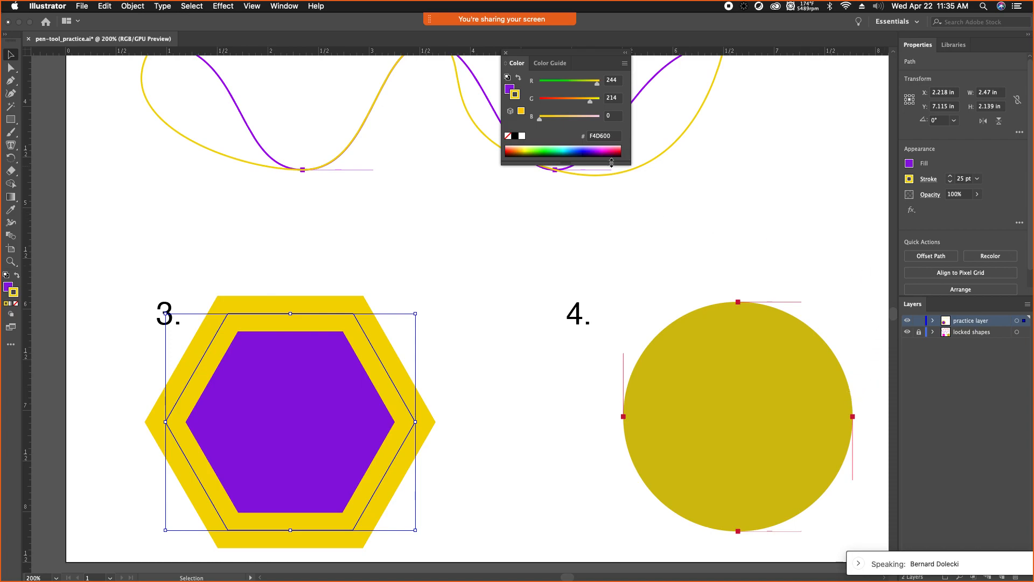
Step: Isolate the hexagon path and show the Control bar
{"action": "double_click", "coordinate": [348, 382]}
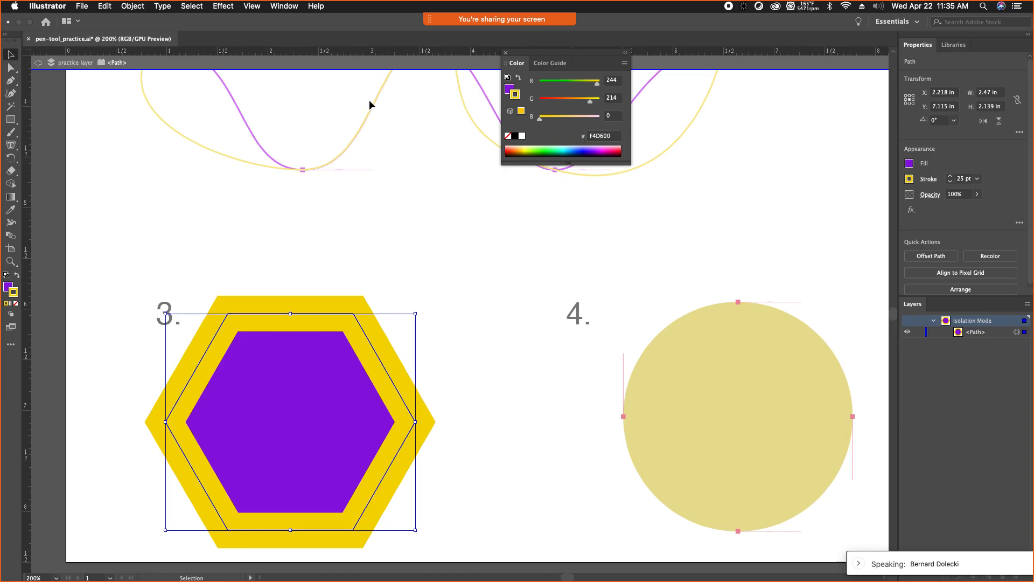
{"action": "left_click", "coordinate": [284, 7]}
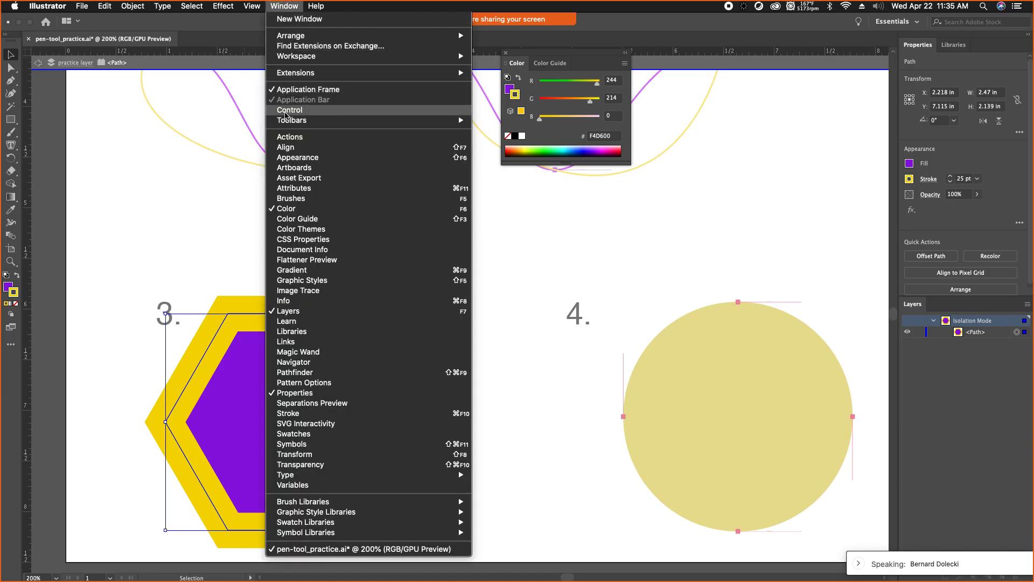
{"action": "left_click", "coordinate": [286, 111]}
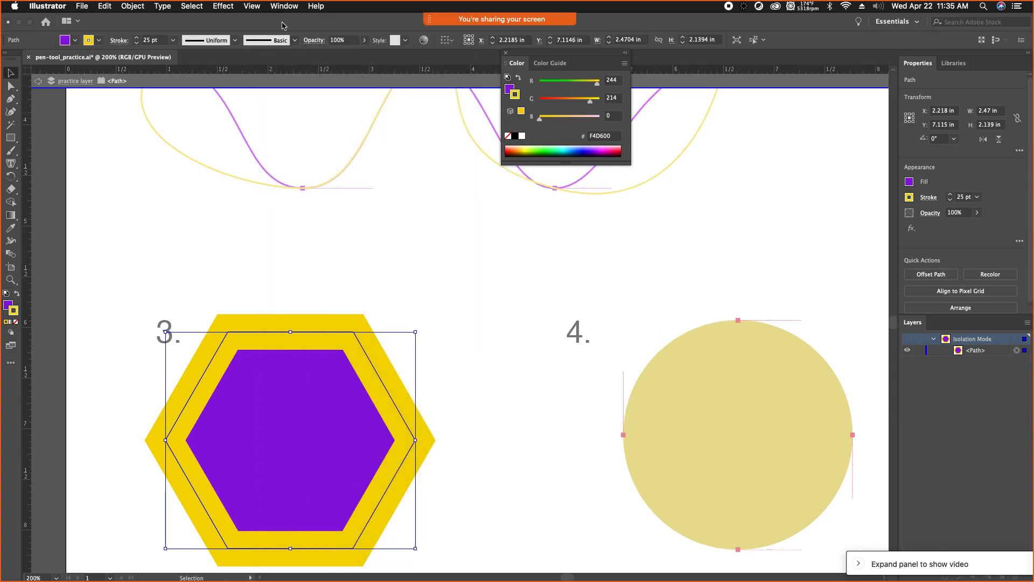
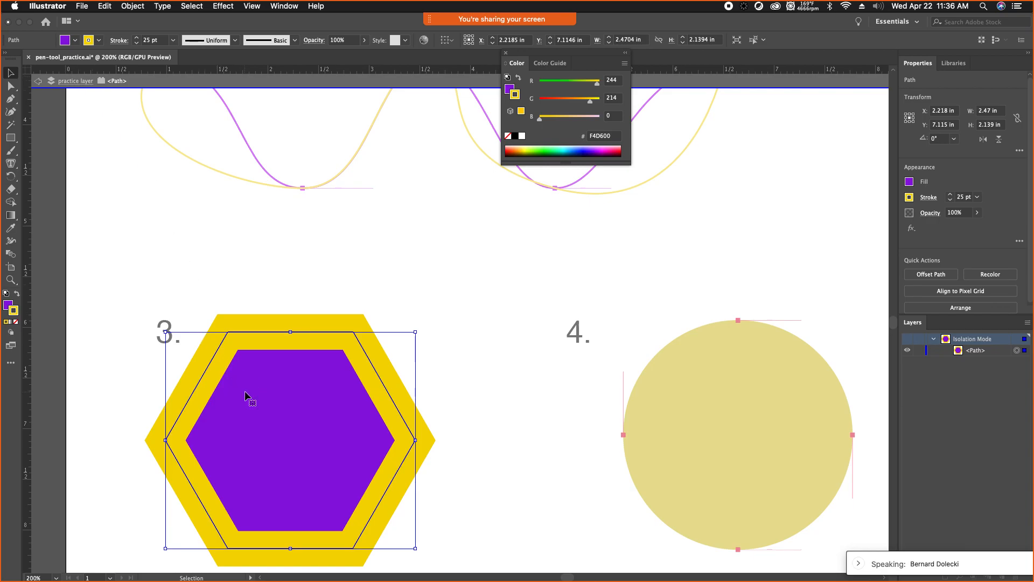
Step: Deselect, reselect and deselect the hexagon to compare the options the Control bar offers
{"action": "left_click", "coordinate": [447, 276]}
{"action": "left_click", "coordinate": [317, 425]}
{"action": "left_click", "coordinate": [326, 249]}
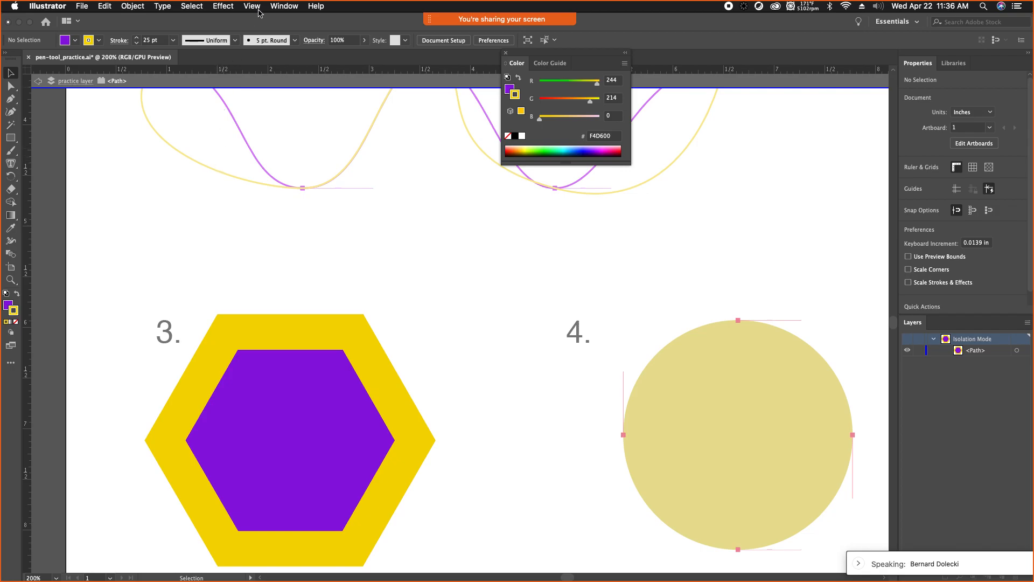
Step: Hide the Control bar and show it again
{"action": "left_click", "coordinate": [284, 6]}
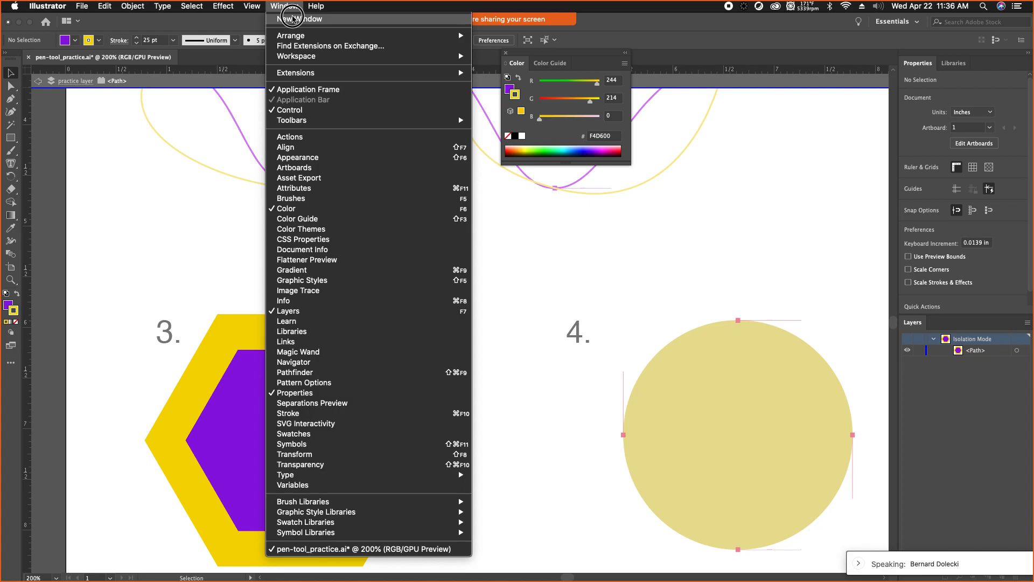
{"action": "left_click", "coordinate": [289, 111]}
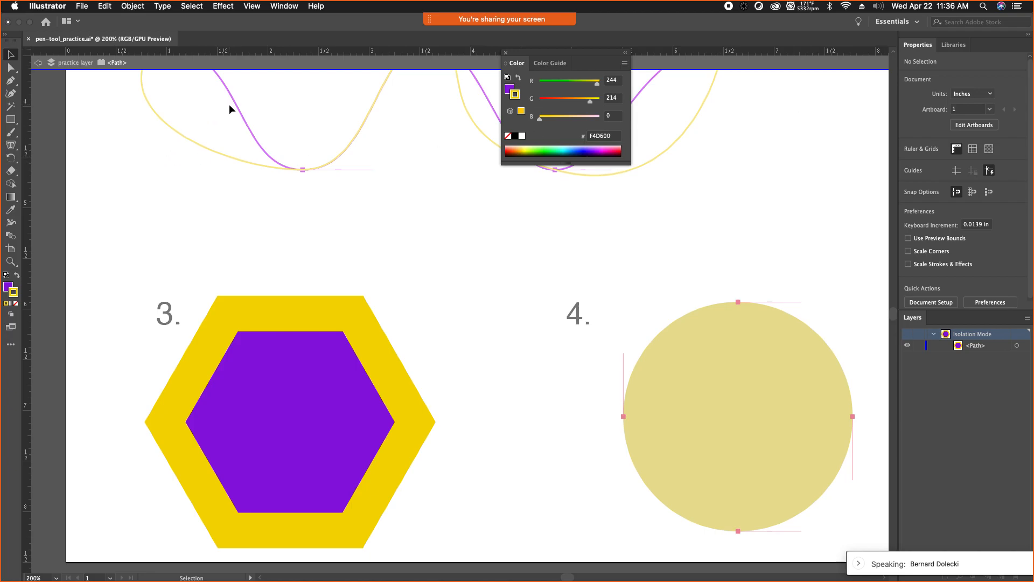
{"action": "left_click", "coordinate": [281, 7]}
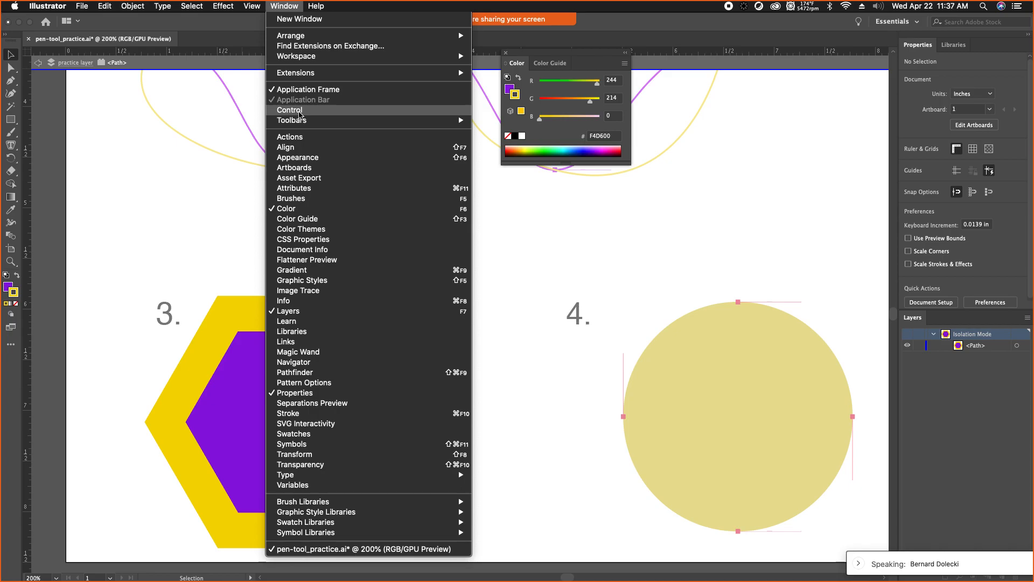
{"action": "left_click", "coordinate": [296, 110]}
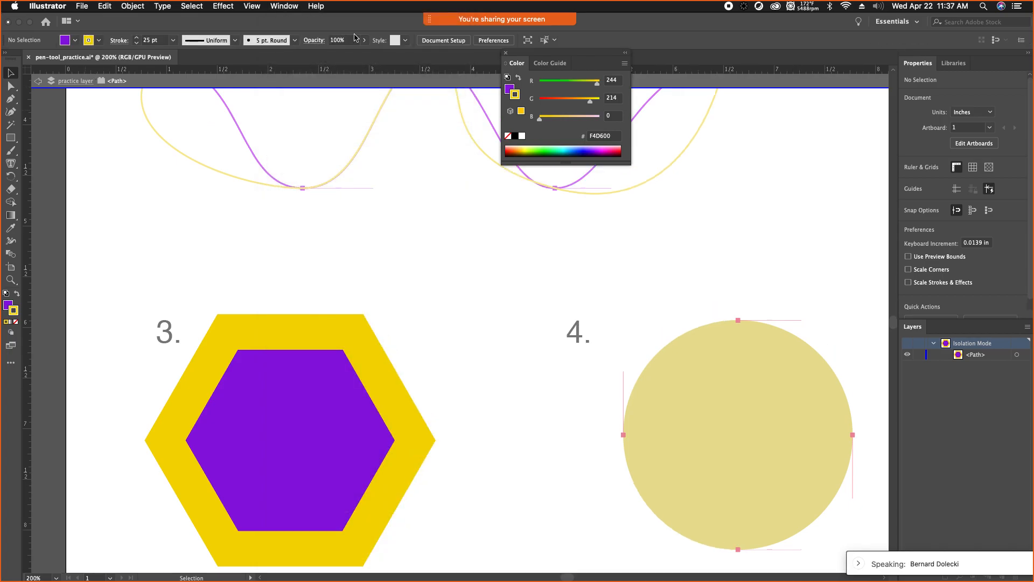
Step: Switch among the Type, Paintbrush, Magic Wand, Direct Selection, Pen and Selection tools to compare their Control bar options
{"action": "left_click", "coordinate": [16, 169]}
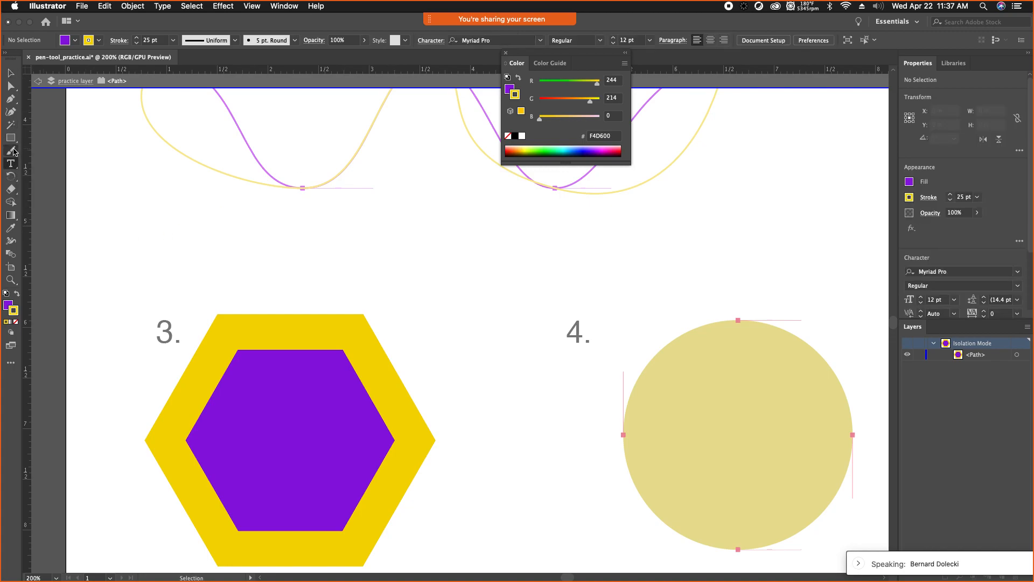
{"action": "left_click", "coordinate": [12, 151]}
{"action": "left_click", "coordinate": [10, 125]}
{"action": "left_click", "coordinate": [8, 87]}
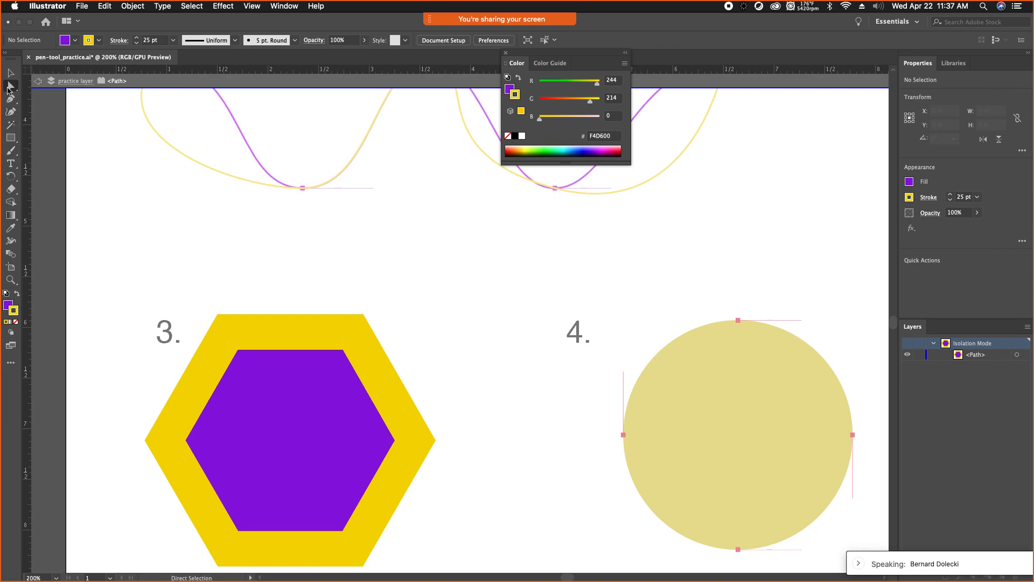
{"action": "left_click", "coordinate": [11, 73]}
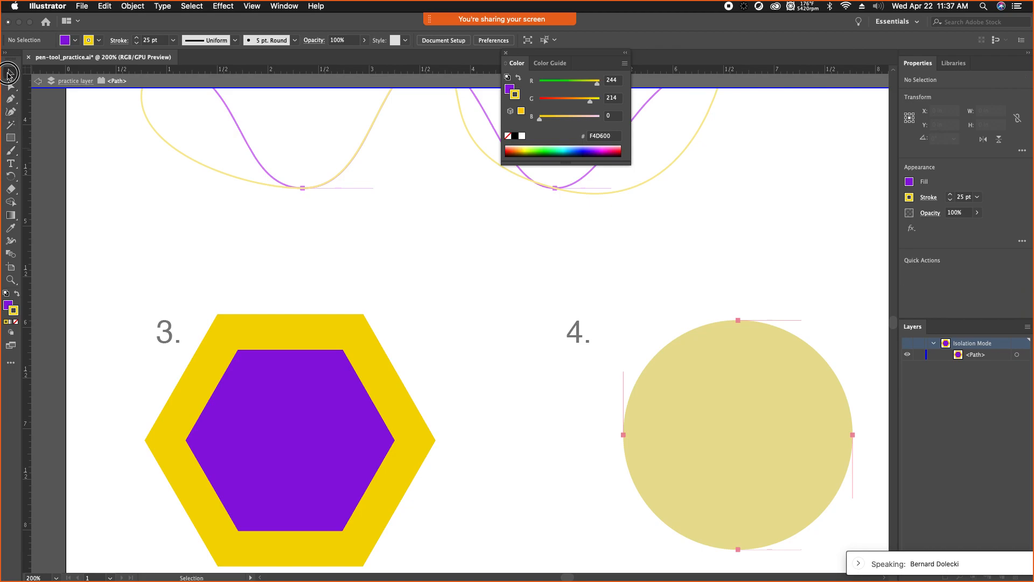
{"action": "left_click", "coordinate": [8, 165]}
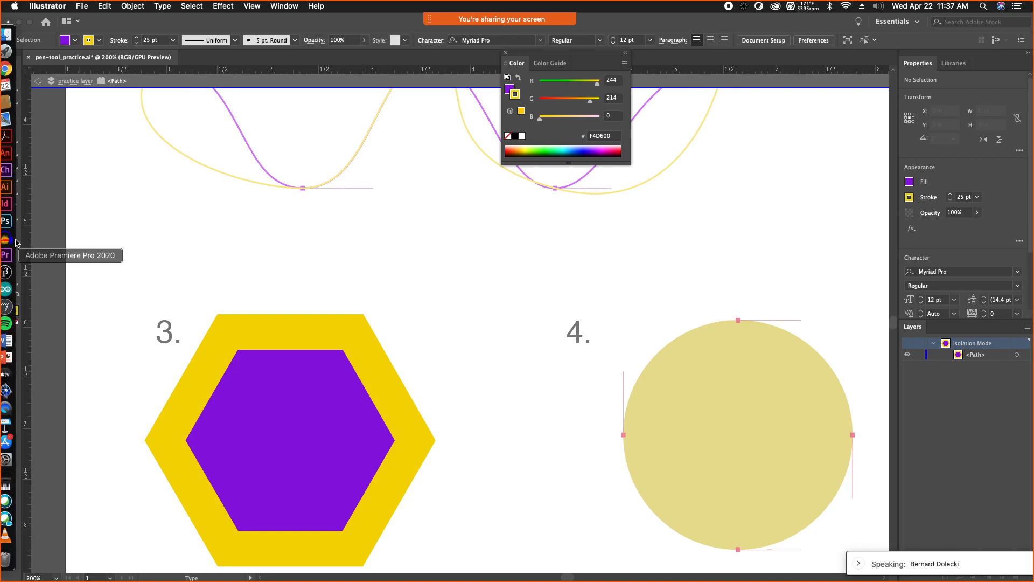
{"action": "left_click", "coordinate": [11, 99]}
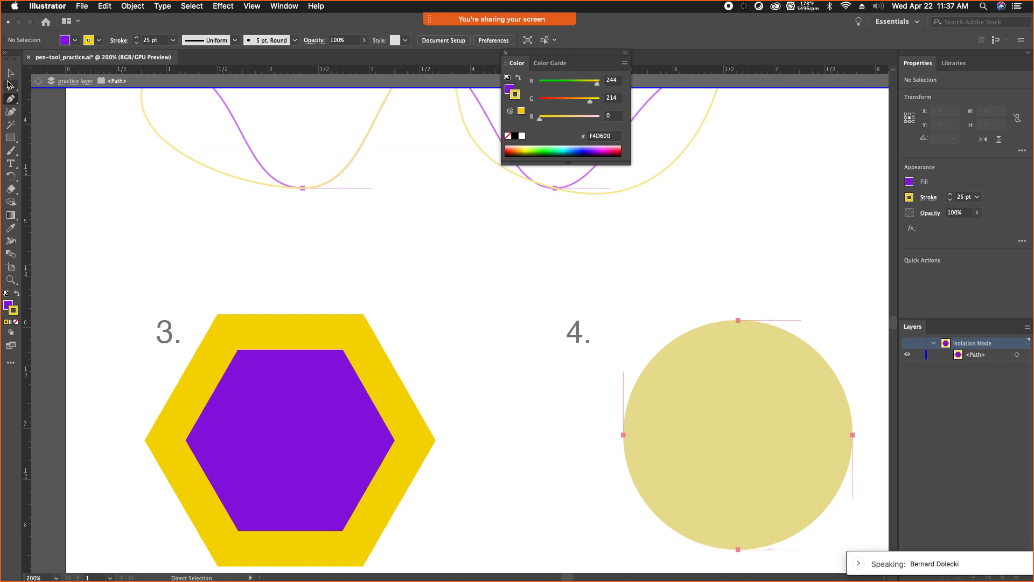
{"action": "left_click", "coordinate": [9, 76]}
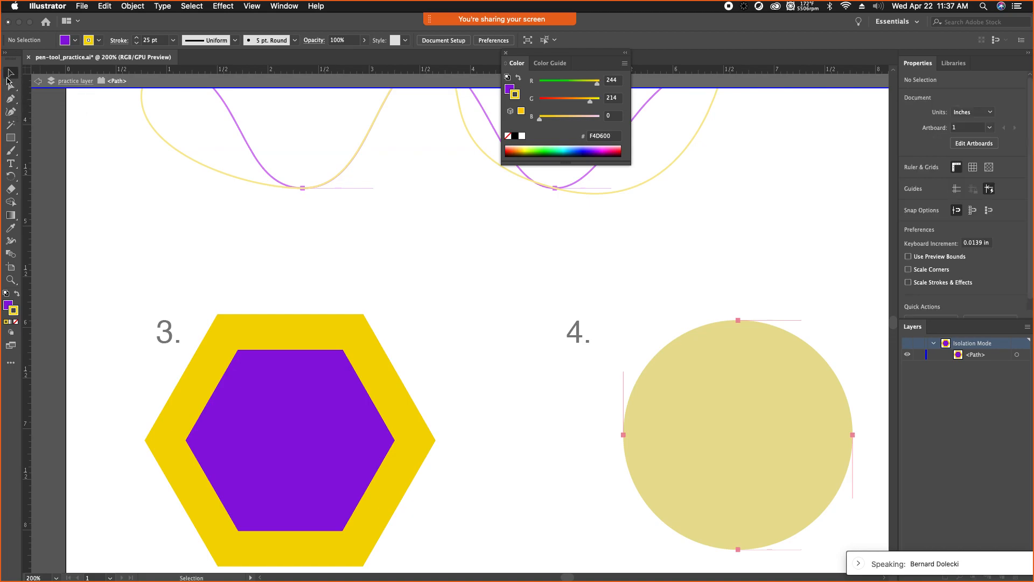
Step: Exit isolation mode, isolate the hexagon path again, and return to the full artwork
{"action": "scroll", "coordinate": [669, 402], "scroll_direction": "up", "scroll_amount": 5}
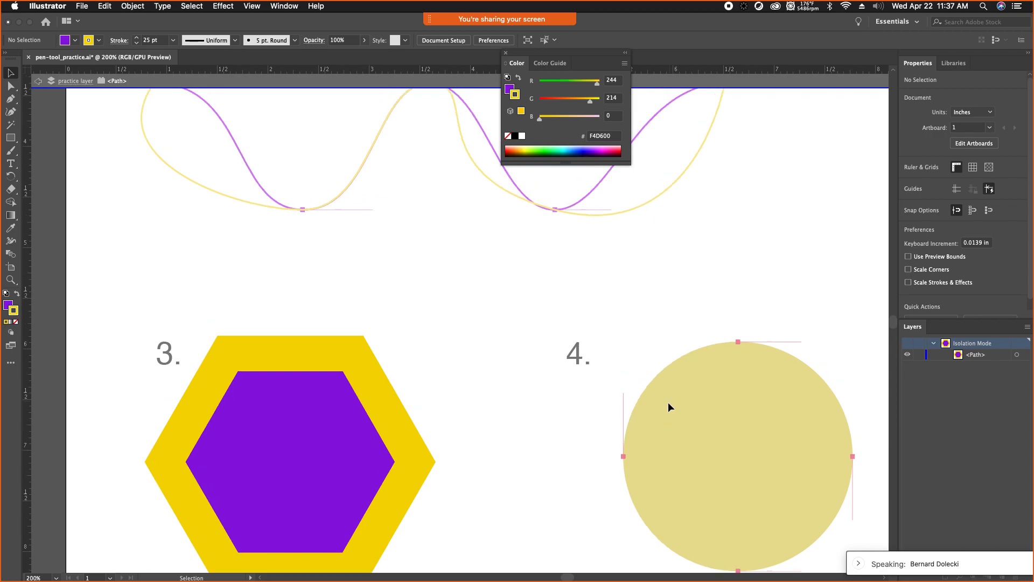
{"action": "scroll", "coordinate": [668, 408], "scroll_direction": "up", "scroll_amount": 14}
{"action": "scroll", "coordinate": [668, 408], "scroll_direction": "down", "scroll_amount": 18}
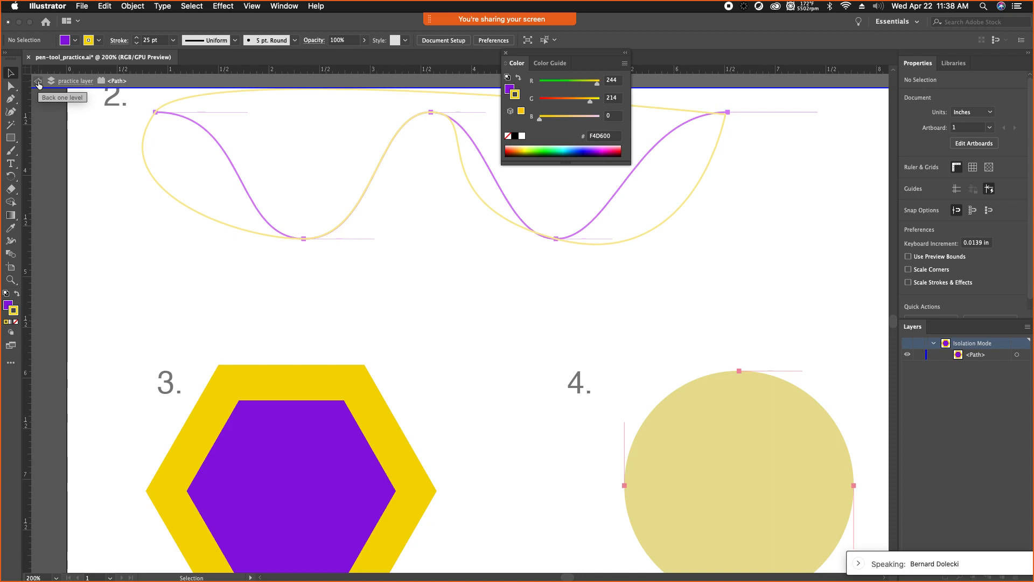
{"action": "double_click", "coordinate": [454, 321]}
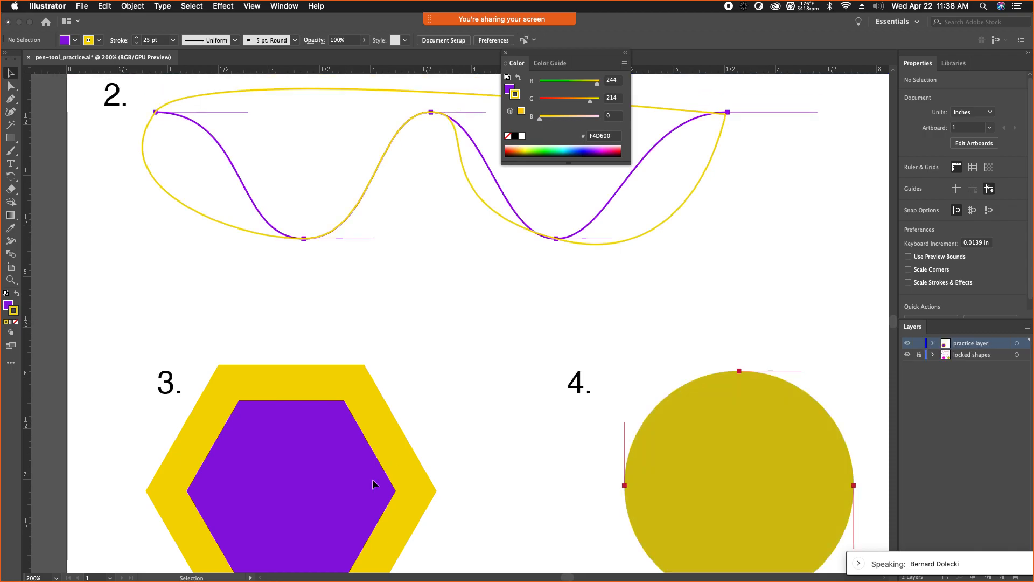
{"action": "double_click", "coordinate": [328, 468]}
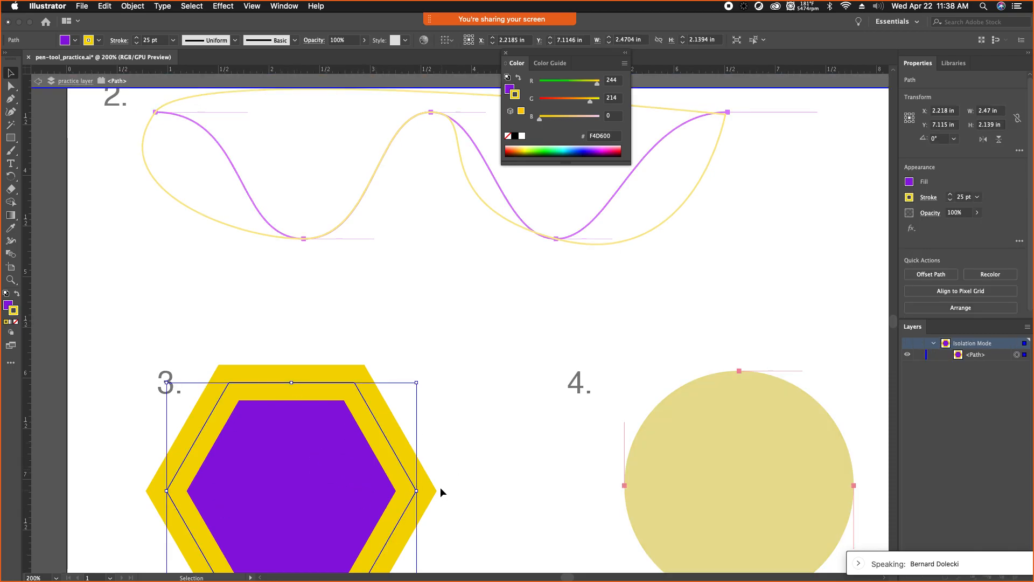
{"action": "double_click", "coordinate": [493, 388]}
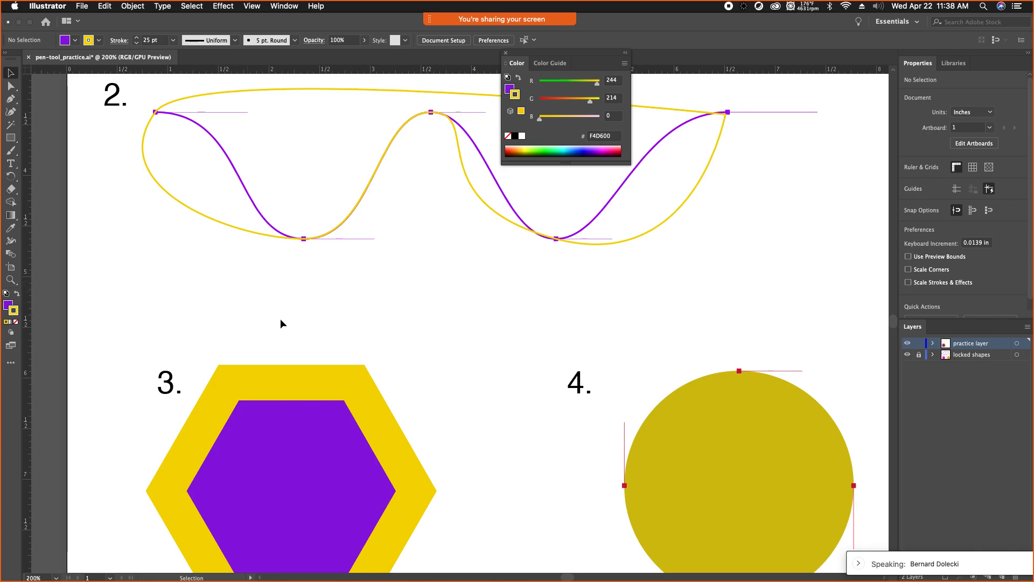
Step: Trace the upper-right quarter of circle 4 with the Pen tool, matching smooth anchors and handles to the guides at its top and right points
{"action": "scroll", "coordinate": [284, 316], "scroll_direction": "down", "scroll_amount": 5}
{"action": "scroll", "coordinate": [284, 316], "scroll_direction": "right", "scroll_amount": 6}
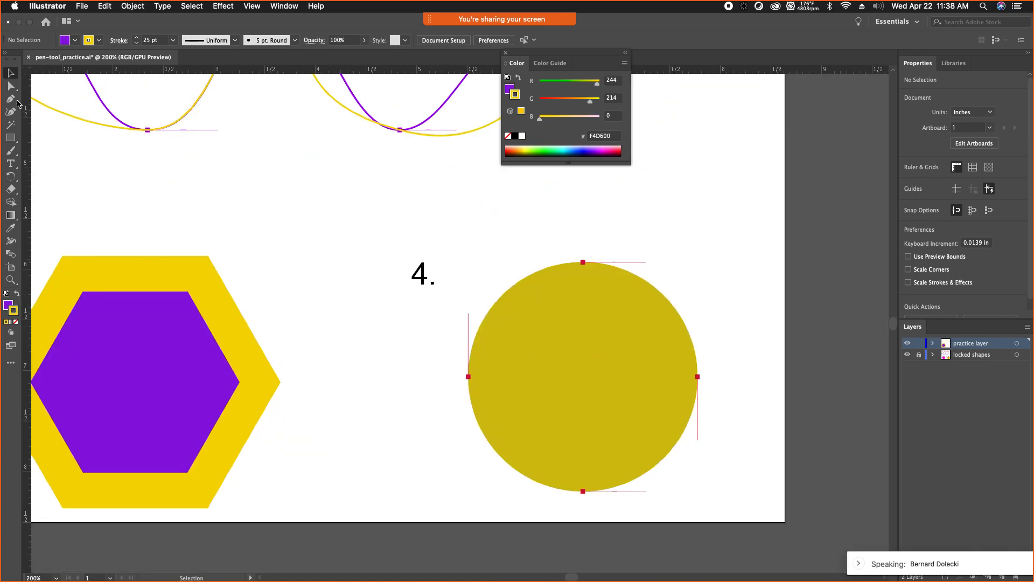
{"action": "left_click", "coordinate": [15, 99]}
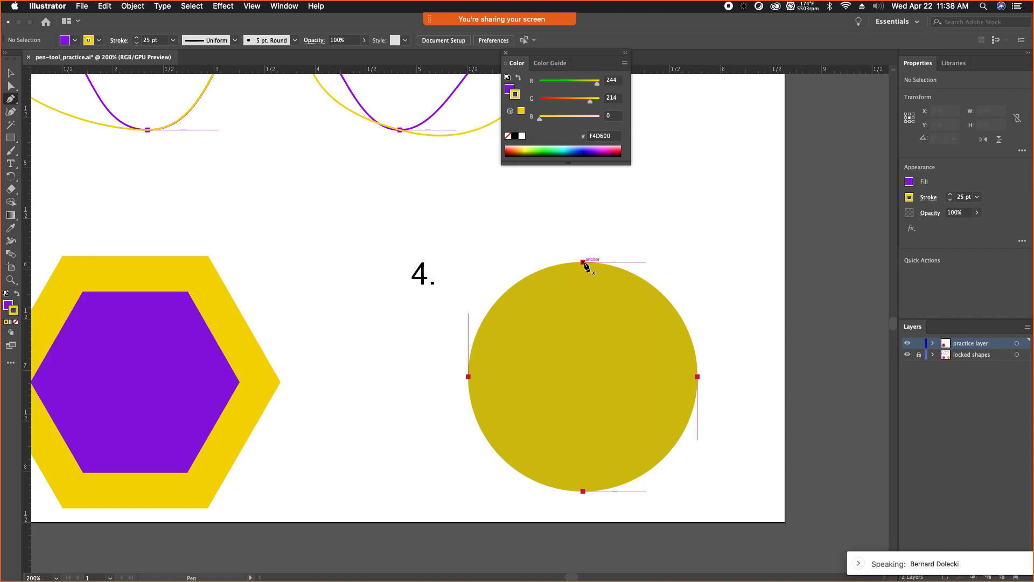
{"action": "left_click_drag", "start_coordinate": [583, 262], "coordinate": [648, 267]}
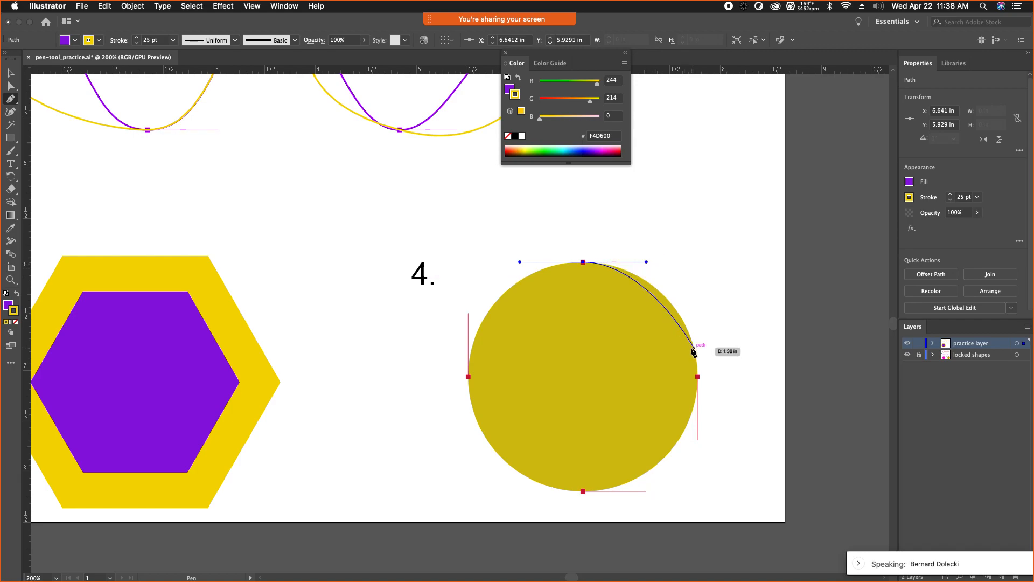
{"action": "left_click_drag", "start_coordinate": [698, 378], "coordinate": [698, 440]}
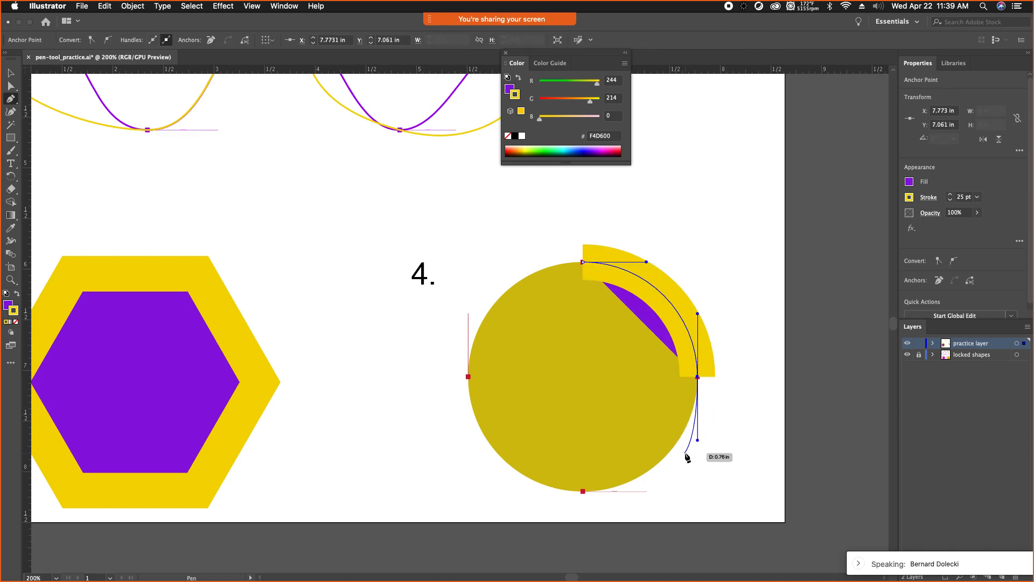
Step: Add a smooth anchor at circle 4's bottom point, adjusting its handles until the curve follows the lower-right quarter
{"action": "left_click", "coordinate": [584, 491]}
{"action": "left_click_drag", "start_coordinate": [584, 493], "coordinate": [548, 492]}
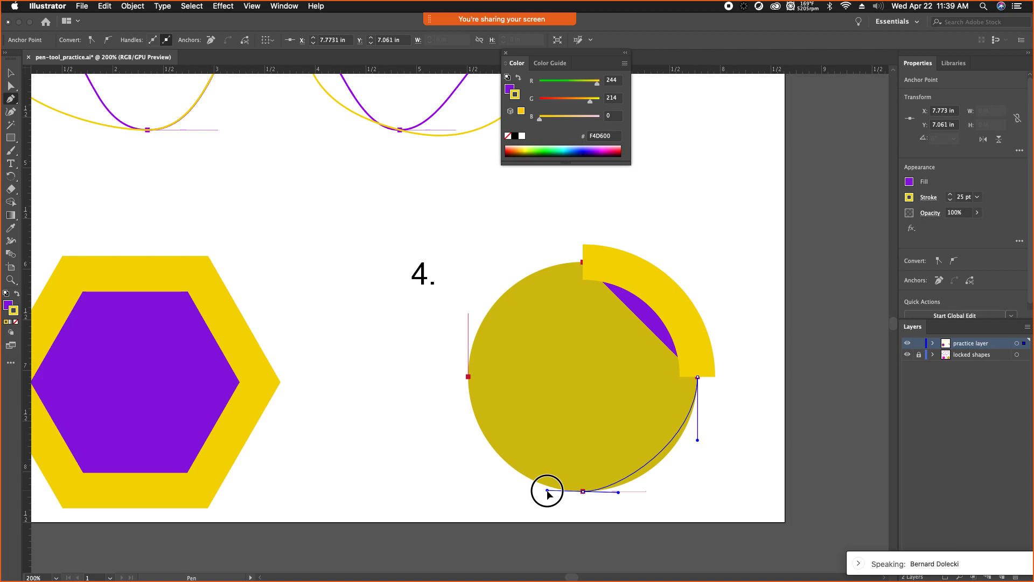
{"action": "left_click_drag", "start_coordinate": [548, 491], "coordinate": [520, 492]}
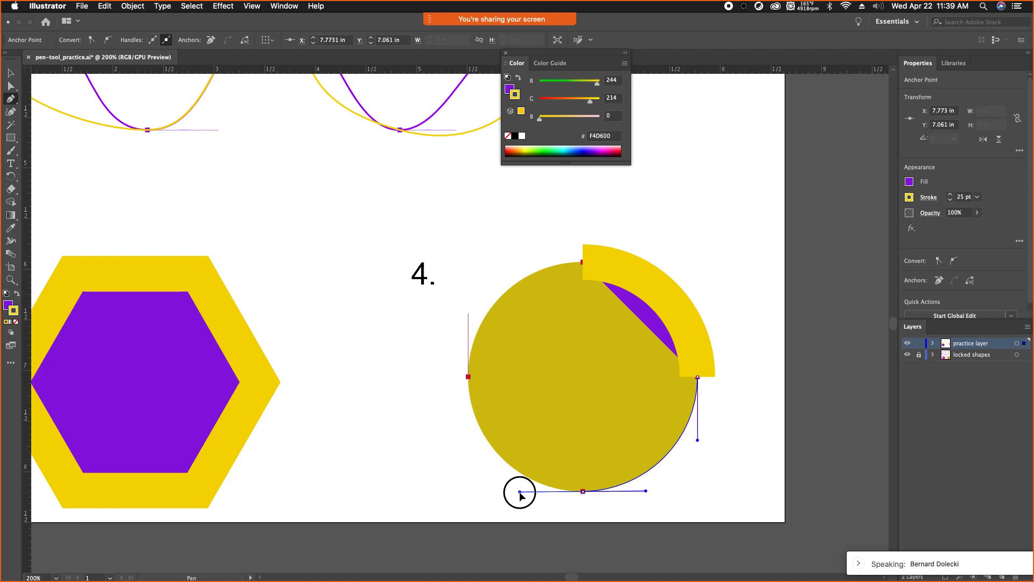
{"action": "left_click_drag", "start_coordinate": [520, 492], "coordinate": [495, 476]}
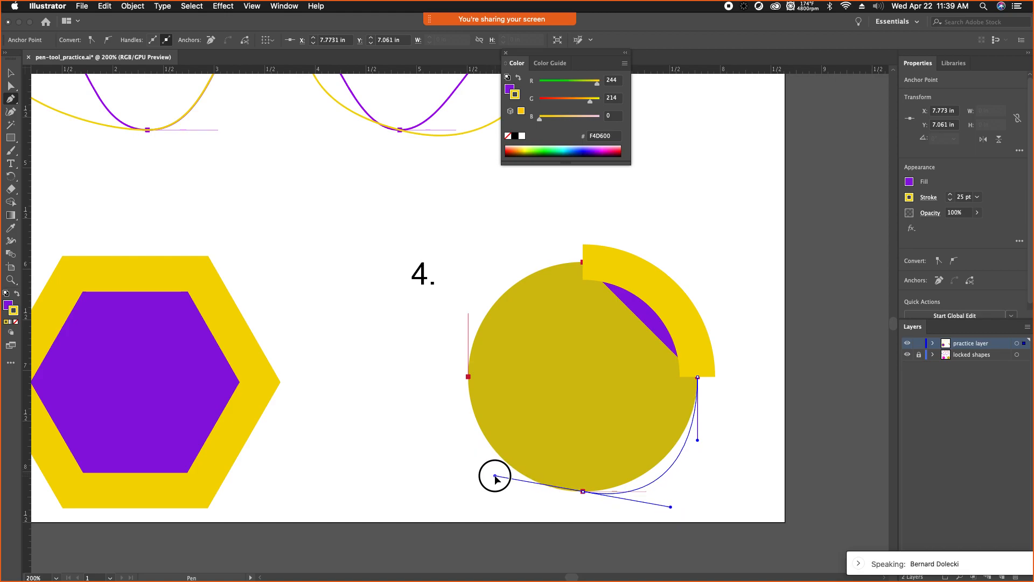
{"action": "left_click_drag", "start_coordinate": [496, 476], "coordinate": [521, 491]}
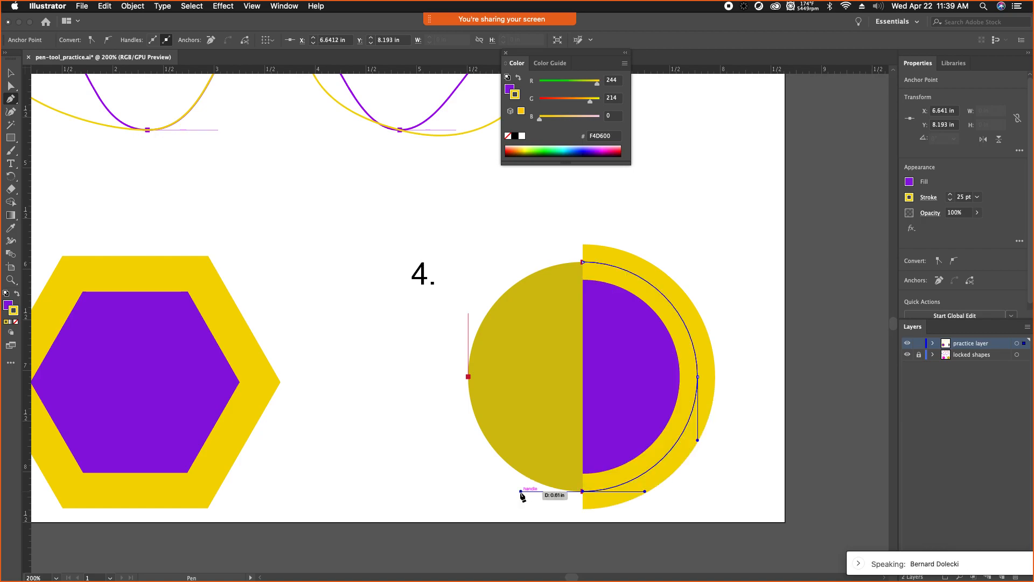
Step: Add a smooth anchor at circle 4's left point and close the path with a curve at the starting anchor
{"action": "left_click_drag", "start_coordinate": [469, 377], "coordinate": [468, 314]}
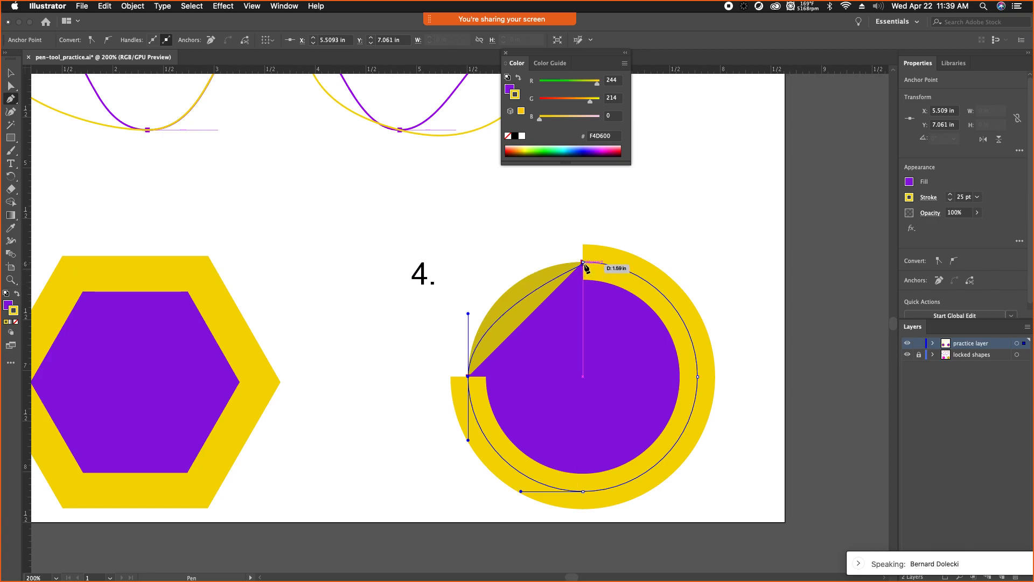
{"action": "left_click", "coordinate": [584, 264]}
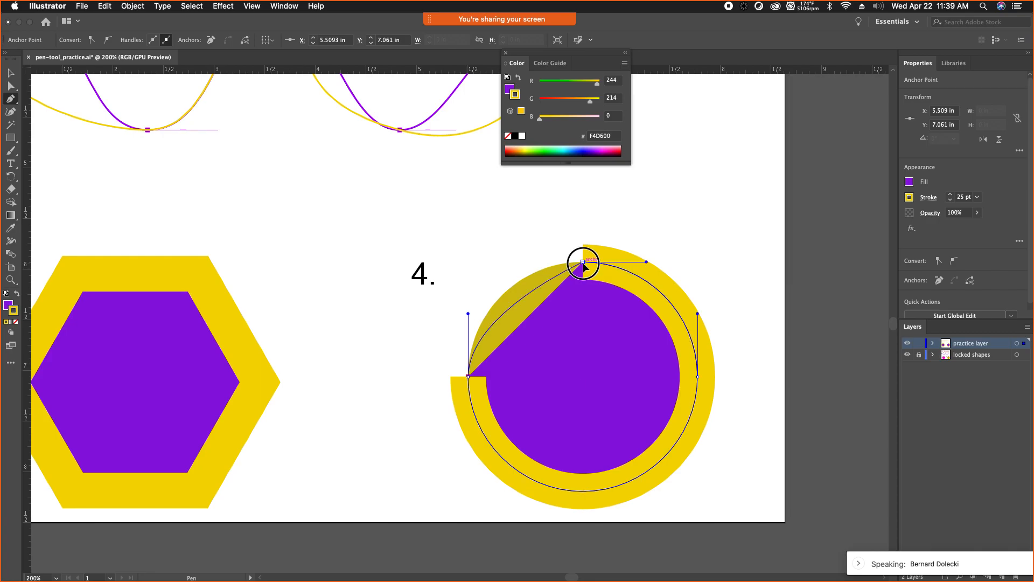
{"action": "left_click_drag", "start_coordinate": [588, 264], "coordinate": [645, 264]}
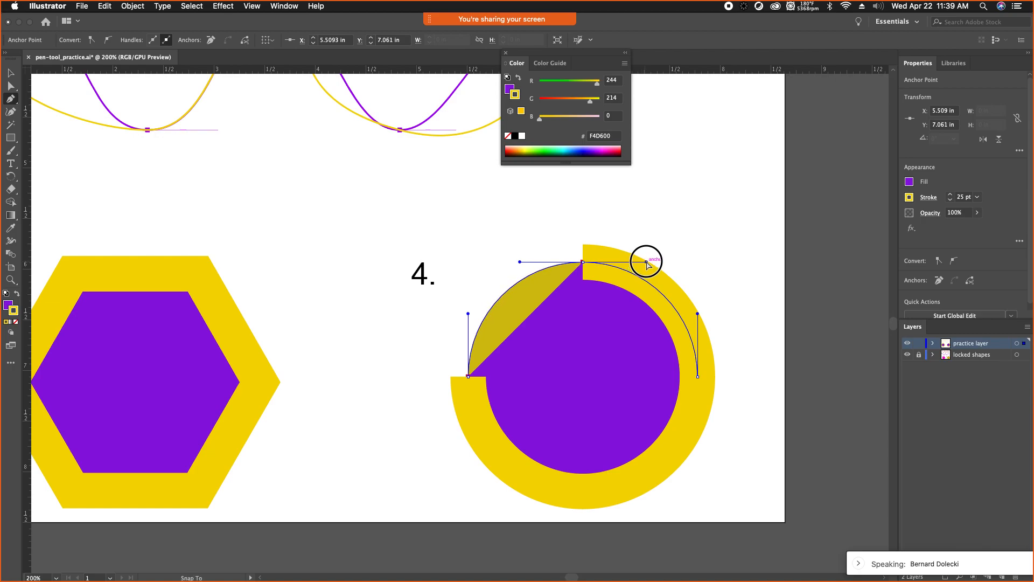
{"action": "left_click_drag", "start_coordinate": [647, 262], "coordinate": [646, 262]}
{"action": "left_click", "coordinate": [646, 263]}
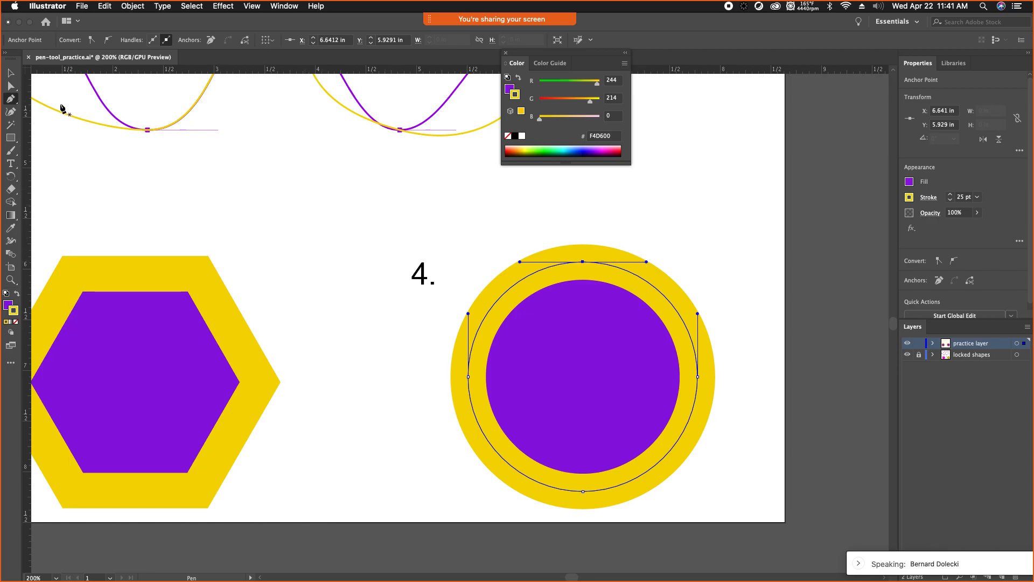
Step: Close pen-tool_practice.ai without saving the changes and switch to the exercise_04 illustrator page in Chrome
{"action": "left_click", "coordinate": [29, 56]}
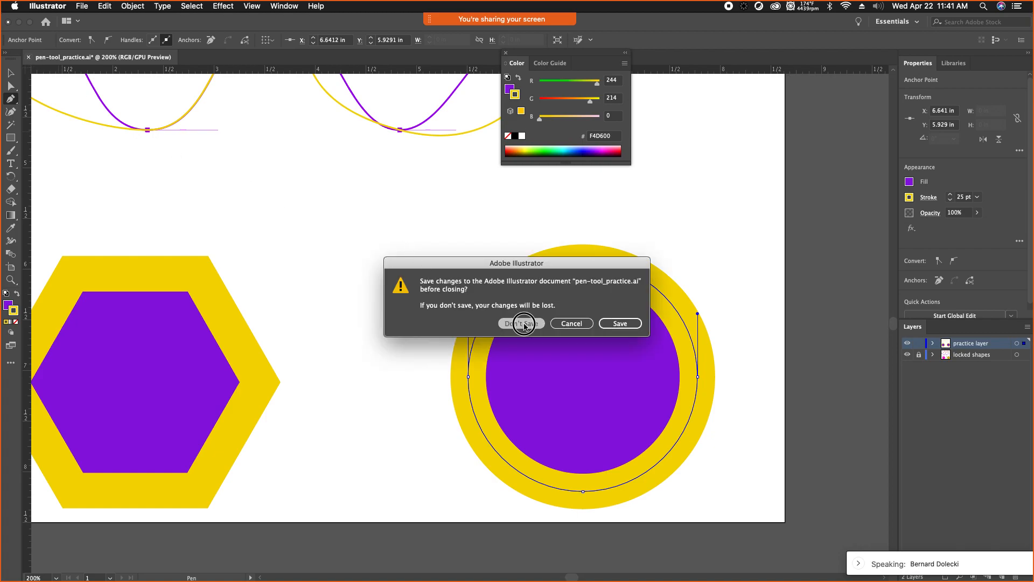
{"action": "left_click", "coordinate": [520, 323]}
{"action": "key", "text": "ctrl+Up"}
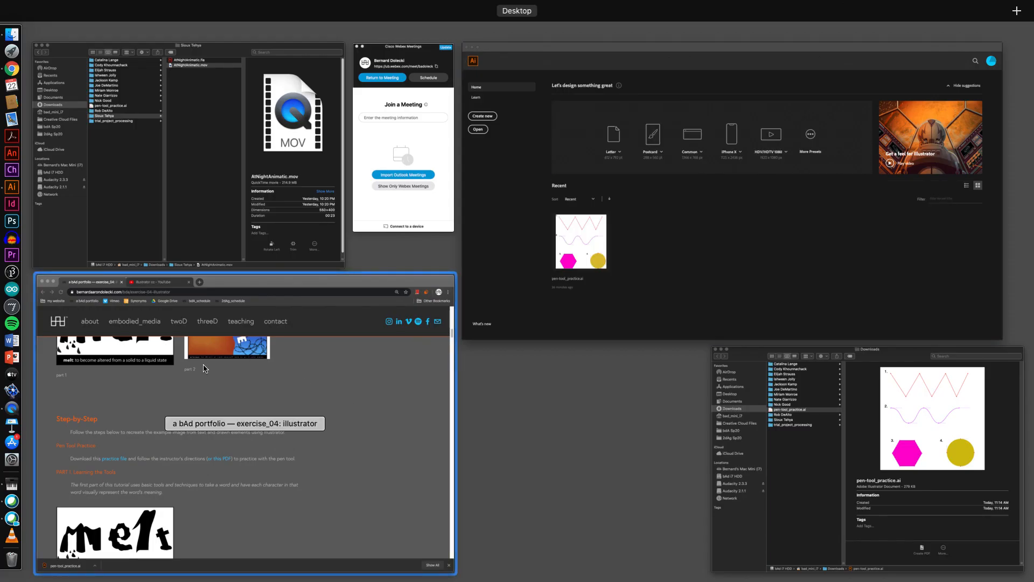
{"action": "left_click", "coordinate": [201, 410]}
Step: Read the exercise's instructions for creating a new document, including its size, units and color mode, and for entering text
{"action": "scroll", "coordinate": [169, 402], "scroll_direction": "down", "scroll_amount": 5}
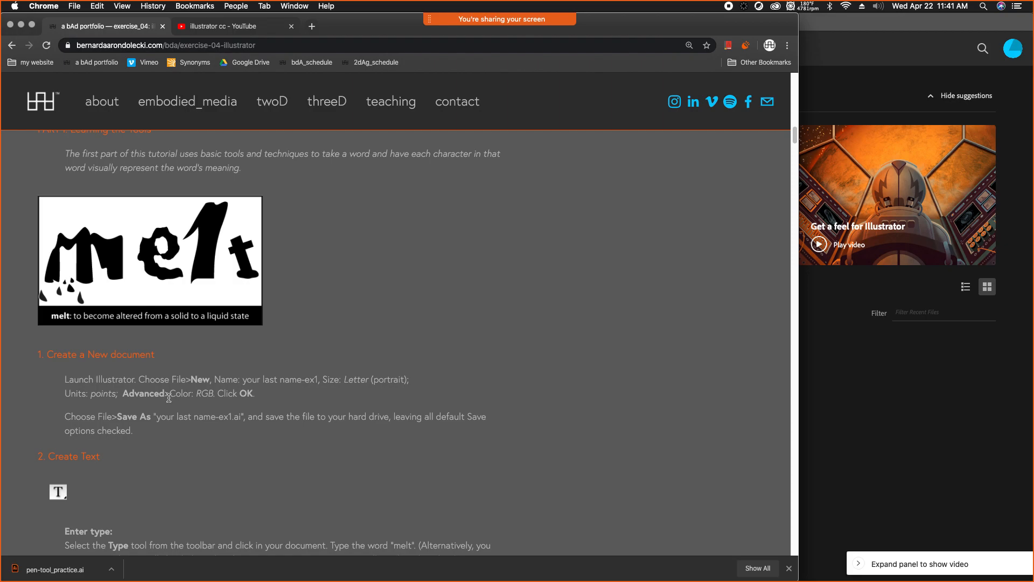
{"action": "scroll", "coordinate": [169, 398], "scroll_direction": "down", "scroll_amount": 1}
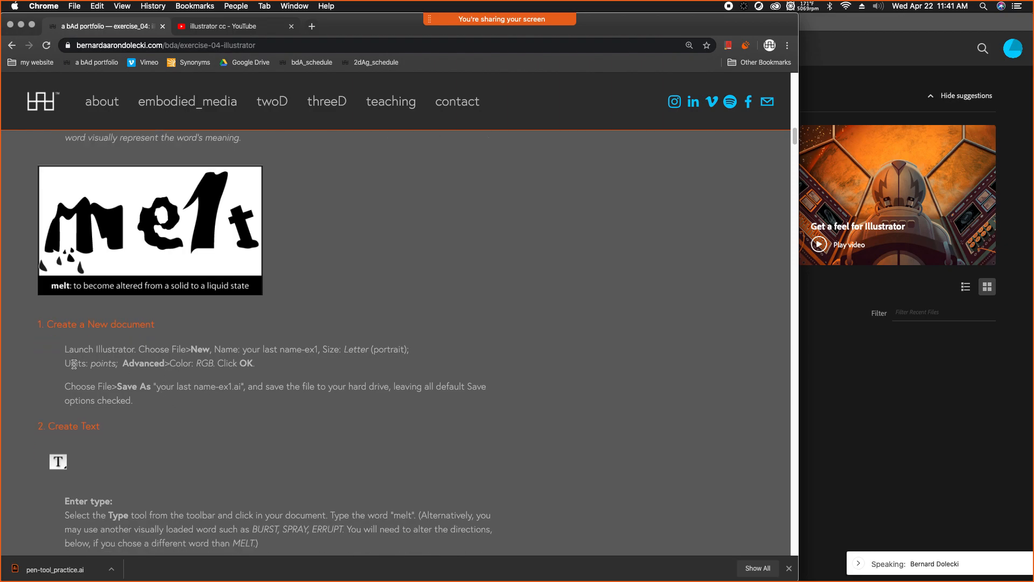
{"action": "double_click", "coordinate": [205, 363]}
{"action": "scroll", "coordinate": [97, 399], "scroll_direction": "down", "scroll_amount": 3}
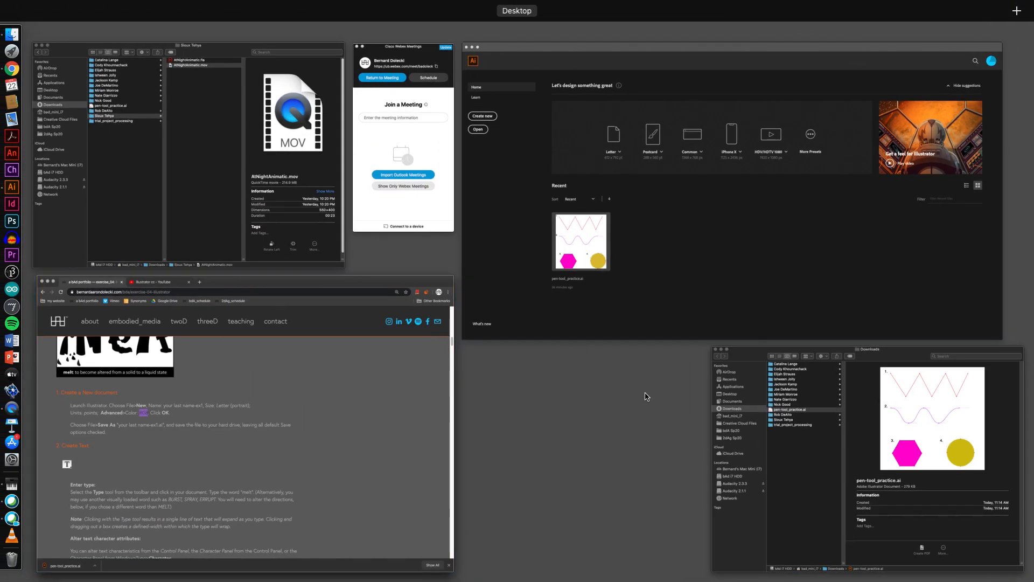
Step: Return to Illustrator and start a new document based on the Minimum web preset, 1024 x 768 px
{"action": "left_click", "coordinate": [593, 307]}
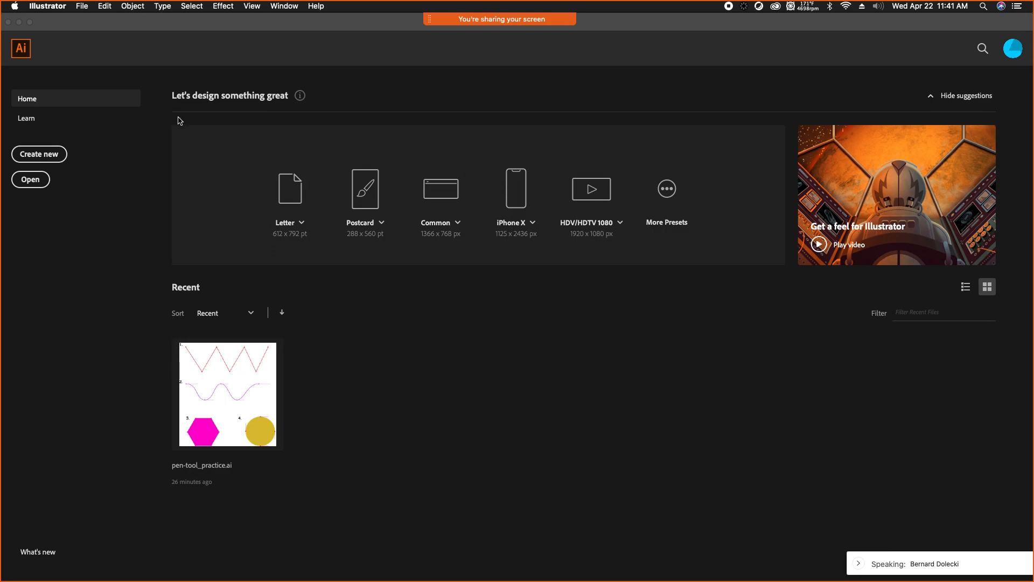
{"action": "left_click", "coordinate": [45, 159]}
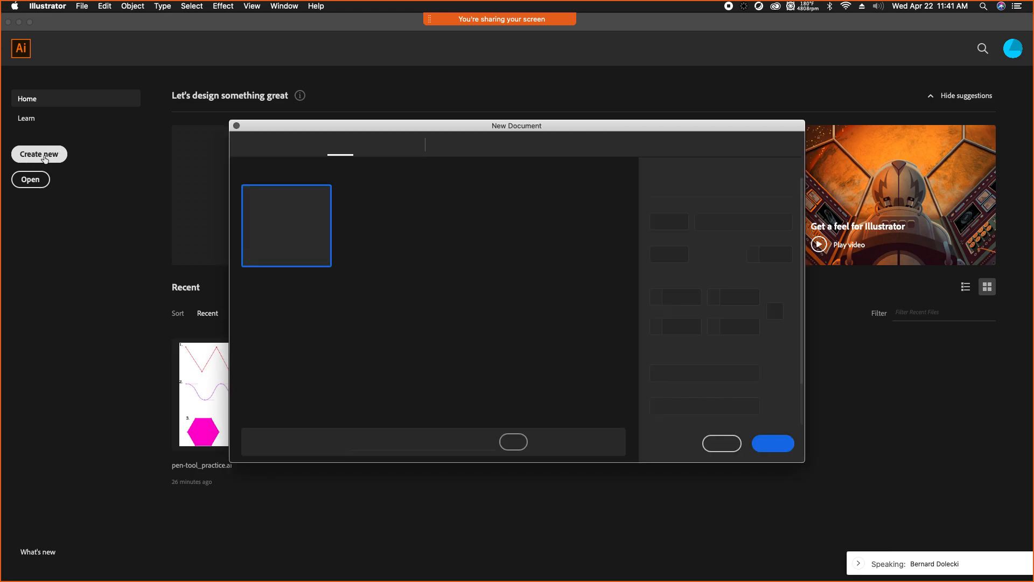
{"action": "left_click_drag", "start_coordinate": [370, 130], "coordinate": [312, 107]}
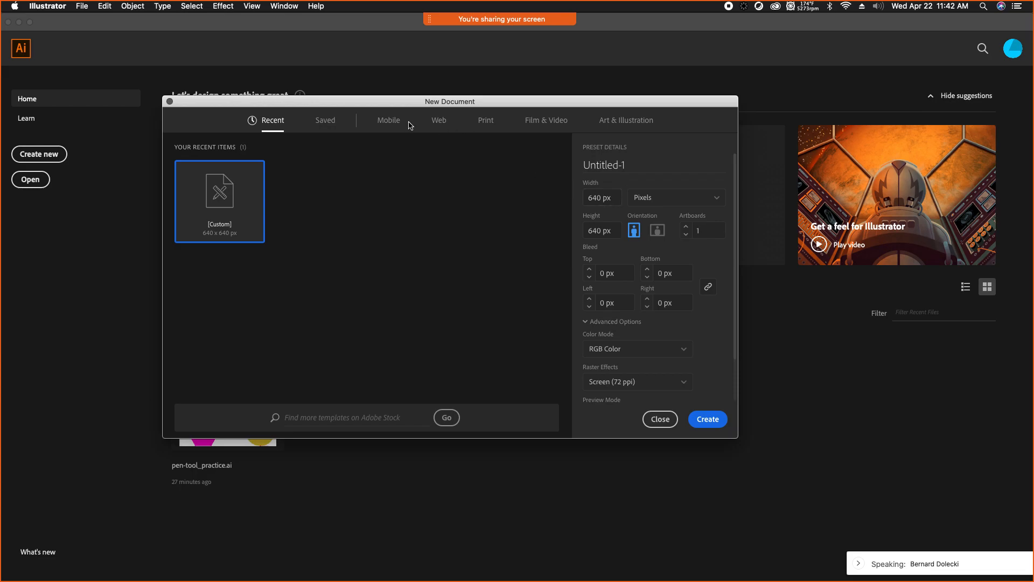
{"action": "left_click", "coordinate": [437, 121]}
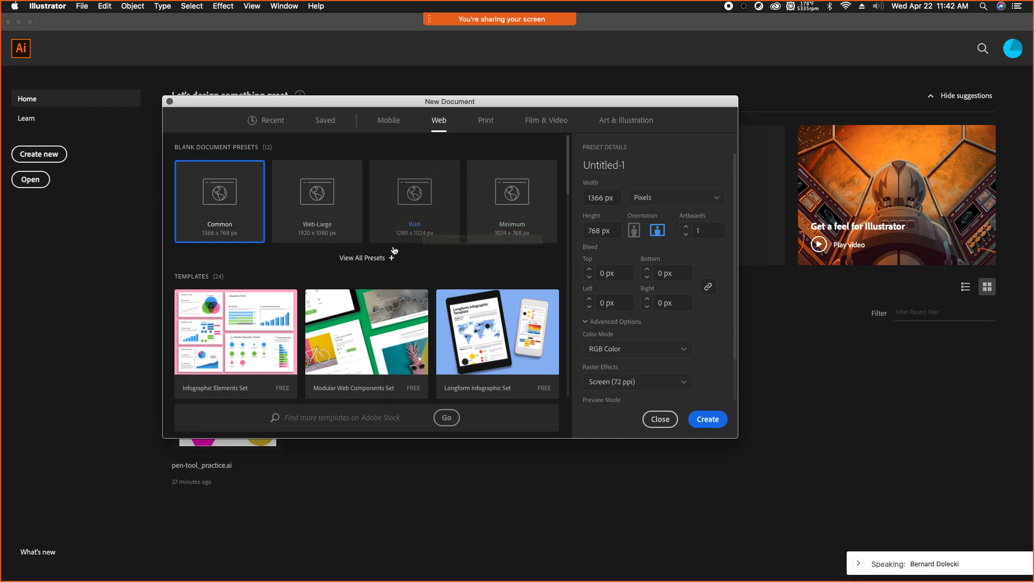
{"action": "left_click", "coordinate": [528, 211]}
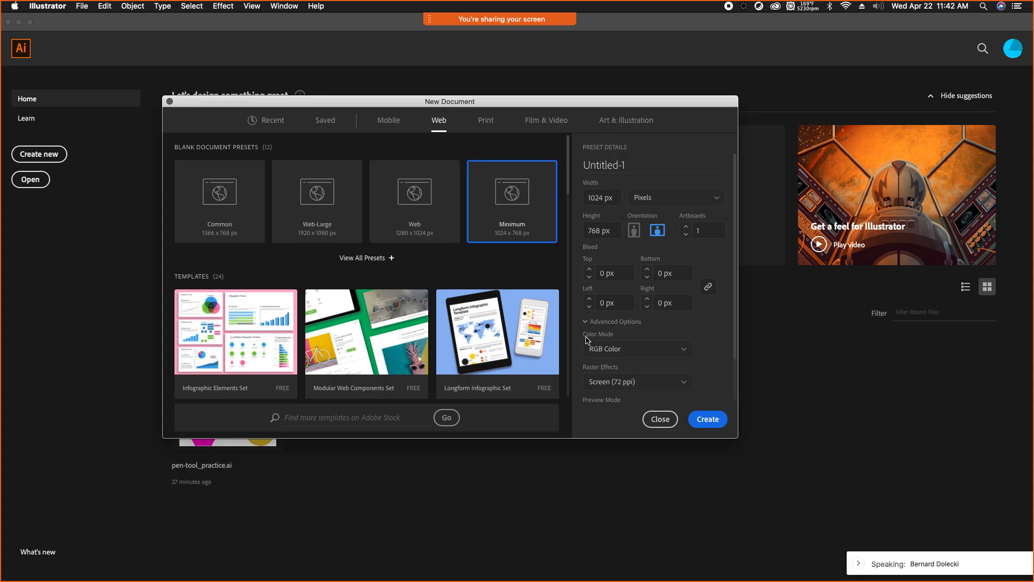
Step: Create the document with RGB Color mode and Screen (72 ppi) raster effects, and close the floating Color panel
{"action": "left_click", "coordinate": [611, 351]}
{"action": "left_click", "coordinate": [621, 318]}
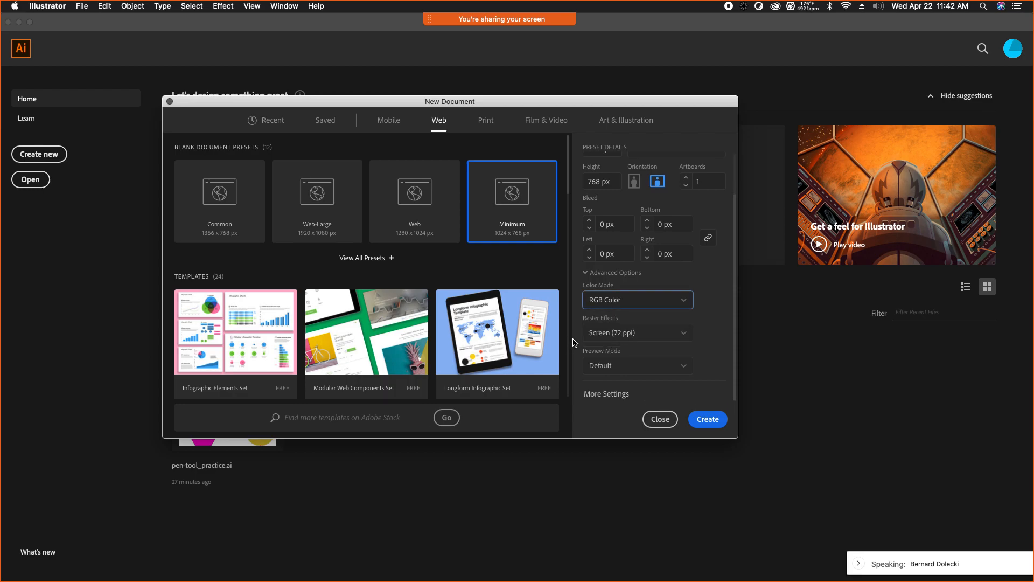
{"action": "left_click", "coordinate": [622, 334]}
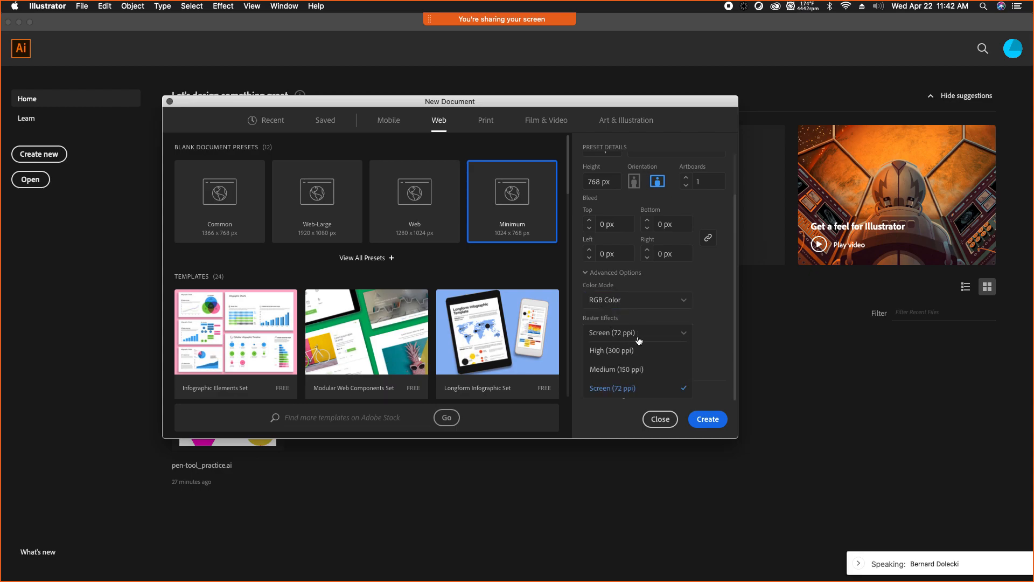
{"action": "left_click", "coordinate": [719, 347]}
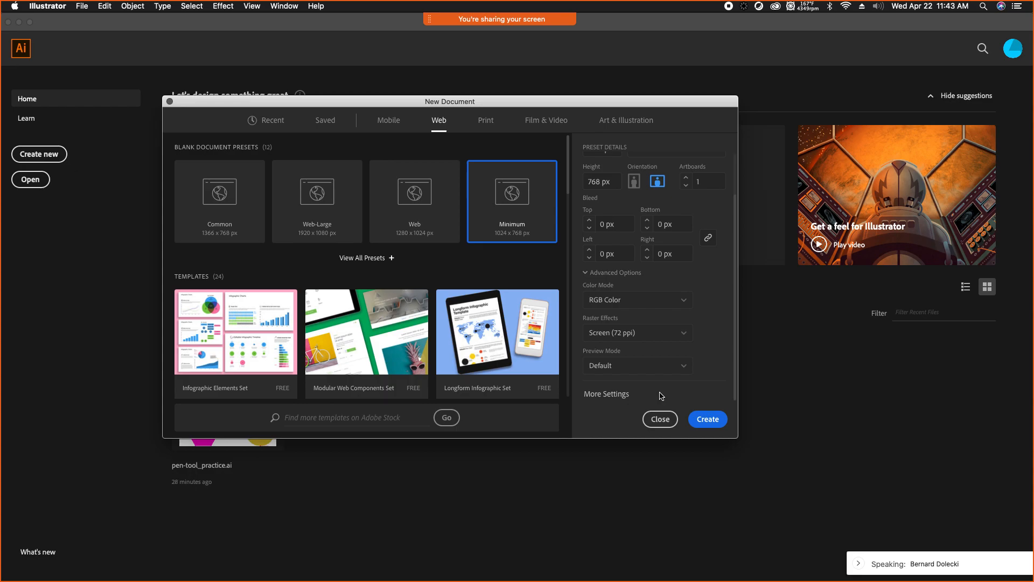
{"action": "left_click", "coordinate": [709, 419]}
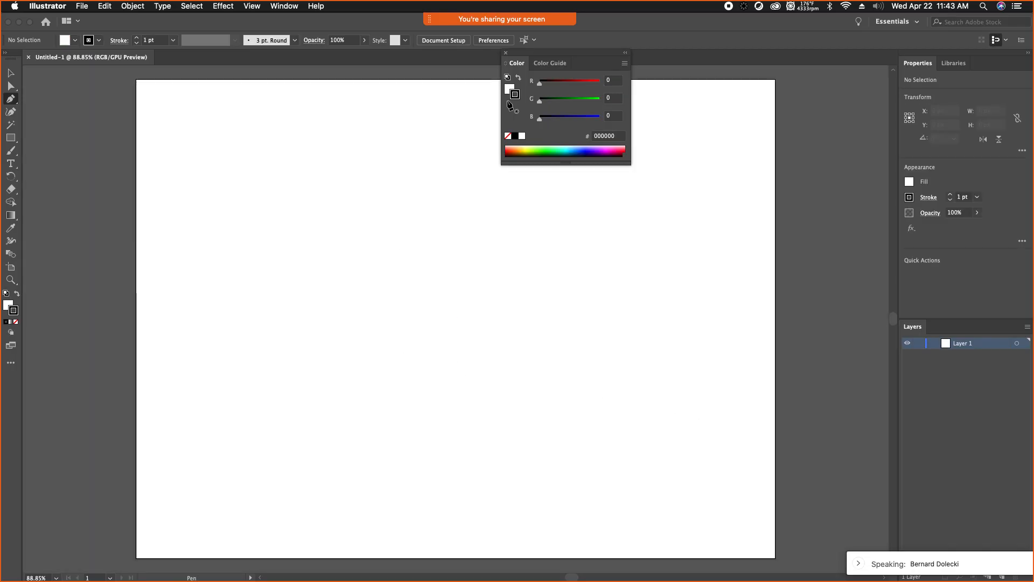
{"action": "left_click", "coordinate": [505, 54]}
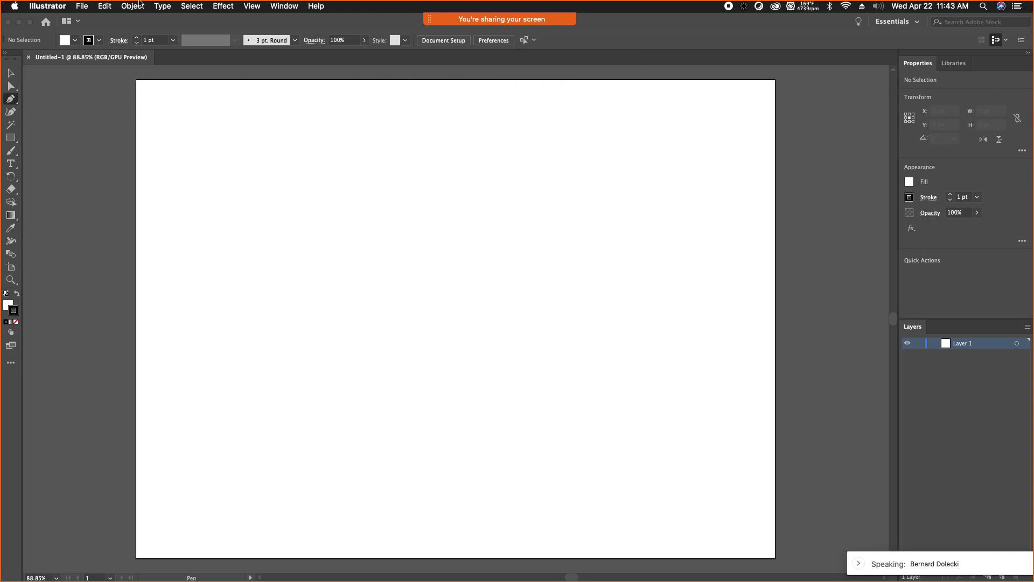
Step: Start saving the document under a new name, choosing the bdA Sp20 folder on the Desktop as its location
{"action": "left_click", "coordinate": [91, 4]}
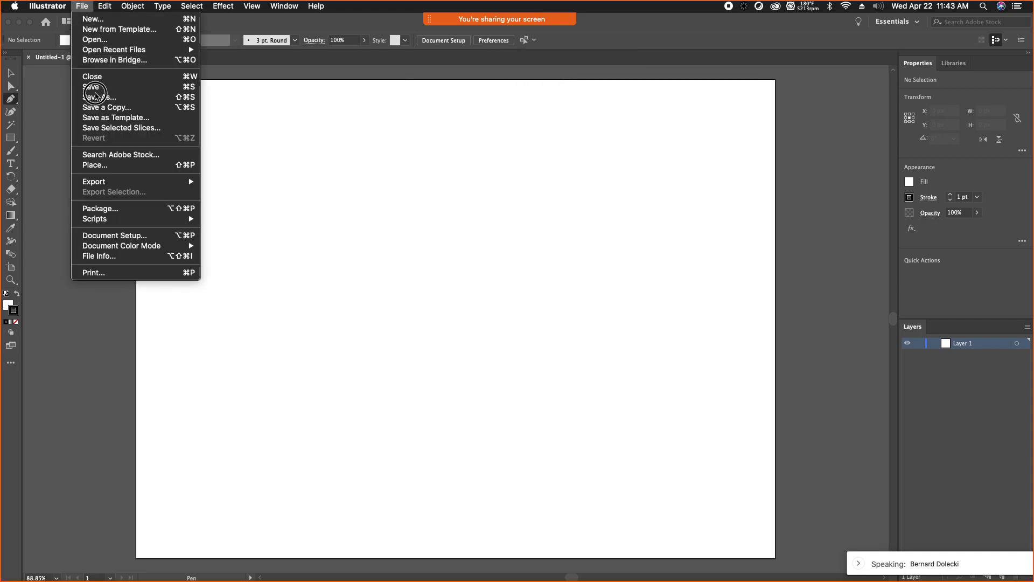
{"action": "left_click", "coordinate": [100, 98]}
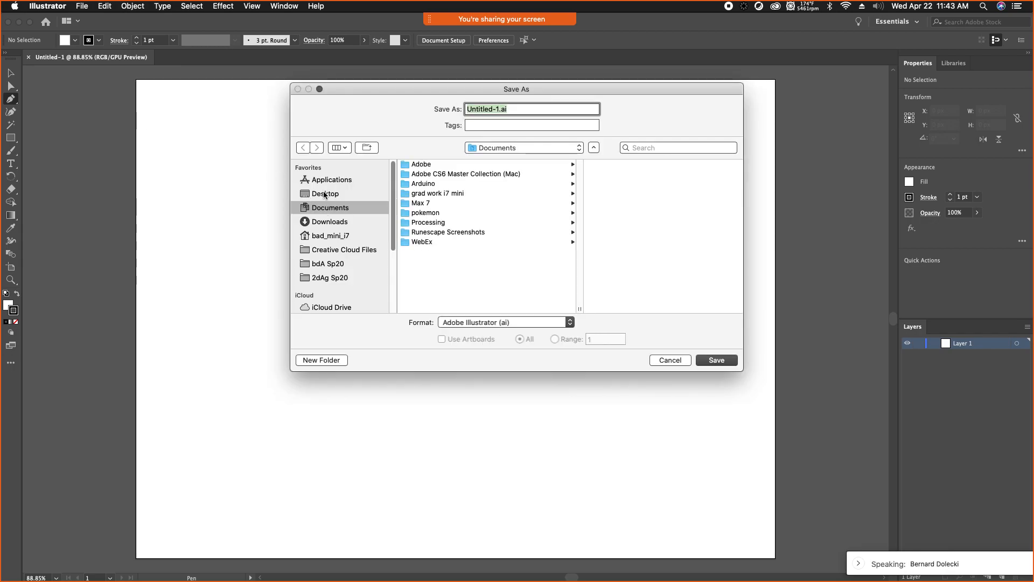
{"action": "left_click", "coordinate": [325, 194]}
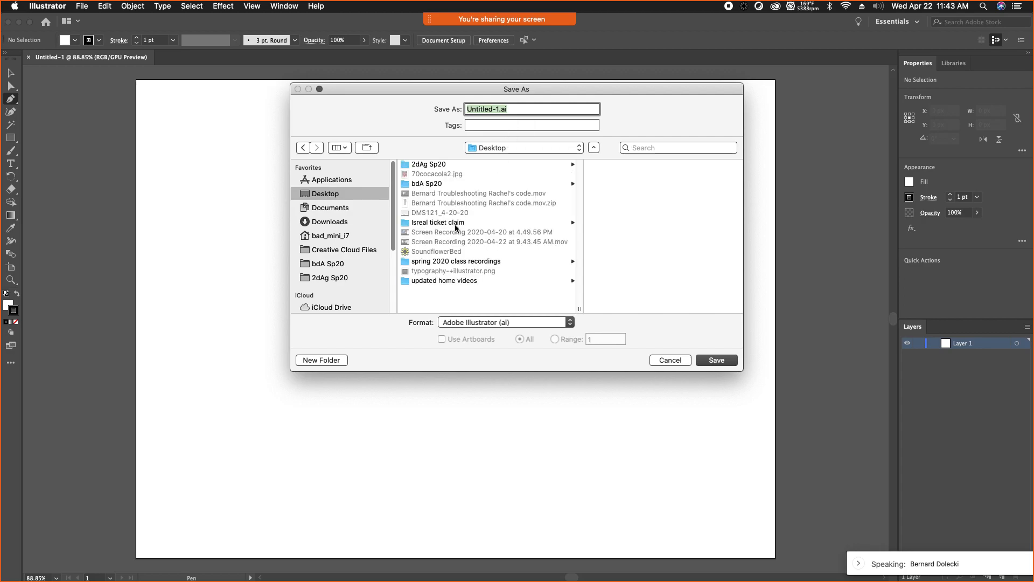
{"action": "left_click", "coordinate": [446, 183]}
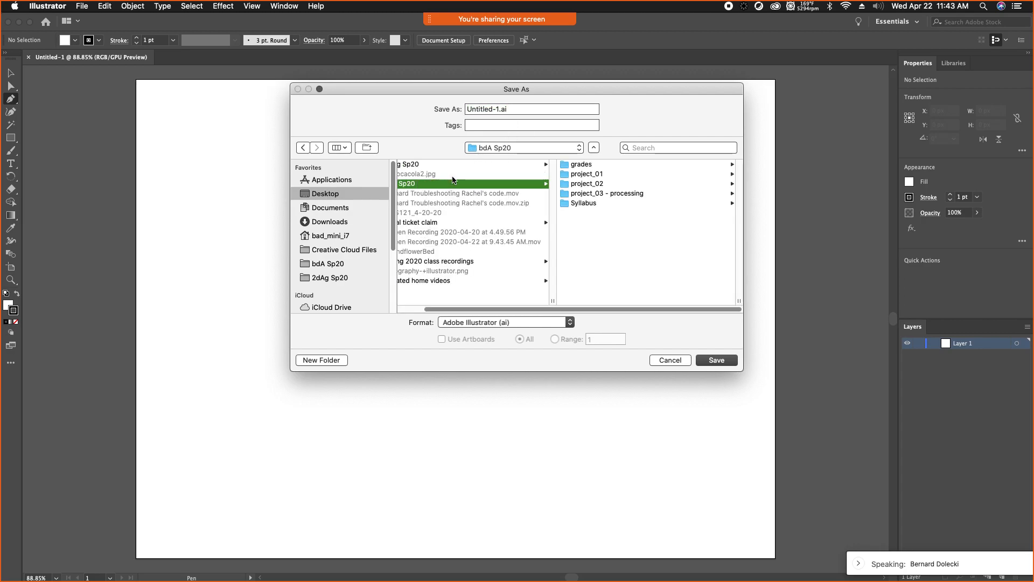
Step: Name the file with the surname followed by "-exercise_04class1" and save it in Adobe Illustrator (ai) format
{"action": "left_click", "coordinate": [499, 110]}
{"action": "left_click_drag", "start_coordinate": [499, 109], "coordinate": [438, 113]}
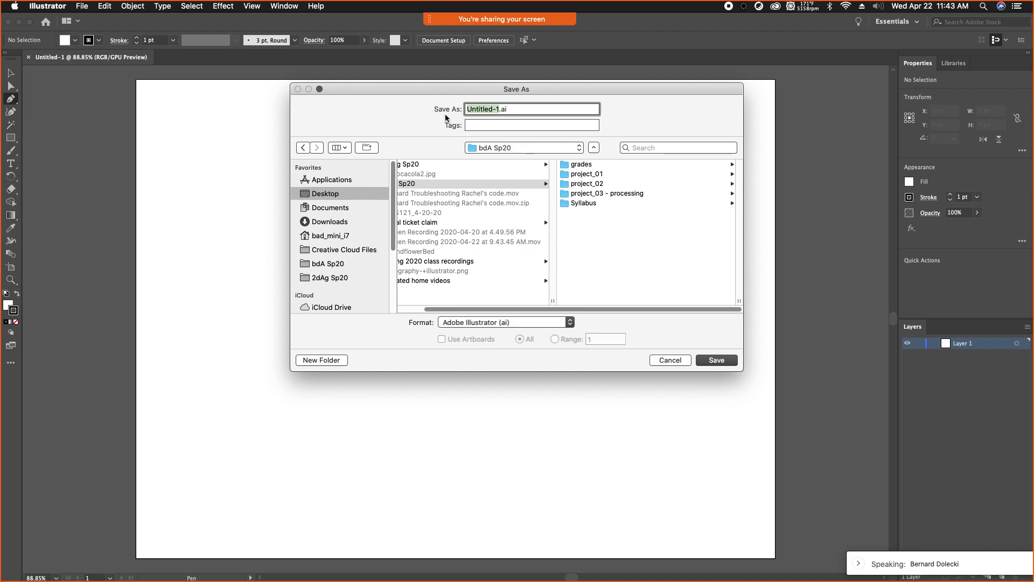
{"action": "type", "text": "doecki-exercise_04"}
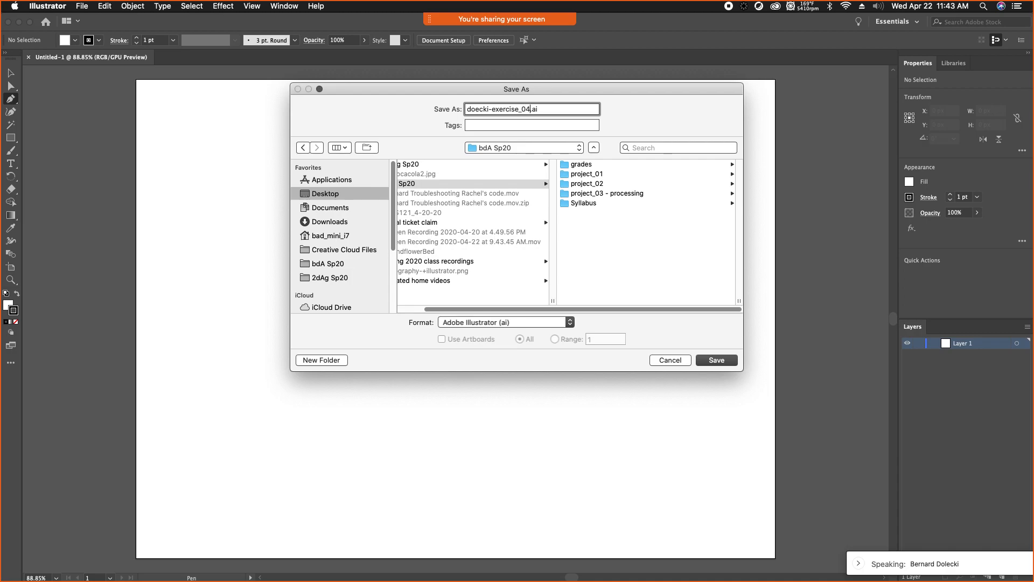
{"action": "type", "text": "1"}
{"action": "key", "text": "BackSpace"}
{"action": "type", "text": "class1"}
{"action": "left_click", "coordinate": [722, 361]}
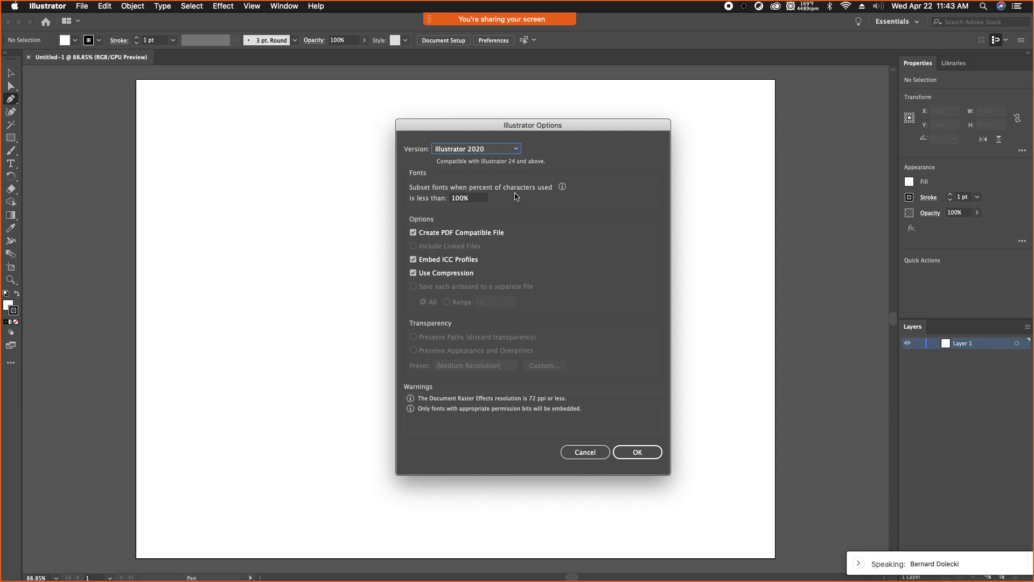
Step: Finish saving the file in the Illustrator 2020 version with the default options, and activate the Type tool
{"action": "left_click", "coordinate": [516, 151]}
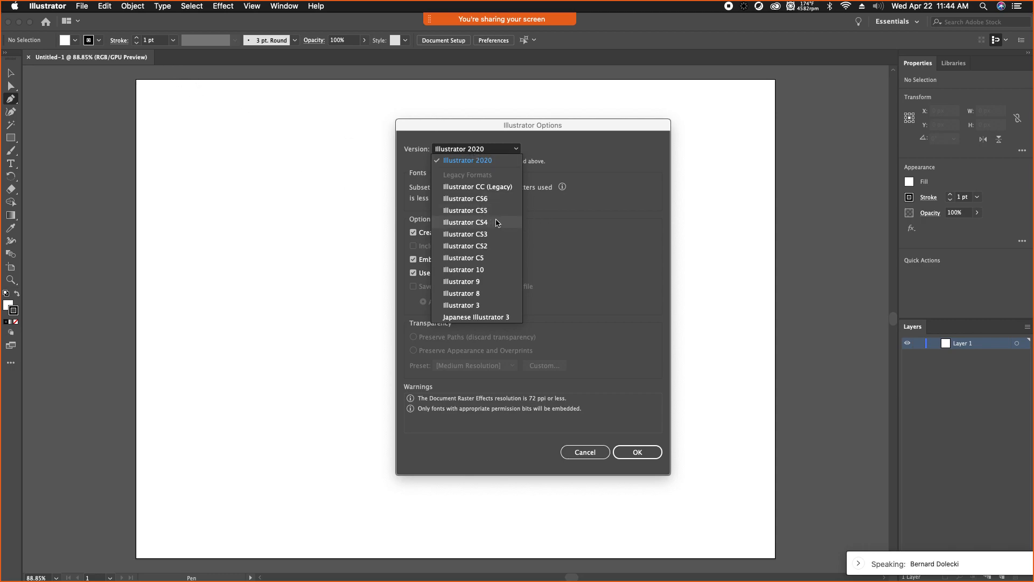
{"action": "left_click", "coordinate": [561, 213]}
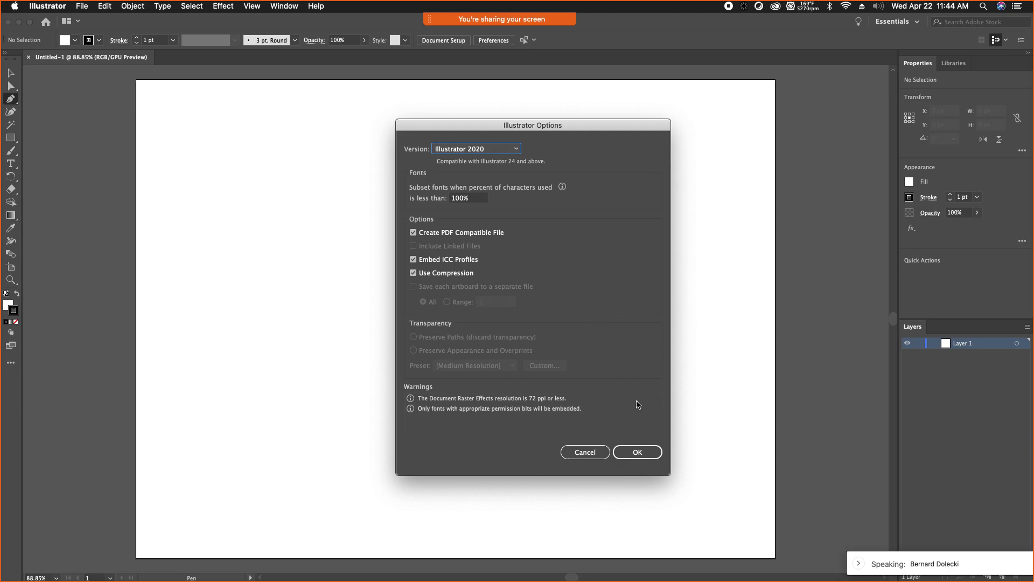
{"action": "left_click", "coordinate": [638, 452]}
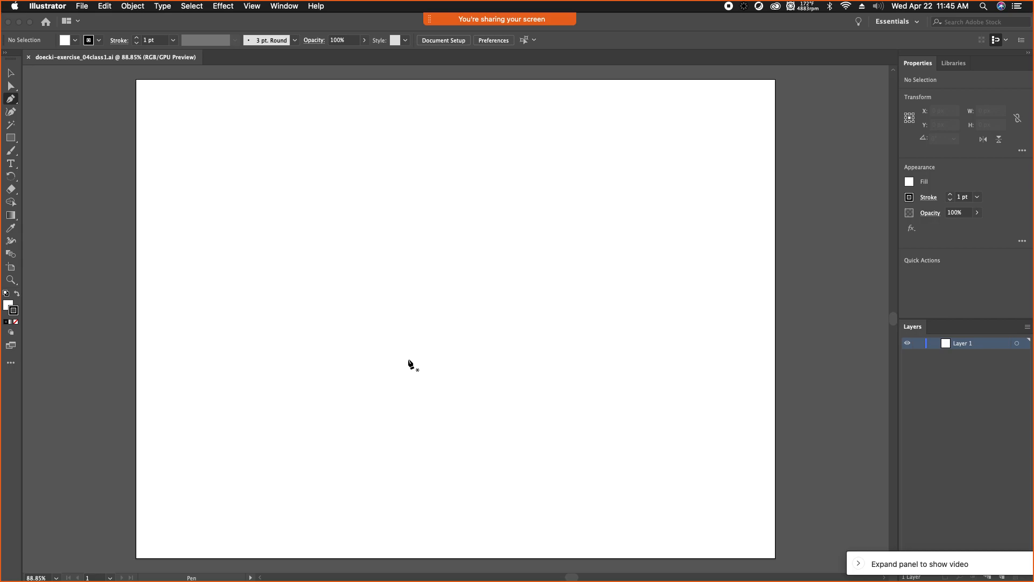
{"action": "left_click", "coordinate": [11, 164]}
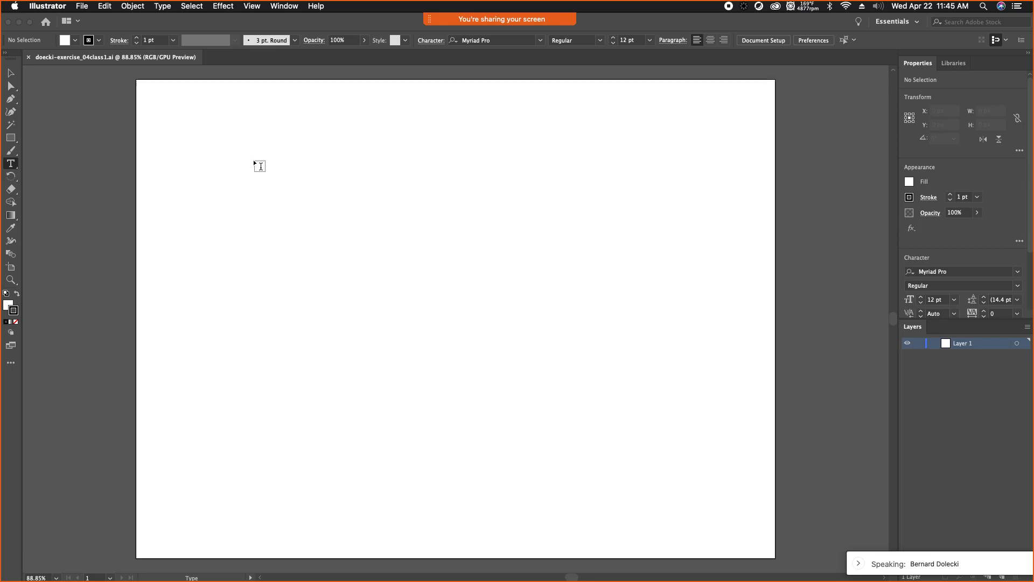
Step: Switch to Chrome, review the exercise_04 page from its skills and examples through the text creation and character attribute instructions, and return to Illustrator
{"action": "key", "text": "ctrl+Up"}
{"action": "left_click", "coordinate": [285, 316]}
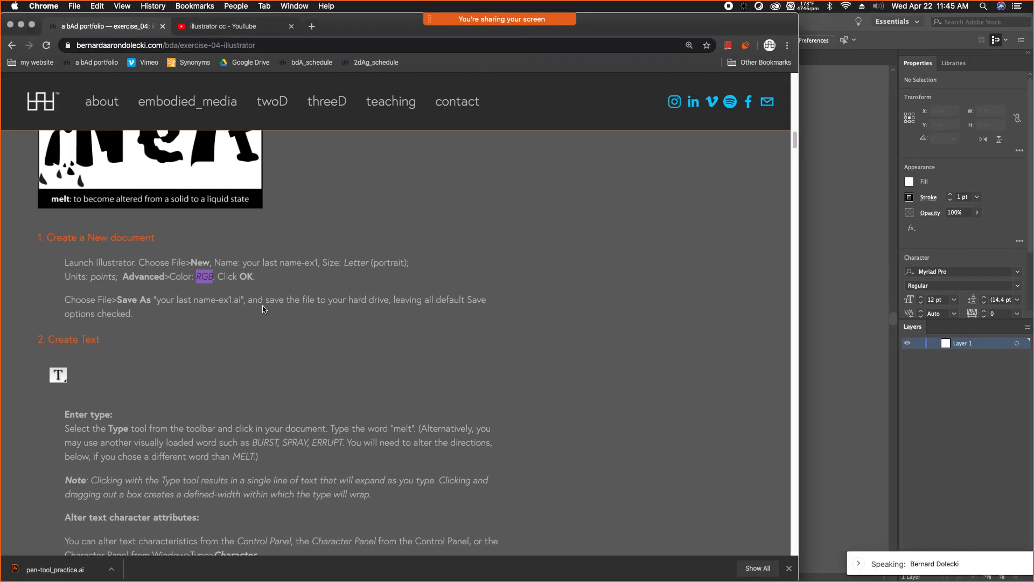
{"action": "scroll", "coordinate": [263, 308], "scroll_direction": "up", "scroll_amount": 10}
{"action": "scroll", "coordinate": [139, 315], "scroll_direction": "down", "scroll_amount": 1}
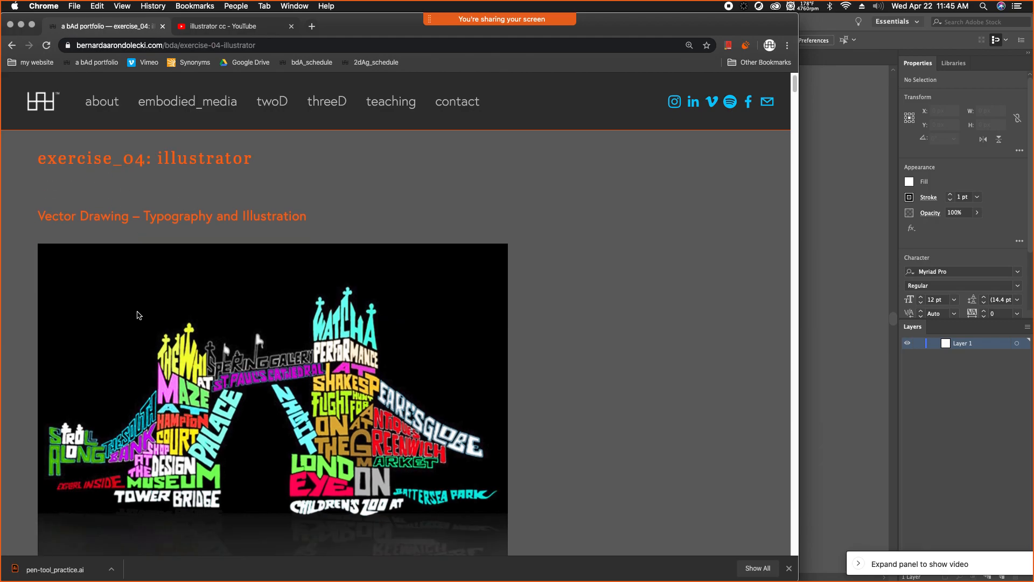
{"action": "scroll", "coordinate": [139, 316], "scroll_direction": "down", "scroll_amount": 10}
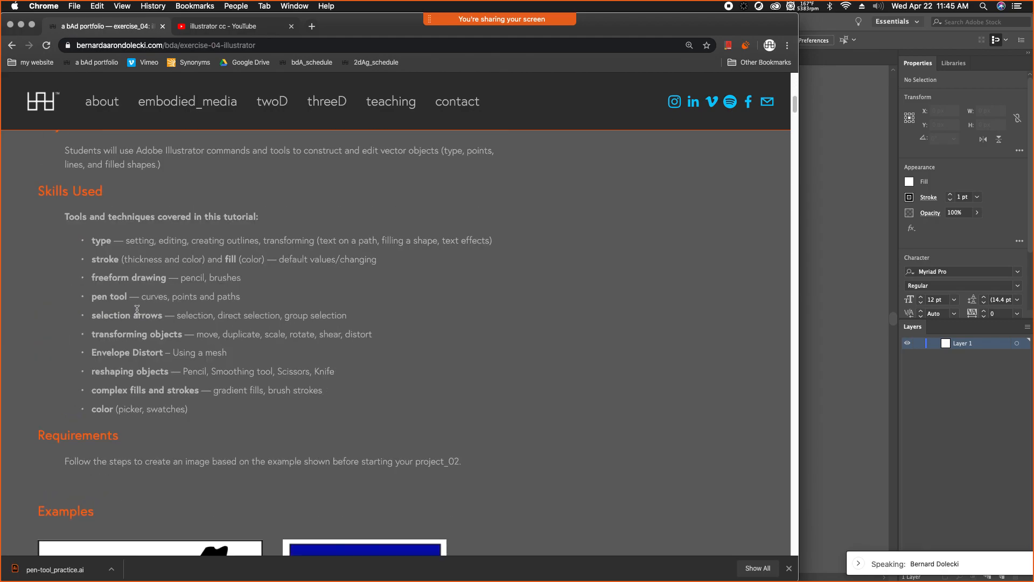
{"action": "scroll", "coordinate": [658, 284], "scroll_direction": "down", "scroll_amount": 3}
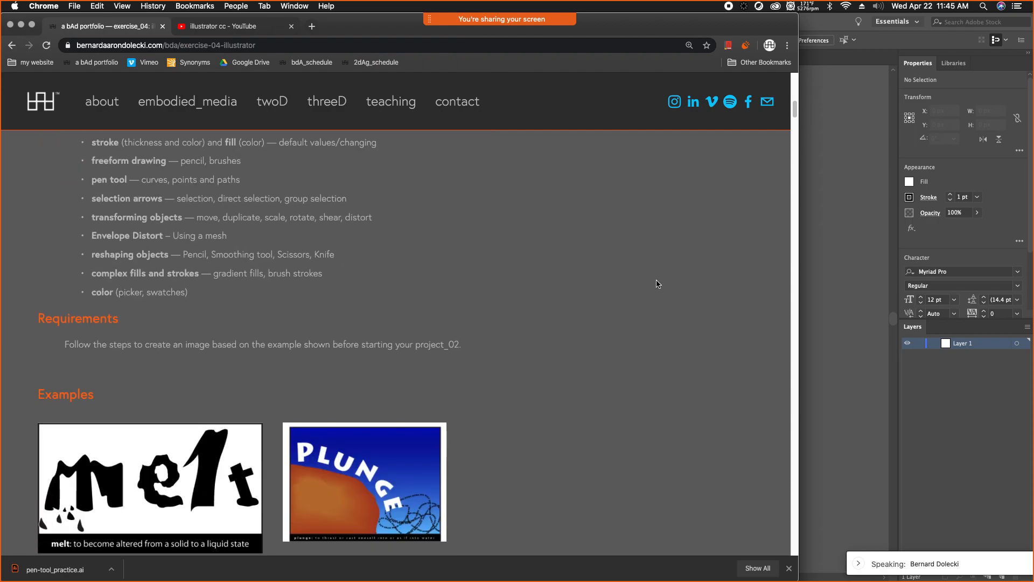
{"action": "scroll", "coordinate": [654, 289], "scroll_direction": "down", "scroll_amount": 3}
{"action": "scroll", "coordinate": [626, 300], "scroll_direction": "down", "scroll_amount": 2}
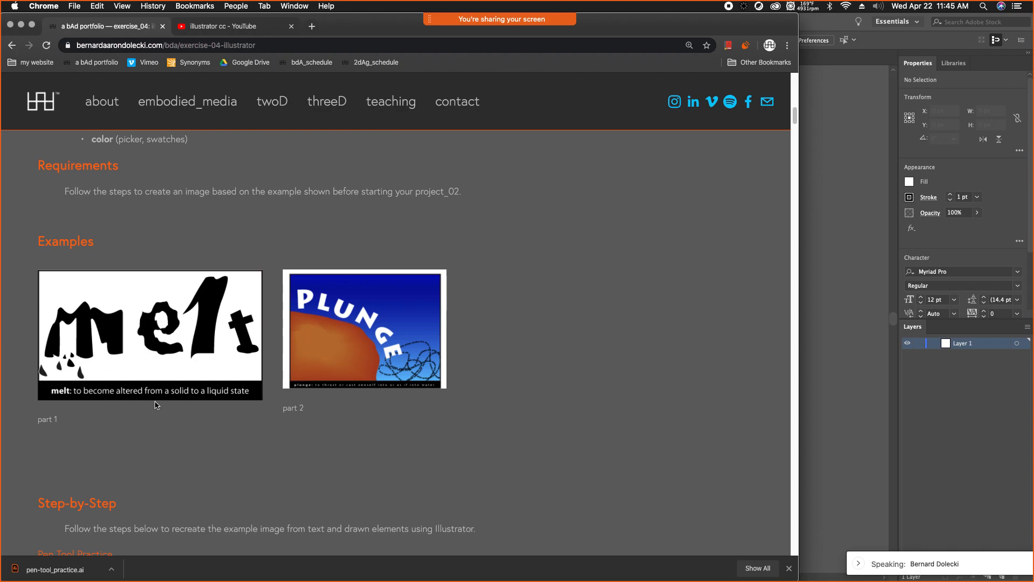
{"action": "scroll", "coordinate": [157, 414], "scroll_direction": "down", "scroll_amount": 10}
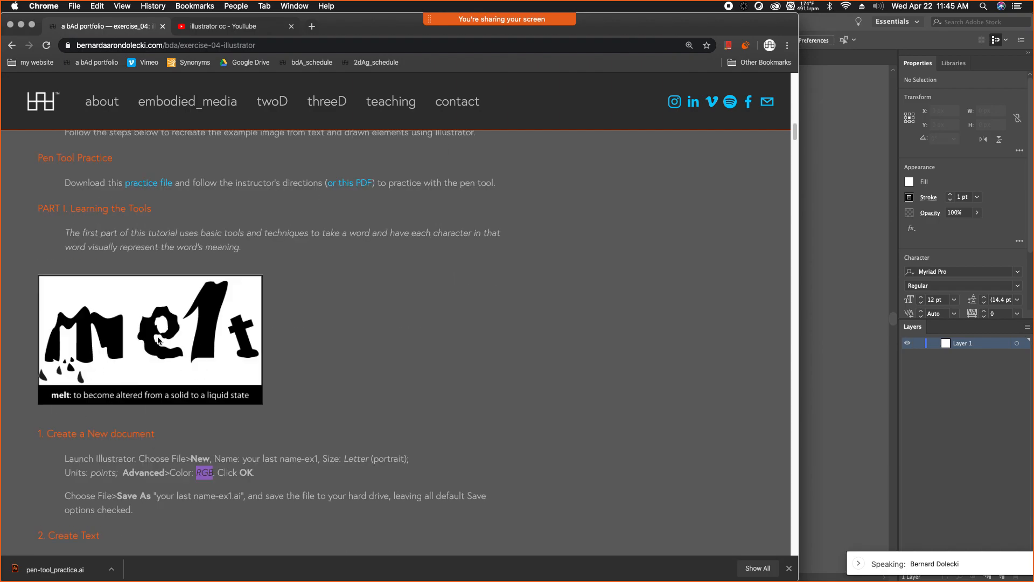
{"action": "scroll", "coordinate": [145, 440], "scroll_direction": "down", "scroll_amount": 7}
{"action": "scroll", "coordinate": [145, 439], "scroll_direction": "down", "scroll_amount": 5}
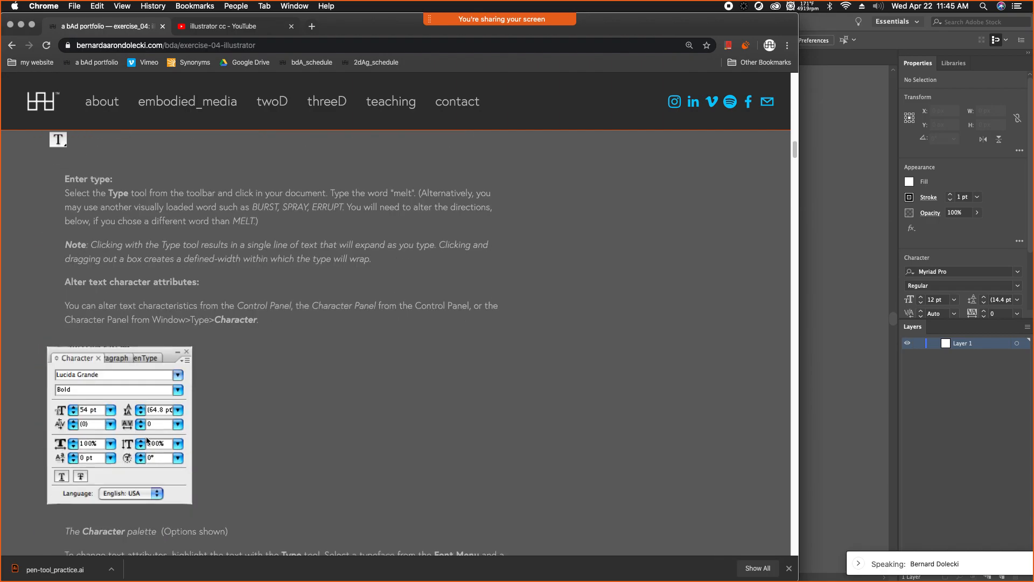
{"action": "scroll", "coordinate": [214, 433], "scroll_direction": "down", "scroll_amount": 2}
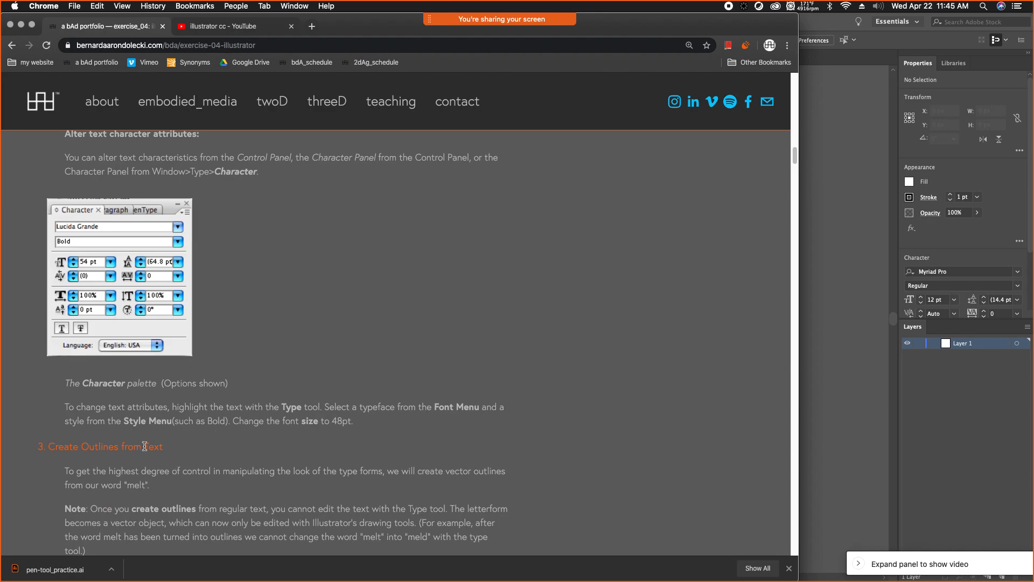
{"action": "key", "text": "ctrl+Up"}
{"action": "left_click", "coordinate": [596, 284]}
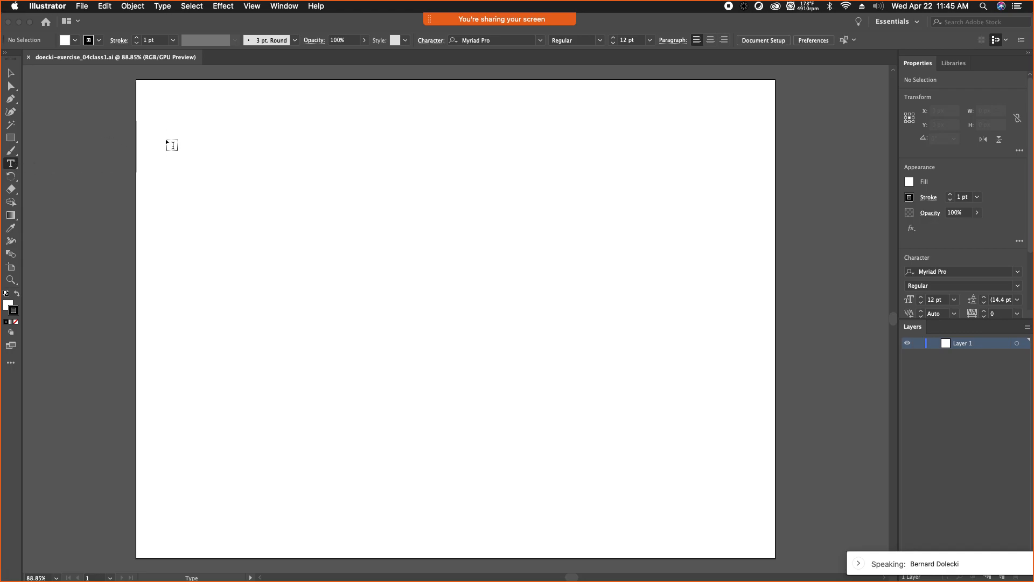
Step: Draw a text frame about 905 x 258 px across the upper artboard and replace its placeholder text with "farts"
{"action": "left_click_drag", "start_coordinate": [161, 115], "coordinate": [732, 279]}
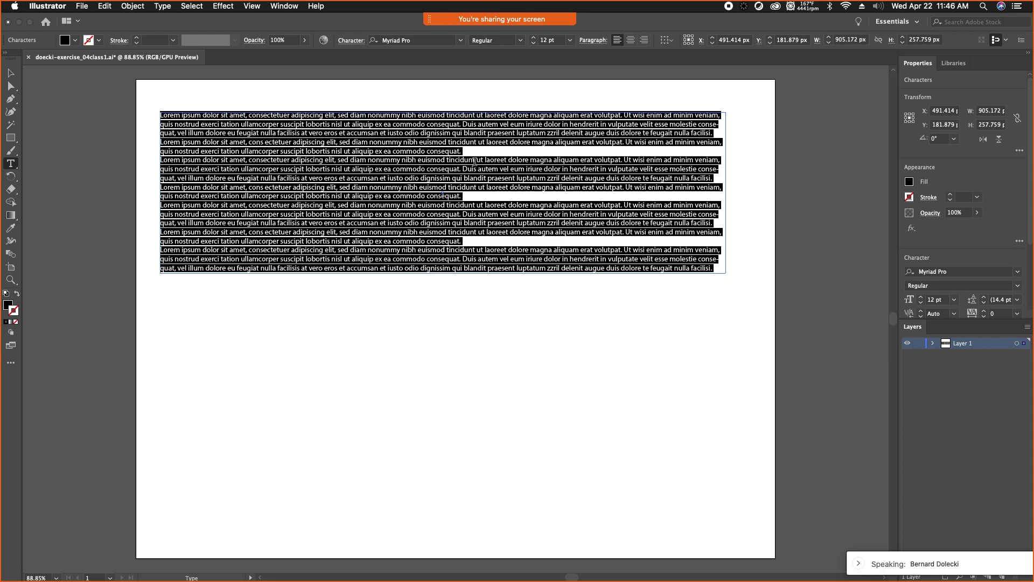
{"action": "type", "text": "farts"}
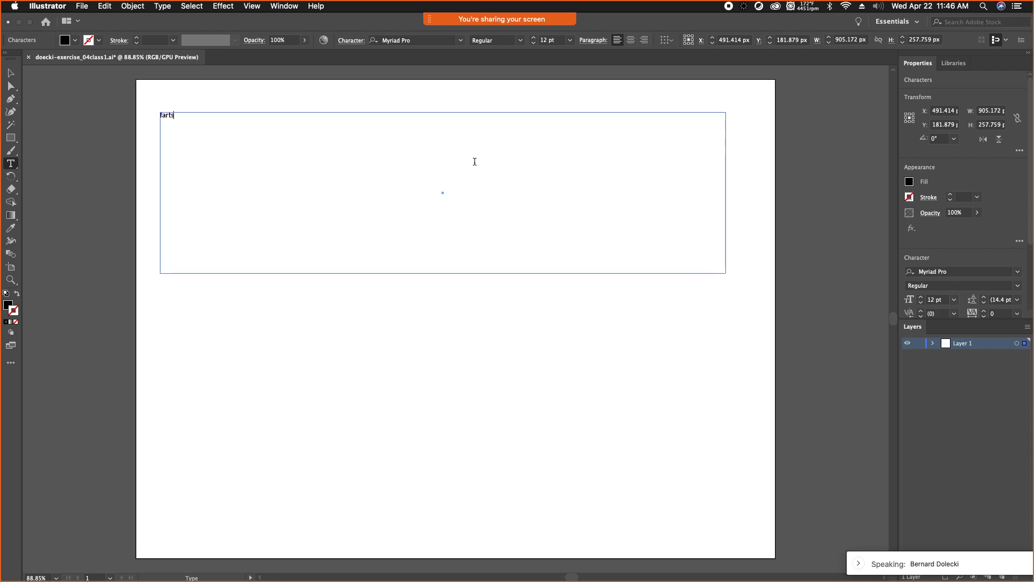
{"action": "key", "text": "super+a"}
Step: Set the selected word's font size to 72 pt, and try a size of 2 pt
{"action": "left_click", "coordinate": [570, 41]}
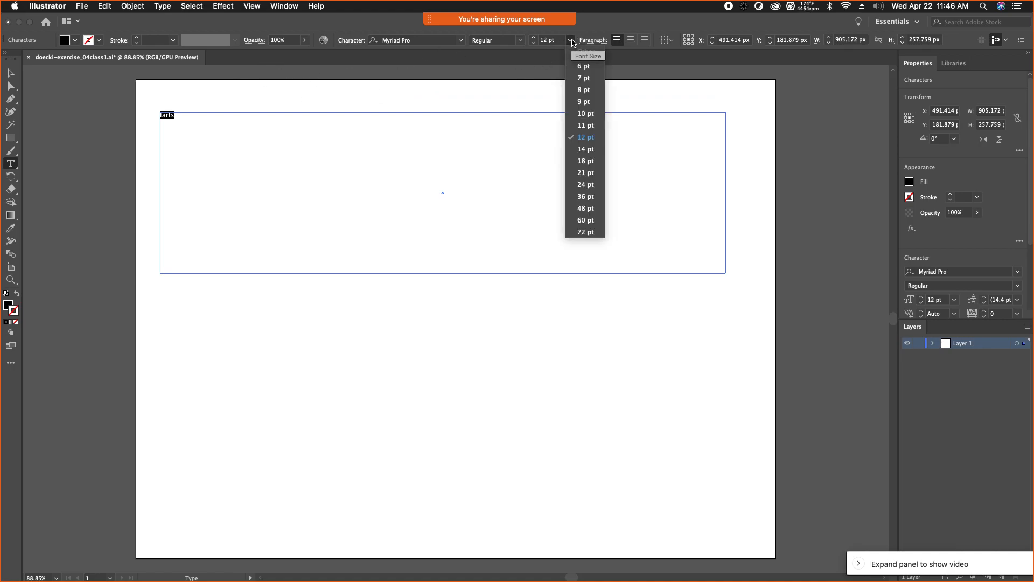
{"action": "left_click", "coordinate": [585, 231]}
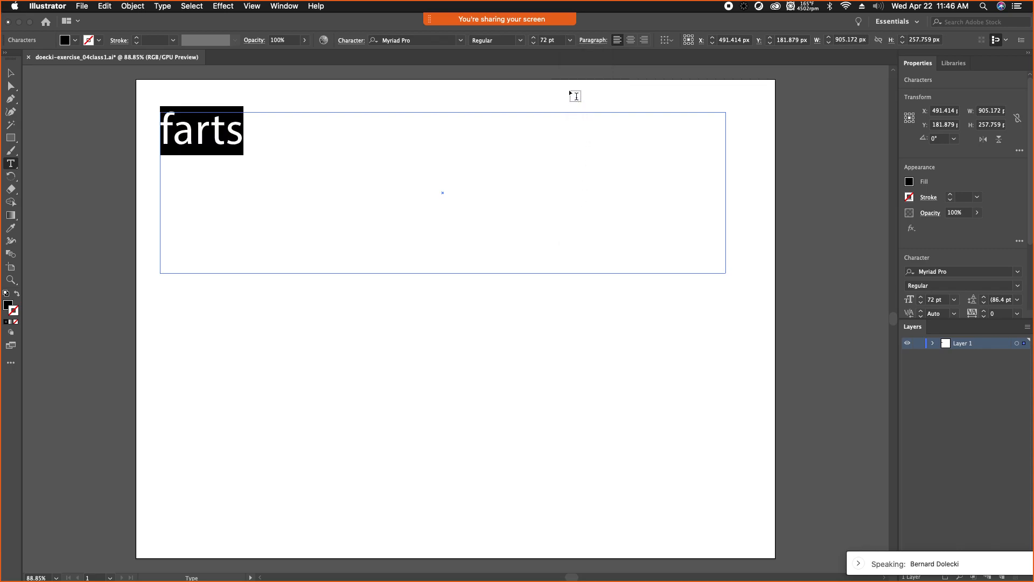
{"action": "left_click", "coordinate": [551, 41]}
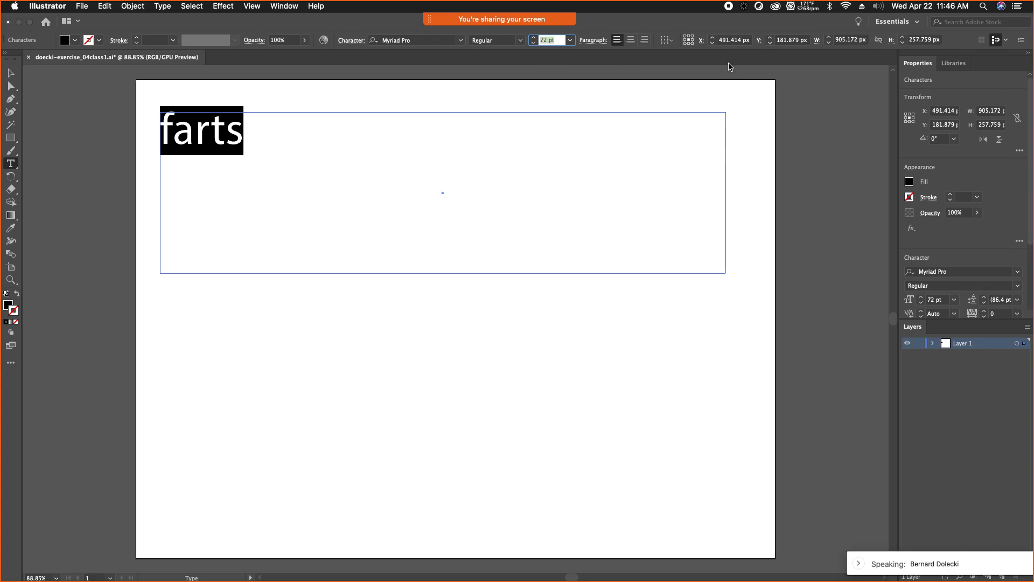
{"action": "type", "text": "2"}
{"action": "left_click", "coordinate": [210, 122]}
{"action": "left_click_drag", "start_coordinate": [237, 131], "coordinate": [128, 102]}
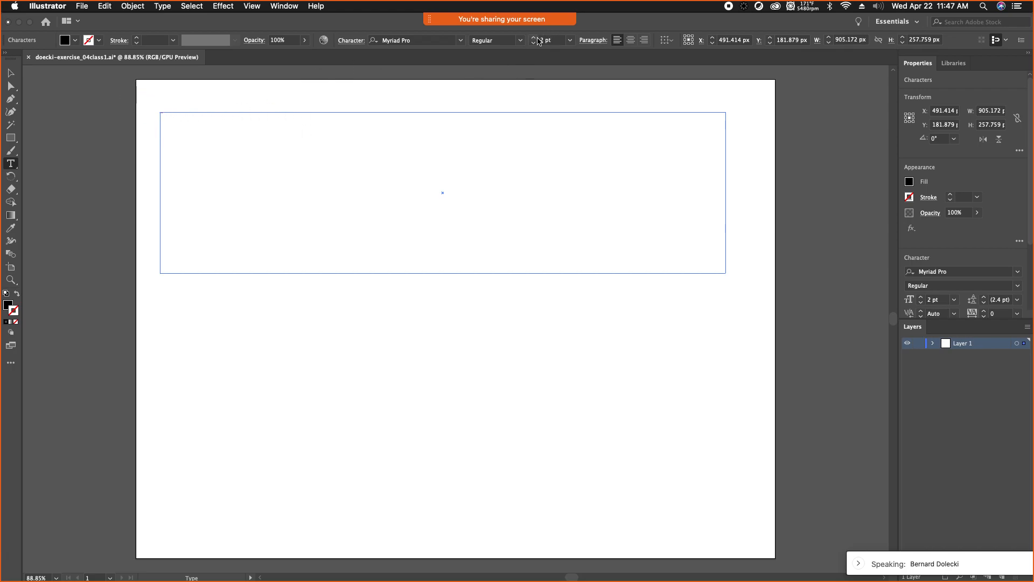
Step: Set the word's font size to 18 pt, reselect the word, and enlarge it to 72 pt
{"action": "left_click", "coordinate": [570, 41]}
{"action": "left_click", "coordinate": [584, 160]}
{"action": "left_click", "coordinate": [205, 123]}
{"action": "left_click_drag", "start_coordinate": [230, 122], "coordinate": [152, 121]}
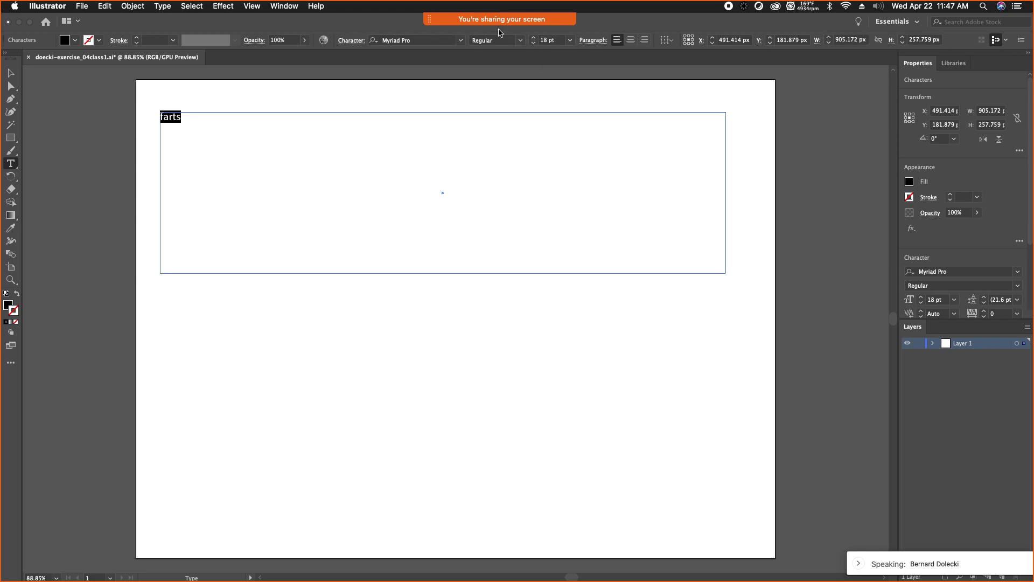
{"action": "left_click", "coordinate": [571, 41]}
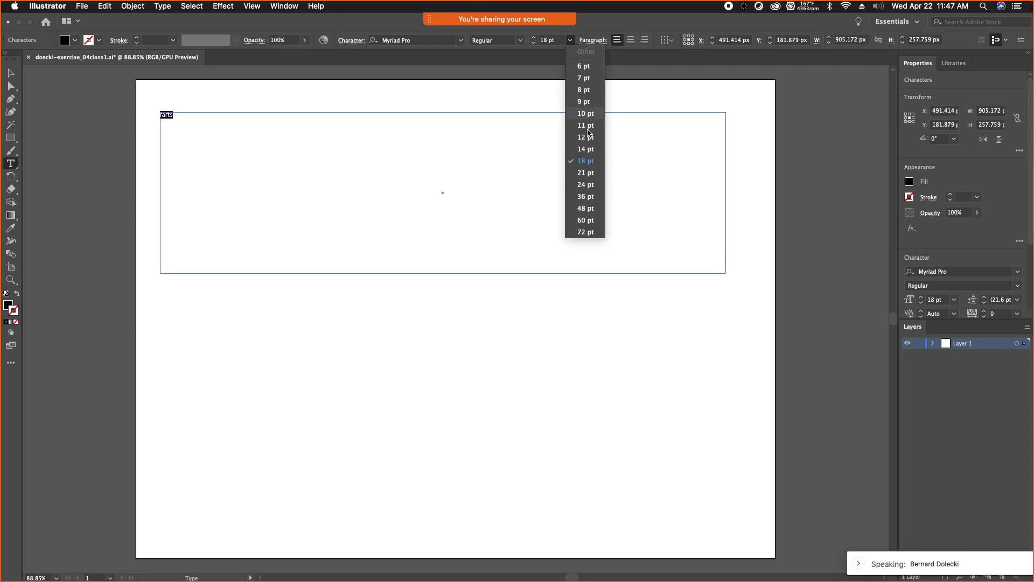
{"action": "left_click", "coordinate": [591, 232]}
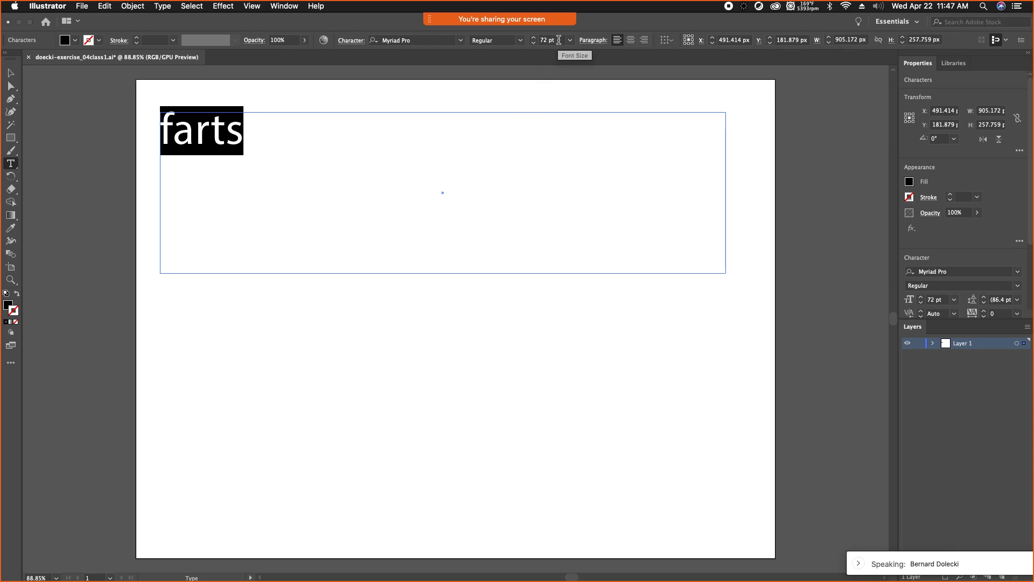
Step: Raise the selected word's font size in 1 pt increments to 102 pt, and finally set it to 300 pt
{"action": "left_click", "coordinate": [535, 38]}
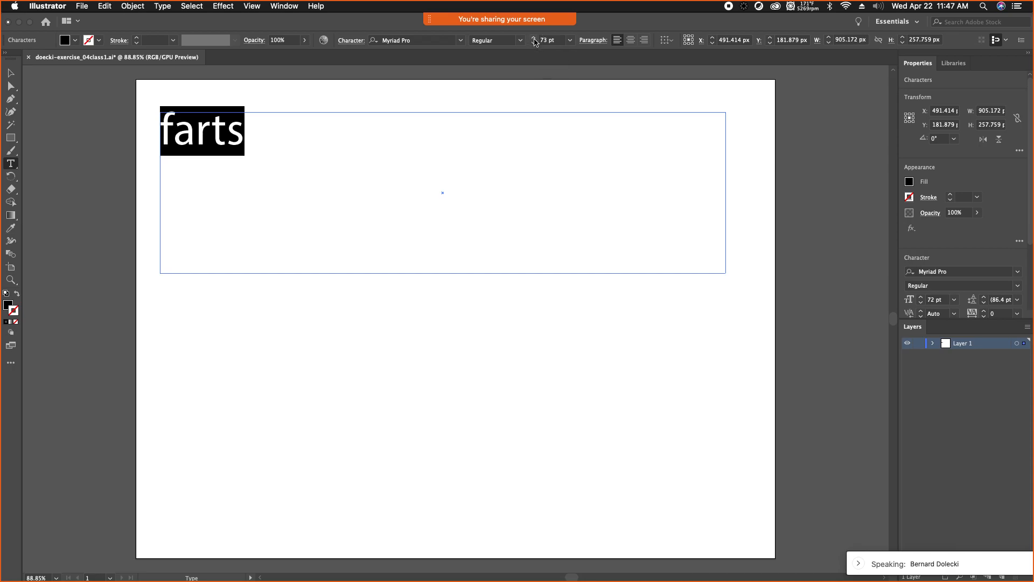
{"action": "left_click", "coordinate": [535, 38]}
{"action": "left_click", "coordinate": [535, 38]}
{"action": "left_click", "coordinate": [534, 38]}
{"action": "left_click", "coordinate": [535, 38]}
{"action": "left_click", "coordinate": [558, 41]}
{"action": "key", "text": "Up"}
{"action": "key", "text": "Up"}
{"action": "key", "text": "Up"}
{"action": "key", "text": "Up"}
{"action": "key", "text": "Up"}
{"action": "key", "text": "Up"}
{"action": "key", "text": "Up"}
{"action": "key", "text": "Up"}
{"action": "key", "text": "Down"}
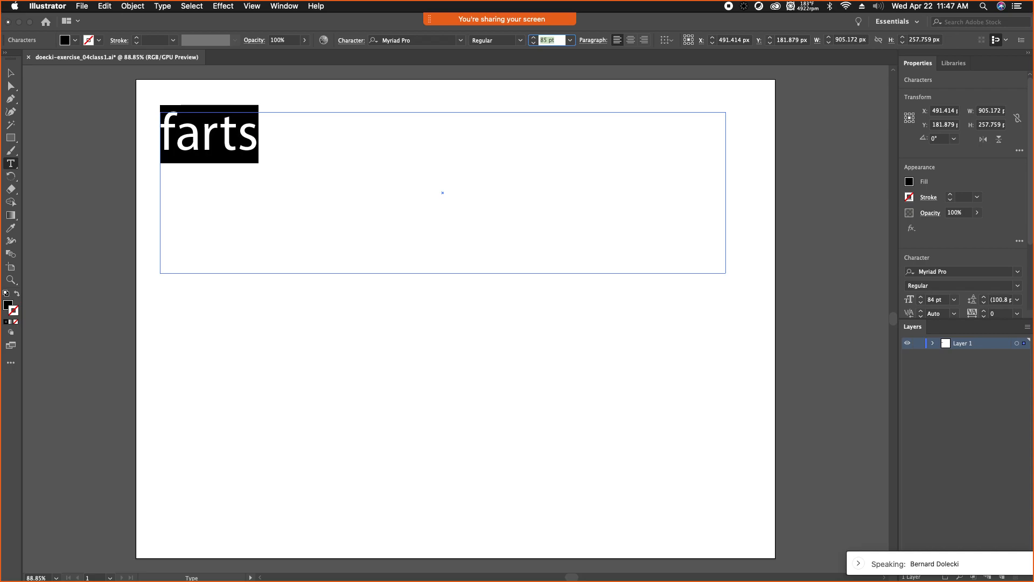
{"action": "key", "text": "Up"}
{"action": "key", "text": "Up"}
{"action": "key", "text": "Up"}
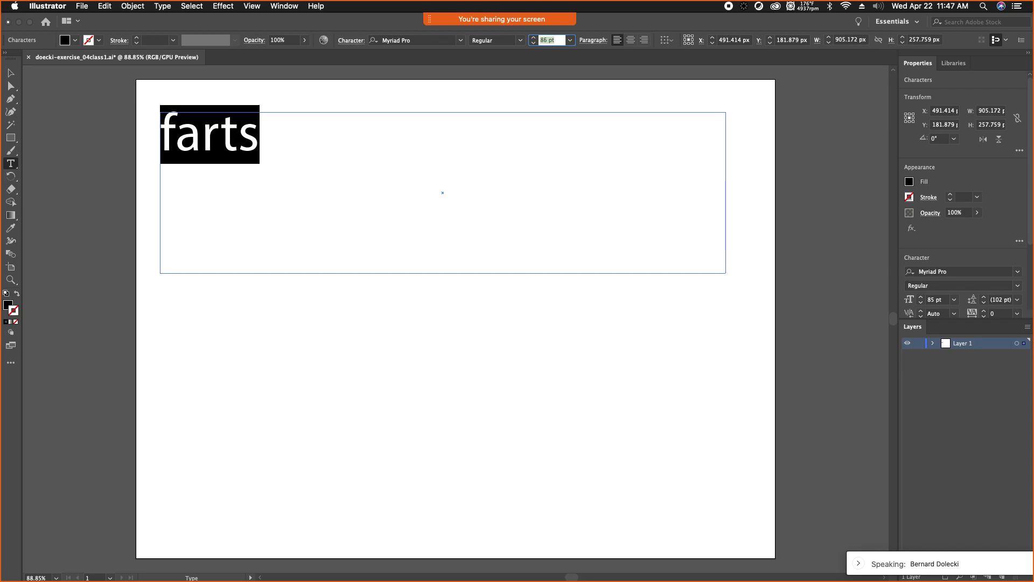
{"action": "key", "text": "Up"}
{"action": "key", "text": "Up"}
{"action": "key", "text": "Up"}
{"action": "key", "text": "Up"}
{"action": "key", "text": "Up"}
{"action": "key", "text": "Up"}
{"action": "key", "text": "Up"}
{"action": "key", "text": "Up"}
{"action": "key", "text": "Up"}
{"action": "key", "text": "Up"}
{"action": "key", "text": "Up"}
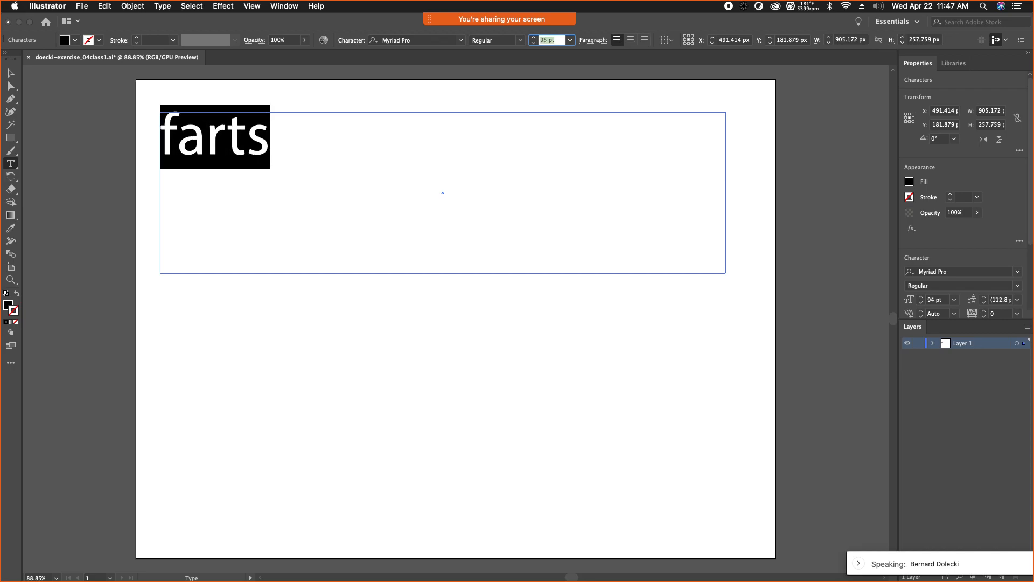
{"action": "key", "text": "Up"}
{"action": "key", "text": "Up"}
{"action": "key", "text": "Up"}
{"action": "key", "text": "Up"}
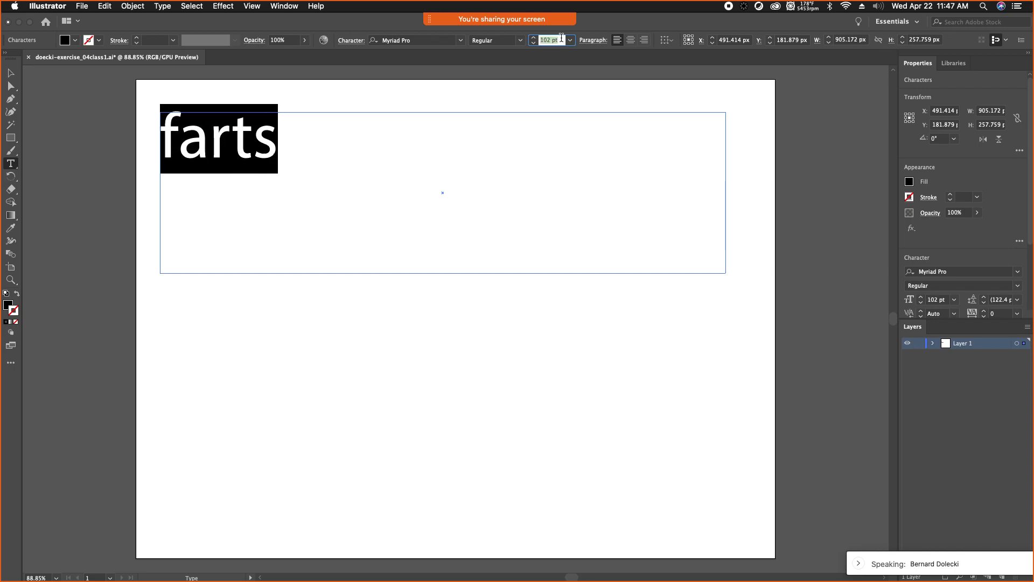
{"action": "type", "text": "300"}
{"action": "key", "text": "Return"}
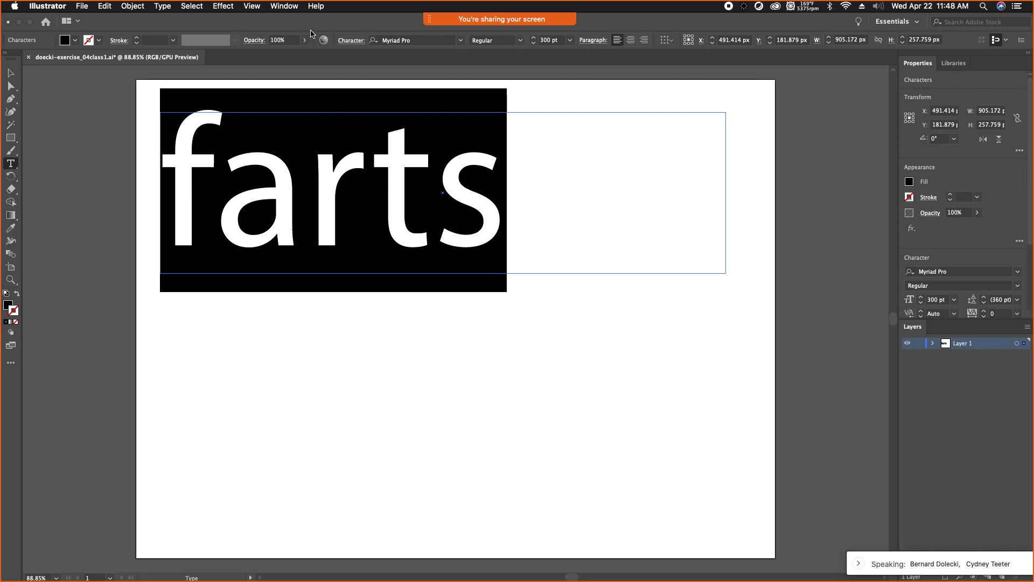
Step: Show the floating Character panel for the selected word
{"action": "left_click", "coordinate": [277, 7]}
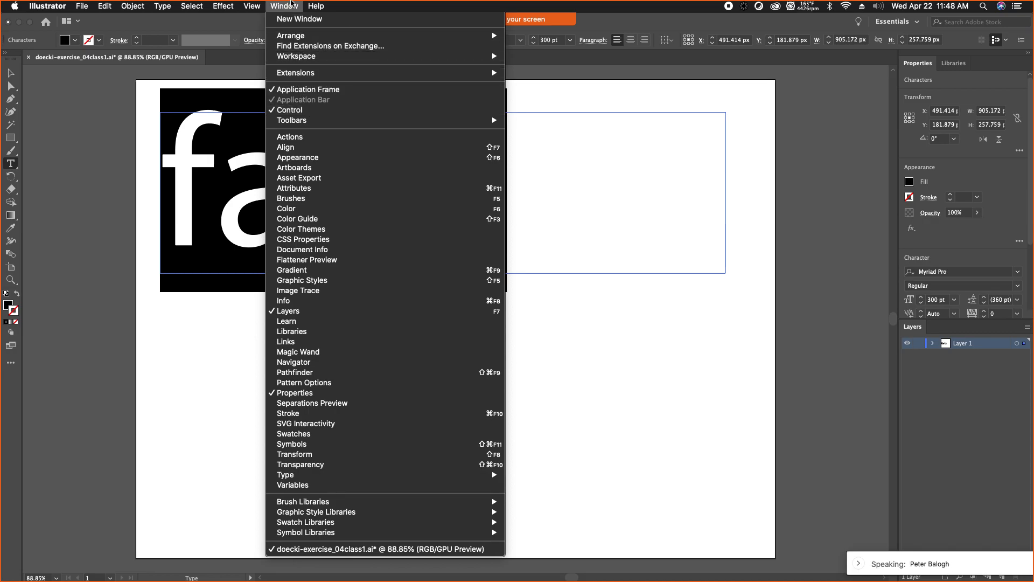
{"action": "left_click", "coordinate": [293, 5]}
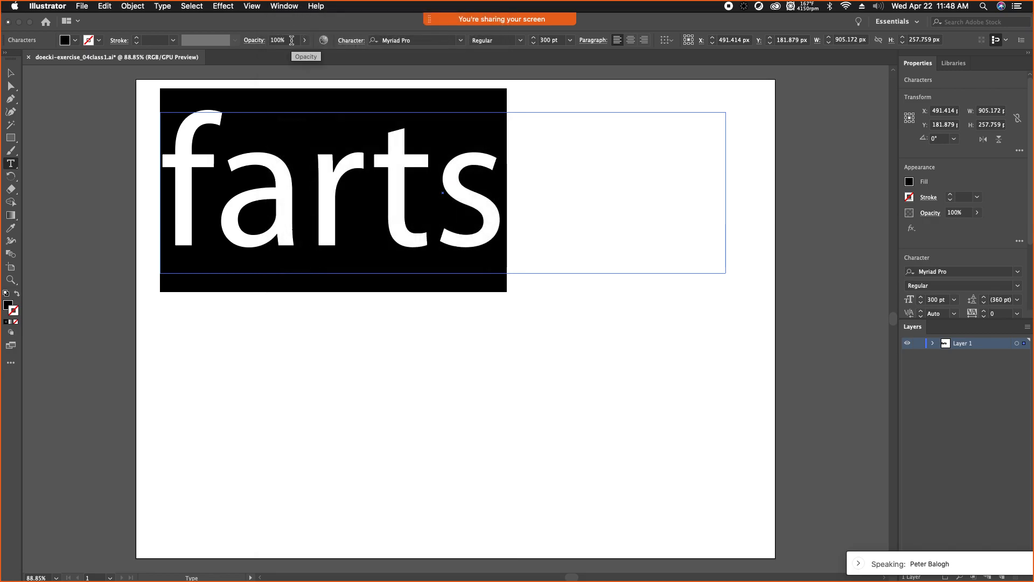
{"action": "left_click", "coordinate": [285, 4]}
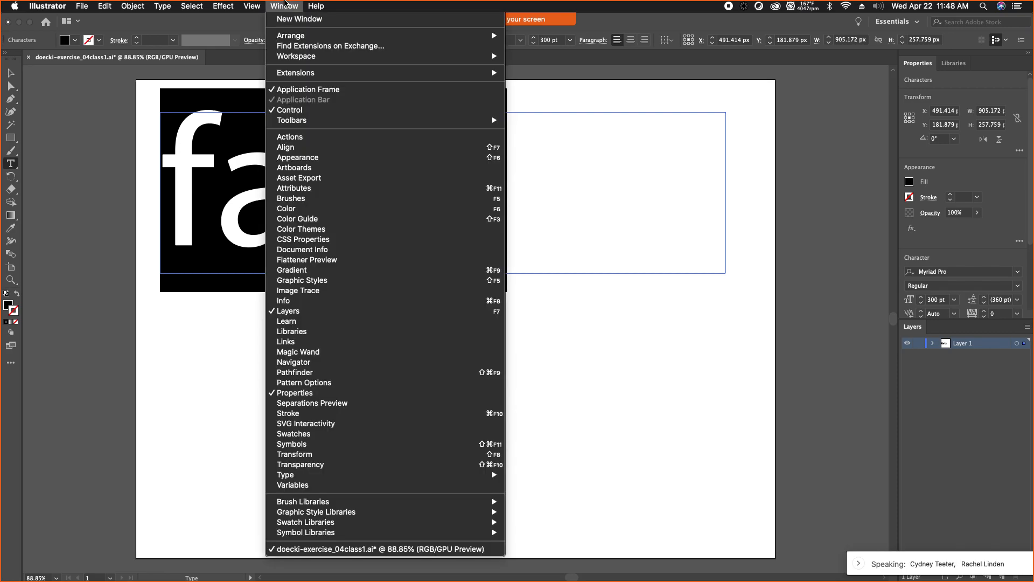
{"action": "key", "text": "t"}
{"action": "key", "text": "y"}
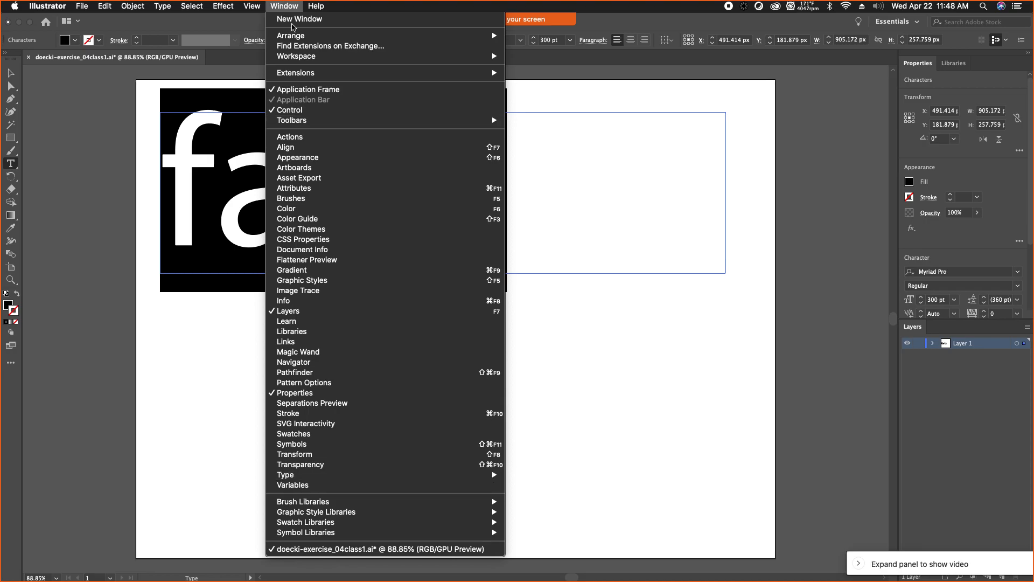
{"action": "mouse_move", "coordinate": [370, 474]}
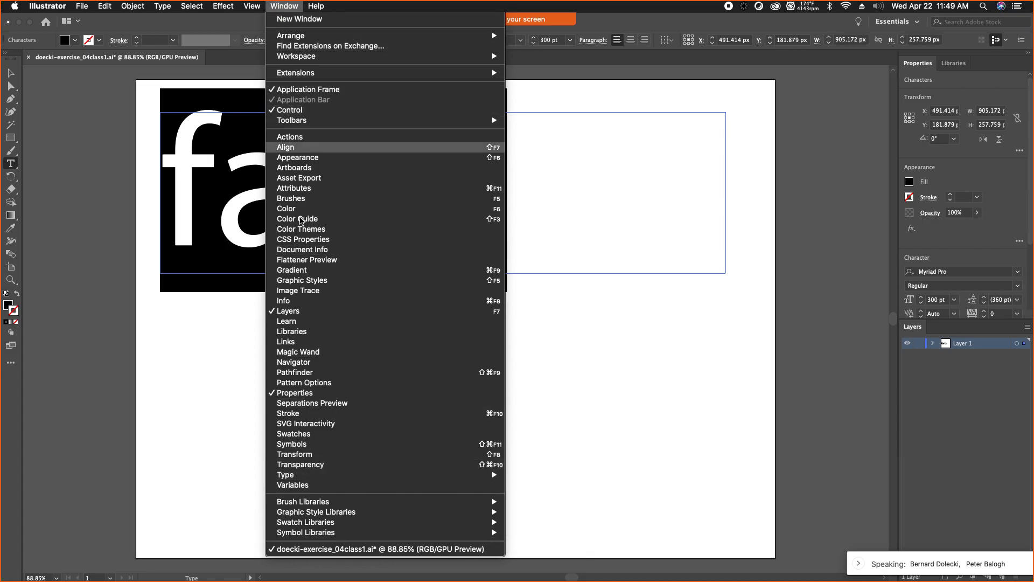
{"action": "mouse_move", "coordinate": [300, 477]}
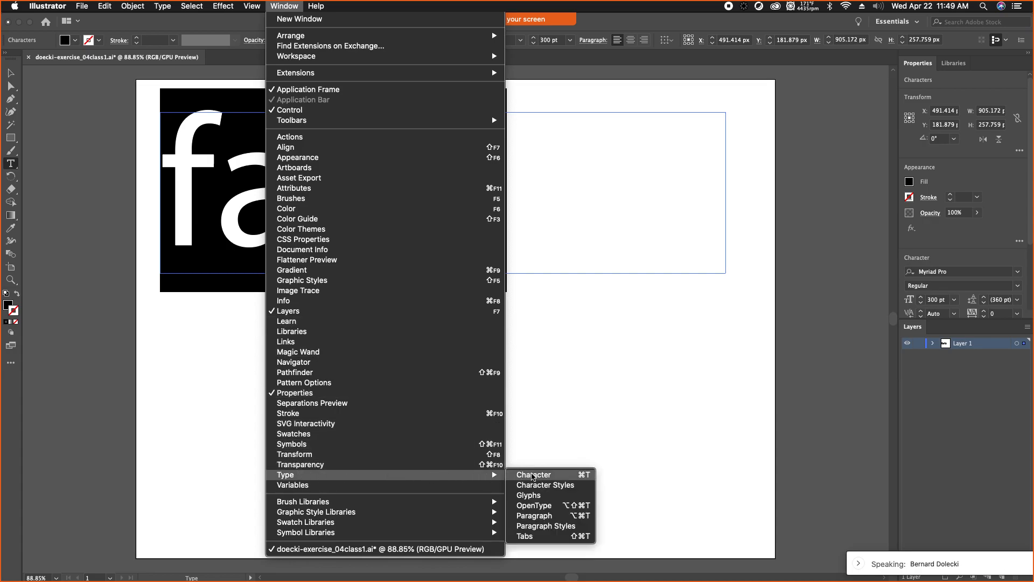
{"action": "left_click", "coordinate": [532, 475]}
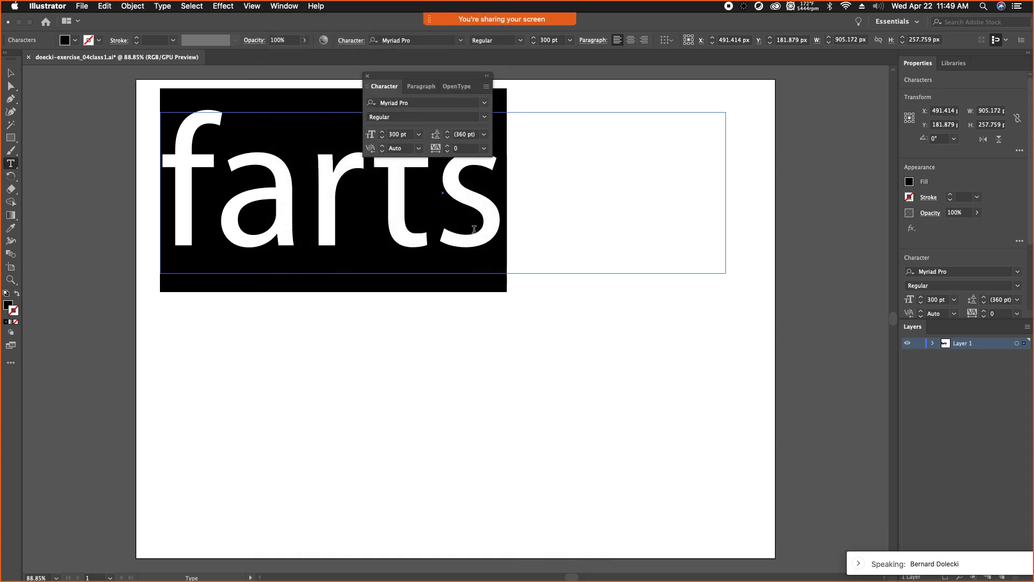
Step: Dock the Character panel alongside Properties and Libraries, and show the Color panel docked between Character and Layers
{"action": "left_click_drag", "start_coordinate": [383, 82], "coordinate": [910, 59]}
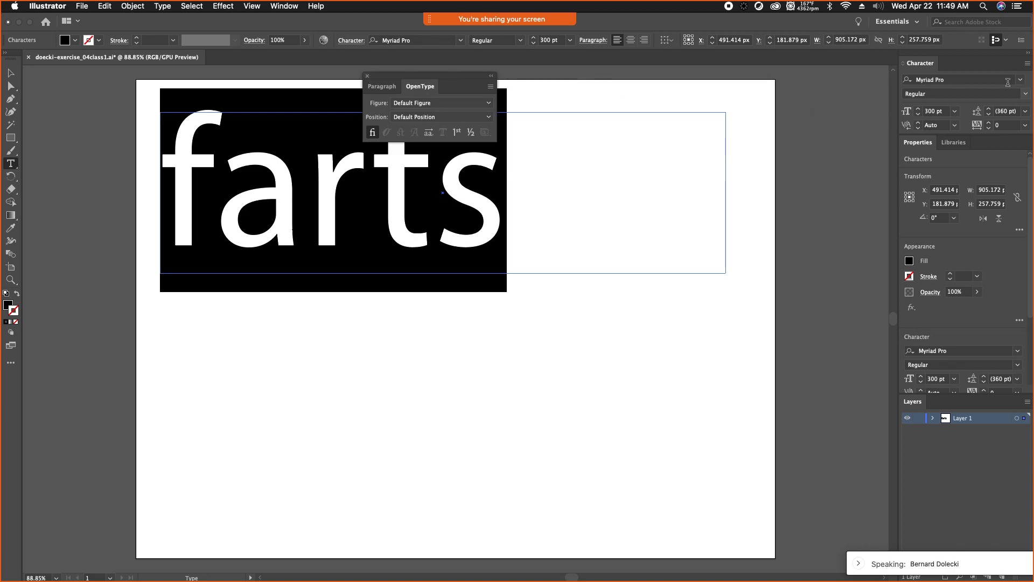
{"action": "left_click_drag", "start_coordinate": [920, 63], "coordinate": [920, 148]}
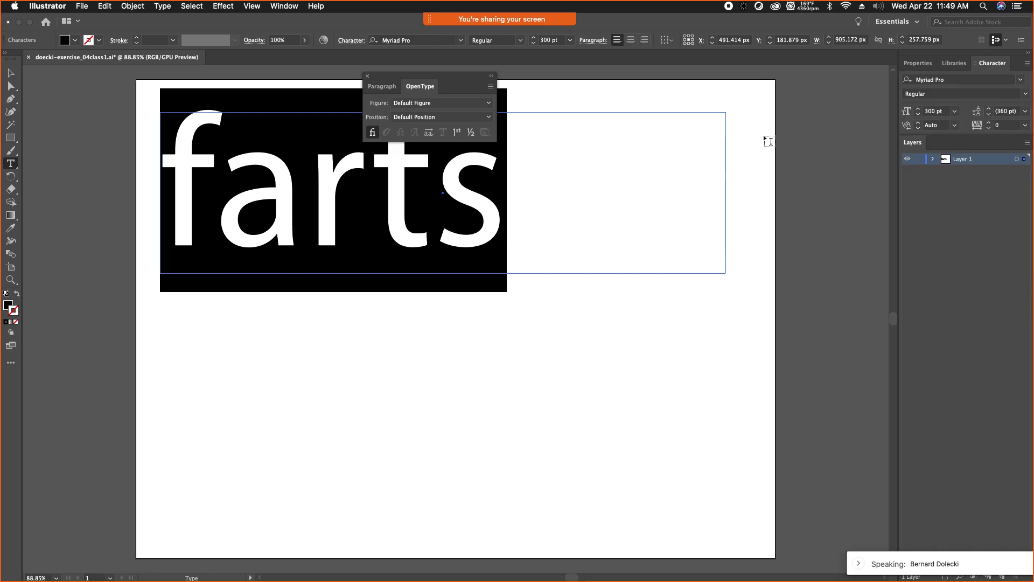
{"action": "left_click", "coordinate": [284, 6]}
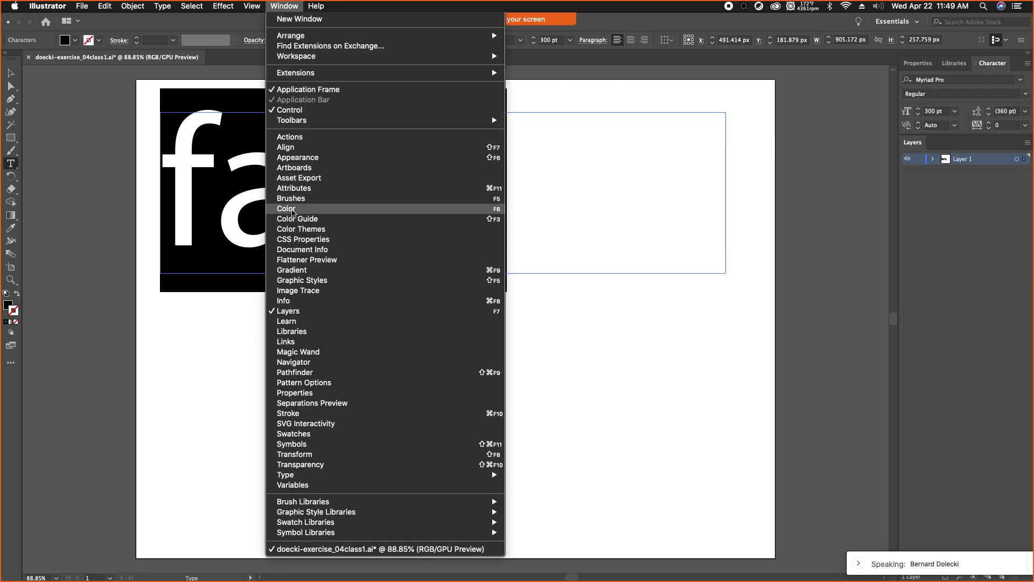
{"action": "left_click", "coordinate": [293, 210]}
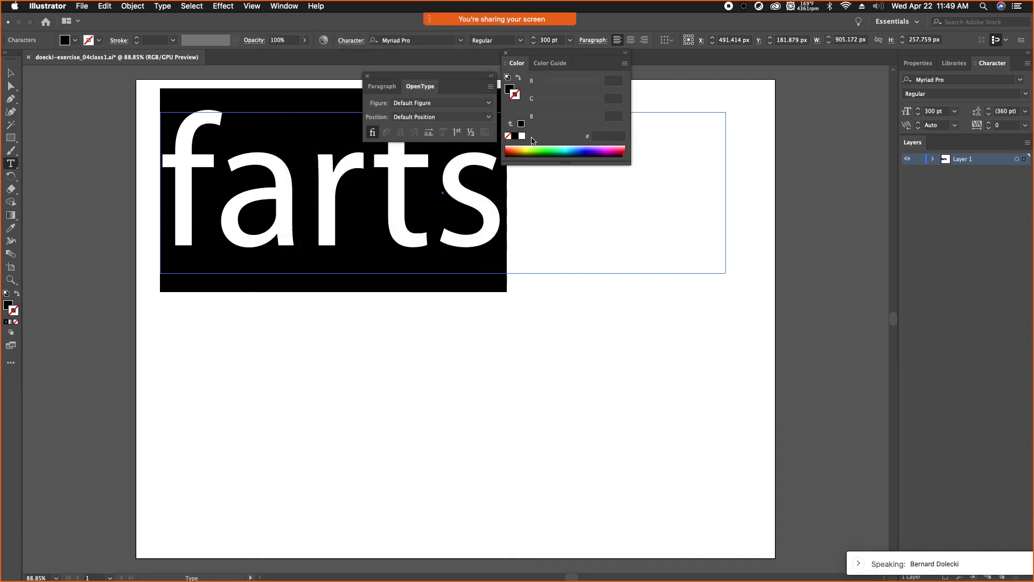
{"action": "left_click_drag", "start_coordinate": [518, 65], "coordinate": [925, 139]}
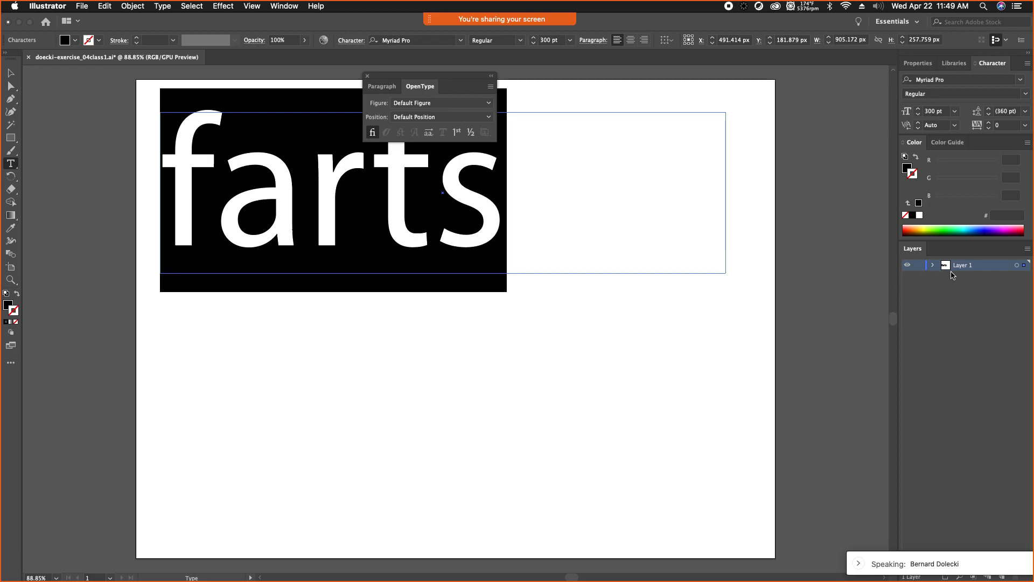
Step: Close the floating panel group that holds Paragraph and OpenType
{"action": "left_click", "coordinate": [392, 74]}
{"action": "left_click", "coordinate": [382, 86]}
{"action": "left_click", "coordinate": [368, 76]}
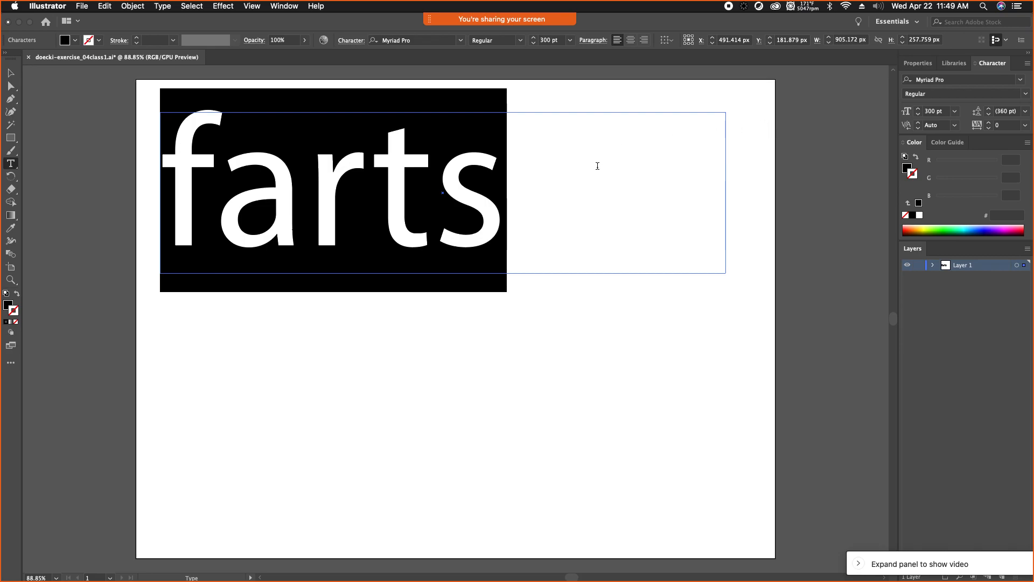
Step: Show the floating Paragraph panel and look over the Character panel's additional options
{"action": "left_click", "coordinate": [296, 6]}
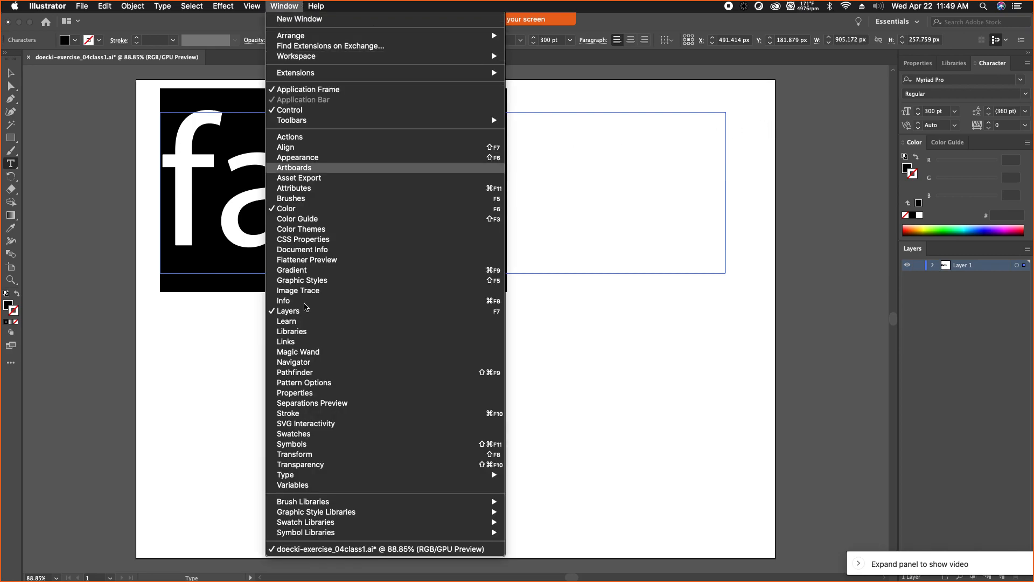
{"action": "mouse_move", "coordinate": [353, 474]}
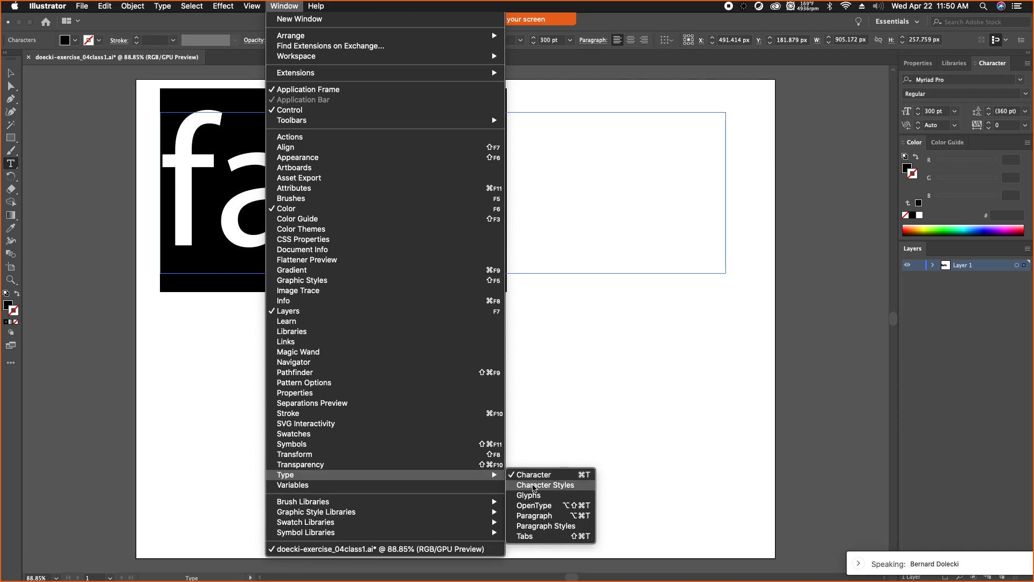
{"action": "left_click", "coordinate": [539, 516]}
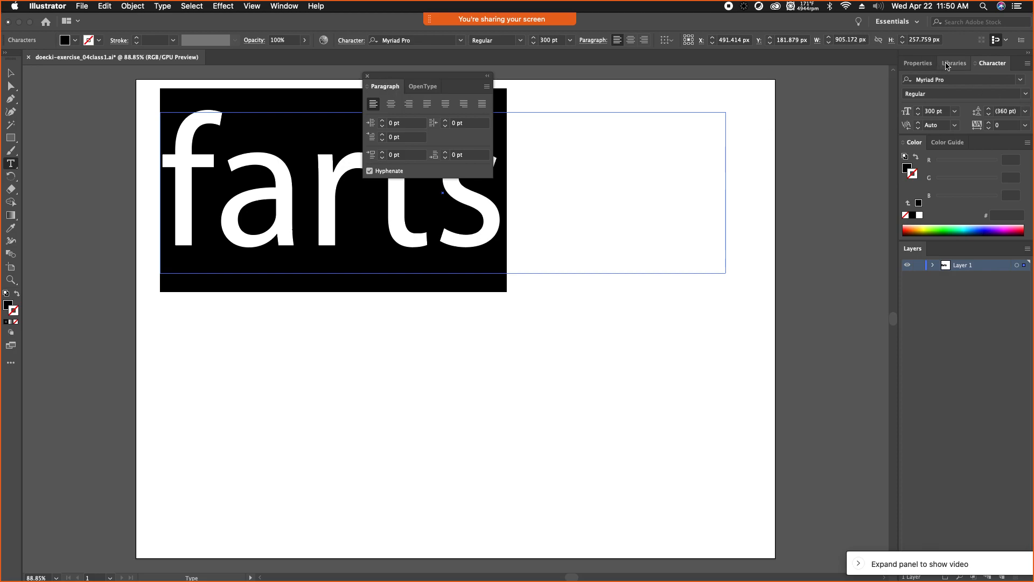
{"action": "left_click", "coordinate": [1028, 63]}
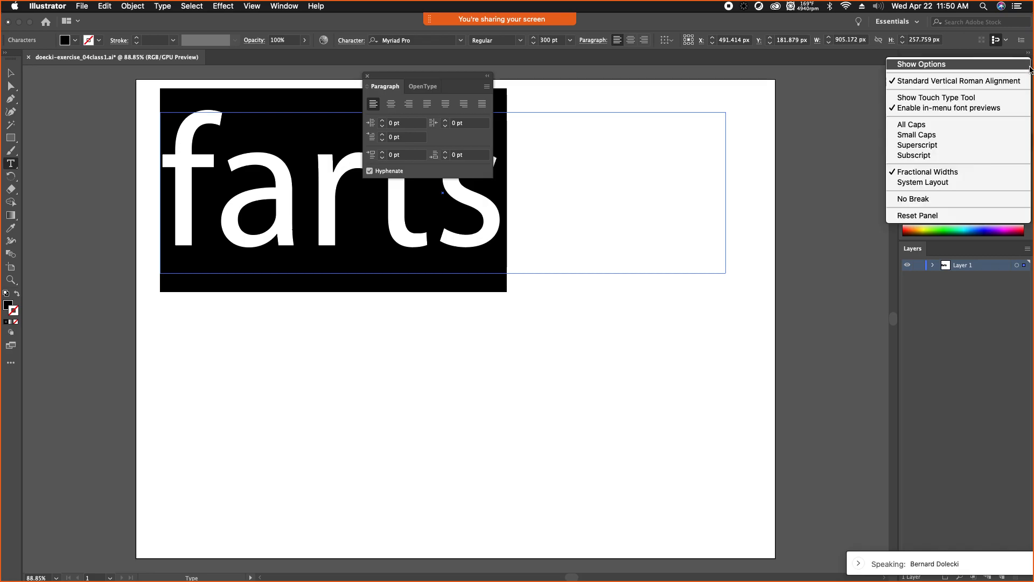
{"action": "left_click", "coordinate": [799, 166]}
Step: Bring up the Paragraph Styles and Character Styles panels and close them again
{"action": "left_click", "coordinate": [271, 4]}
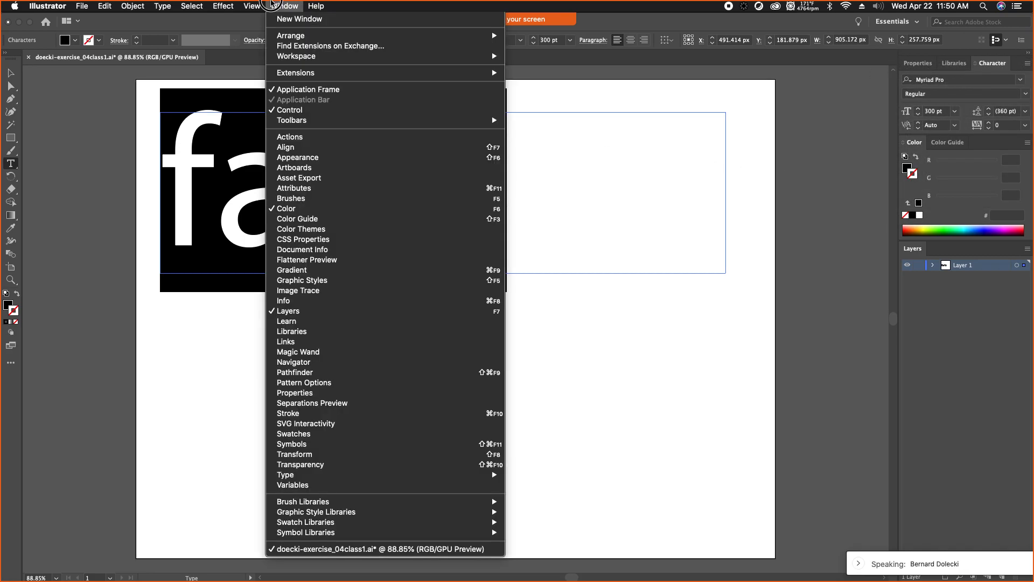
{"action": "mouse_move", "coordinate": [383, 479]}
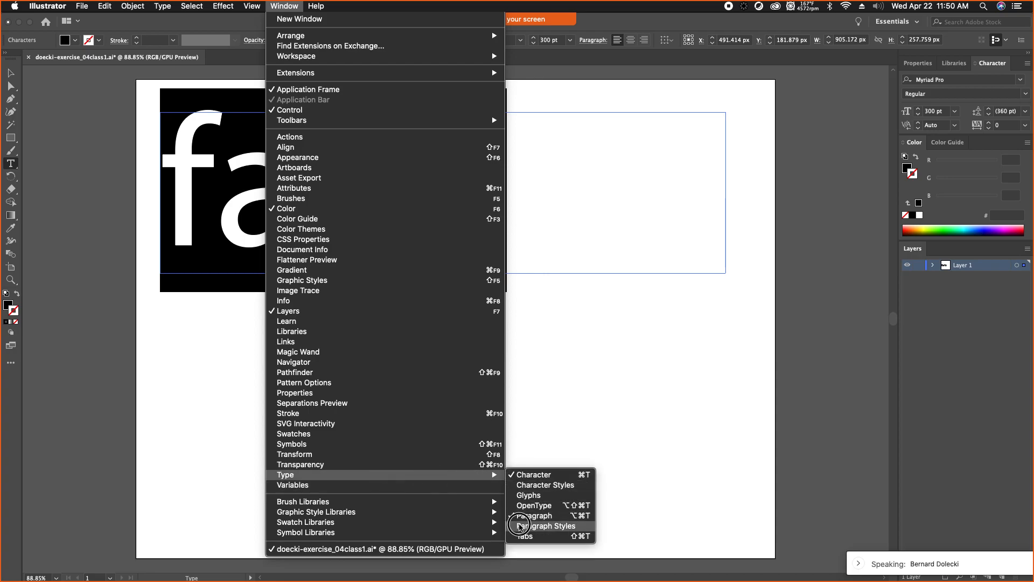
{"action": "left_click", "coordinate": [526, 526]}
{"action": "left_click", "coordinate": [397, 183]}
{"action": "left_click", "coordinate": [383, 172]}
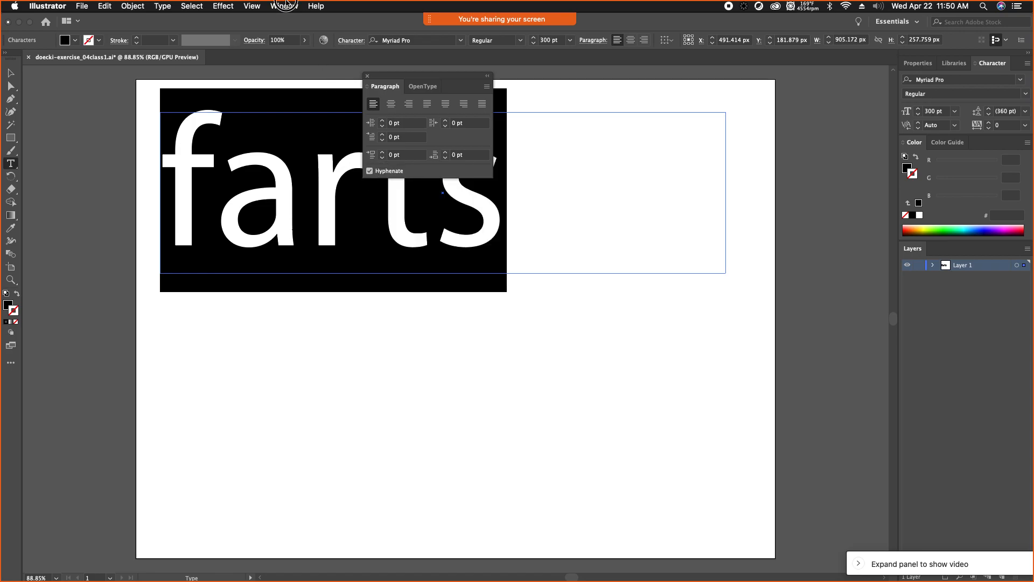
{"action": "left_click", "coordinate": [284, 6]}
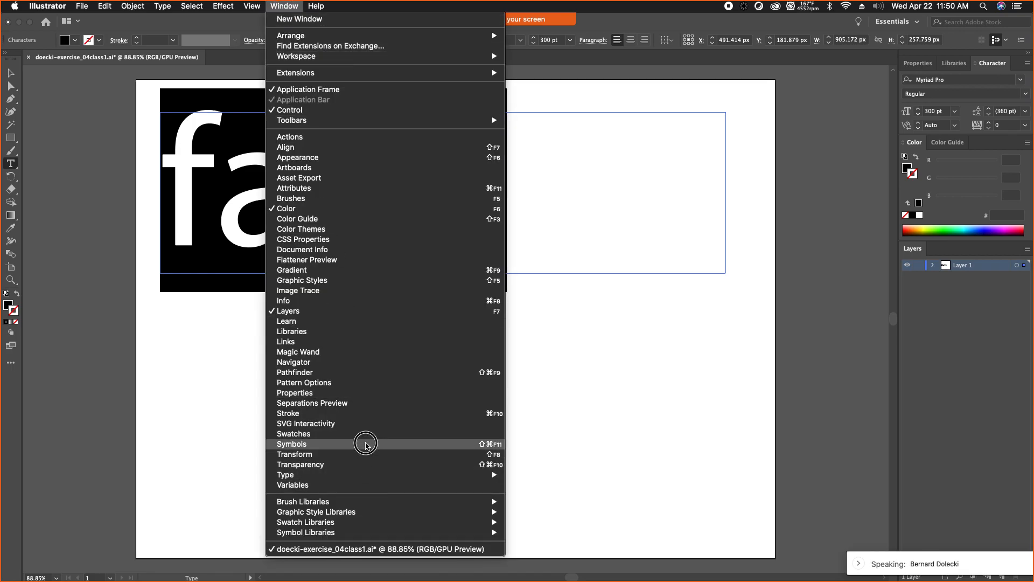
{"action": "mouse_move", "coordinate": [363, 473]}
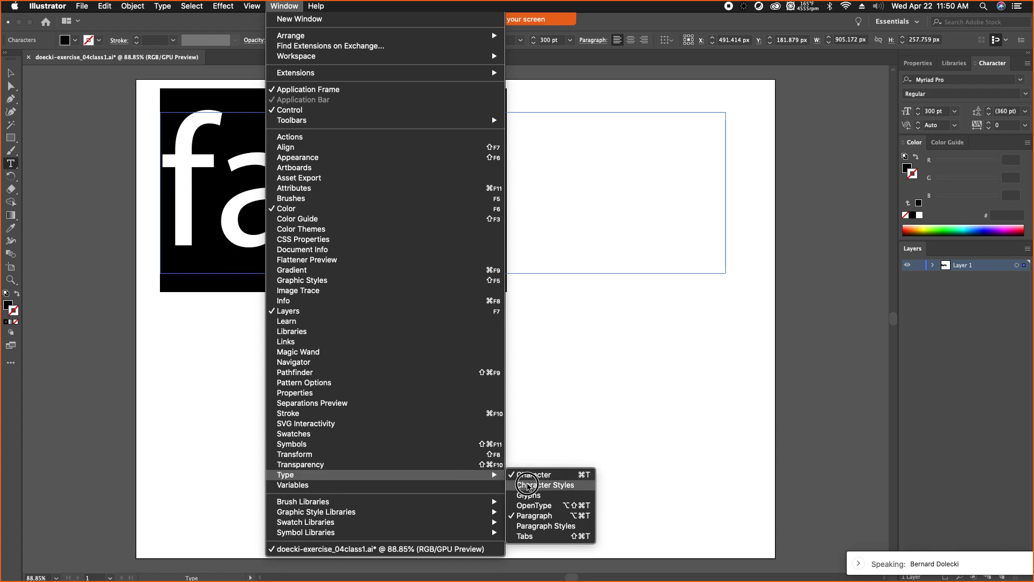
{"action": "left_click", "coordinate": [541, 485]}
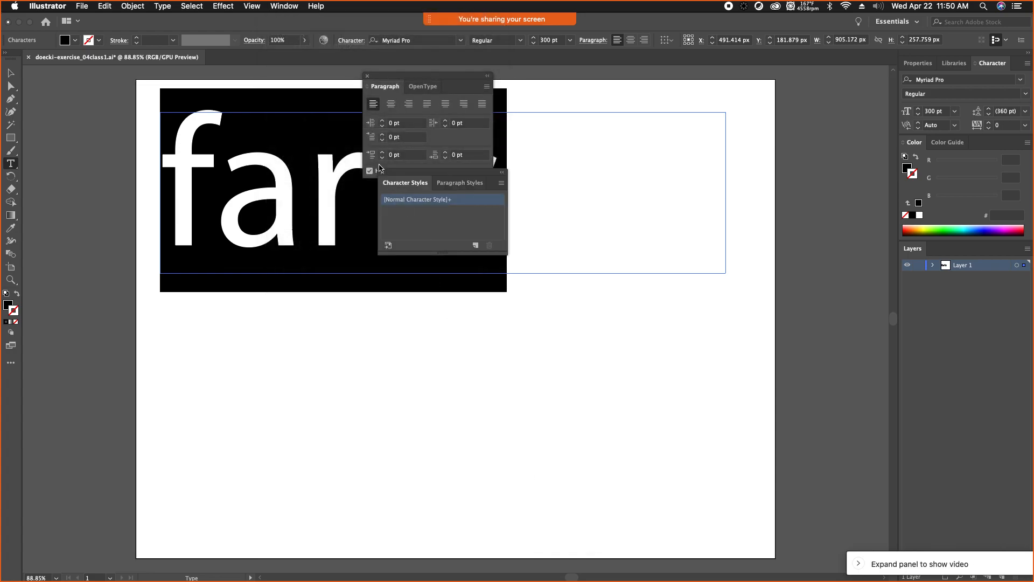
{"action": "left_click", "coordinate": [383, 172]}
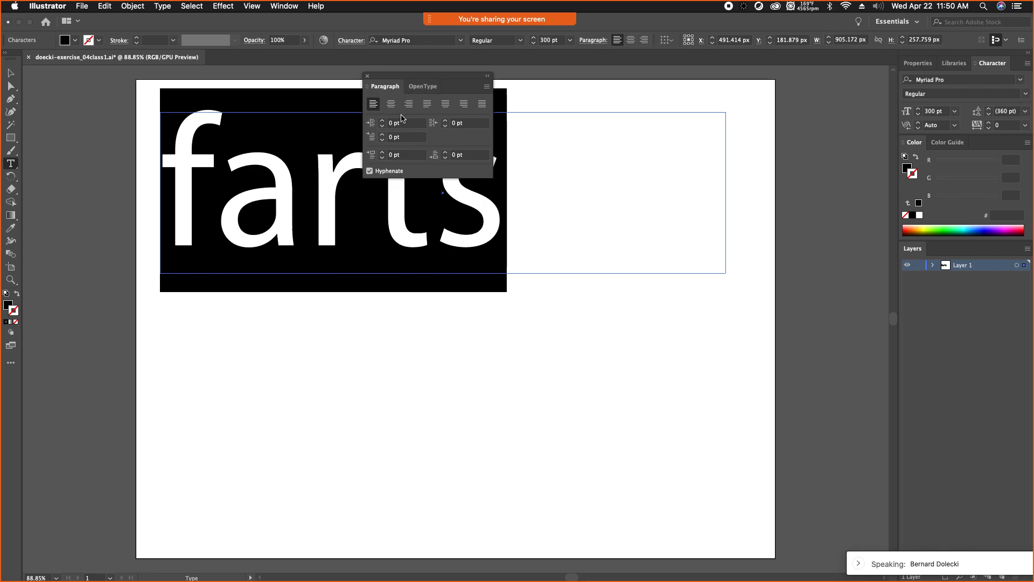
Step: Compare the docked Character panel with the Character palette pictured on the exercise_04 web page
{"action": "key", "text": "ctrl+Up"}
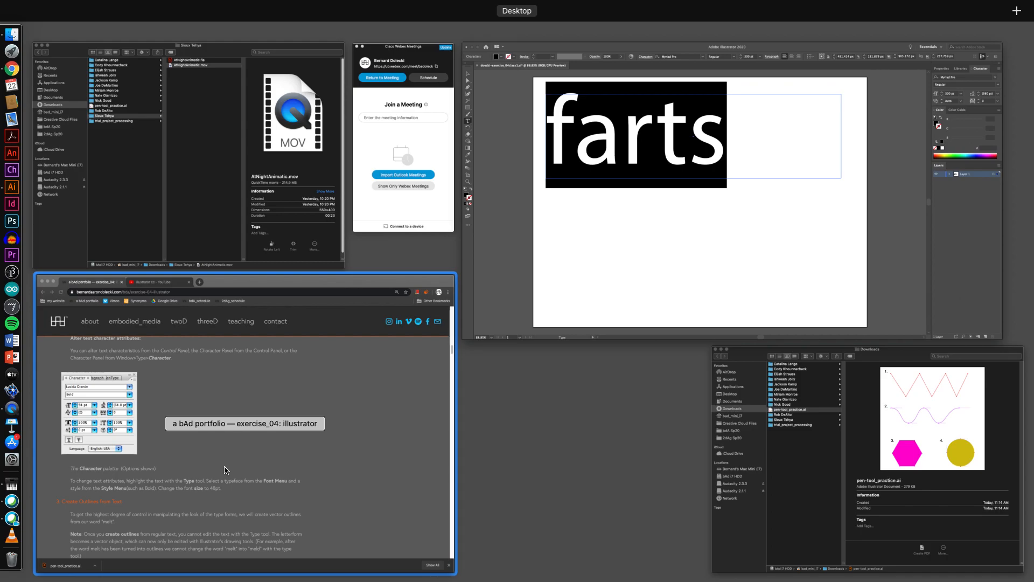
{"action": "left_click", "coordinate": [615, 220]}
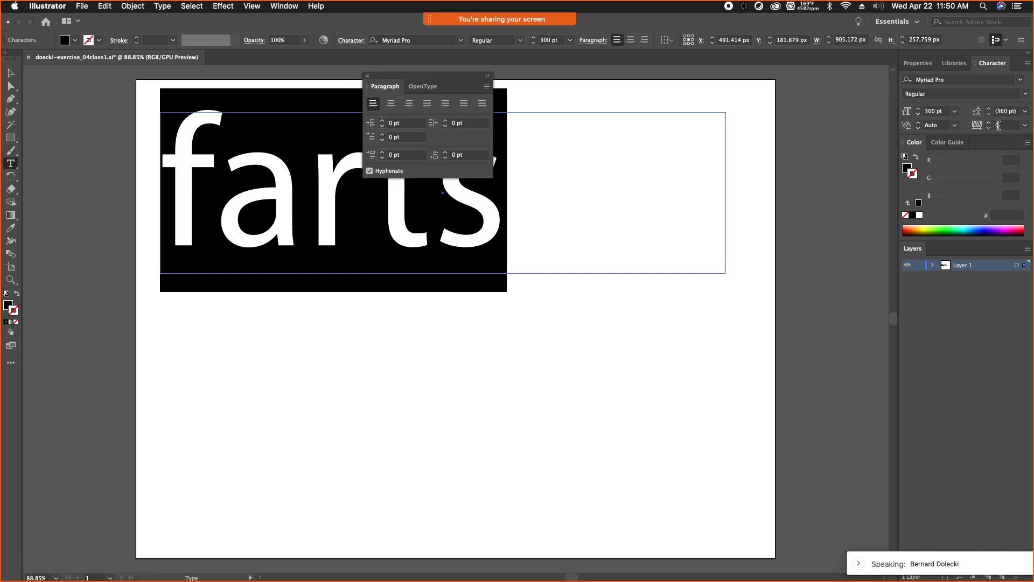
{"action": "key", "text": "ctrl+Up"}
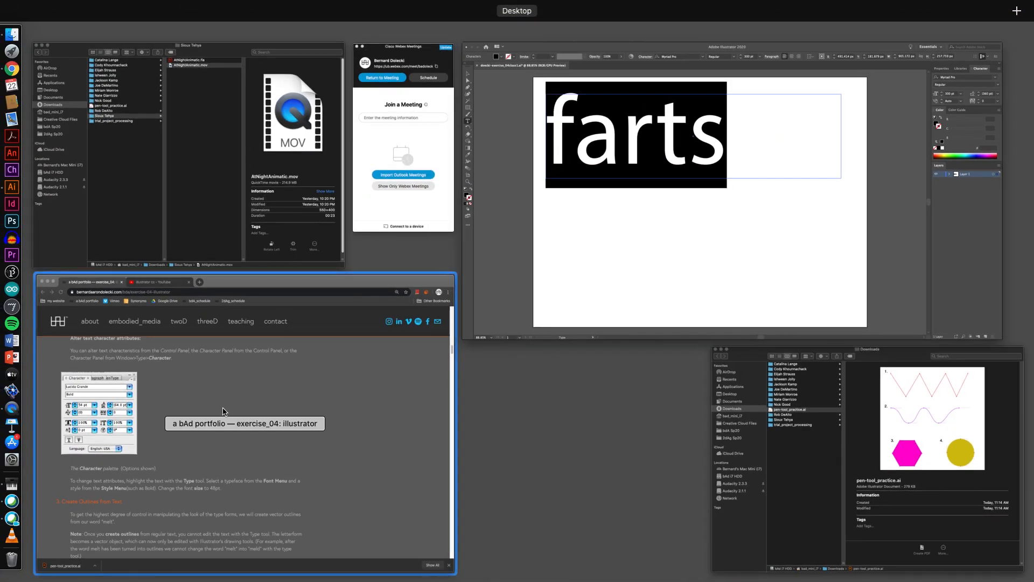
{"action": "left_click", "coordinate": [914, 193]}
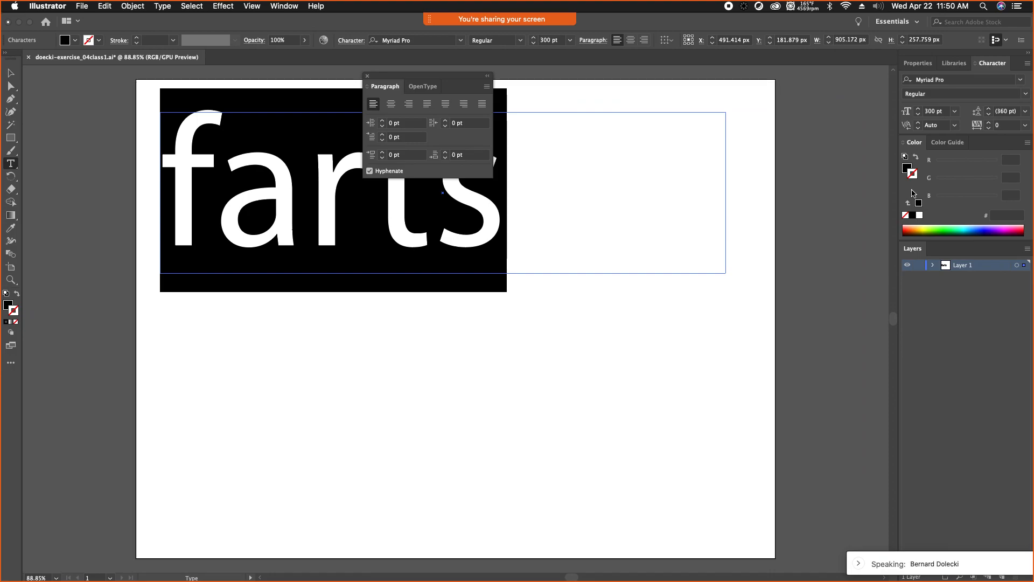
{"action": "key", "text": "ctrl+Up"}
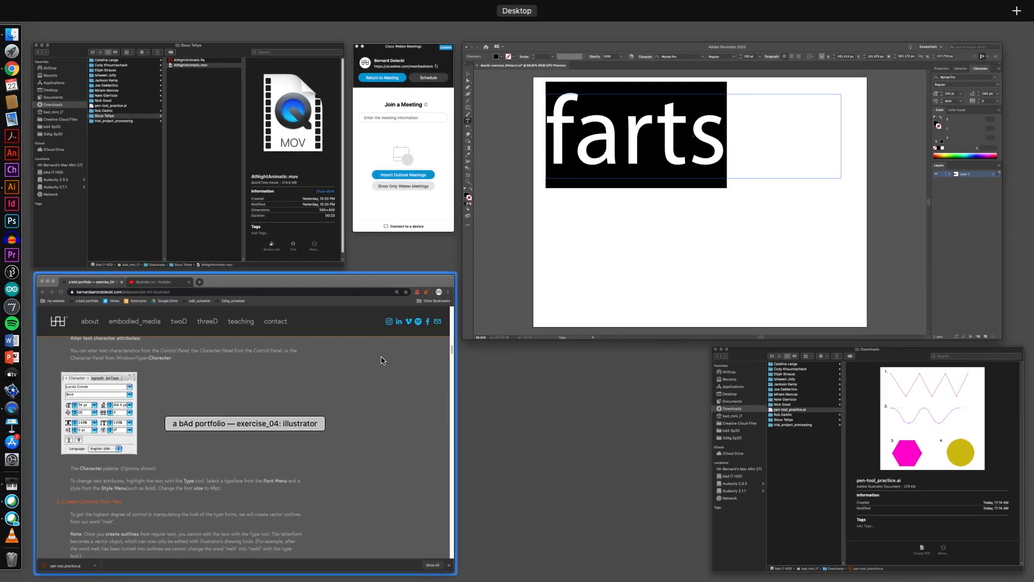
{"action": "left_click", "coordinate": [698, 247]}
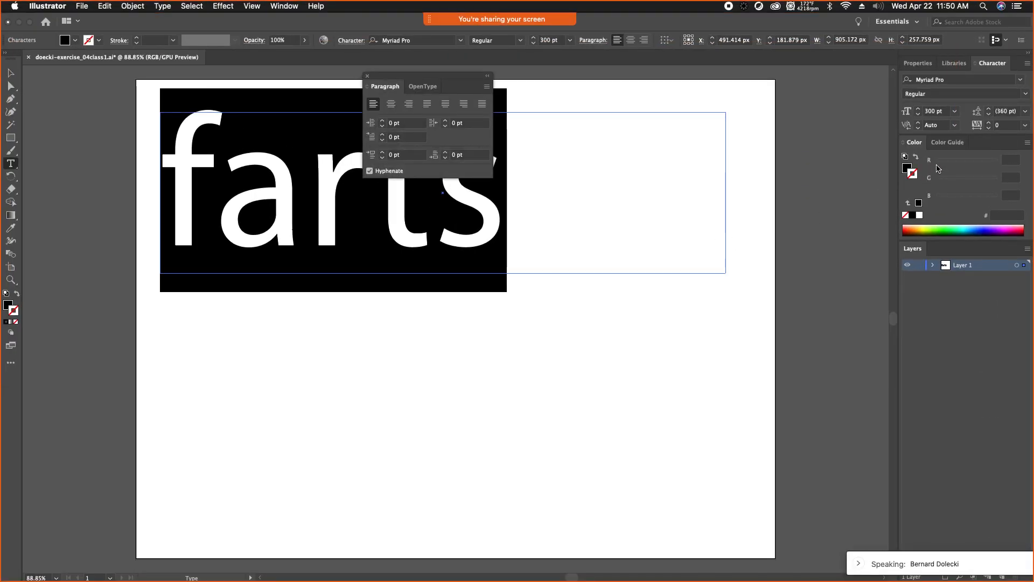
{"action": "key", "text": "ctrl+Up"}
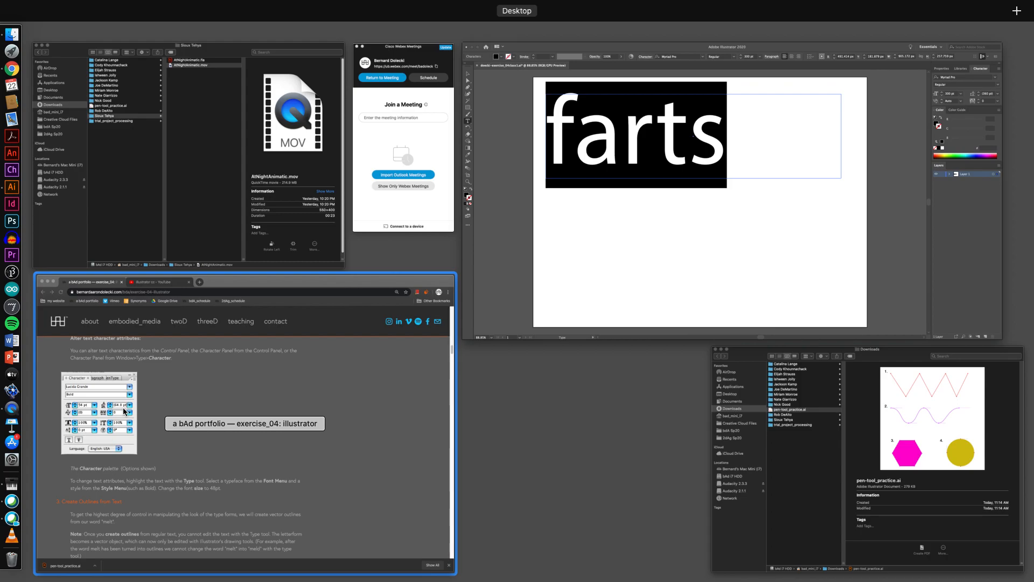
{"action": "left_click", "coordinate": [610, 312]}
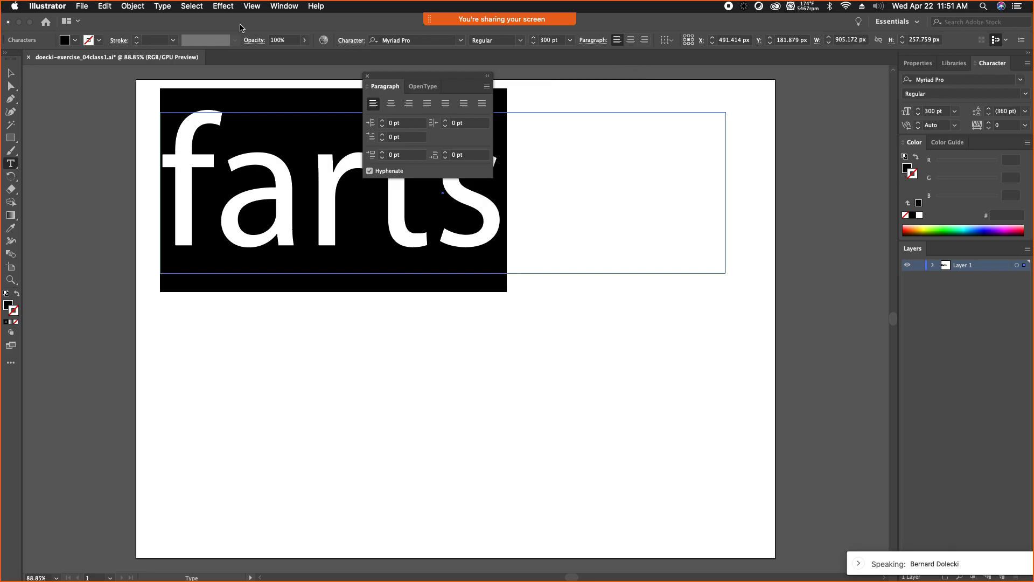
Step: Move the floating Paragraph panel off the word to sit beside the docked panels
{"action": "left_click", "coordinate": [284, 6]}
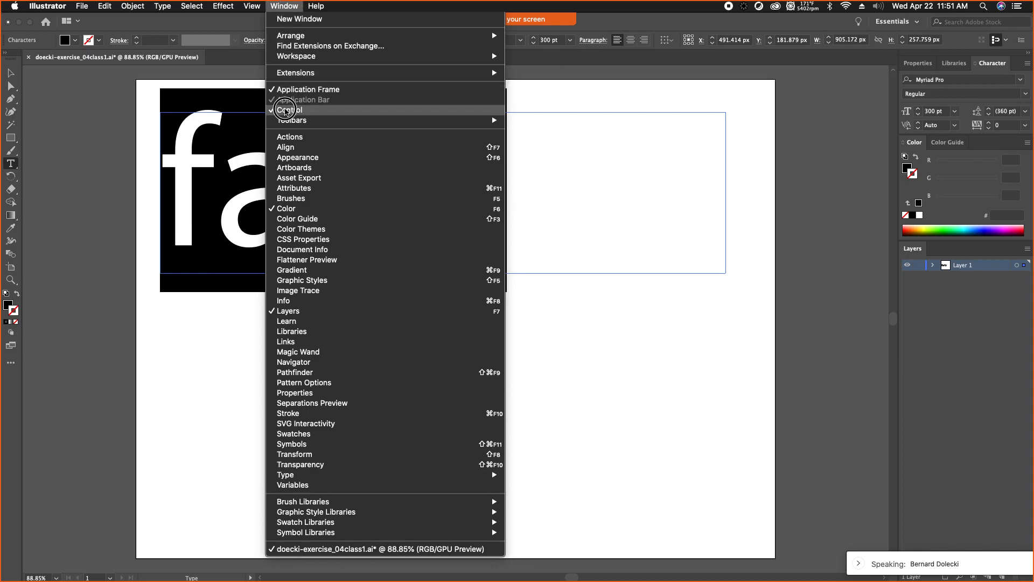
{"action": "left_click", "coordinate": [286, 6]}
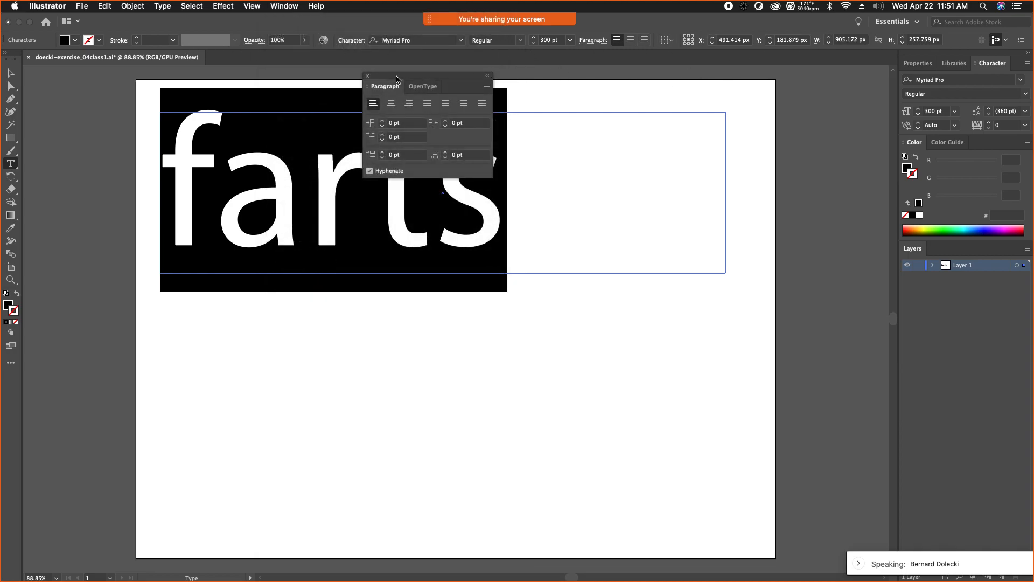
{"action": "left_click_drag", "start_coordinate": [396, 79], "coordinate": [559, 91]}
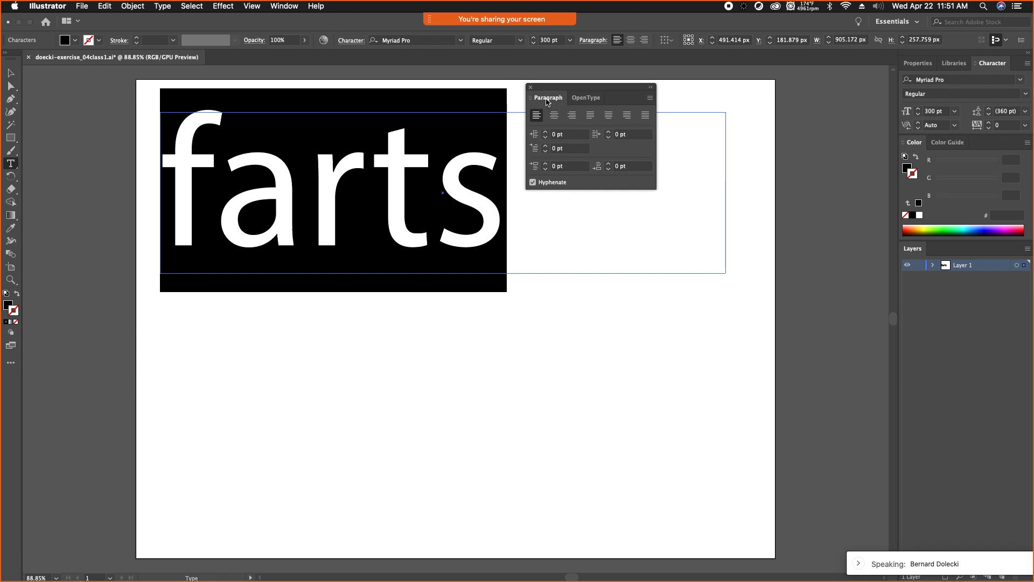
{"action": "left_click_drag", "start_coordinate": [547, 98], "coordinate": [777, 94]}
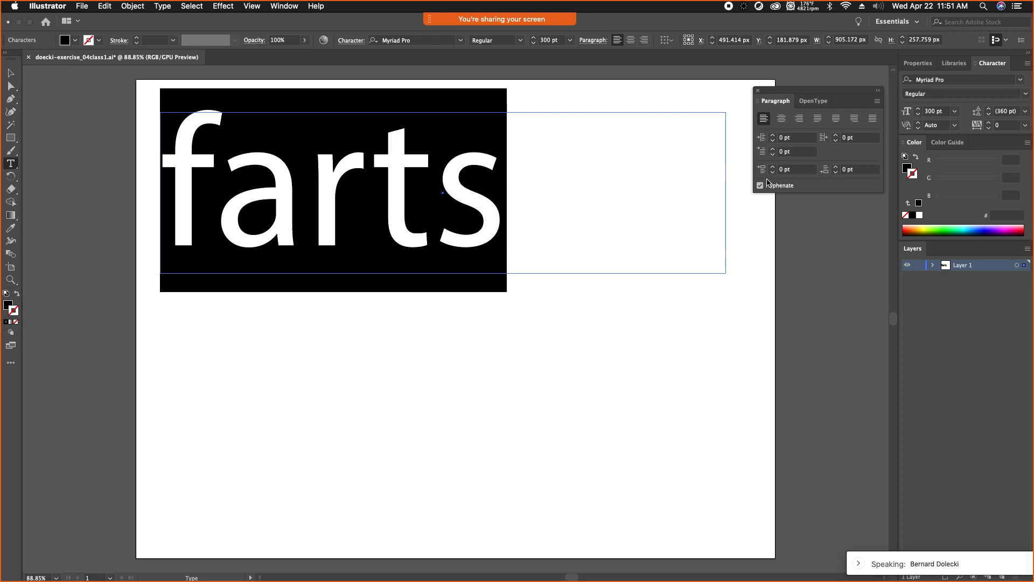
Step: Select the whole word and browse the font families with their previews, leaving the font list without choosing one
{"action": "left_click", "coordinate": [277, 208]}
{"action": "key", "text": "super+a"}
{"action": "left_click", "coordinate": [1020, 81]}
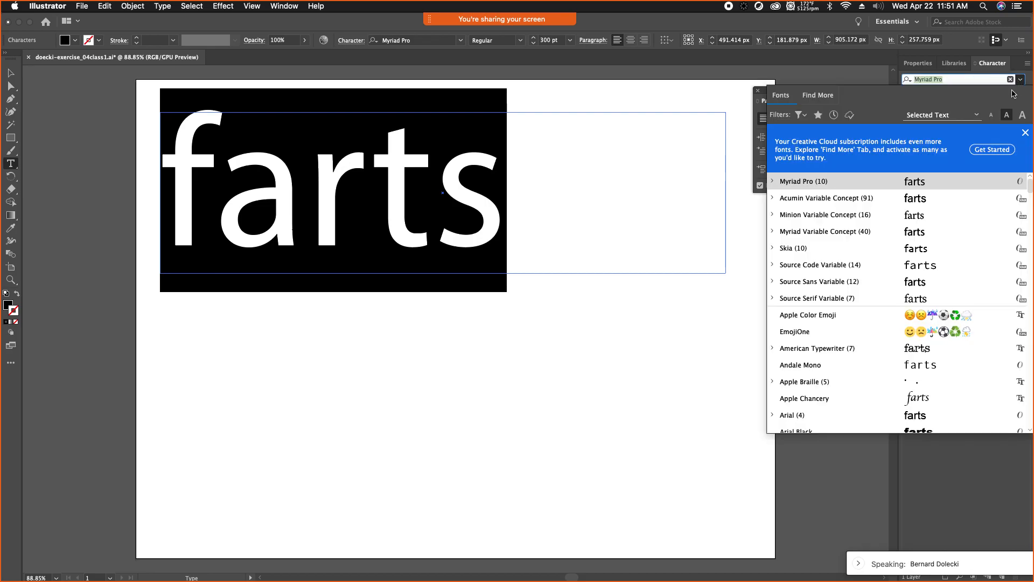
{"action": "scroll", "coordinate": [868, 225], "scroll_direction": "down", "scroll_amount": 20}
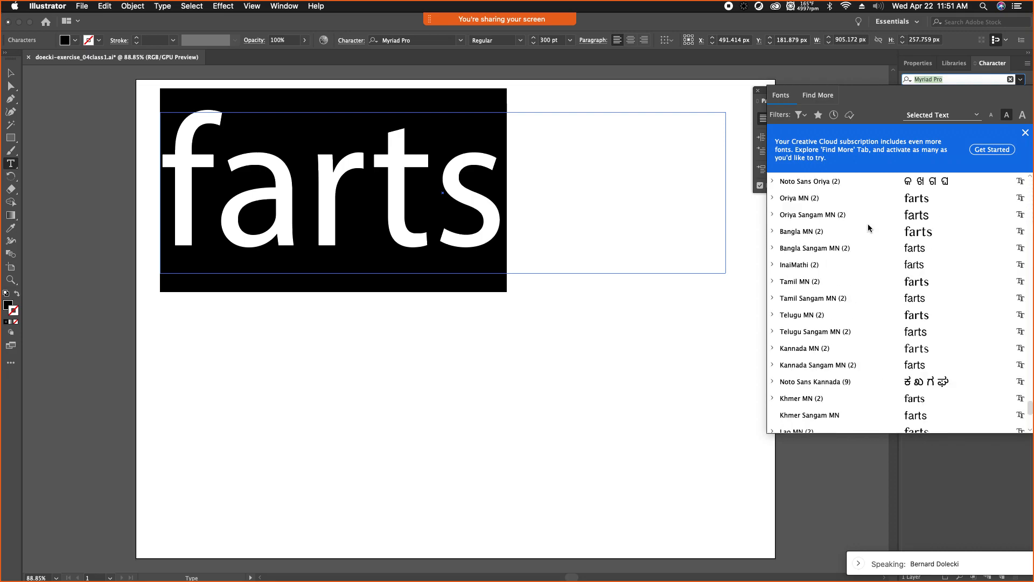
{"action": "scroll", "coordinate": [895, 258], "scroll_direction": "up", "scroll_amount": 8}
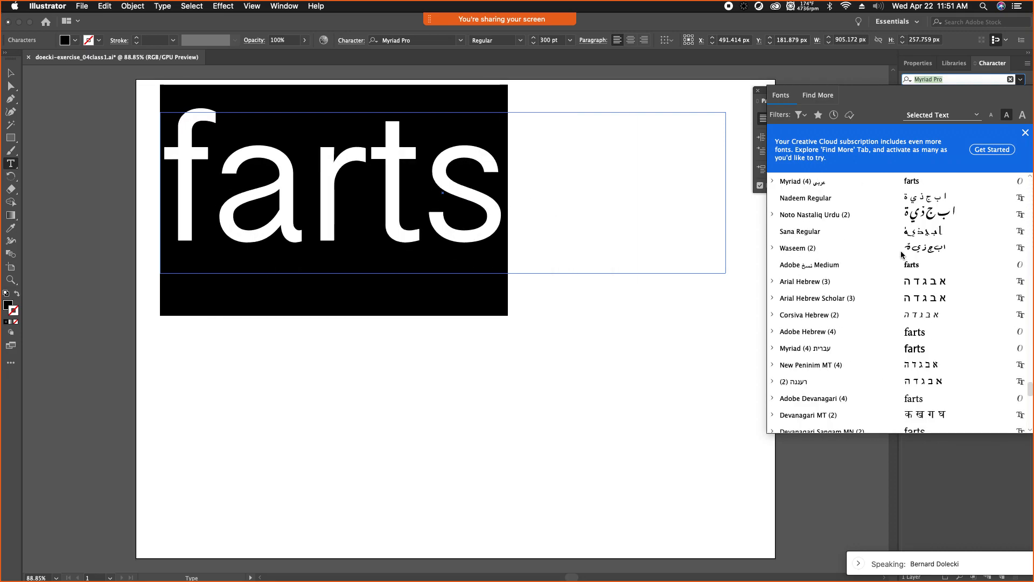
{"action": "left_click", "coordinate": [978, 78]}
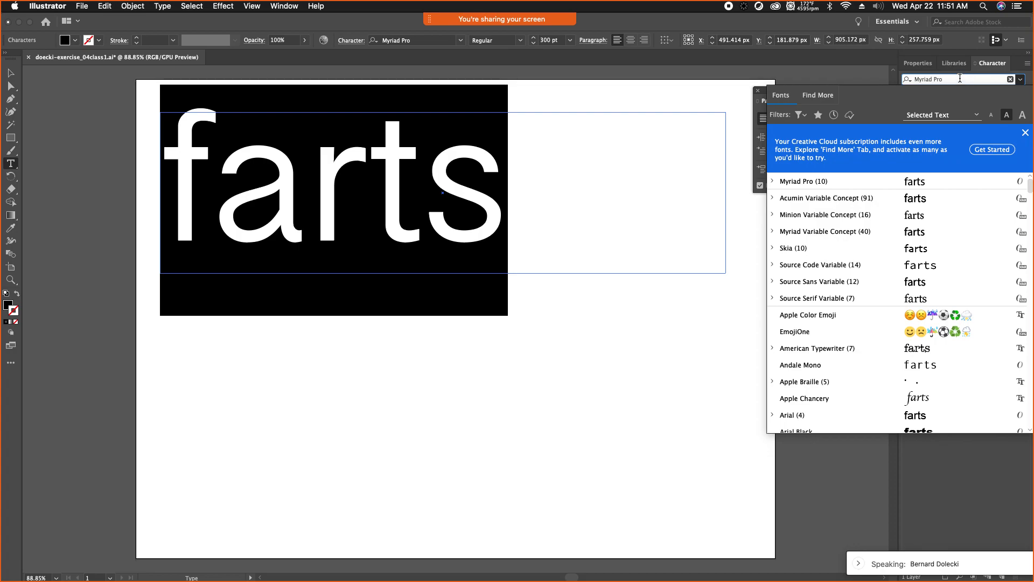
{"action": "left_click", "coordinate": [691, 100]}
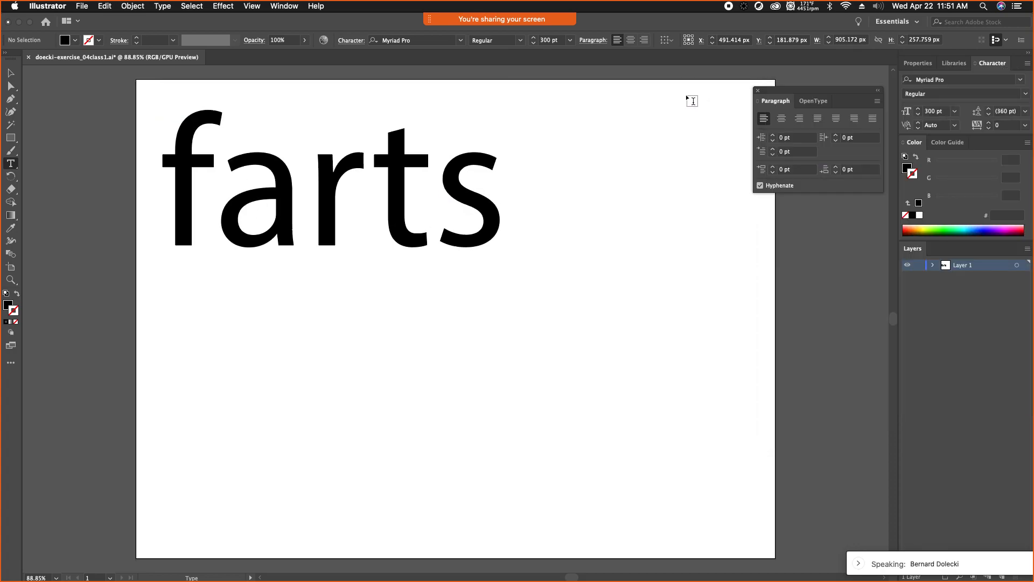
Step: Reselect the whole word and open its font family in the Character panel for editing
{"action": "left_click", "coordinate": [525, 211]}
{"action": "left_click_drag", "start_coordinate": [524, 209], "coordinate": [104, 208]}
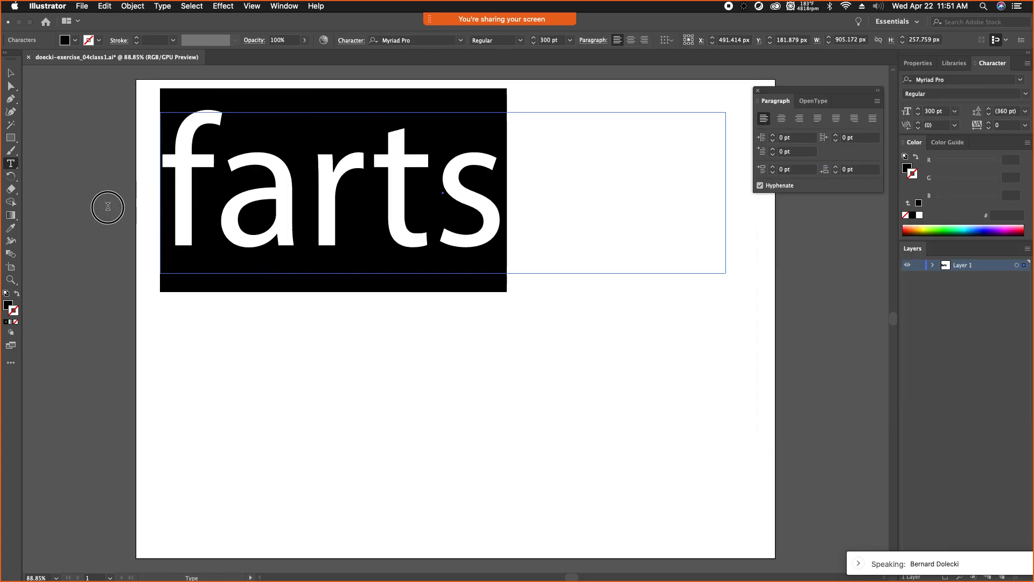
{"action": "left_click", "coordinate": [944, 80]}
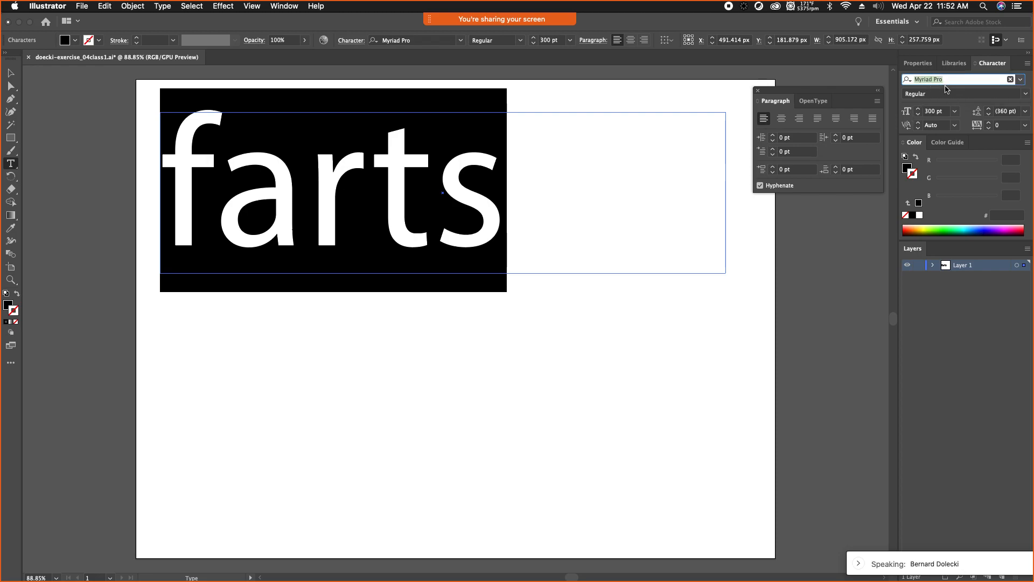
Step: Try Noteworthy on the selected word and step through the neighbouring fonts up to Mukta Mahee for comparison
{"action": "type", "text": "Noteworthy"}
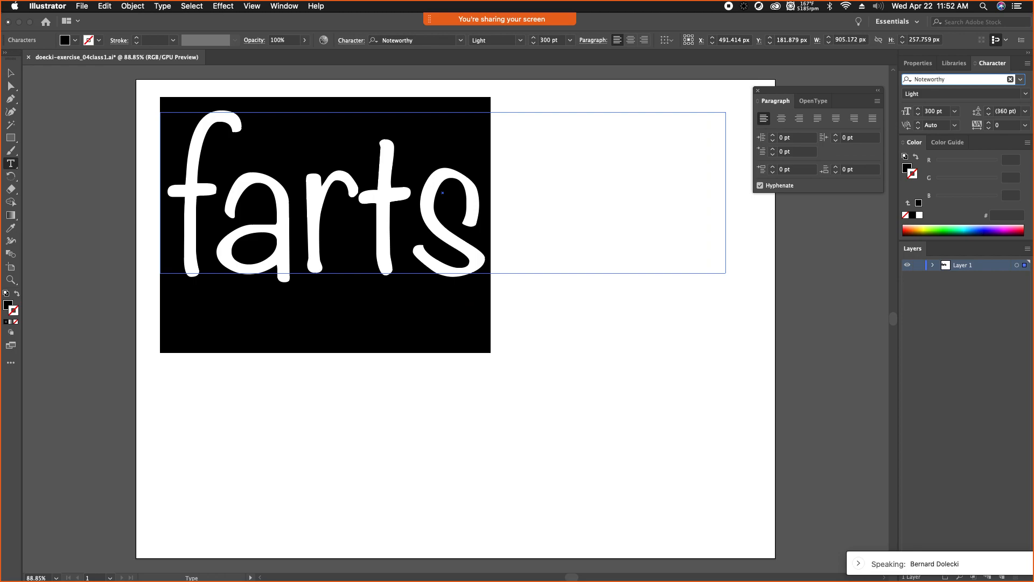
{"action": "key", "text": "Up"}
{"action": "key", "text": "Up"}
{"action": "key", "text": "Up"}
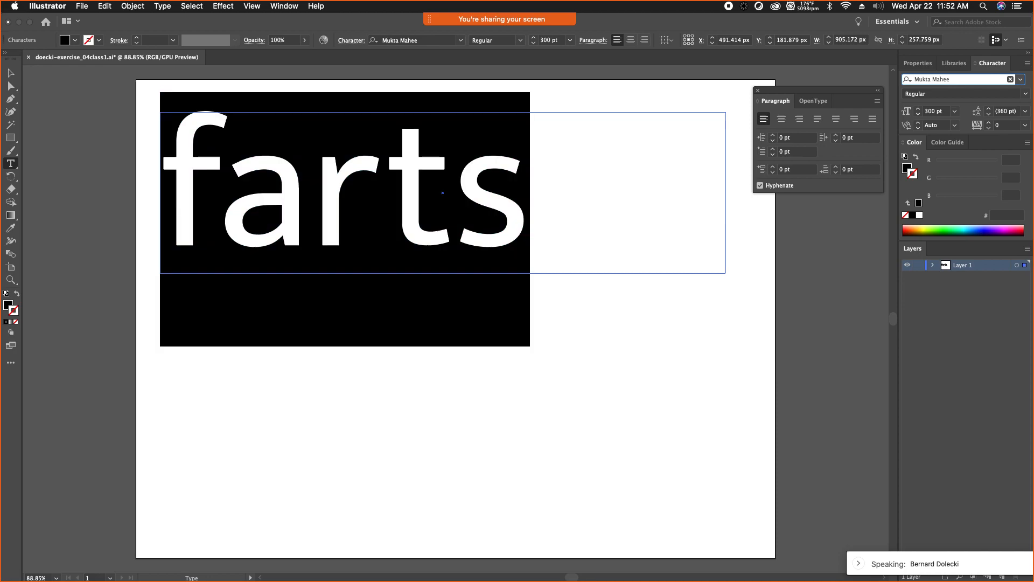
{"action": "key", "text": "Down"}
{"action": "key", "text": "Down"}
{"action": "key", "text": "Down"}
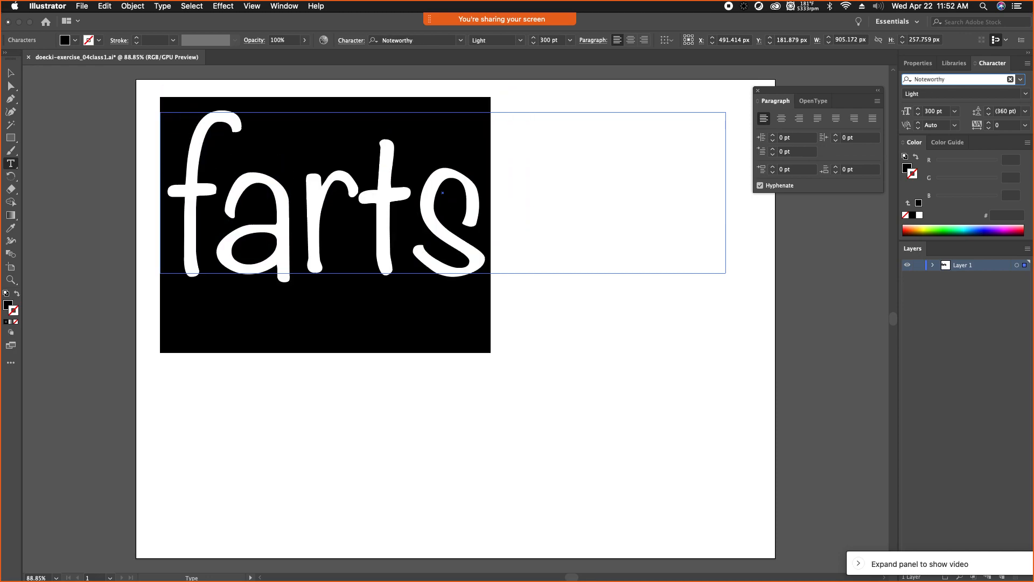
{"action": "key", "text": "Up"}
{"action": "key", "text": "Up"}
{"action": "key", "text": "Up"}
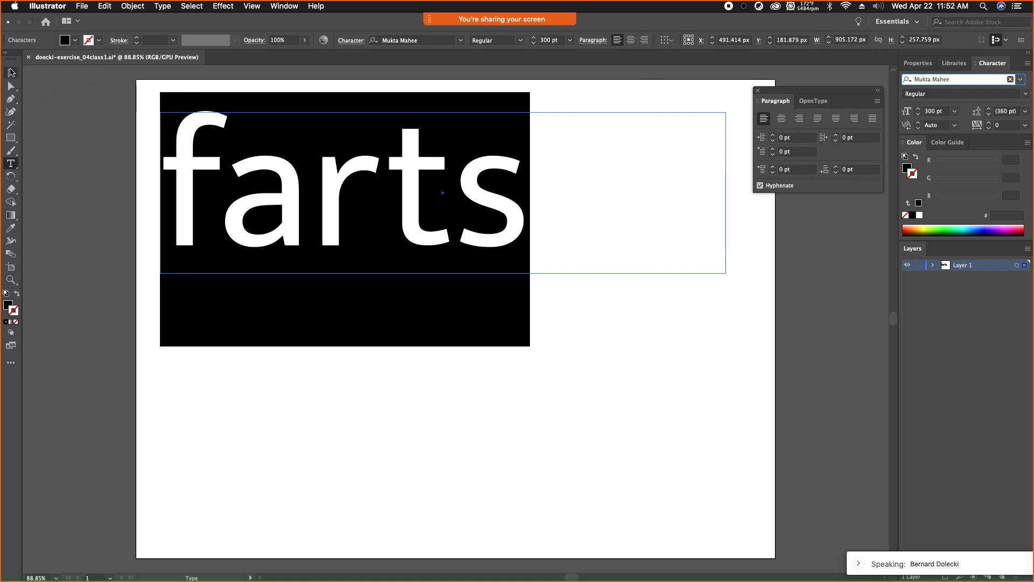
Step: Reselect the whole word in its text frame and set its font to Noteworthy
{"action": "left_click", "coordinate": [11, 72]}
{"action": "left_click", "coordinate": [10, 164]}
{"action": "left_click_drag", "start_coordinate": [552, 202], "coordinate": [350, 210]}
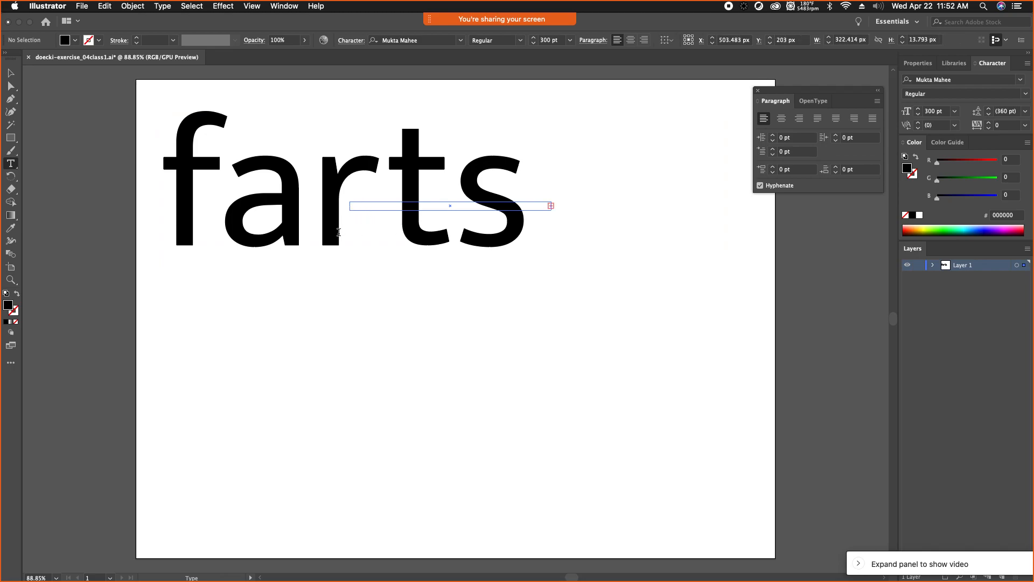
{"action": "left_click", "coordinate": [386, 201]}
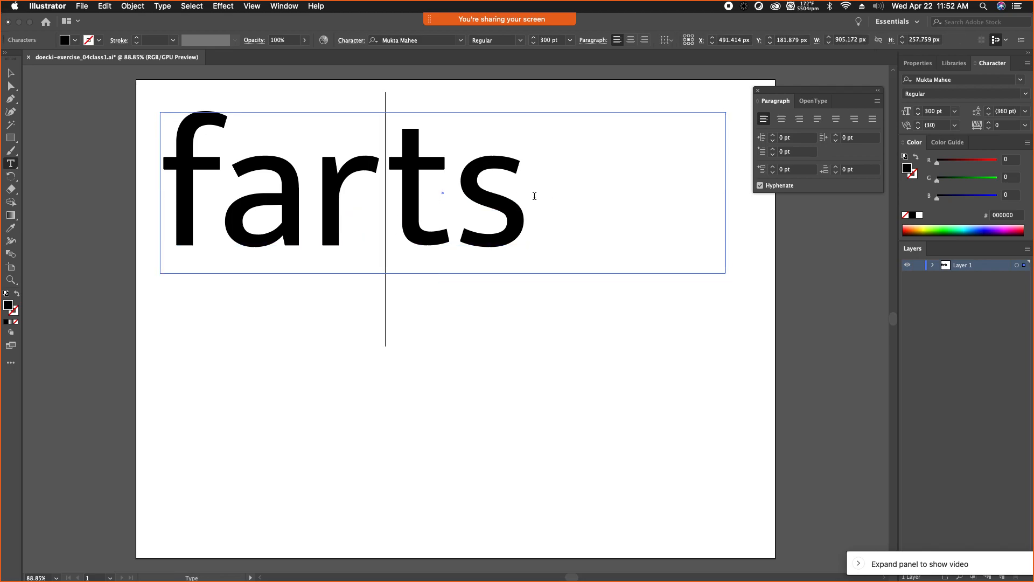
{"action": "key", "text": "super+a"}
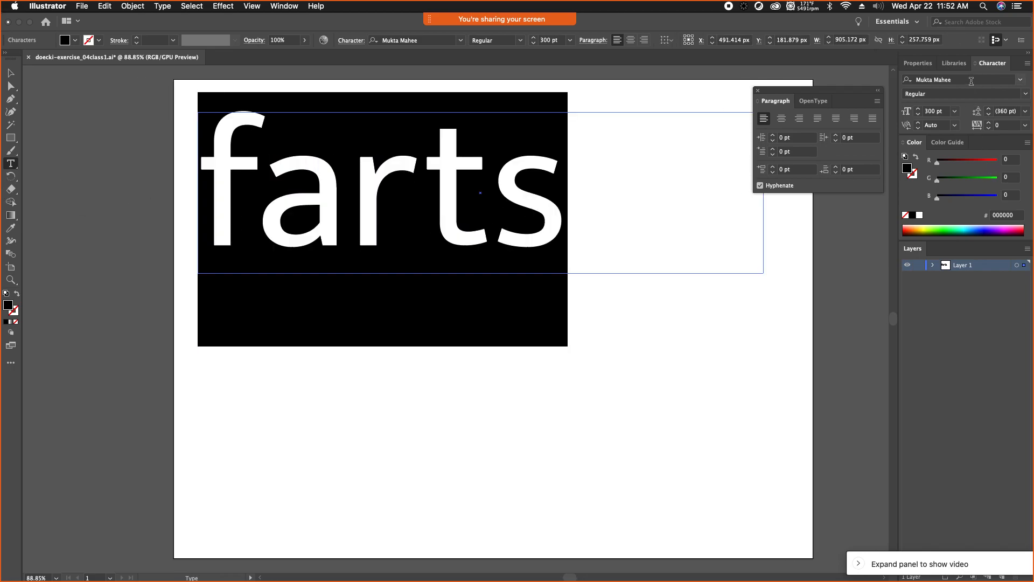
{"action": "left_click", "coordinate": [971, 79]}
{"action": "type", "text": "Noteworthy"}
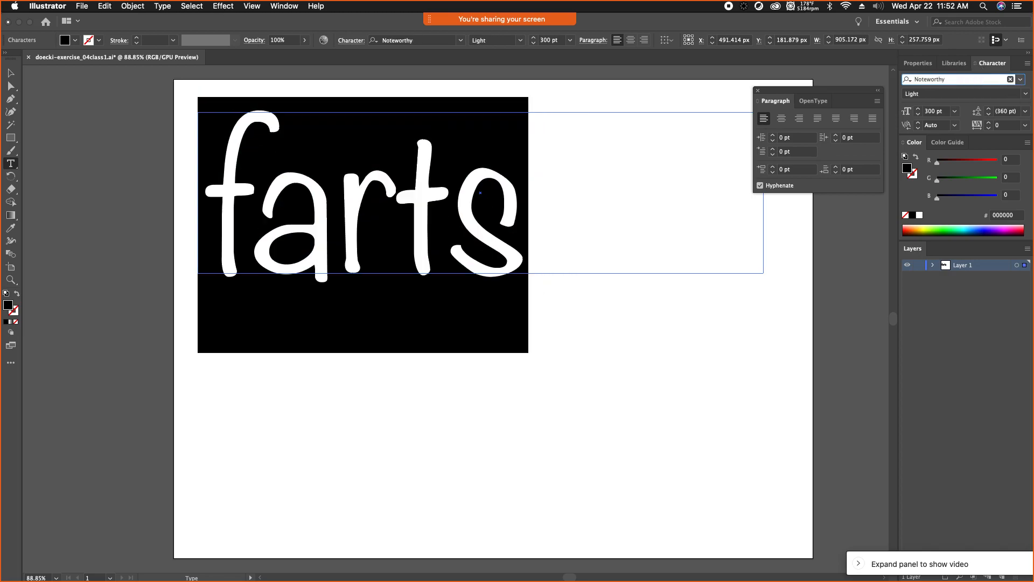
Step: Preview fonts from the font list on the whole word and apply Adobe Caslon Pro
{"action": "left_click", "coordinate": [1022, 80]}
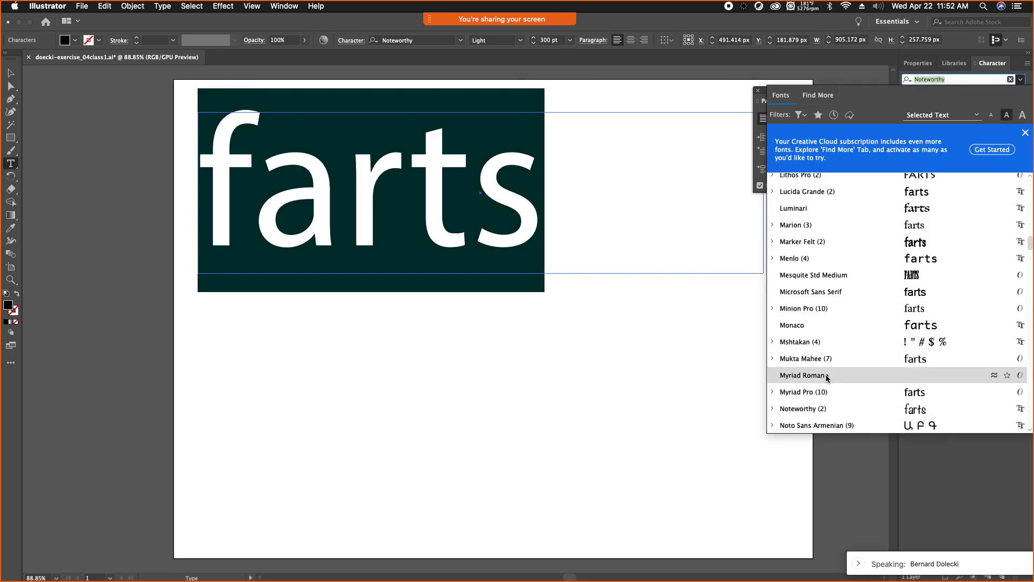
{"action": "scroll", "coordinate": [830, 377], "scroll_direction": "down", "scroll_amount": 10}
{"action": "scroll", "coordinate": [844, 344], "scroll_direction": "up", "scroll_amount": 15}
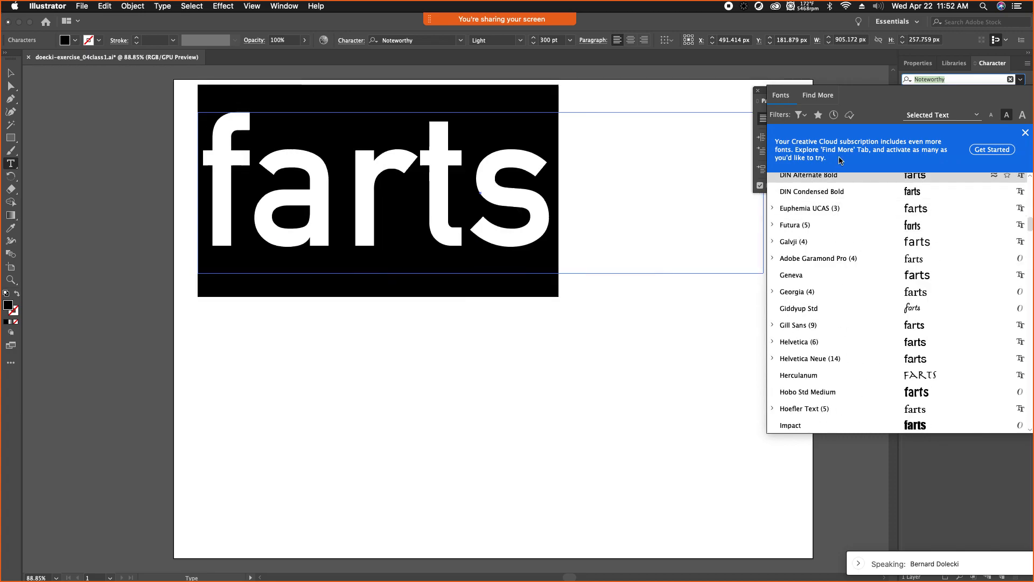
{"action": "scroll", "coordinate": [886, 276], "scroll_direction": "up", "scroll_amount": 5}
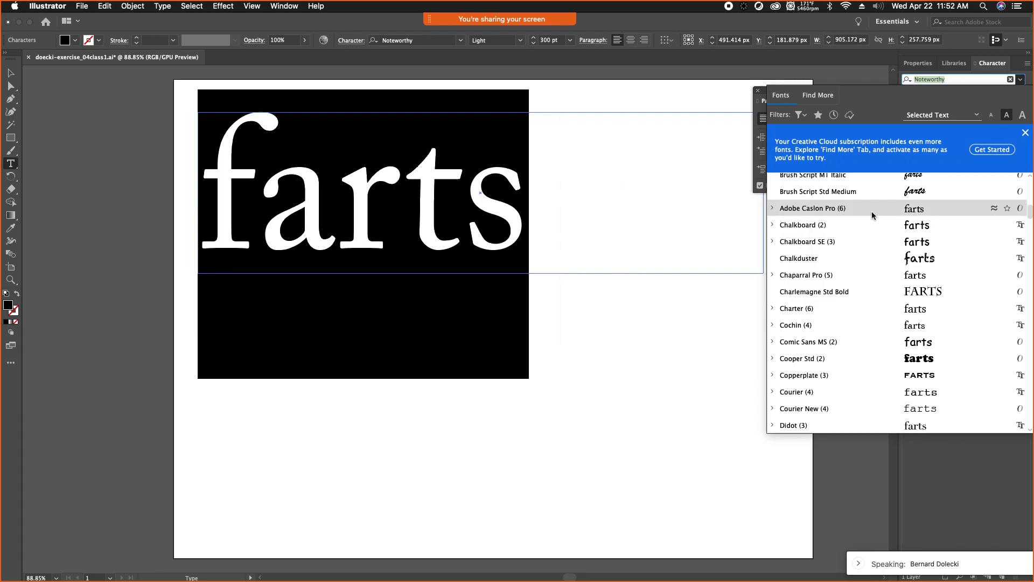
{"action": "left_click", "coordinate": [871, 213]}
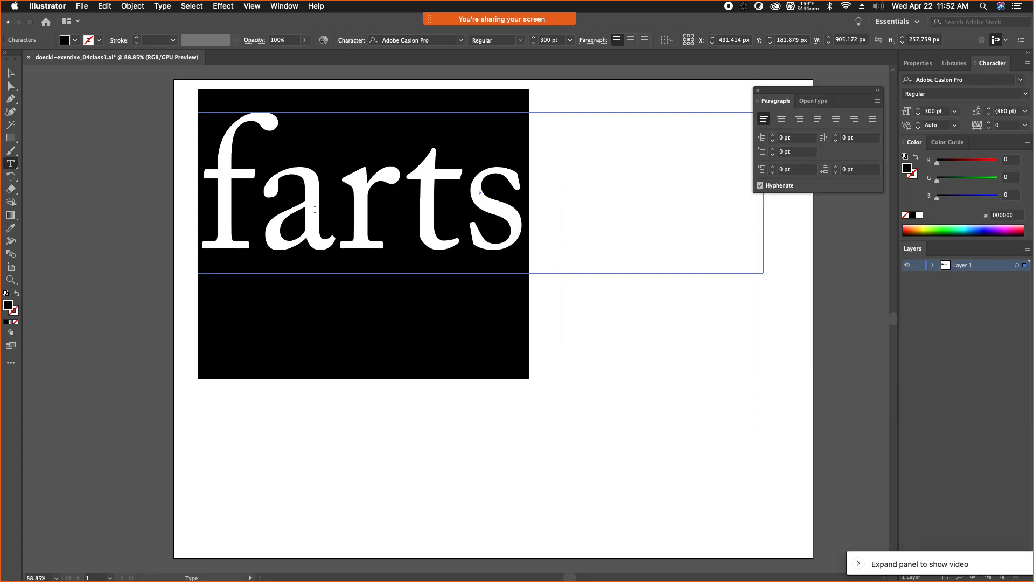
Step: Change only the letters "ar" in the middle of the word to the Giddyup Std font
{"action": "left_click", "coordinate": [519, 192]}
{"action": "left_click_drag", "start_coordinate": [401, 222], "coordinate": [296, 222]}
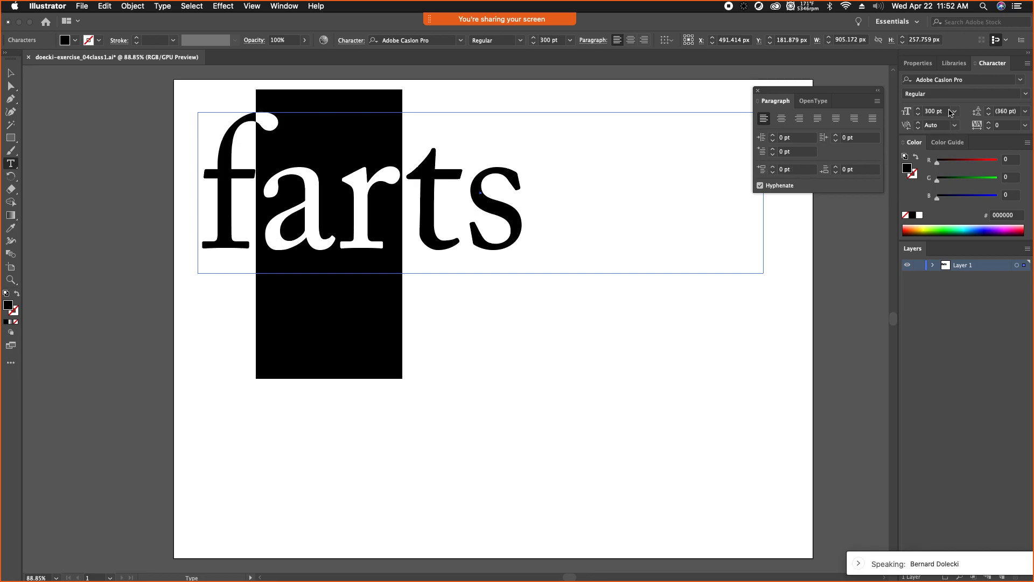
{"action": "left_click", "coordinate": [1022, 80]}
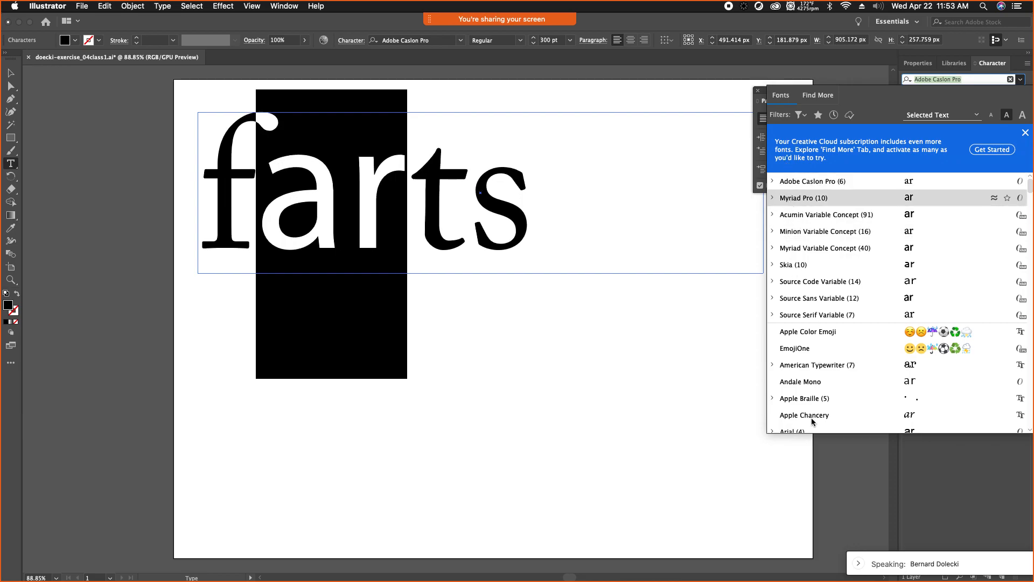
{"action": "scroll", "coordinate": [807, 420], "scroll_direction": "down", "scroll_amount": 10}
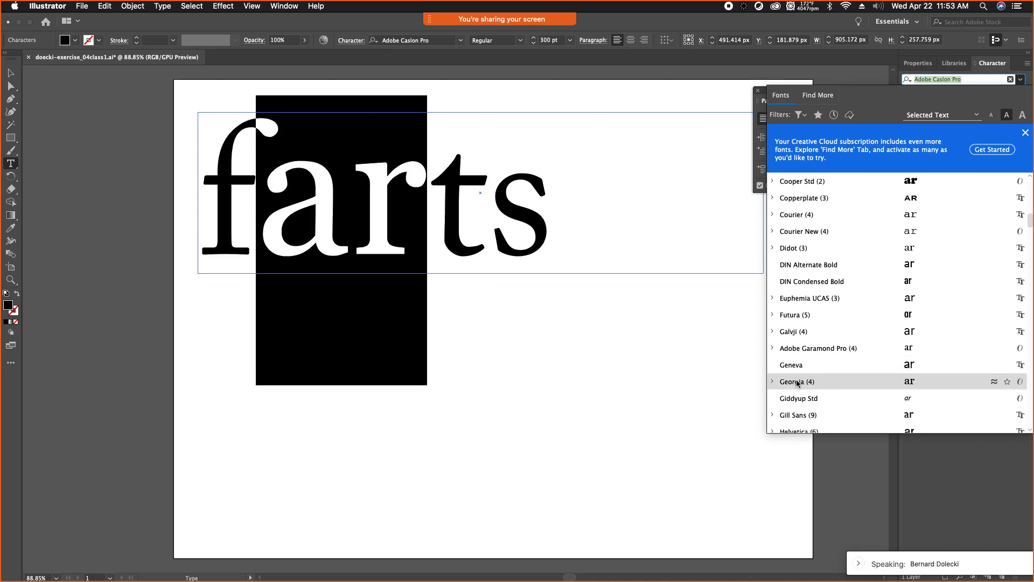
{"action": "left_click", "coordinate": [797, 399]}
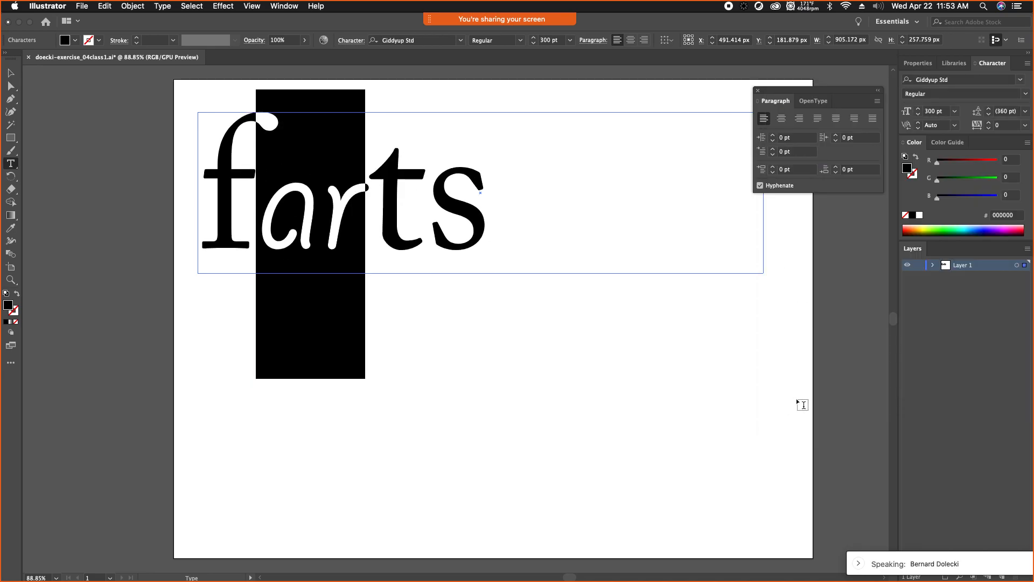
Step: Browse the font list to preview other typefaces on the letter "t", leaving its font unapplied
{"action": "left_click_drag", "start_coordinate": [369, 203], "coordinate": [415, 204]}
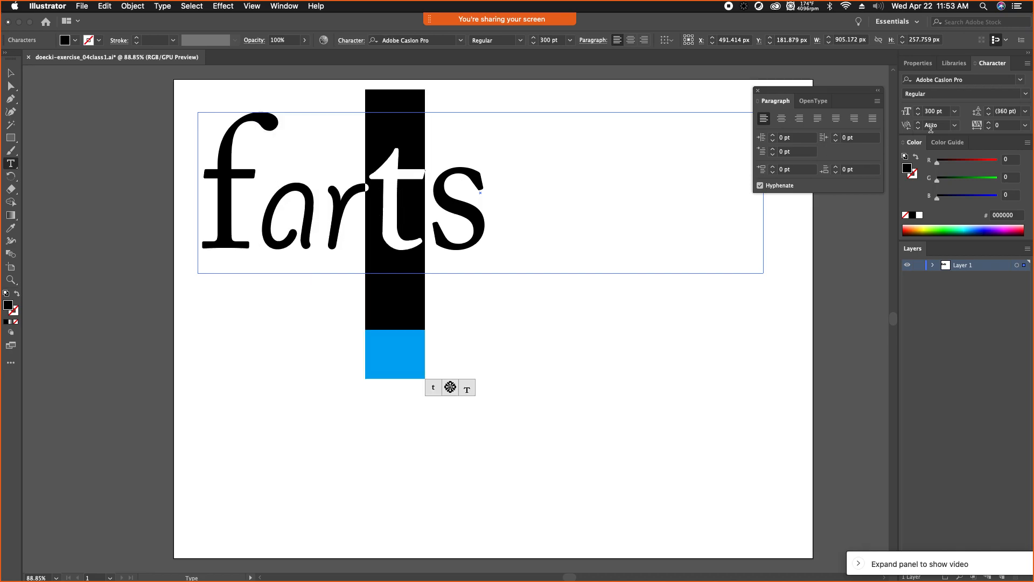
{"action": "left_click", "coordinate": [991, 80]}
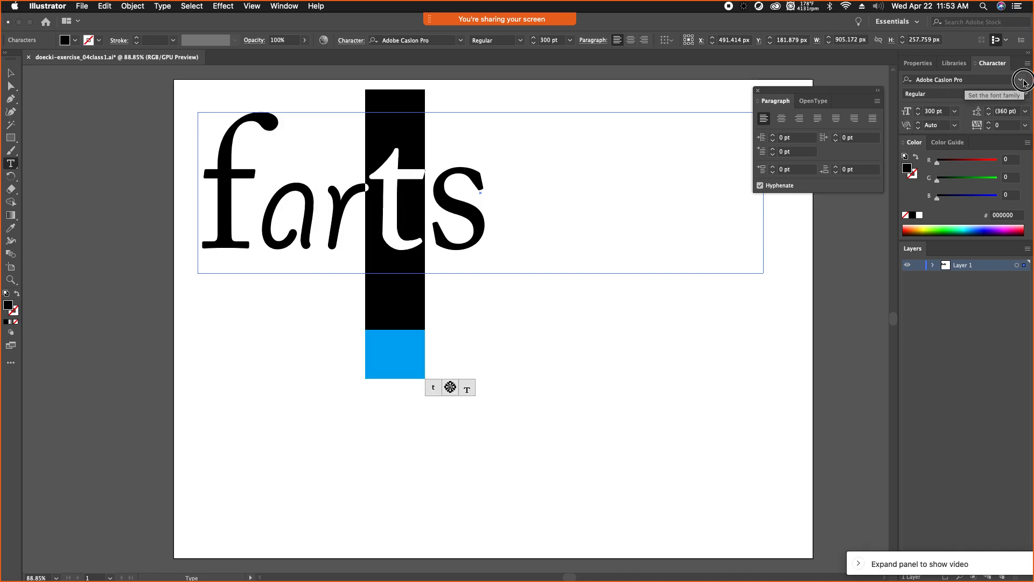
{"action": "left_click", "coordinate": [1020, 79]}
{"action": "scroll", "coordinate": [899, 367], "scroll_direction": "down", "scroll_amount": 5}
{"action": "scroll", "coordinate": [898, 366], "scroll_direction": "down", "scroll_amount": 15}
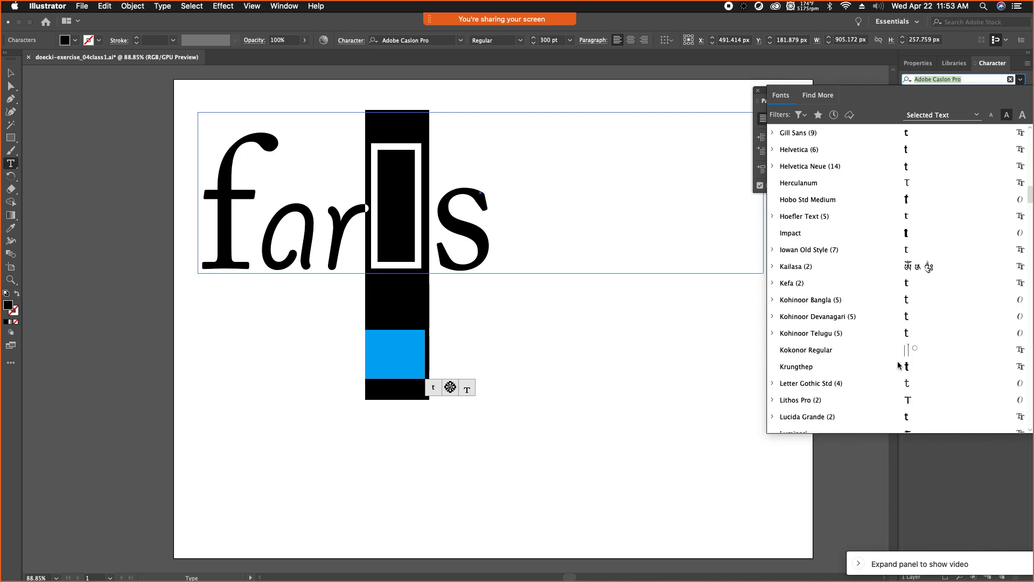
{"action": "scroll", "coordinate": [837, 386], "scroll_direction": "down", "scroll_amount": 10}
{"action": "scroll", "coordinate": [837, 387], "scroll_direction": "up", "scroll_amount": 10}
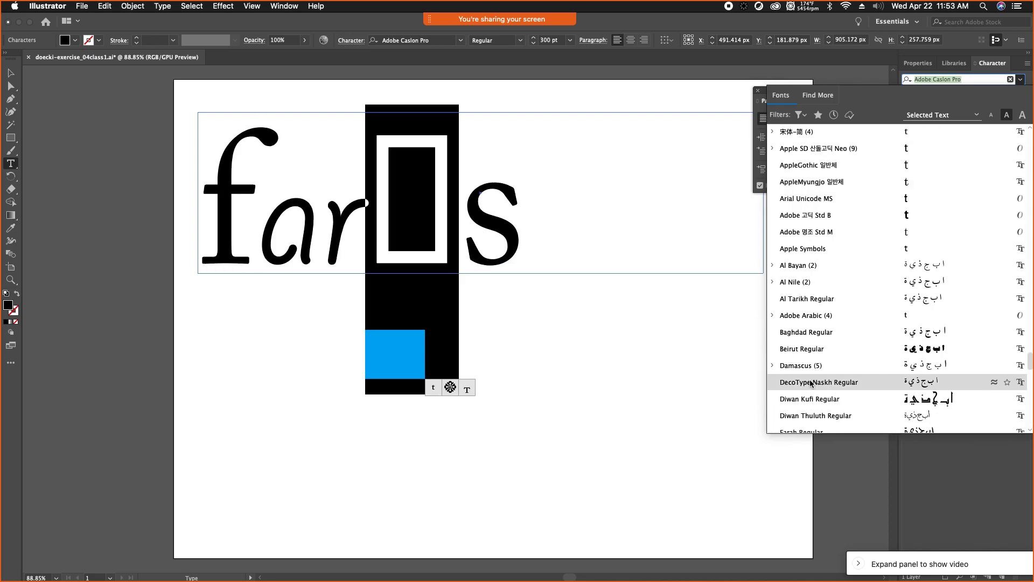
{"action": "scroll", "coordinate": [813, 399], "scroll_direction": "down", "scroll_amount": 3}
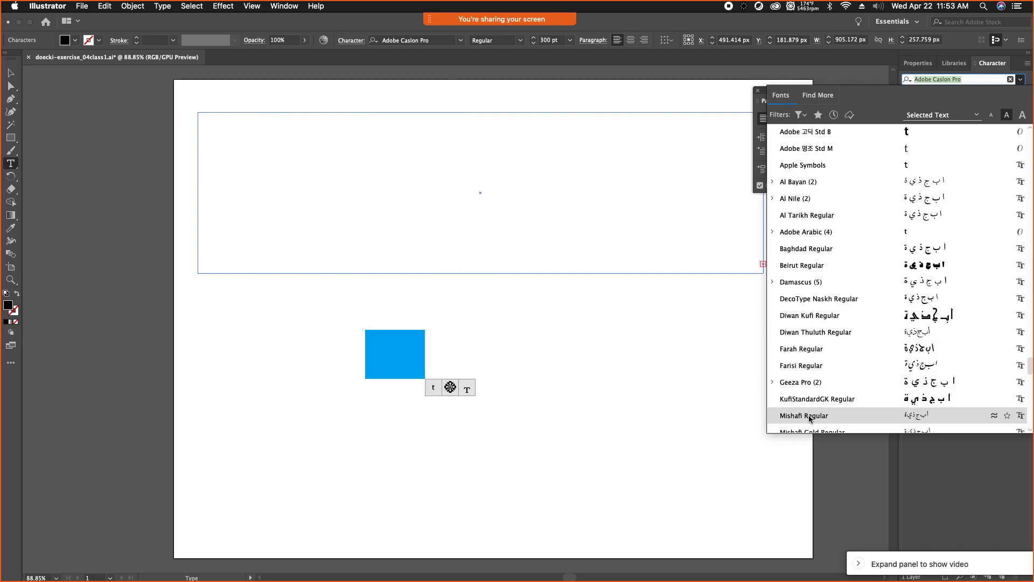
{"action": "left_click", "coordinate": [523, 194]}
Step: Set the font size of the whole word to 275 pt
{"action": "left_click_drag", "start_coordinate": [523, 195], "coordinate": [178, 193]}
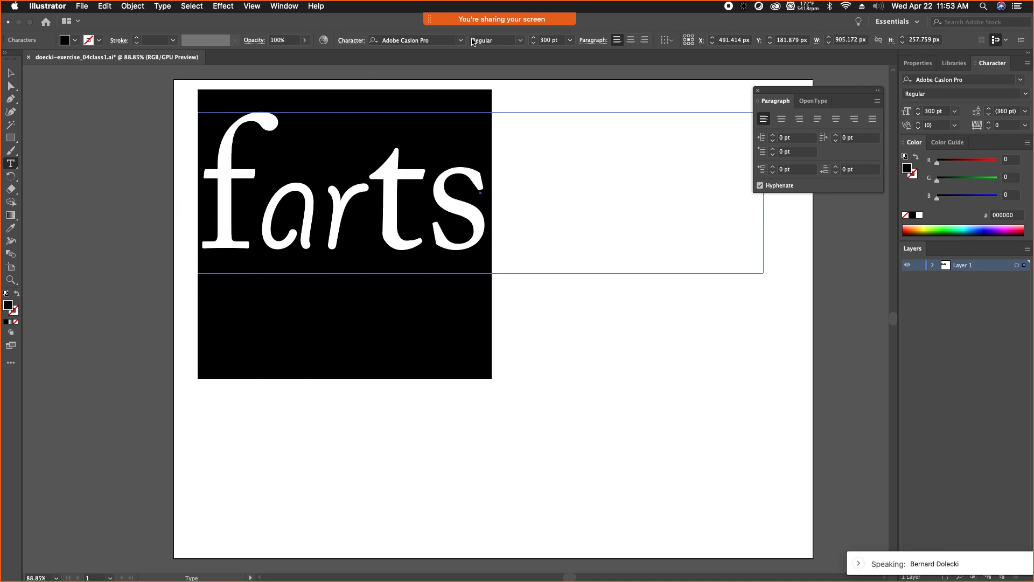
{"action": "left_click", "coordinate": [555, 40]}
{"action": "type", "text": "2"}
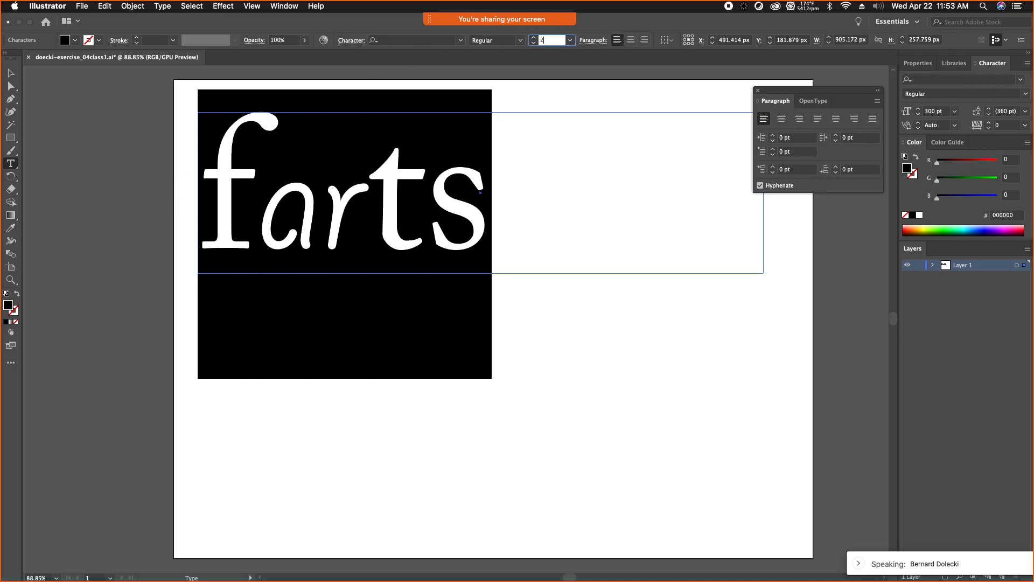
{"action": "type", "text": "75"}
{"action": "key", "text": "Return"}
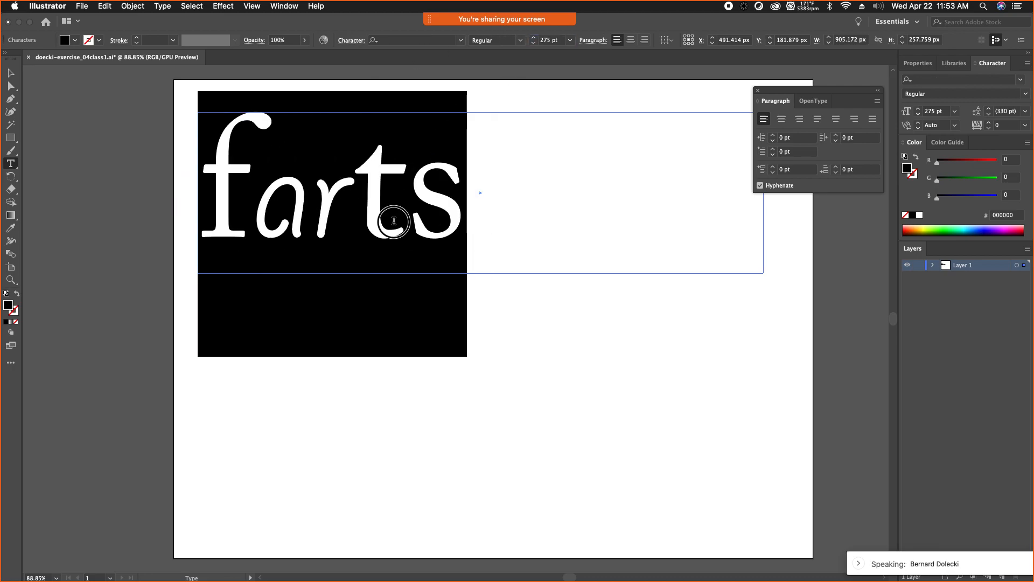
Step: Change only the letter "t" to the American Typewriter font
{"action": "left_click", "coordinate": [406, 205]}
{"action": "left_click_drag", "start_coordinate": [383, 192], "coordinate": [366, 193]}
{"action": "left_click", "coordinate": [986, 78]}
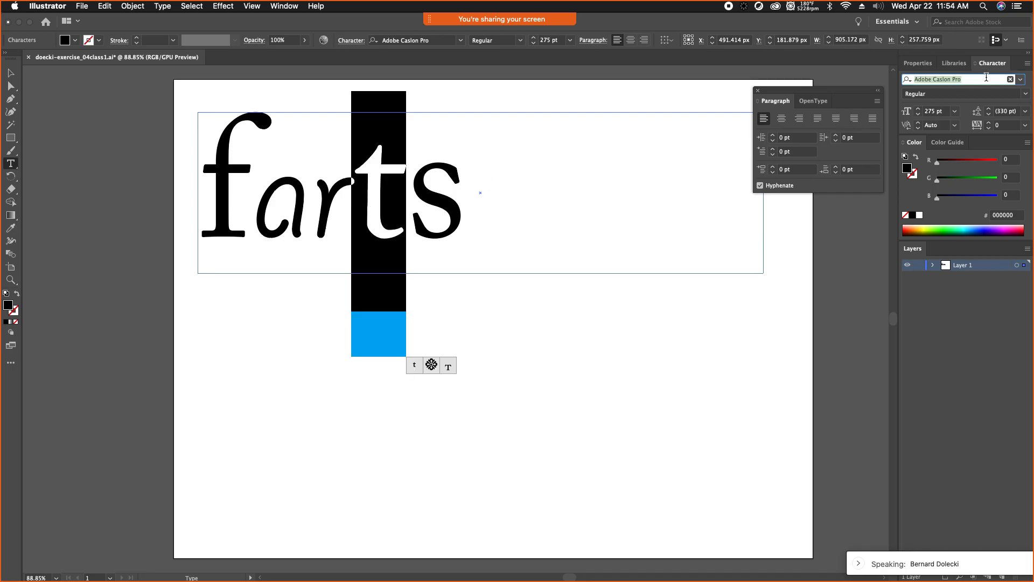
{"action": "left_click", "coordinate": [1020, 80]}
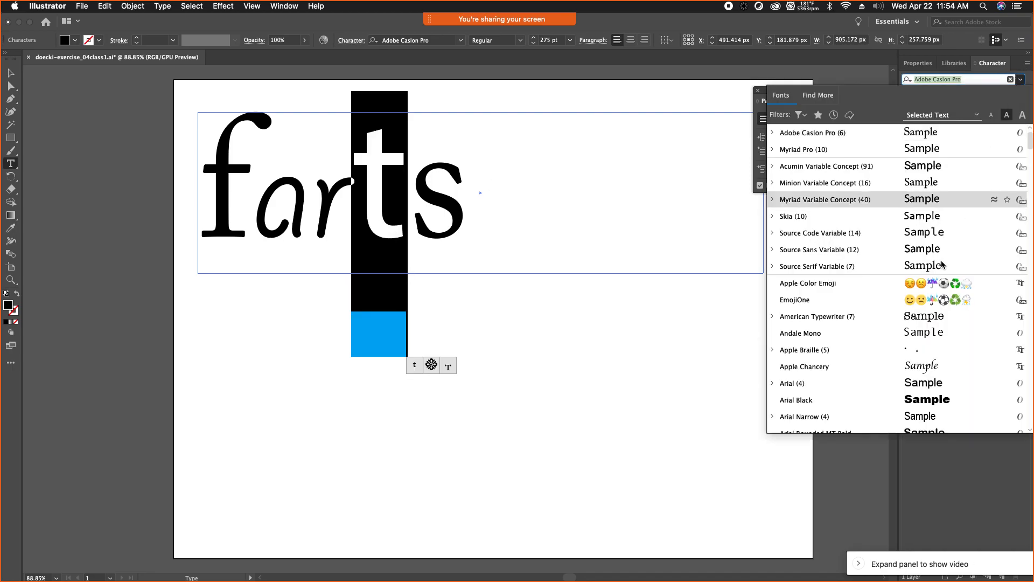
{"action": "left_click", "coordinate": [814, 318]}
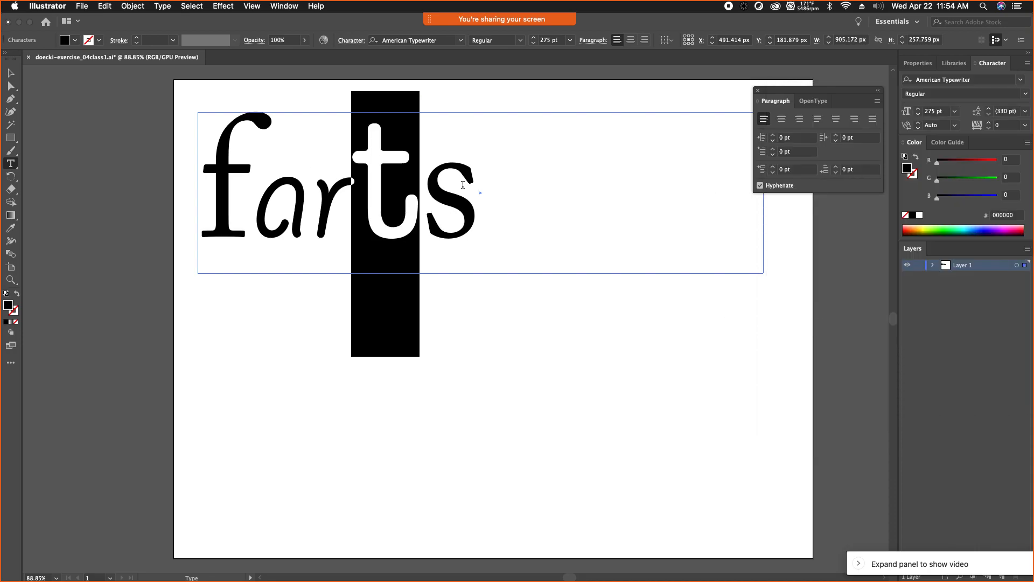
Step: Replace the lowercase "s" at the end of the word with a capital "S"
{"action": "left_click", "coordinate": [481, 186]}
{"action": "left_click", "coordinate": [447, 189]}
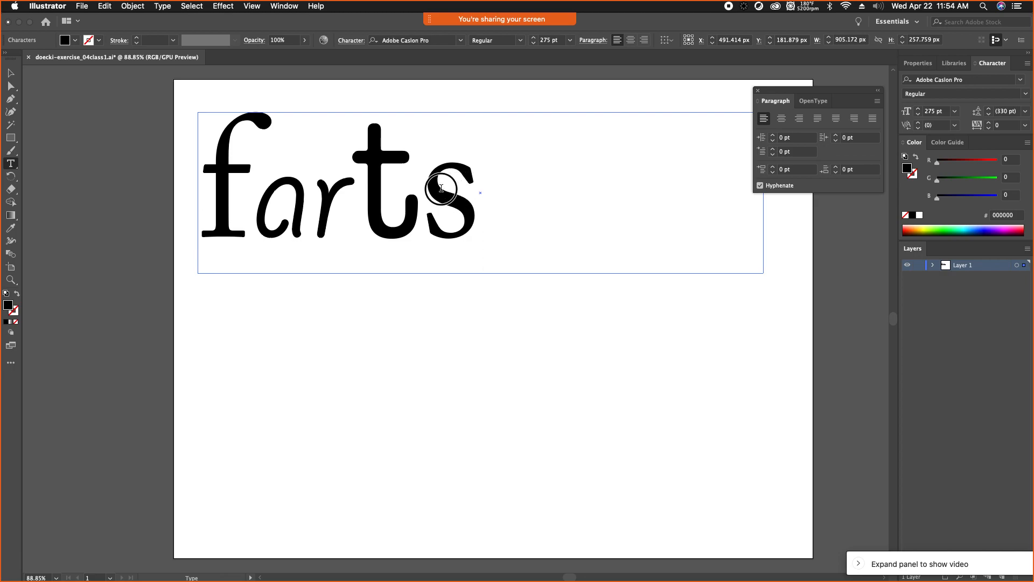
{"action": "left_click_drag", "start_coordinate": [448, 189], "coordinate": [436, 189]}
{"action": "key", "text": "BackSpace"}
{"action": "type", "text": "S"}
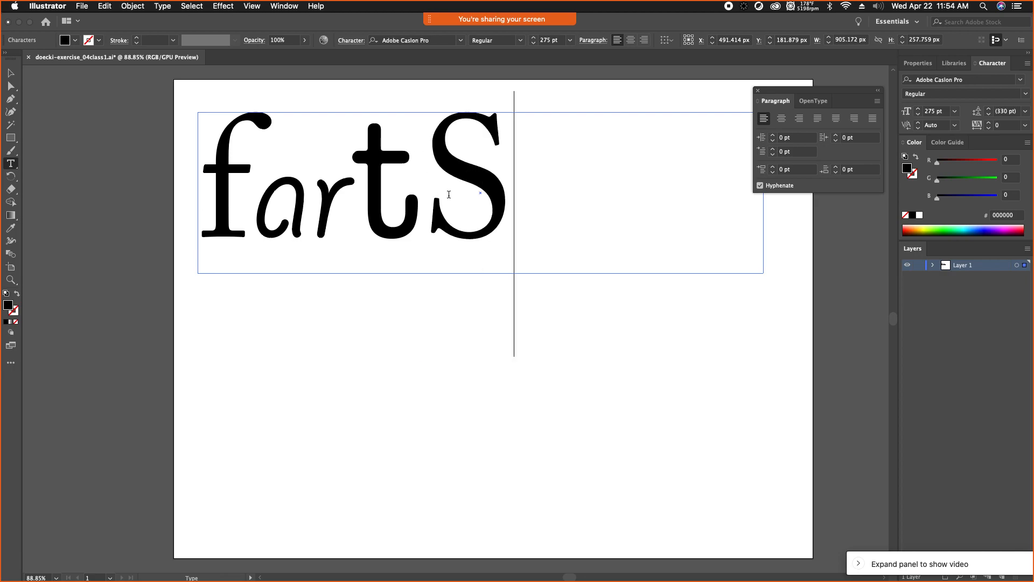
Step: Change the font of the capital "S" to Arial Black
{"action": "left_click_drag", "start_coordinate": [485, 181], "coordinate": [443, 186]}
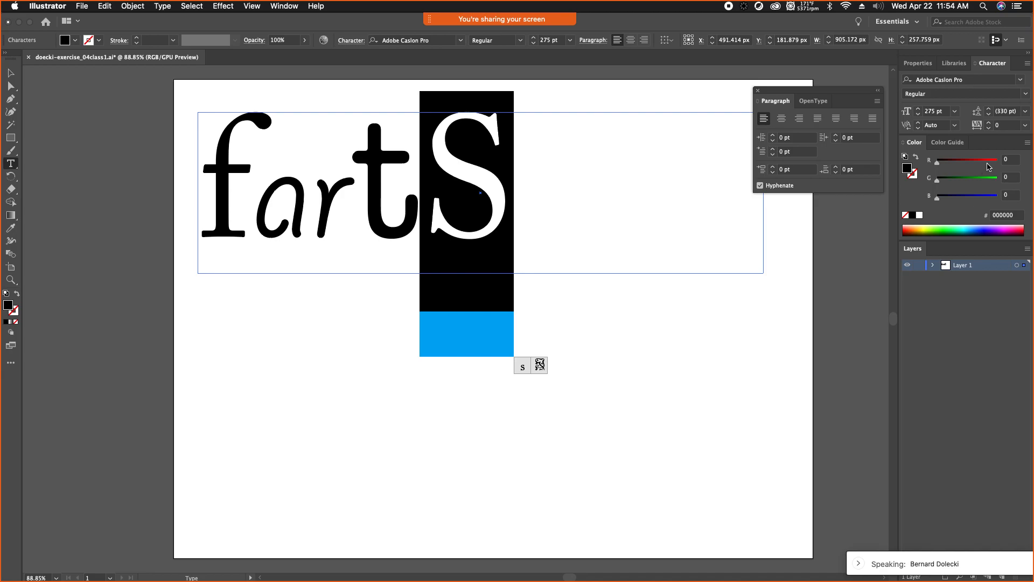
{"action": "left_click", "coordinate": [1020, 80]}
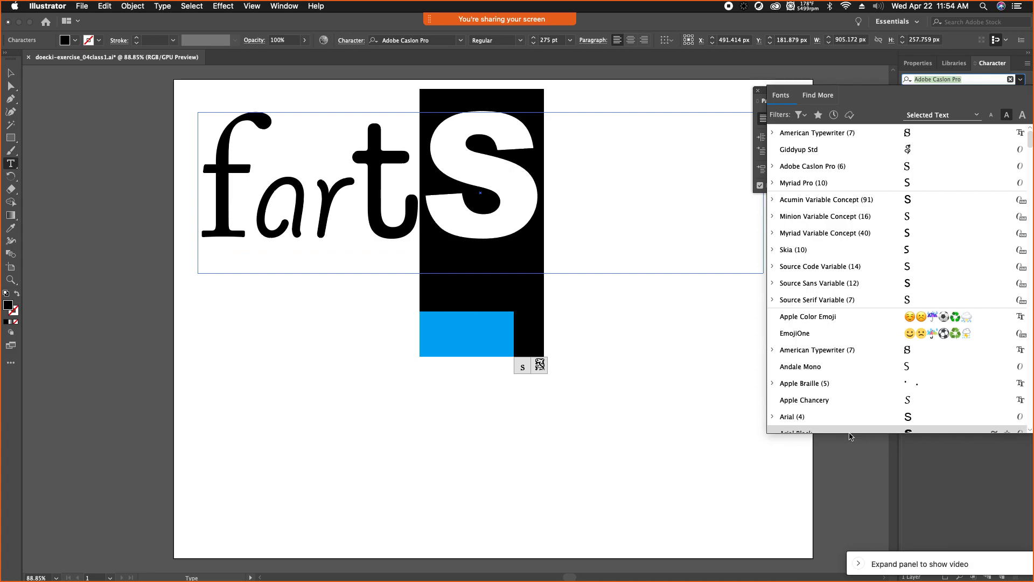
{"action": "scroll", "coordinate": [843, 416], "scroll_direction": "down", "scroll_amount": 2}
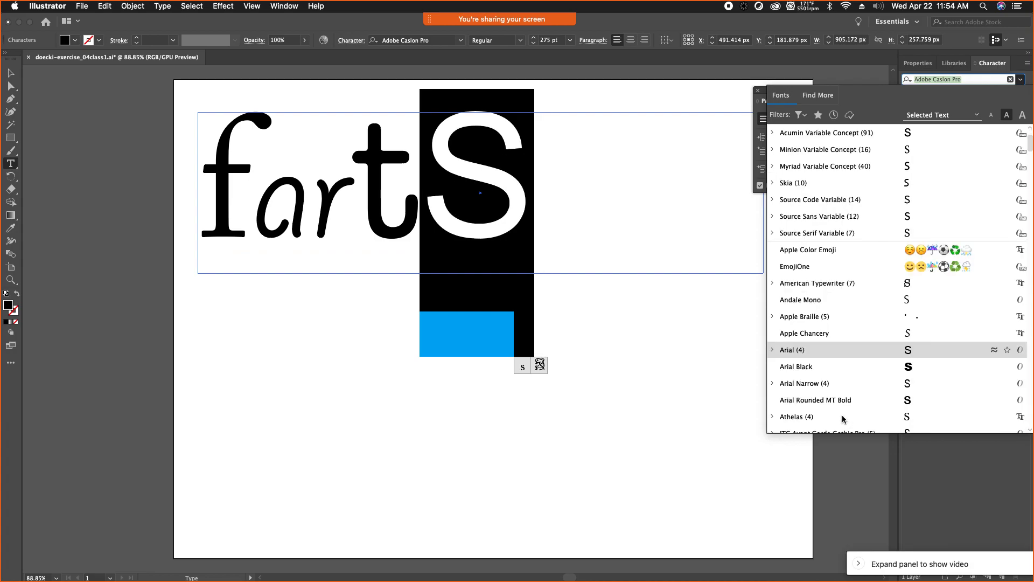
{"action": "left_click", "coordinate": [822, 372]}
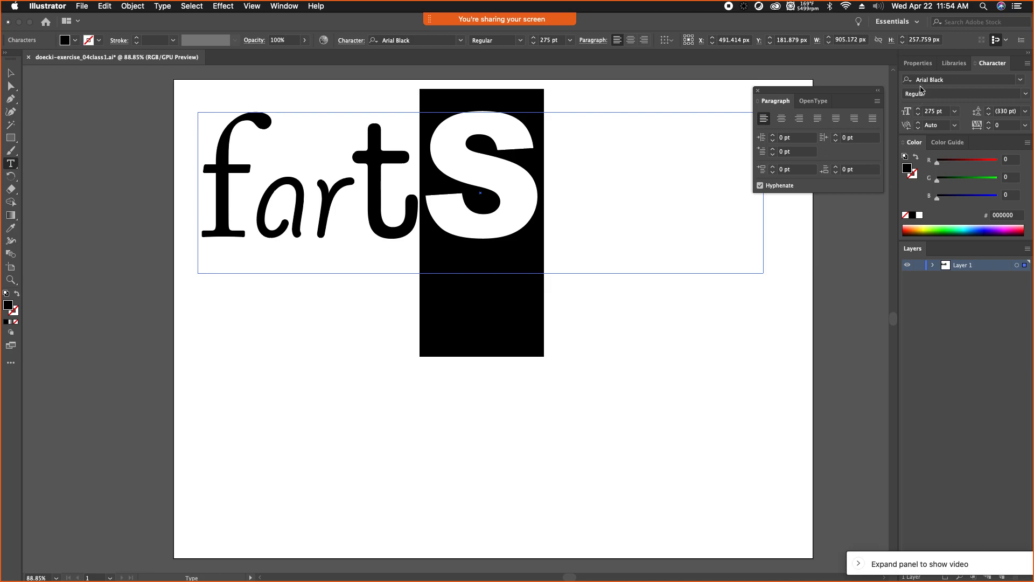
{"action": "left_click", "coordinate": [461, 40]}
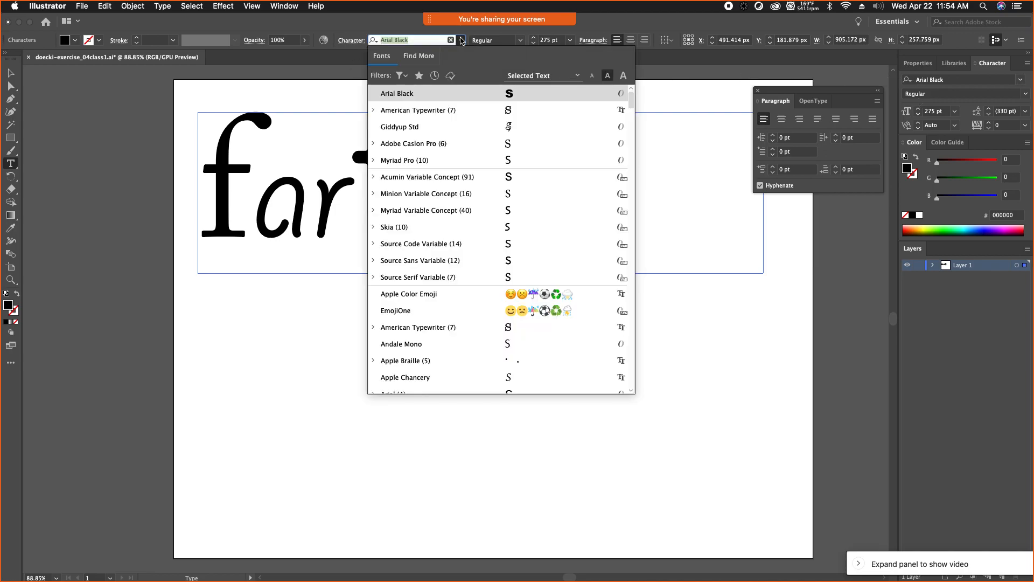
{"action": "left_click", "coordinate": [461, 40]}
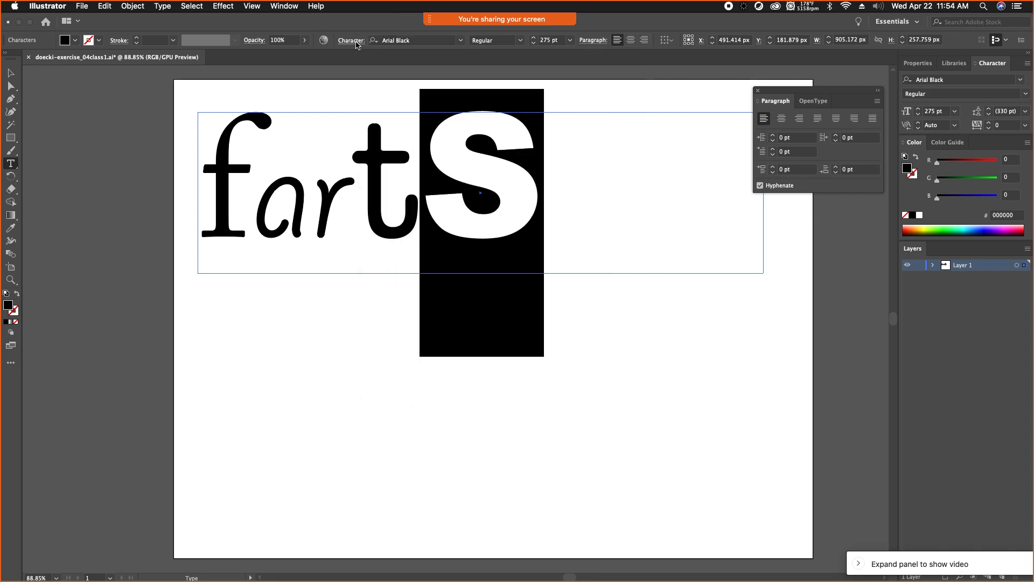
Step: Detach the Character panel from its dock and float it over the artboard beside the text
{"action": "left_click", "coordinate": [353, 40]}
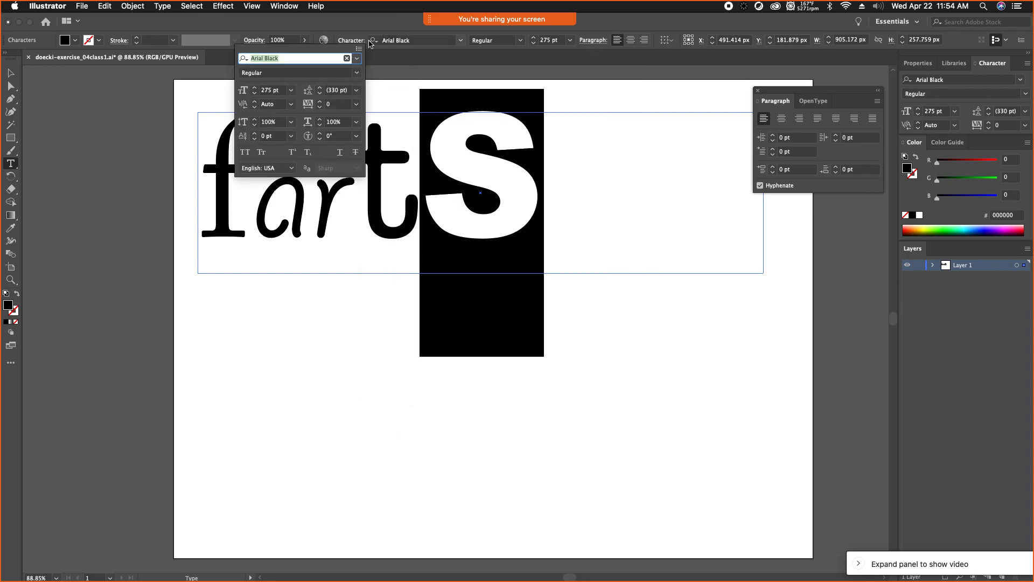
{"action": "left_click", "coordinate": [352, 41]}
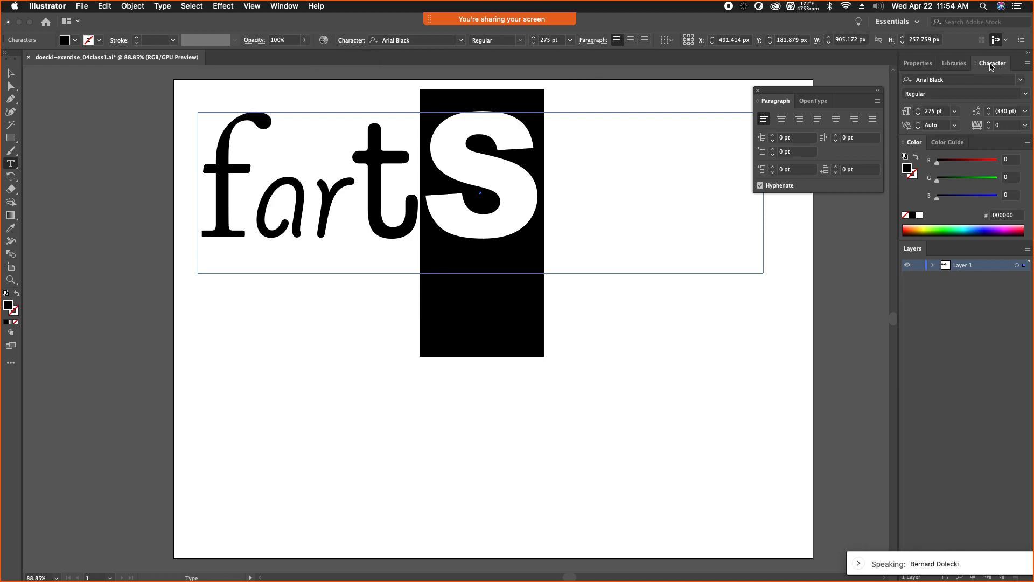
{"action": "left_click_drag", "start_coordinate": [991, 66], "coordinate": [653, 223]}
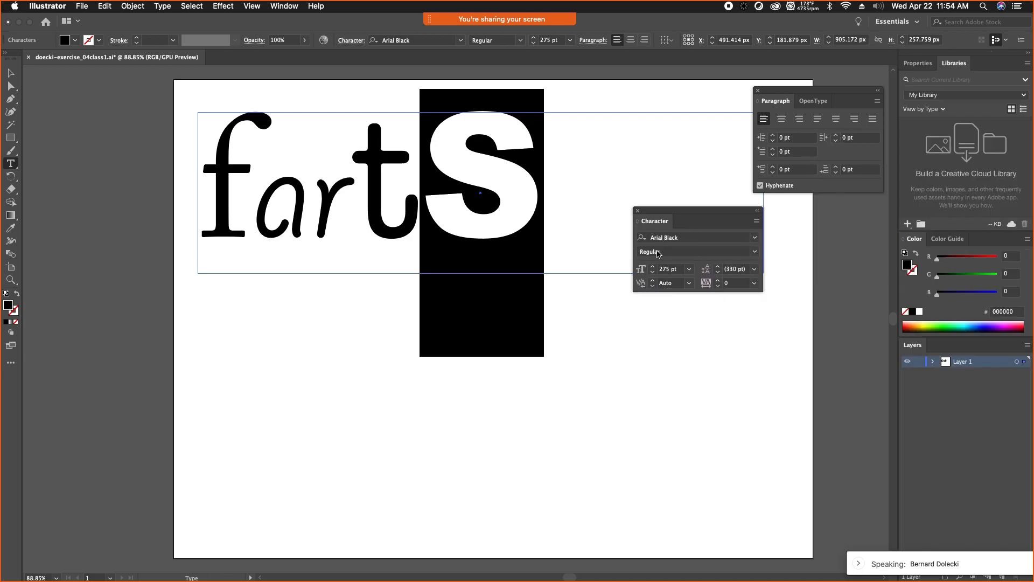
Step: Apply All Caps to the selected "S" at the end of the word
{"action": "left_click", "coordinate": [757, 211]}
{"action": "left_click", "coordinate": [686, 213]}
{"action": "left_click", "coordinate": [757, 222]}
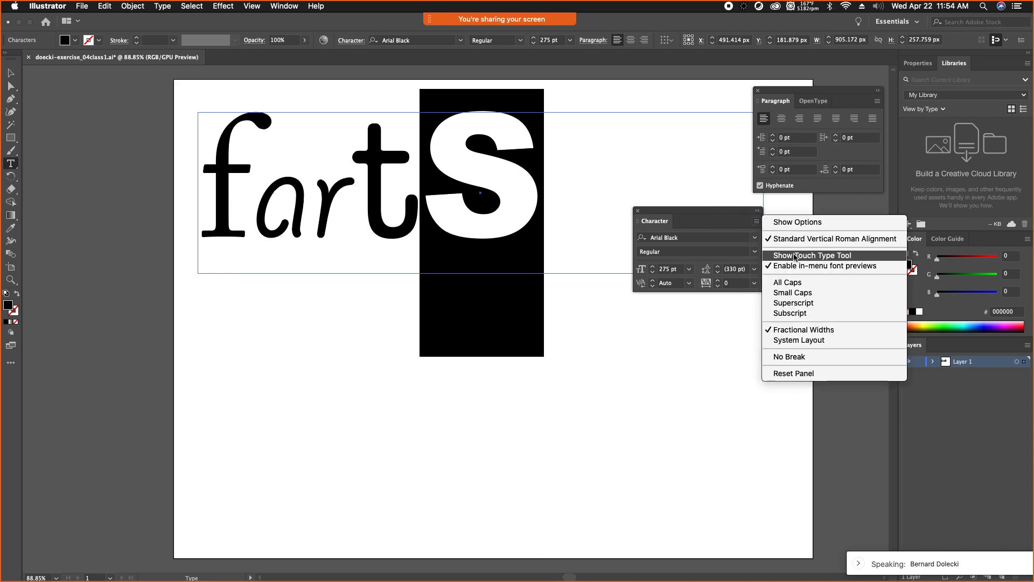
{"action": "left_click", "coordinate": [792, 284]}
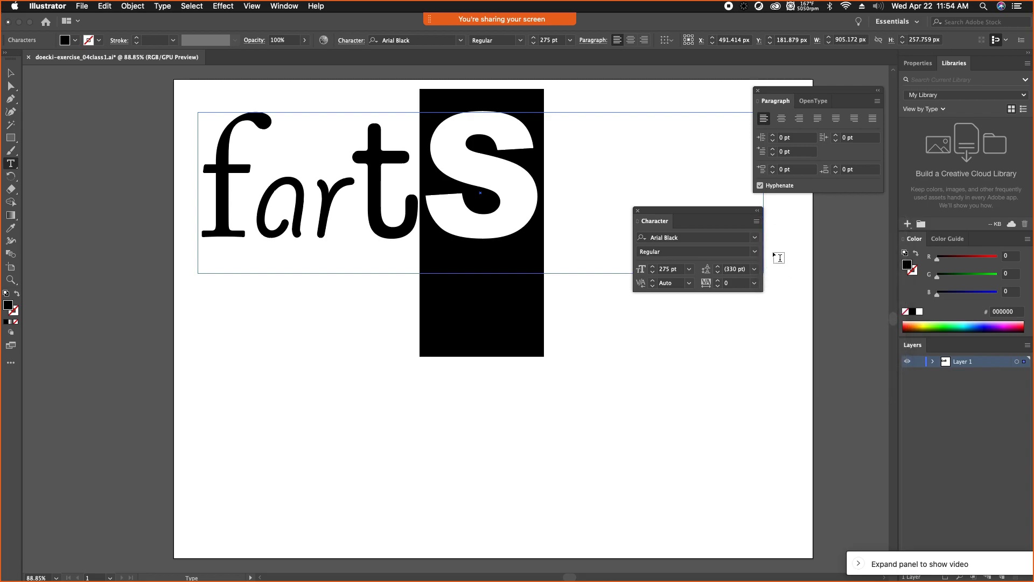
{"action": "left_click", "coordinate": [758, 210]}
{"action": "left_click", "coordinate": [682, 210]}
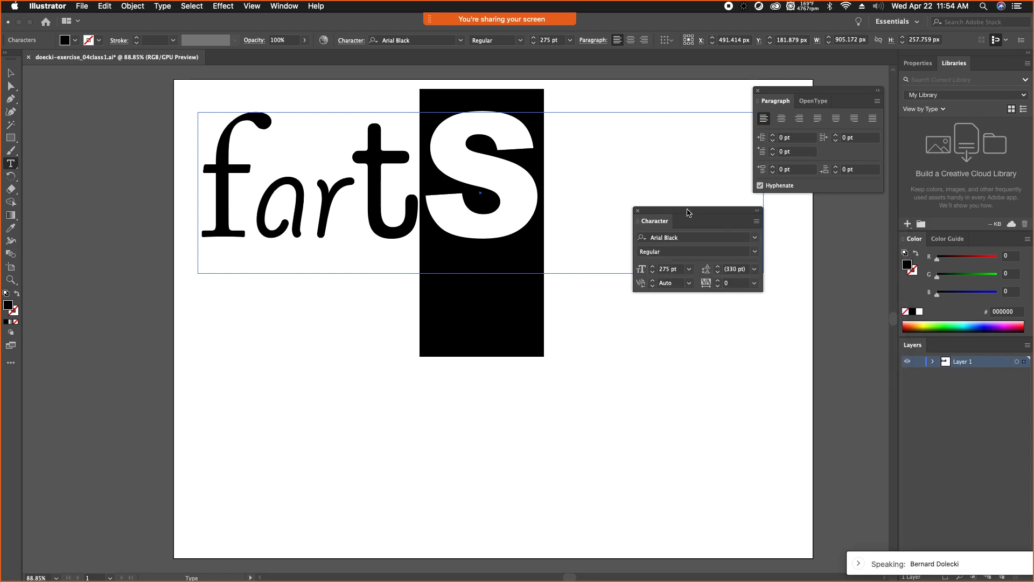
Step: Try the Superscript setting on the selected "S" and turn it back off
{"action": "left_click", "coordinate": [757, 221]}
{"action": "left_click", "coordinate": [776, 304]}
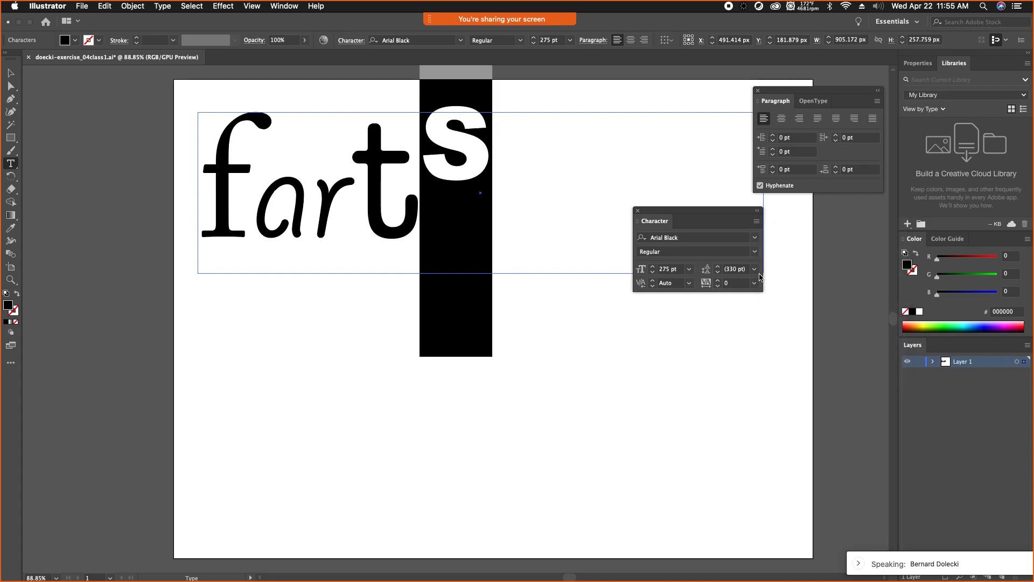
{"action": "left_click", "coordinate": [758, 220]}
{"action": "left_click", "coordinate": [784, 303]}
Step: Reset the character settings of the selected "S" and undo that reset
{"action": "left_click", "coordinate": [758, 221]}
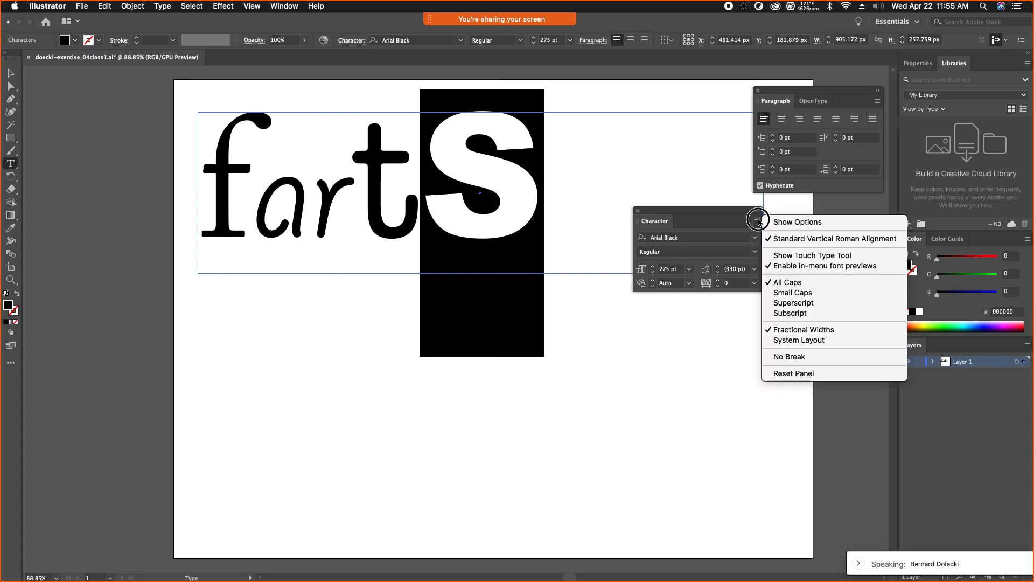
{"action": "left_click", "coordinate": [791, 375]}
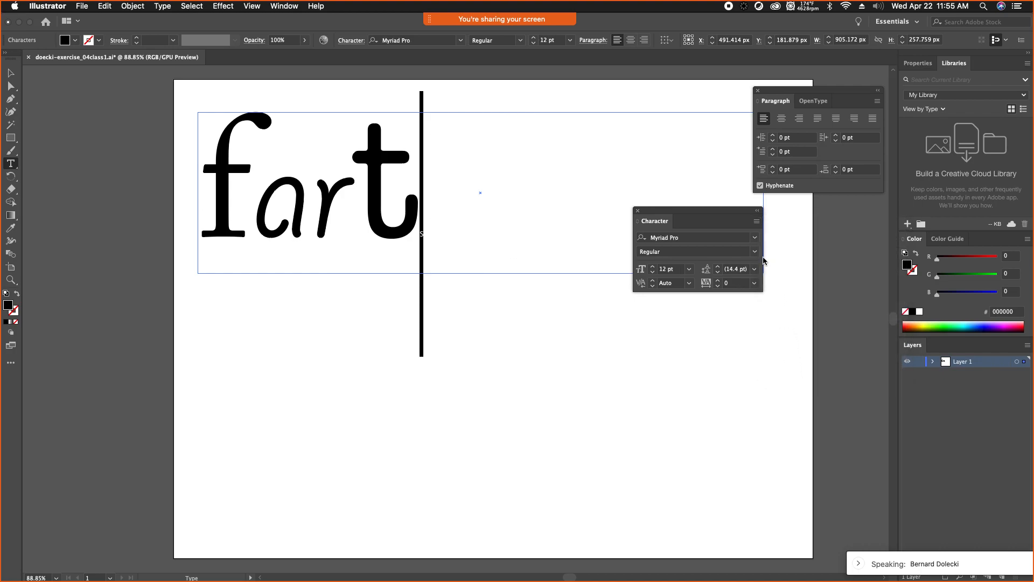
{"action": "key", "text": "super+z"}
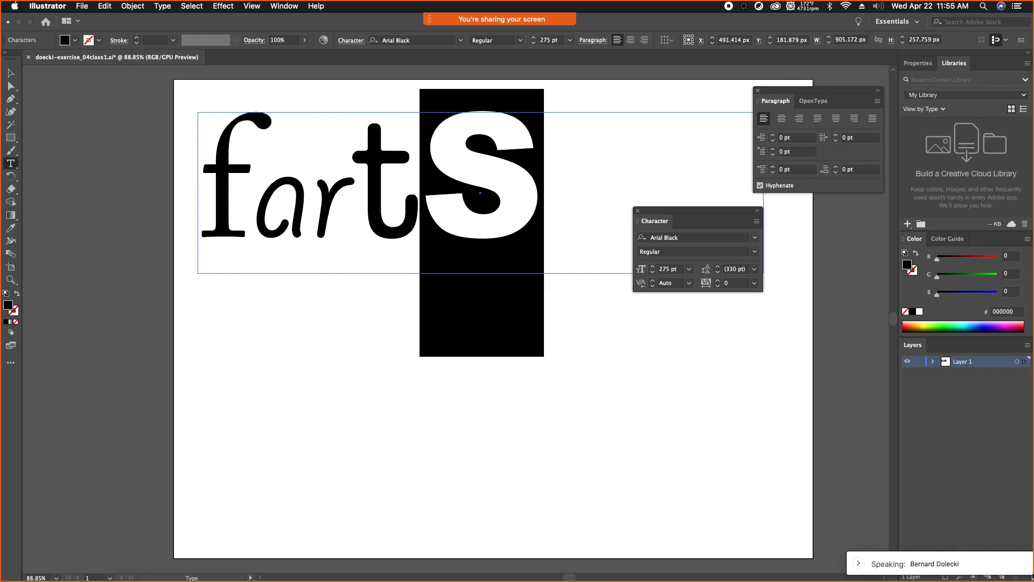
Step: Dock the floating Character panel back into the group with Properties and Libraries
{"action": "mouse_move", "coordinate": [1031, 578]}
{"action": "left_mouse_down"}
{"action": "mouse_move", "coordinate": [873, 520]}
{"action": "mouse_move", "coordinate": [730, 519]}
{"action": "mouse_move", "coordinate": [1030, 580]}
{"action": "left_mouse_up"}
{"action": "left_click", "coordinate": [352, 41]}
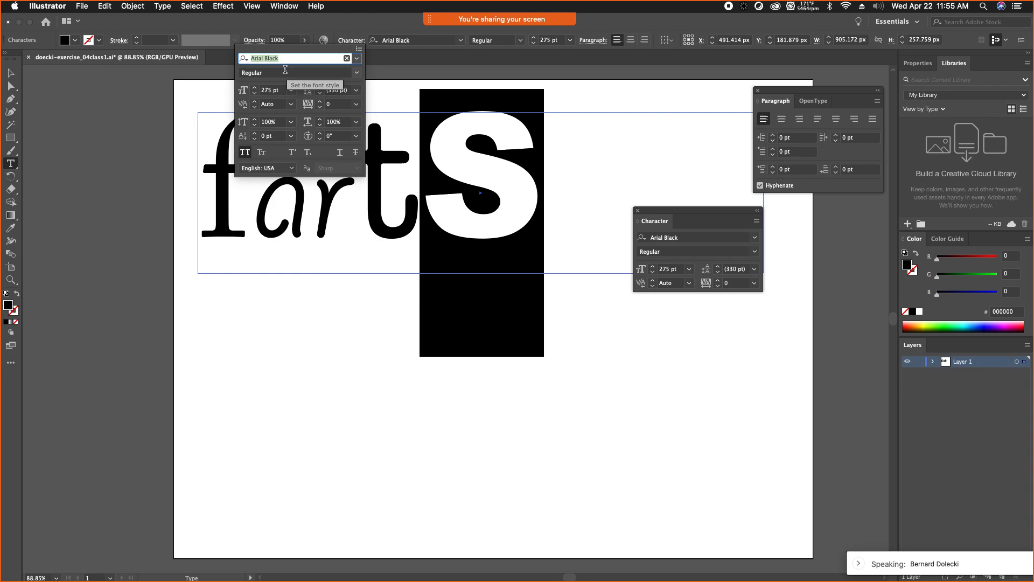
{"action": "left_click", "coordinate": [654, 223]}
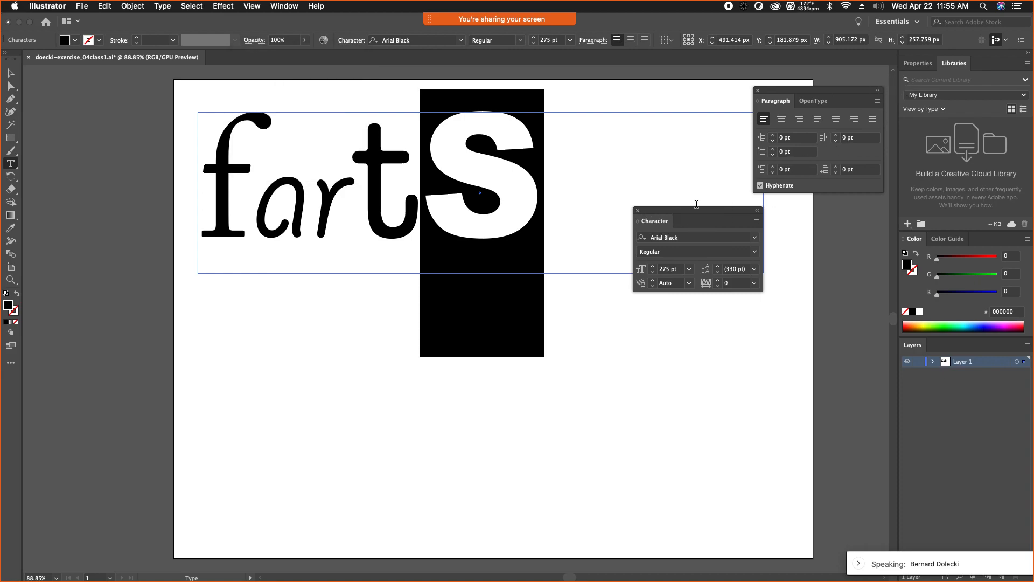
{"action": "left_click_drag", "start_coordinate": [653, 222], "coordinate": [964, 69]}
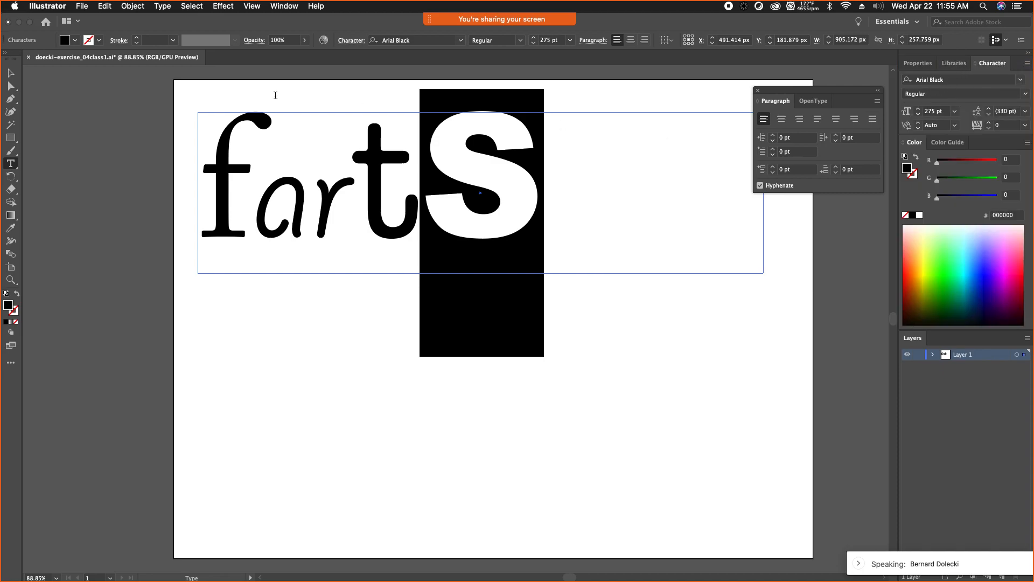
Step: Set the character rotation of the selected "S" to 20°
{"action": "left_click", "coordinate": [353, 42]}
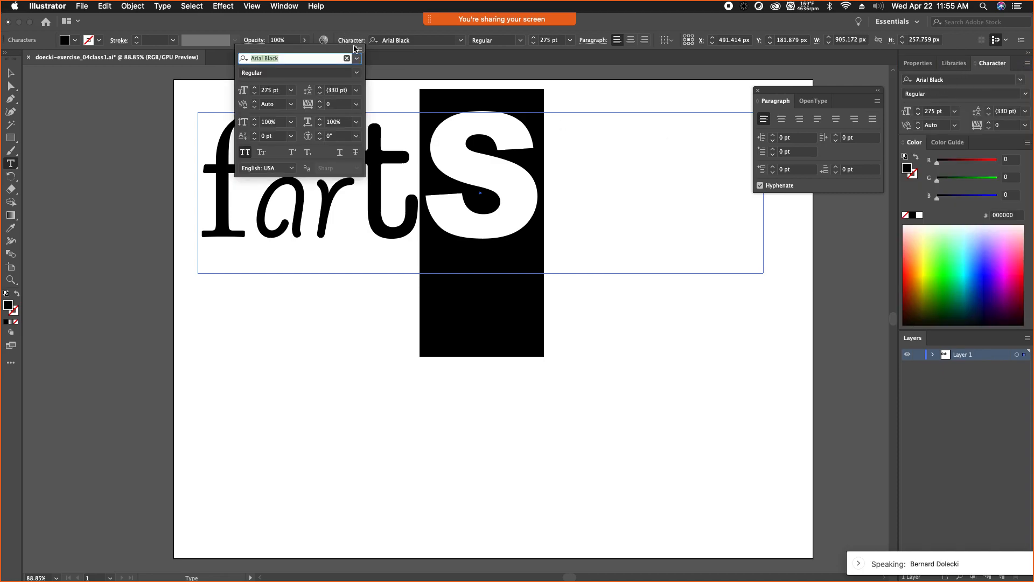
{"action": "left_click", "coordinate": [320, 134]}
{"action": "left_click_drag", "start_coordinate": [320, 135], "coordinate": [320, 136]}
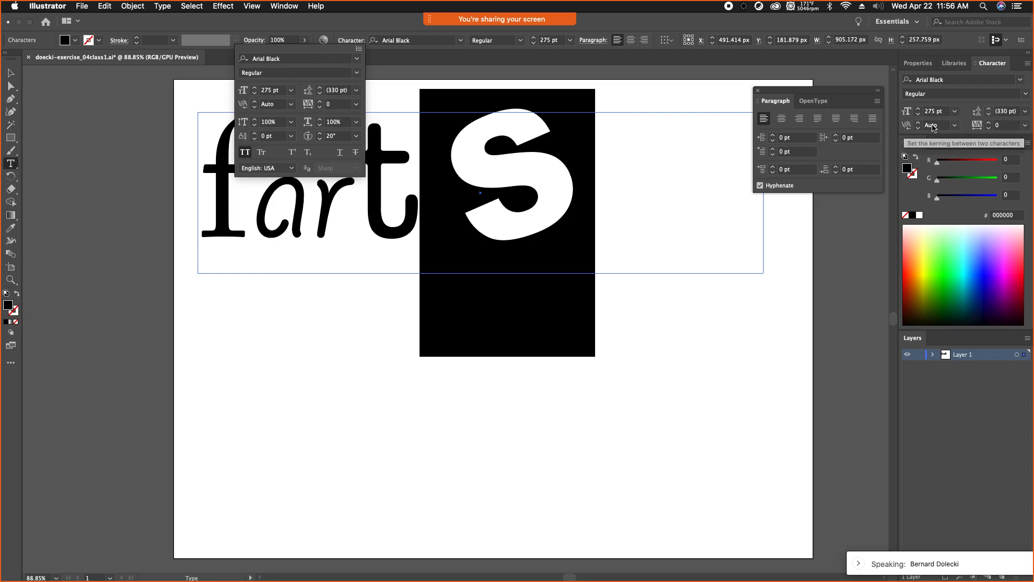
{"action": "left_click", "coordinate": [467, 160]}
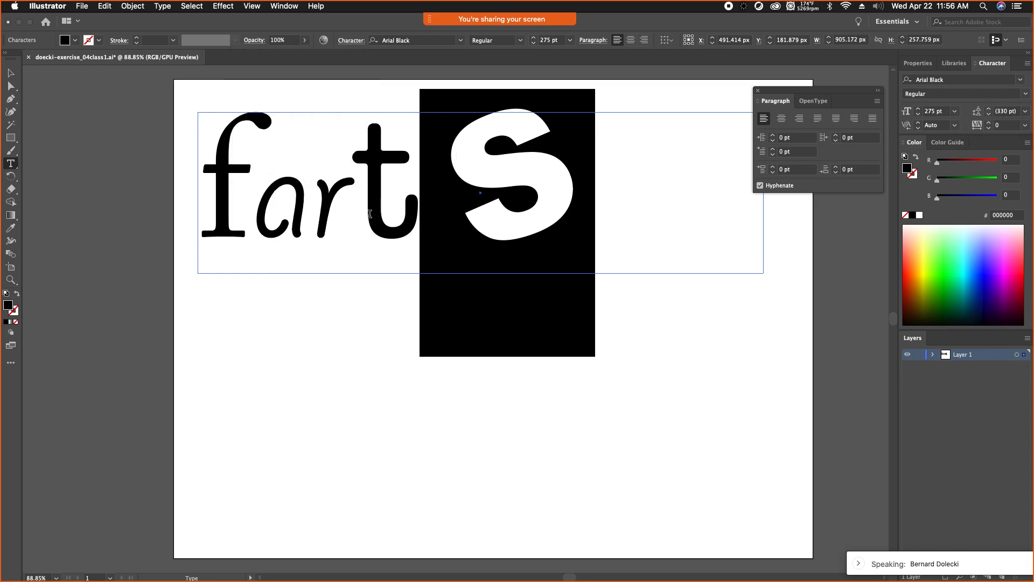
Step: Examine the gaps between neighbouring letters of the word, especially around the "t", the "S" and the "f"
{"action": "left_click", "coordinate": [350, 210]}
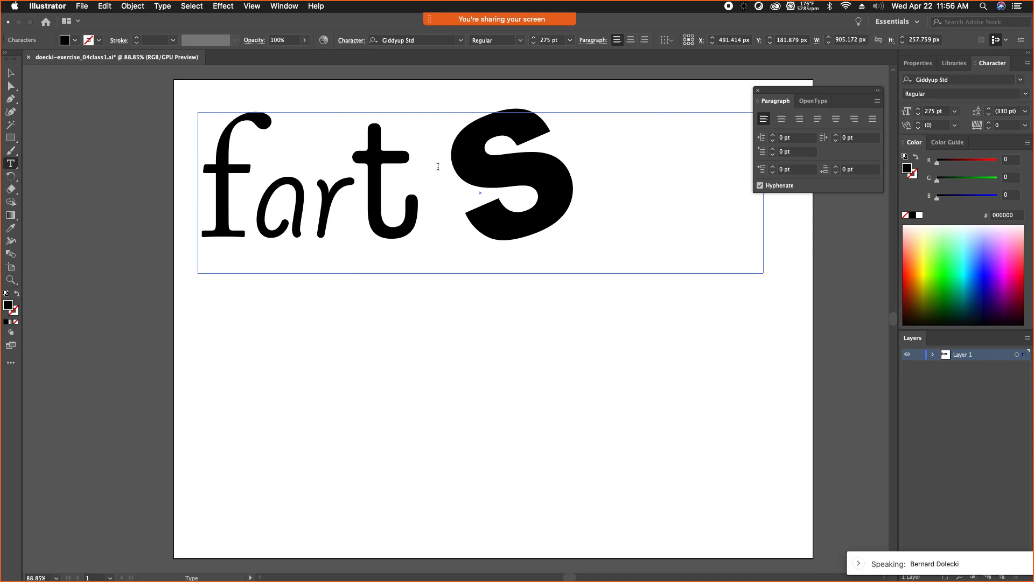
{"action": "left_click", "coordinate": [424, 199]}
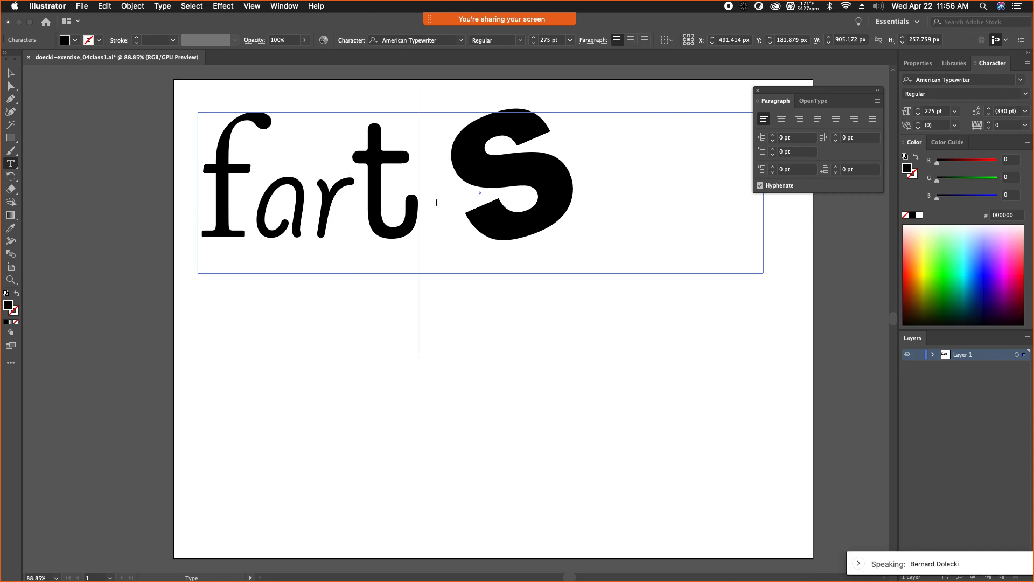
{"action": "left_click_drag", "start_coordinate": [435, 205], "coordinate": [520, 201]}
{"action": "left_click", "coordinate": [576, 177]}
{"action": "left_click_drag", "start_coordinate": [575, 177], "coordinate": [499, 189]}
{"action": "left_click", "coordinate": [461, 198]}
{"action": "left_click_drag", "start_coordinate": [254, 211], "coordinate": [215, 211]}
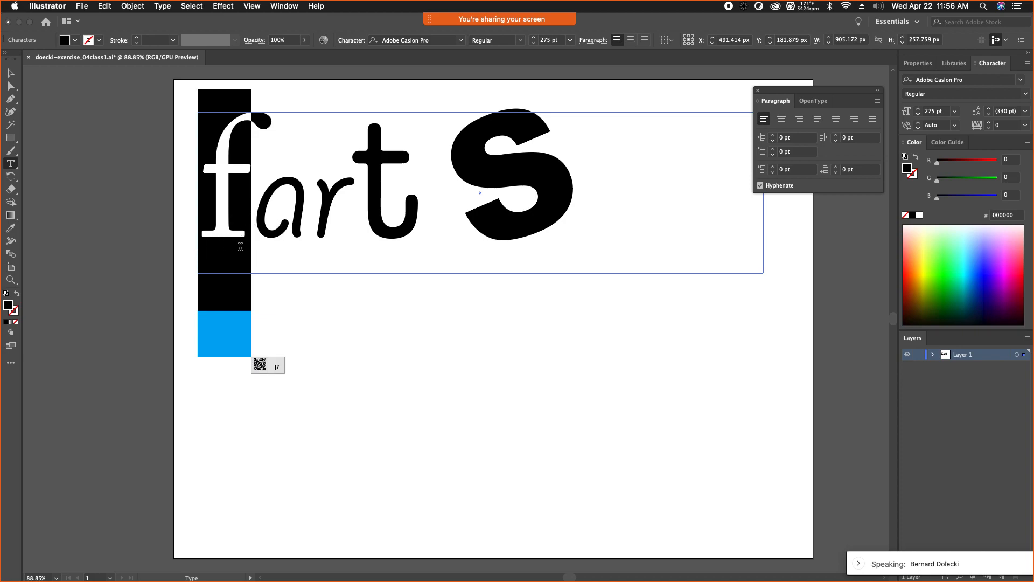
{"action": "left_click", "coordinate": [285, 223]}
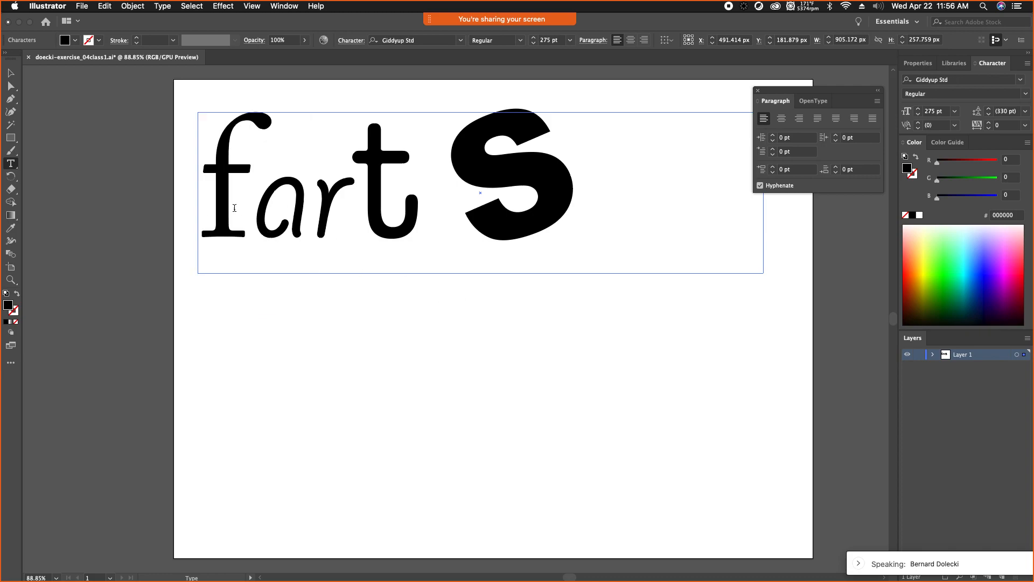
{"action": "left_click", "coordinate": [252, 199]}
Step: Reduce the tracking of only the letter "f" so that the rest of the word moves closer to it
{"action": "key", "text": "super"}
{"action": "key", "text": "super+equal"}
{"action": "key", "text": "super+equal"}
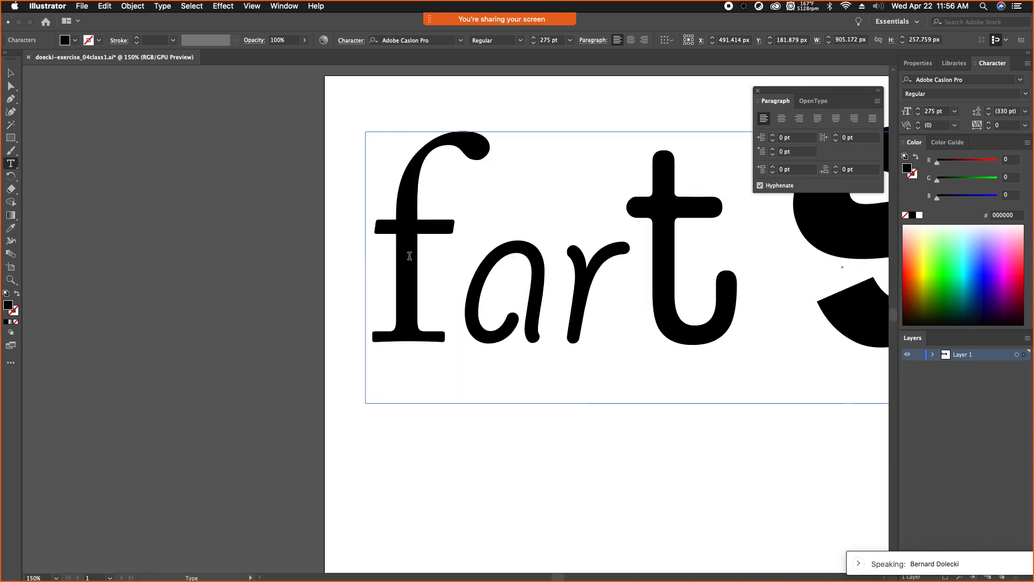
{"action": "left_click_drag", "start_coordinate": [436, 270], "coordinate": [397, 269]}
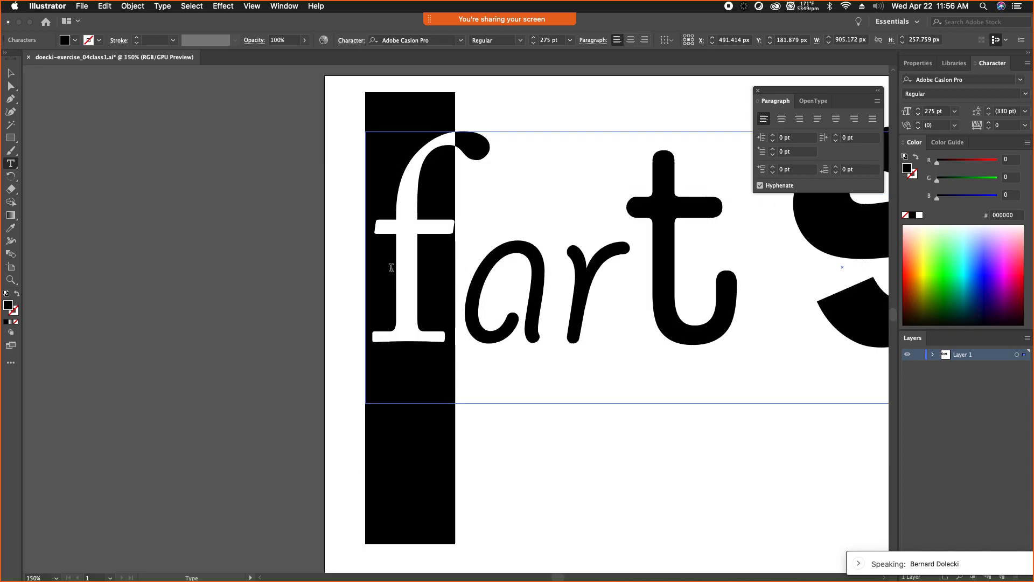
{"action": "left_click", "coordinate": [468, 315]}
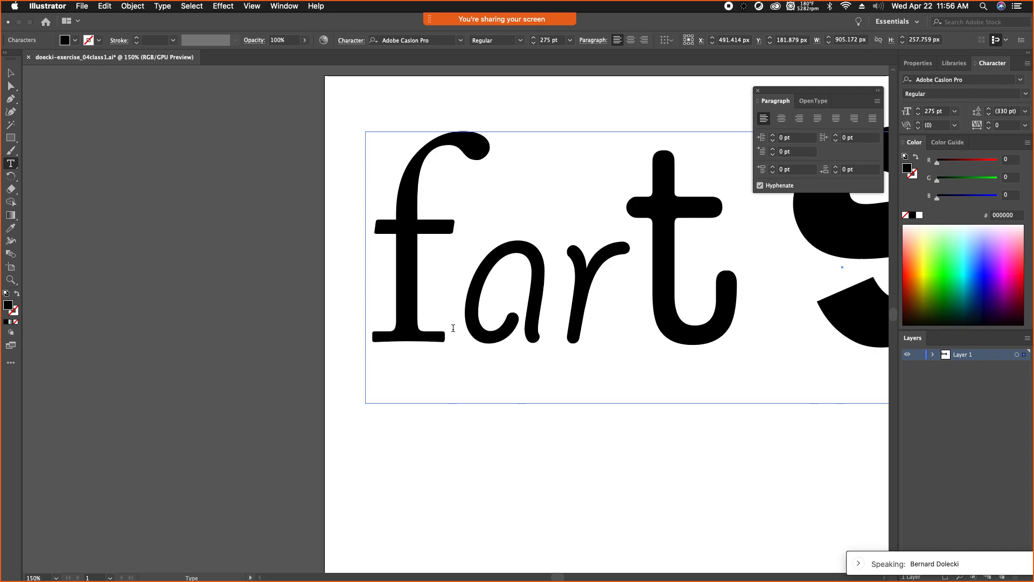
{"action": "left_click_drag", "start_coordinate": [462, 323], "coordinate": [376, 295]}
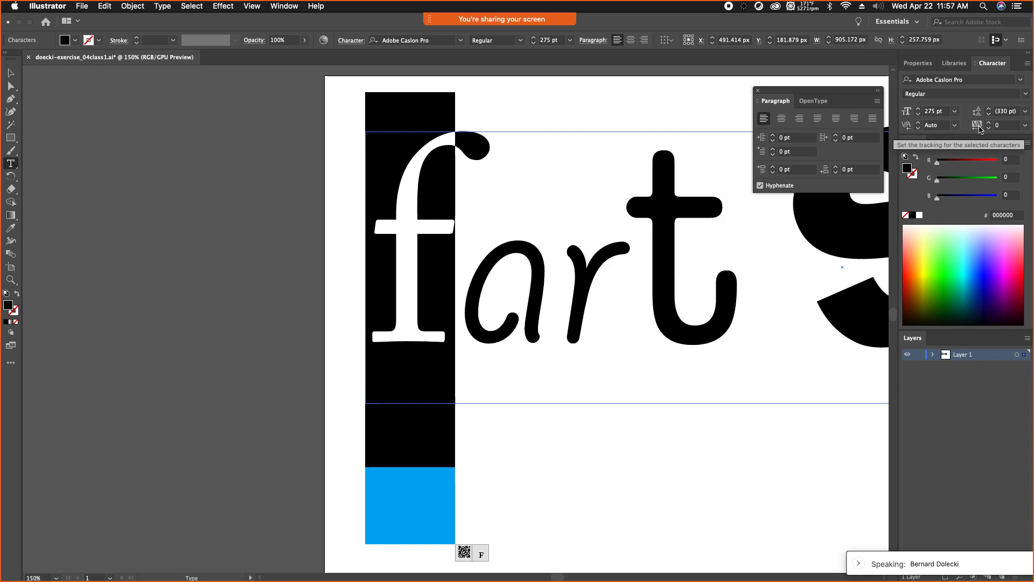
{"action": "left_click", "coordinate": [1001, 125]}
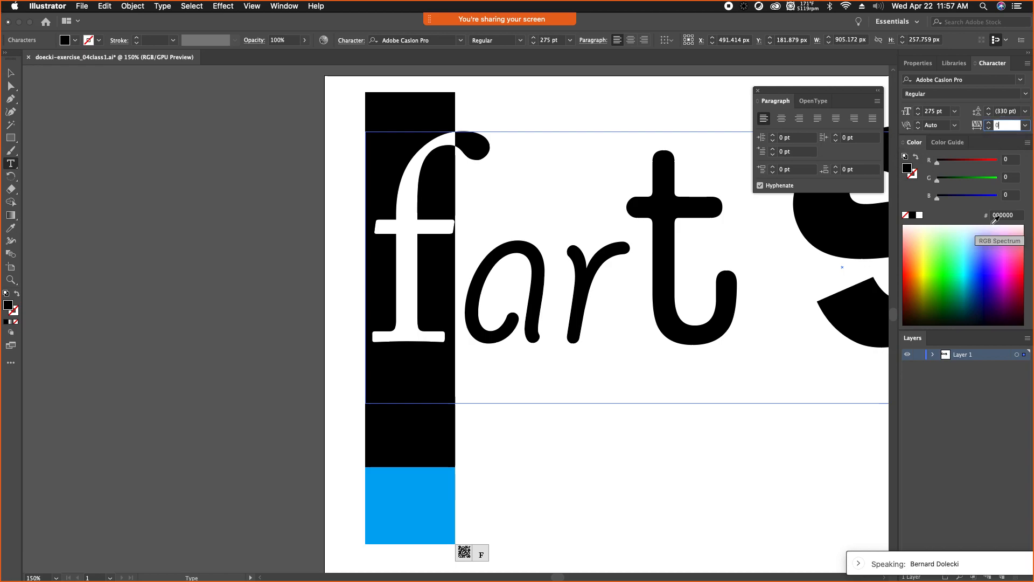
{"action": "left_click", "coordinate": [990, 130]}
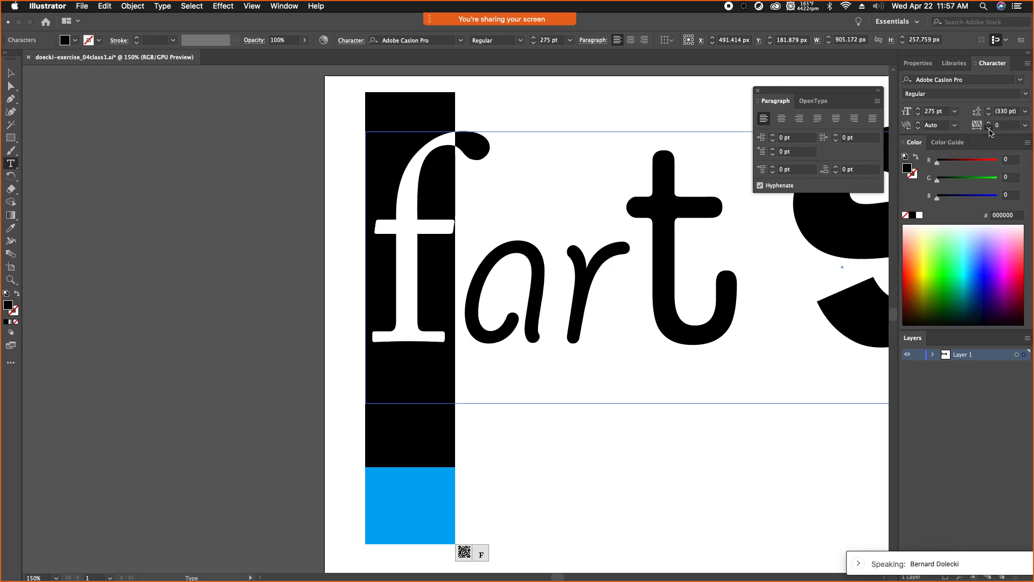
{"action": "left_click", "coordinate": [990, 130]}
{"action": "left_click", "coordinate": [990, 130]}
{"action": "left_click", "coordinate": [990, 129]}
{"action": "left_click", "coordinate": [989, 129]}
{"action": "left_click", "coordinate": [990, 130]}
{"action": "left_click", "coordinate": [990, 129]}
{"action": "left_click", "coordinate": [1001, 126]}
{"action": "key", "text": "Down"}
{"action": "key", "text": "Down"}
{"action": "key", "text": "Down"}
{"action": "key", "text": "Down"}
{"action": "key", "text": "Down"}
{"action": "key", "text": "Down"}
{"action": "key", "text": "Down"}
{"action": "key", "text": "Down"}
{"action": "key", "text": "Down"}
{"action": "key", "text": "Down"}
{"action": "key", "text": "Down"}
{"action": "key", "text": "Down"}
{"action": "key", "text": "Down"}
{"action": "key", "text": "Down"}
{"action": "key", "text": "Down"}
{"action": "key", "text": "Down"}
{"action": "key", "text": "Down"}
{"action": "key", "text": "Down"}
{"action": "left_click", "coordinate": [704, 288]}
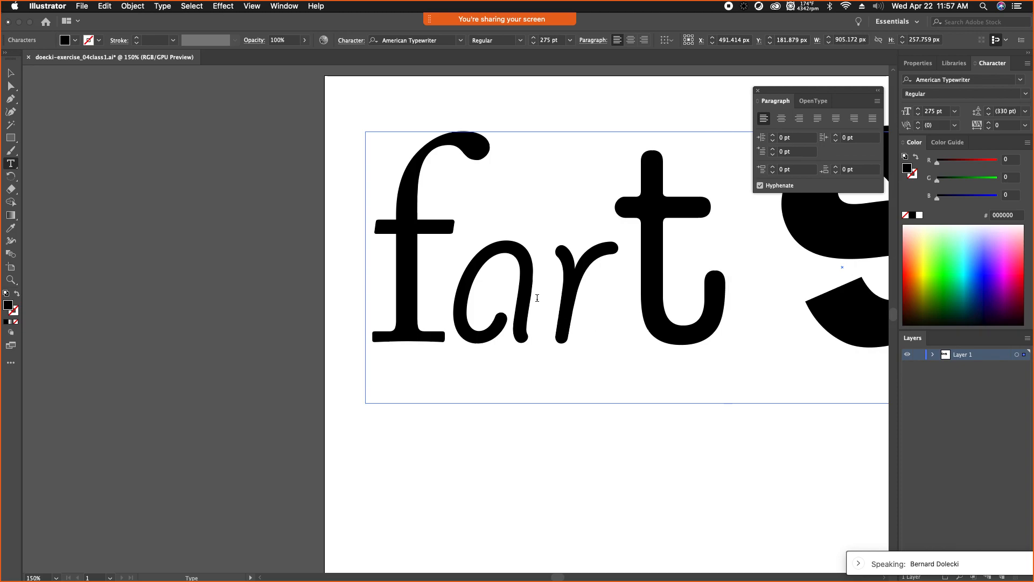
Step: Set the tracking of only the letter "a" to -138 so that it overlaps the "r"
{"action": "left_click_drag", "start_coordinate": [512, 287], "coordinate": [491, 286]}
{"action": "left_click", "coordinate": [490, 286]}
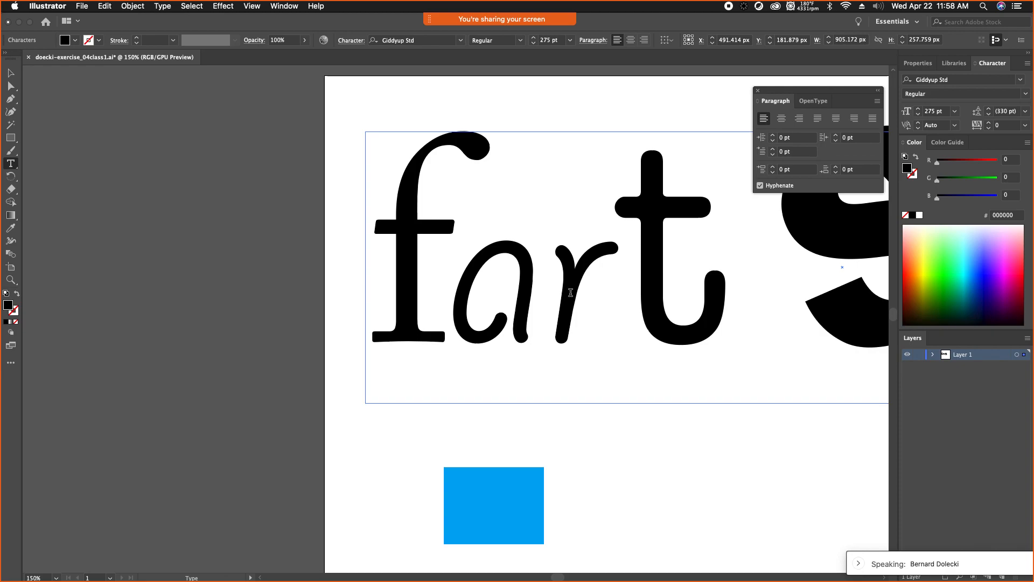
{"action": "left_click_drag", "start_coordinate": [554, 289], "coordinate": [589, 293]}
{"action": "left_click", "coordinate": [549, 291]}
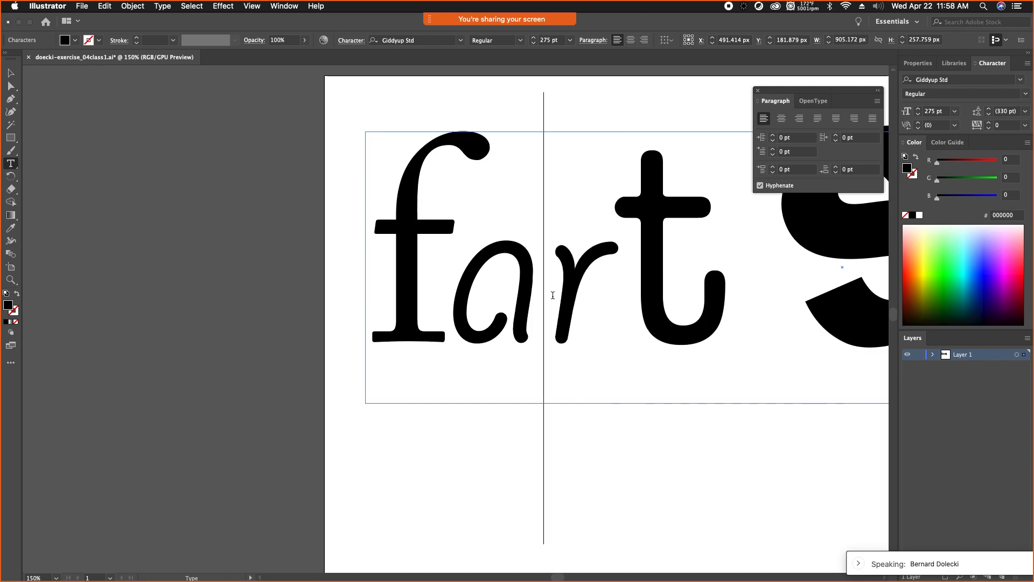
{"action": "left_click_drag", "start_coordinate": [503, 295], "coordinate": [485, 296]}
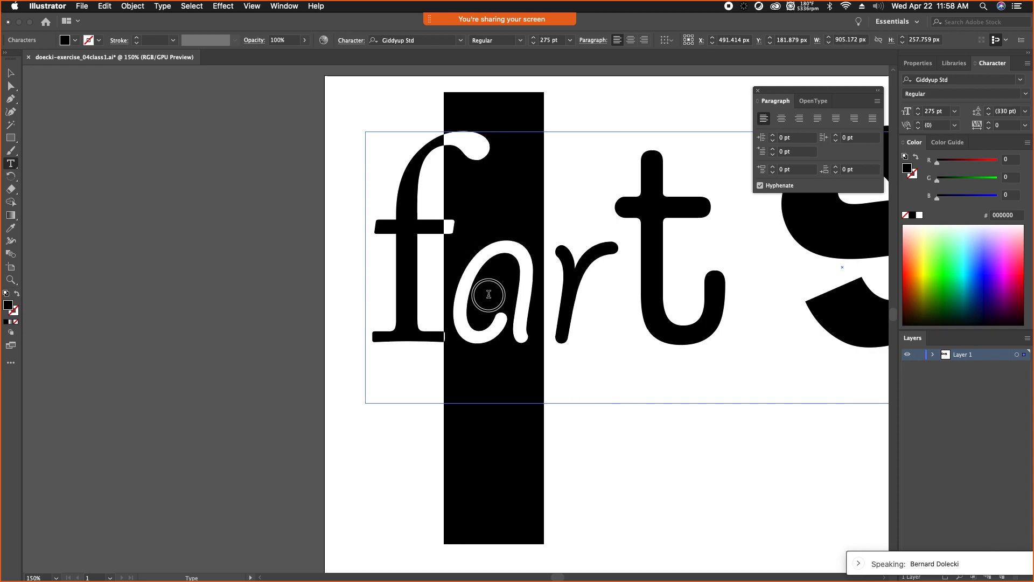
{"action": "left_click", "coordinate": [989, 129]}
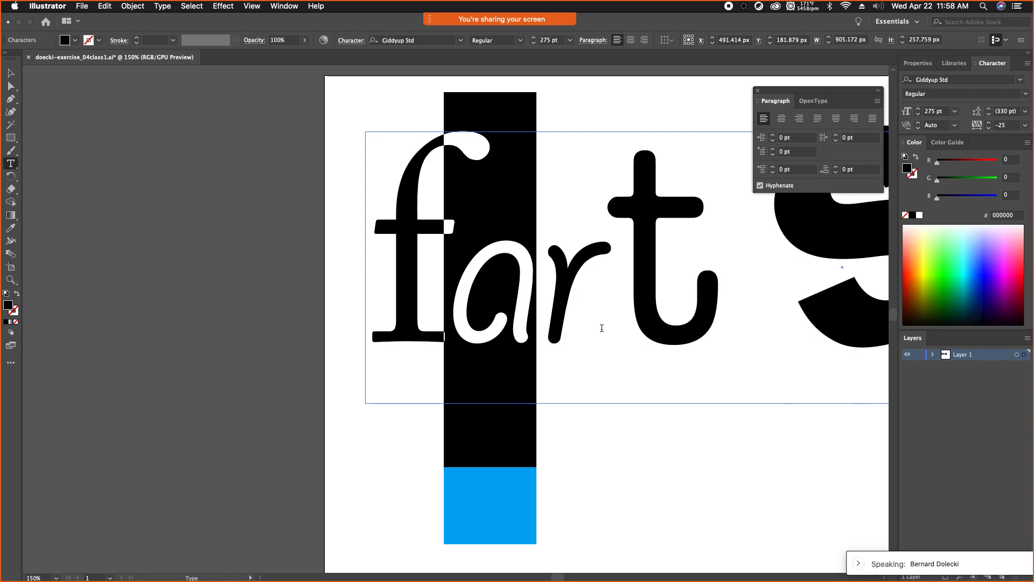
{"action": "left_click", "coordinate": [990, 129]}
{"action": "left_click", "coordinate": [989, 130]}
{"action": "left_click", "coordinate": [990, 129]}
{"action": "left_click", "coordinate": [989, 130]}
{"action": "left_click", "coordinate": [989, 129]}
{"action": "left_click", "coordinate": [990, 129]}
{"action": "left_click", "coordinate": [989, 129]}
{"action": "left_click", "coordinate": [989, 129]}
{"action": "left_click", "coordinate": [989, 130]}
{"action": "left_click", "coordinate": [990, 130]}
{"action": "left_click", "coordinate": [990, 129]}
{"action": "left_click", "coordinate": [989, 129]}
{"action": "left_click", "coordinate": [989, 130]}
{"action": "left_click", "coordinate": [989, 130]}
{"action": "left_click", "coordinate": [989, 130]}
{"action": "left_click", "coordinate": [990, 130]}
{"action": "left_click", "coordinate": [989, 130]}
{"action": "left_click", "coordinate": [989, 130]}
{"action": "left_click", "coordinate": [989, 130]}
{"action": "left_click", "coordinate": [990, 130]}
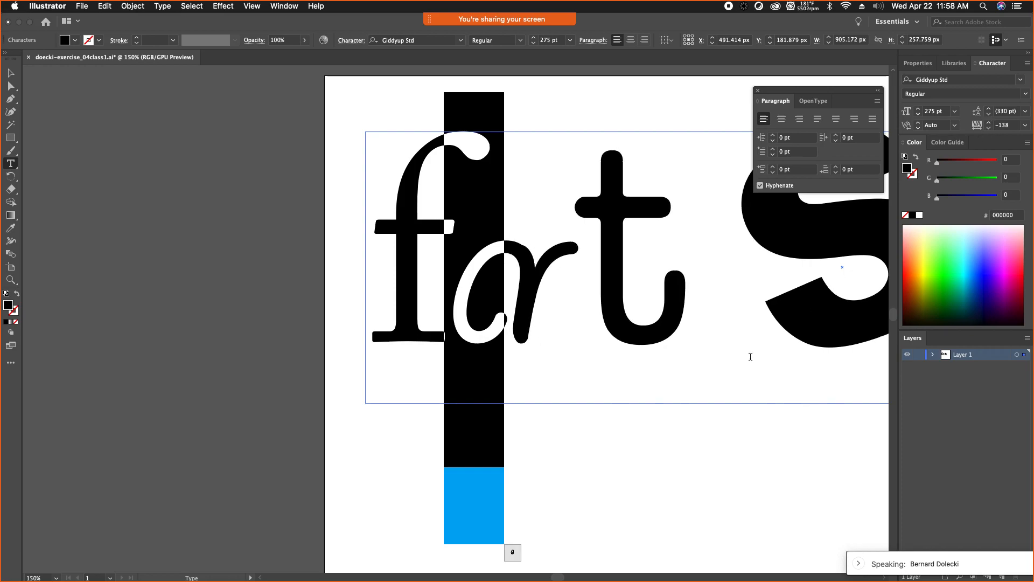
{"action": "left_click", "coordinate": [573, 444]}
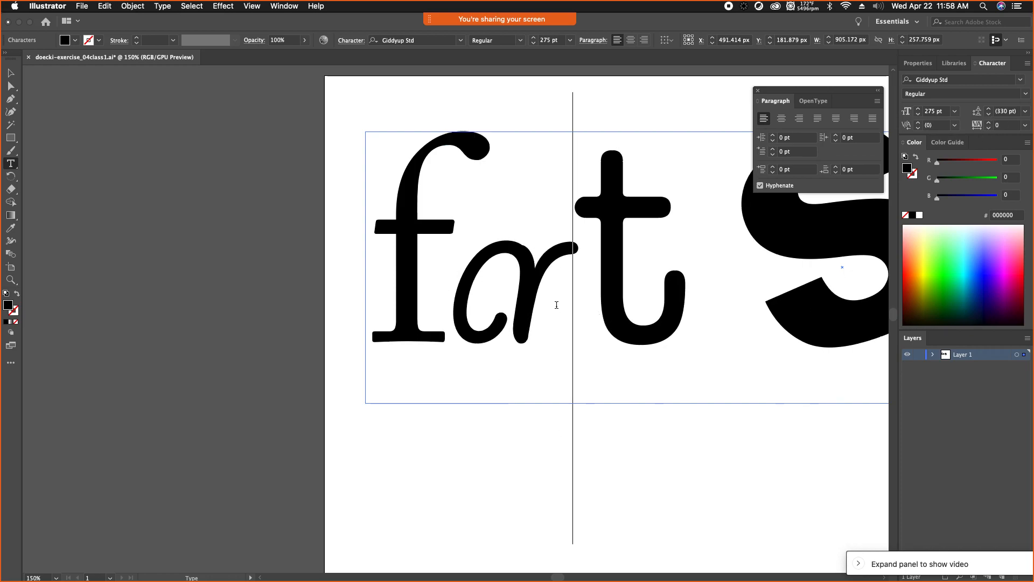
Step: Set the tracking of only the letter "a" to -53 so that it sits slightly apart from the "r"
{"action": "left_click", "coordinate": [504, 310]}
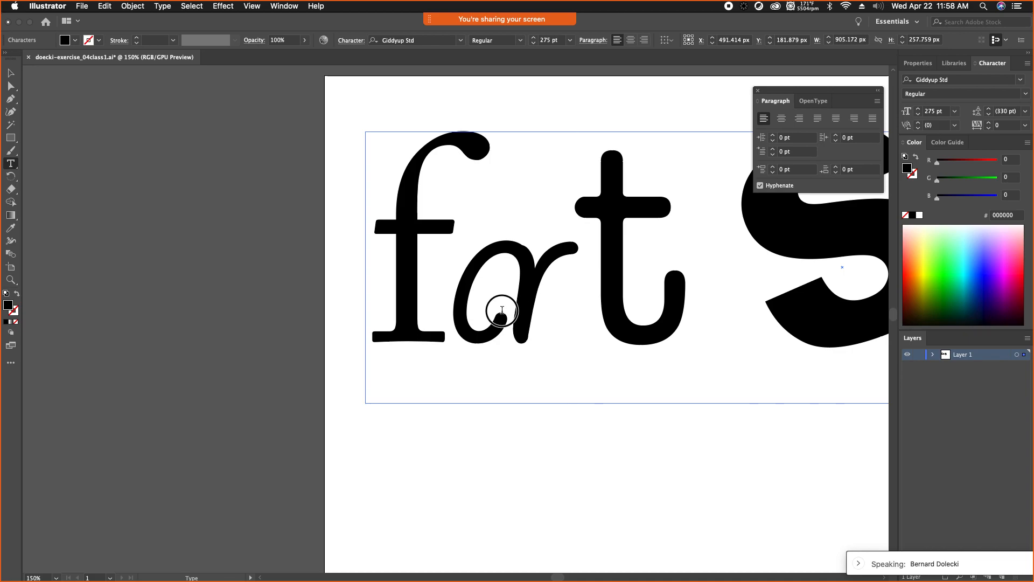
{"action": "left_click_drag", "start_coordinate": [446, 300], "coordinate": [518, 304]}
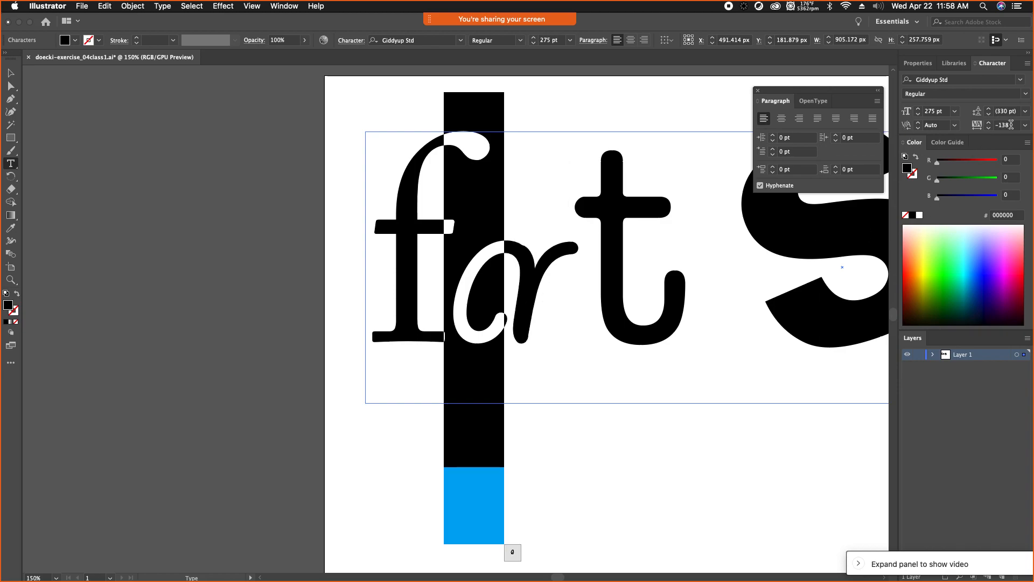
{"action": "left_click", "coordinate": [989, 122]}
{"action": "left_click_drag", "start_coordinate": [989, 122], "coordinate": [990, 123]}
{"action": "left_click", "coordinate": [527, 267]}
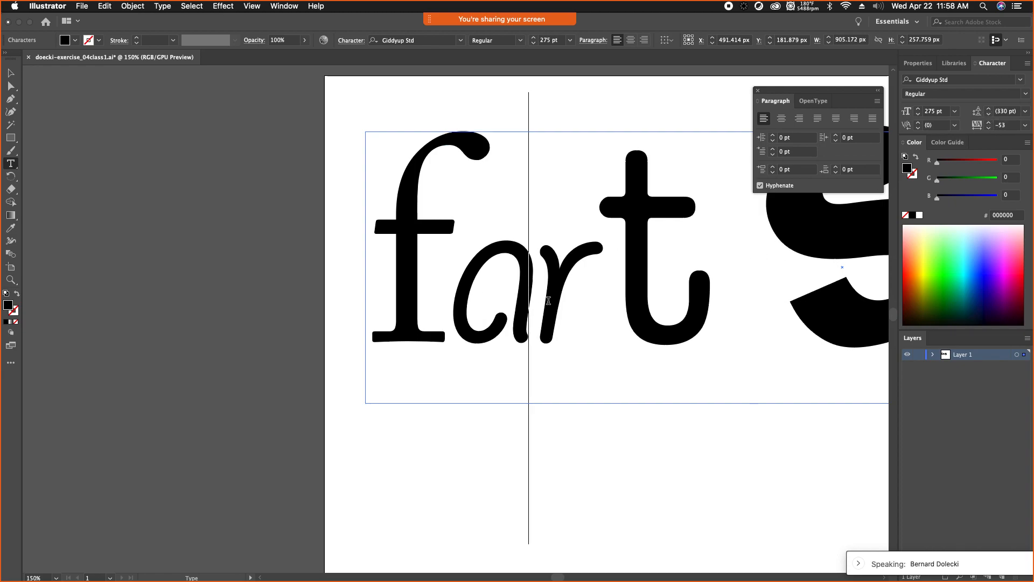
Step: Adjust the tracking of only the letter "r", settling on -11
{"action": "left_click_drag", "start_coordinate": [600, 281], "coordinate": [561, 286]}
{"action": "left_click", "coordinate": [595, 296]}
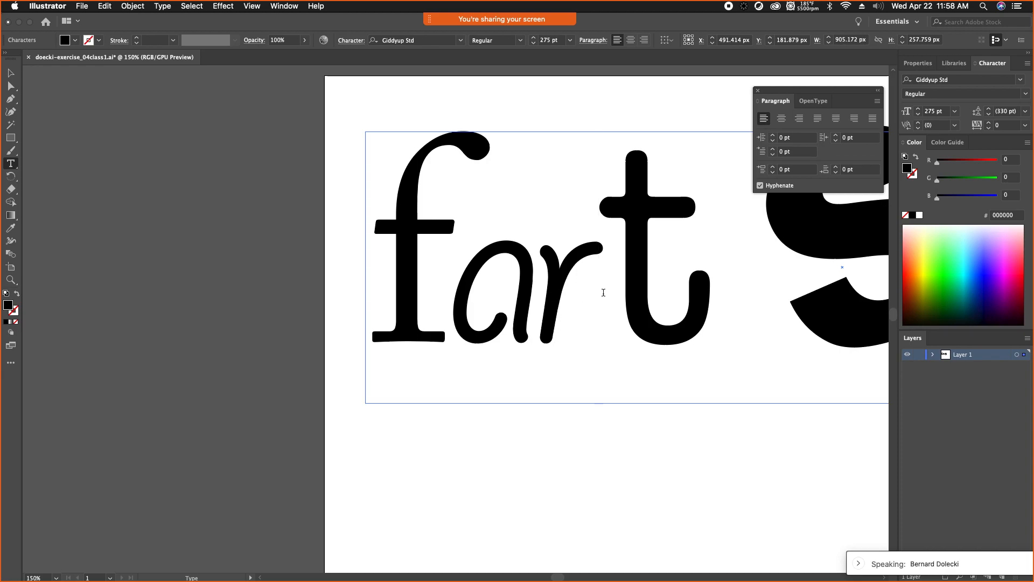
{"action": "left_click_drag", "start_coordinate": [593, 273], "coordinate": [559, 286]}
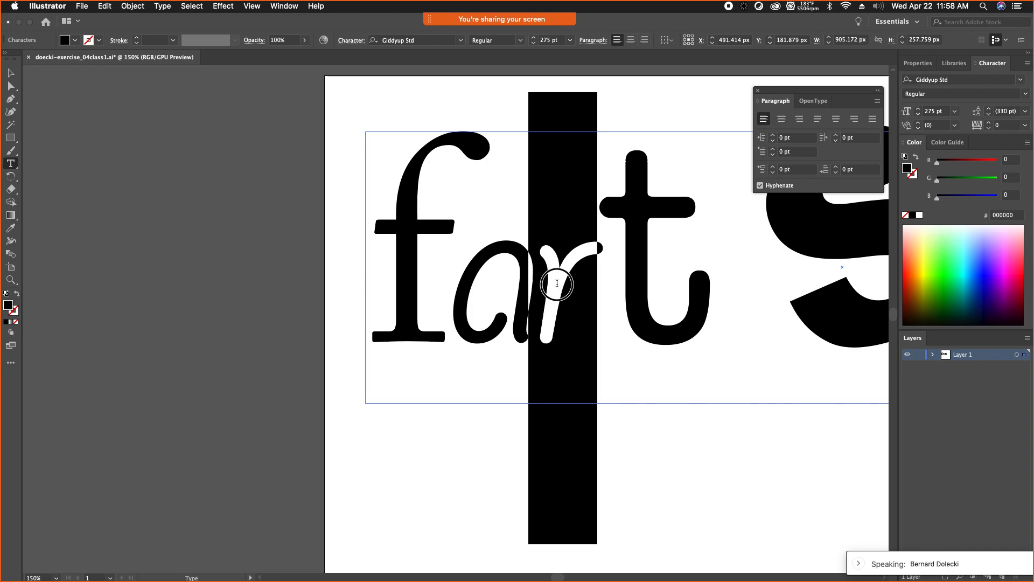
{"action": "left_click", "coordinate": [990, 128]}
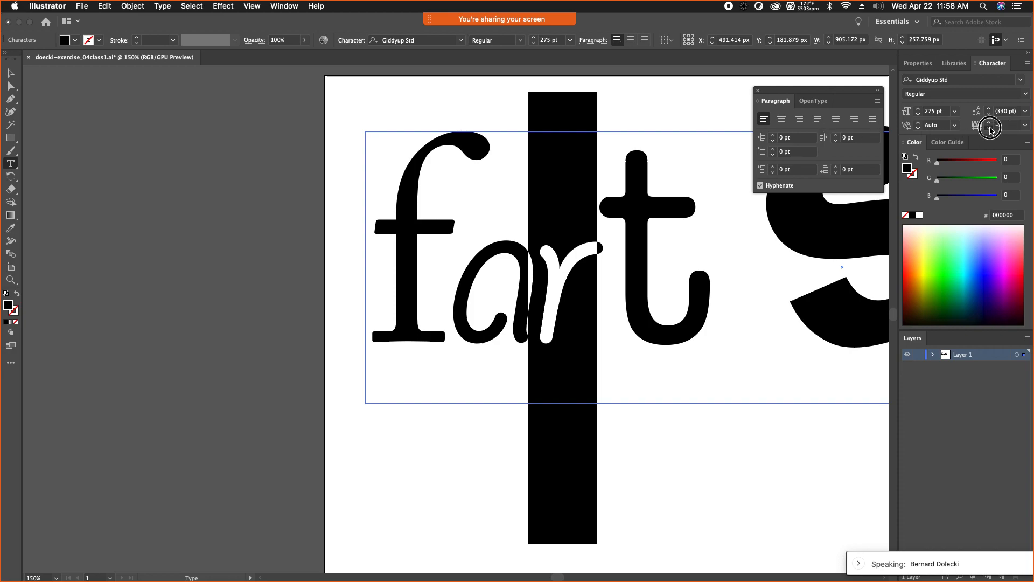
{"action": "left_click", "coordinate": [990, 129]}
{"action": "left_click", "coordinate": [990, 128]}
{"action": "left_click", "coordinate": [990, 129]}
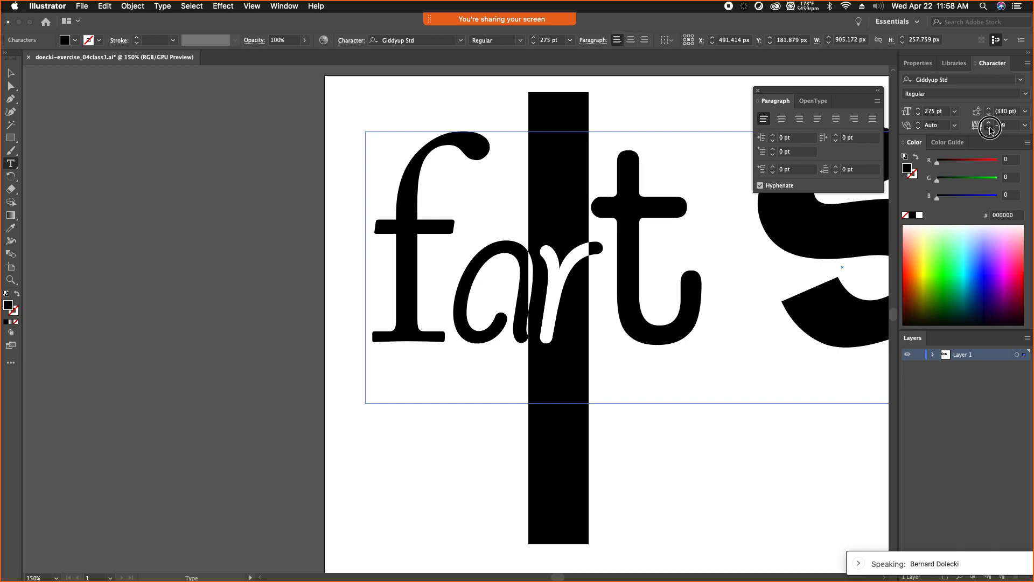
{"action": "left_click", "coordinate": [989, 128]}
{"action": "left_click", "coordinate": [990, 128]}
{"action": "left_click", "coordinate": [989, 129]}
{"action": "left_click", "coordinate": [990, 129]}
{"action": "left_click", "coordinate": [990, 128]}
{"action": "left_click", "coordinate": [990, 129]}
{"action": "left_click", "coordinate": [989, 129]}
{"action": "left_click", "coordinate": [761, 279]}
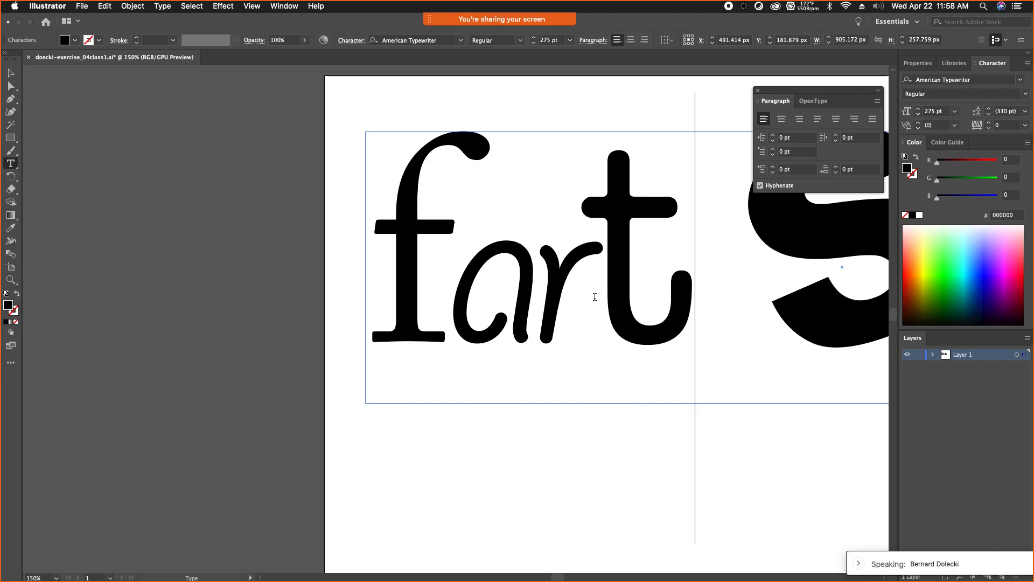
{"action": "left_click_drag", "start_coordinate": [578, 276], "coordinate": [547, 276]}
{"action": "left_click_drag", "start_coordinate": [989, 124], "coordinate": [988, 122]}
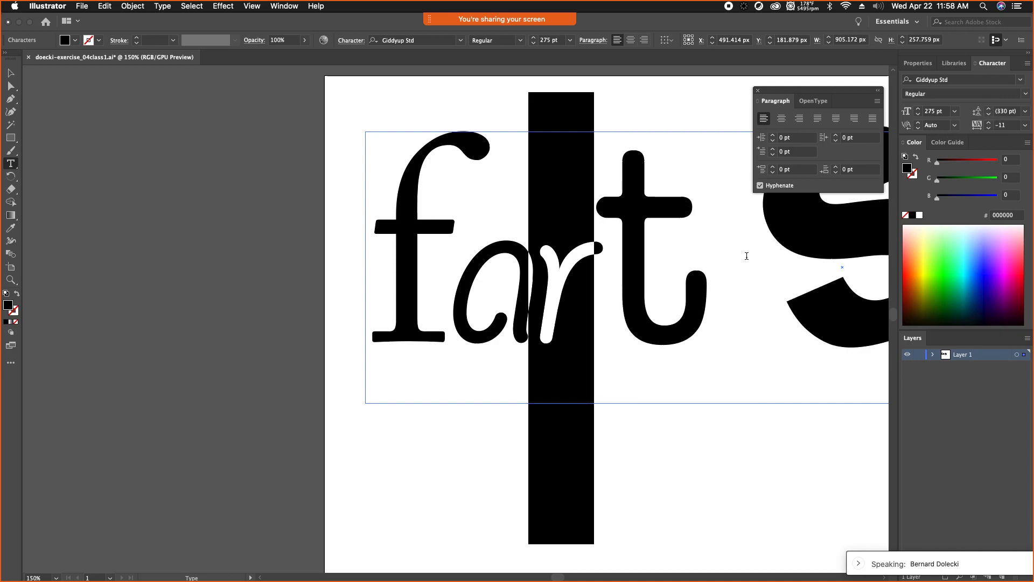
Step: Set the baseline shift of the selected "r" to 68 pt and rotate the letter slightly counterclockwise
{"action": "left_click", "coordinate": [351, 42]}
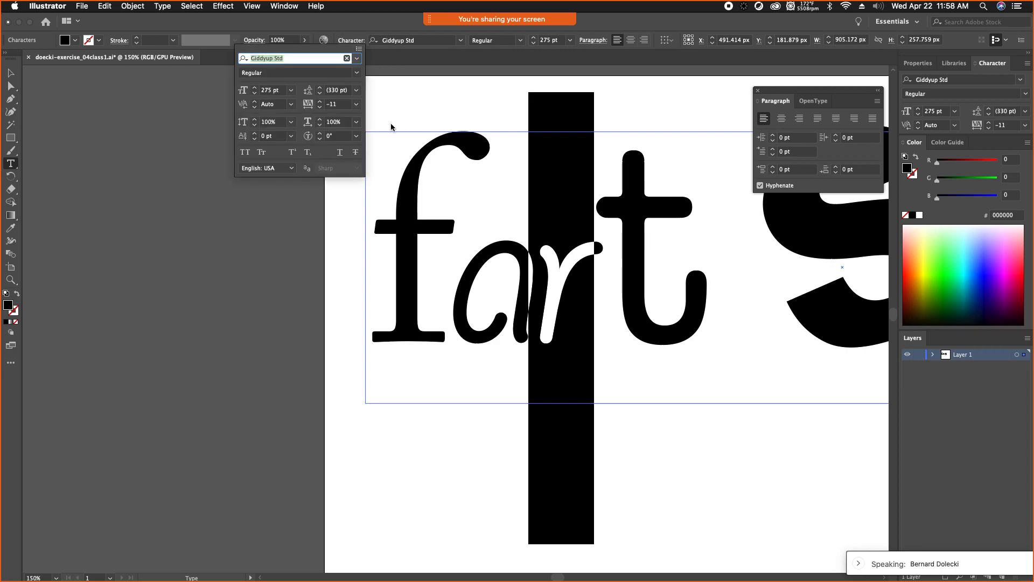
{"action": "left_click", "coordinate": [264, 136]}
{"action": "left_click", "coordinate": [255, 134]}
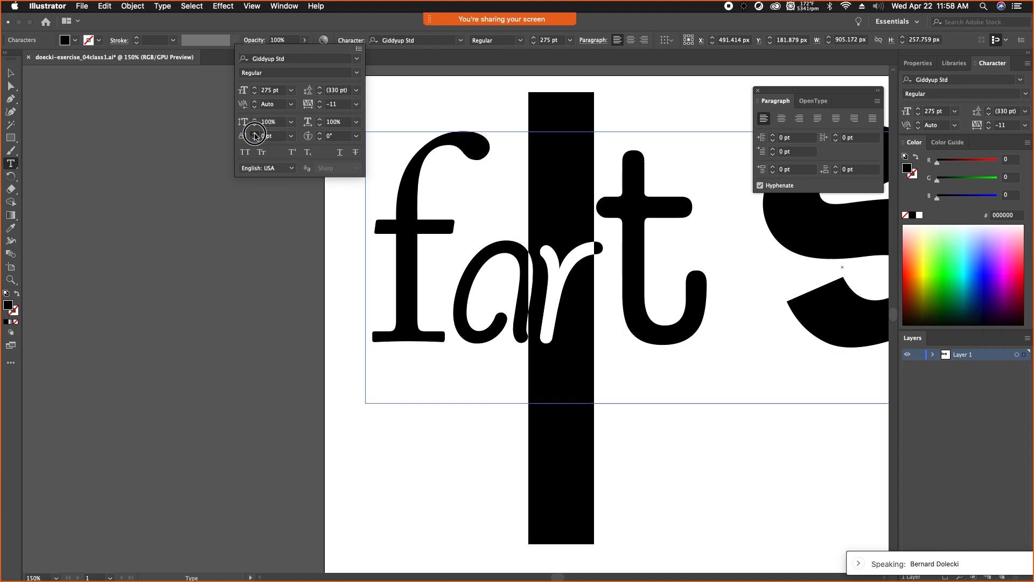
{"action": "left_click_drag", "start_coordinate": [255, 134], "coordinate": [255, 137]}
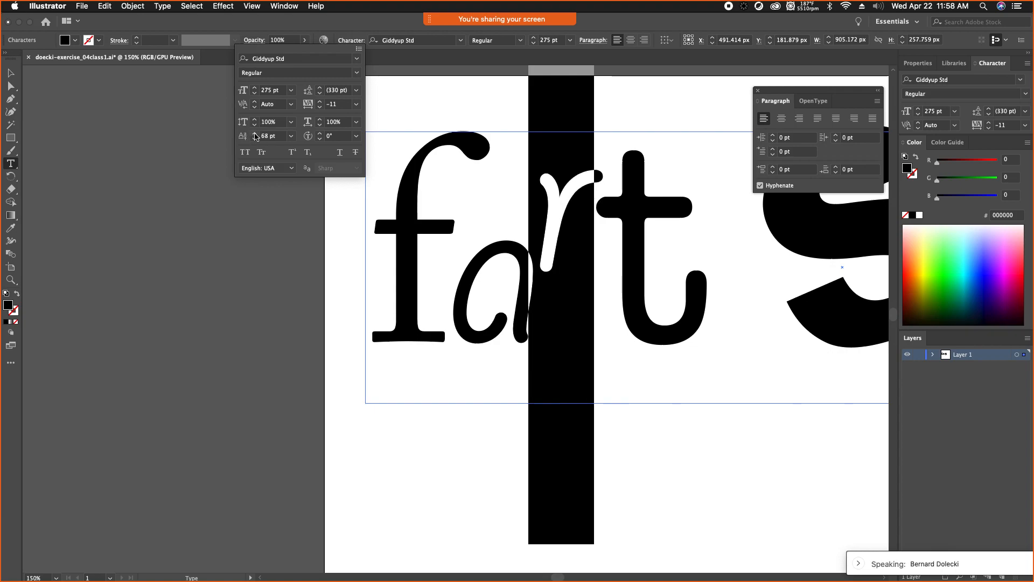
{"action": "left_click_drag", "start_coordinate": [321, 141], "coordinate": [320, 136]}
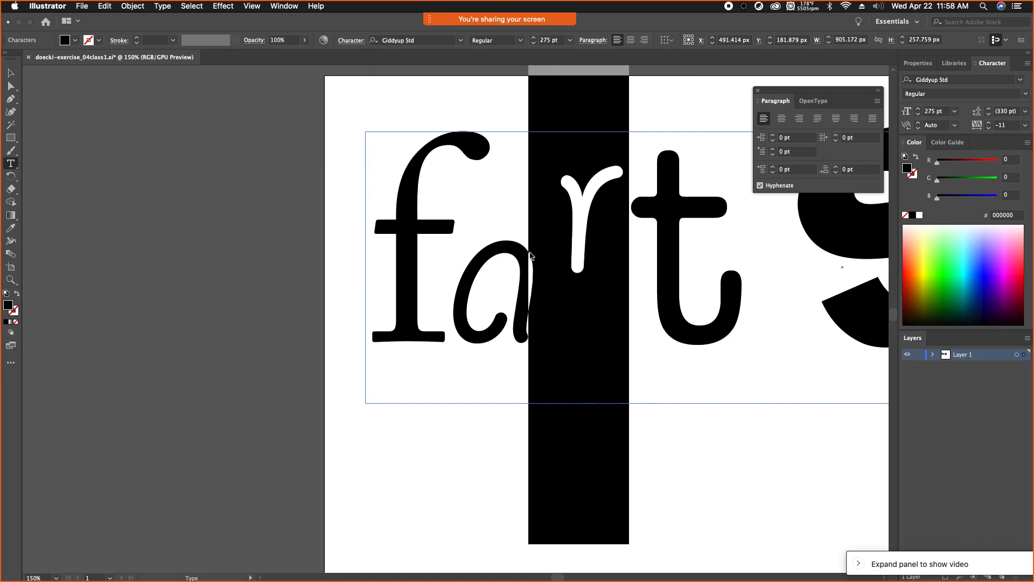
Step: Set the tracking of only the letter "a" to -148 to pull the raised "r" closer to it
{"action": "left_click_drag", "start_coordinate": [510, 272], "coordinate": [474, 278]}
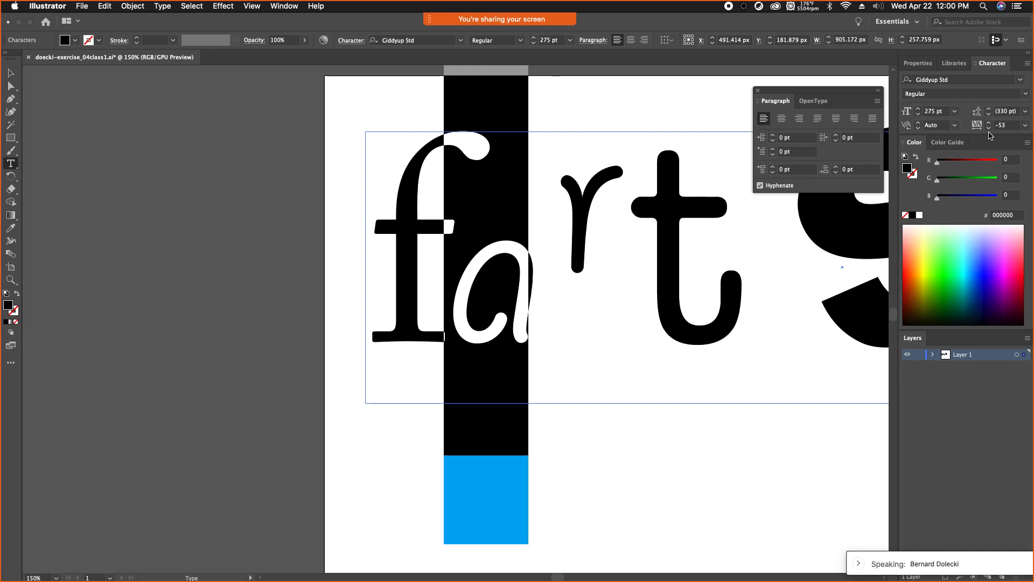
{"action": "left_click", "coordinate": [990, 128]}
{"action": "left_click", "coordinate": [990, 128]}
{"action": "left_click", "coordinate": [990, 128]}
{"action": "left_click", "coordinate": [990, 128]}
{"action": "left_click", "coordinate": [990, 129]}
{"action": "left_click", "coordinate": [990, 128]}
{"action": "left_click", "coordinate": [990, 128]}
{"action": "left_click", "coordinate": [990, 128]}
{"action": "left_click", "coordinate": [990, 128]}
{"action": "left_click", "coordinate": [991, 128]}
{"action": "left_click", "coordinate": [991, 129]}
{"action": "left_click", "coordinate": [990, 128]}
{"action": "left_click", "coordinate": [990, 128]}
{"action": "left_click", "coordinate": [990, 129]}
{"action": "left_click", "coordinate": [990, 129]}
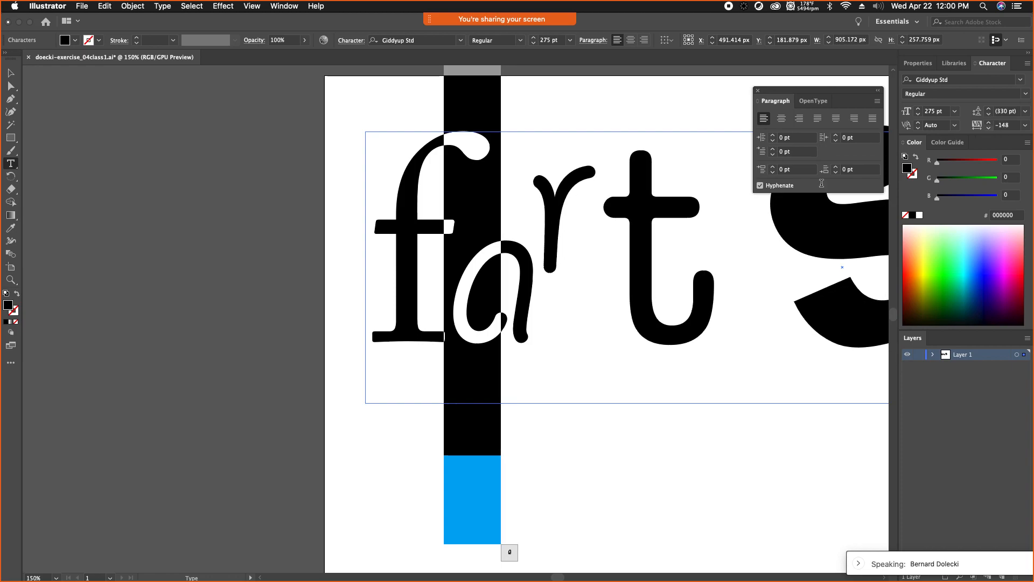
Step: Set the tracking of only the raised letter "r" to -69 and deselect the text
{"action": "left_click", "coordinate": [587, 184]}
{"action": "left_click_drag", "start_coordinate": [553, 197], "coordinate": [547, 197]}
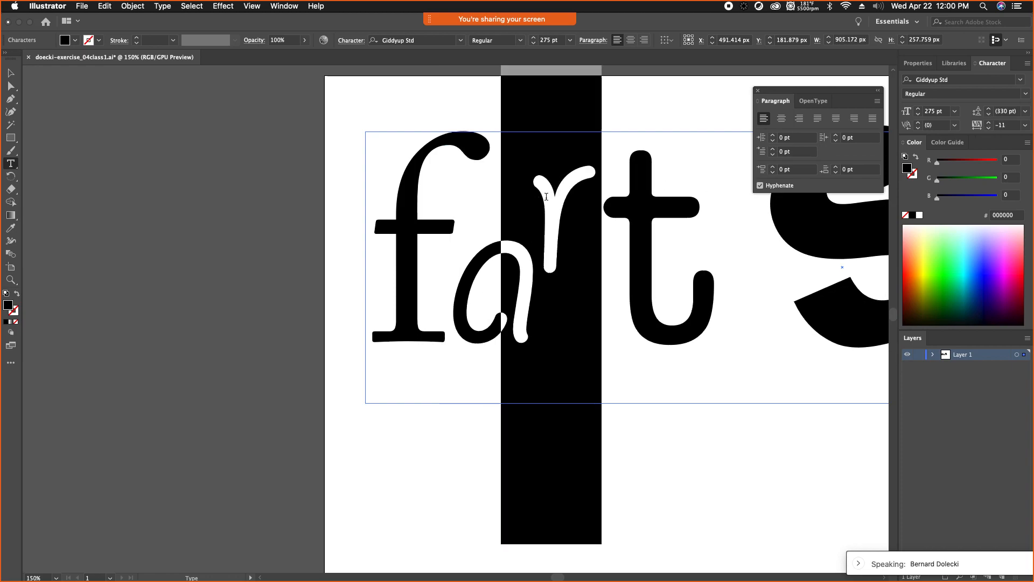
{"action": "left_click", "coordinate": [993, 130]}
{"action": "left_click", "coordinate": [993, 129]}
{"action": "left_click", "coordinate": [993, 130]}
{"action": "left_click", "coordinate": [993, 130]}
{"action": "left_click", "coordinate": [993, 129]}
{"action": "left_click", "coordinate": [994, 130]}
{"action": "left_click", "coordinate": [993, 129]}
{"action": "left_click", "coordinate": [993, 129]}
{"action": "left_click", "coordinate": [993, 129]}
{"action": "left_click", "coordinate": [993, 129]}
{"action": "left_click", "coordinate": [757, 244]}
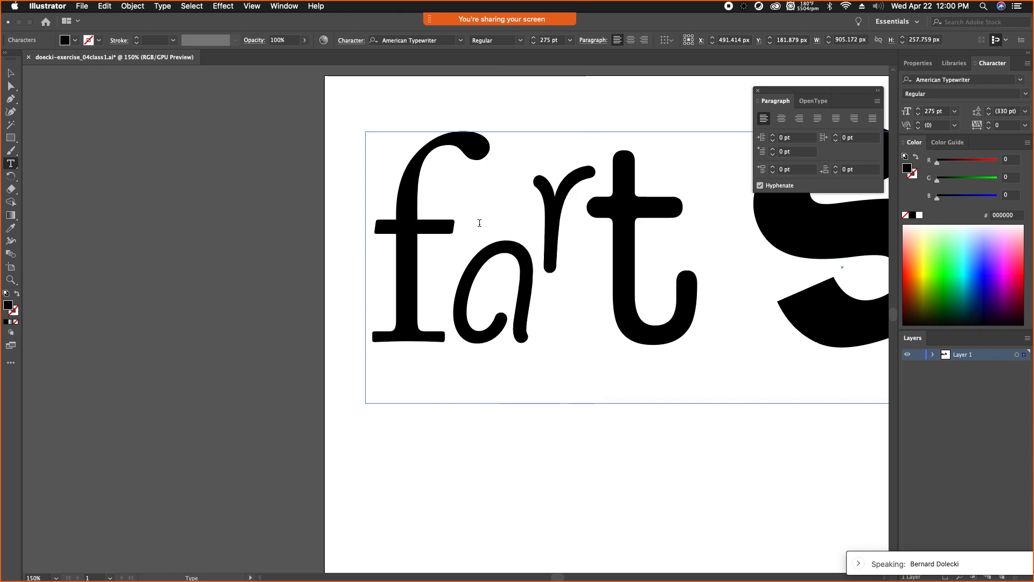
{"action": "left_click", "coordinate": [10, 73]}
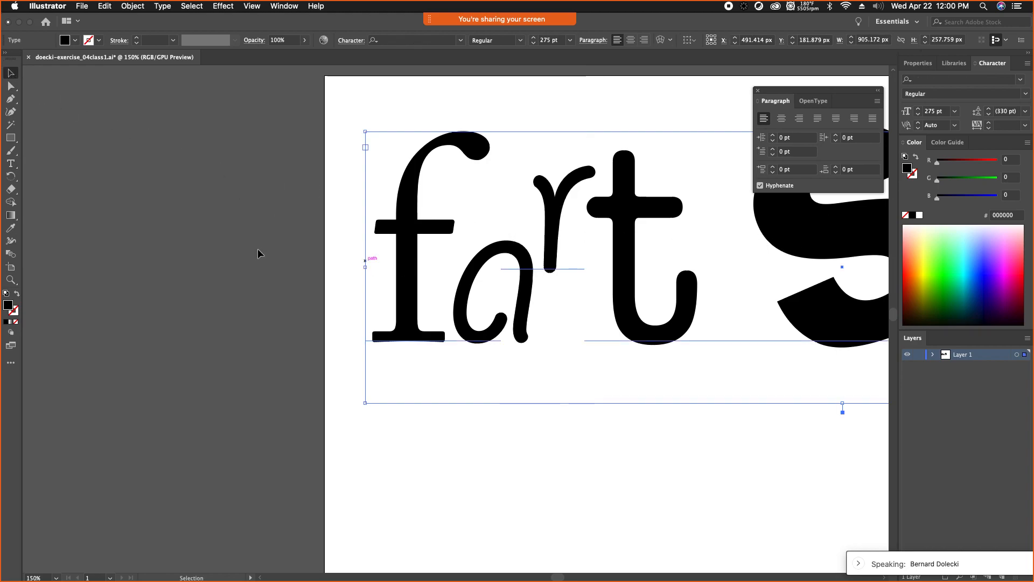
{"action": "left_click", "coordinate": [282, 258]}
{"action": "key", "text": "super+minus"}
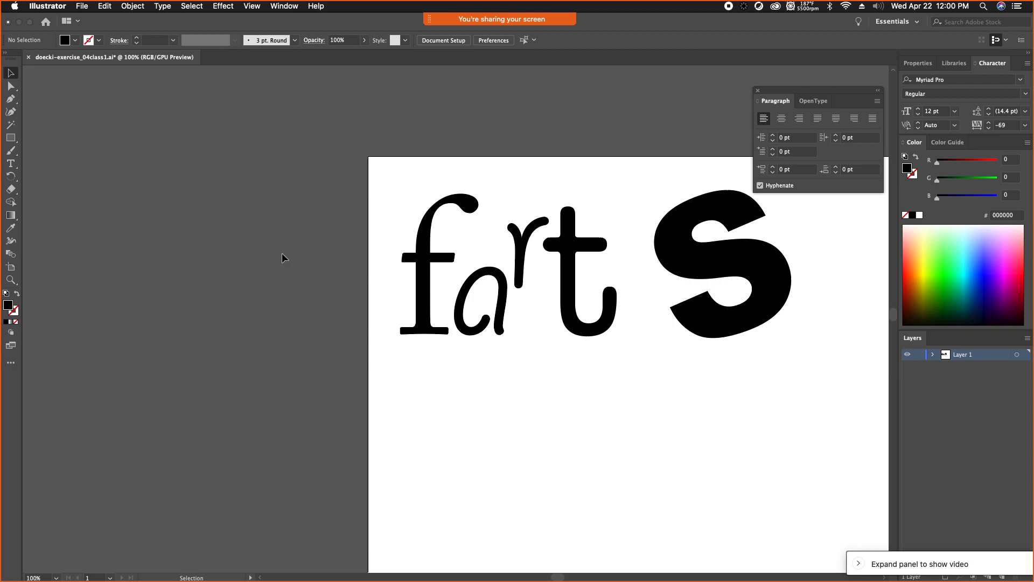
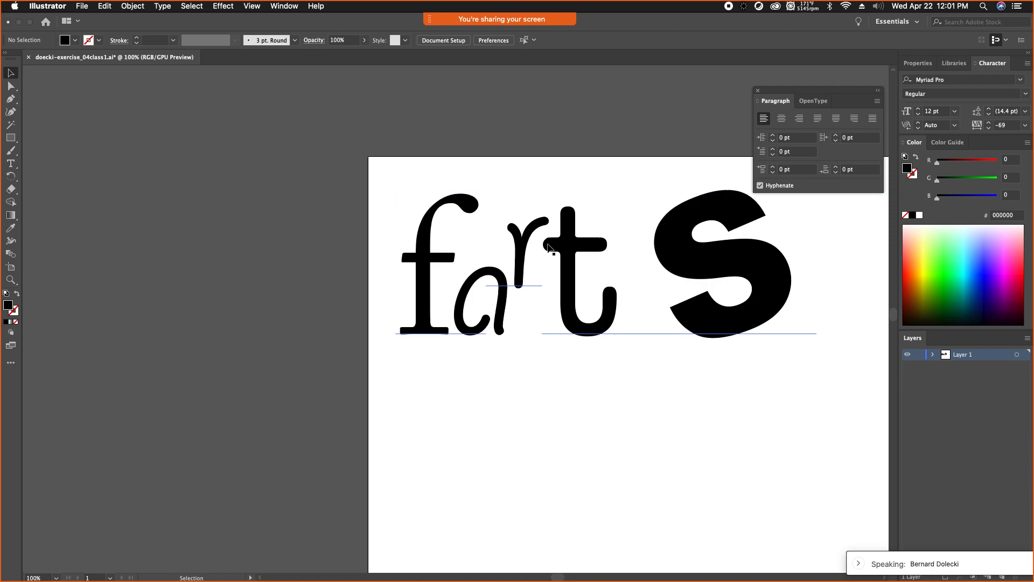
Step: Insert a trial "v" after the raised "r" and delete it again
{"action": "left_click", "coordinate": [572, 272]}
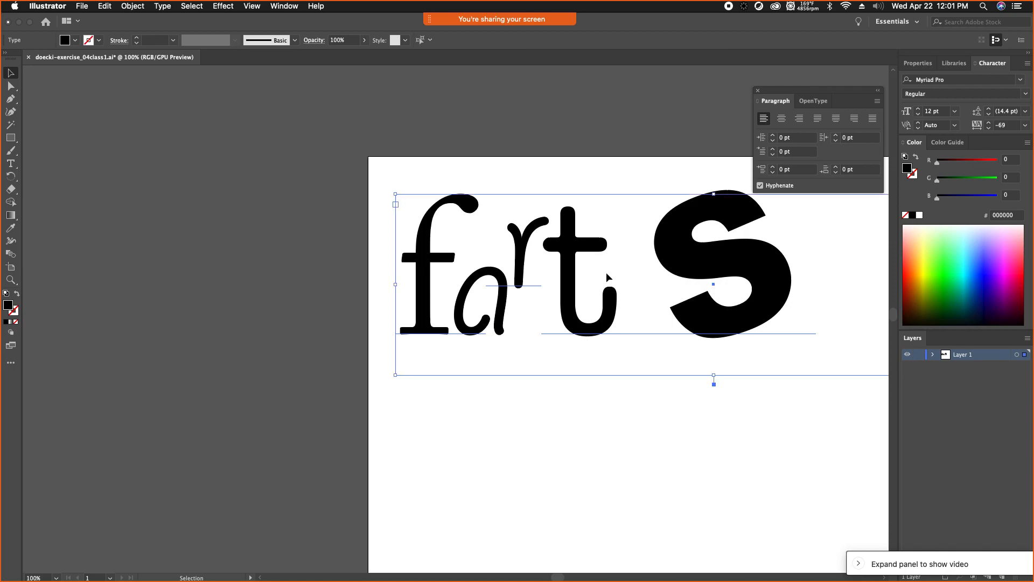
{"action": "double_click", "coordinate": [633, 277]}
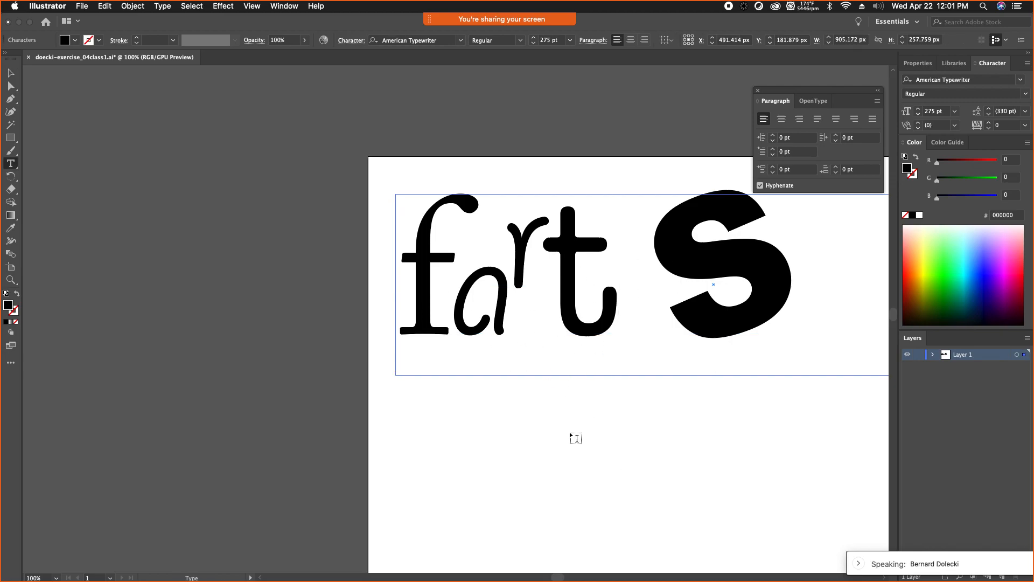
{"action": "left_click", "coordinate": [560, 285]}
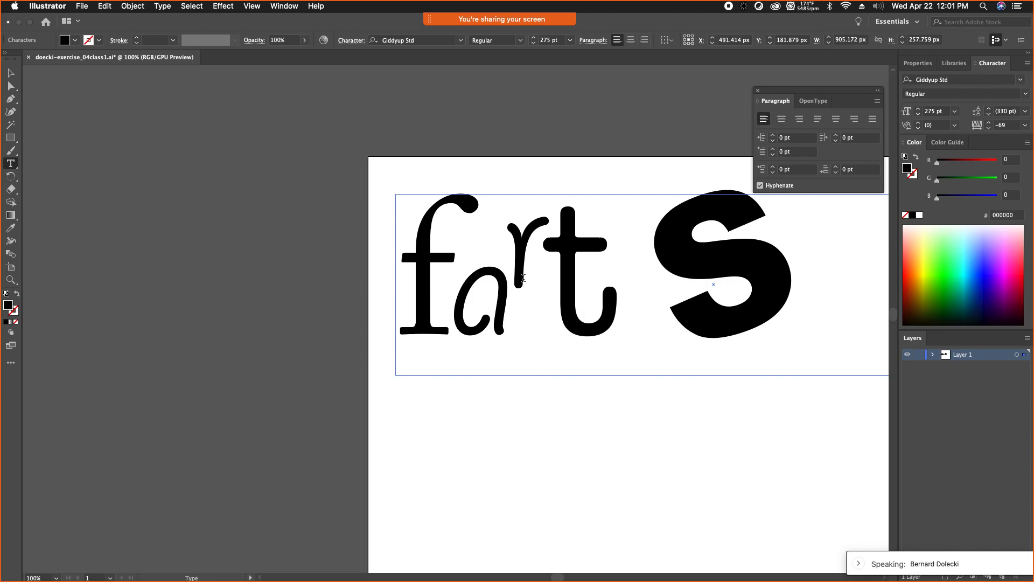
{"action": "type", "text": "v"}
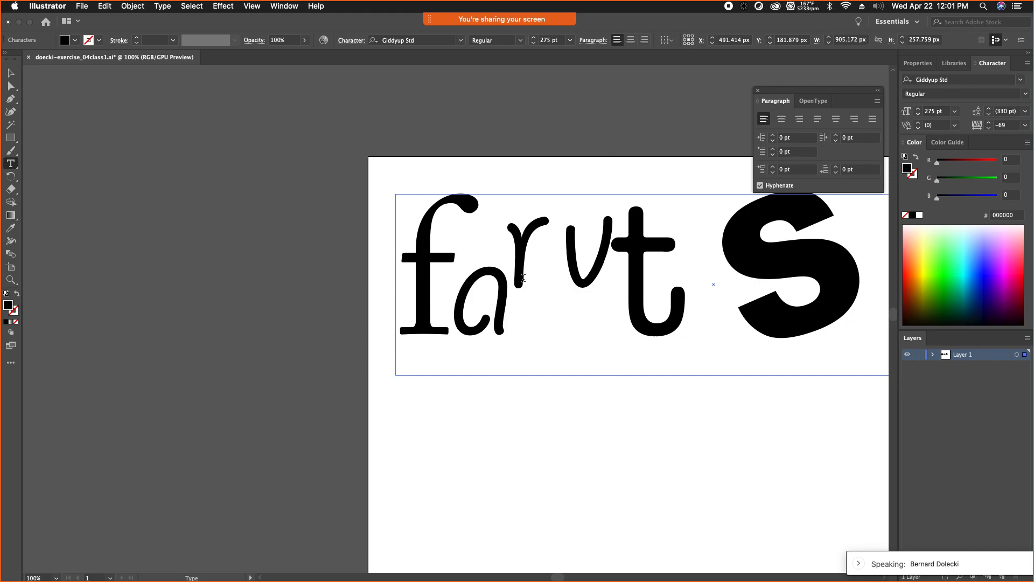
{"action": "key", "text": "BackSpace"}
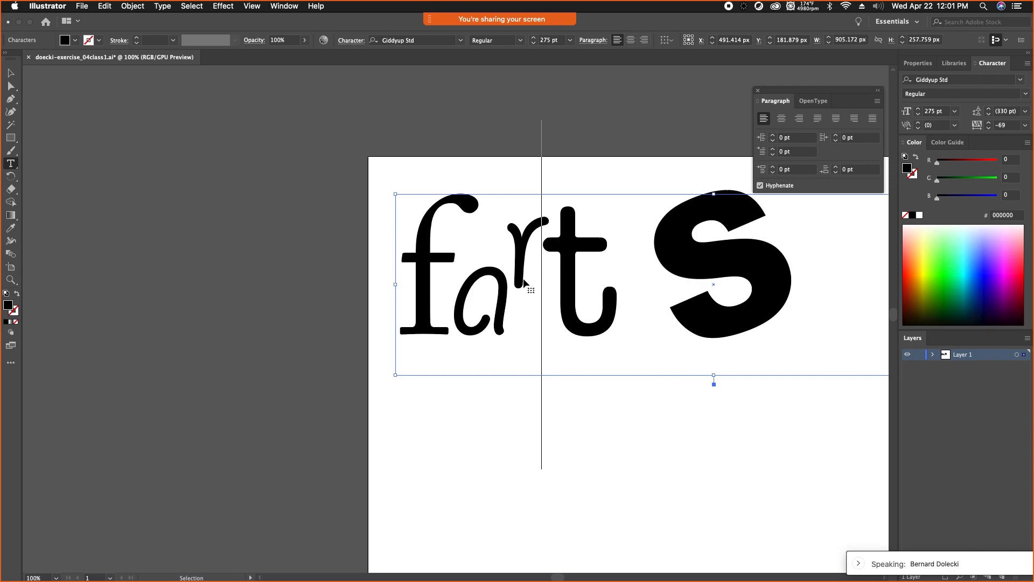
Step: Move the text frame slightly down and enlarge it from its lower-left corner to 914 by 264 px
{"action": "left_click", "coordinate": [525, 264], "text": "super"}
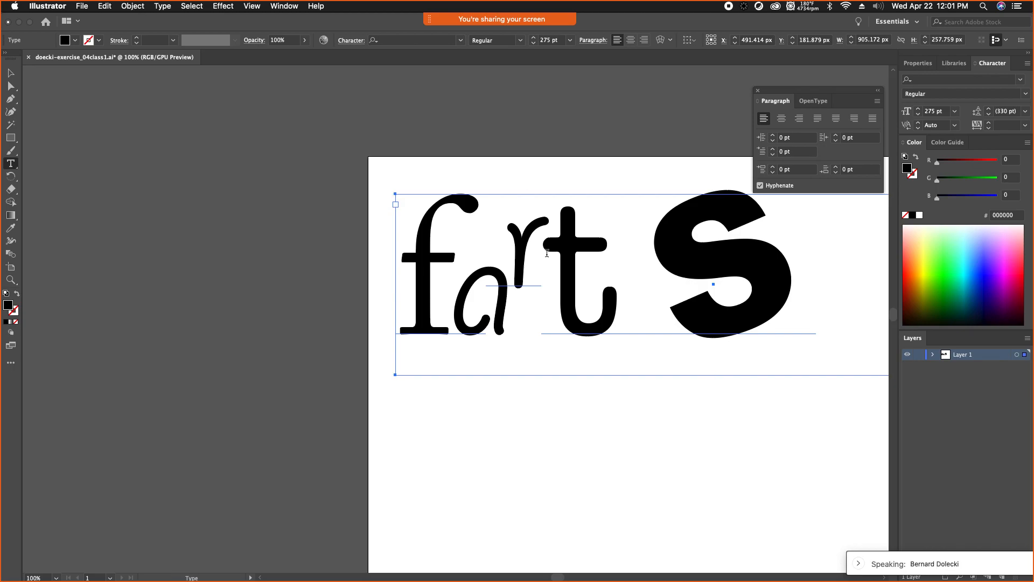
{"action": "left_click_drag", "start_coordinate": [527, 261], "coordinate": [533, 272]}
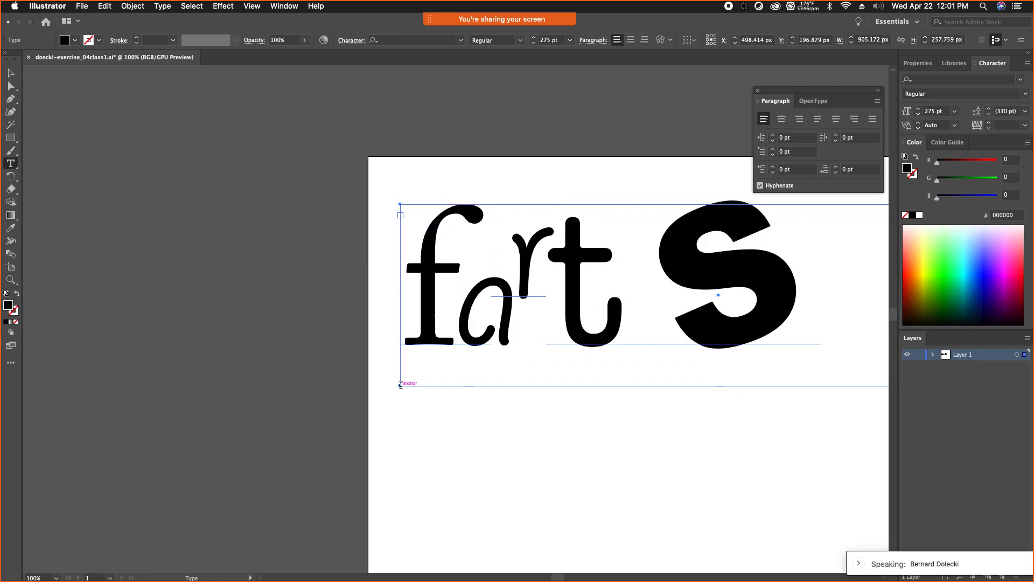
{"action": "left_click_drag", "start_coordinate": [400, 385], "coordinate": [394, 389]}
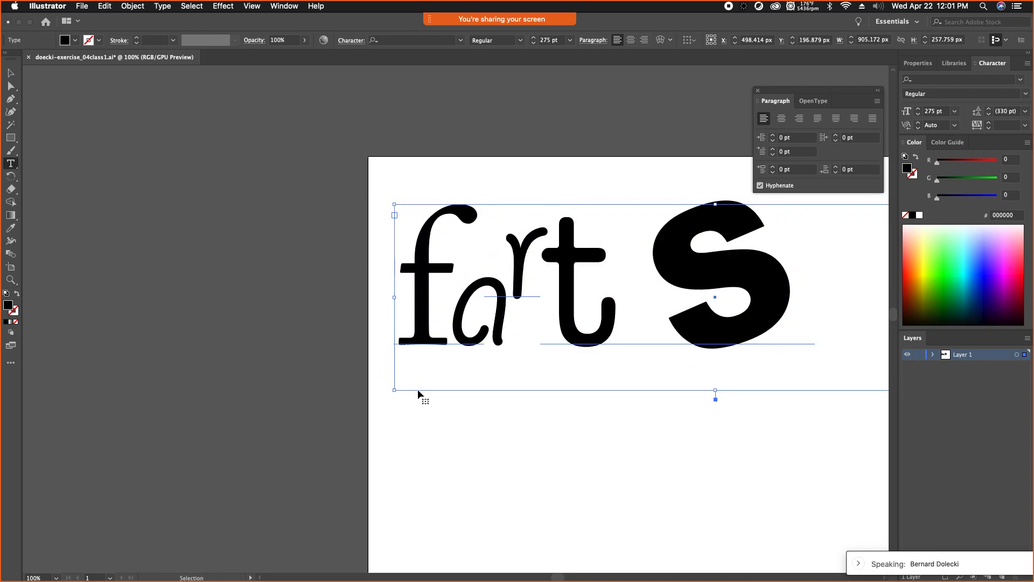
{"action": "left_click", "coordinate": [10, 79]}
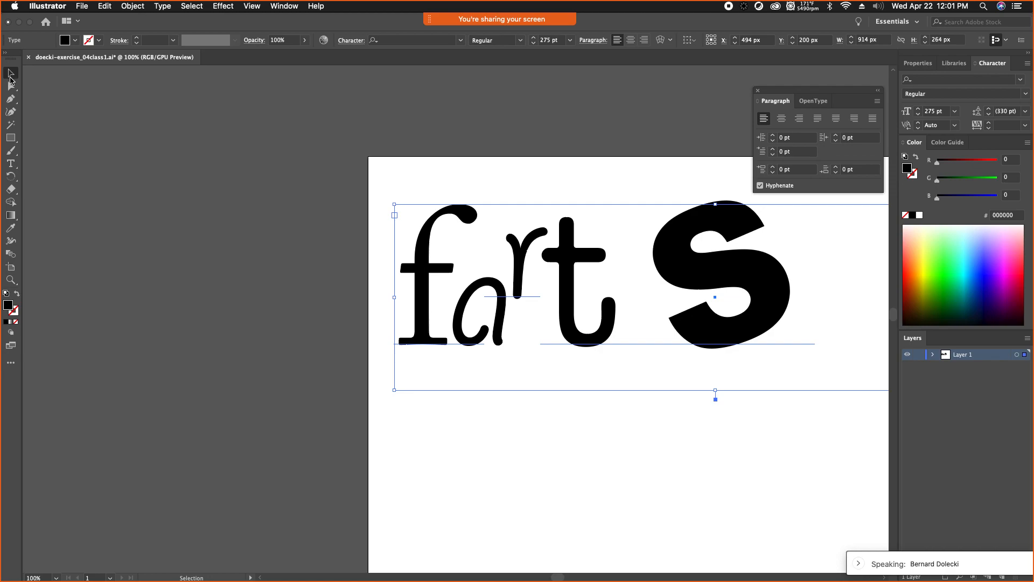
{"action": "left_click", "coordinate": [456, 179]}
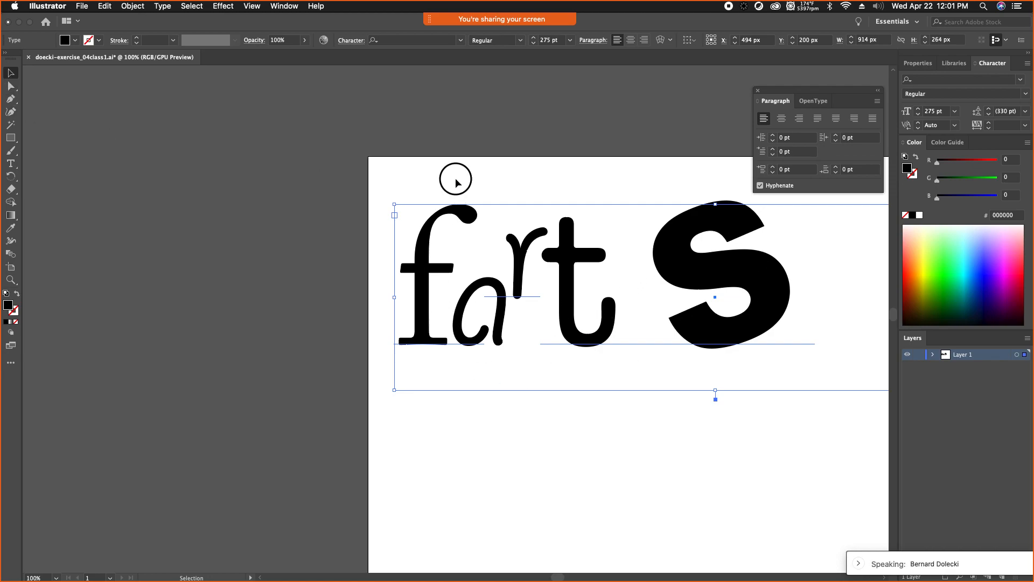
{"action": "left_click", "coordinate": [428, 261]}
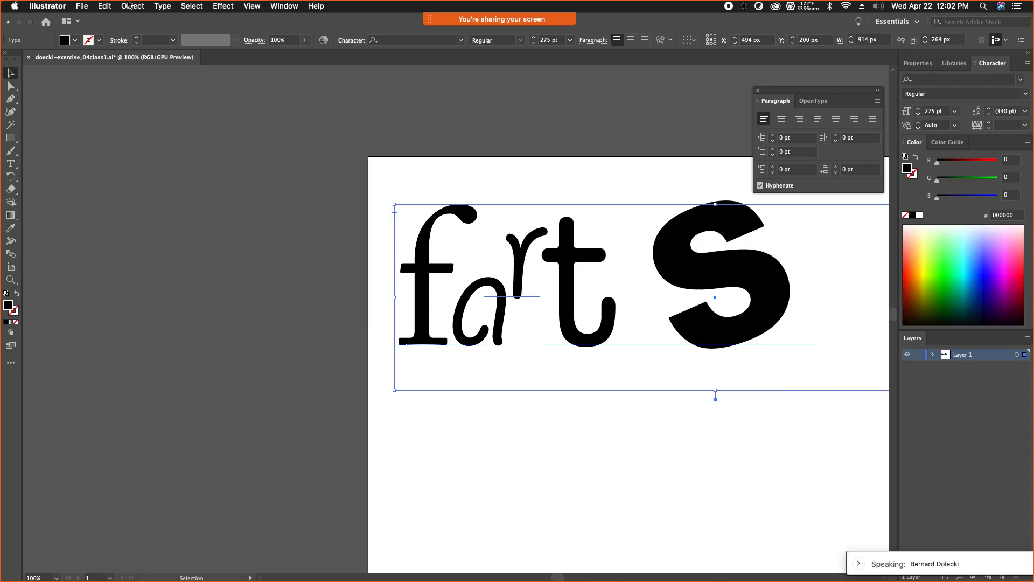
Step: Switch to Chrome and read the "Create Outlines from Text" section of the exercise page
{"action": "key", "text": "ctrl+Up"}
{"action": "left_click", "coordinate": [246, 383]}
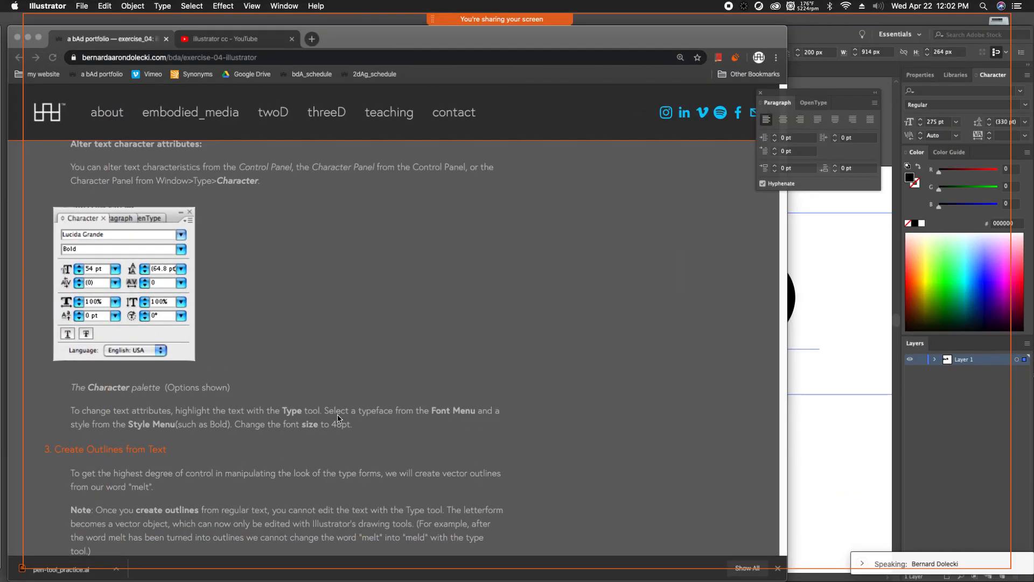
{"action": "scroll", "coordinate": [245, 382], "scroll_direction": "down", "scroll_amount": 5}
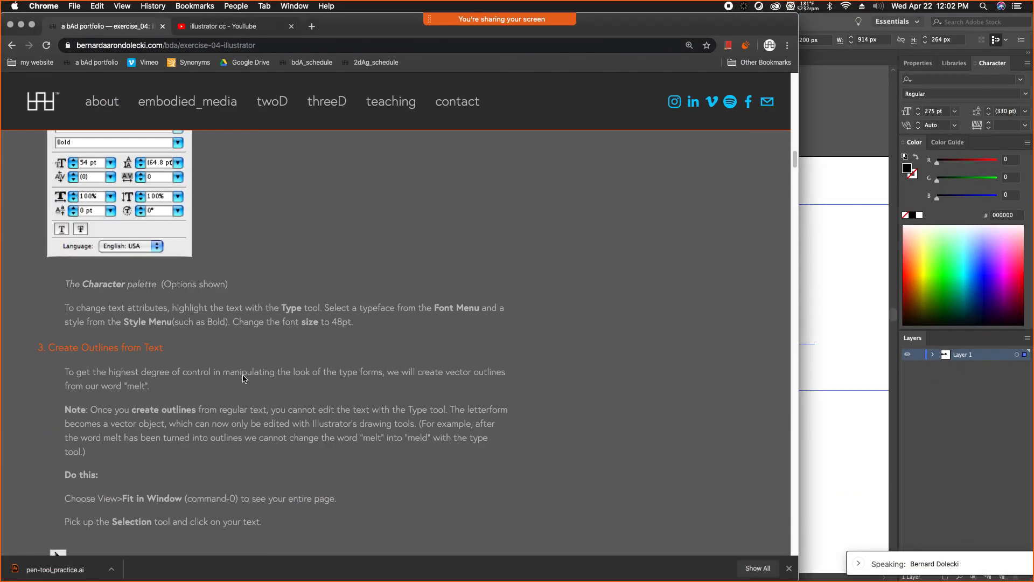
{"action": "scroll", "coordinate": [242, 371], "scroll_direction": "down", "scroll_amount": 1}
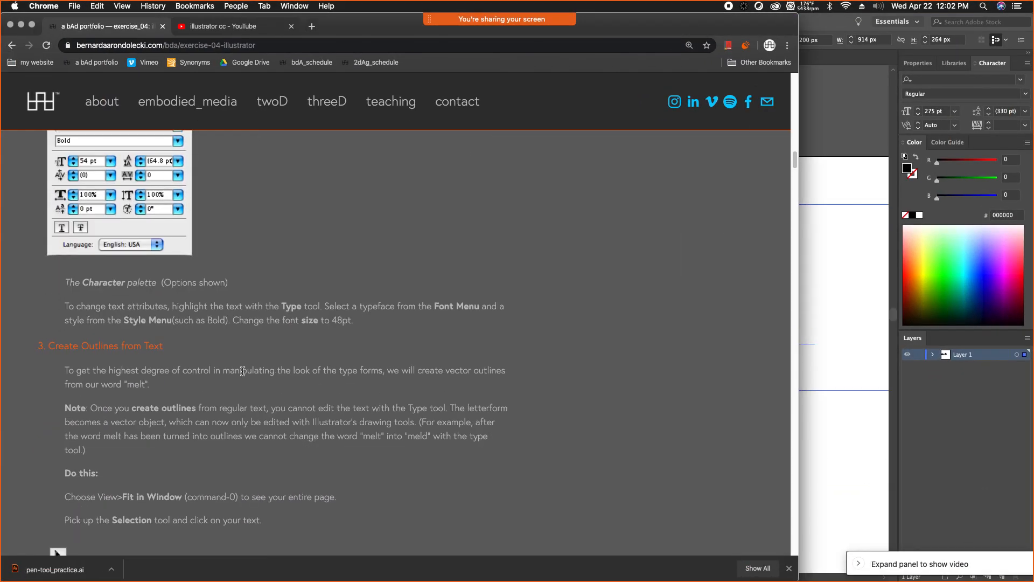
{"action": "scroll", "coordinate": [242, 371], "scroll_direction": "down", "scroll_amount": 2}
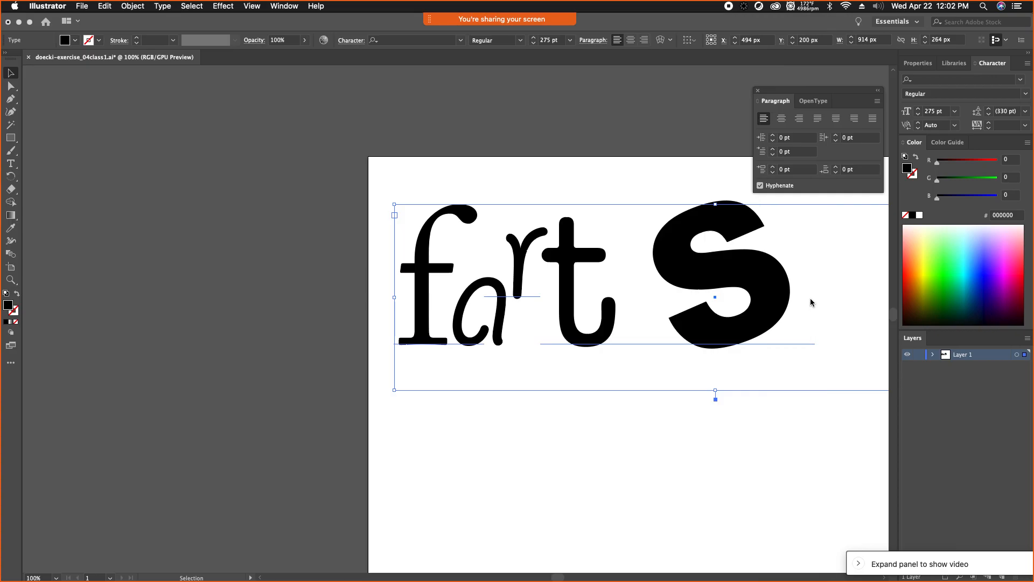
Step: Search the Help for "create" to locate the Create Outlines command
{"action": "left_click", "coordinate": [810, 299]}
{"action": "left_click", "coordinate": [314, 5]}
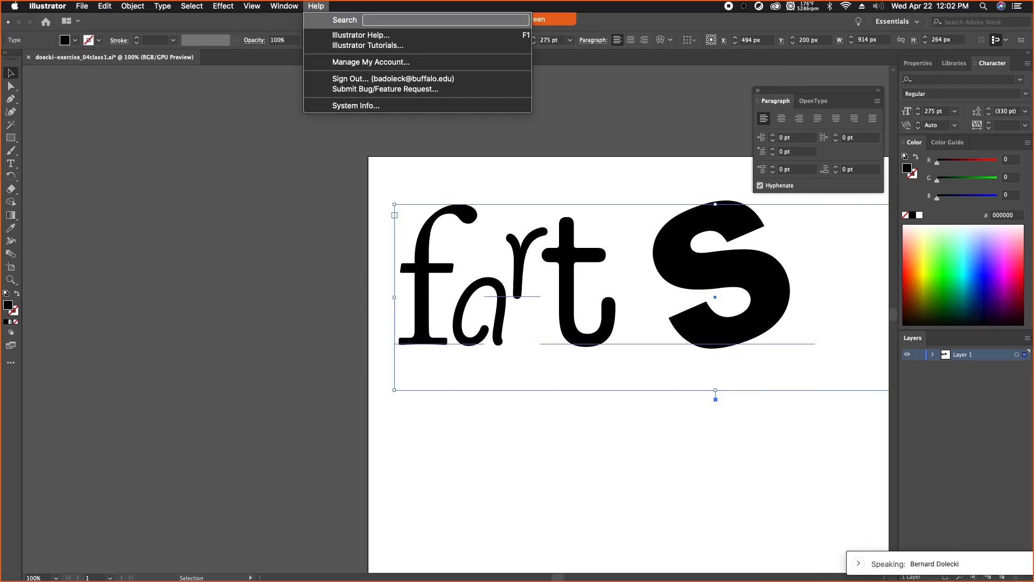
{"action": "type", "text": "create"}
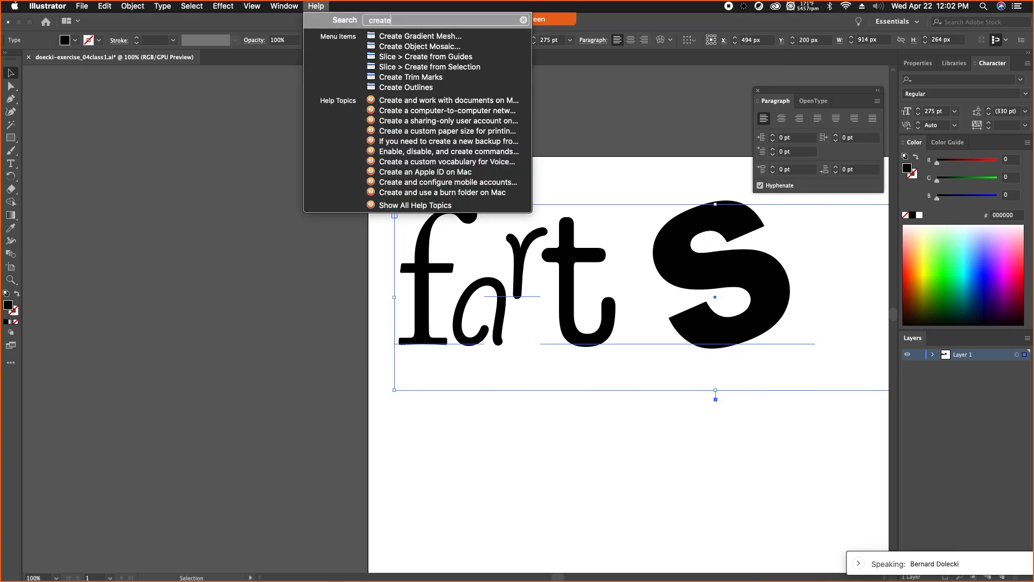
{"action": "mouse_move", "coordinate": [398, 86]}
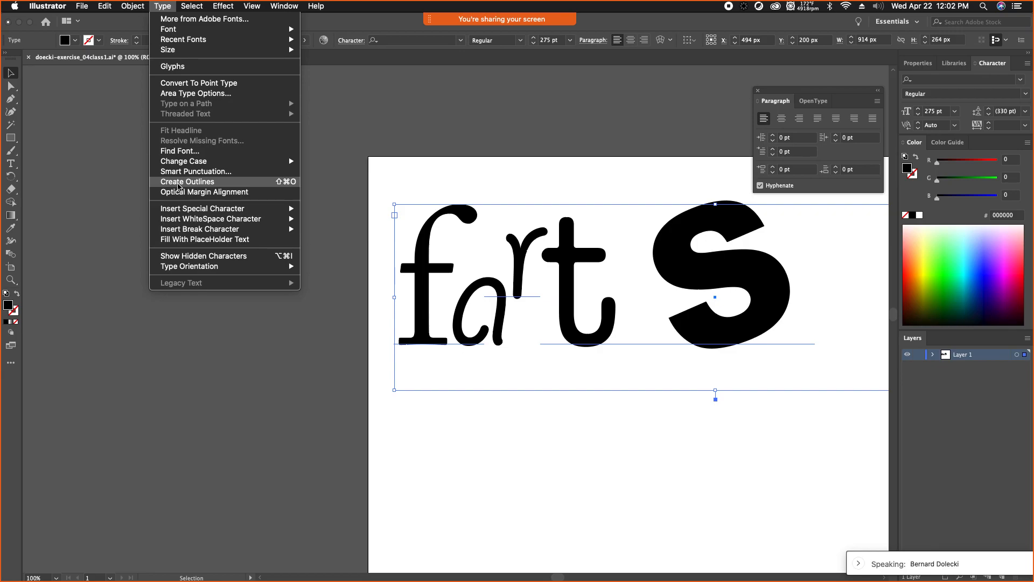
{"action": "mouse_move", "coordinate": [132, 6]}
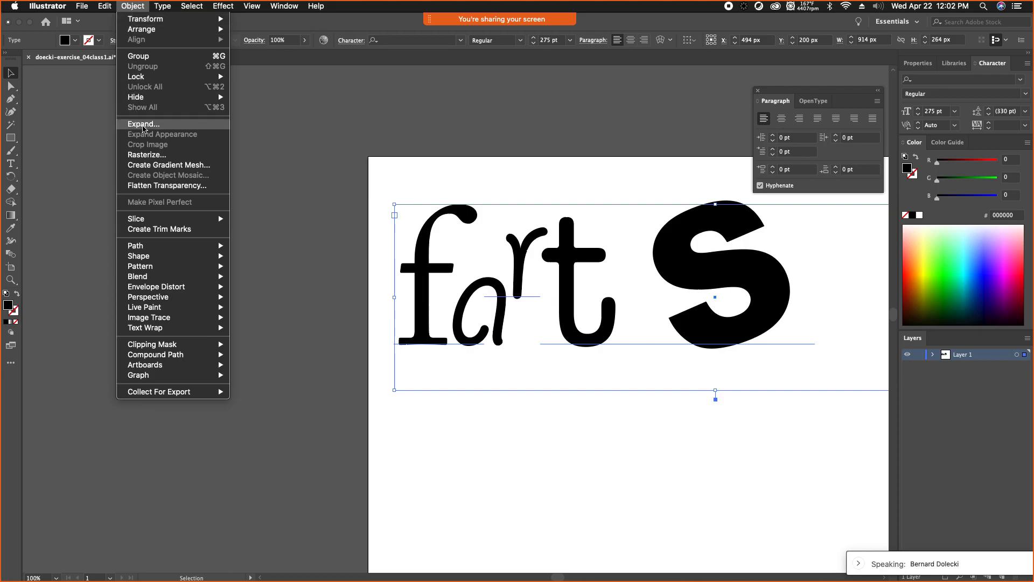
{"action": "left_click", "coordinate": [143, 125]}
{"action": "left_click_drag", "start_coordinate": [495, 224], "coordinate": [438, 222]}
{"action": "left_click", "coordinate": [437, 364]}
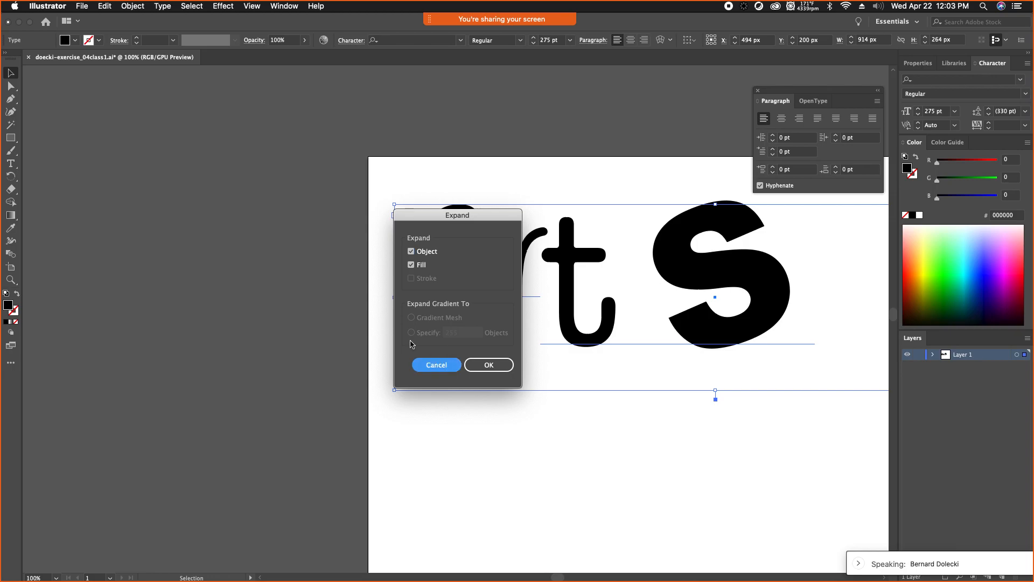
Step: Try converting the whole word to outlines with Create Outlines, then undo the conversion
{"action": "left_click", "coordinate": [164, 6]}
{"action": "left_click", "coordinate": [188, 185]}
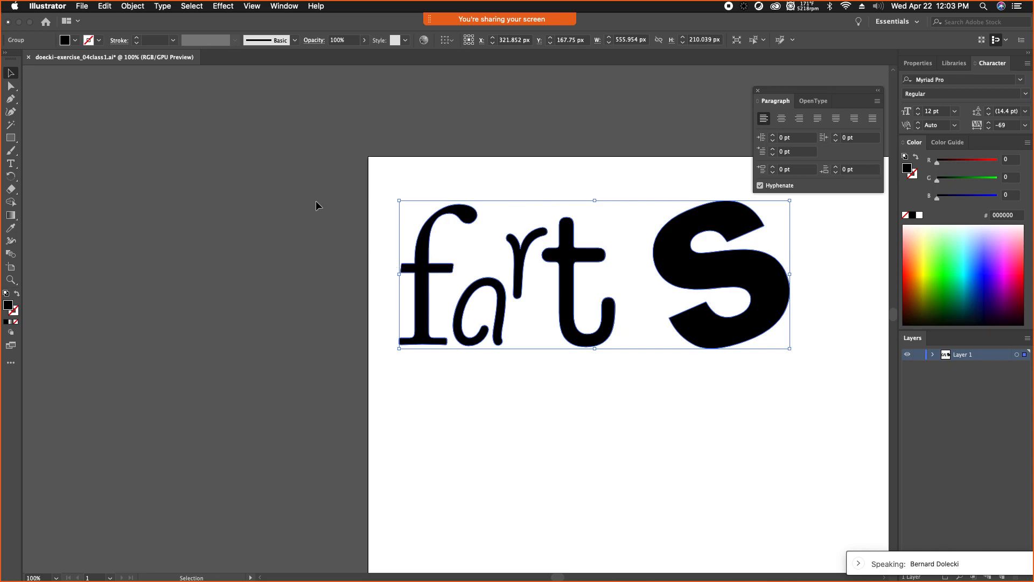
{"action": "key", "text": "super+z"}
Step: Expand the word with the Object and Fill options enabled
{"action": "left_click", "coordinate": [133, 6]}
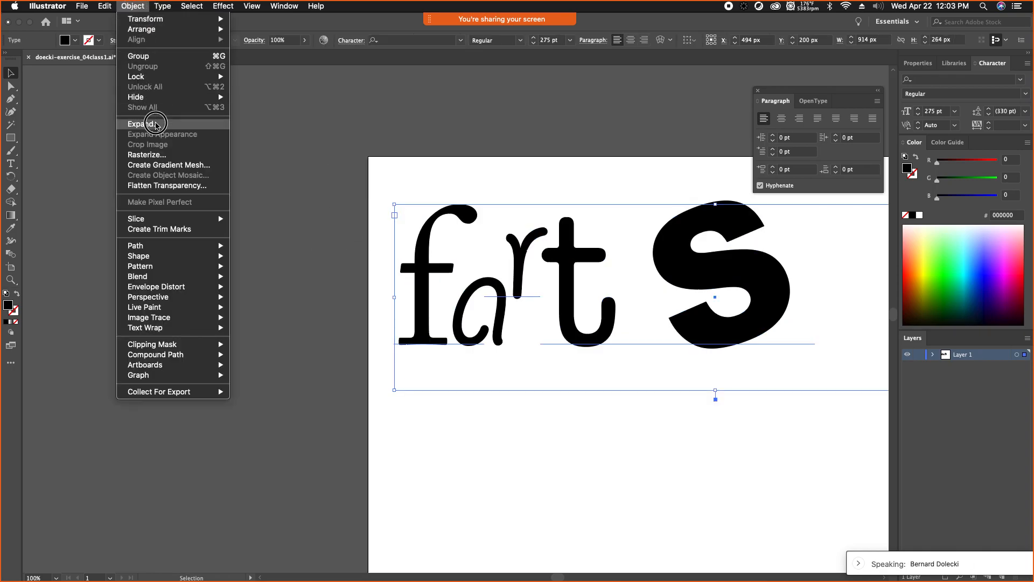
{"action": "left_click", "coordinate": [143, 124]}
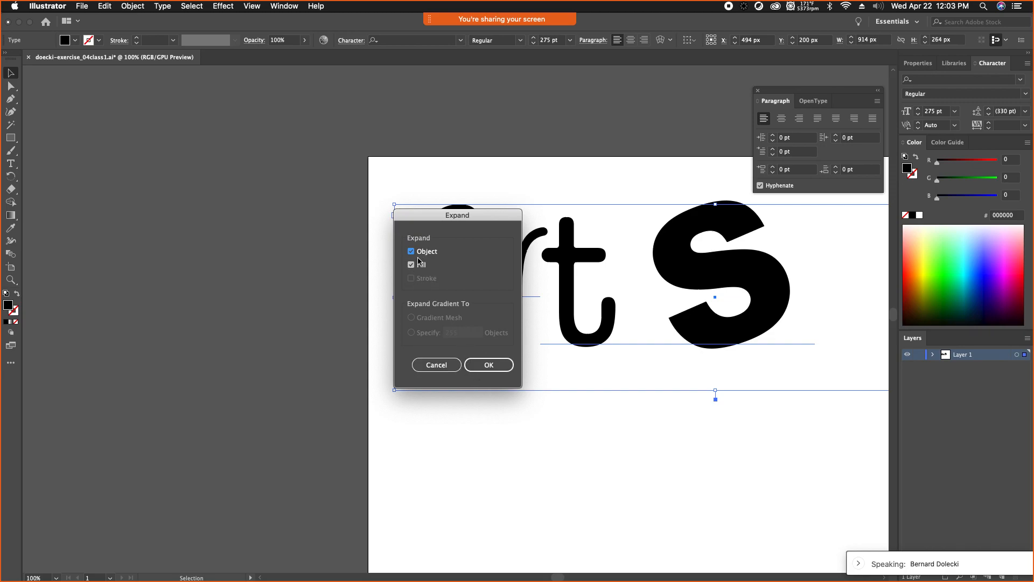
{"action": "left_click", "coordinate": [485, 365]}
{"action": "left_click", "coordinate": [486, 366]}
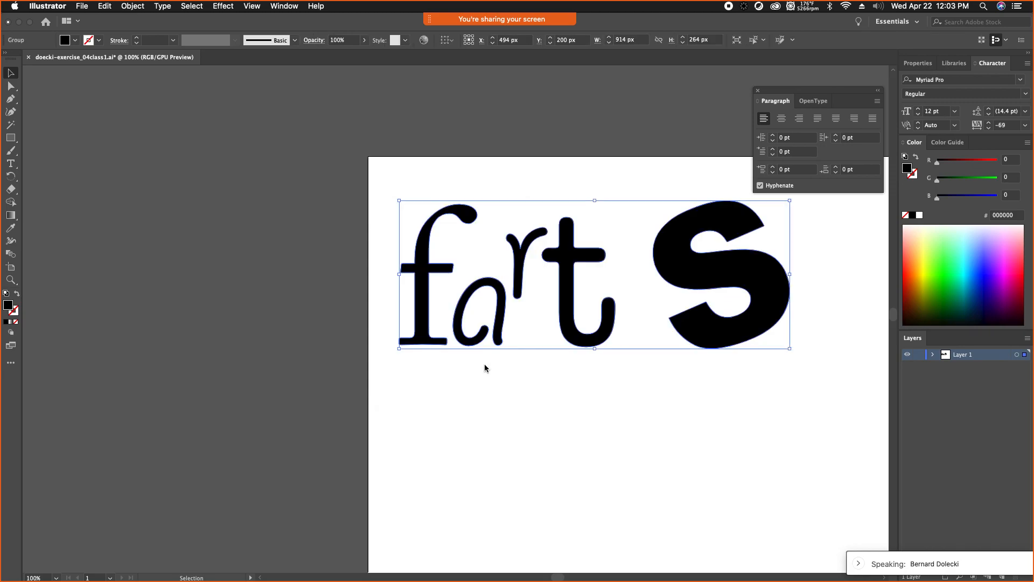
Step: Move the expanded word down and to the right to about X 368, Y 216 px
{"action": "left_click", "coordinate": [531, 381]}
{"action": "left_click", "coordinate": [569, 325]}
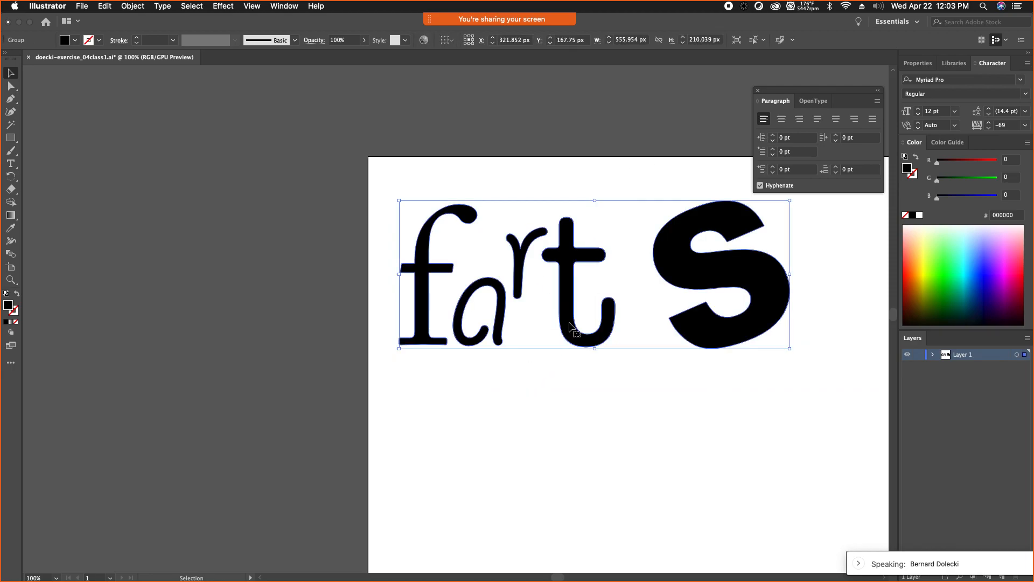
{"action": "left_click", "coordinate": [572, 350]}
{"action": "left_click", "coordinate": [573, 344]}
{"action": "left_click_drag", "start_coordinate": [554, 281], "coordinate": [472, 344]}
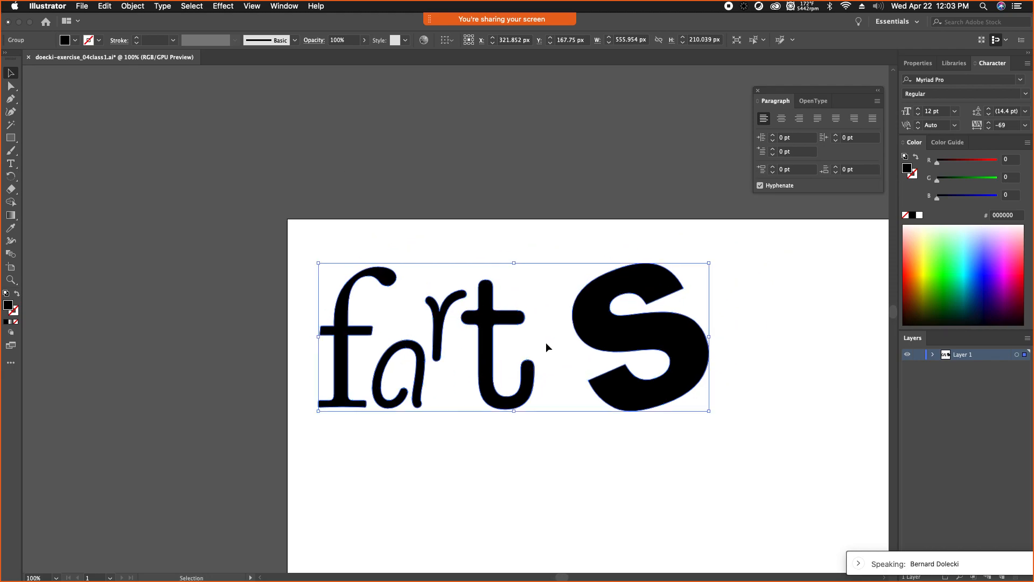
{"action": "mouse_move", "coordinate": [596, 305]}
{"action": "left_mouse_down"}
{"action": "mouse_move", "coordinate": [617, 316]}
{"action": "mouse_move", "coordinate": [613, 307]}
{"action": "left_mouse_up"}
{"action": "left_click", "coordinate": [628, 401]}
{"action": "left_click_drag", "start_coordinate": [644, 390], "coordinate": [653, 434]}
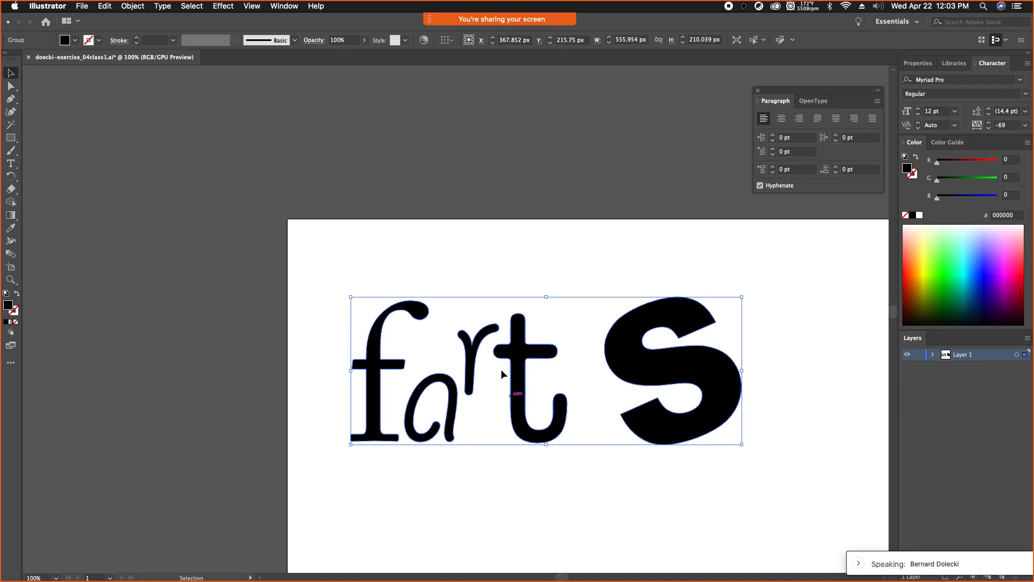
Step: Show the anchor points of the expanded letters and move the group up to about X 378, Y 172 px
{"action": "key", "text": "a"}
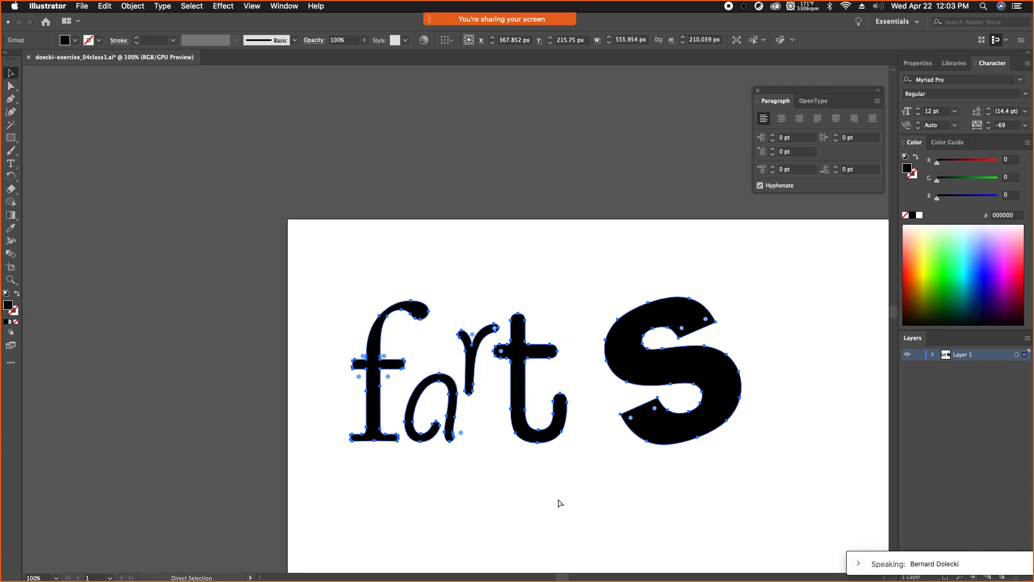
{"action": "key", "text": "v"}
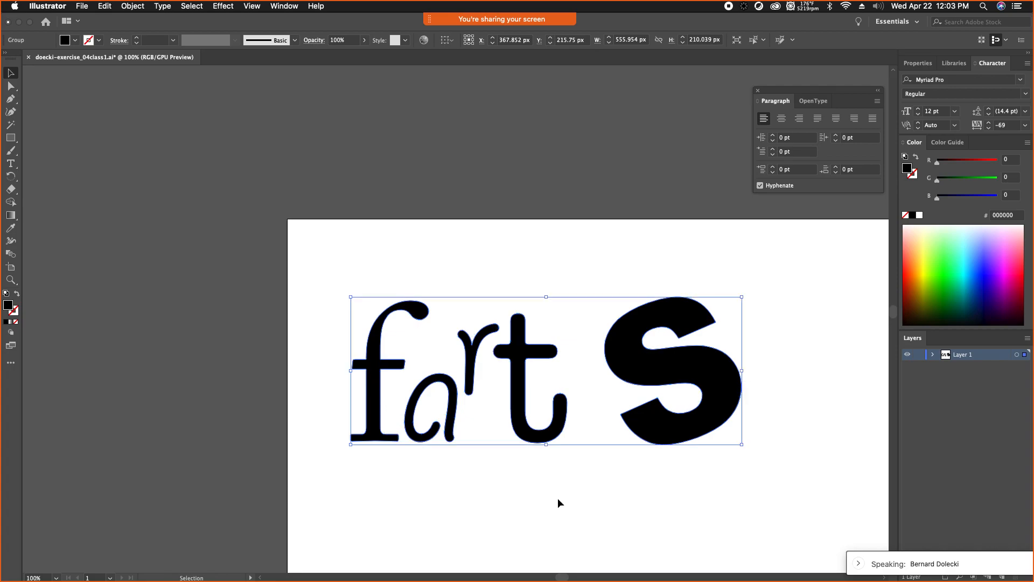
{"action": "left_click", "coordinate": [524, 486]}
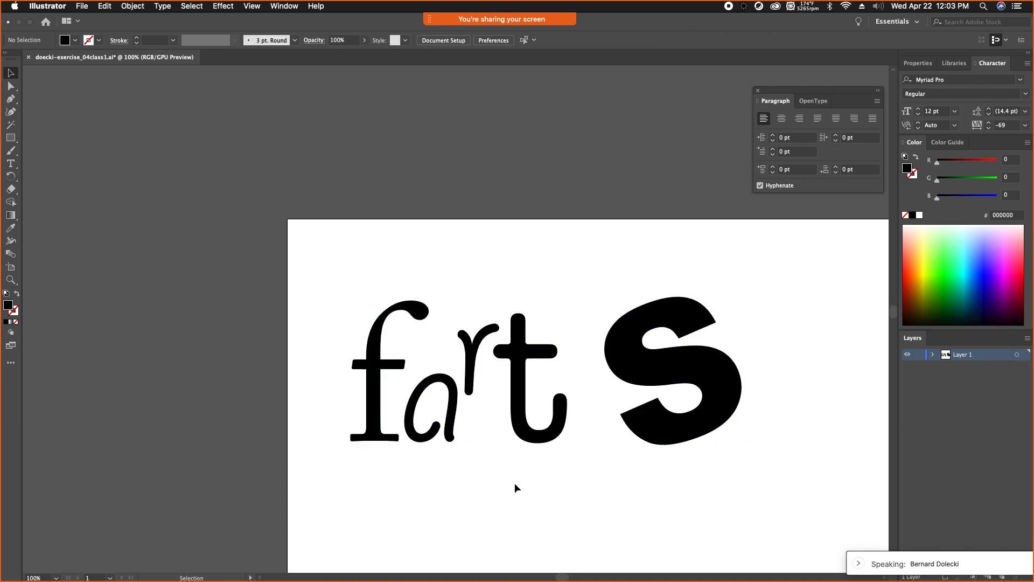
{"action": "left_click", "coordinate": [517, 439]}
{"action": "left_click_drag", "start_coordinate": [518, 440], "coordinate": [542, 414]}
{"action": "left_click", "coordinate": [528, 457]}
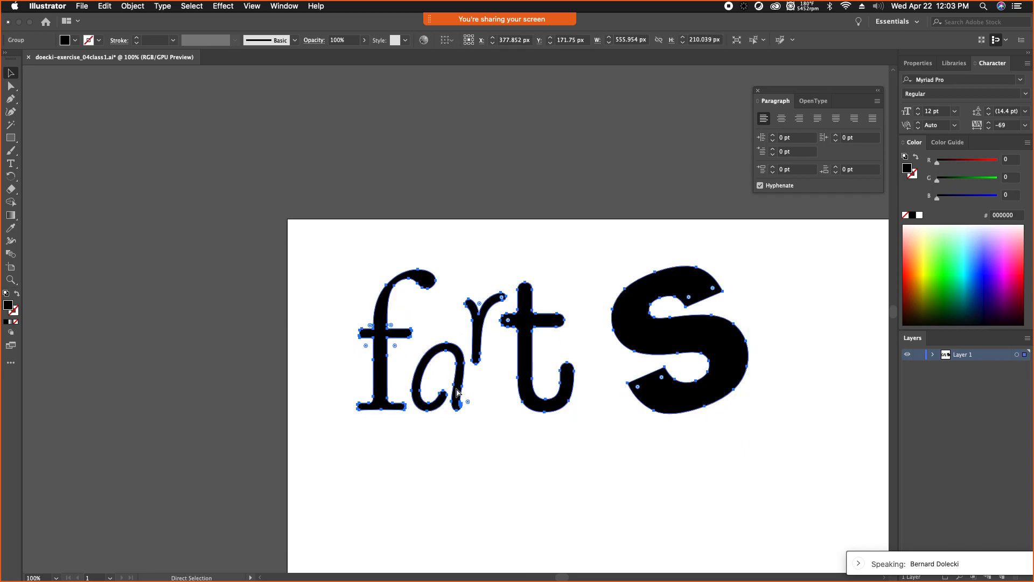
{"action": "key", "text": "v"}
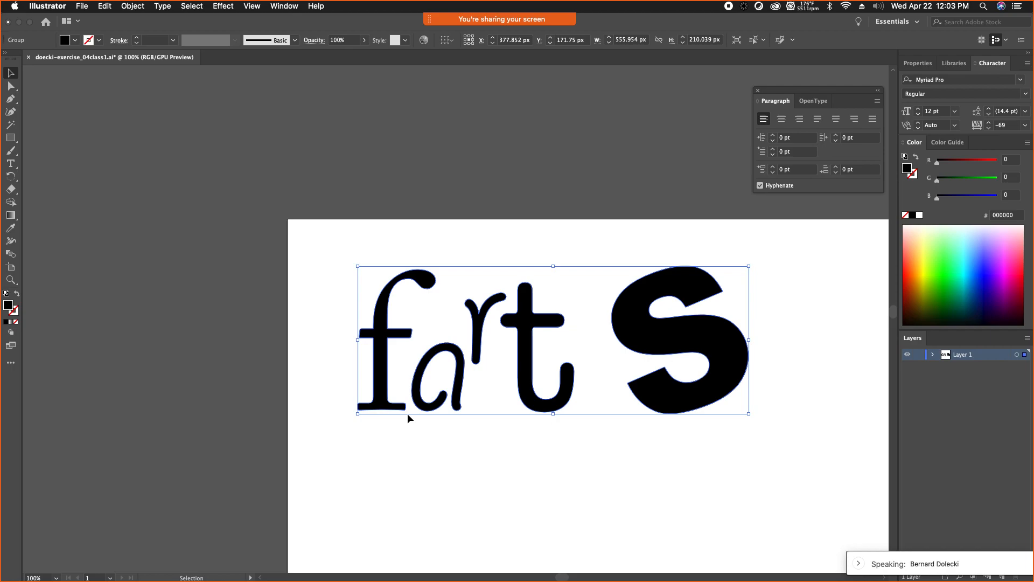
Step: Undo the group moves and the Expand operation to get back to the editable text
{"action": "key", "text": "super+z"}
{"action": "key", "text": "super+z"}
{"action": "key", "text": "super+z"}
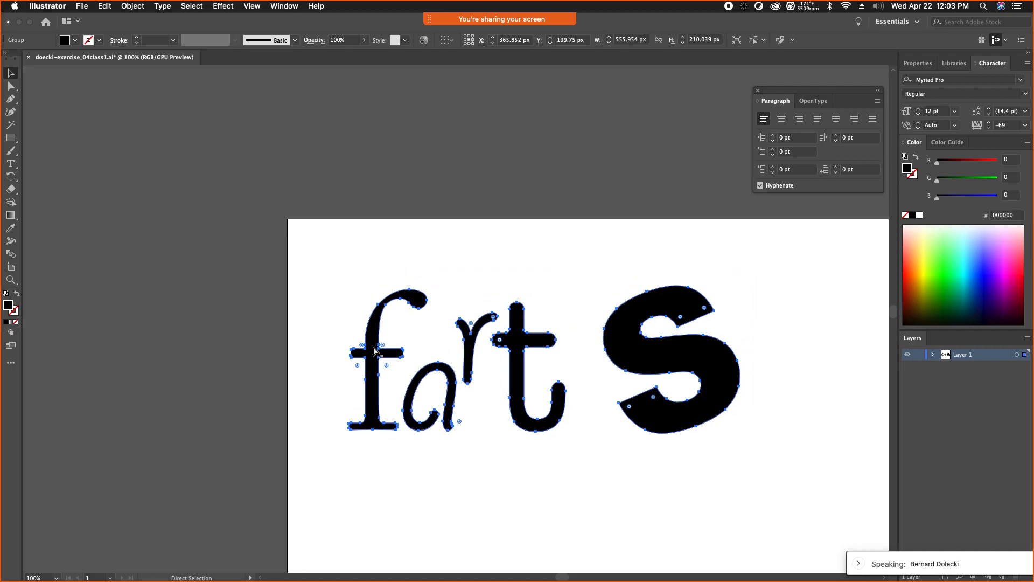
{"action": "key", "text": "super+z"}
{"action": "key", "text": "super+z"}
{"action": "key", "text": "super+z"}
{"action": "key", "text": "super+z"}
{"action": "key", "text": "super+z"}
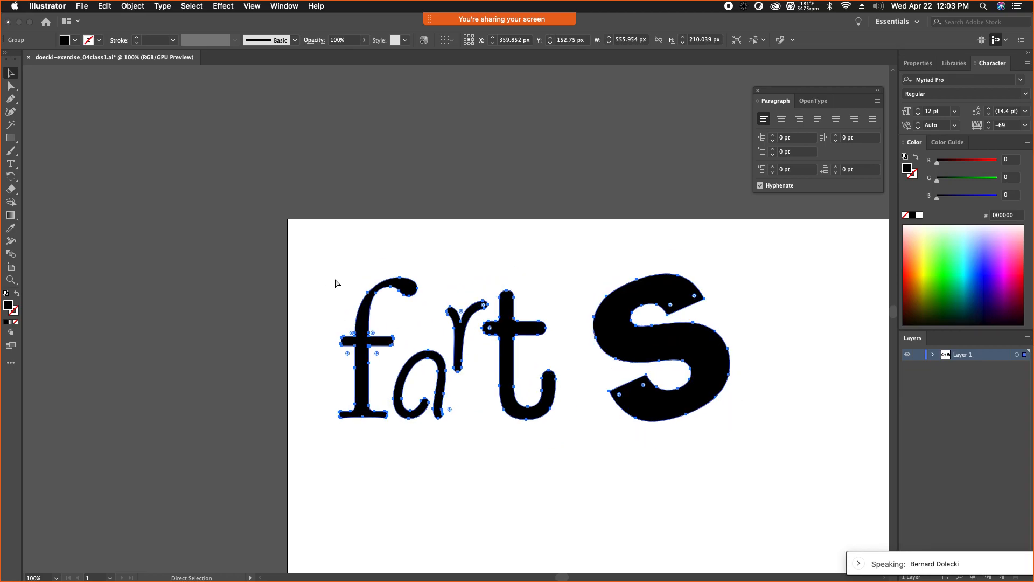
Step: Convert the word to outlines with Create Outlines and move the resulting group slightly down to about X 326, Y 184 px
{"action": "key", "text": "v"}
{"action": "left_click", "coordinate": [159, 5]}
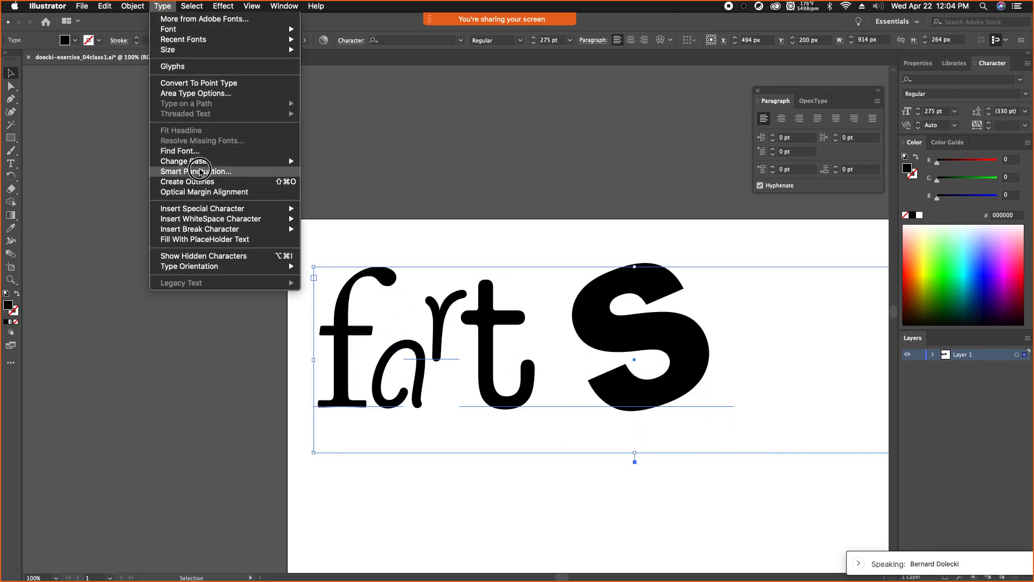
{"action": "left_click", "coordinate": [203, 182]}
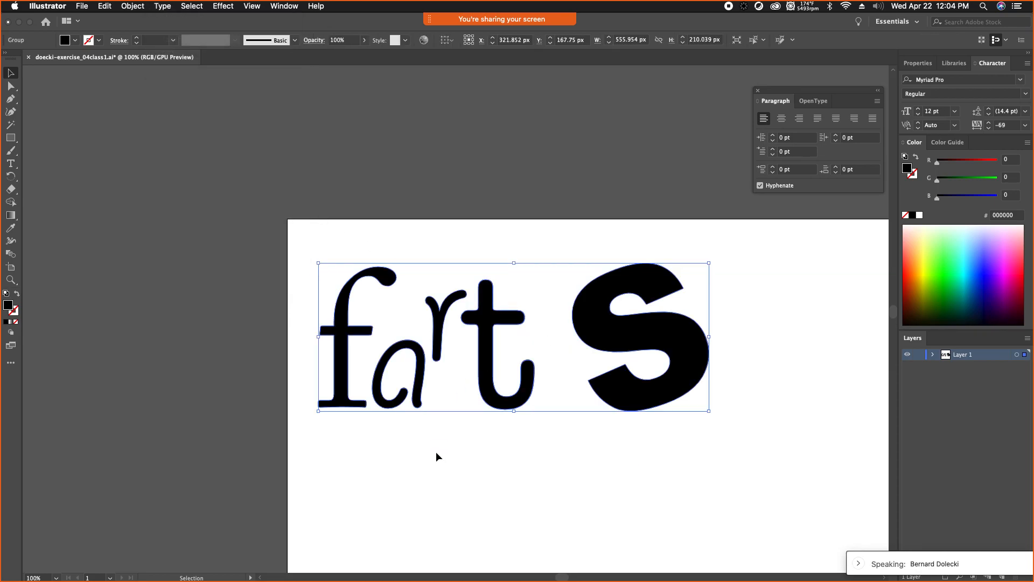
{"action": "left_click_drag", "start_coordinate": [419, 396], "coordinate": [423, 407]}
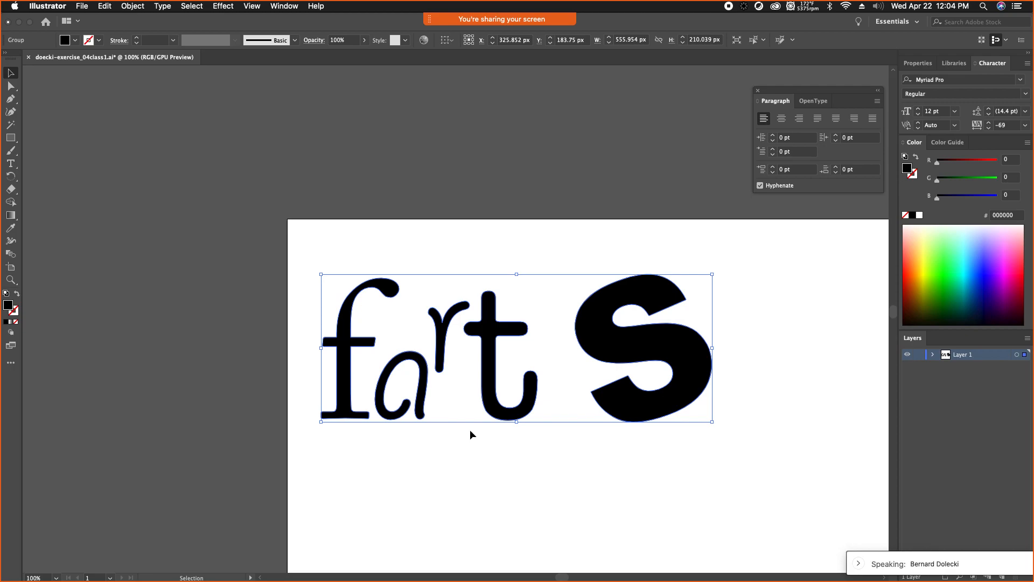
Step: Ungroup the outlined word into separate letters and deselect them
{"action": "left_click", "coordinate": [133, 6]}
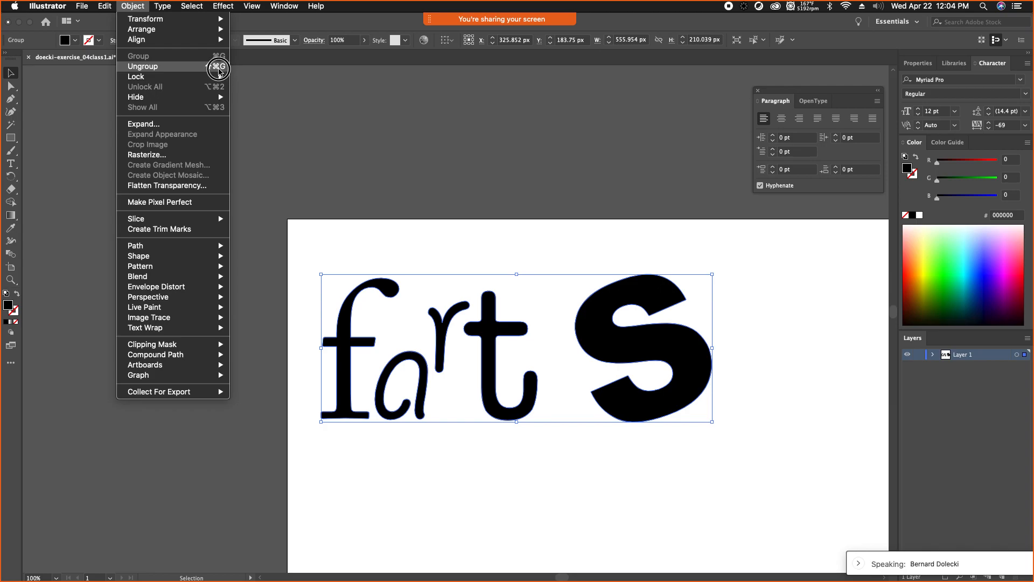
{"action": "left_click", "coordinate": [217, 67]}
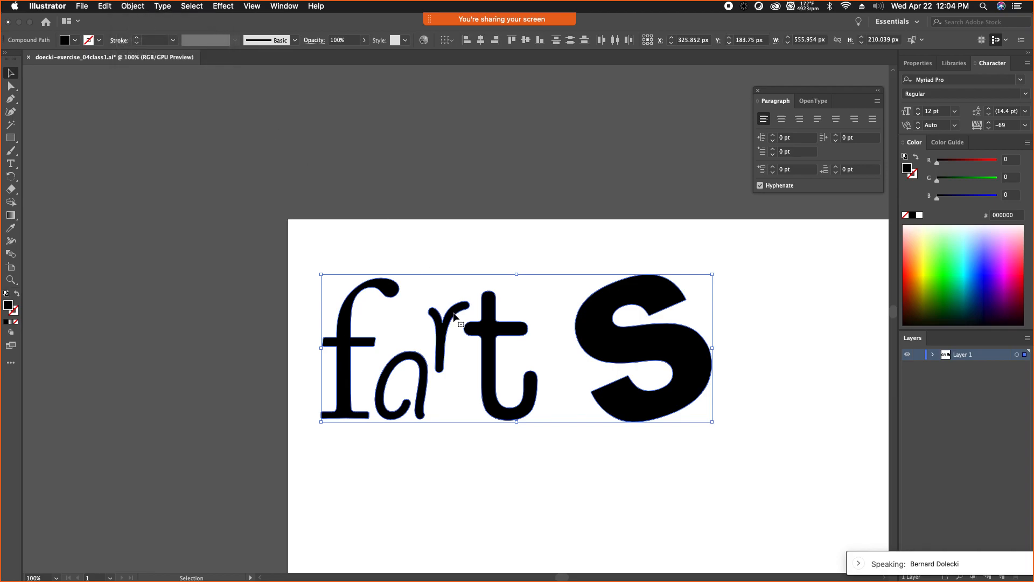
{"action": "left_click", "coordinate": [539, 468]}
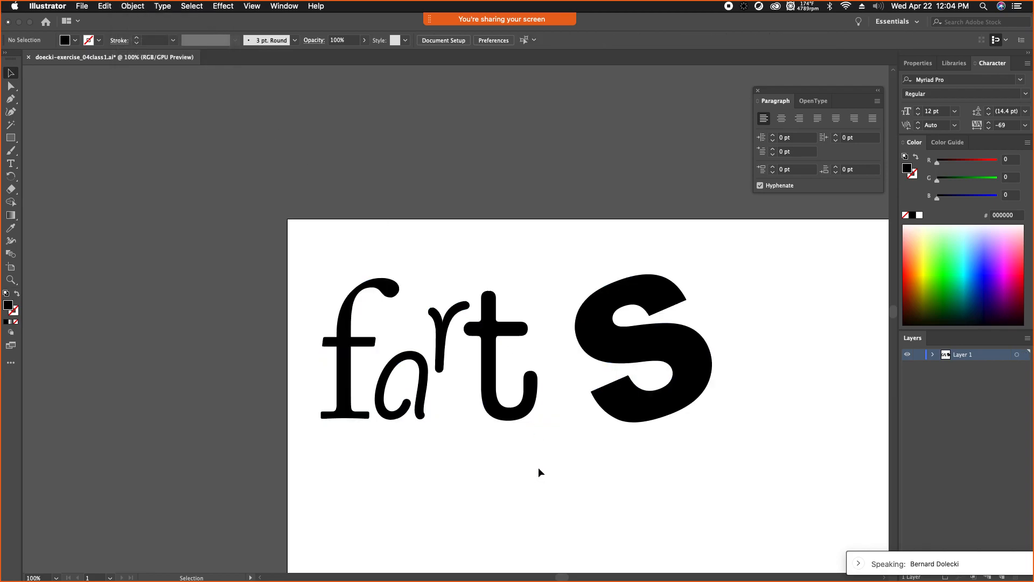
Step: Enlarge the letter "t" to about 134 by 236 px and shift it slightly left toward the "r"
{"action": "left_click", "coordinate": [491, 408]}
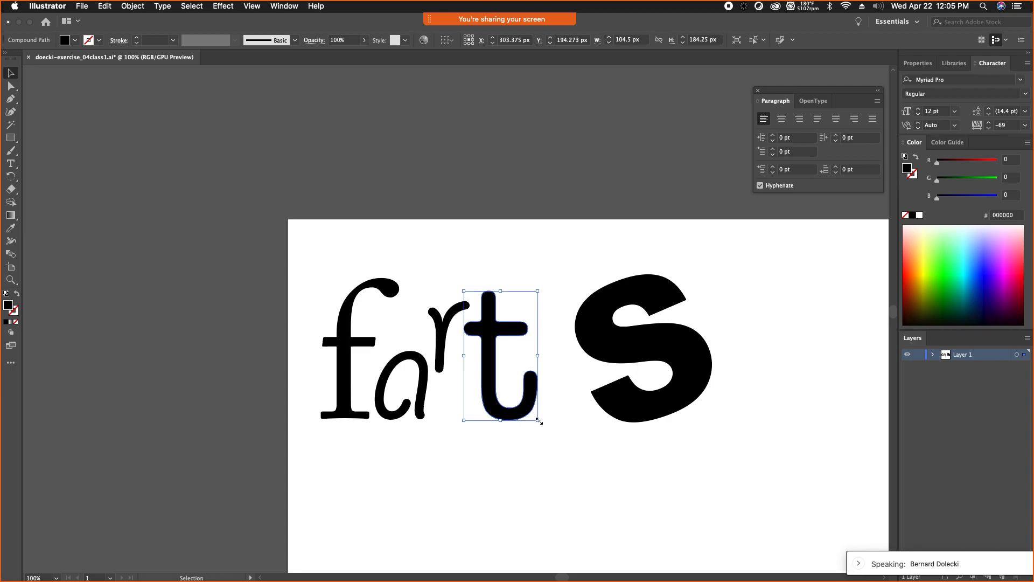
{"action": "left_click_drag", "start_coordinate": [539, 421], "coordinate": [558, 456]}
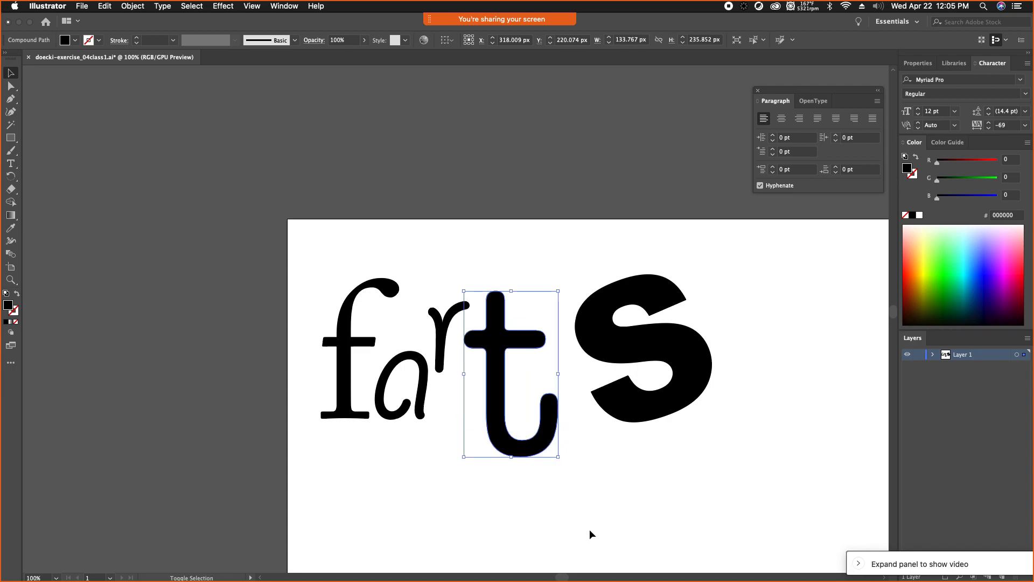
{"action": "left_click_drag", "start_coordinate": [502, 434], "coordinate": [496, 435]}
{"action": "left_click", "coordinate": [579, 493]}
Step: Enlarge the letter "s" to about 384 by 414.5 px and move it left so it overlaps the "t"
{"action": "left_click", "coordinate": [668, 379]}
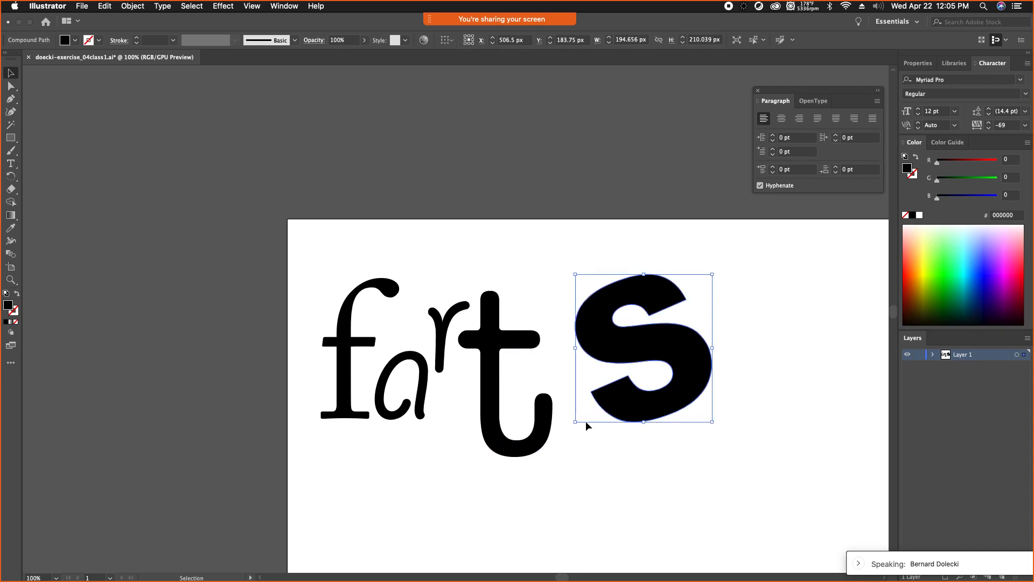
{"action": "left_click_drag", "start_coordinate": [564, 434], "coordinate": [504, 491]}
{"action": "left_click_drag", "start_coordinate": [636, 343], "coordinate": [588, 366]}
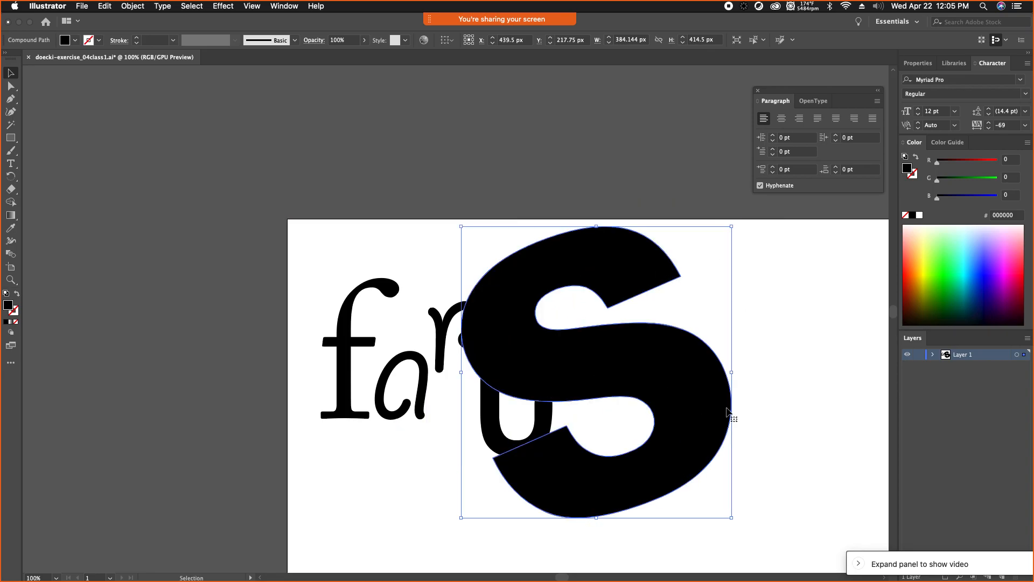
Step: Try a linear white-to-black gradient fill on the enlarged "s" and open the settings of its white color stop
{"action": "left_click", "coordinate": [10, 215]}
{"action": "left_click_drag", "start_coordinate": [518, 355], "coordinate": [708, 374]}
{"action": "left_click_drag", "start_coordinate": [547, 352], "coordinate": [547, 351]}
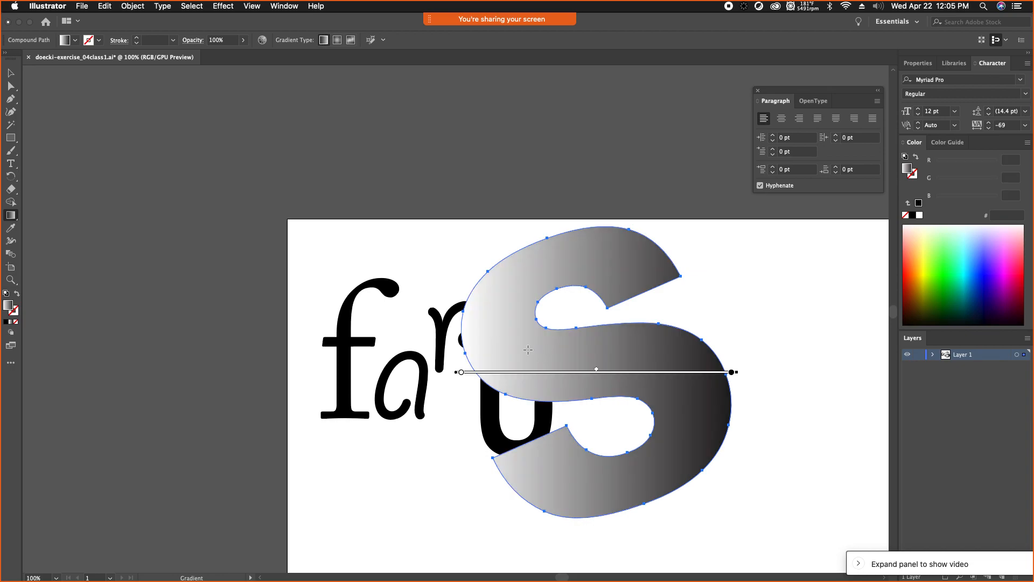
{"action": "double_click", "coordinate": [461, 373]}
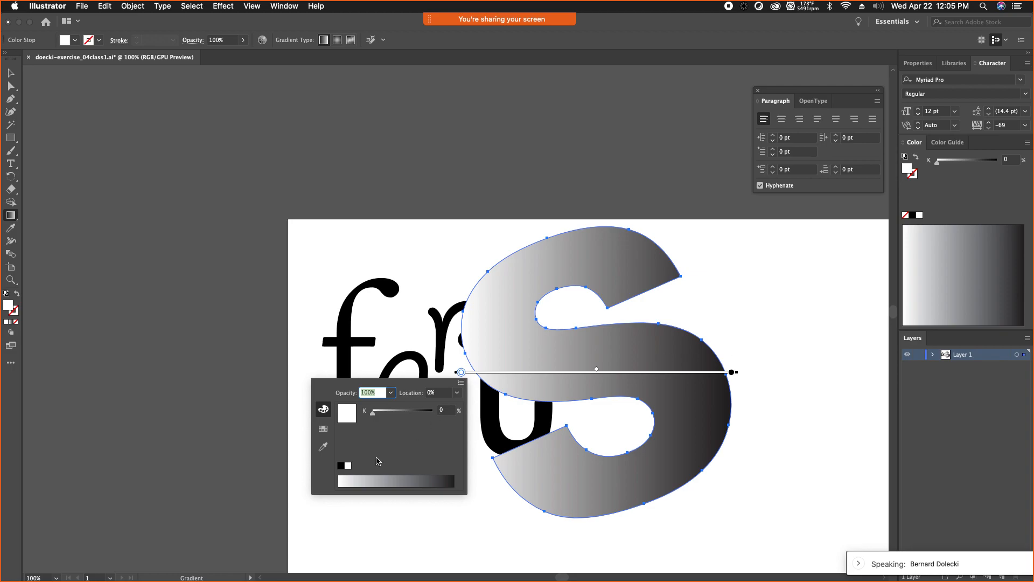
{"action": "mouse_move", "coordinate": [375, 418]}
{"action": "left_mouse_down"}
{"action": "mouse_move", "coordinate": [420, 418]}
{"action": "mouse_move", "coordinate": [372, 418]}
{"action": "left_mouse_up"}
{"action": "left_click", "coordinate": [7, 71]}
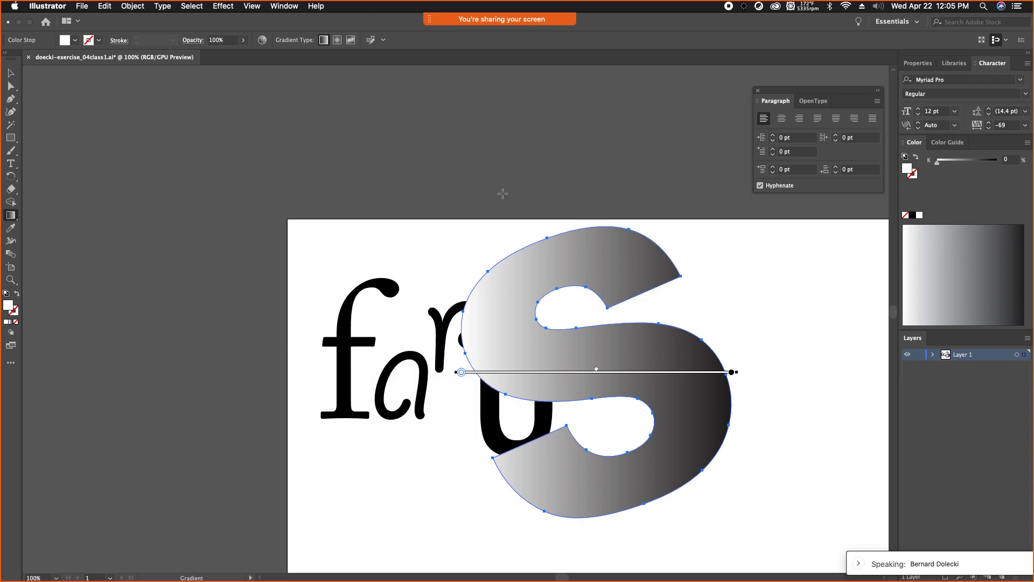
Step: Undo the gradient fill, the move and the enlargement of the "s"
{"action": "key", "text": "super+z"}
{"action": "key", "text": "super+z"}
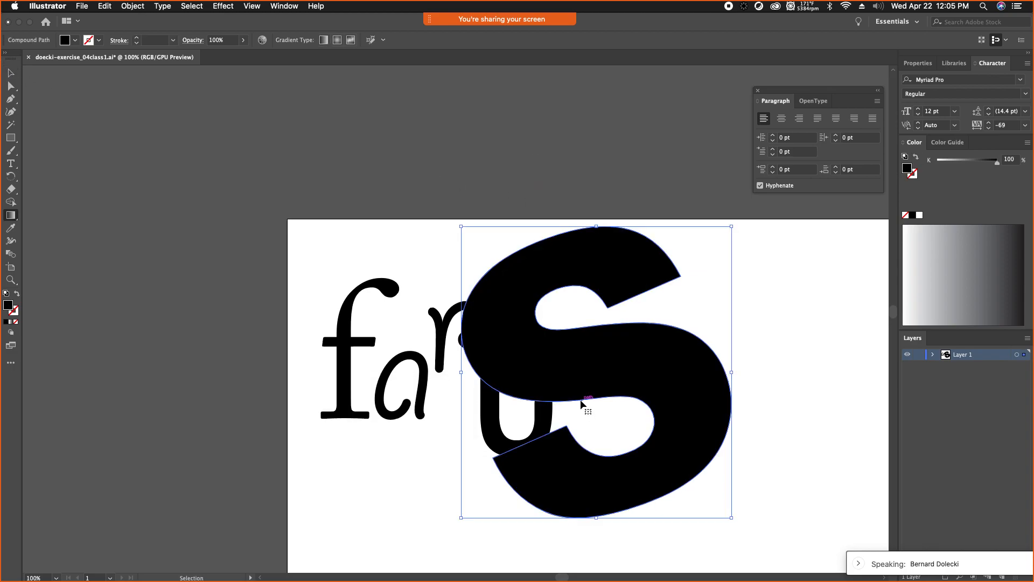
{"action": "key", "text": "super+z"}
{"action": "key", "text": "super+z"}
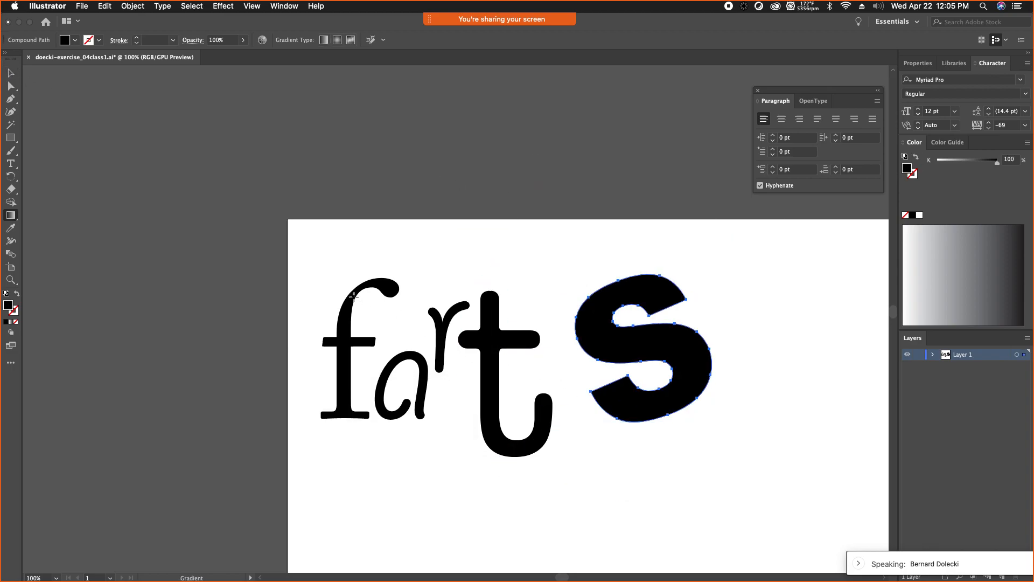
{"action": "key", "text": "space"}
{"action": "mouse_move", "coordinate": [478, 345]}
{"action": "left_mouse_down"}
{"action": "mouse_move", "coordinate": [444, 308]}
{"action": "mouse_move", "coordinate": [467, 341]}
{"action": "left_mouse_up"}
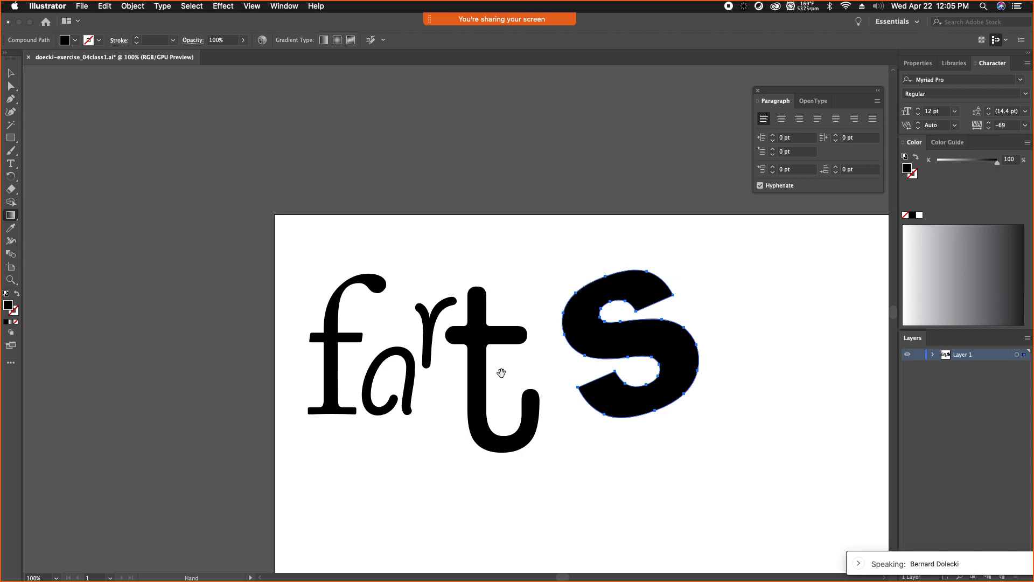
Step: Select the outlined letter "t" instead of the "s"
{"action": "left_click_drag", "start_coordinate": [407, 398], "coordinate": [403, 389]}
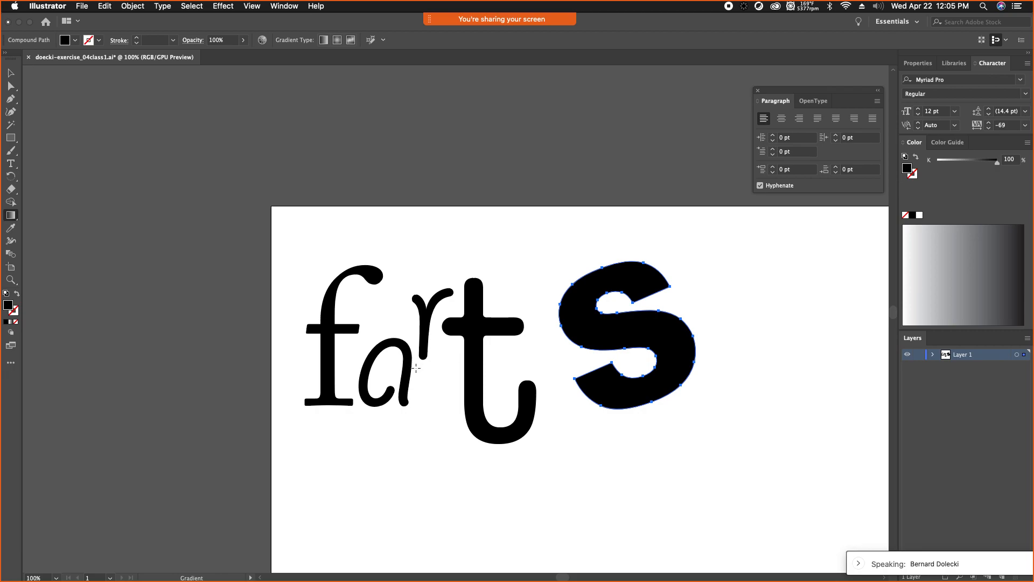
{"action": "key", "text": "v"}
{"action": "left_click_drag", "start_coordinate": [504, 441], "coordinate": [495, 434]}
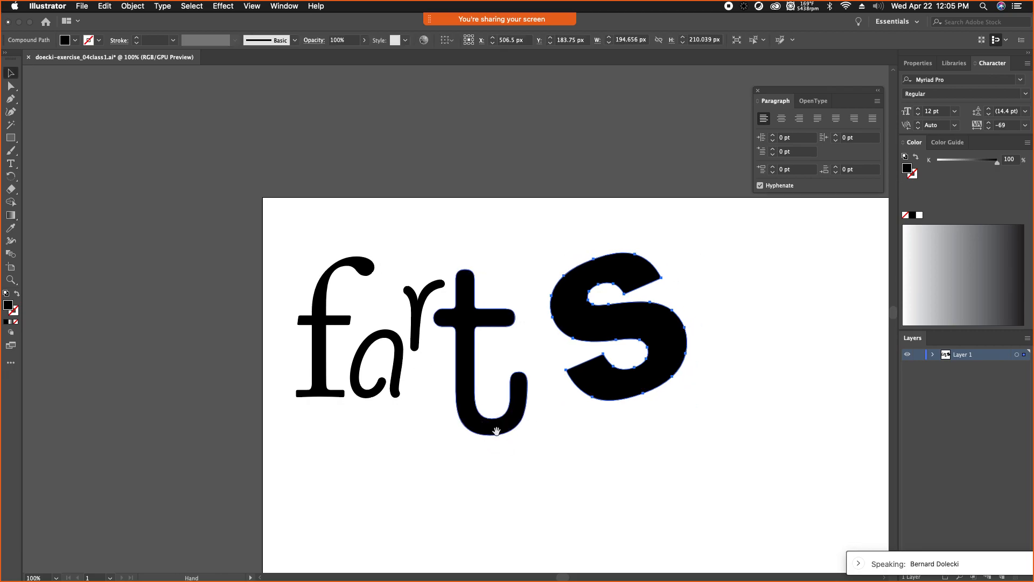
{"action": "left_click", "coordinate": [488, 430]}
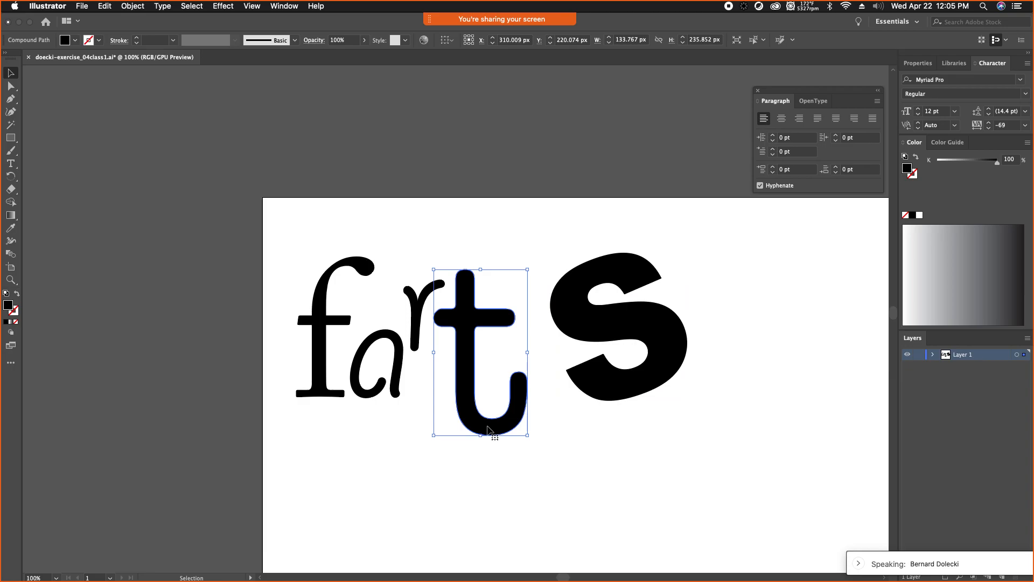
{"action": "key", "text": "super+equal"}
{"action": "key", "text": "super+equal"}
{"action": "key", "text": "super+equal"}
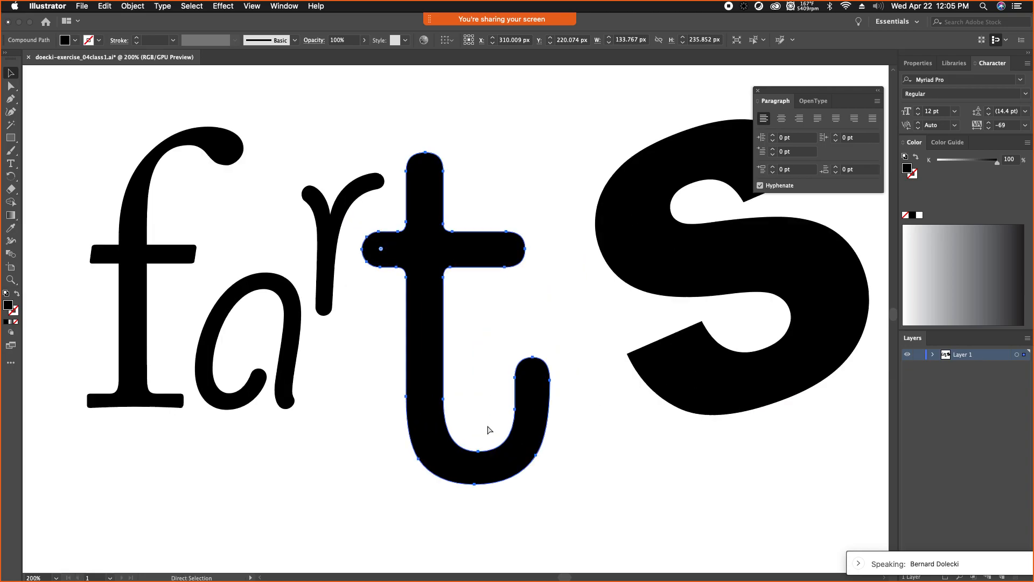
{"action": "key", "text": "super+minus"}
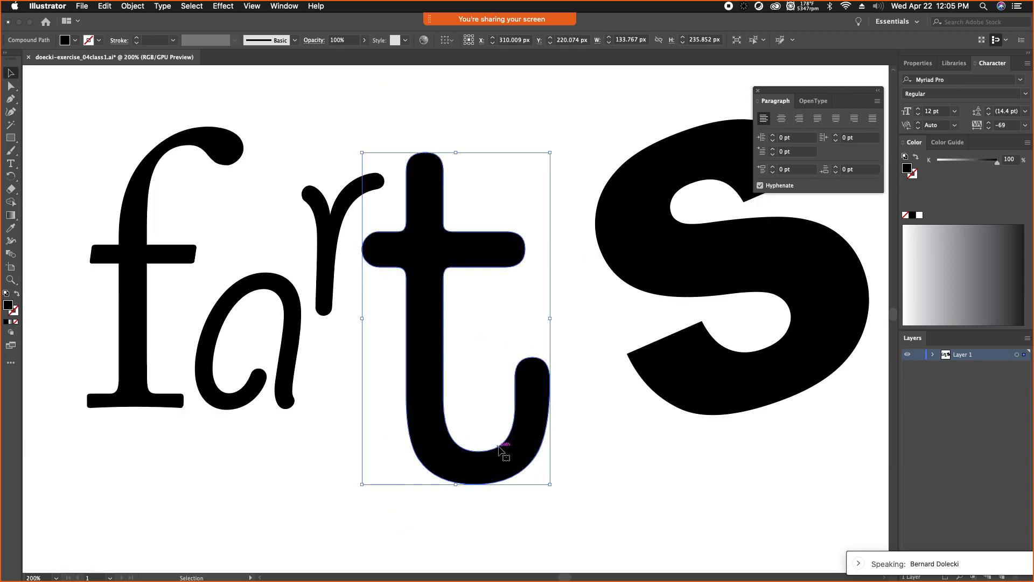
{"action": "left_click_drag", "start_coordinate": [487, 425], "coordinate": [462, 397]}
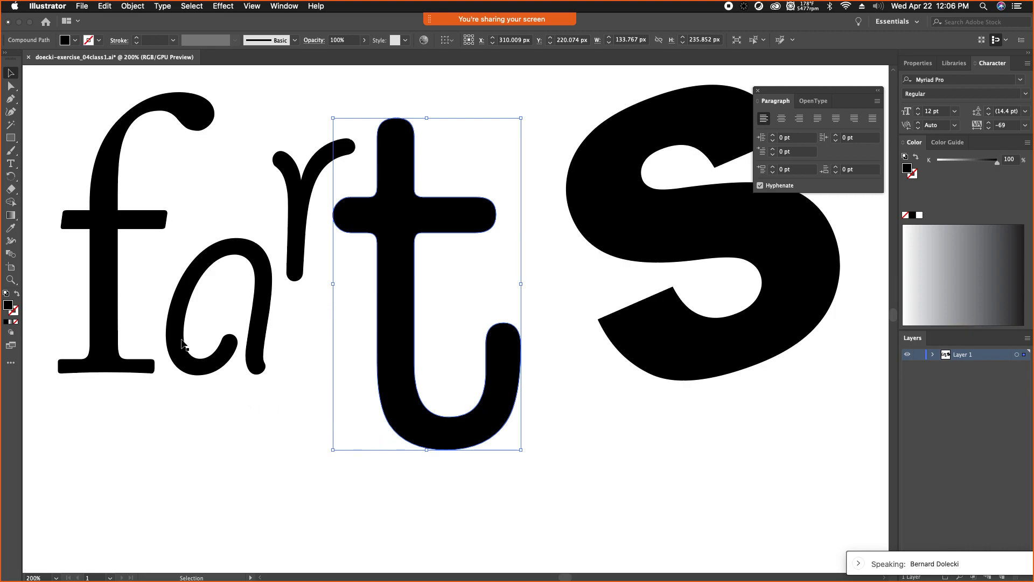
Step: Try to draw a small irregular black shape overlapping the base of the "t" with the Pen tool
{"action": "left_click", "coordinate": [11, 99]}
{"action": "left_click", "coordinate": [403, 438]}
{"action": "left_click_drag", "start_coordinate": [418, 483], "coordinate": [426, 483]}
{"action": "mouse_move", "coordinate": [441, 476]}
{"action": "left_mouse_down"}
{"action": "mouse_move", "coordinate": [451, 445]}
{"action": "mouse_move", "coordinate": [435, 432]}
{"action": "left_mouse_up"}
{"action": "left_click", "coordinate": [381, 484]}
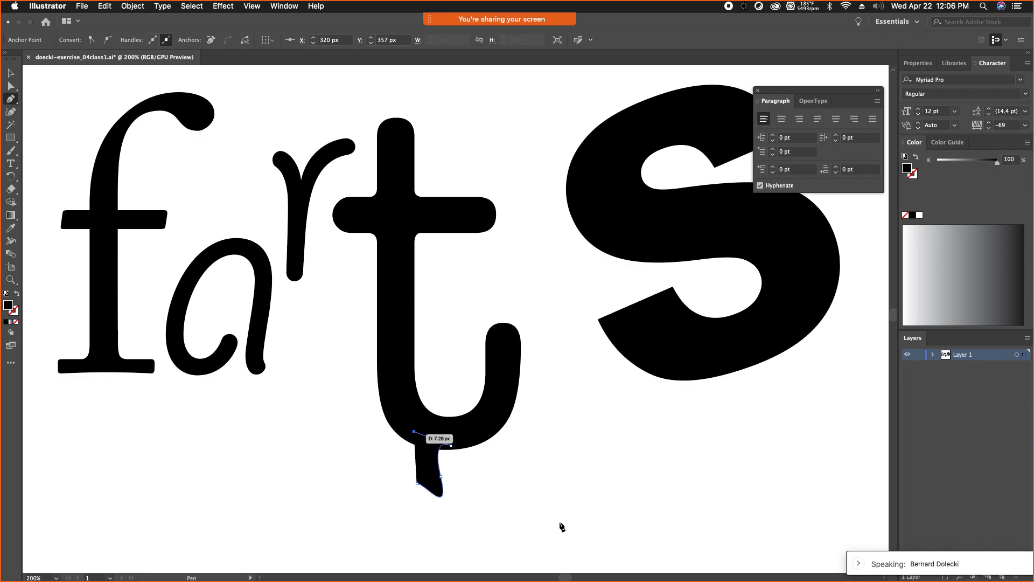
{"action": "left_click", "coordinate": [404, 497]}
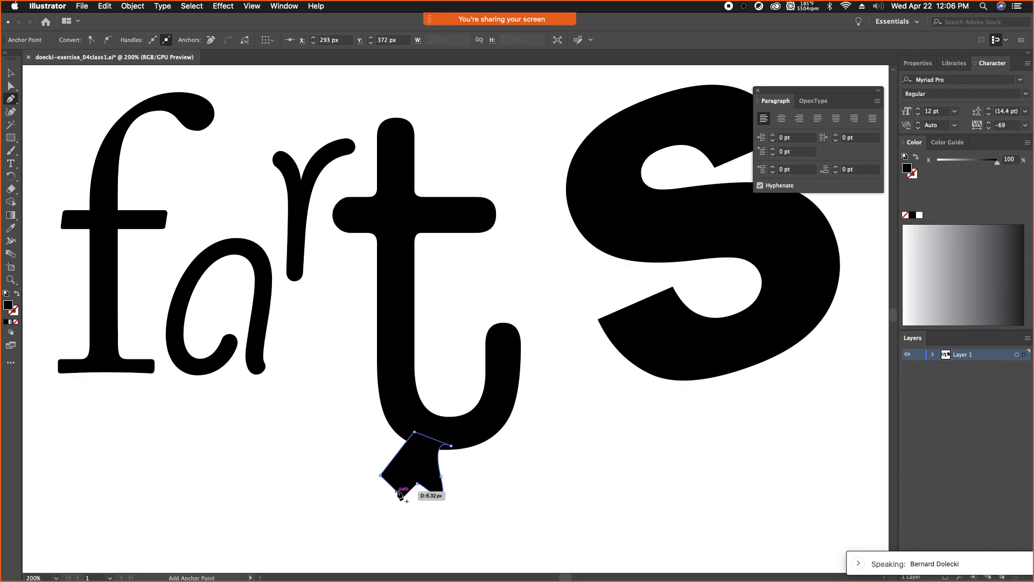
Step: Undo the Pen tool shape drawn below the "t"
{"action": "key", "text": "super+z"}
{"action": "key", "text": "super+z"}
{"action": "key", "text": "super+z"}
{"action": "key", "text": "super+z"}
{"action": "key", "text": "super+z"}
{"action": "key", "text": "super+z"}
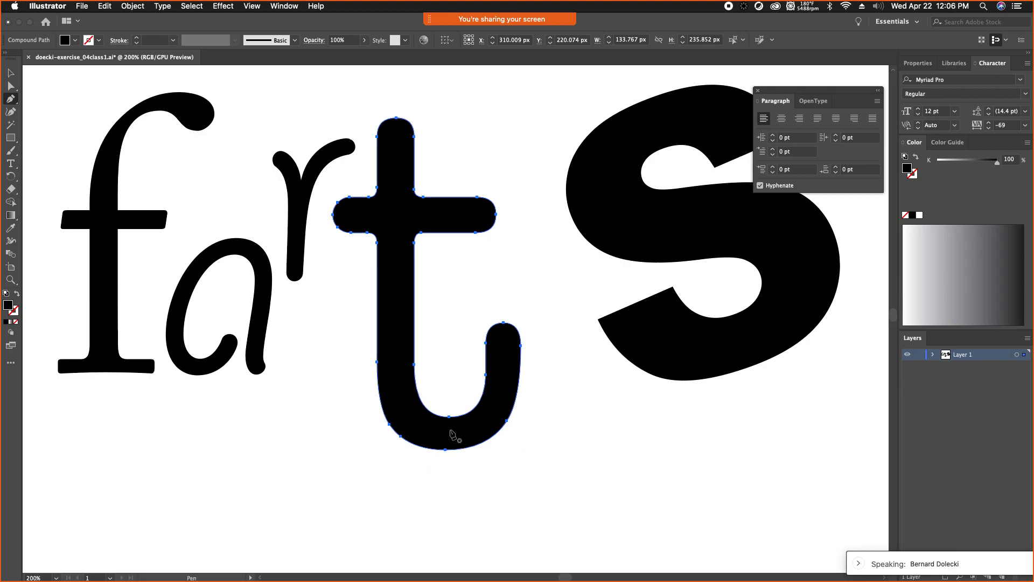
Step: Switch to the Direct Selection tool and reselect the "t" to show all anchor points on its outline
{"action": "left_click", "coordinate": [11, 73]}
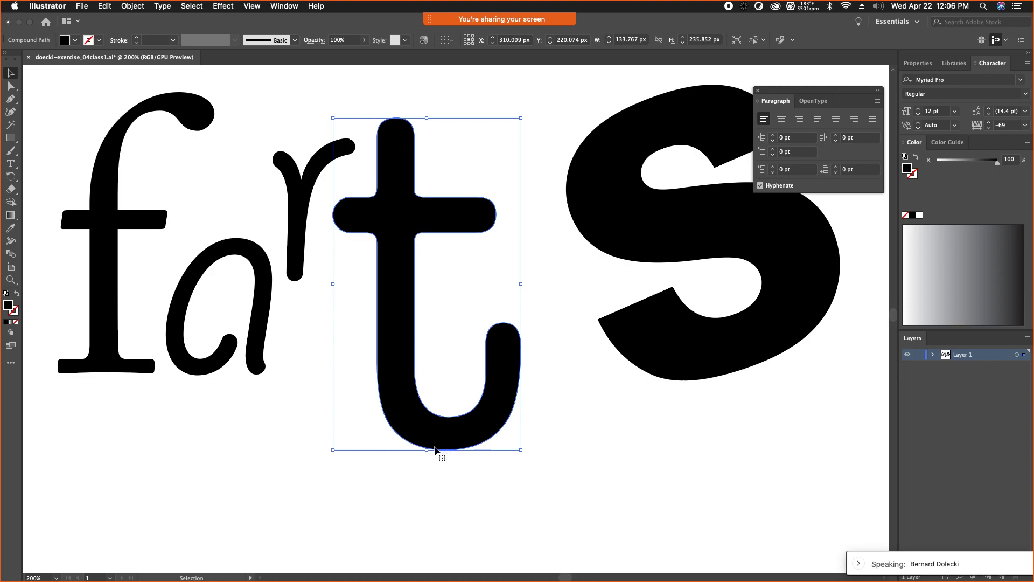
{"action": "key", "text": "a"}
{"action": "key", "text": "v"}
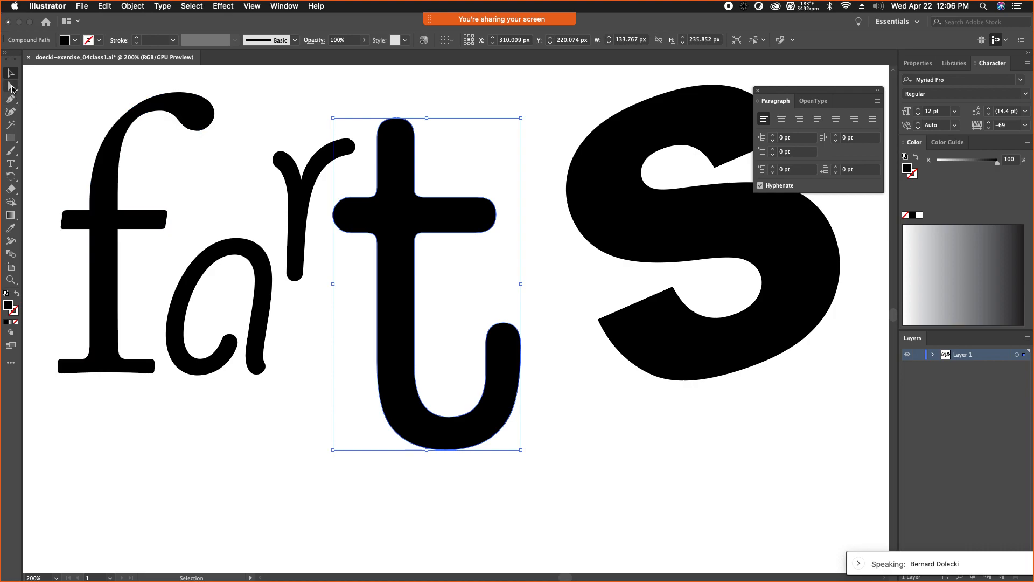
{"action": "key", "text": "a"}
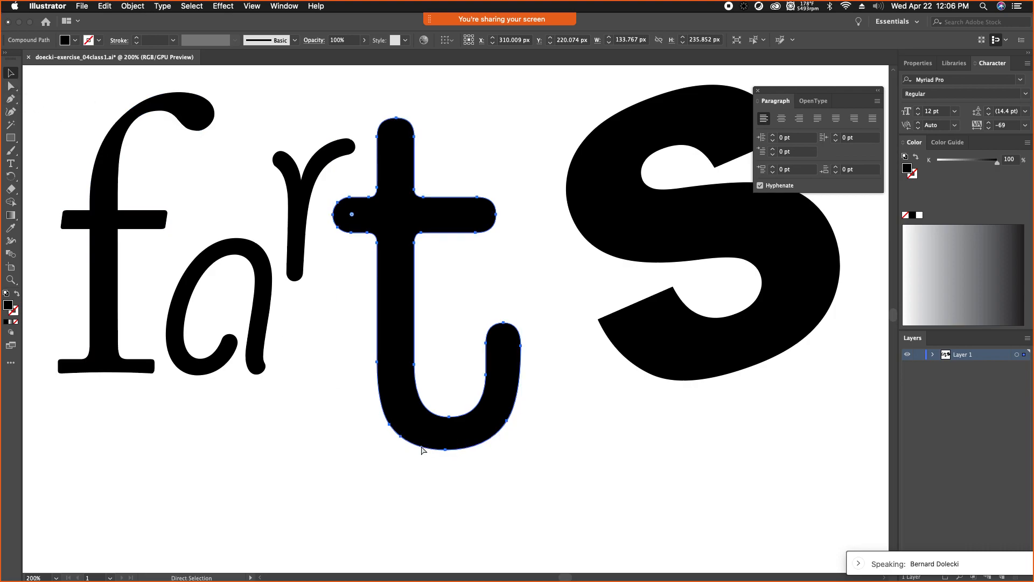
{"action": "left_click", "coordinate": [11, 86]}
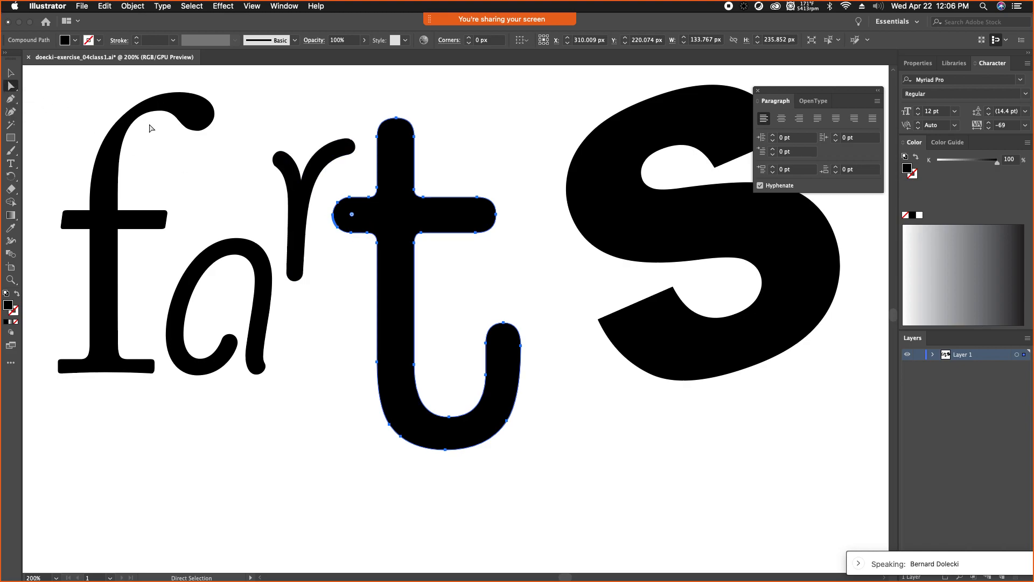
{"action": "left_click", "coordinate": [407, 476]}
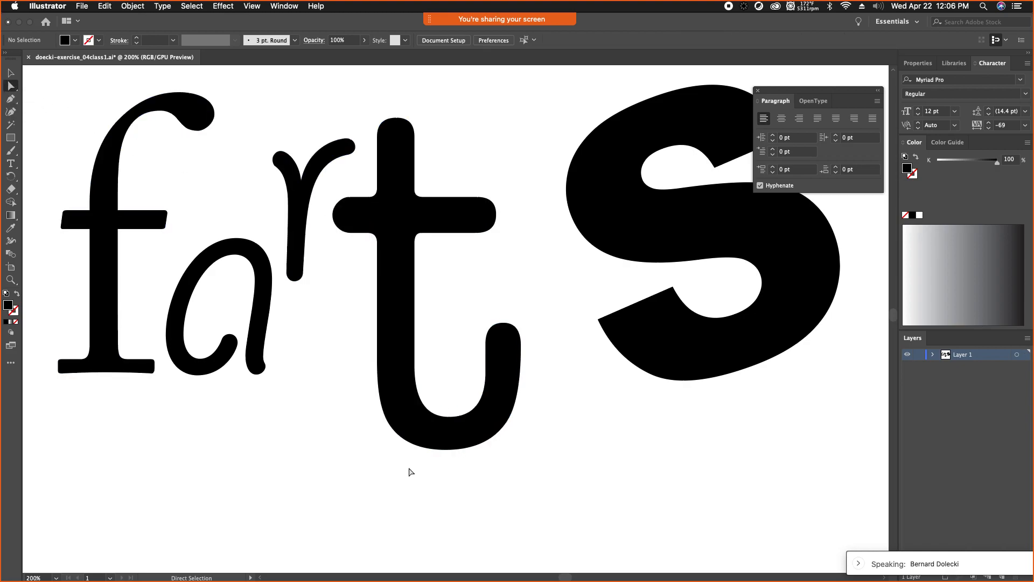
{"action": "left_click", "coordinate": [426, 445]}
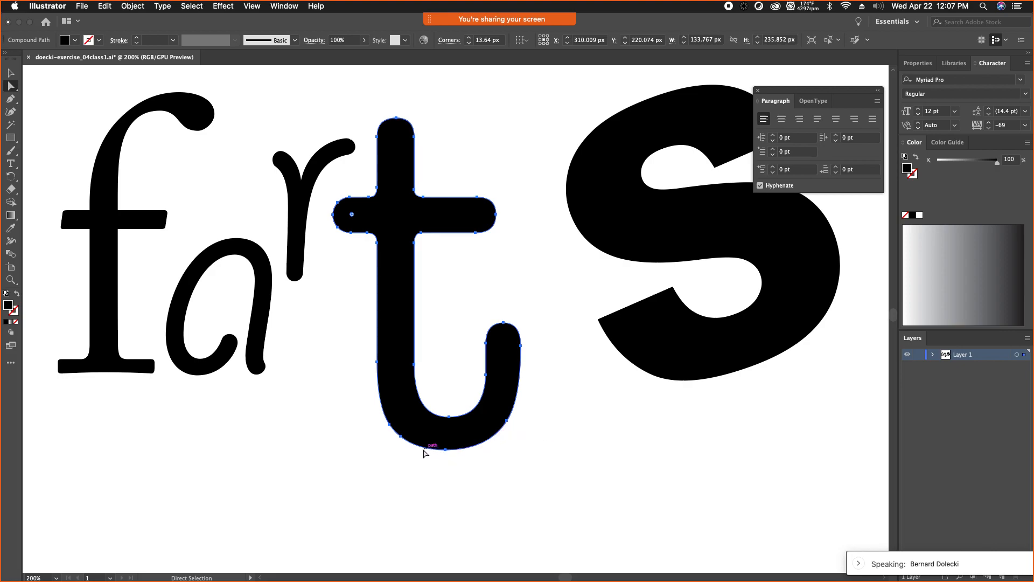
{"action": "left_click", "coordinate": [402, 513]}
{"action": "left_click", "coordinate": [417, 441]}
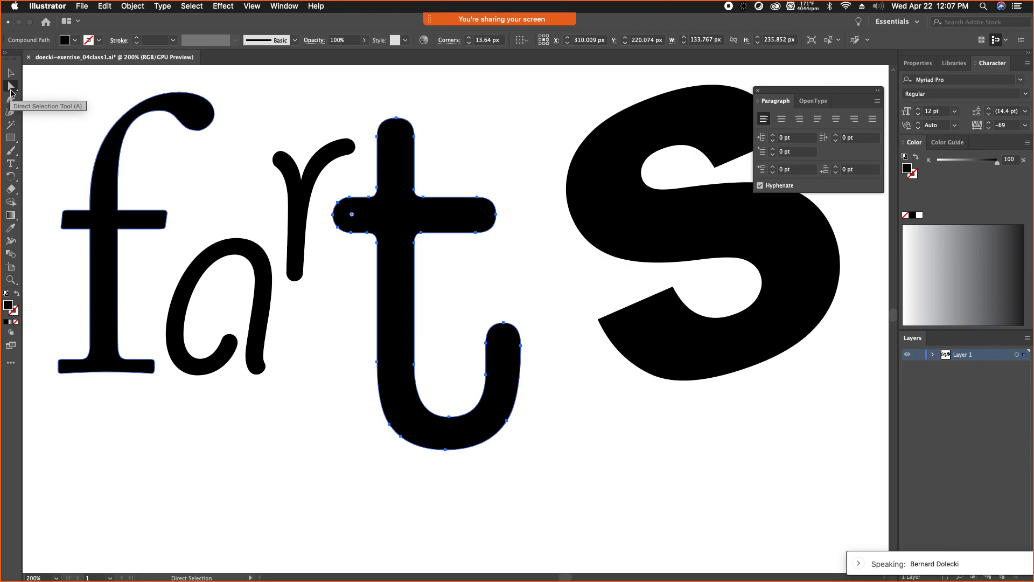
{"action": "left_click", "coordinate": [423, 470]}
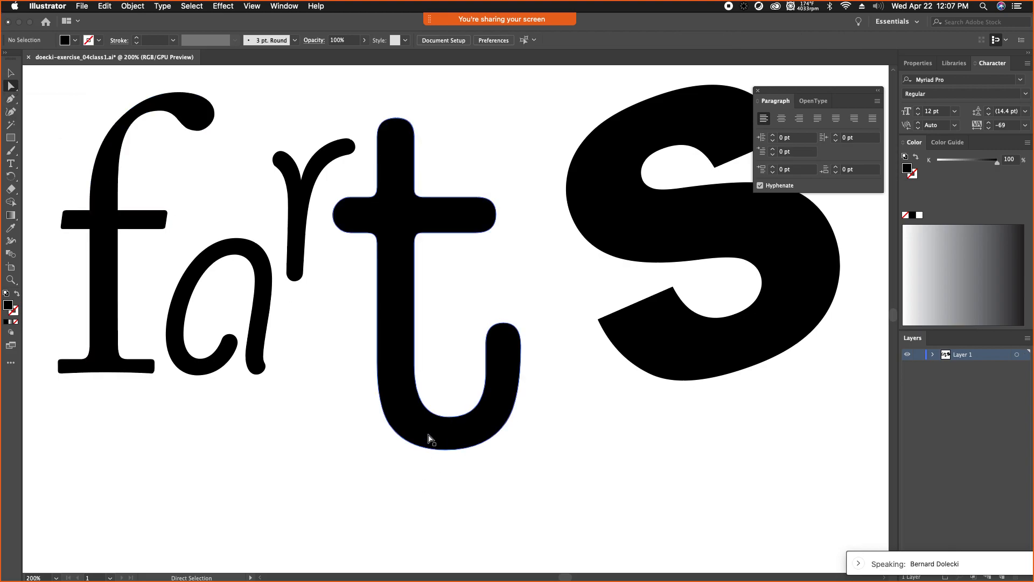
{"action": "left_click", "coordinate": [430, 439]}
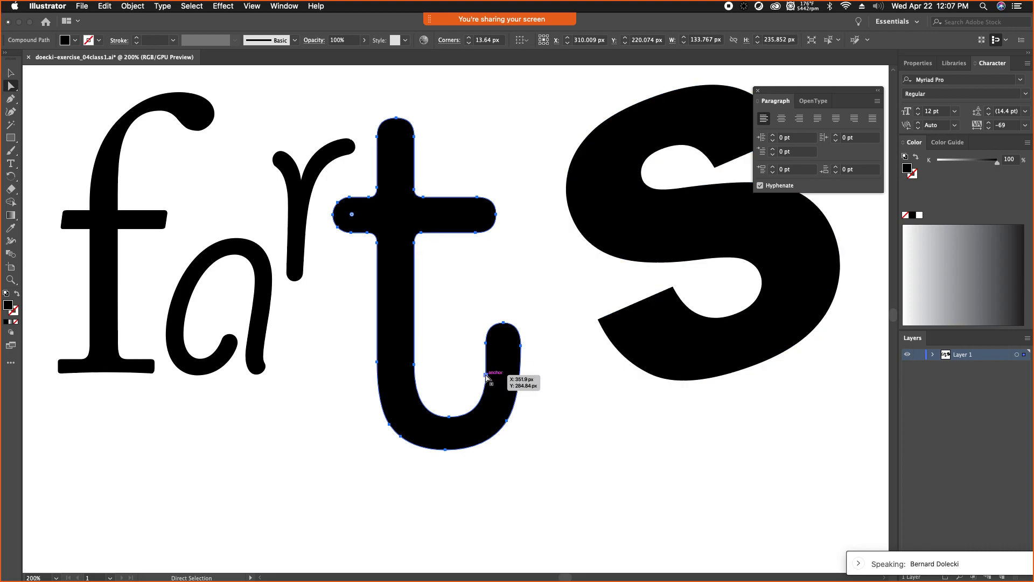
Step: Change the highlight color of Layer 1 to a custom orange-red in the layer options
{"action": "double_click", "coordinate": [949, 359]}
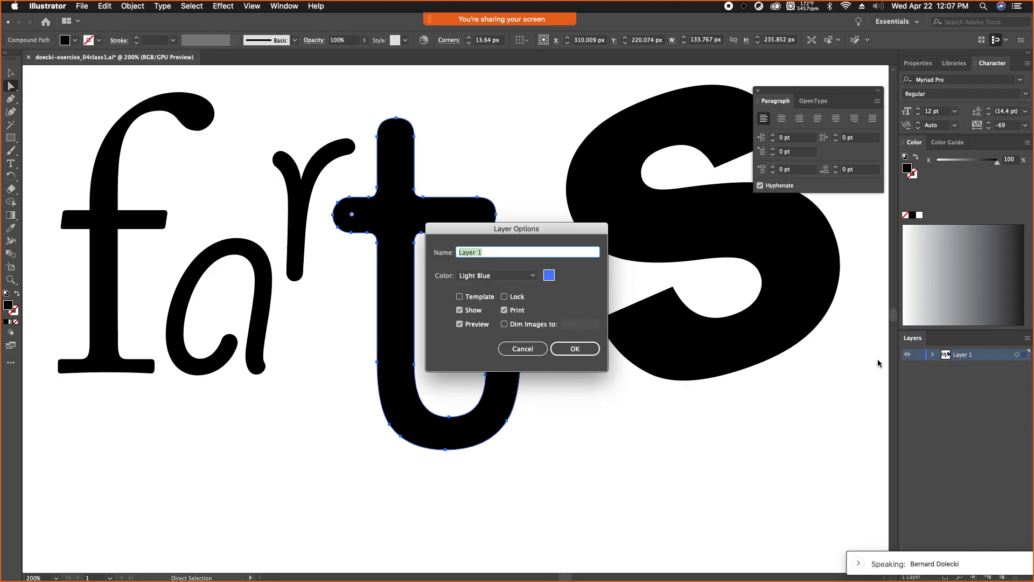
{"action": "left_click", "coordinate": [549, 276]}
{"action": "left_click_drag", "start_coordinate": [546, 341], "coordinate": [558, 341]}
{"action": "left_click", "coordinate": [467, 263]}
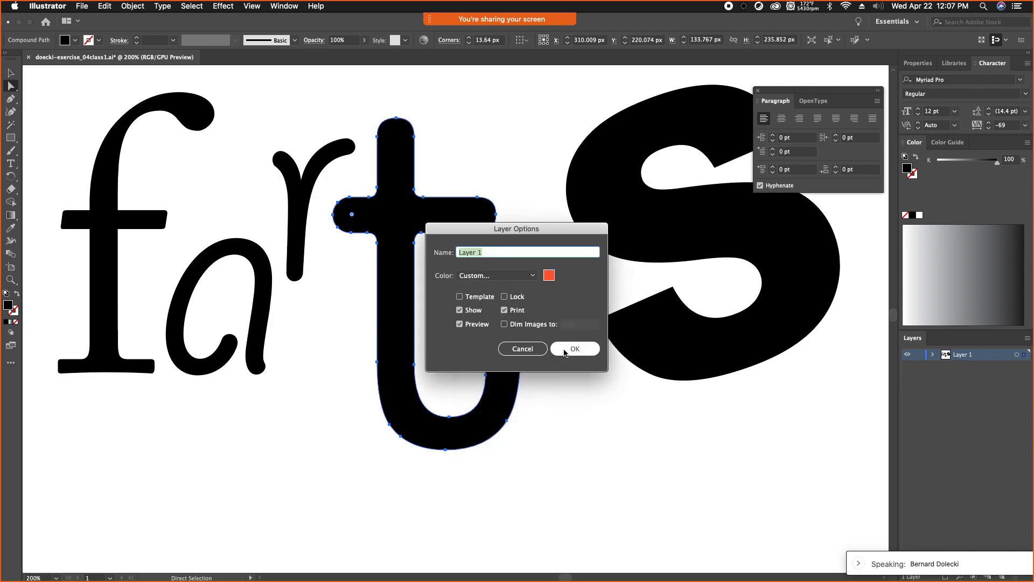
{"action": "left_click", "coordinate": [573, 349]}
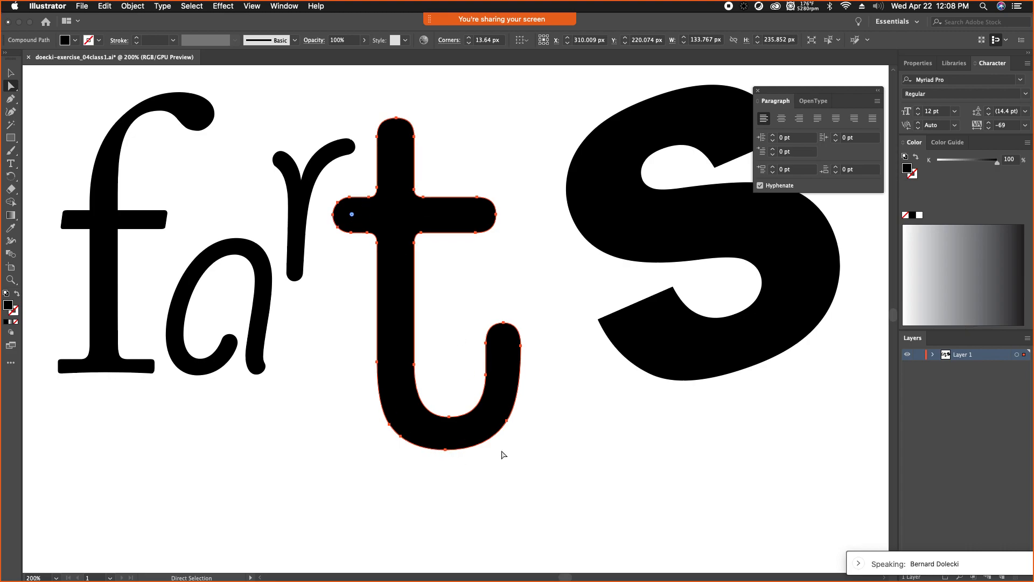
Step: Shift the "t" about 2 px up and right, and reshape its base by moving the bottom anchor to X 328, Y 332 px and tilting its handles
{"action": "mouse_move", "coordinate": [438, 438]}
{"action": "left_mouse_down"}
{"action": "mouse_move", "coordinate": [476, 451]}
{"action": "mouse_move", "coordinate": [462, 429]}
{"action": "mouse_move", "coordinate": [446, 430]}
{"action": "left_mouse_up"}
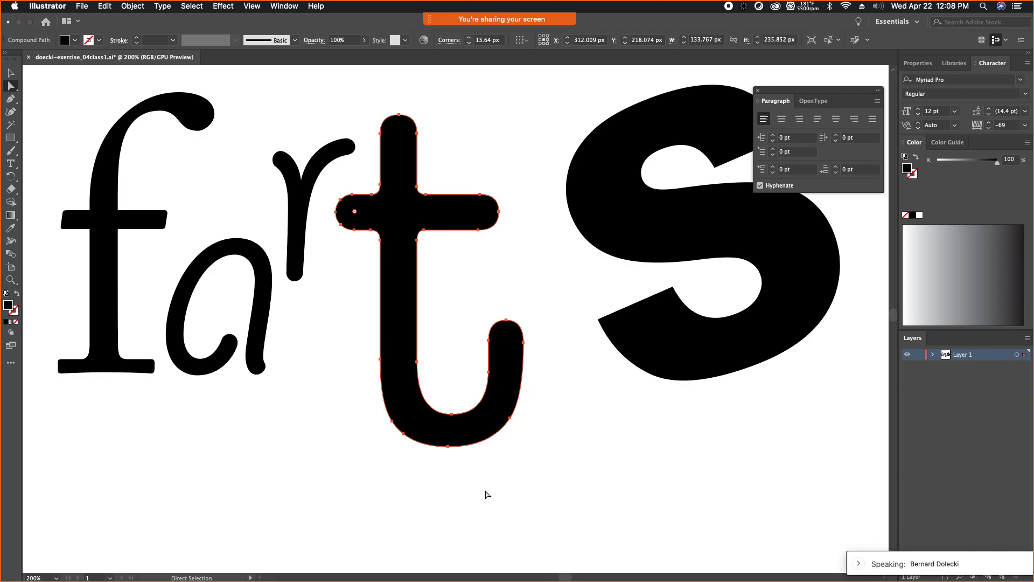
{"action": "left_click", "coordinate": [449, 447]}
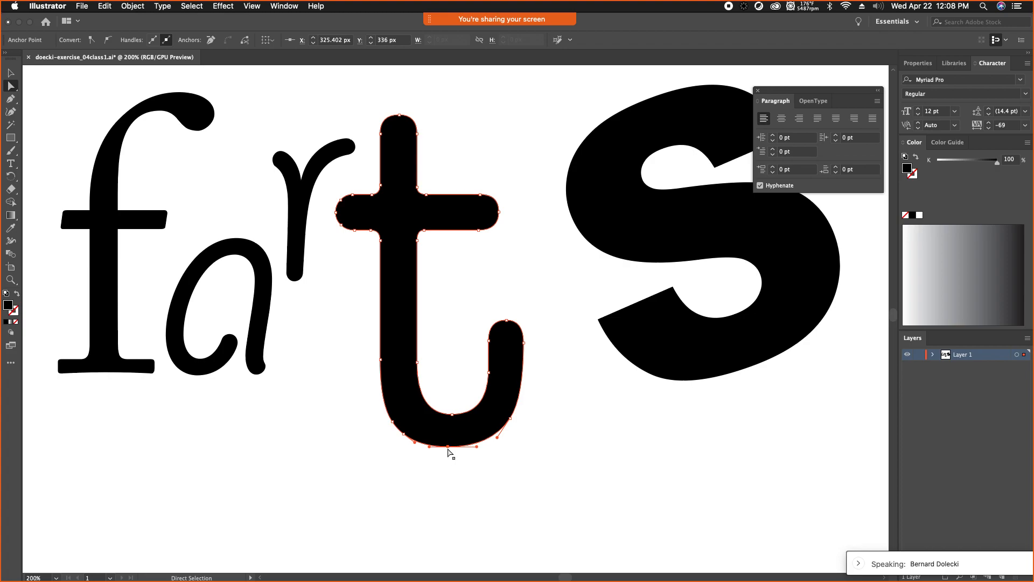
{"action": "left_click", "coordinate": [454, 502]}
{"action": "left_click", "coordinate": [449, 447]}
{"action": "left_click_drag", "start_coordinate": [448, 448], "coordinate": [450, 494]}
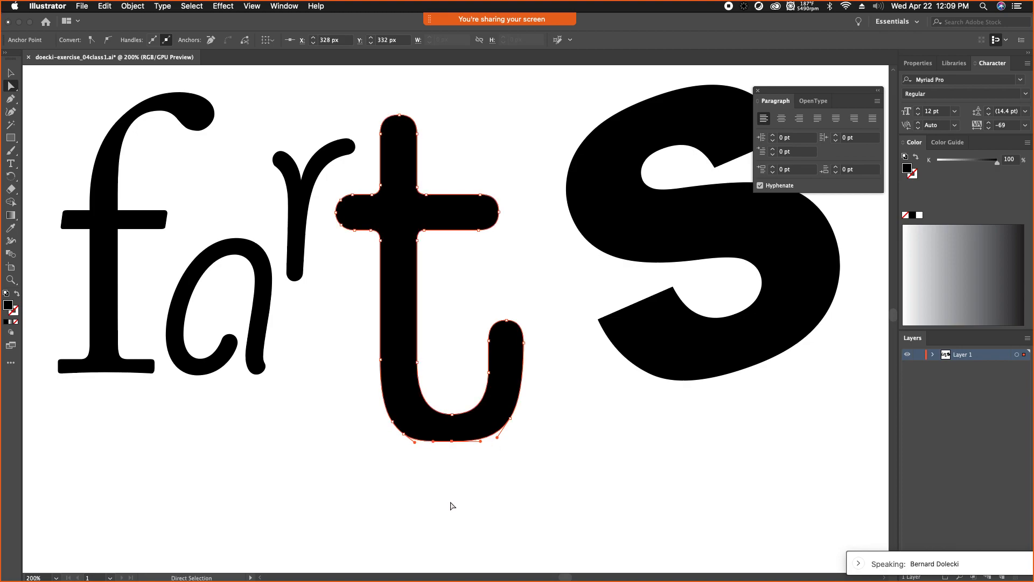
{"action": "left_click_drag", "start_coordinate": [433, 441], "coordinate": [477, 431]}
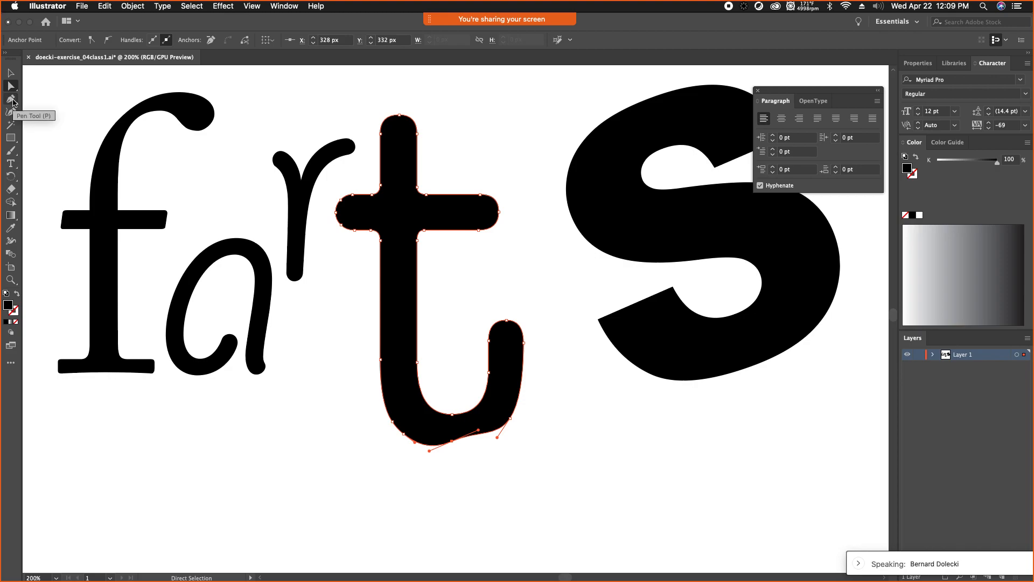
{"action": "left_click", "coordinate": [12, 101]}
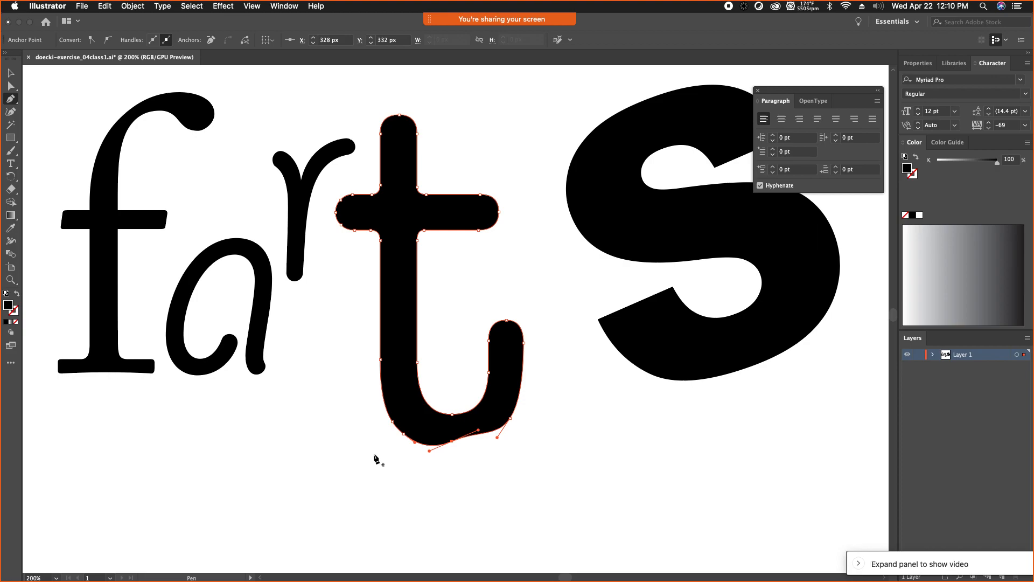
{"action": "key", "text": "plus"}
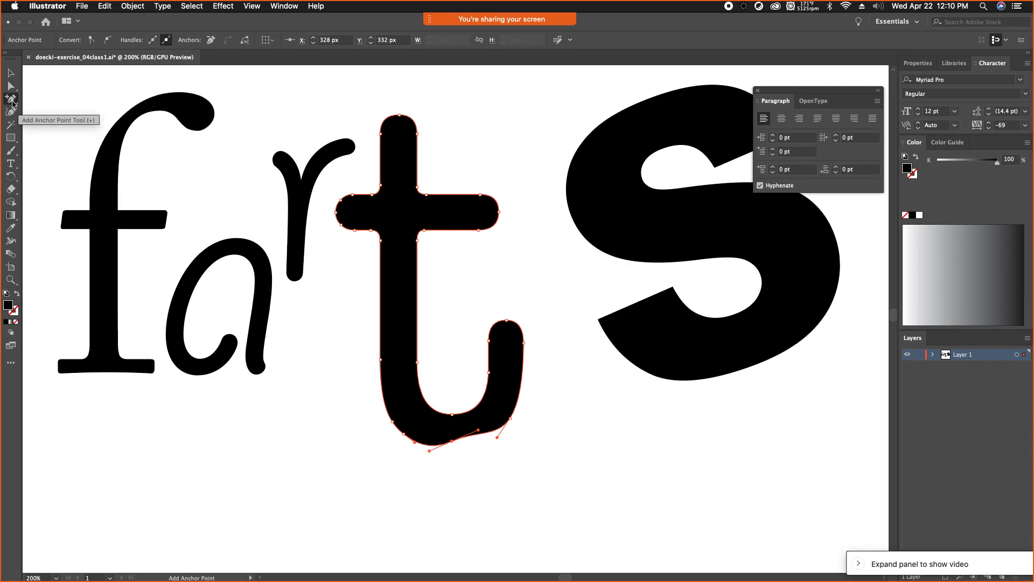
{"action": "left_click_drag", "start_coordinate": [12, 101], "coordinate": [33, 98]}
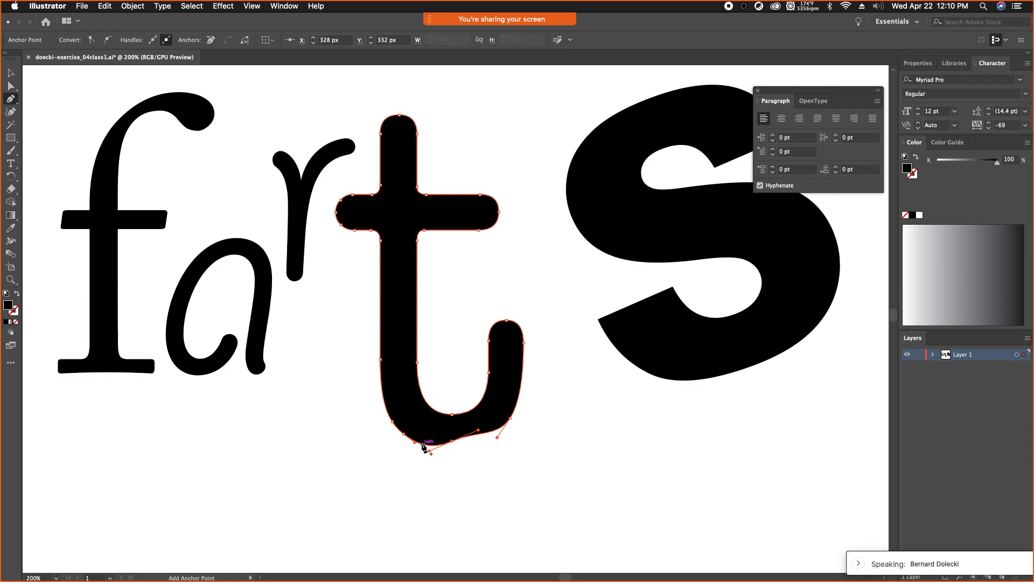
{"action": "left_click", "coordinate": [11, 72]}
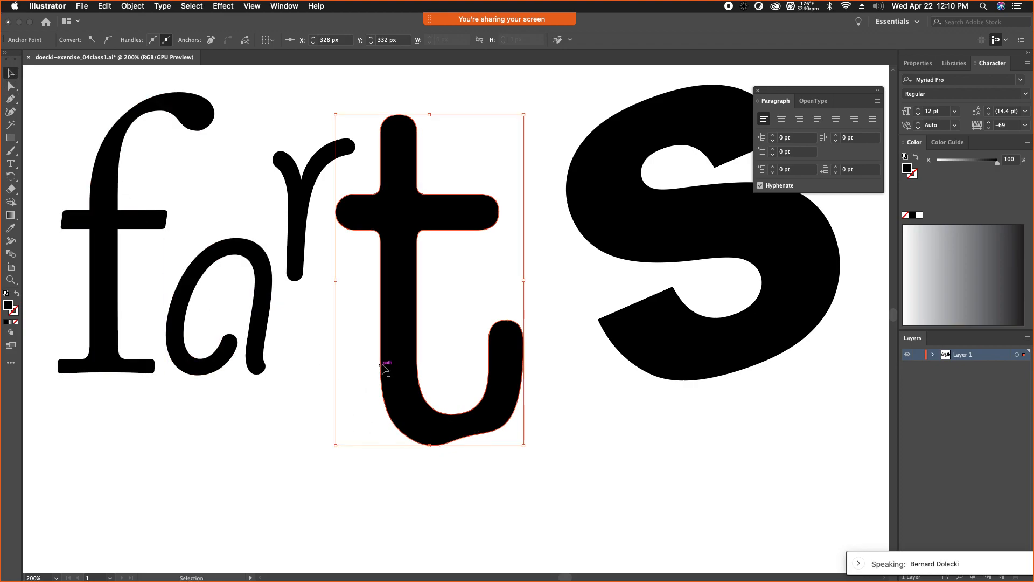
{"action": "left_click", "coordinate": [11, 99]}
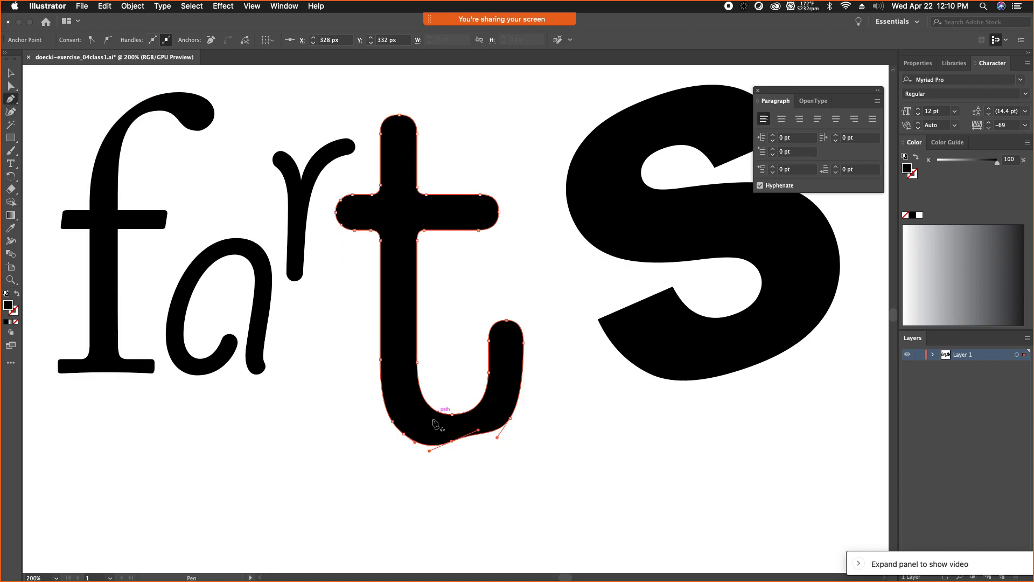
{"action": "left_click", "coordinate": [10, 72]}
{"action": "left_click", "coordinate": [376, 390]}
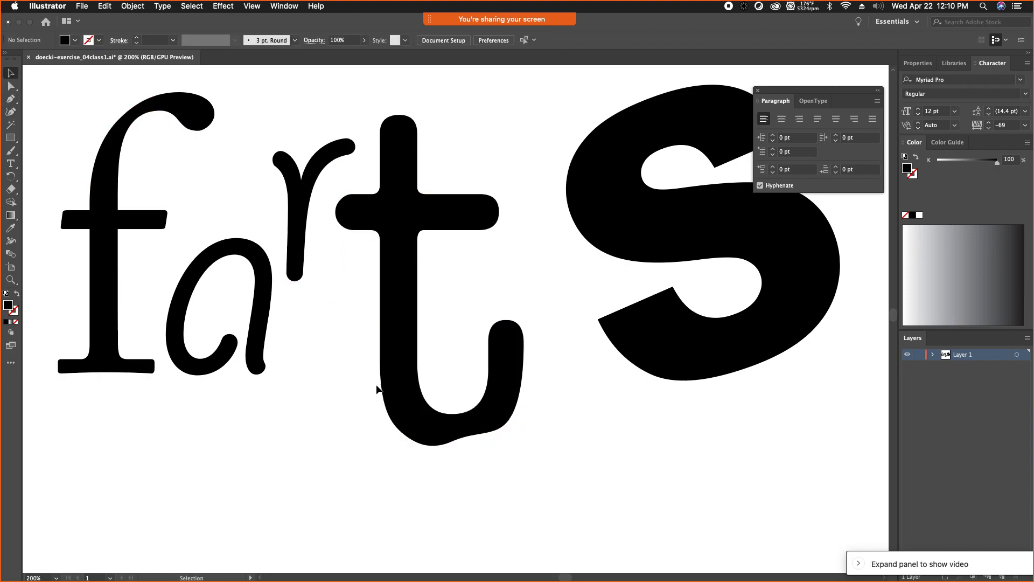
Step: Add three anchor points along the underside of the "t" with the Pen tool, one left of the bottom anchor and two to its right
{"action": "left_click", "coordinate": [387, 377]}
{"action": "left_click", "coordinate": [10, 99]}
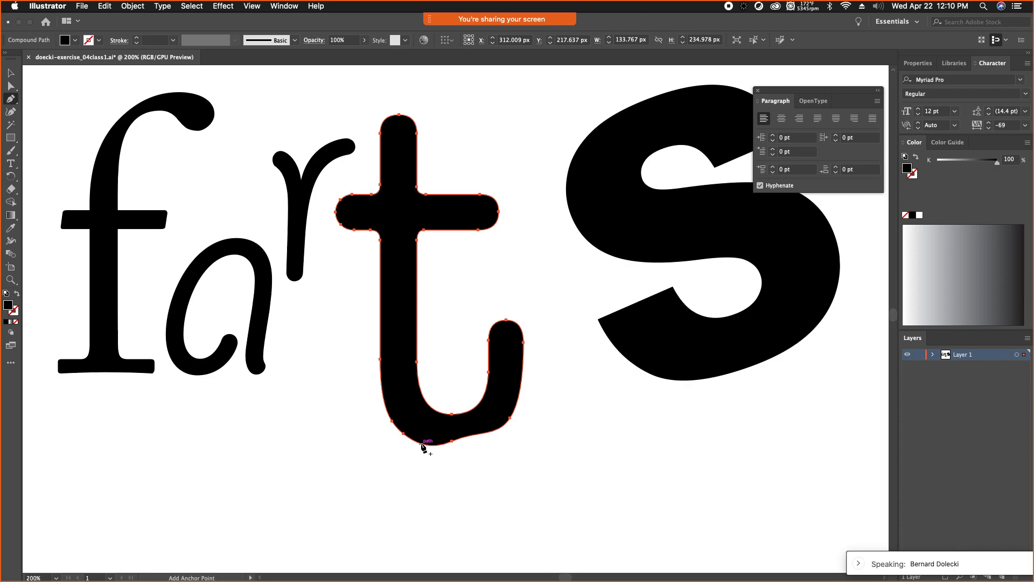
{"action": "left_click", "coordinate": [423, 446]}
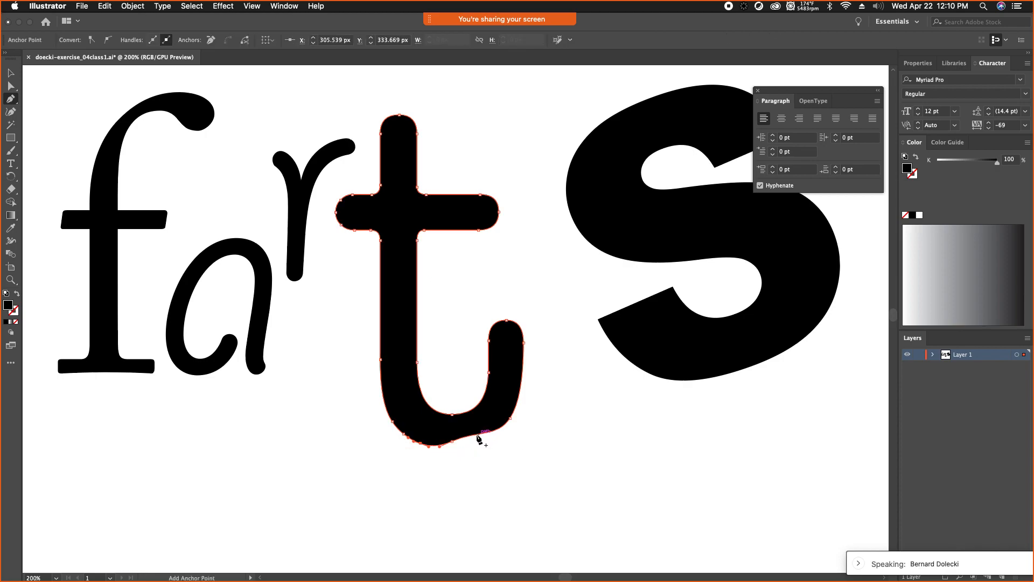
{"action": "left_click", "coordinate": [493, 431]}
{"action": "left_click", "coordinate": [503, 428]}
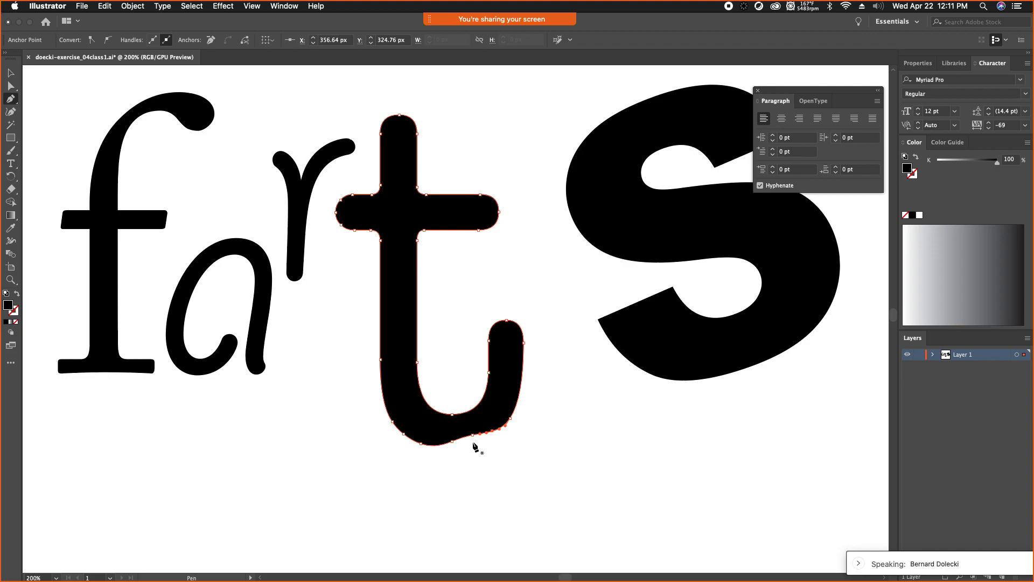
{"action": "key", "text": "super+equal"}
{"action": "key", "text": "super+equal"}
{"action": "key", "text": "super+equal"}
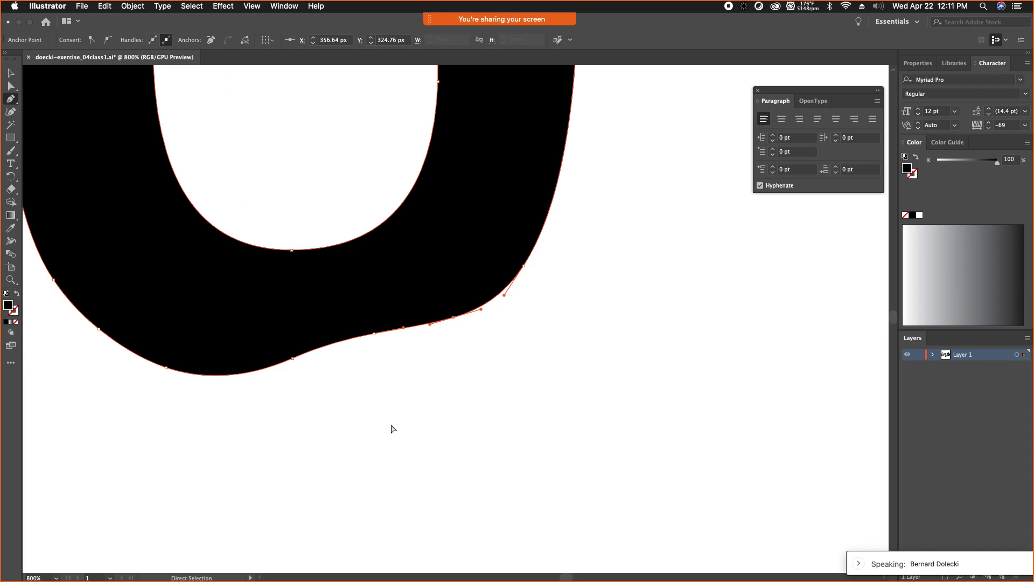
Step: Pull two anchors under the letter down with Direct Selection: the left one to X 290, Y 339 px and the middle one to X 333, Y 341 px
{"action": "left_click_drag", "start_coordinate": [338, 350], "coordinate": [447, 388]}
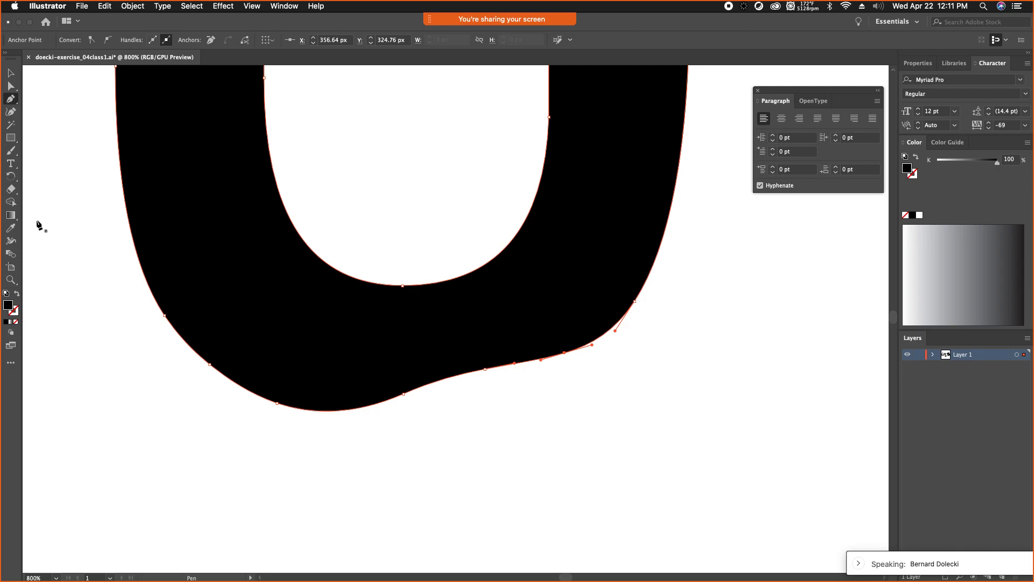
{"action": "left_click", "coordinate": [12, 87]}
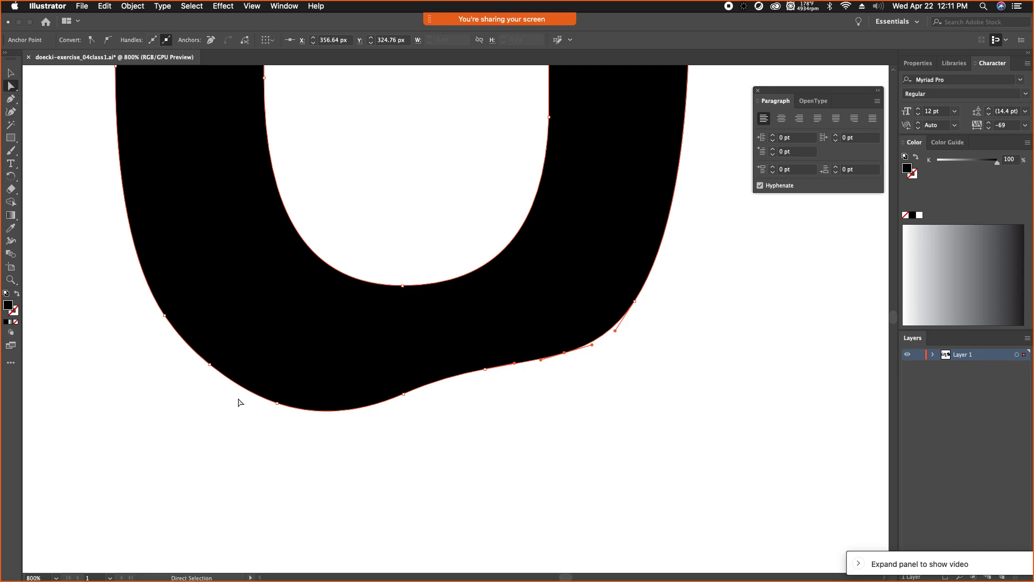
{"action": "left_click", "coordinate": [209, 366]}
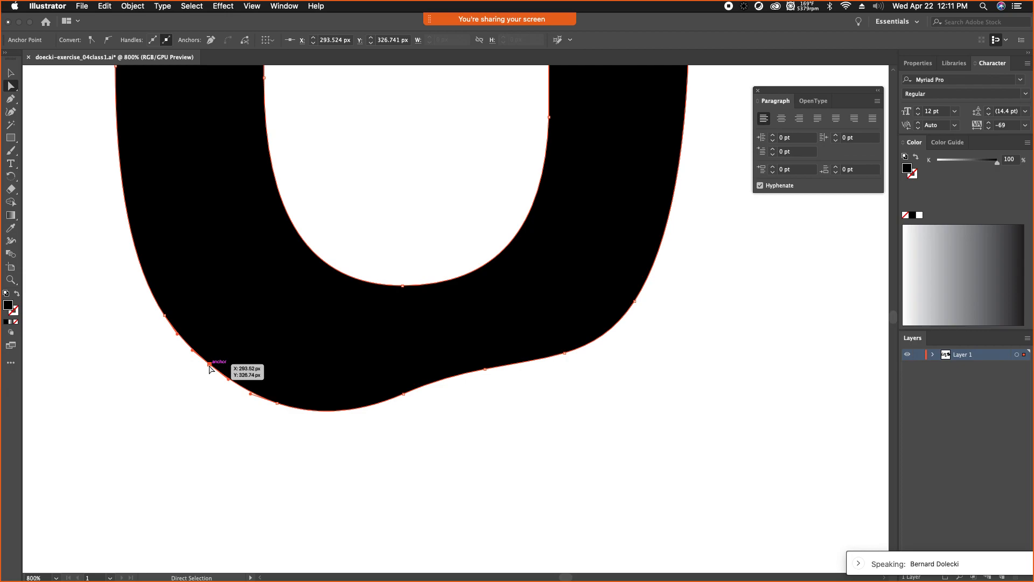
{"action": "left_click_drag", "start_coordinate": [209, 368], "coordinate": [206, 430]}
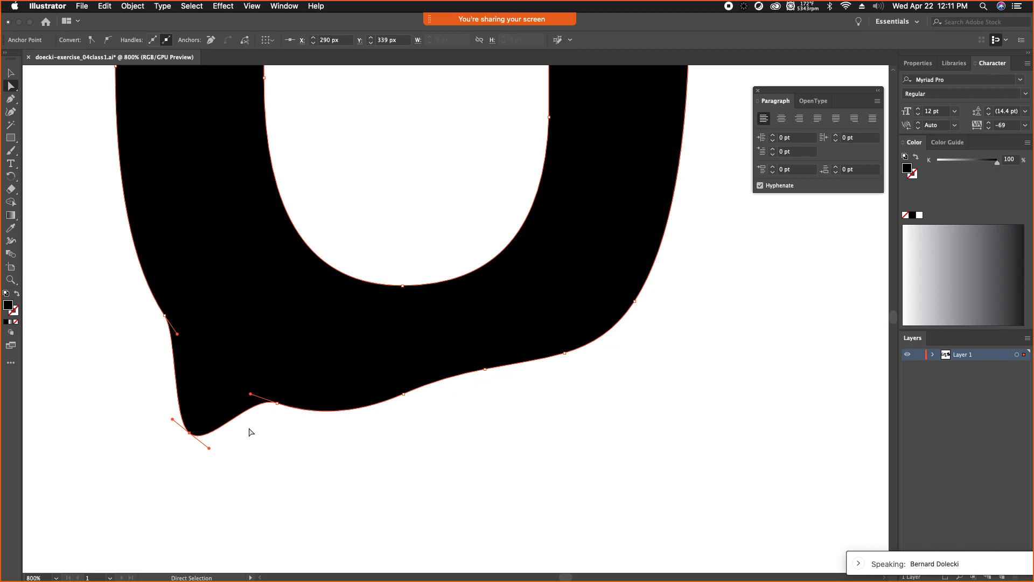
{"action": "left_click_drag", "start_coordinate": [192, 434], "coordinate": [192, 434]}
{"action": "left_click_drag", "start_coordinate": [404, 395], "coordinate": [434, 447]}
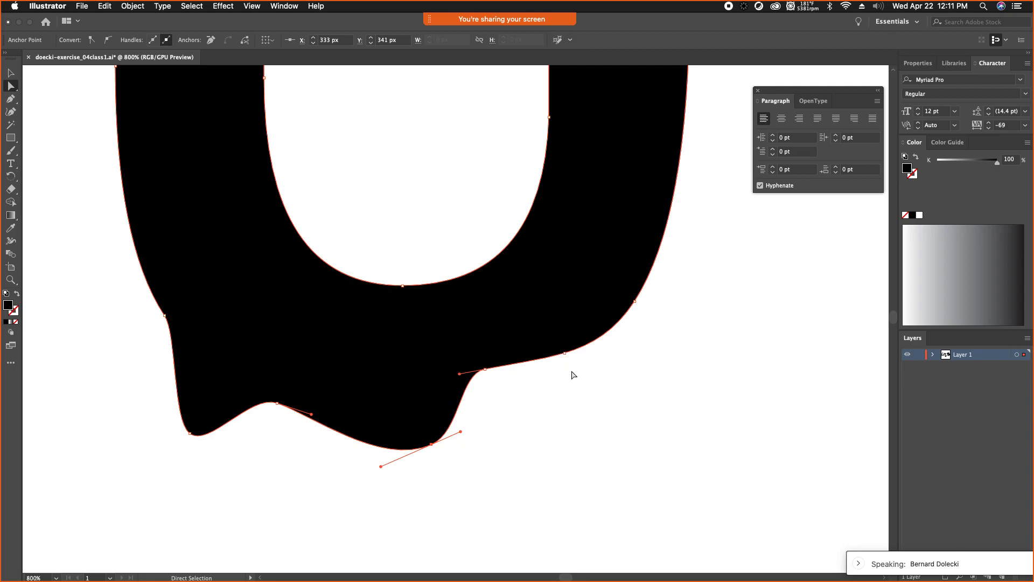
Step: Pull the right underside anchor down into a drip, and raise the two anchors between the drips, placing the left one at X 307, Y 327 px
{"action": "left_click", "coordinate": [565, 353]}
{"action": "left_click_drag", "start_coordinate": [565, 353], "coordinate": [571, 399]}
{"action": "left_click_drag", "start_coordinate": [485, 370], "coordinate": [482, 321]}
{"action": "left_click_drag", "start_coordinate": [278, 405], "coordinate": [285, 366]}
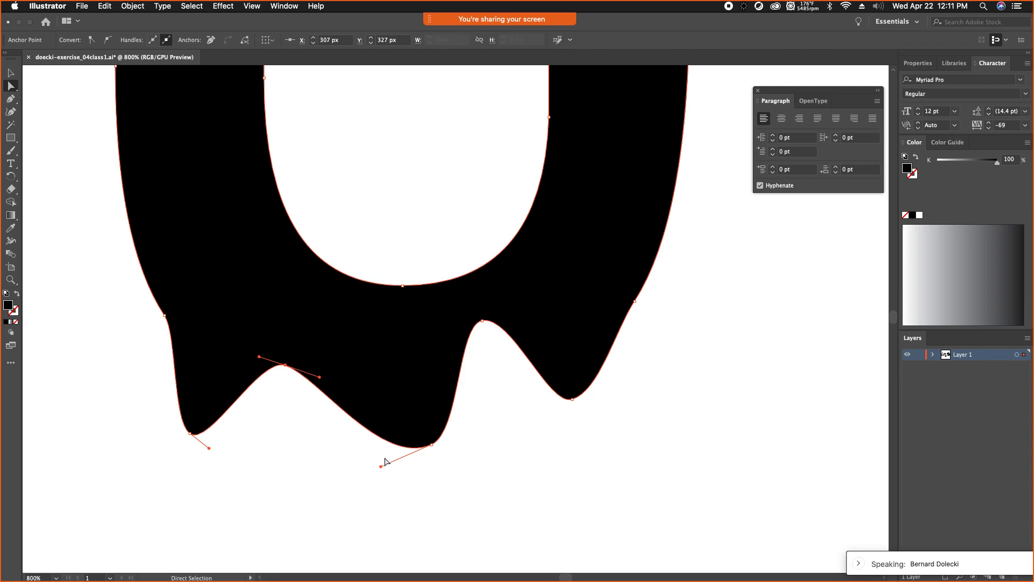
Step: Move the middle drip's tip to X 311, Y 353 px and lengthen its right handle and the facing handle to curve the right edge
{"action": "left_click_drag", "start_coordinate": [432, 446], "coordinate": [306, 514]}
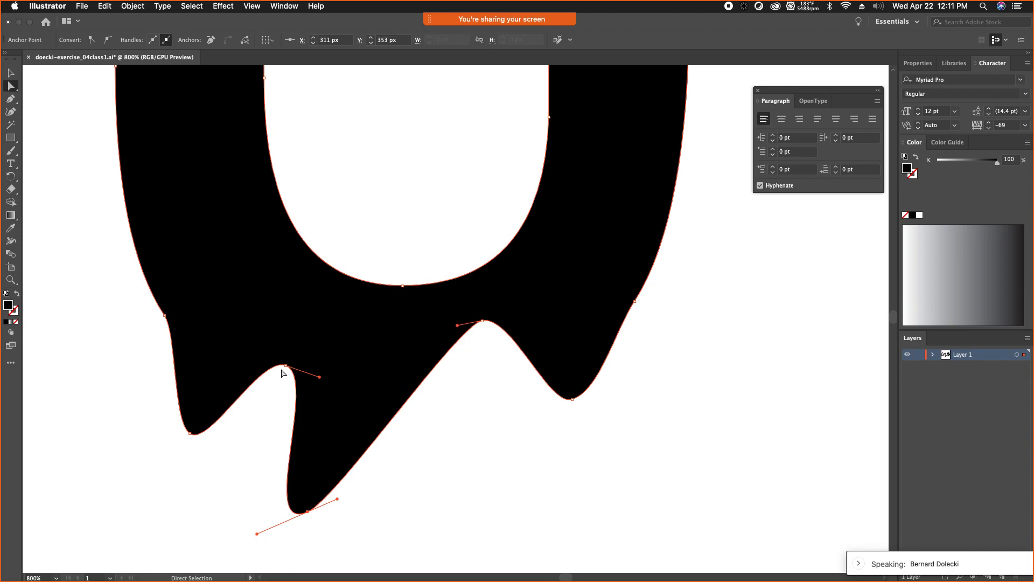
{"action": "left_click_drag", "start_coordinate": [338, 500], "coordinate": [448, 472]}
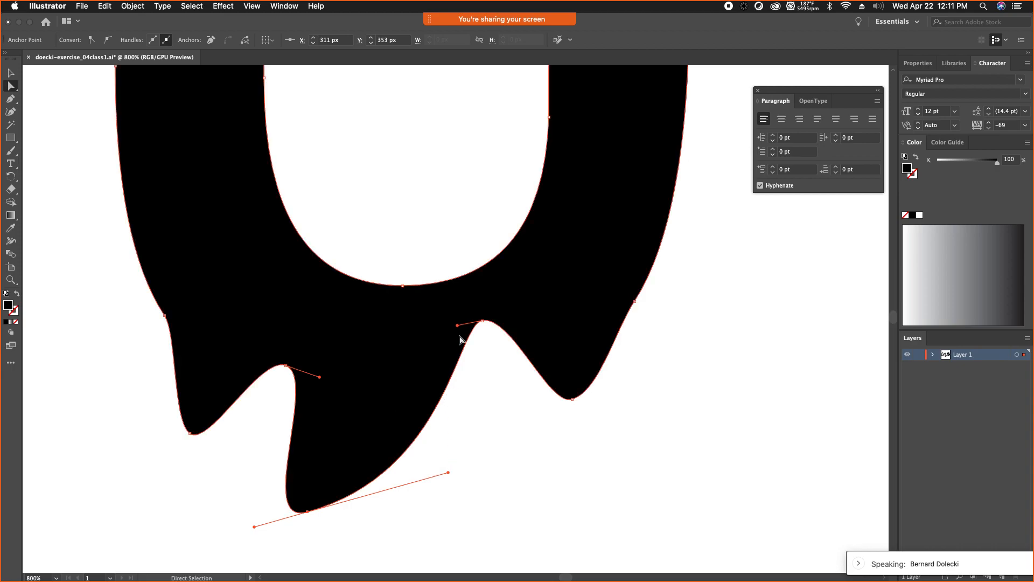
{"action": "left_click_drag", "start_coordinate": [457, 325], "coordinate": [357, 400]}
Step: Shift the left gap anchor to X 305, Y 327 px, tilt the handles beside it, and move the middle drip's tip to X 314, Y 353 px
{"action": "left_click", "coordinate": [284, 367]}
{"action": "left_click_drag", "start_coordinate": [285, 369], "coordinate": [308, 387]}
{"action": "mouse_move", "coordinate": [253, 532]}
{"action": "left_mouse_down"}
{"action": "mouse_move", "coordinate": [219, 515]}
{"action": "mouse_move", "coordinate": [229, 553]}
{"action": "mouse_move", "coordinate": [251, 550]}
{"action": "left_mouse_up"}
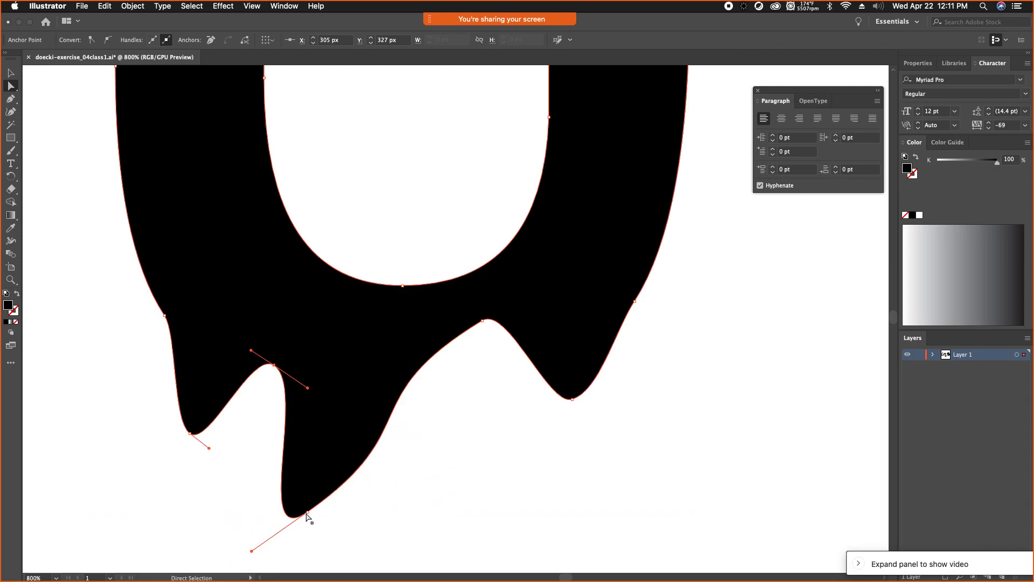
{"action": "left_click_drag", "start_coordinate": [309, 516], "coordinate": [327, 517]}
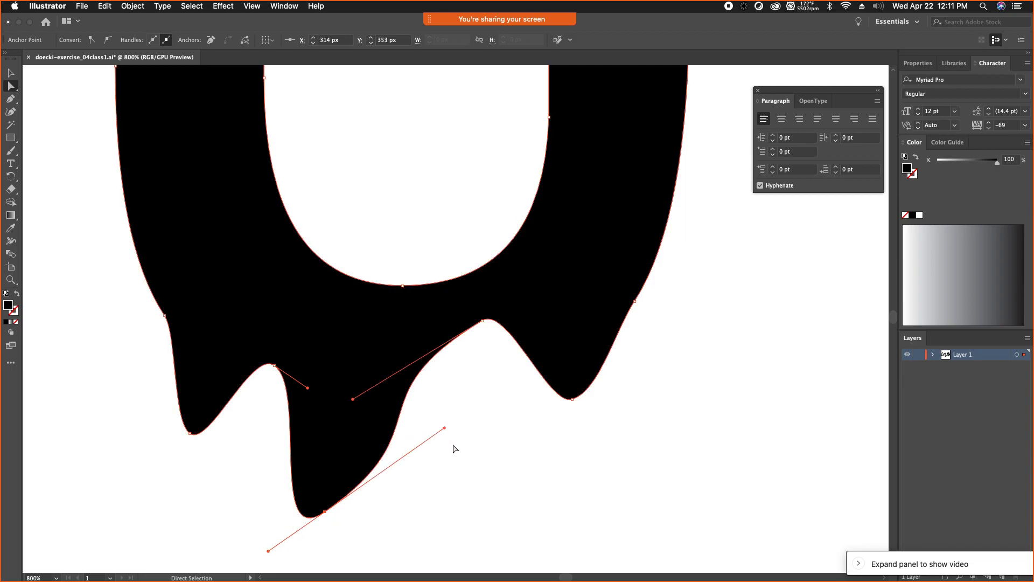
Step: Move the left gap anchor further left, place the middle drip's tip at X 309, Y 356 px, and extend the right gap anchor's handle to narrow the drip
{"action": "left_click_drag", "start_coordinate": [275, 365], "coordinate": [237, 357]}
{"action": "left_click_drag", "start_coordinate": [325, 513], "coordinate": [295, 529]}
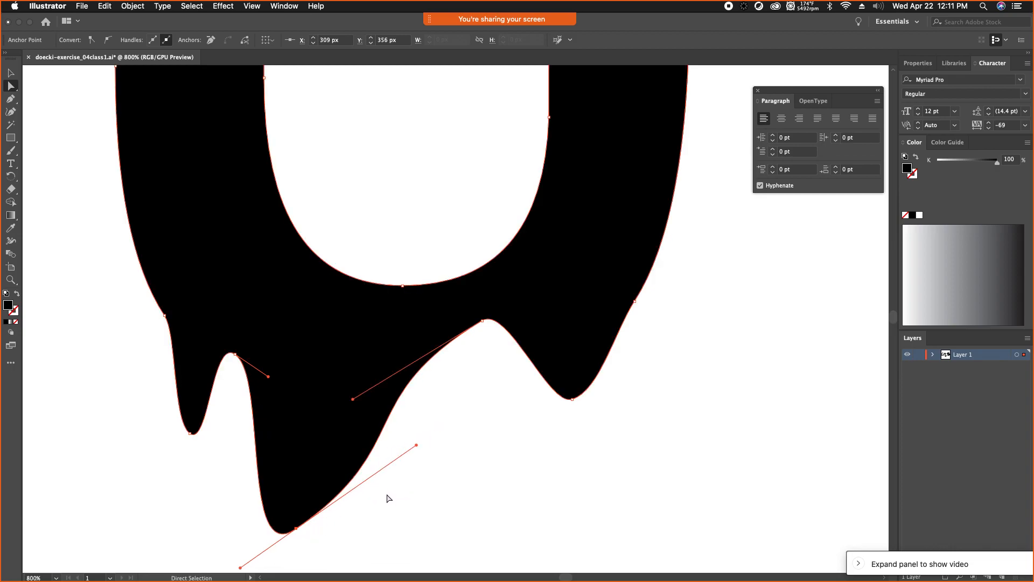
{"action": "left_click_drag", "start_coordinate": [353, 400], "coordinate": [236, 449]}
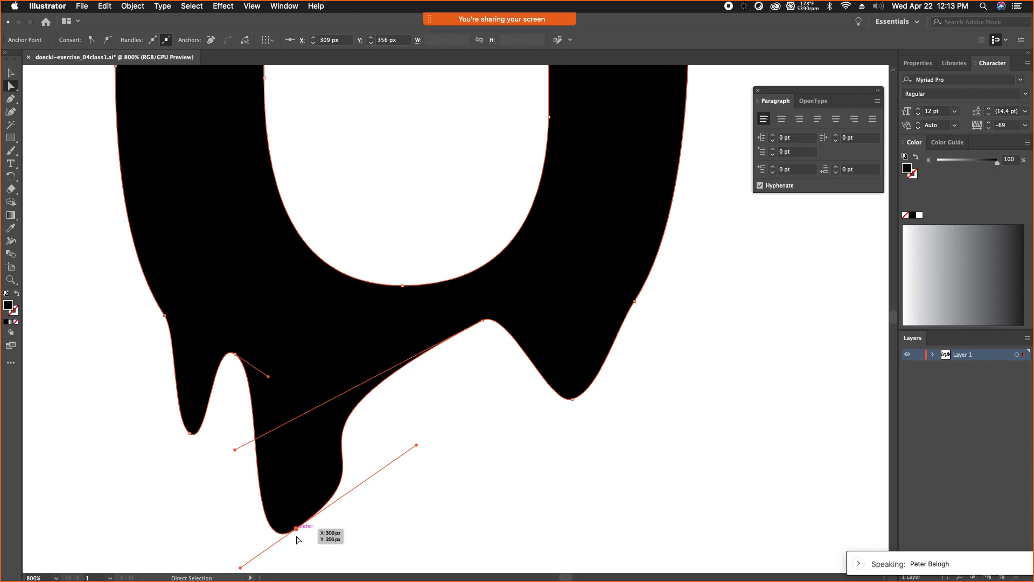
{"action": "left_click", "coordinate": [296, 529]}
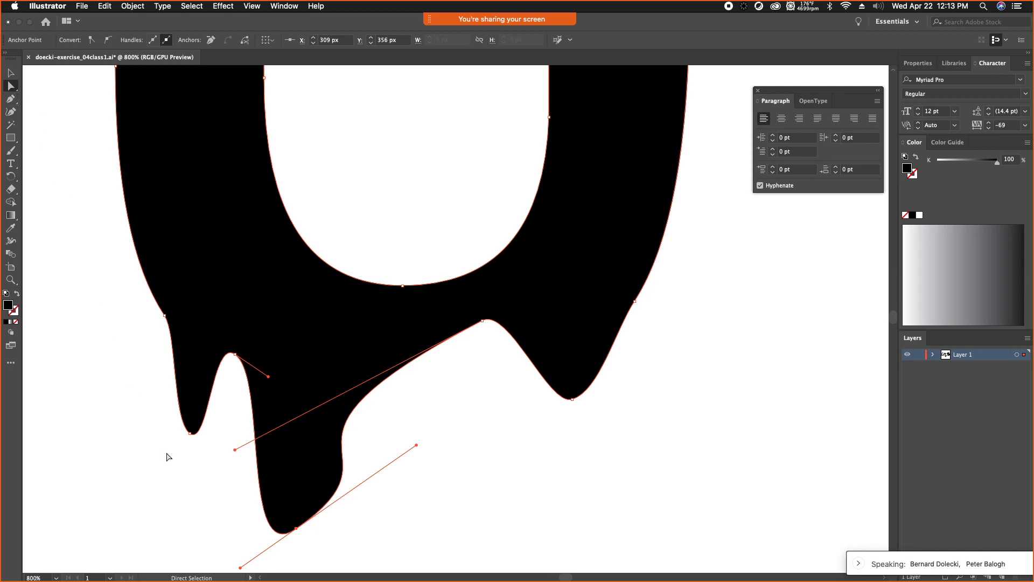
Step: Deselect the letter and marquee-select the anchor points around its left drips to inspect their handles
{"action": "left_click", "coordinate": [340, 556]}
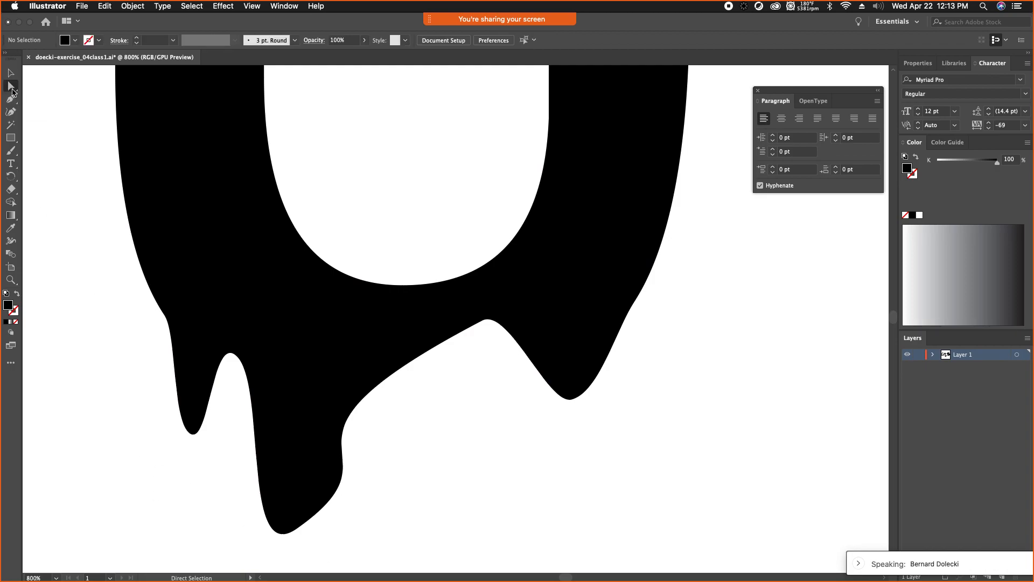
{"action": "left_click_drag", "start_coordinate": [87, 558], "coordinate": [391, 324]}
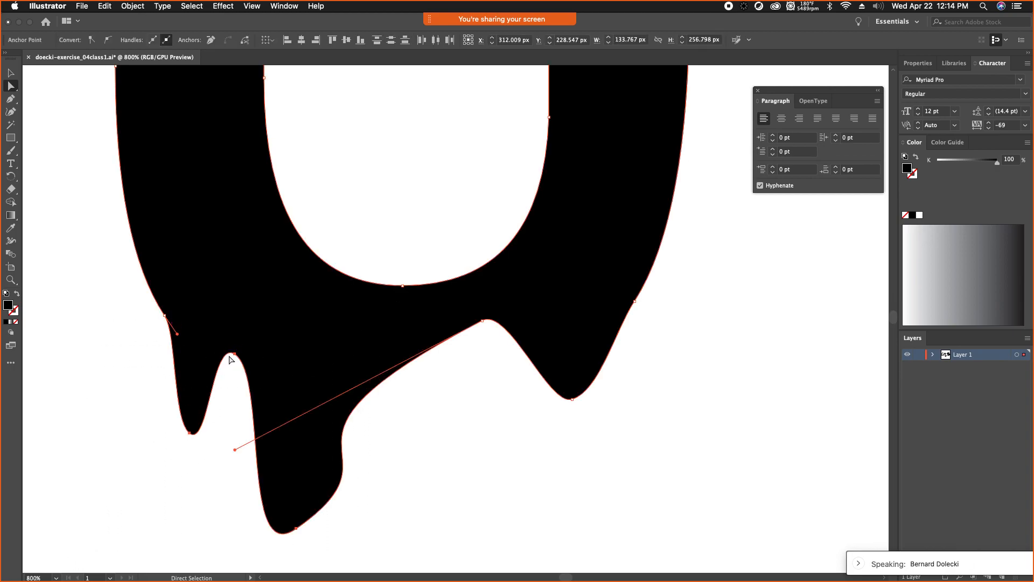
{"action": "left_click", "coordinate": [313, 525]}
{"action": "left_click_drag", "start_coordinate": [374, 552], "coordinate": [127, 295]}
{"action": "mouse_move", "coordinate": [234, 354]}
{"action": "left_mouse_down"}
{"action": "mouse_move", "coordinate": [215, 363]}
{"action": "mouse_move", "coordinate": [128, 349]}
{"action": "mouse_move", "coordinate": [102, 224]}
{"action": "mouse_move", "coordinate": [376, 439]}
{"action": "mouse_move", "coordinate": [575, 312]}
{"action": "mouse_move", "coordinate": [485, 167]}
{"action": "mouse_move", "coordinate": [194, 370]}
{"action": "mouse_move", "coordinate": [134, 399]}
{"action": "mouse_move", "coordinate": [249, 381]}
{"action": "mouse_move", "coordinate": [234, 354]}
{"action": "left_mouse_up"}
Step: Select the first letter of the word at its base serif to show all its anchor points
{"action": "scroll", "coordinate": [261, 377], "scroll_direction": "up", "scroll_amount": 3}
{"action": "scroll", "coordinate": [261, 376], "scroll_direction": "left", "scroll_amount": 5}
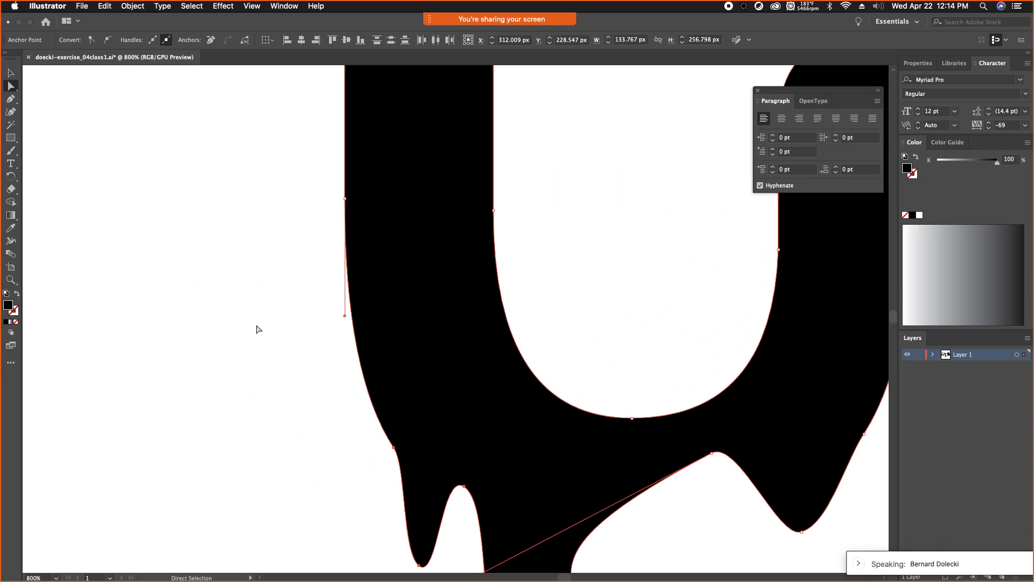
{"action": "key", "text": "super+minus"}
{"action": "key", "text": "super+minus"}
{"action": "key", "text": "super+minus"}
{"action": "left_click_drag", "start_coordinate": [430, 290], "coordinate": [484, 356]}
{"action": "key", "text": "super+plus"}
{"action": "key", "text": "super+plus"}
{"action": "left_click_drag", "start_coordinate": [410, 373], "coordinate": [958, 554]}
{"action": "left_click_drag", "start_coordinate": [288, 323], "coordinate": [597, 398]}
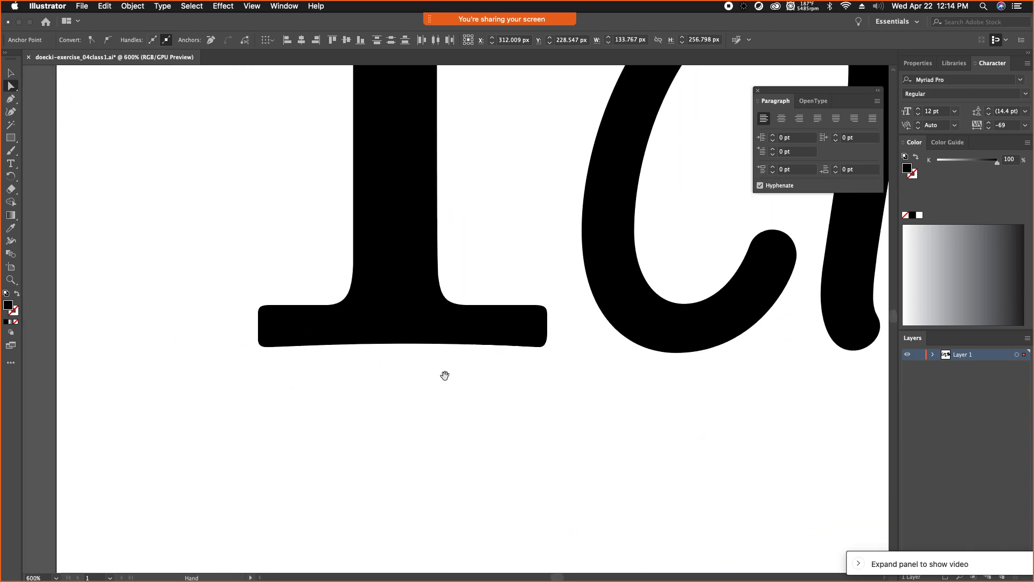
{"action": "left_click", "coordinate": [277, 345]}
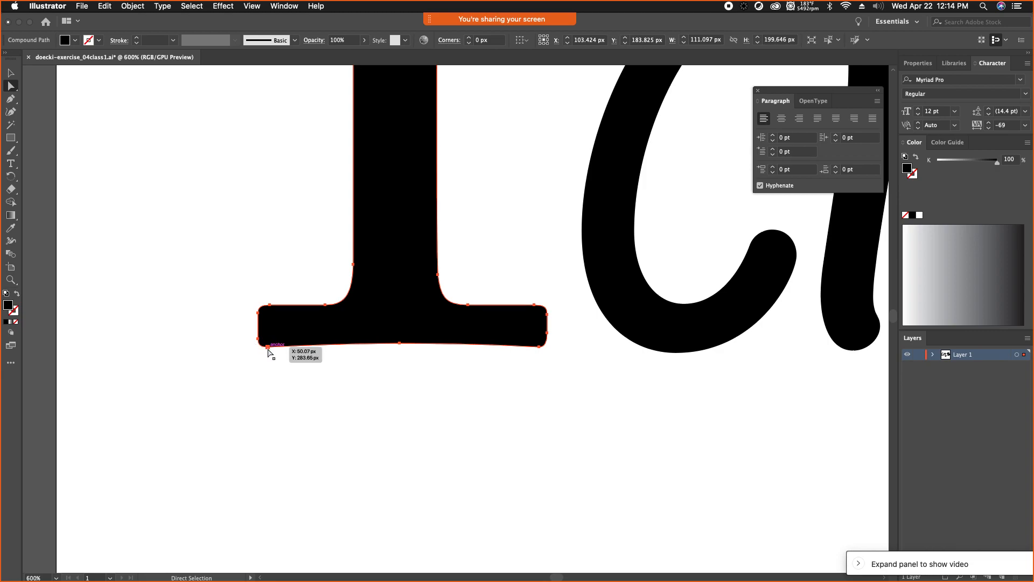
Step: Add an anchor point with the Pen tool on the rounded lower-left corner of the first letter's base serif, at X 48.301, Y 283.148 px
{"action": "key", "text": "super+plus"}
{"action": "scroll", "coordinate": [318, 397], "scroll_direction": "right", "scroll_amount": 3}
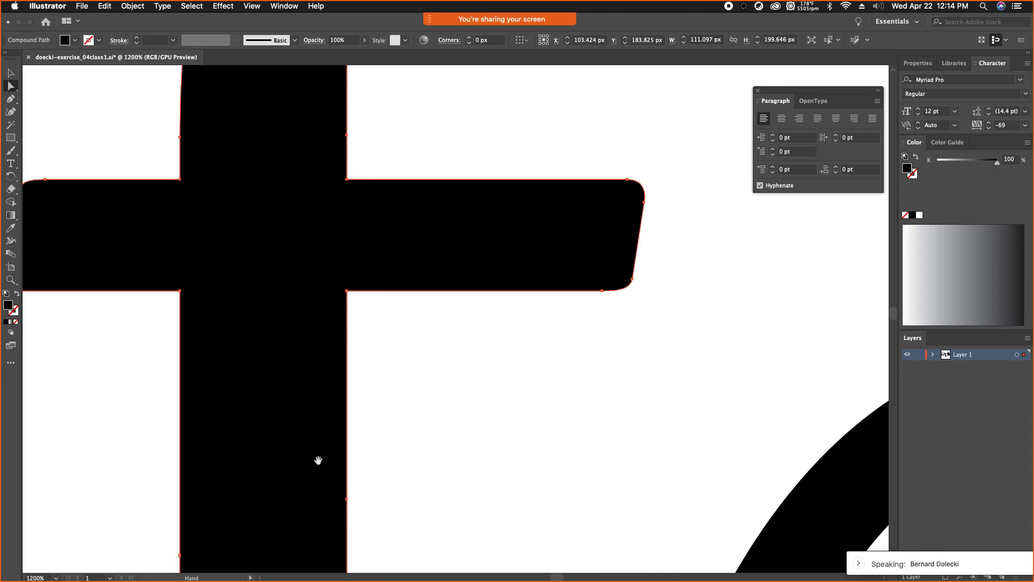
{"action": "scroll", "coordinate": [318, 460], "scroll_direction": "down", "scroll_amount": 10}
{"action": "scroll", "coordinate": [318, 460], "scroll_direction": "left", "scroll_amount": 3}
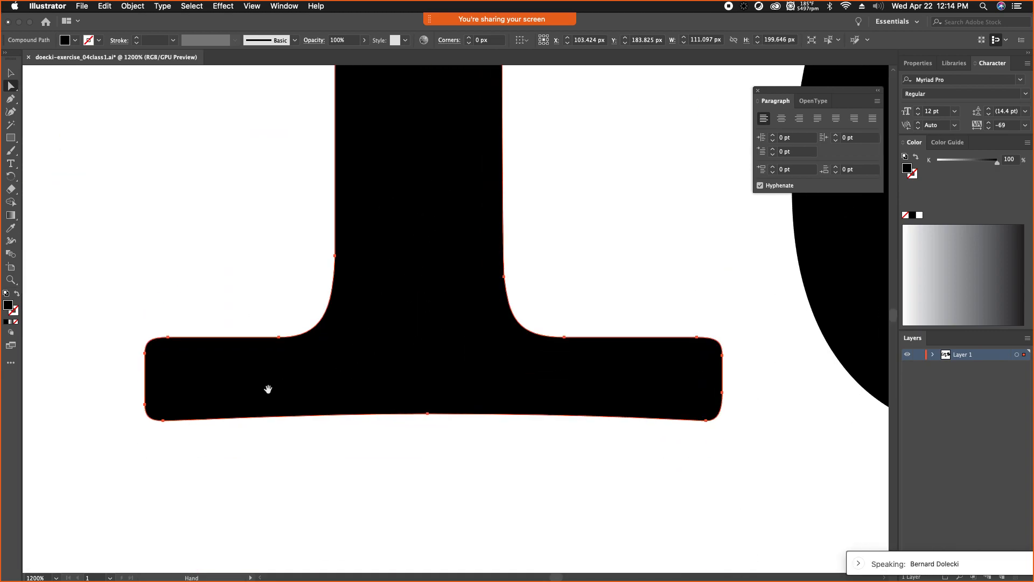
{"action": "left_click_drag", "start_coordinate": [203, 420], "coordinate": [215, 377]}
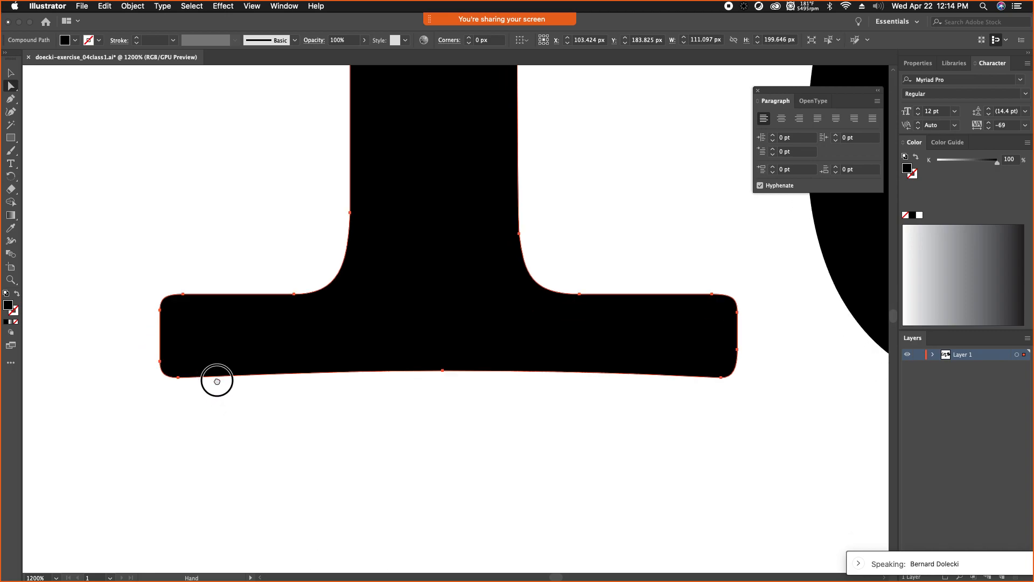
{"action": "left_click", "coordinate": [164, 374]}
{"action": "key", "text": "p"}
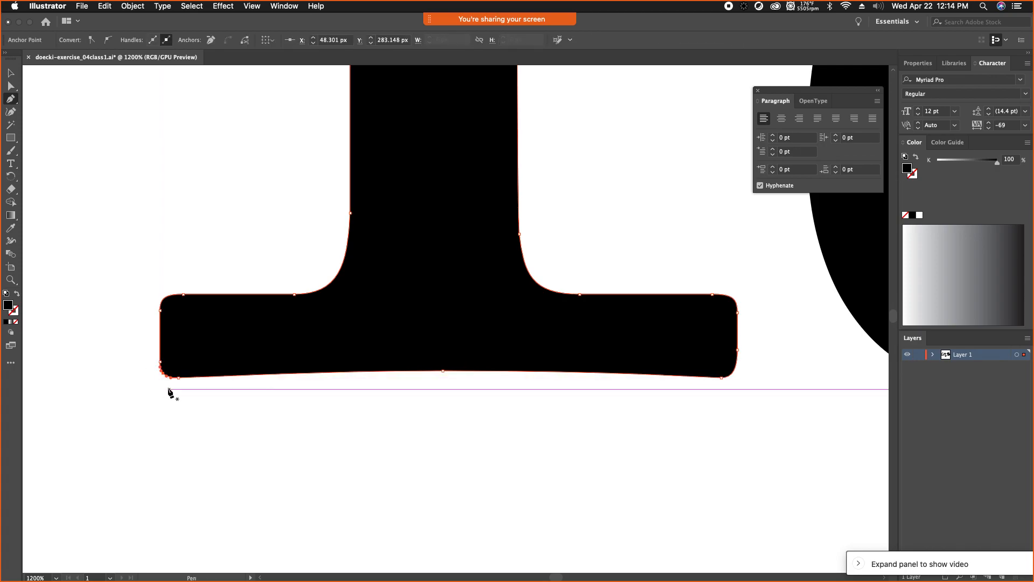
Step: Convert the new anchor on the serif's rounded corner to a corner point with the Anchor Point tool, and return to Direct Selection
{"action": "key", "text": "super+equal"}
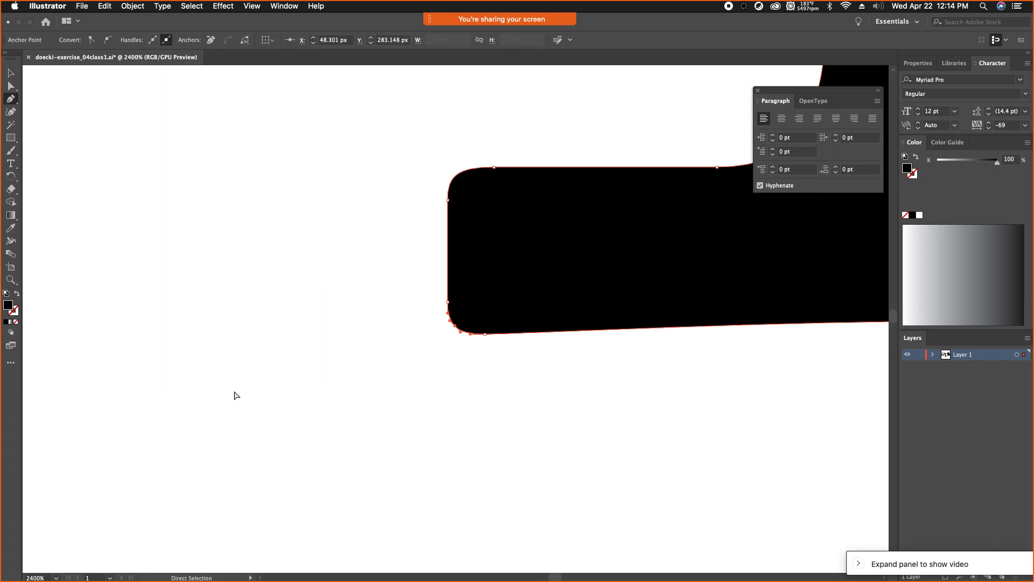
{"action": "key", "text": "super+equal"}
{"action": "key", "text": "super+equal"}
{"action": "key", "text": "super+equal"}
{"action": "left_click_drag", "start_coordinate": [10, 101], "coordinate": [54, 141]}
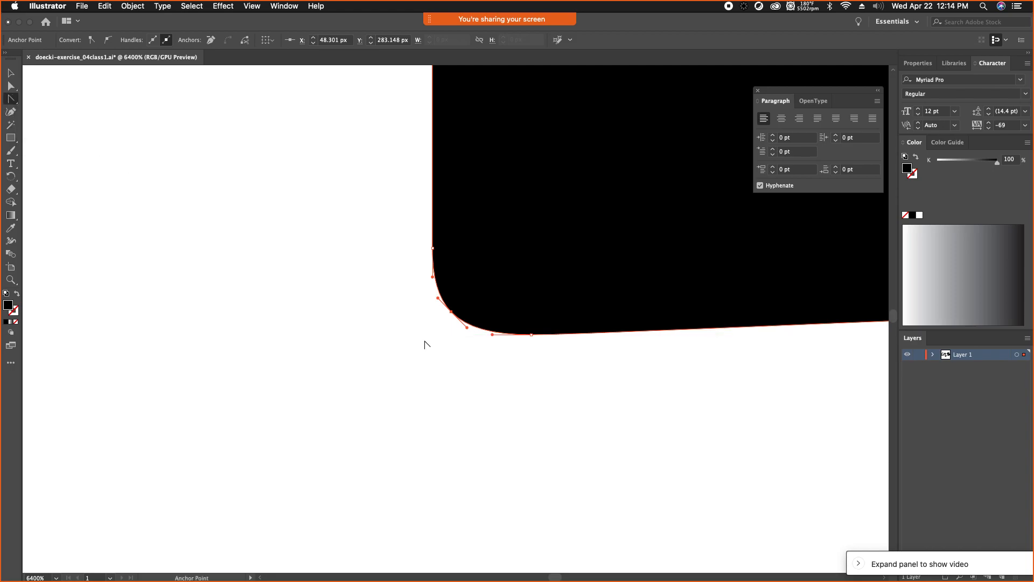
{"action": "left_click", "coordinate": [452, 312]}
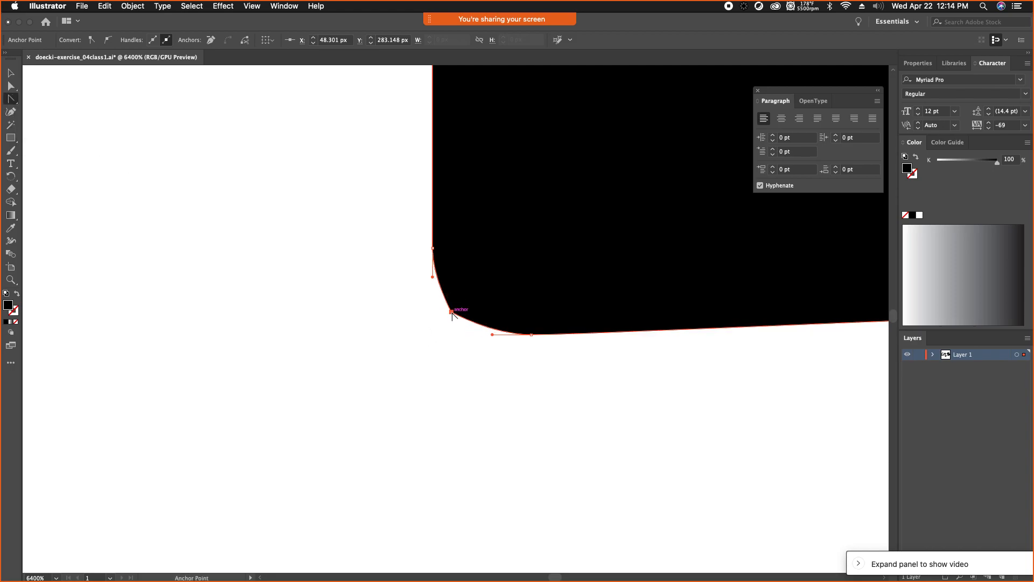
{"action": "key", "text": "a"}
Step: Try to square off the serif's lower-left corner by moving its anchor to X 48, Y 284 px
{"action": "left_click_drag", "start_coordinate": [451, 312], "coordinate": [393, 306]}
{"action": "key", "text": "ctrl+z"}
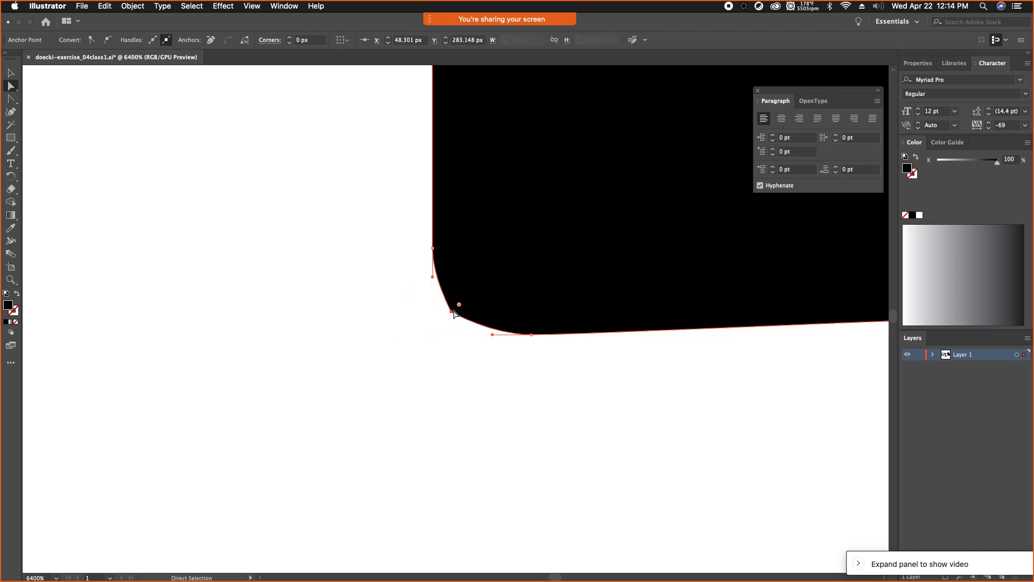
{"action": "left_click_drag", "start_coordinate": [451, 312], "coordinate": [437, 349]}
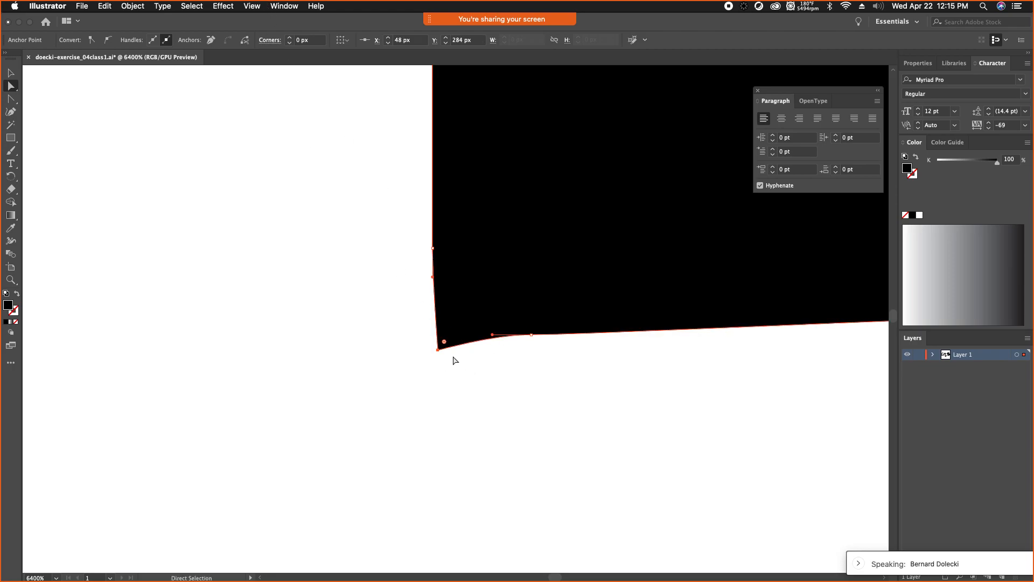
{"action": "mouse_move", "coordinate": [438, 350]}
{"action": "left_mouse_down"}
{"action": "mouse_move", "coordinate": [446, 326]}
{"action": "mouse_move", "coordinate": [442, 335]}
{"action": "mouse_move", "coordinate": [399, 333]}
{"action": "mouse_move", "coordinate": [402, 302]}
{"action": "mouse_move", "coordinate": [351, 302]}
{"action": "mouse_move", "coordinate": [385, 330]}
{"action": "mouse_move", "coordinate": [433, 344]}
{"action": "left_mouse_up"}
Step: Turn off Snap to Point and Snap to Pixel
{"action": "left_click", "coordinate": [254, 6]}
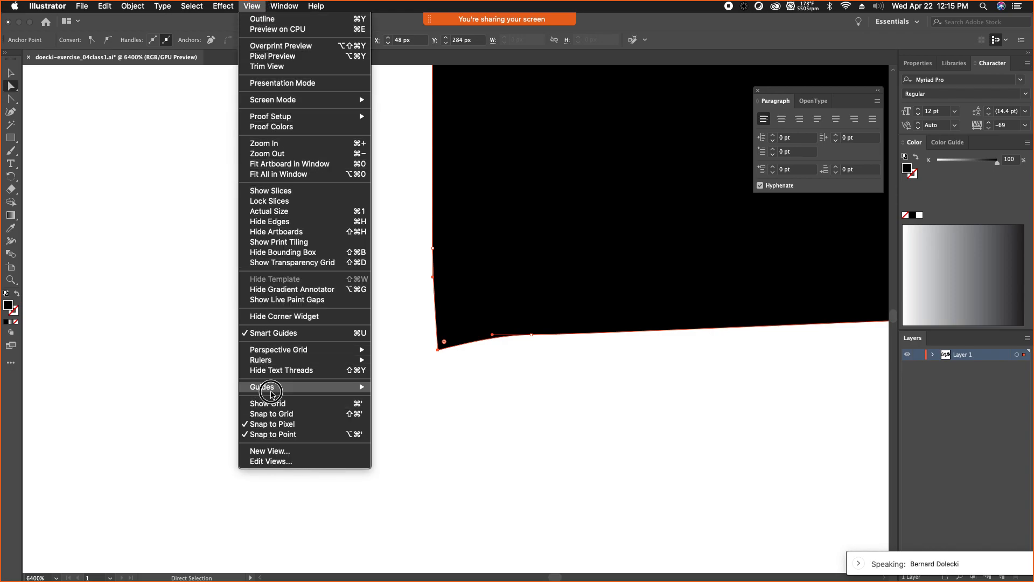
{"action": "mouse_move", "coordinate": [271, 390]}
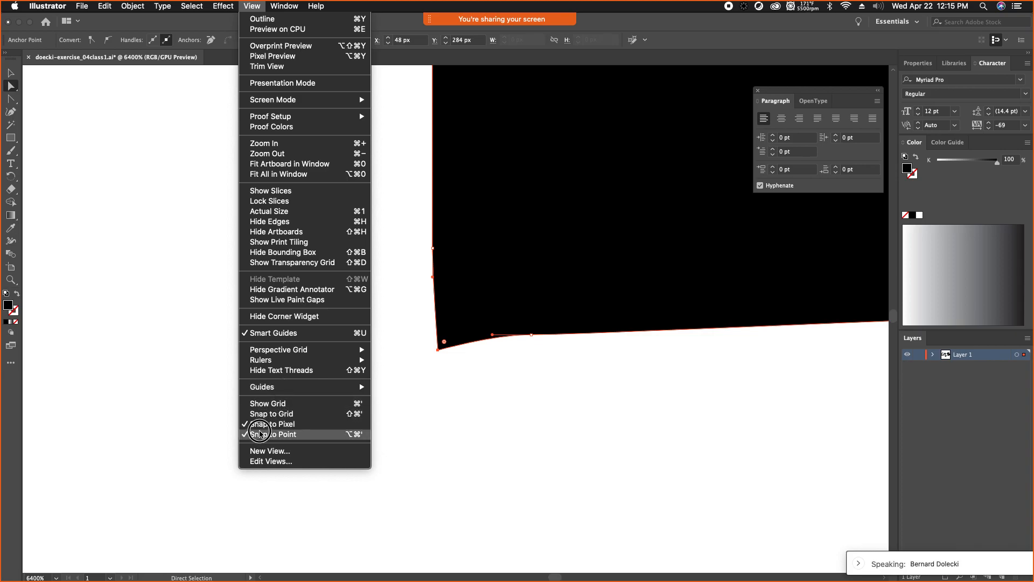
{"action": "left_click", "coordinate": [263, 435]}
{"action": "left_click", "coordinate": [252, 6]}
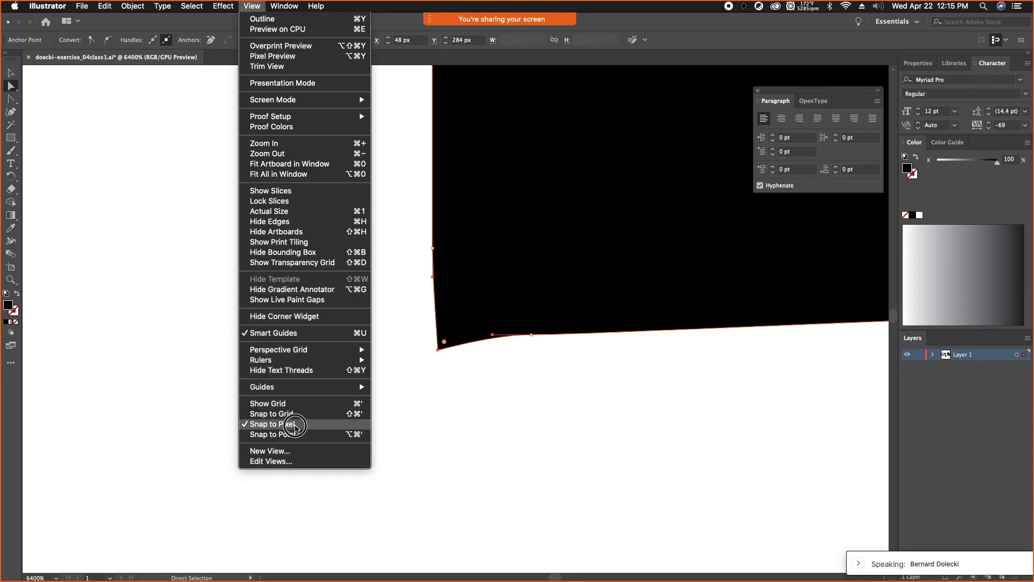
{"action": "left_click", "coordinate": [295, 426]}
Step: Move the corner anchor to about X 47.88, Y 283.66 px to make the serif's lower-left corner square, and reselect it
{"action": "mouse_move", "coordinate": [439, 348]}
{"action": "left_mouse_down"}
{"action": "mouse_move", "coordinate": [423, 340]}
{"action": "mouse_move", "coordinate": [433, 334]}
{"action": "left_mouse_up"}
{"action": "left_click", "coordinate": [445, 375]}
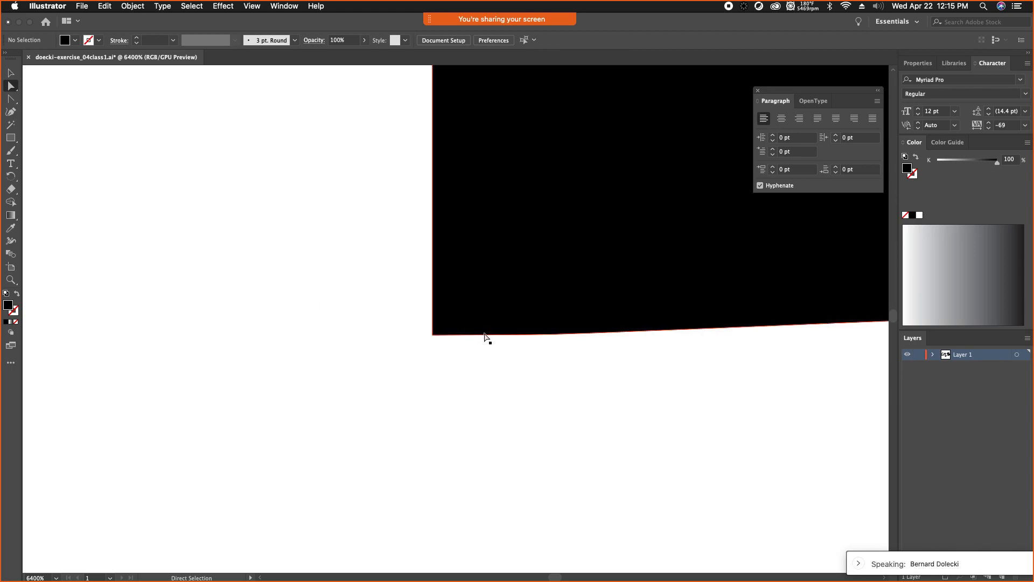
{"action": "left_click", "coordinate": [433, 335]}
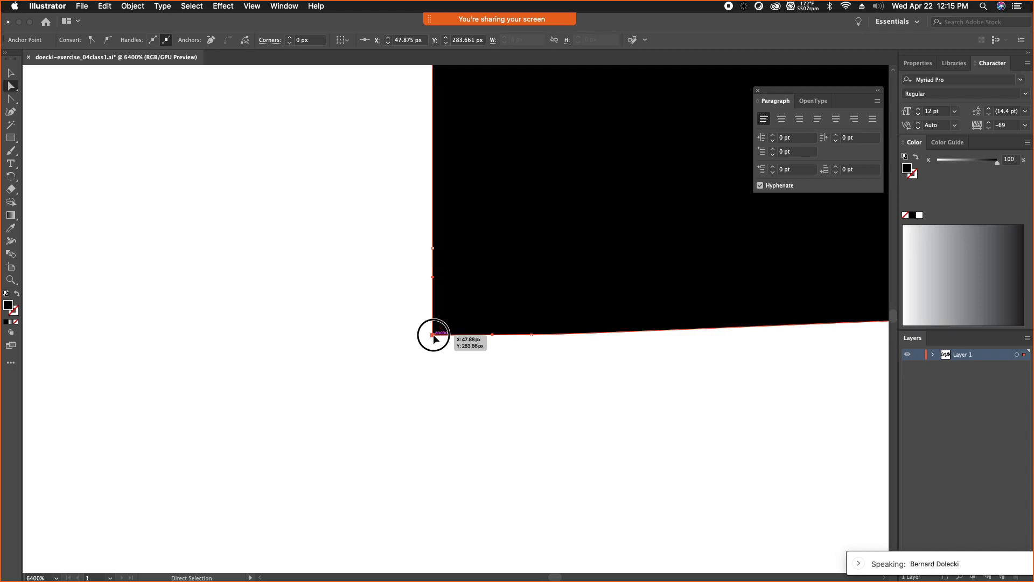
Step: Try bulging both edges beside the square corner by pulling the neighboring anchors' handles outward, and undo both handle changes
{"action": "left_click_drag", "start_coordinate": [434, 335], "coordinate": [495, 359]}
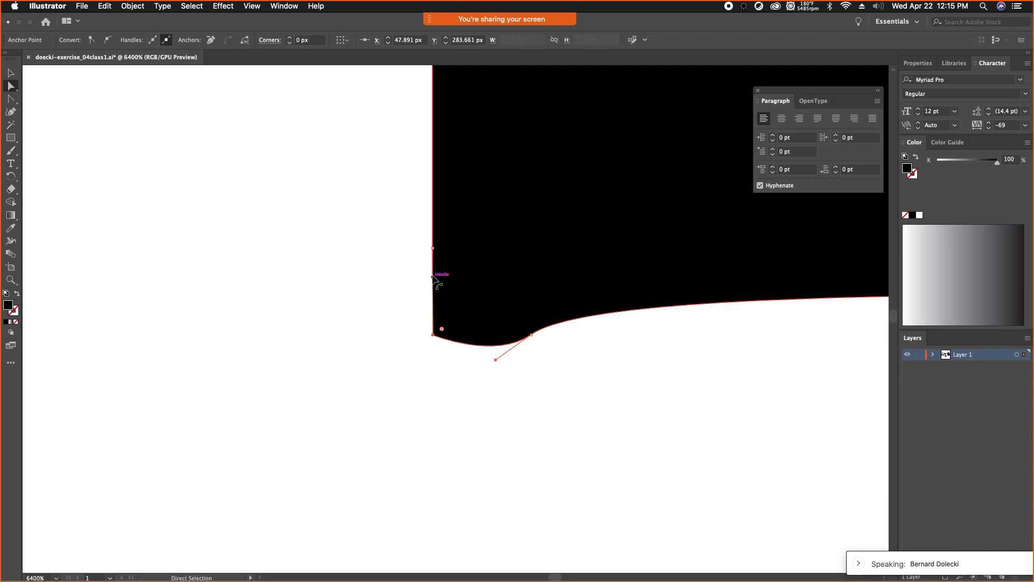
{"action": "left_click_drag", "start_coordinate": [433, 277], "coordinate": [402, 277]}
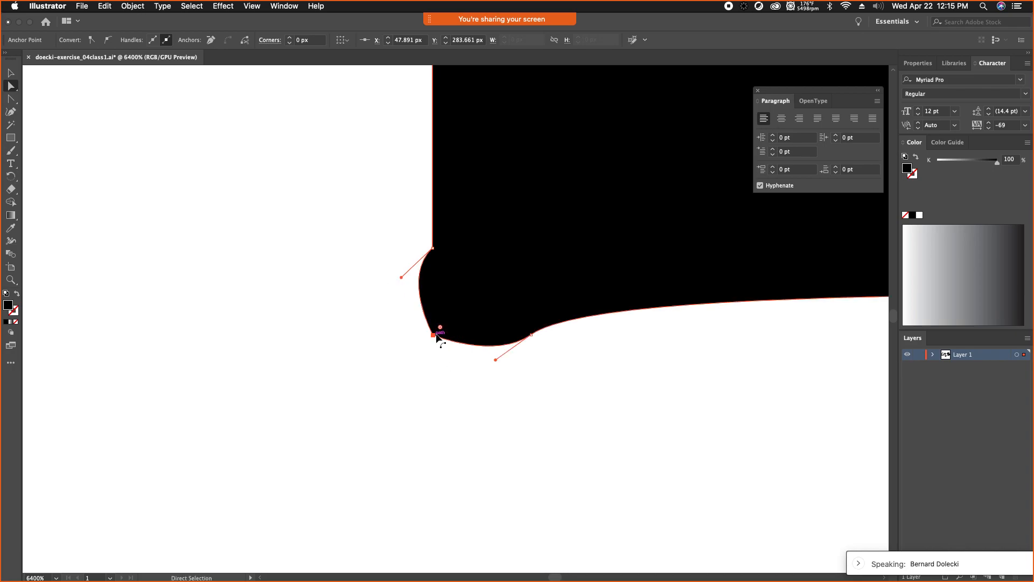
{"action": "key", "text": "super+z"}
{"action": "key", "text": "super+z"}
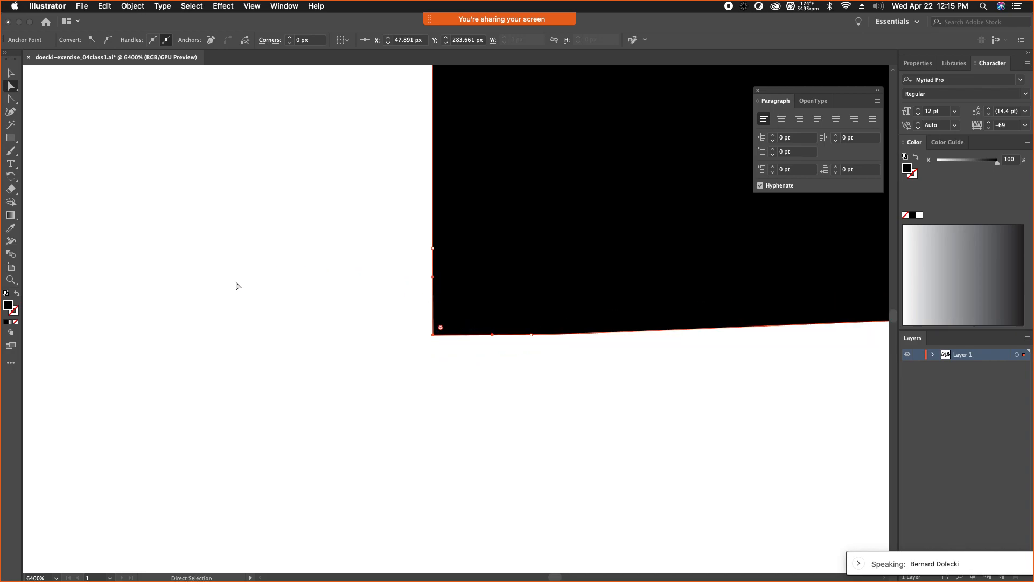
Step: With the Anchor Point tool, convert the serif's square lower-left corner to a smooth point, reset it, and pull out diagonal handles again
{"action": "left_click_drag", "start_coordinate": [10, 99], "coordinate": [59, 117]}
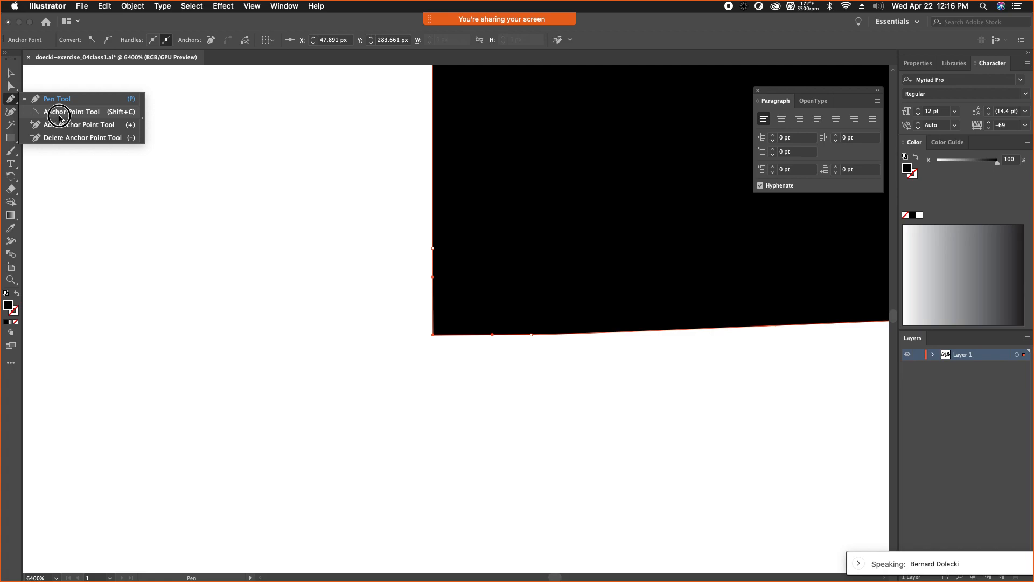
{"action": "left_click_drag", "start_coordinate": [60, 117], "coordinate": [59, 117]}
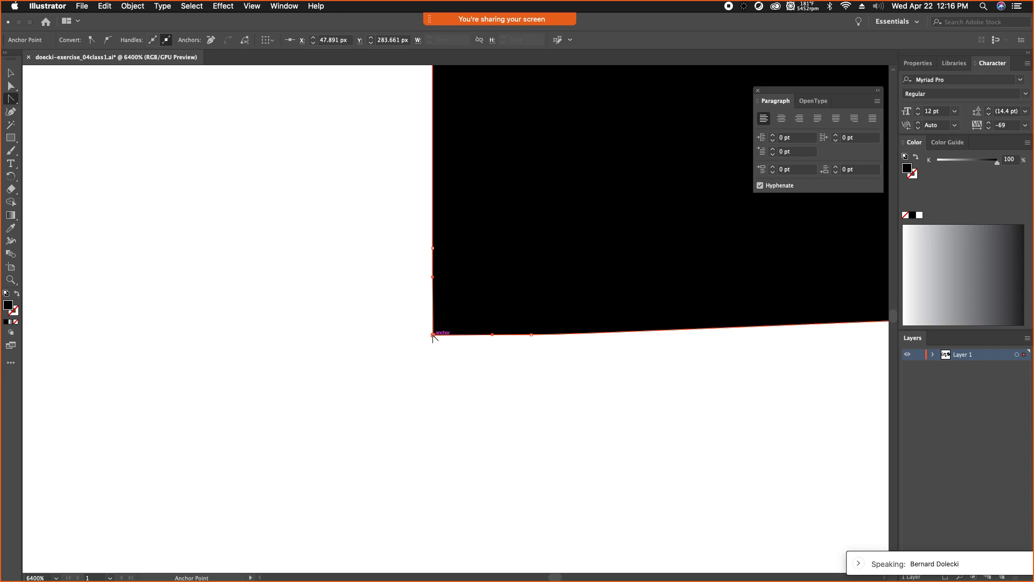
{"action": "left_click_drag", "start_coordinate": [433, 335], "coordinate": [384, 304]}
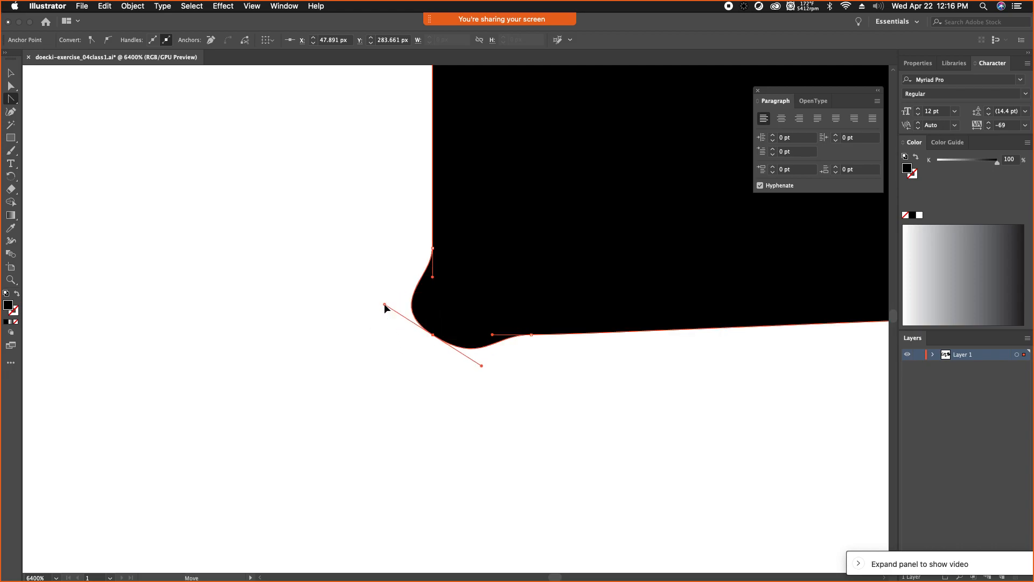
{"action": "left_click", "coordinate": [433, 335]}
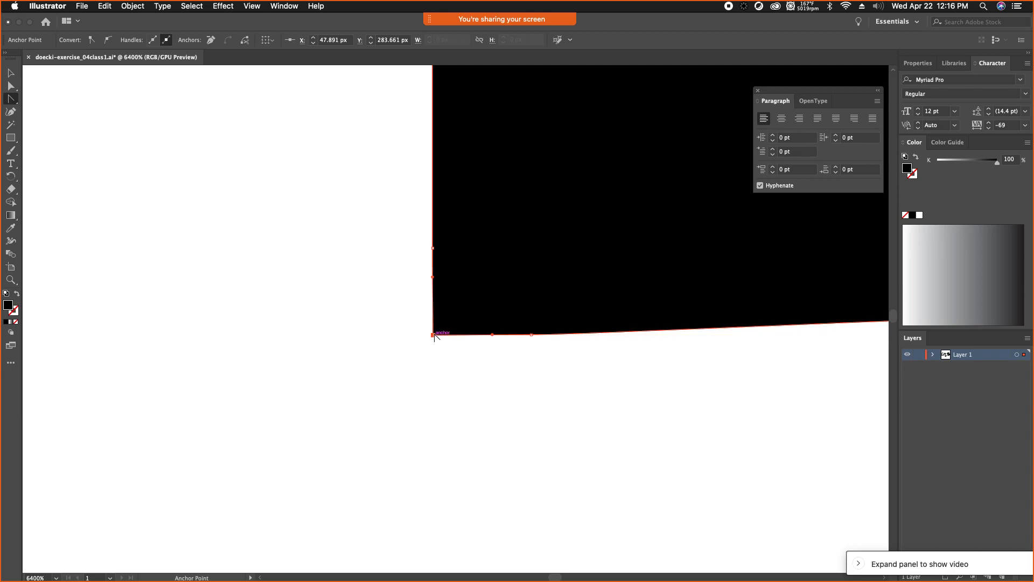
{"action": "left_click_drag", "start_coordinate": [434, 335], "coordinate": [390, 292]}
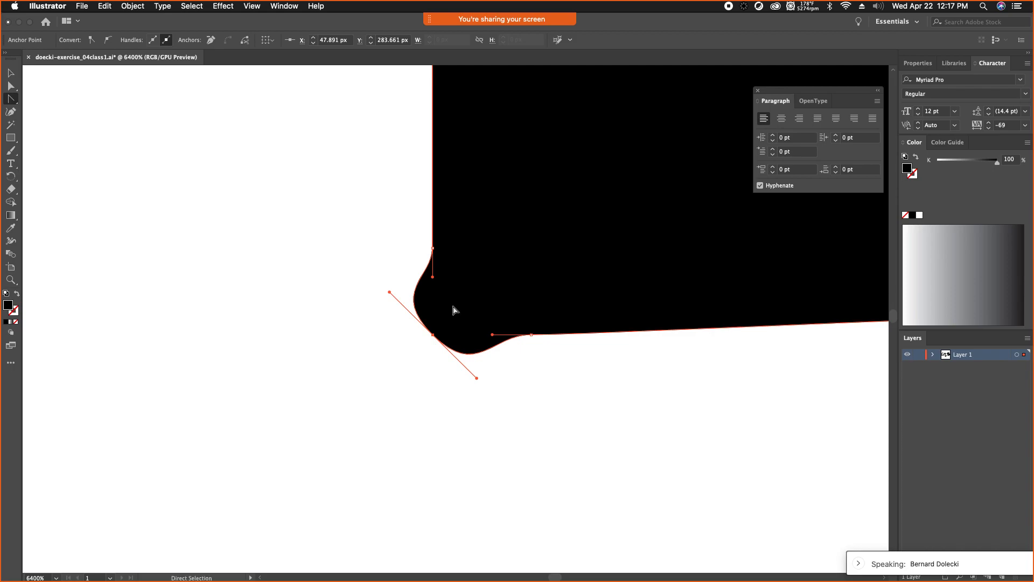
Step: Select the letter with drips along its bottom edge and view the empty area beneath its longest drip
{"action": "key", "text": "super+minus"}
{"action": "key", "text": "super+minus"}
{"action": "key", "text": "super+minus"}
{"action": "key", "text": "space"}
{"action": "left_click_drag", "start_coordinate": [589, 338], "coordinate": [2, 194]}
{"action": "left_click_drag", "start_coordinate": [657, 318], "coordinate": [305, 215]}
{"action": "left_click_drag", "start_coordinate": [744, 383], "coordinate": [300, 324]}
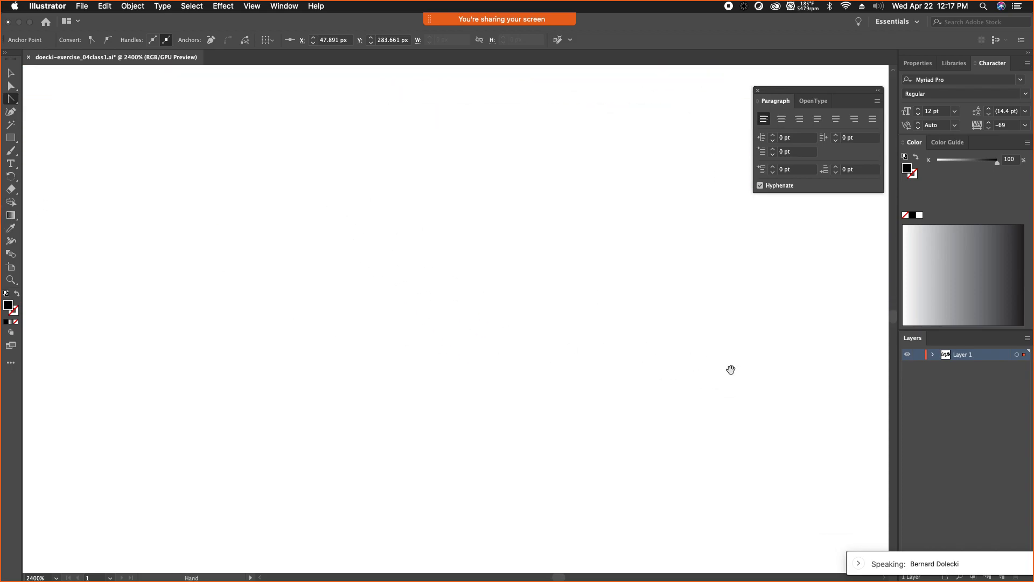
{"action": "key", "text": "super+minus"}
{"action": "key", "text": "super+minus"}
{"action": "key", "text": "super+minus"}
{"action": "key", "text": "super+minus"}
{"action": "key", "text": "space"}
{"action": "left_click_drag", "start_coordinate": [689, 420], "coordinate": [261, 319]}
{"action": "left_click_drag", "start_coordinate": [661, 284], "coordinate": [132, 214]}
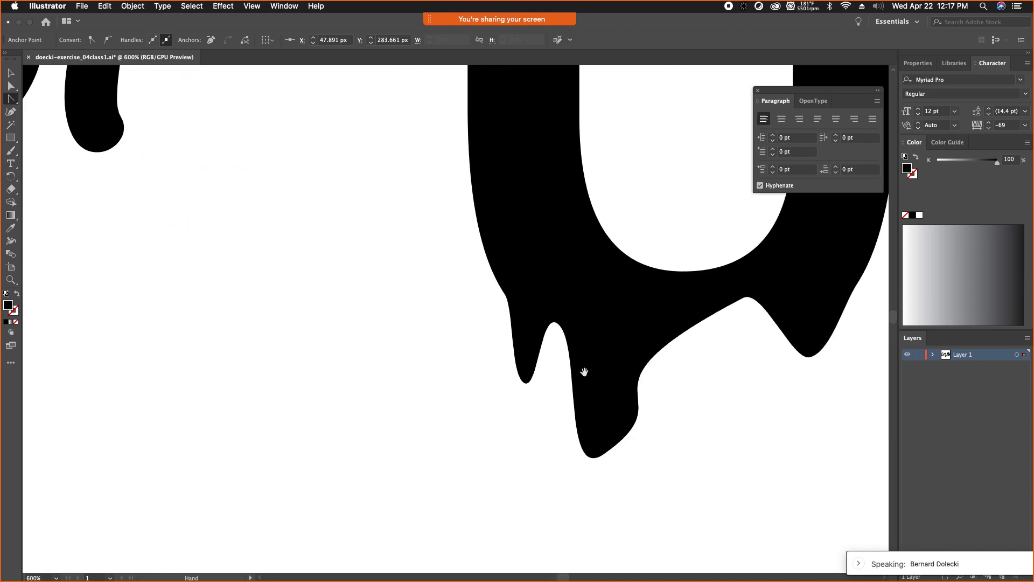
{"action": "key", "text": "v"}
{"action": "left_click", "coordinate": [641, 380]}
{"action": "key", "text": "space"}
{"action": "left_click_drag", "start_coordinate": [641, 380], "coordinate": [487, 395]}
{"action": "left_click_drag", "start_coordinate": [482, 445], "coordinate": [451, 402]}
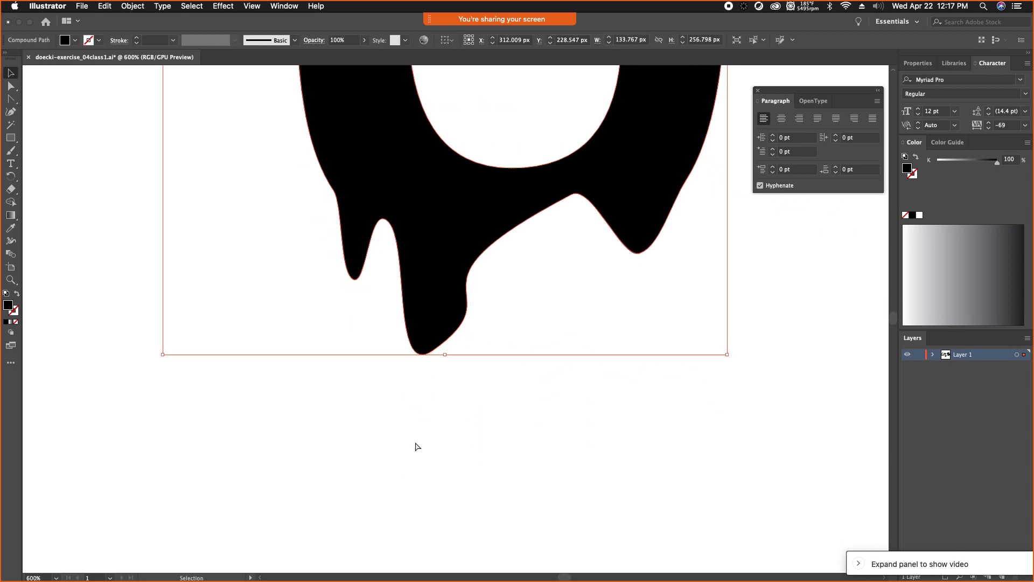
{"action": "key", "text": "super+equal"}
{"action": "key", "text": "space"}
{"action": "left_click_drag", "start_coordinate": [451, 474], "coordinate": [425, 144]}
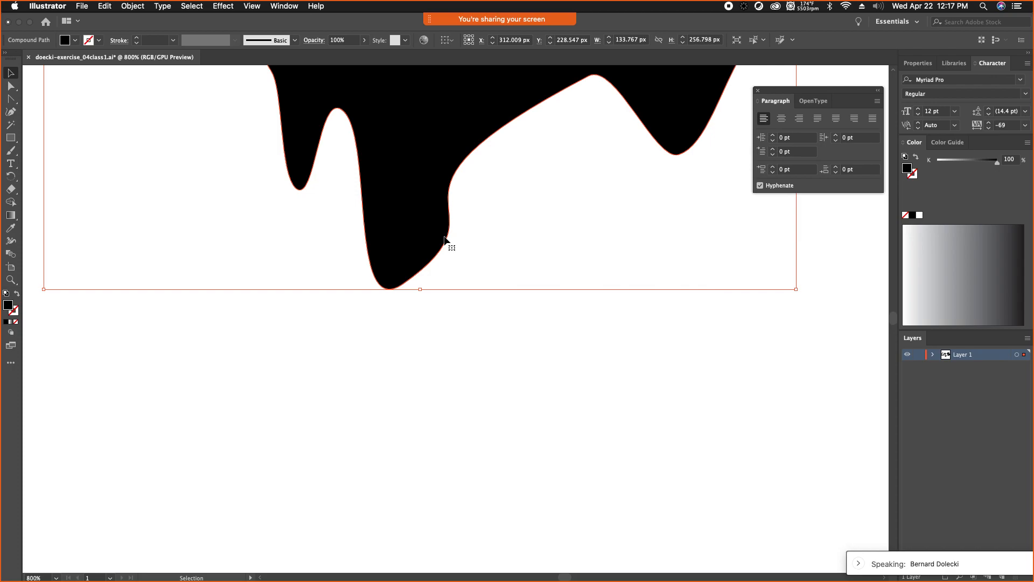
Step: Show the document rulers and return to the Selection tool
{"action": "key", "text": "a"}
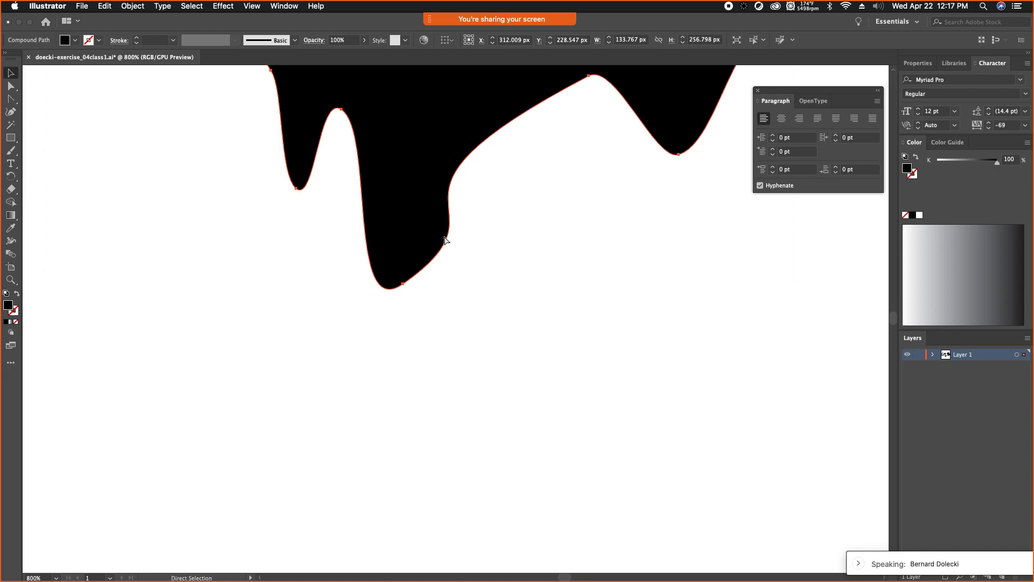
{"action": "key", "text": "super+r"}
{"action": "key", "text": "super+r"}
{"action": "key", "text": "super+r"}
{"action": "key", "text": "v"}
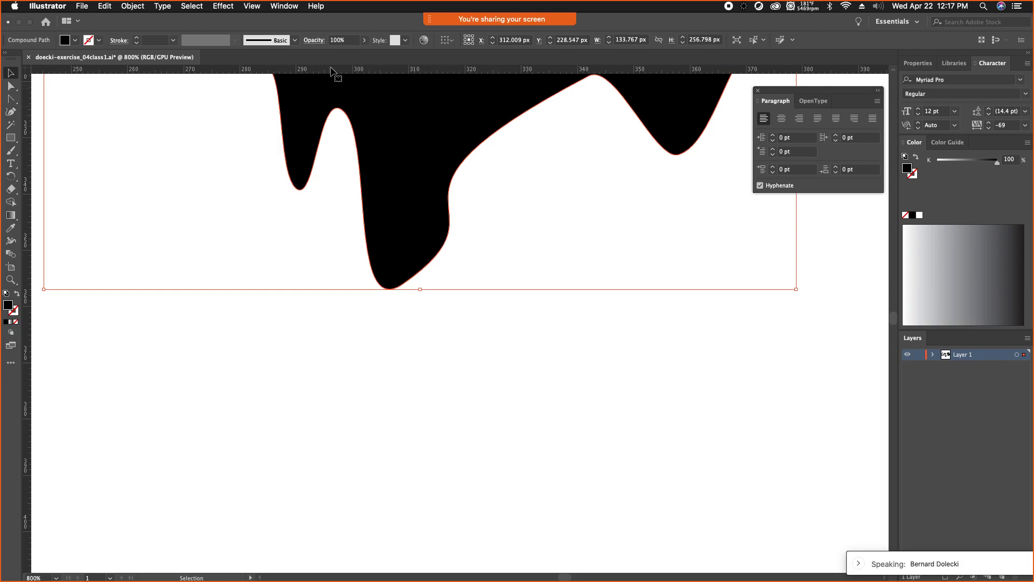
Step: Place a horizontal guide at about Y 383.2 px below the longest drip and a vertical guide through its tip at about X 307 px
{"action": "left_click", "coordinate": [387, 71]}
{"action": "left_click_drag", "start_coordinate": [387, 70], "coordinate": [410, 403]}
{"action": "left_click_drag", "start_coordinate": [406, 427], "coordinate": [406, 437]}
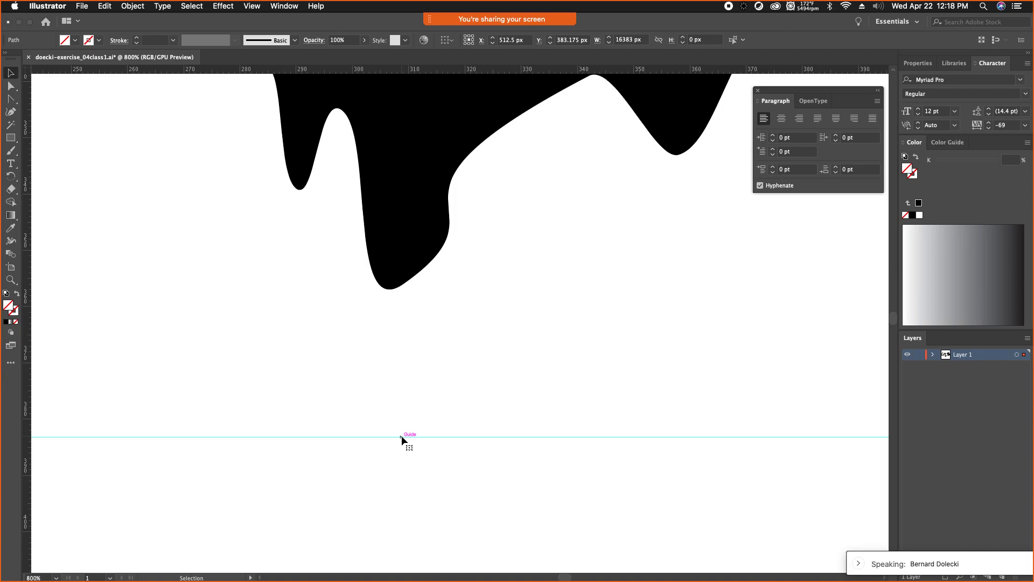
{"action": "left_click", "coordinate": [403, 437]}
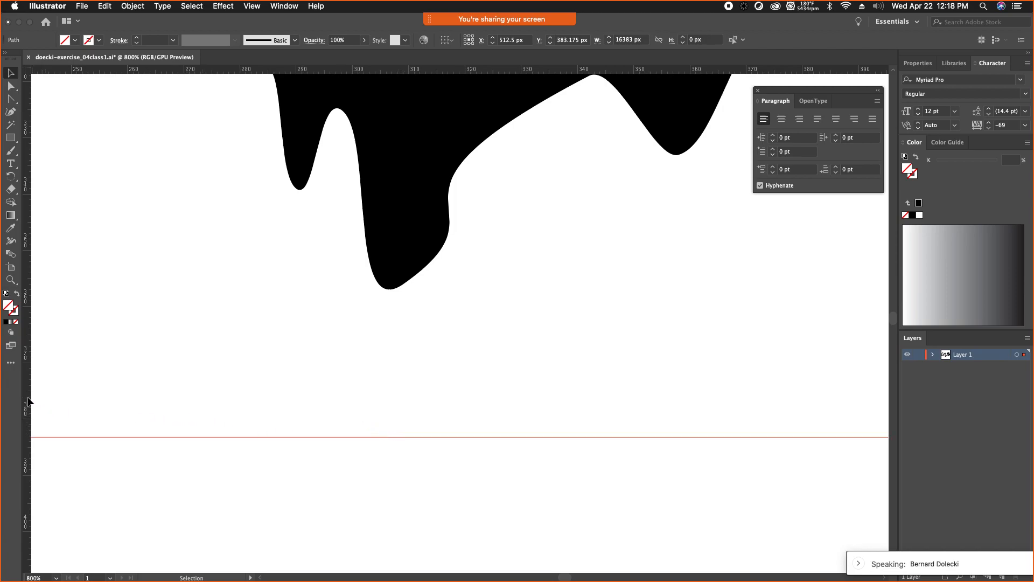
{"action": "left_click_drag", "start_coordinate": [28, 401], "coordinate": [393, 444]}
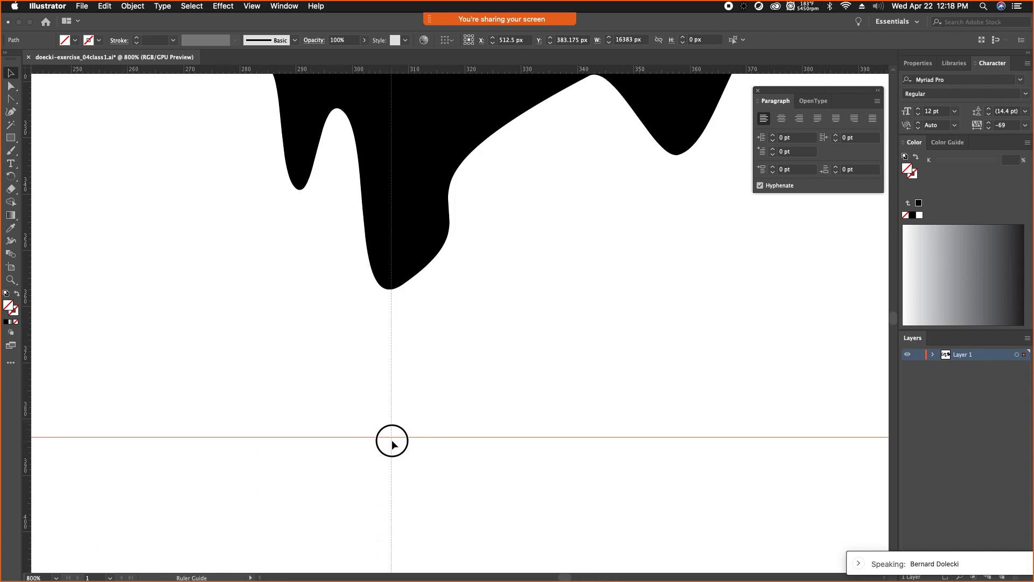
{"action": "left_click_drag", "start_coordinate": [393, 442], "coordinate": [392, 439]}
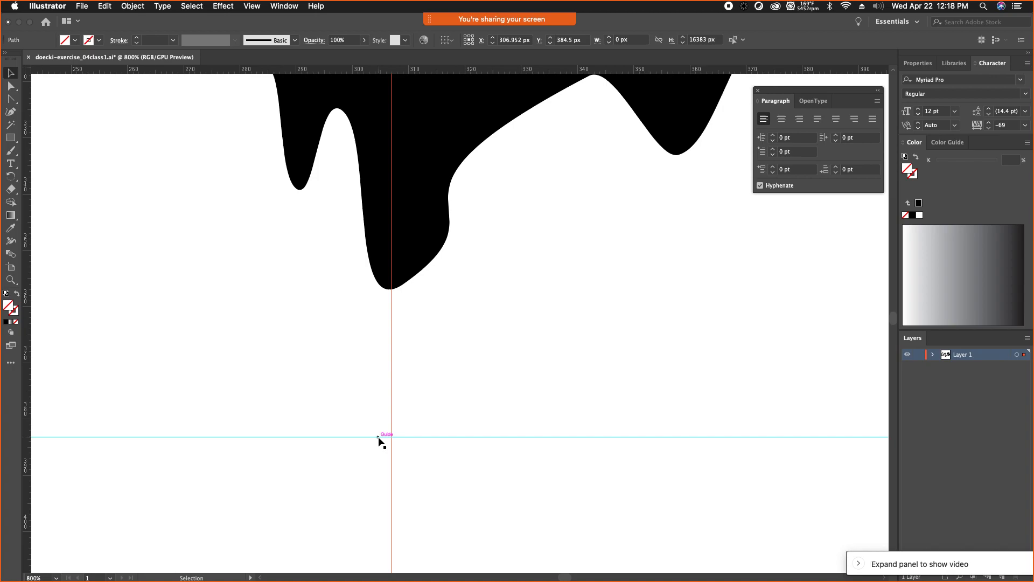
Step: With the Pen tool, start a teardrop on the vertical guide at about Y 370.3 px and curve its right side to about X 313.4 px on the horizontal guide
{"action": "key", "text": "super+equal"}
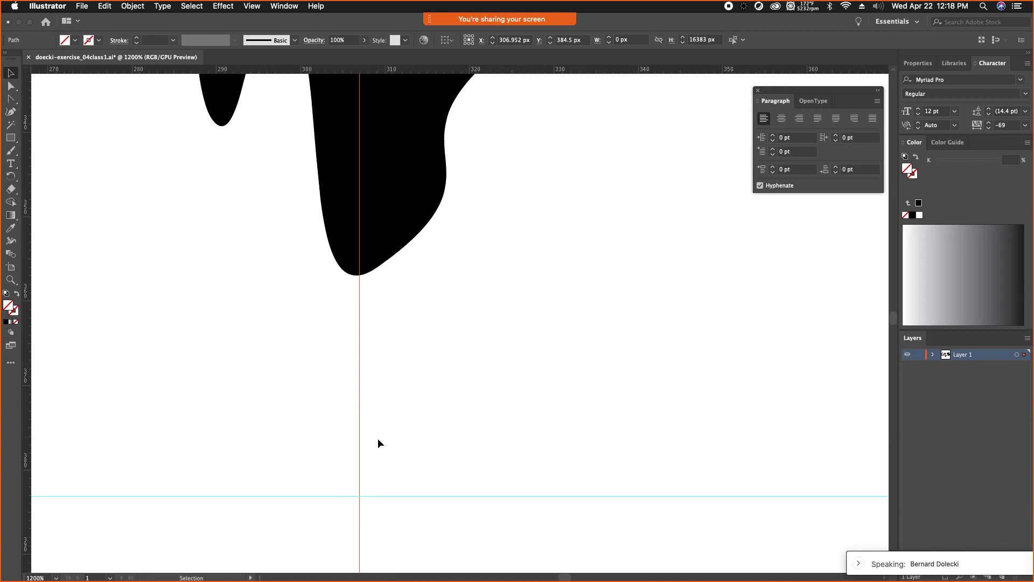
{"action": "left_click_drag", "start_coordinate": [371, 499], "coordinate": [377, 415]}
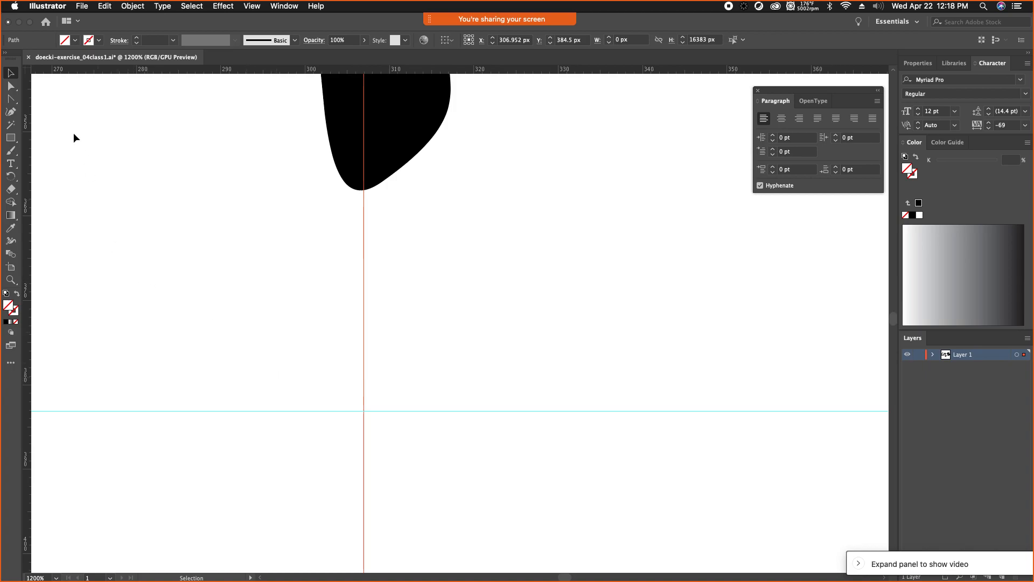
{"action": "left_click_drag", "start_coordinate": [11, 99], "coordinate": [68, 102]}
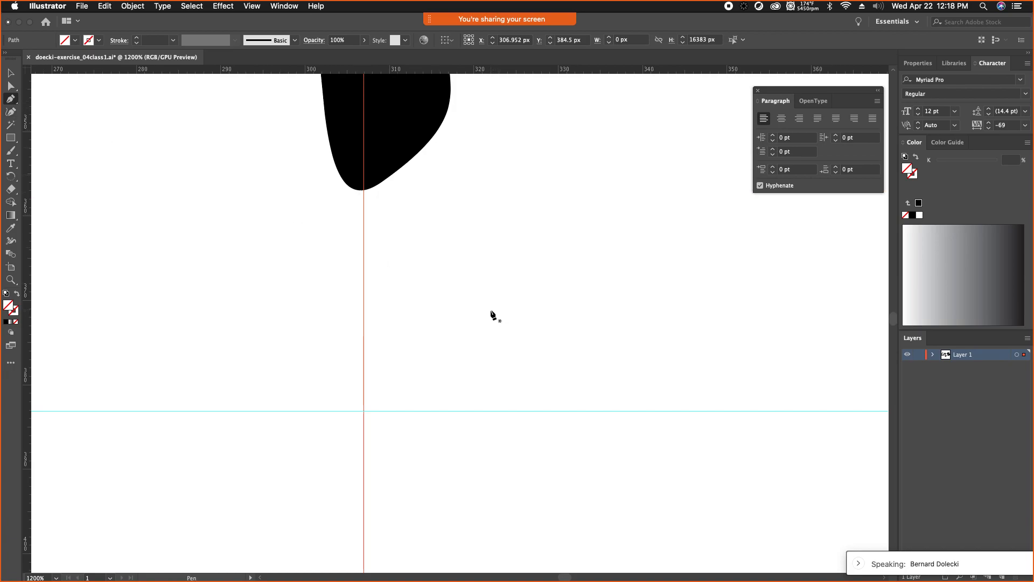
{"action": "key", "text": "super+plus"}
{"action": "key", "text": "super+plus"}
{"action": "key", "text": "space"}
{"action": "left_click_drag", "start_coordinate": [316, 413], "coordinate": [415, 275]}
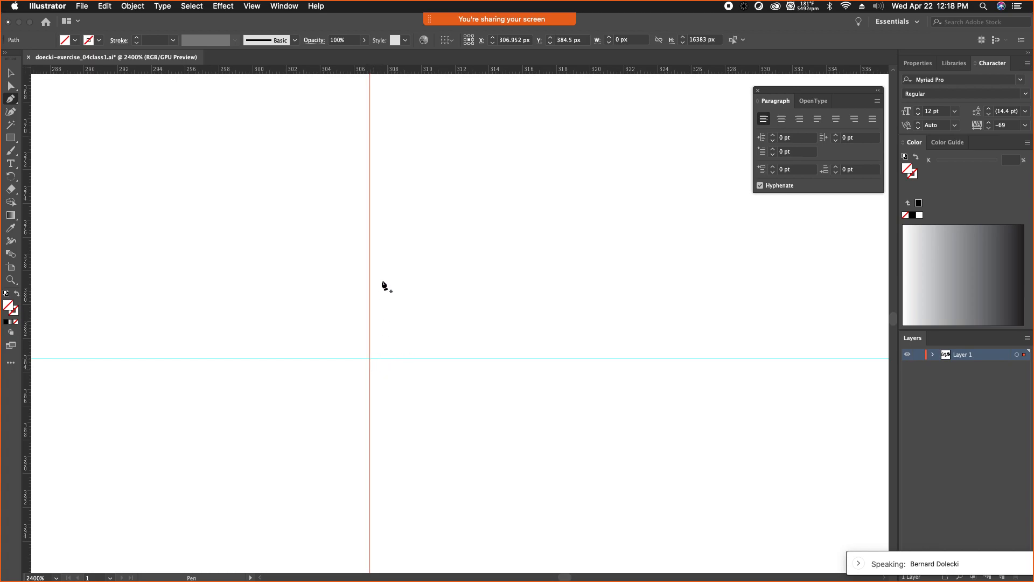
{"action": "left_click", "coordinate": [370, 141]}
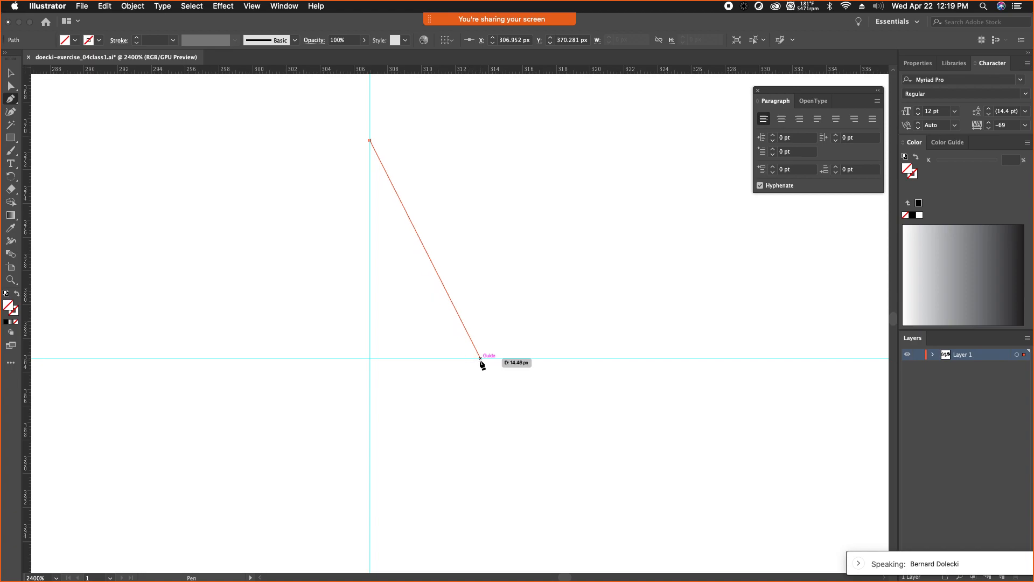
{"action": "left_click_drag", "start_coordinate": [478, 358], "coordinate": [478, 438]}
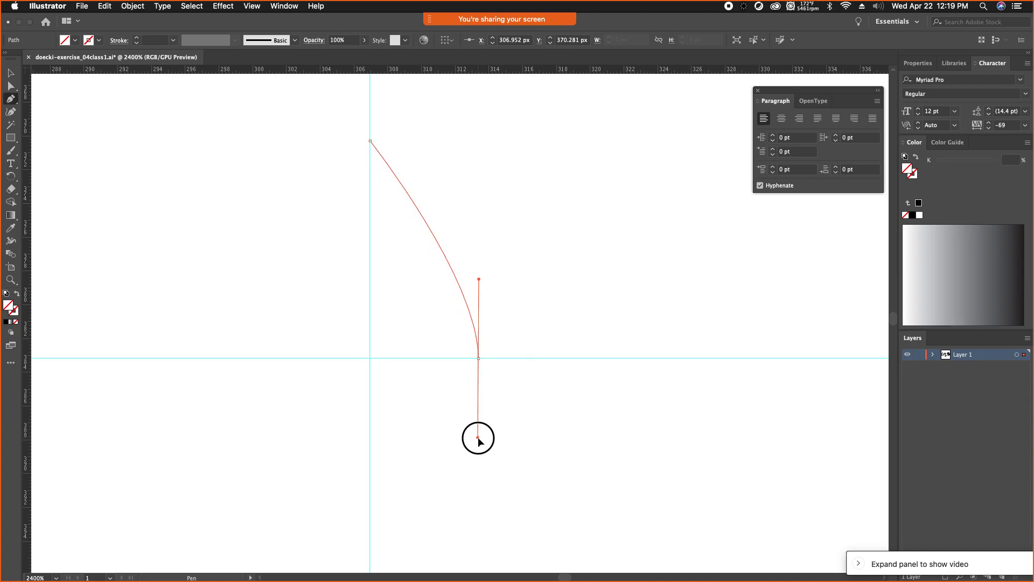
{"action": "left_click_drag", "start_coordinate": [478, 439], "coordinate": [478, 438]}
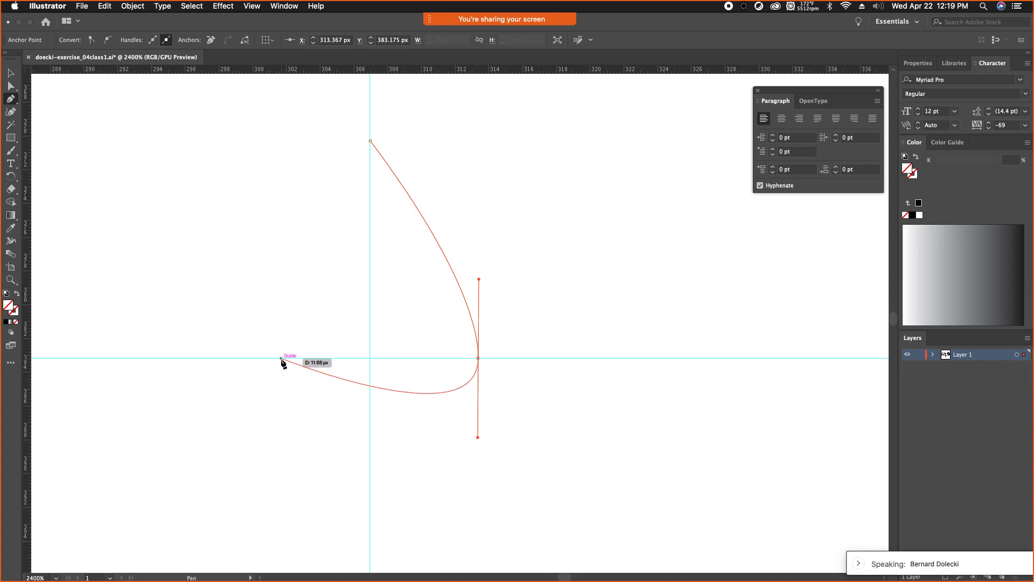
Step: Add a smooth anchor on the horizontal guide at about X 301.7 px and close the teardrop path at its pointed top anchor
{"action": "left_click_drag", "start_coordinate": [281, 359], "coordinate": [280, 266]}
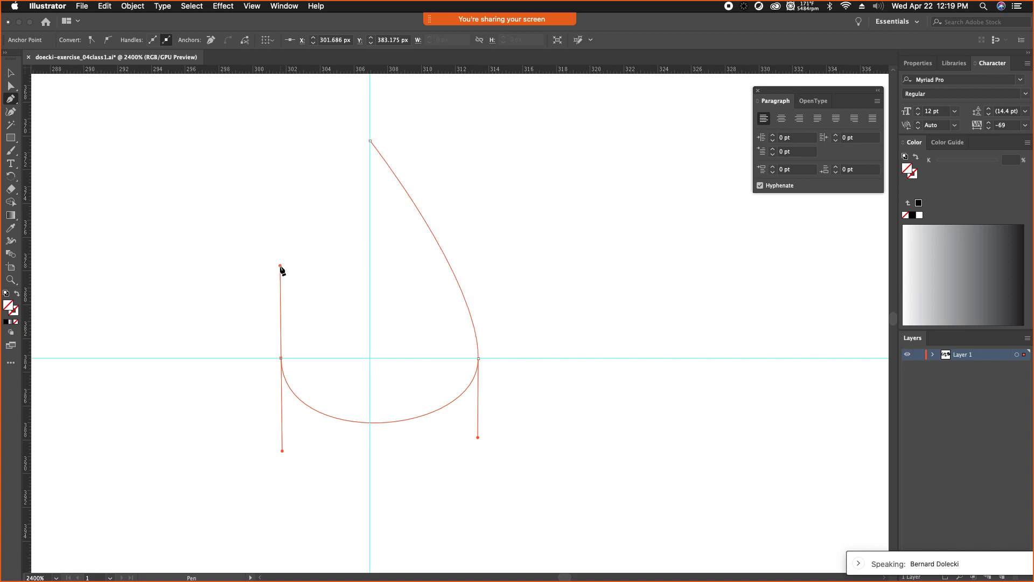
{"action": "left_click_drag", "start_coordinate": [280, 266], "coordinate": [316, 257]}
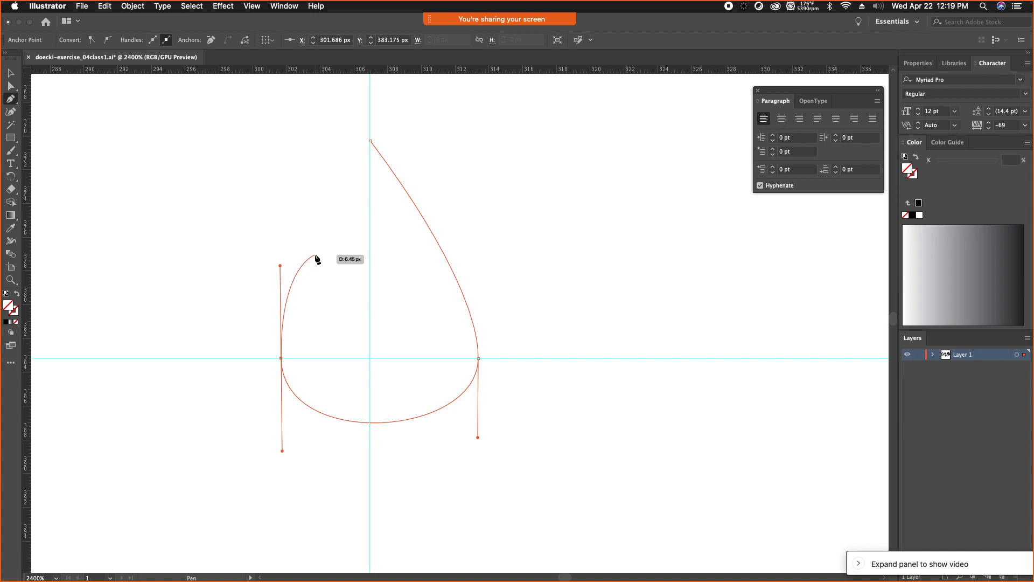
{"action": "left_click_drag", "start_coordinate": [370, 141], "coordinate": [371, 145]}
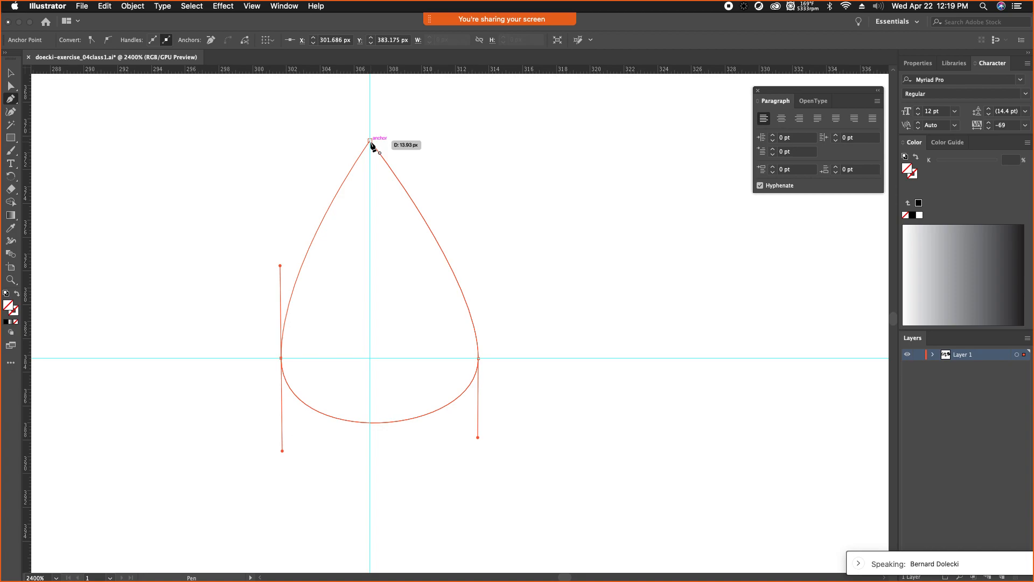
{"action": "left_click_drag", "start_coordinate": [371, 145], "coordinate": [372, 144]}
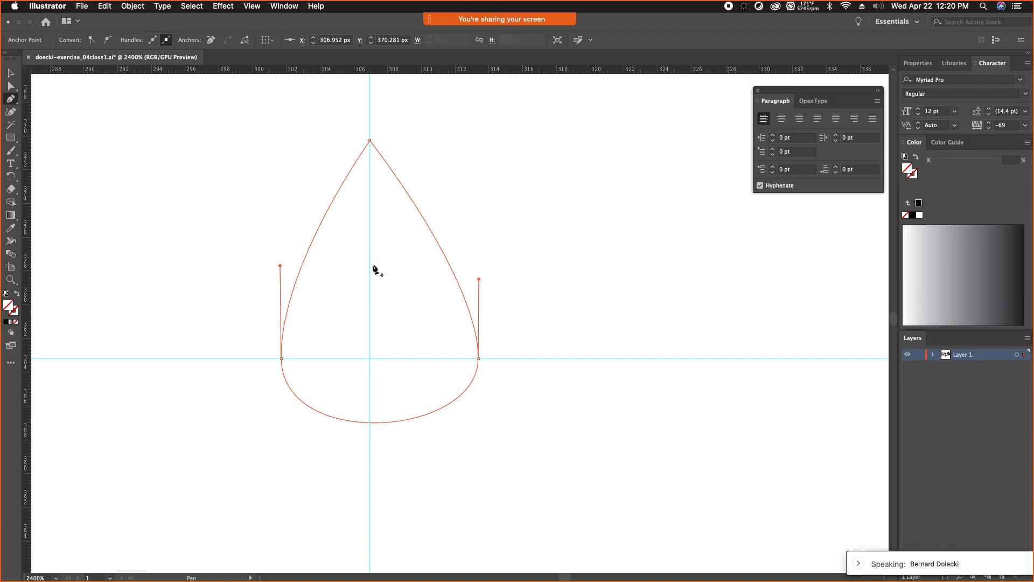
Step: Select the whole teardrop and fill it with solid black using the Color Picker
{"action": "left_click", "coordinate": [12, 75]}
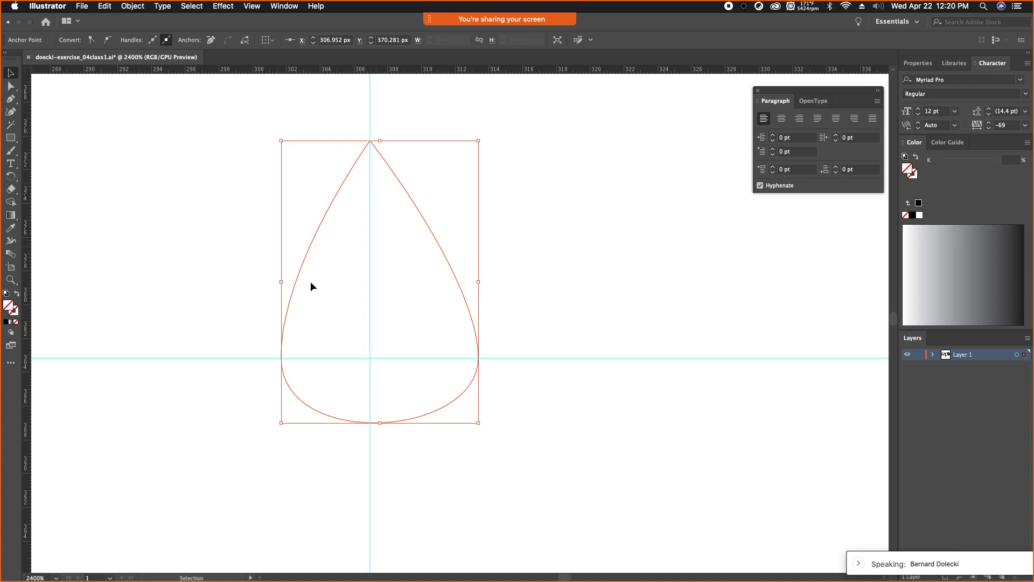
{"action": "double_click", "coordinate": [8, 308]}
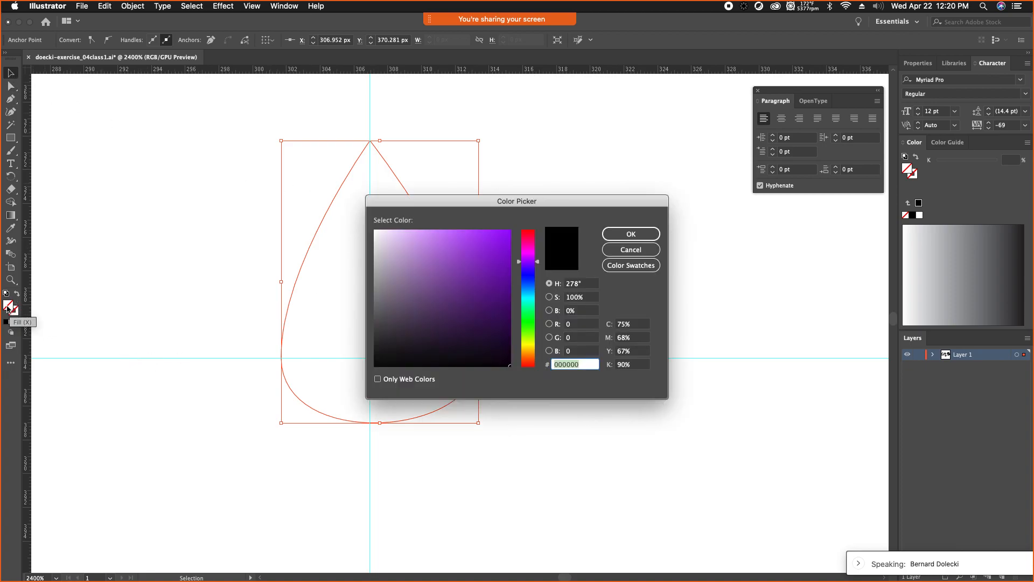
{"action": "left_click_drag", "start_coordinate": [416, 287], "coordinate": [519, 370]}
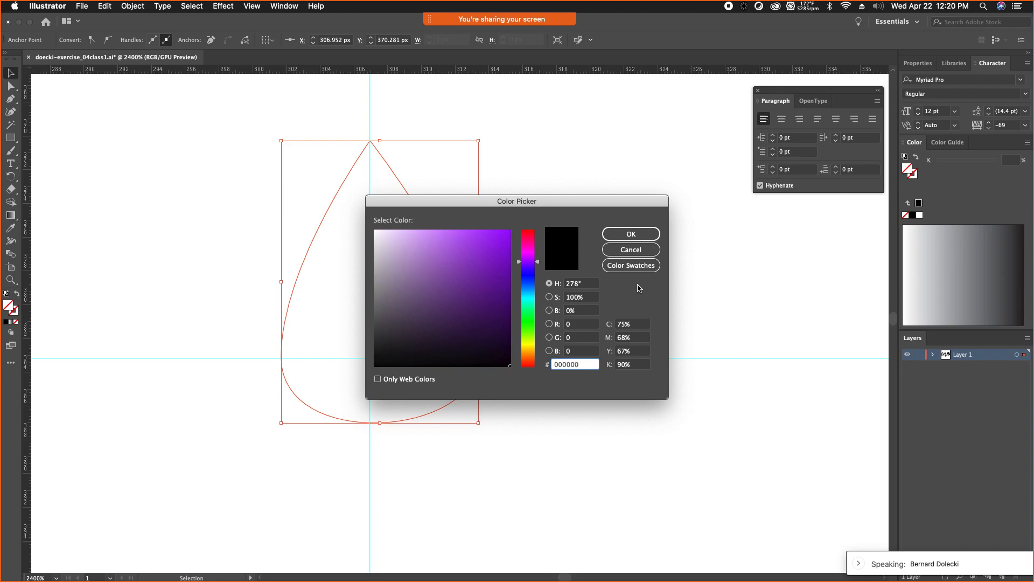
{"action": "left_click", "coordinate": [632, 233]}
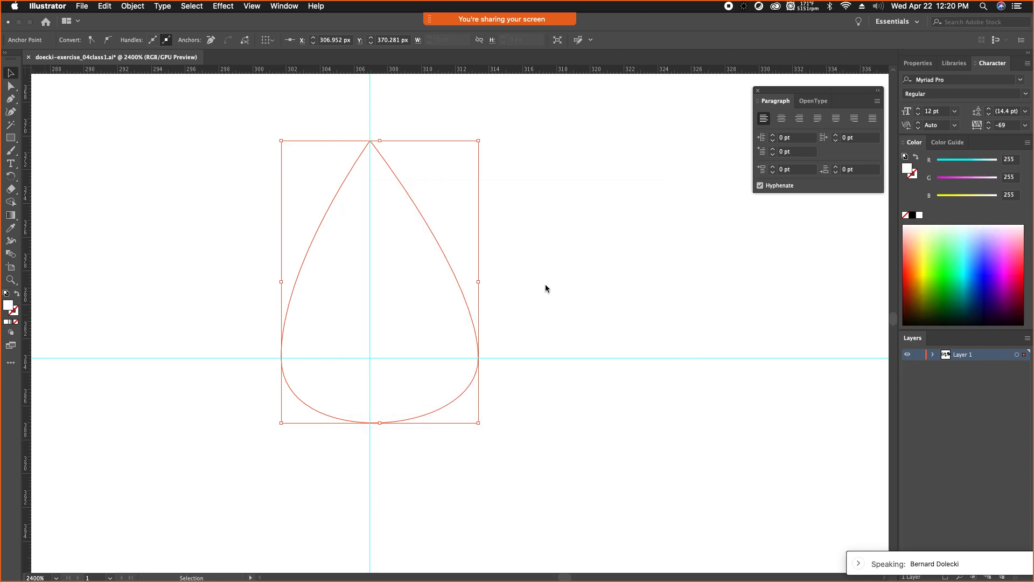
{"action": "double_click", "coordinate": [10, 307]}
{"action": "left_click_drag", "start_coordinate": [389, 331], "coordinate": [519, 385]}
{"action": "left_click", "coordinate": [632, 233]}
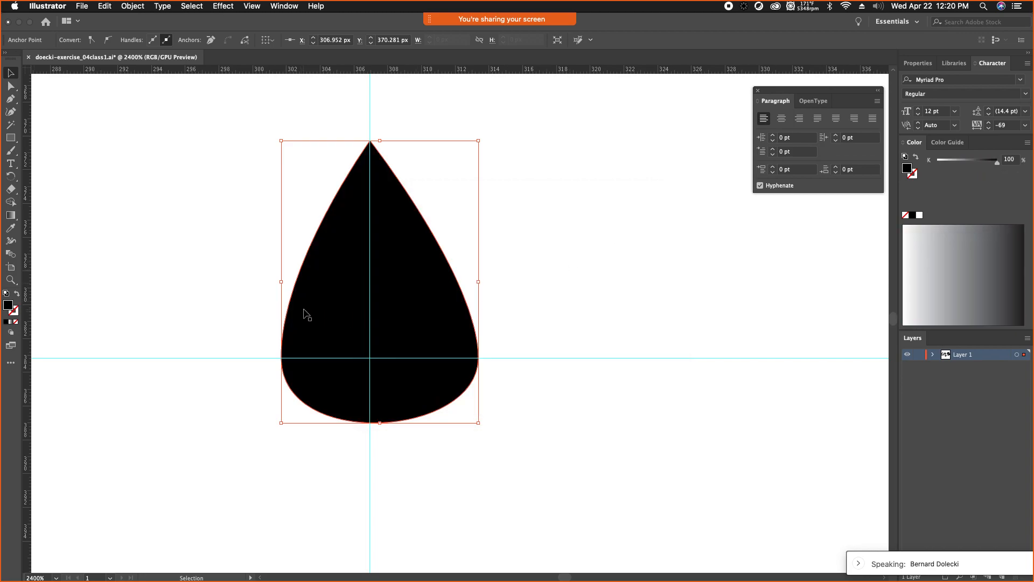
{"action": "left_click_drag", "start_coordinate": [298, 256], "coordinate": [300, 412]}
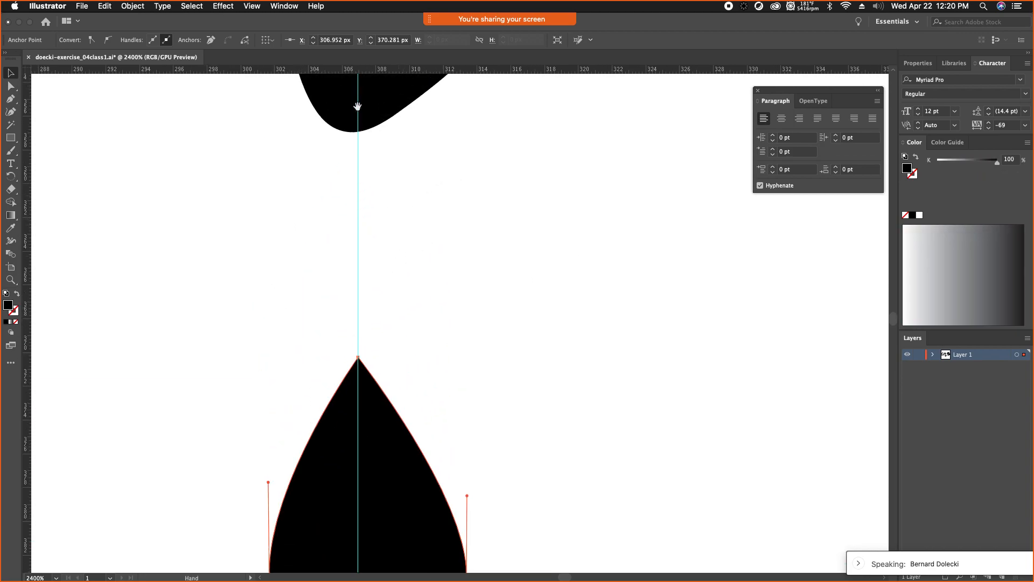
{"action": "left_click_drag", "start_coordinate": [377, 441], "coordinate": [383, 393]}
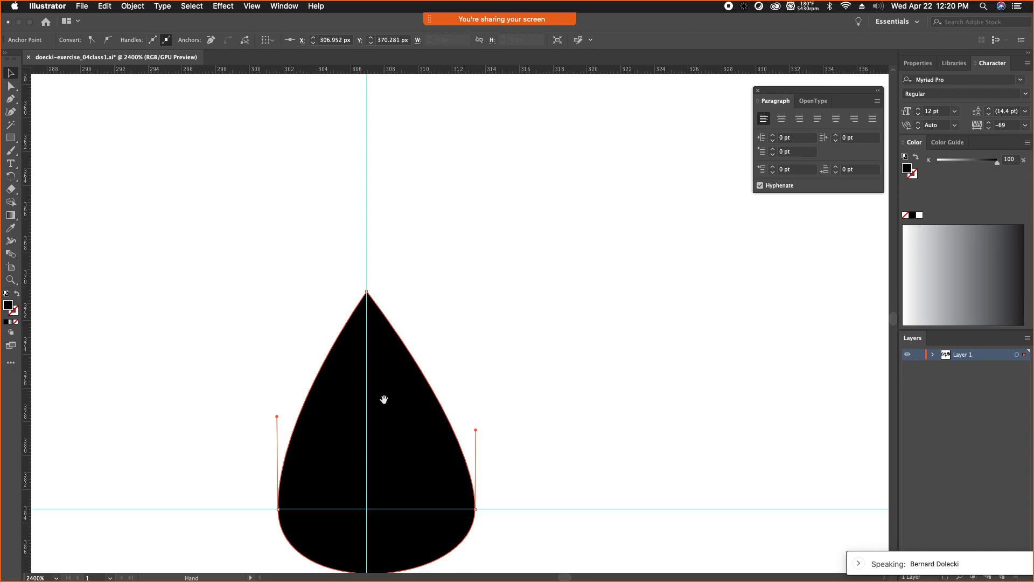
{"action": "left_click", "coordinate": [376, 460]}
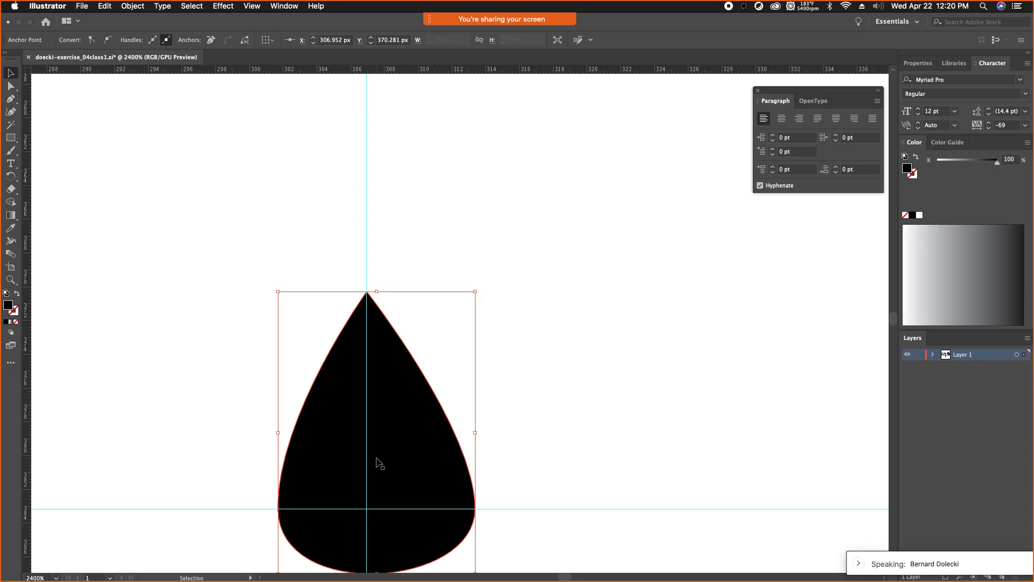
{"action": "left_click_drag", "start_coordinate": [376, 453], "coordinate": [362, 405]}
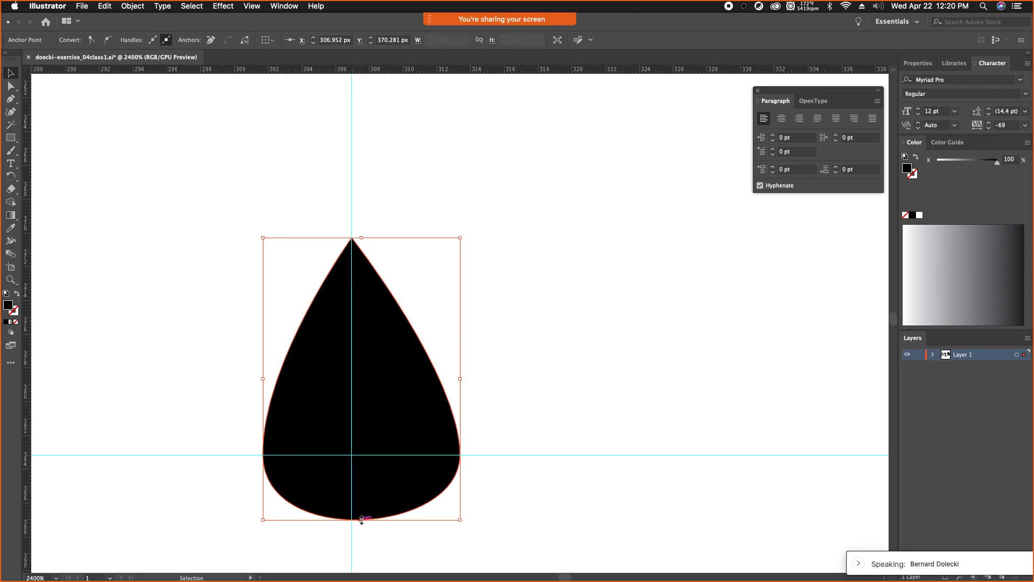
Step: Reshape the teardrop's left side into an inward curve by swinging the left anchor's upper direction handle toward the vertical guide
{"action": "key", "text": "a"}
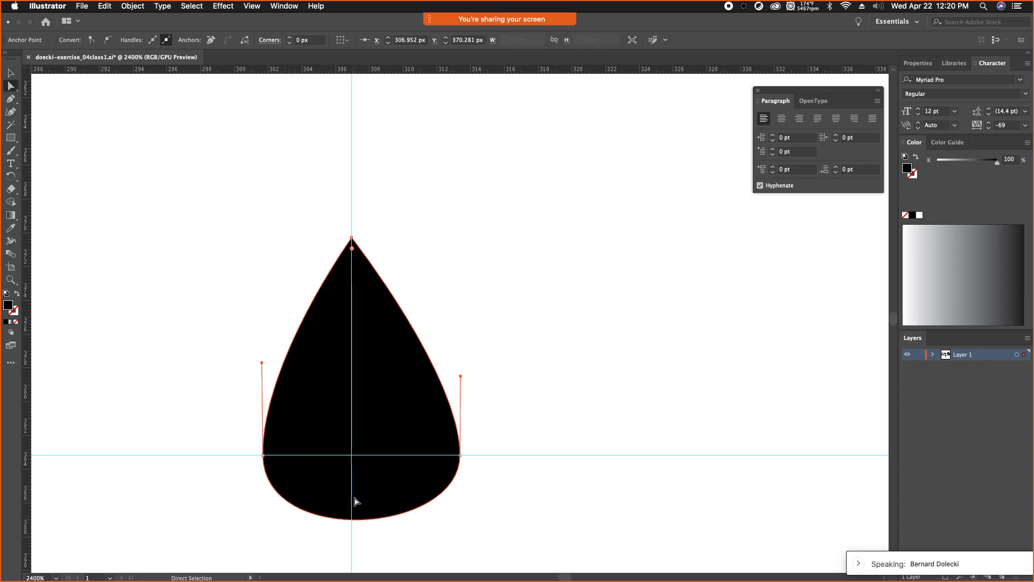
{"action": "left_click", "coordinate": [264, 456]}
{"action": "left_click_drag", "start_coordinate": [262, 363], "coordinate": [314, 374]}
{"action": "left_click_drag", "start_coordinate": [215, 535], "coordinate": [206, 558]}
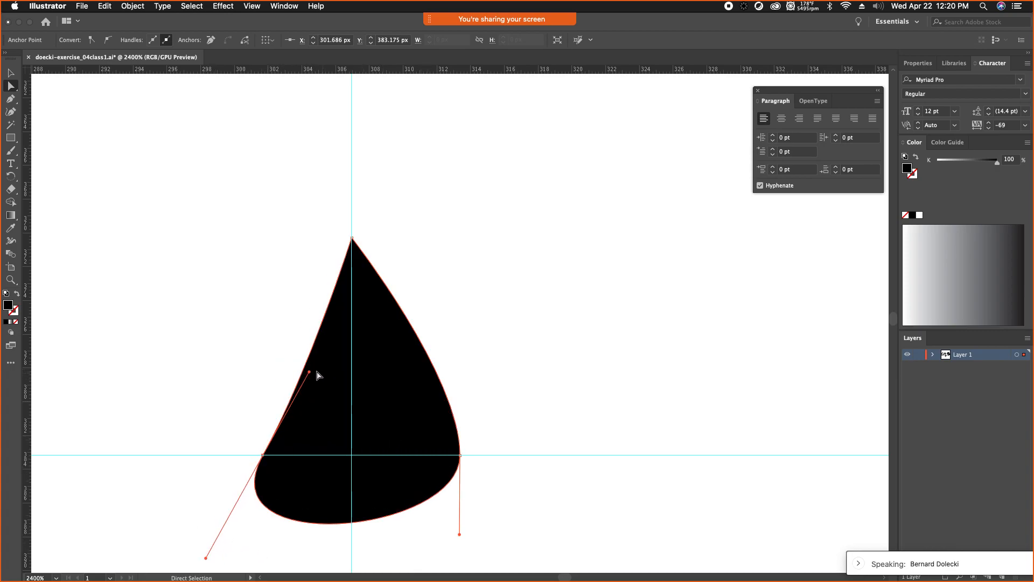
{"action": "left_click_drag", "start_coordinate": [310, 371], "coordinate": [348, 333]}
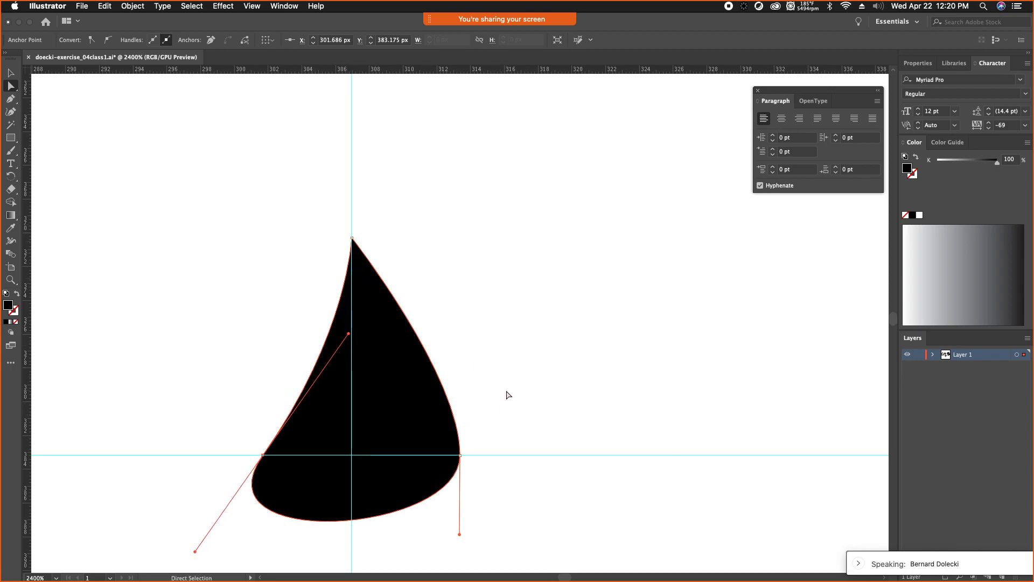
Step: Clear all guides from the document
{"action": "key", "text": "super+minus"}
{"action": "key", "text": "super+minus"}
{"action": "key", "text": "super+minus"}
{"action": "left_click_drag", "start_coordinate": [463, 275], "coordinate": [397, 404]}
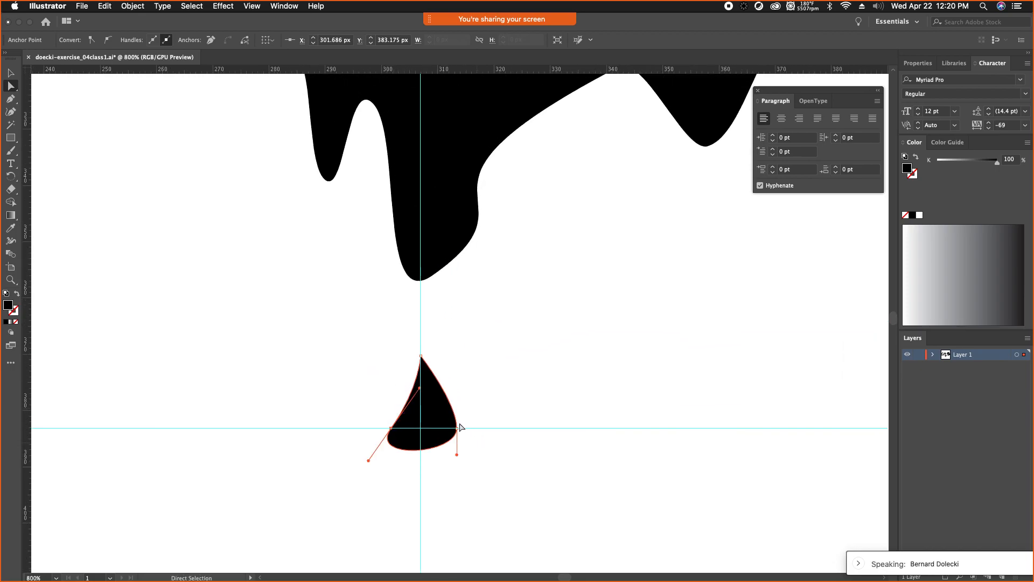
{"action": "left_click", "coordinate": [252, 6]}
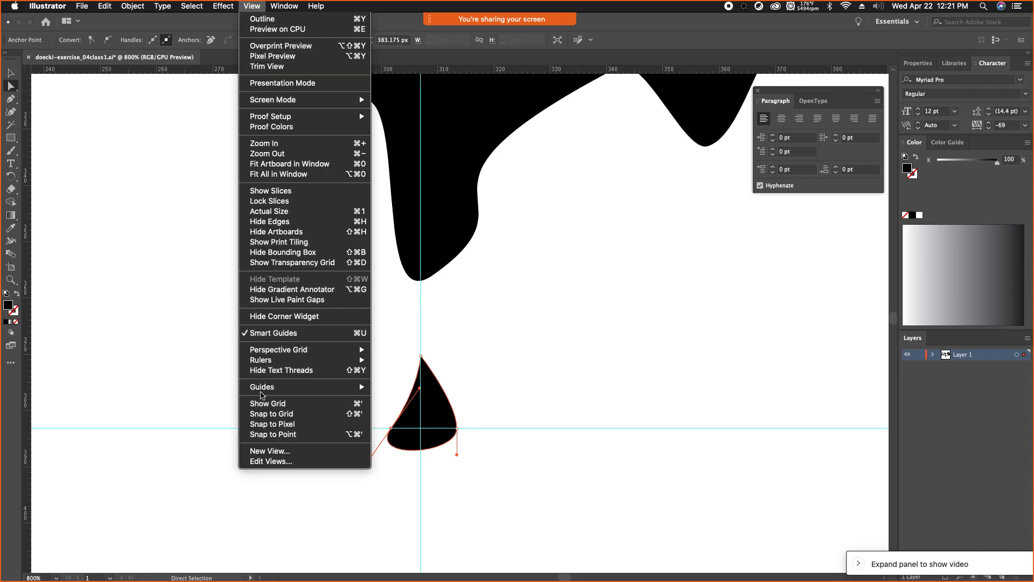
{"action": "mouse_move", "coordinate": [261, 393]}
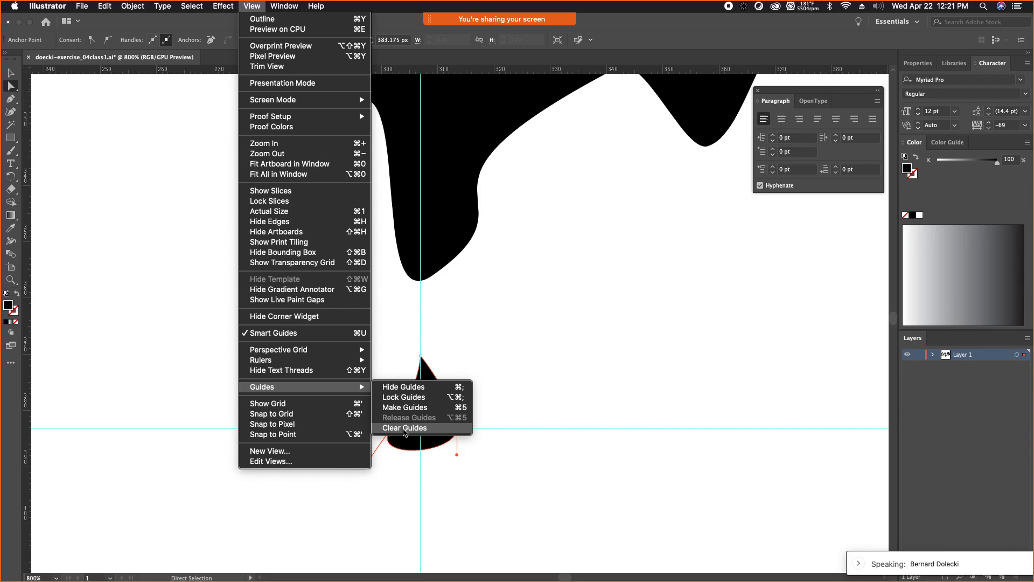
{"action": "left_click", "coordinate": [405, 429]}
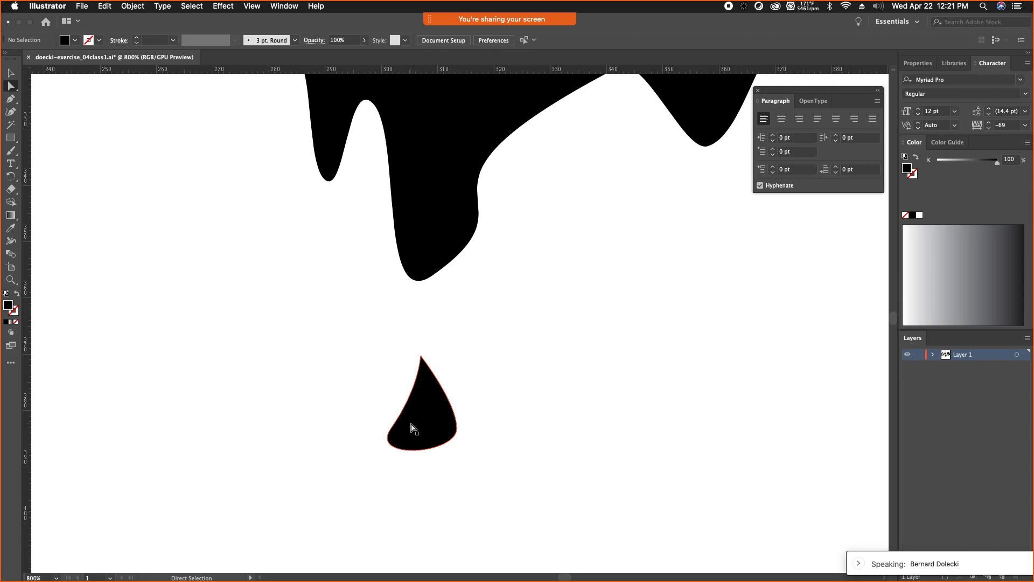
Step: Move the whole teardrop straight up, closer to the tip of the longest drip, and deselect it
{"action": "key", "text": "v"}
{"action": "left_click_drag", "start_coordinate": [416, 429], "coordinate": [414, 400]}
{"action": "left_click", "coordinate": [434, 468]}
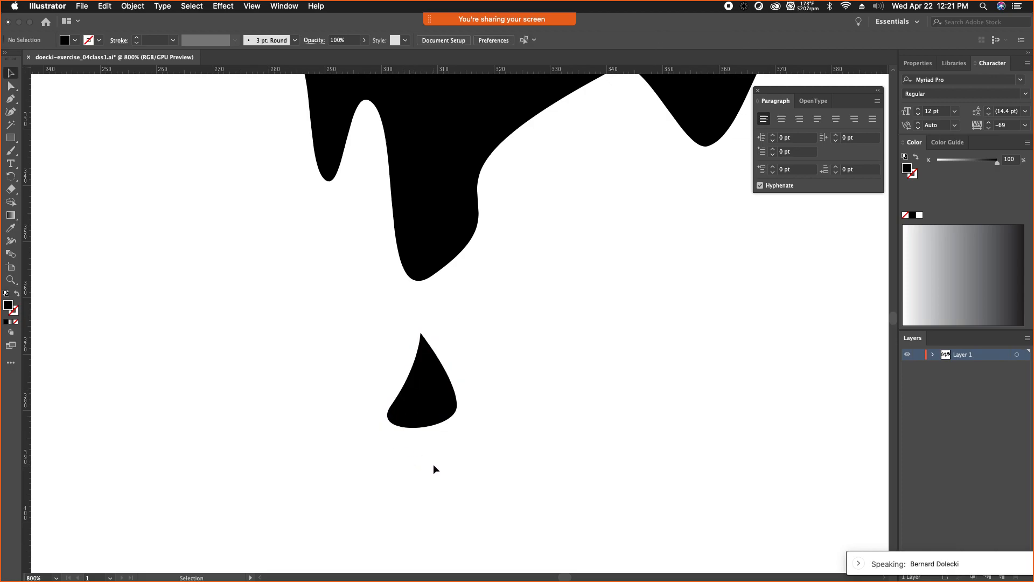
Step: Duplicate the teardrop about 52 px right and 25 px up, placing the copy beneath the t's right drip
{"action": "key", "text": "super+minus"}
{"action": "key", "text": "super+minus"}
{"action": "key", "text": "super+minus"}
{"action": "left_click_drag", "start_coordinate": [423, 341], "coordinate": [417, 416]}
{"action": "left_click_drag", "start_coordinate": [437, 434], "coordinate": [437, 434]}
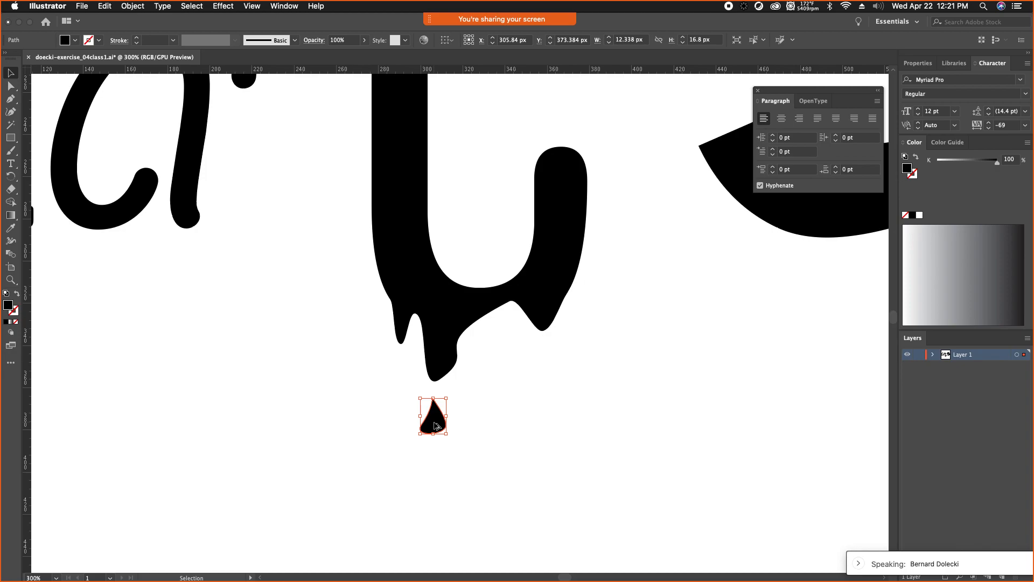
{"action": "left_click_drag", "start_coordinate": [436, 426], "coordinate": [546, 371]}
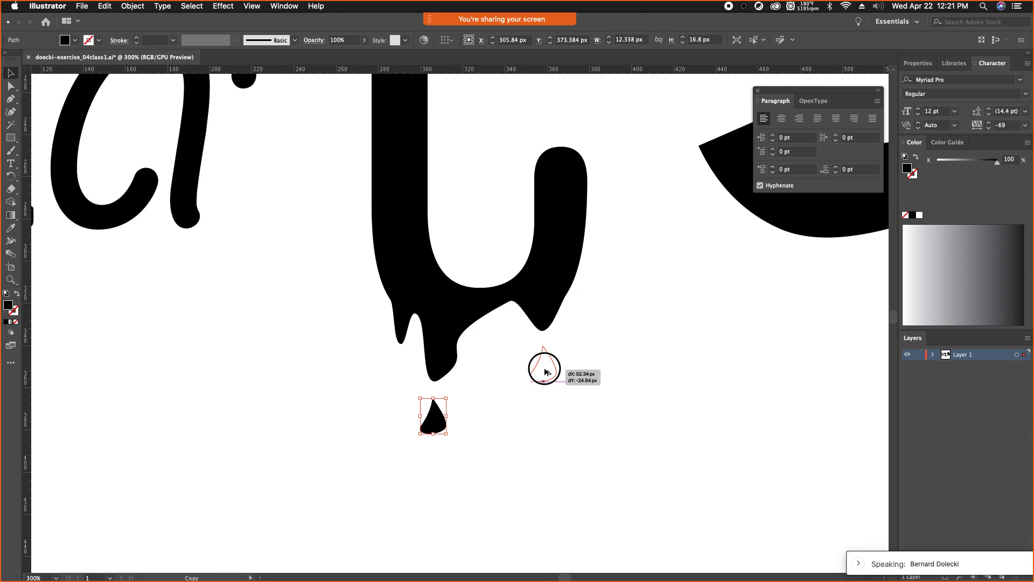
{"action": "left_click_drag", "start_coordinate": [546, 371], "coordinate": [546, 372]}
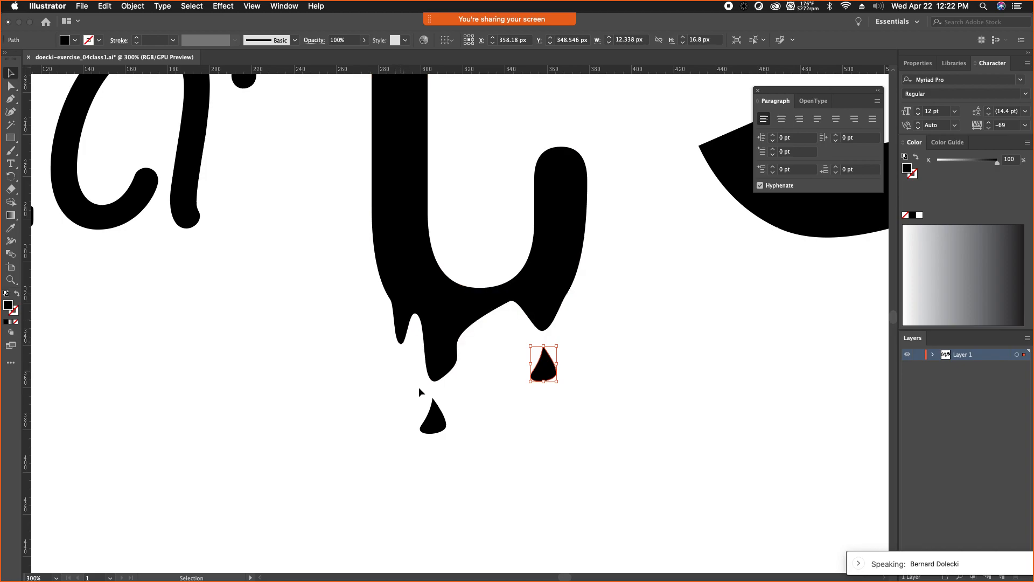
Step: Copy the original teardrop beneath the t's small left drip and scale the copy down to about 4.4 by 10.6 px
{"action": "left_click_drag", "start_coordinate": [427, 412], "coordinate": [397, 367]}
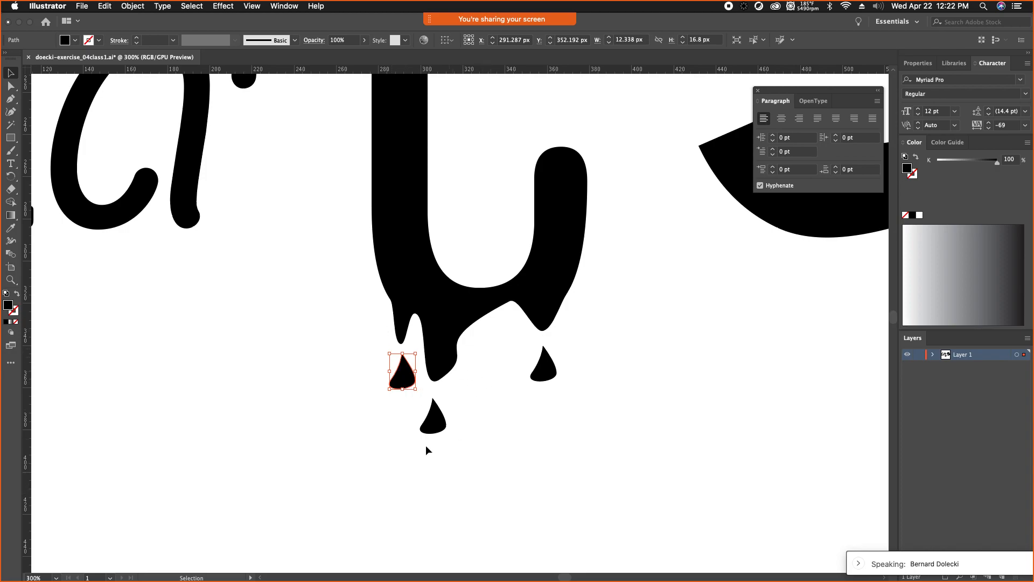
{"action": "left_click_drag", "start_coordinate": [416, 389], "coordinate": [398, 370]}
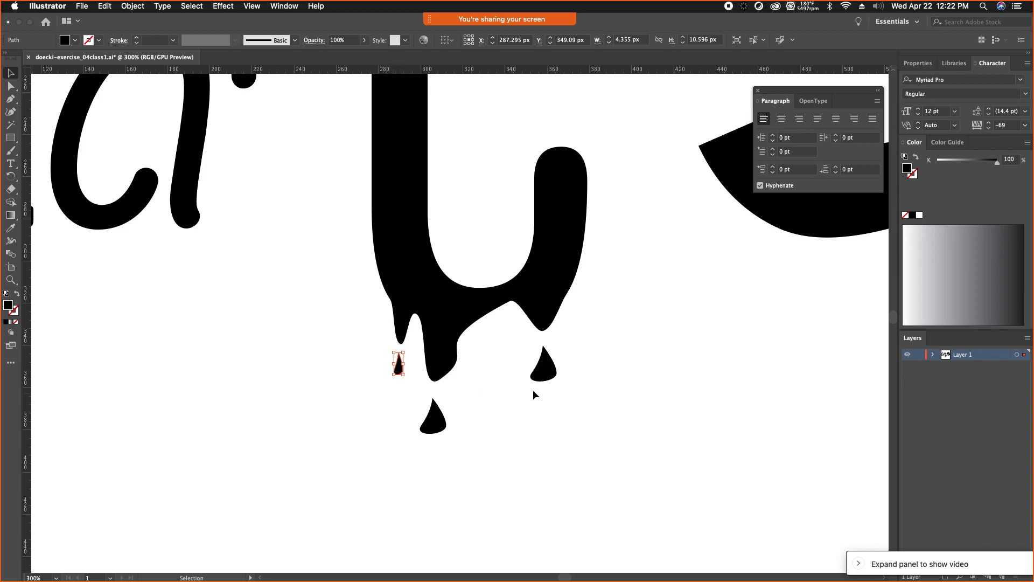
Step: Mirror the right teardrop horizontally at about 11.5 px wide and rotate it clockwise so its point aims at the right drip
{"action": "left_click", "coordinate": [545, 369]}
{"action": "left_click_drag", "start_coordinate": [559, 366], "coordinate": [507, 369]}
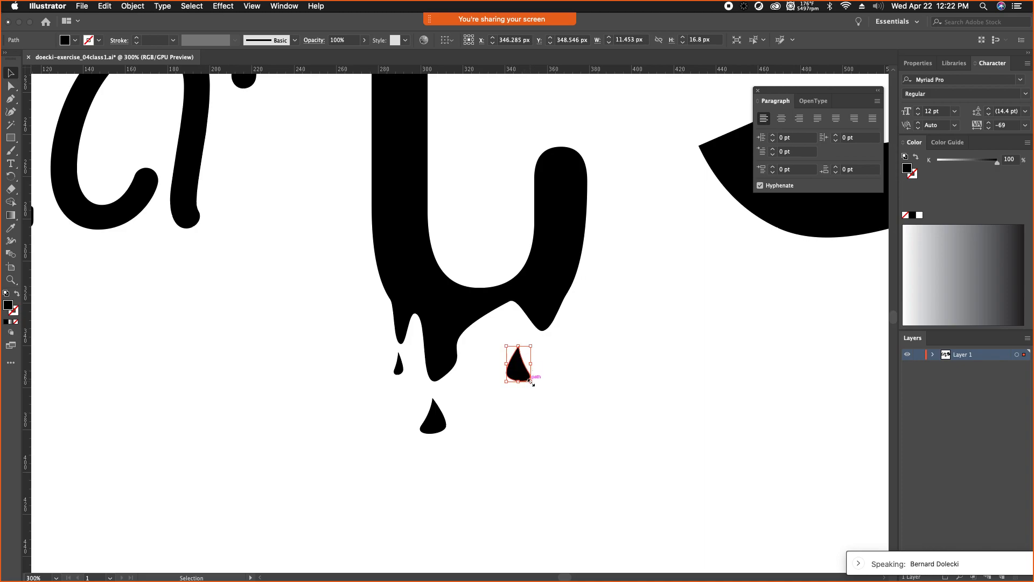
{"action": "mouse_move", "coordinate": [535, 382]}
{"action": "left_mouse_down"}
{"action": "mouse_move", "coordinate": [520, 404]}
{"action": "mouse_move", "coordinate": [532, 374]}
{"action": "left_mouse_up"}
{"action": "left_click", "coordinate": [657, 457]}
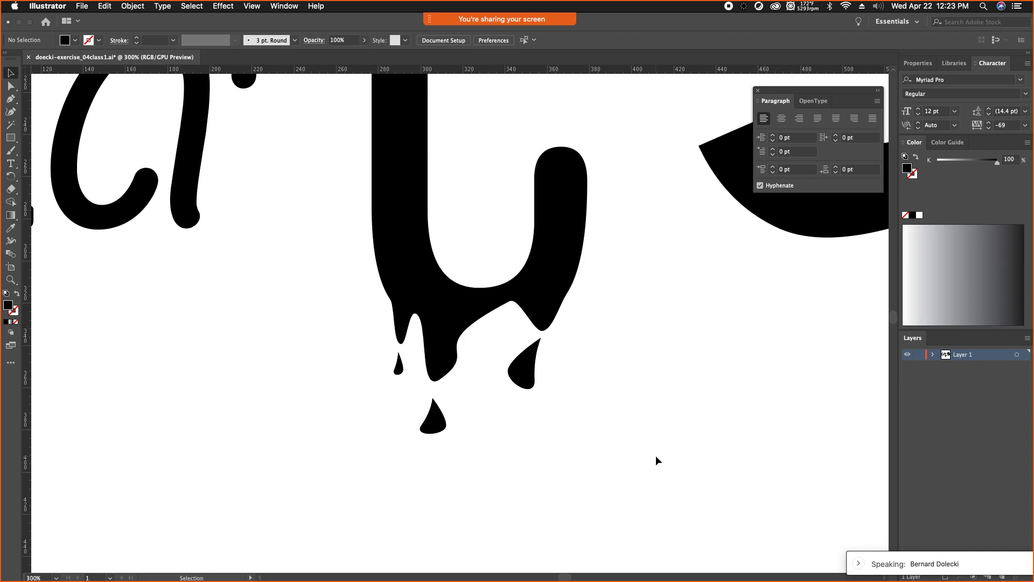
Step: Switch to Chrome to consult the exercise page's section on melting the E character with the Warp tool, and return to Illustrator
{"action": "key", "text": "ctrl+Up"}
{"action": "left_click", "coordinate": [310, 437]}
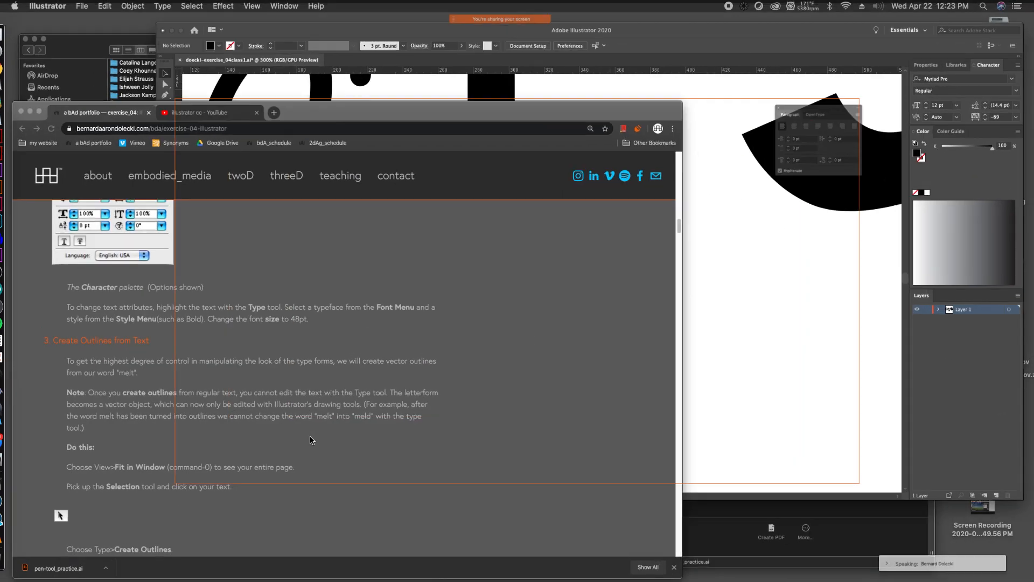
{"action": "scroll", "coordinate": [797, 181], "scroll_direction": "down", "scroll_amount": 10}
{"action": "scroll", "coordinate": [796, 181], "scroll_direction": "down", "scroll_amount": 3}
{"action": "scroll", "coordinate": [797, 181], "scroll_direction": "up", "scroll_amount": 5}
{"action": "scroll", "coordinate": [797, 181], "scroll_direction": "down", "scroll_amount": 2}
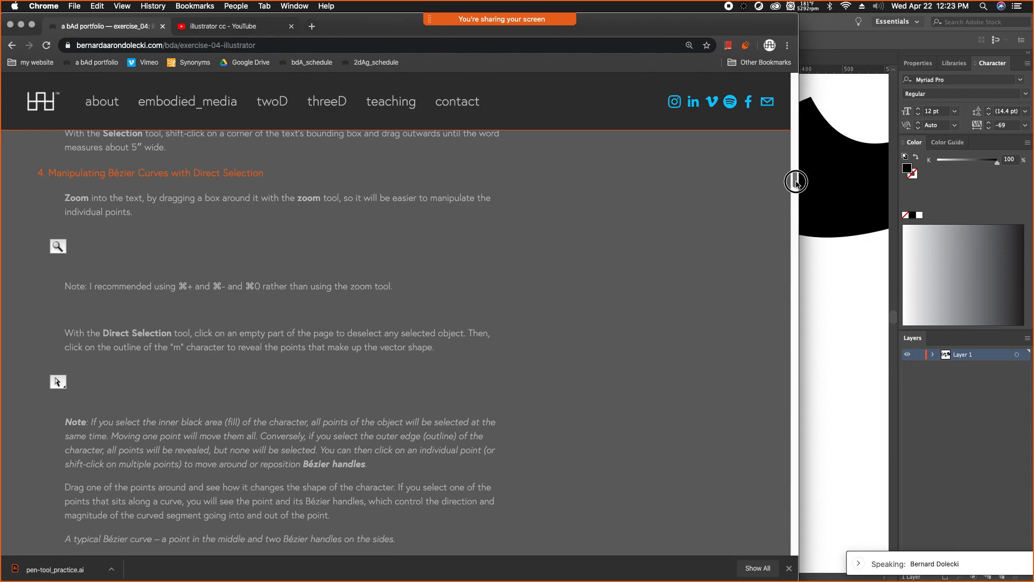
{"action": "mouse_move", "coordinate": [797, 181]}
{"action": "left_mouse_down"}
{"action": "mouse_move", "coordinate": [783, 290]}
{"action": "mouse_move", "coordinate": [785, 275]}
{"action": "left_mouse_up"}
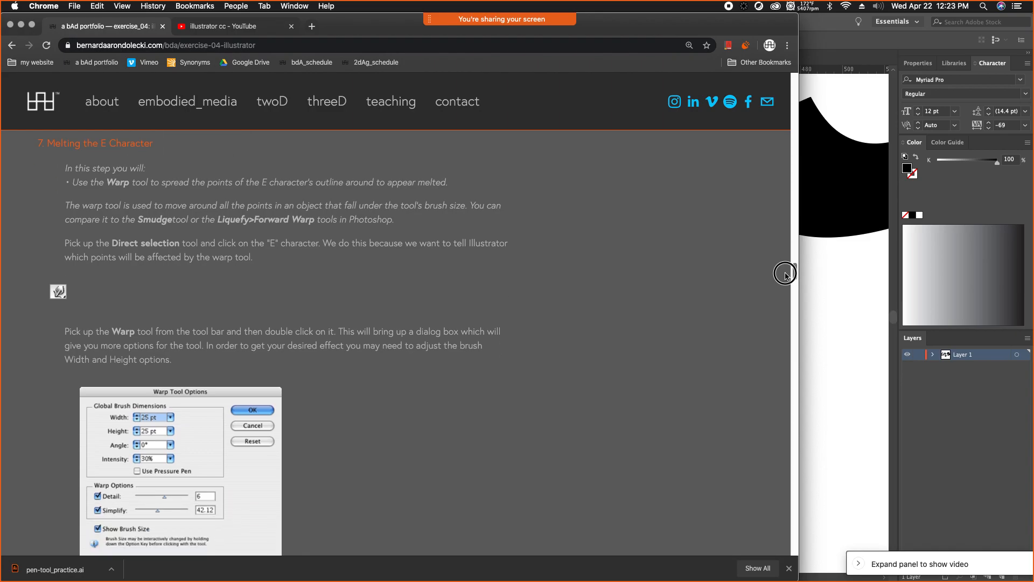
{"action": "left_click", "coordinate": [844, 290]}
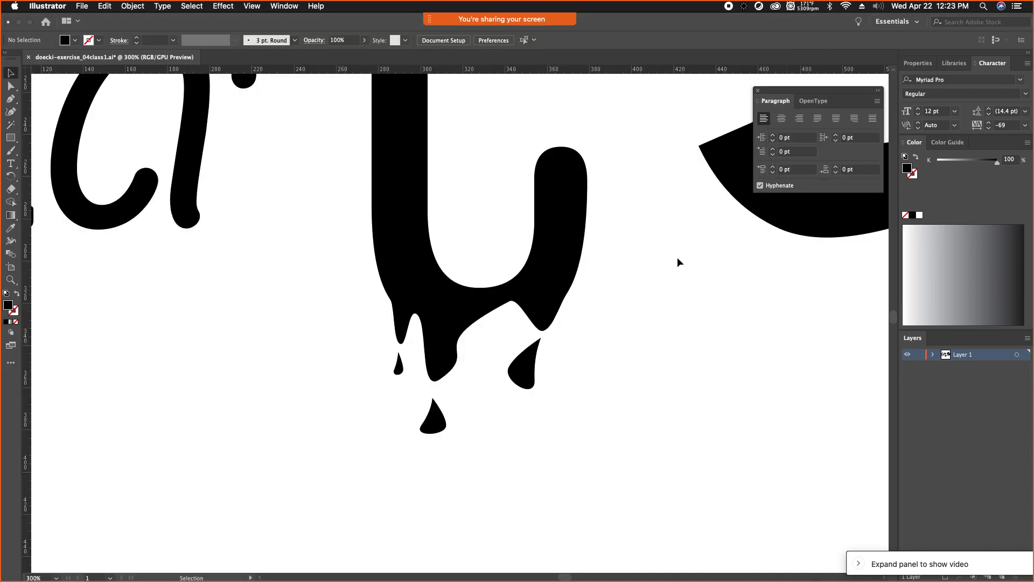
Step: Select the outlined letter "a" and search the application's commands for "warp" to locate the Warp effects
{"action": "key", "text": "super+minus"}
{"action": "left_click_drag", "start_coordinate": [314, 185], "coordinate": [349, 298]}
{"action": "left_click", "coordinate": [320, 298]}
{"action": "left_click", "coordinate": [315, 6]}
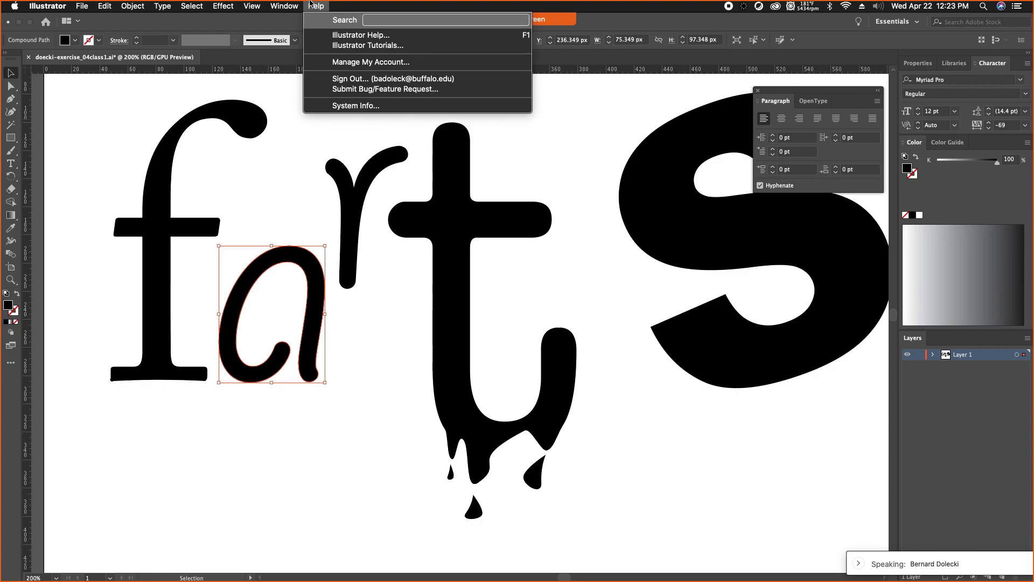
{"action": "type", "text": "warp"}
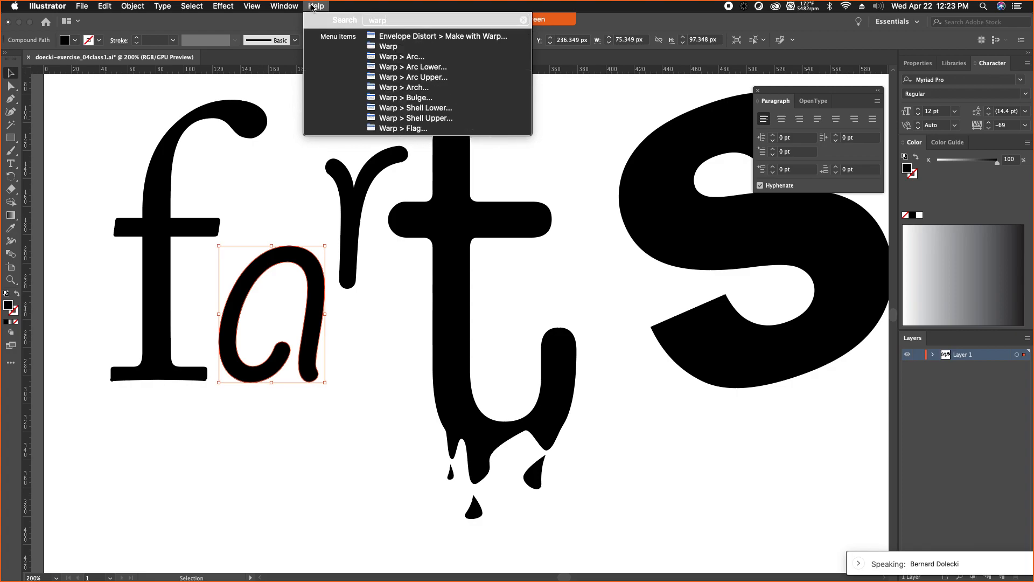
{"action": "mouse_move", "coordinate": [390, 48]}
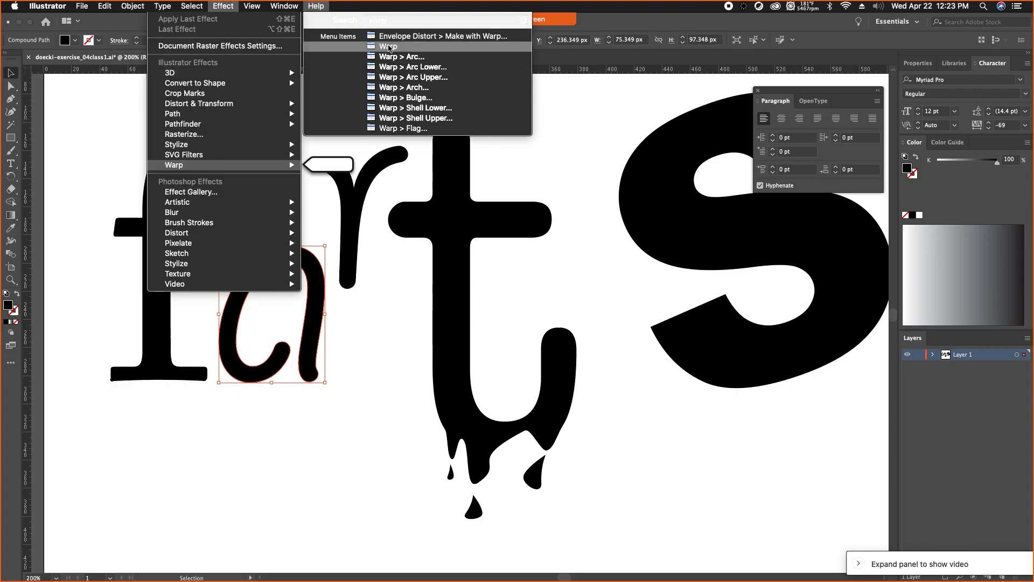
{"action": "left_click", "coordinate": [224, 6]}
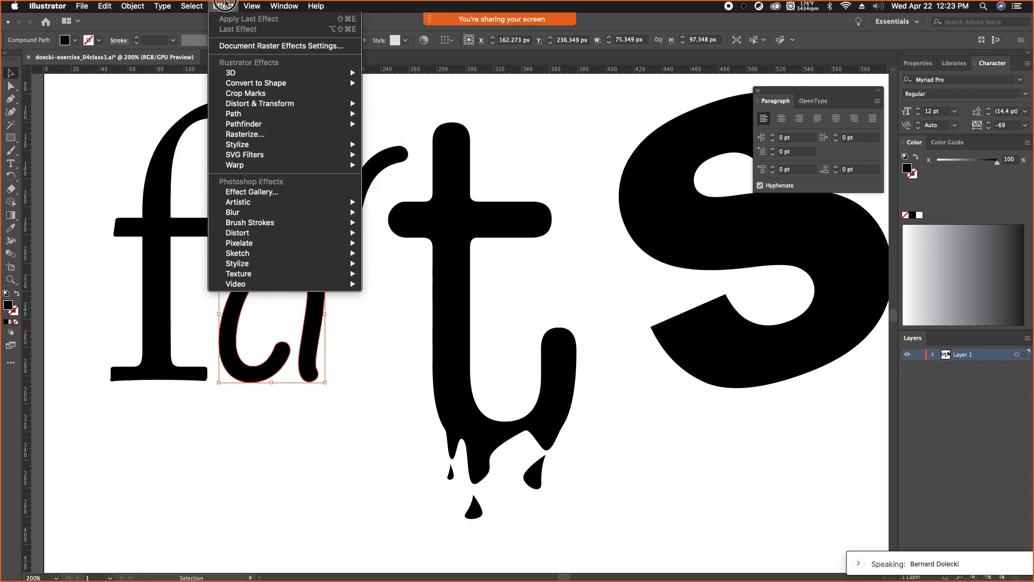
{"action": "left_click", "coordinate": [225, 6]}
{"action": "left_click", "coordinate": [201, 261]}
{"action": "left_click", "coordinate": [257, 292]}
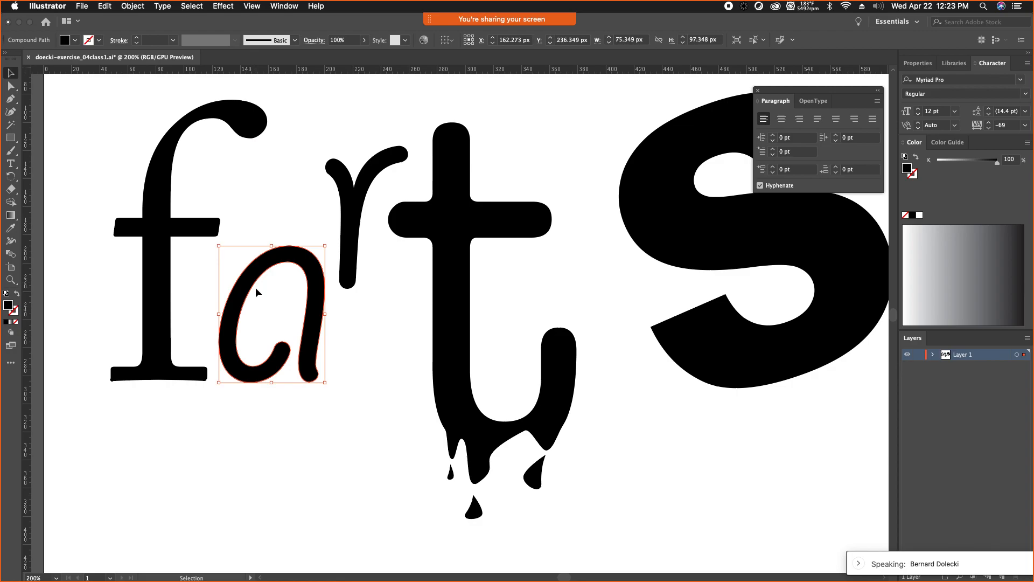
Step: Fill the letter "a" with purple 840DD1 using the Color Picker
{"action": "double_click", "coordinate": [8, 304]}
{"action": "left_click", "coordinate": [503, 254]}
{"action": "left_click", "coordinate": [631, 234]}
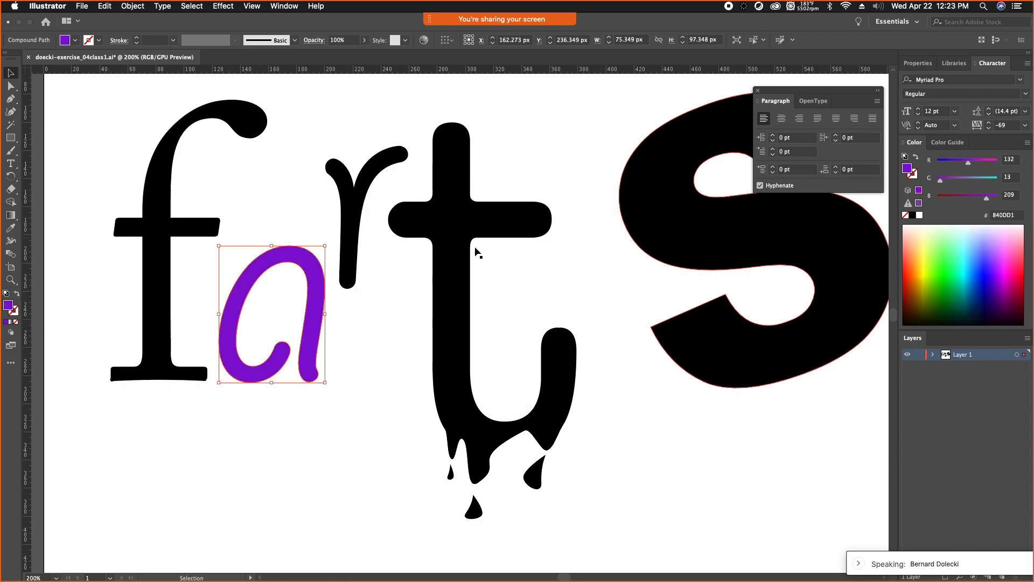
Step: Start an Inflate warp effect on the purple "a" with preview on, setting Bend 77%, Horizontal distortion 49% and Vertical distortion -51%
{"action": "left_click", "coordinate": [223, 6]}
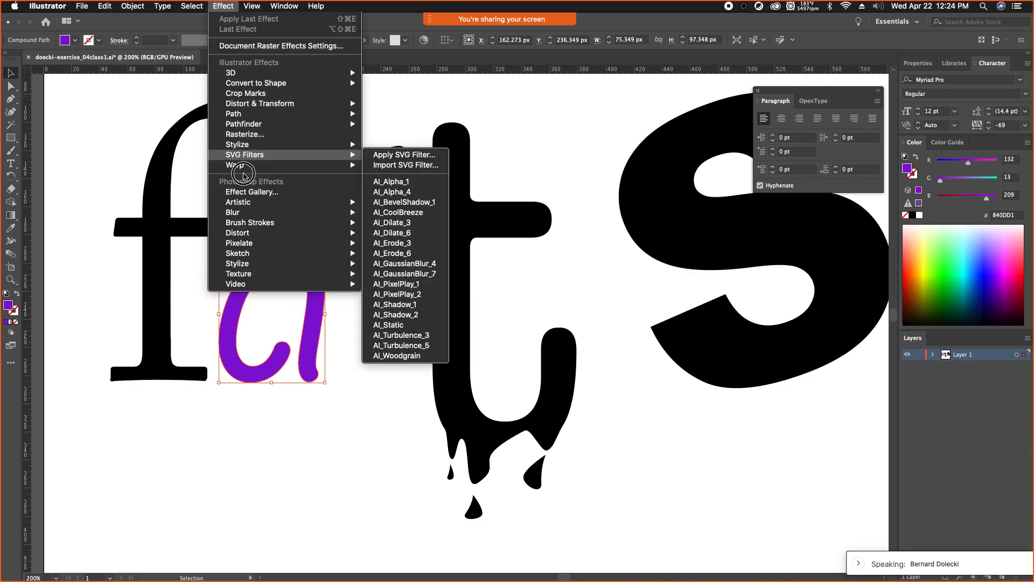
{"action": "mouse_move", "coordinate": [245, 171]}
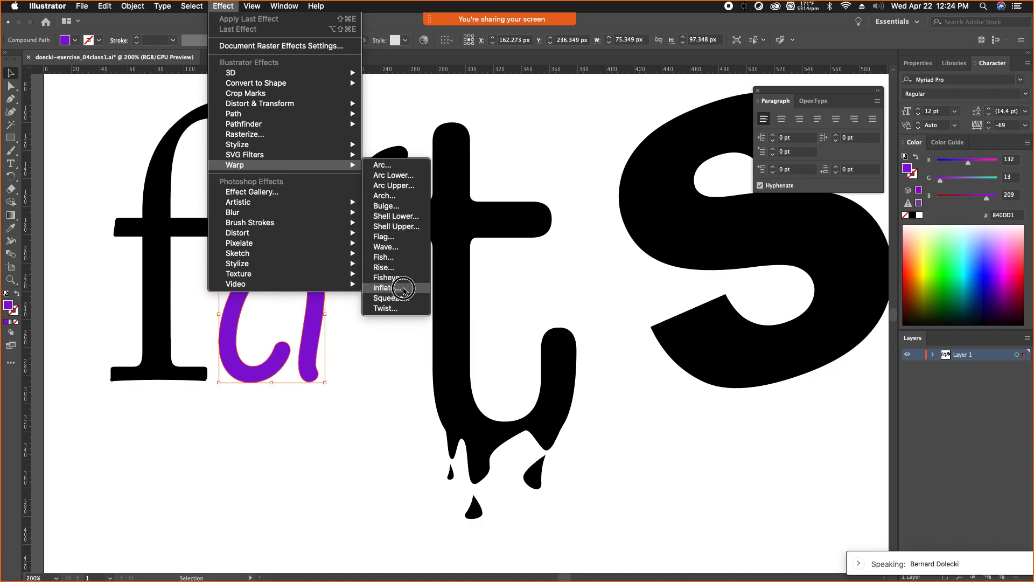
{"action": "left_click", "coordinate": [404, 289]}
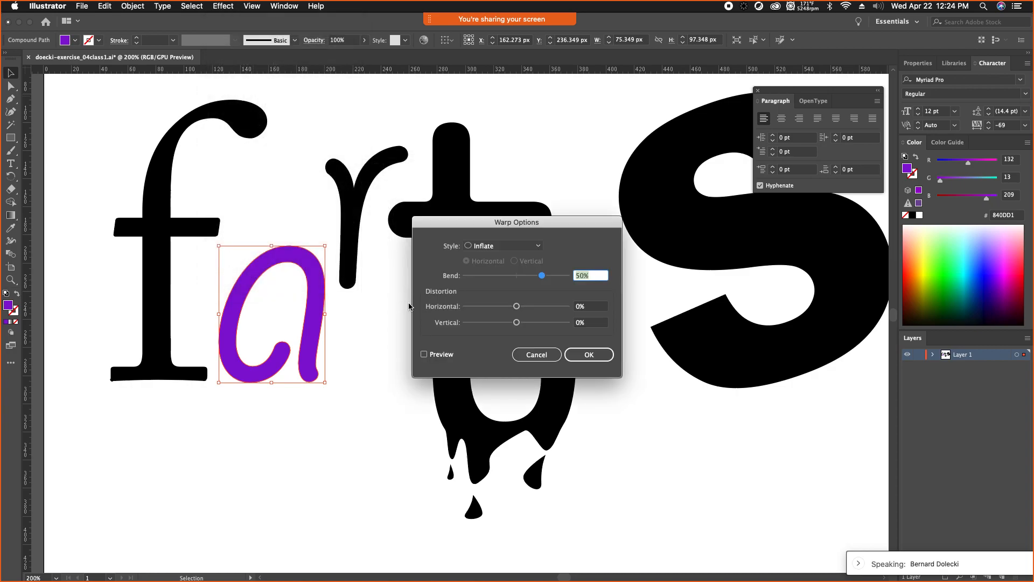
{"action": "left_click", "coordinate": [425, 355]}
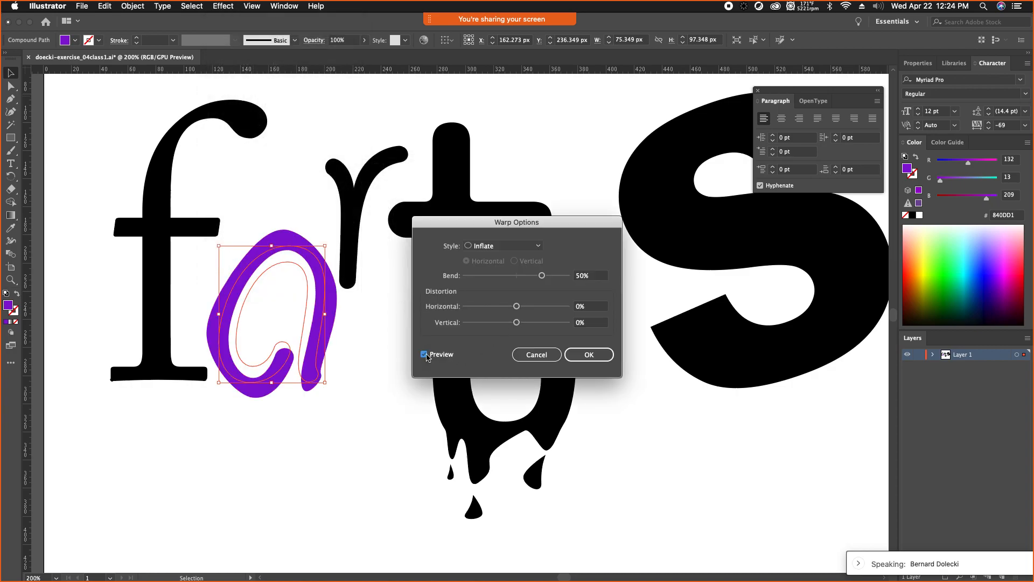
{"action": "left_click_drag", "start_coordinate": [516, 306], "coordinate": [491, 323]}
{"action": "left_click_drag", "start_coordinate": [548, 306], "coordinate": [550, 274]}
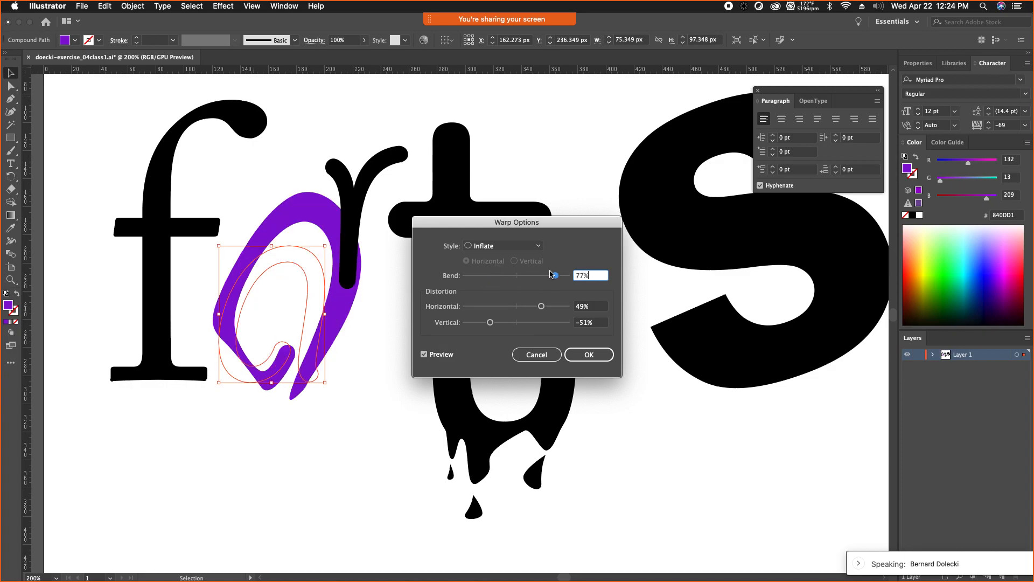
Step: Try other warp styles on the purple "a", ending with Flag
{"action": "left_click", "coordinate": [536, 245]}
{"action": "left_click", "coordinate": [506, 316]}
{"action": "left_click", "coordinate": [531, 245]}
{"action": "left_click", "coordinate": [518, 297]}
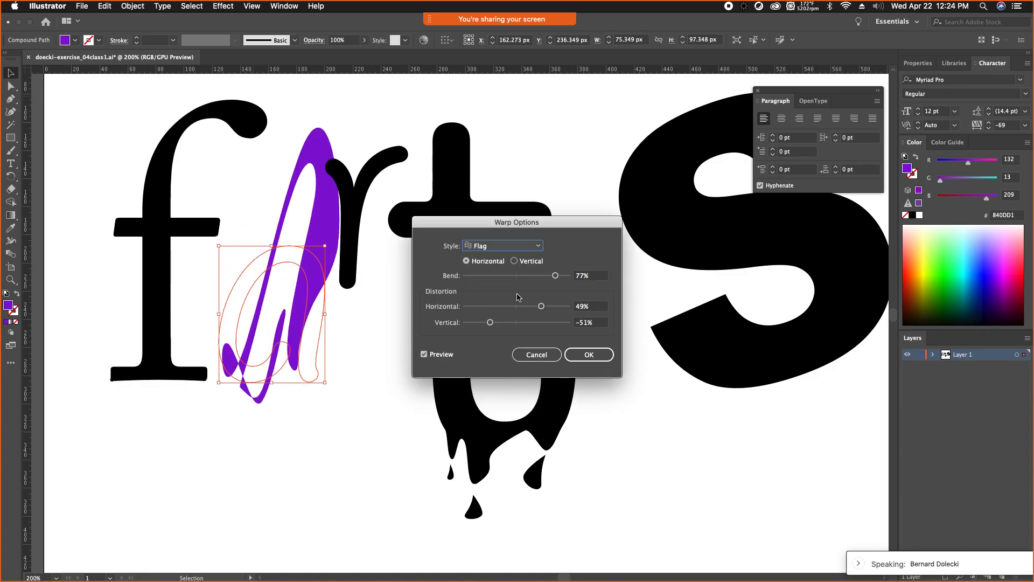
Step: Change the warp style to Twist with Bend -100%, Horizontal distortion 1% and Vertical distortion 47%, and apply it to the "a"
{"action": "left_click", "coordinate": [543, 247]}
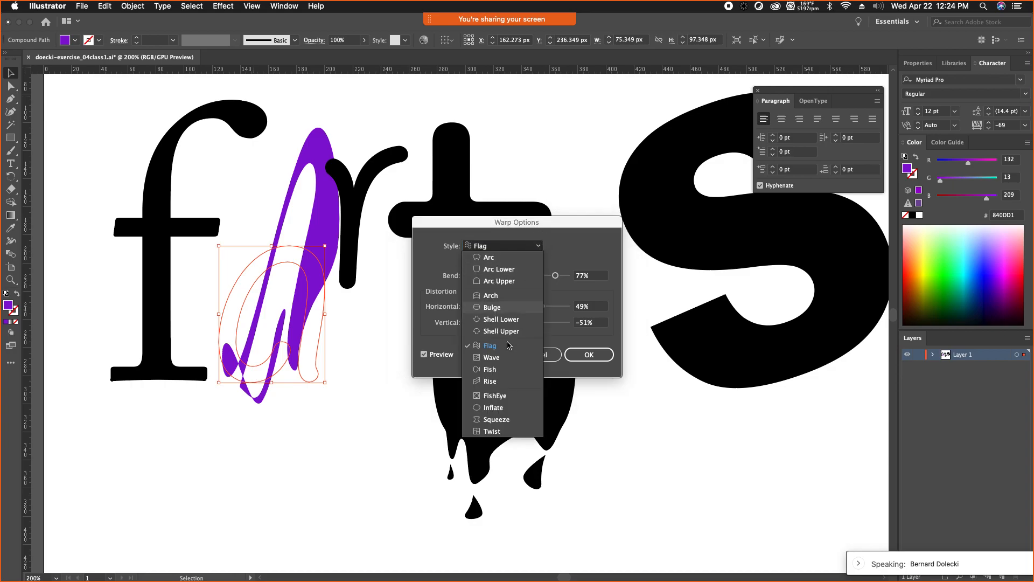
{"action": "left_click", "coordinate": [493, 432]}
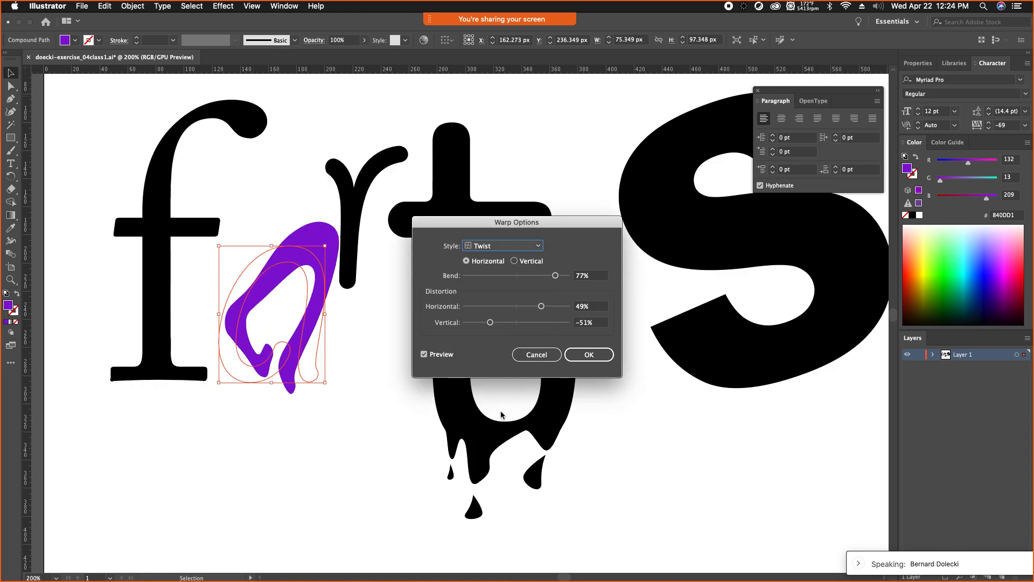
{"action": "mouse_move", "coordinate": [542, 306]}
{"action": "left_mouse_down"}
{"action": "mouse_move", "coordinate": [479, 322]}
{"action": "mouse_move", "coordinate": [542, 324]}
{"action": "left_mouse_up"}
{"action": "left_click_drag", "start_coordinate": [555, 275], "coordinate": [465, 277]}
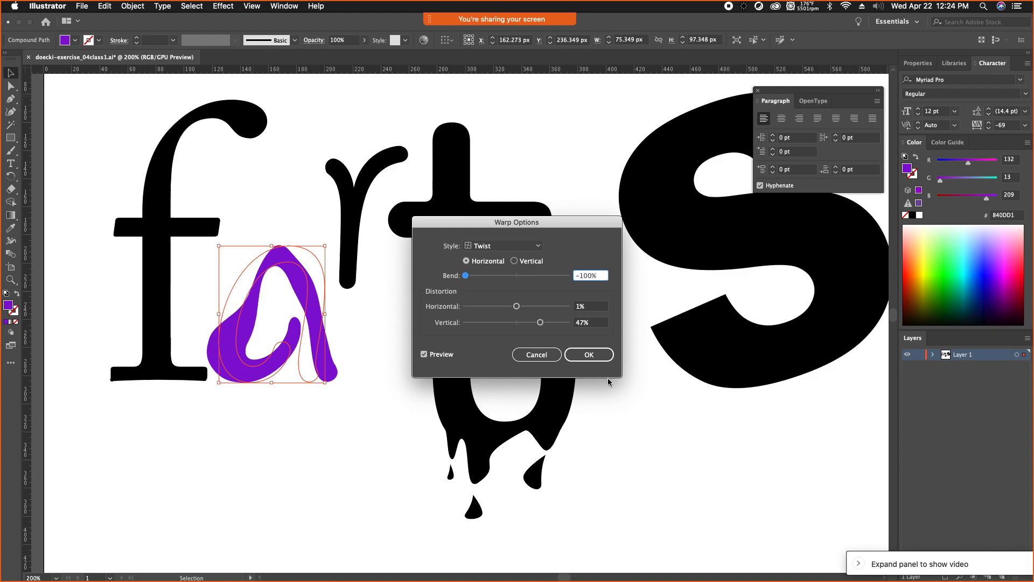
{"action": "left_click", "coordinate": [590, 357]}
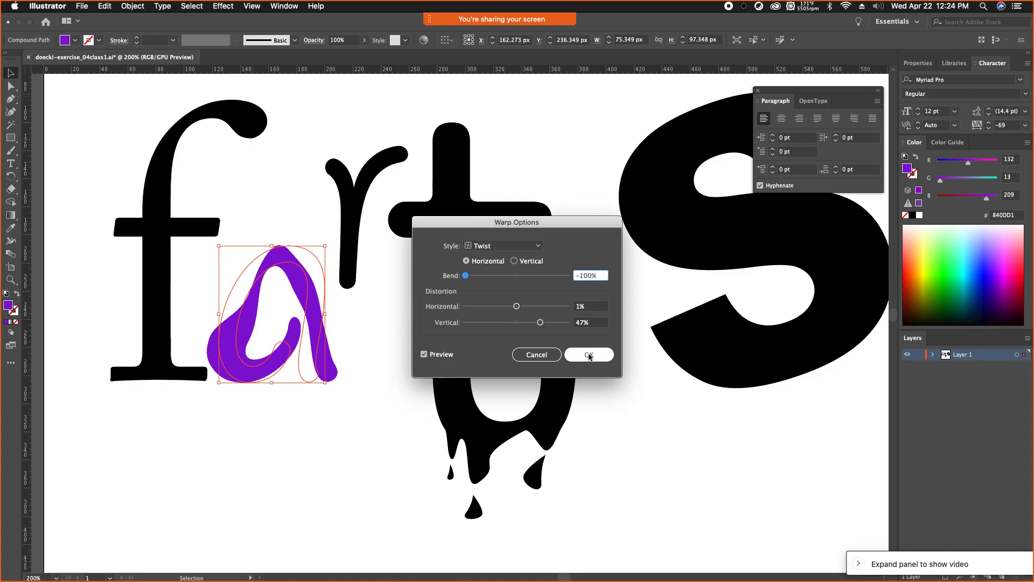
Step: Confirm the Twist warp on the purple "a" and deselect the letter
{"action": "left_click", "coordinate": [588, 356]}
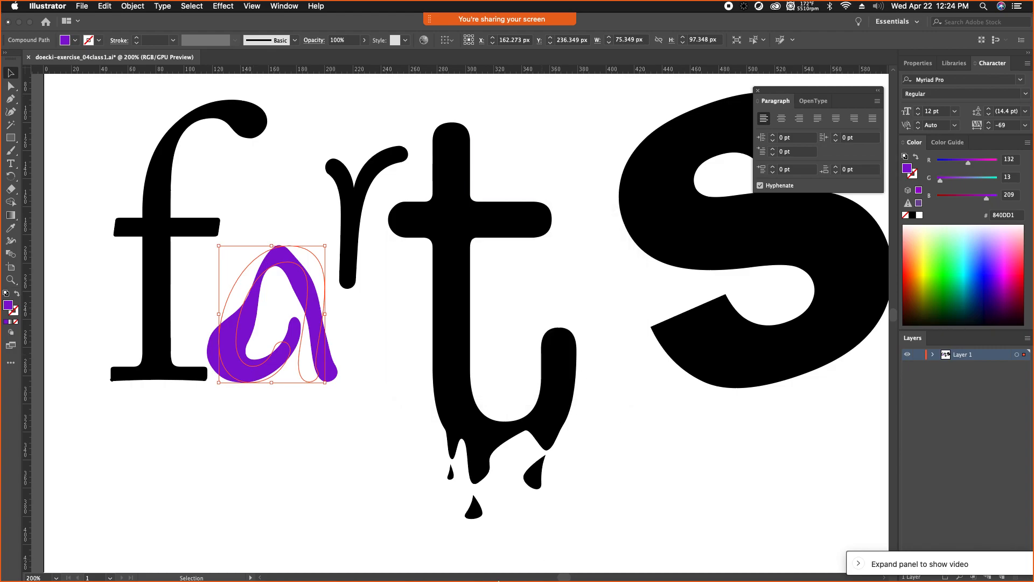
{"action": "left_click", "coordinate": [262, 438]}
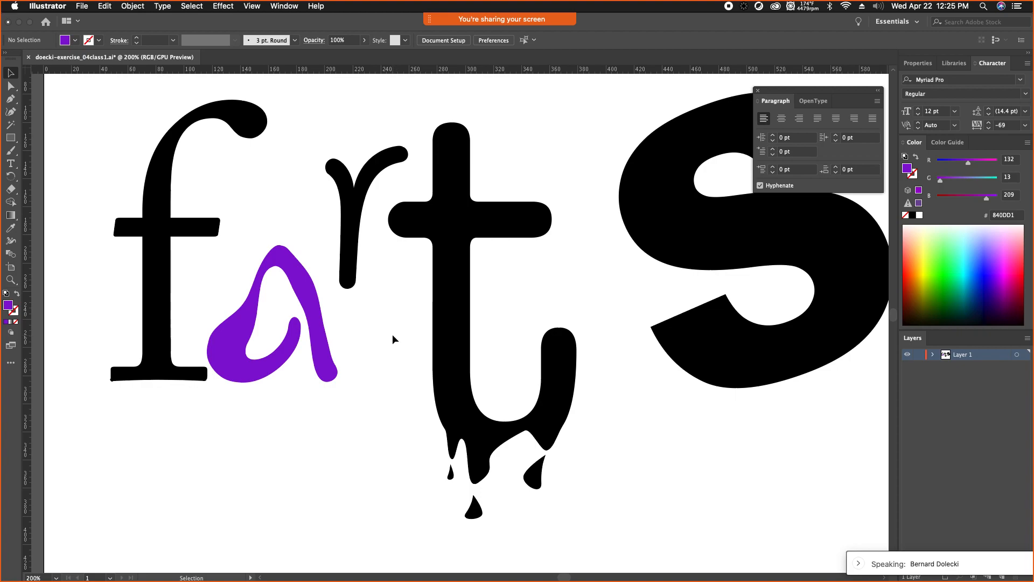
Step: Select the large black letter "s"
{"action": "scroll", "coordinate": [563, 453], "scroll_direction": "right", "scroll_amount": 1}
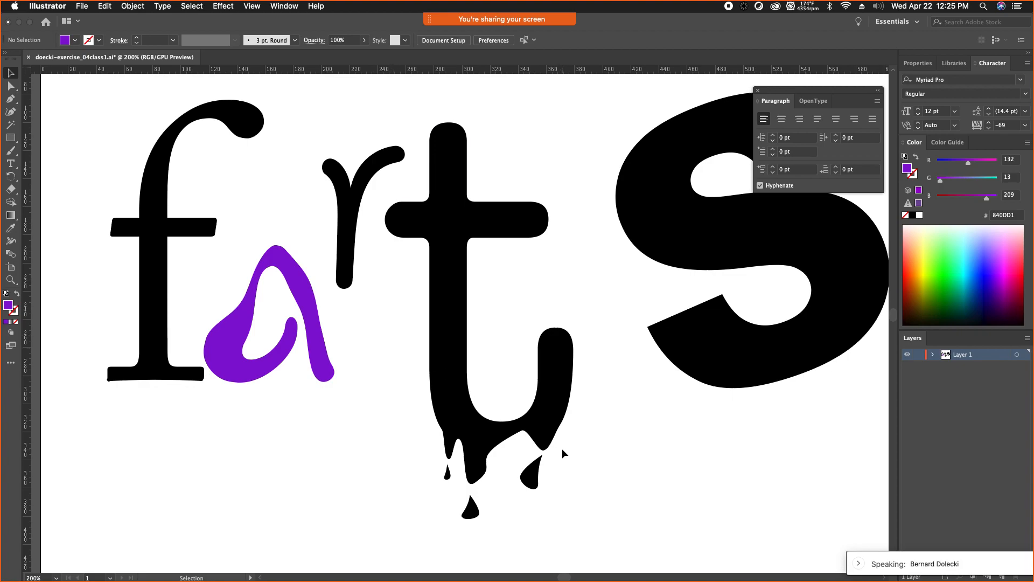
{"action": "scroll", "coordinate": [557, 448], "scroll_direction": "right", "scroll_amount": 3}
{"action": "left_click_drag", "start_coordinate": [679, 366], "coordinate": [653, 492]}
{"action": "scroll", "coordinate": [653, 492], "scroll_direction": "right", "scroll_amount": 1}
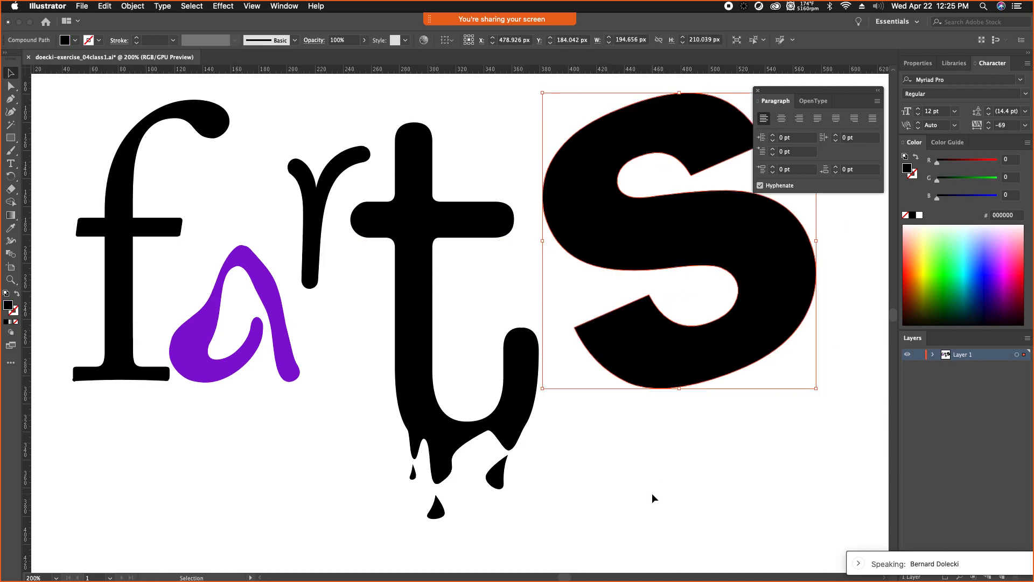
{"action": "scroll", "coordinate": [652, 492], "scroll_direction": "right", "scroll_amount": 5}
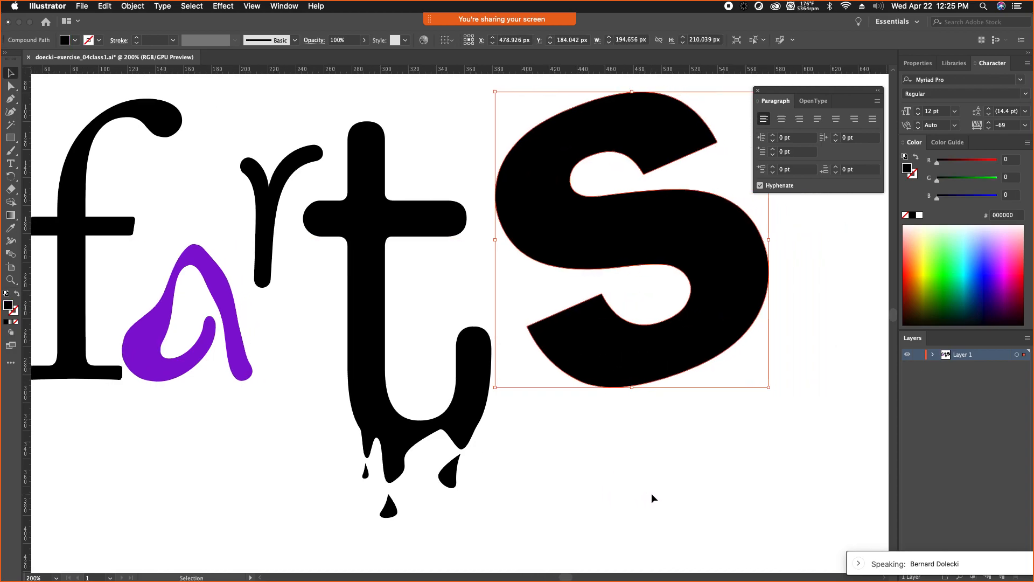
{"action": "scroll", "coordinate": [651, 497], "scroll_direction": "right", "scroll_amount": 5}
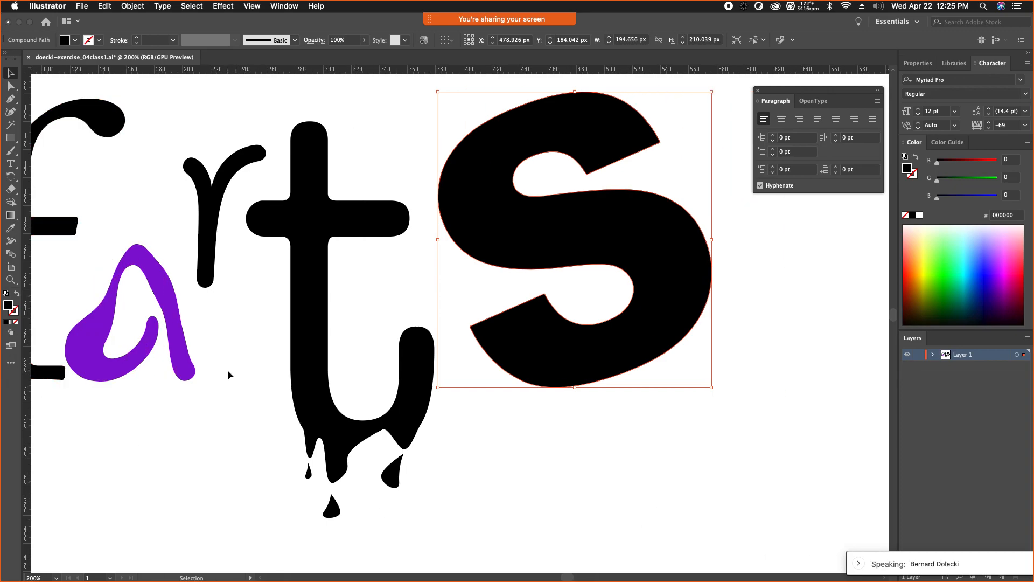
Step: Switch to Chrome to read the Envelope Mesh section of the exercise page, and return to Illustrator
{"action": "key", "text": "ctrl+Up"}
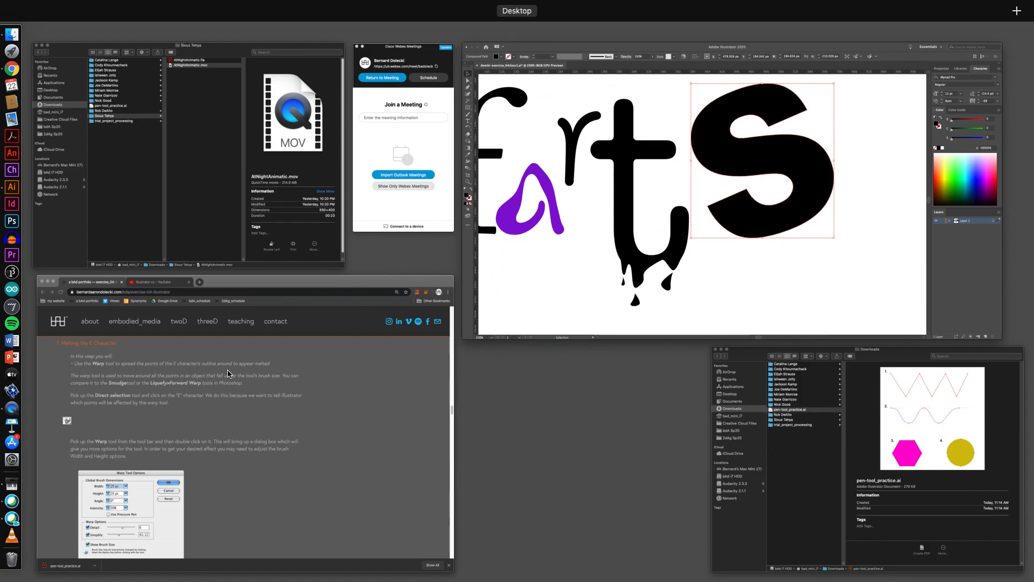
{"action": "left_click", "coordinate": [198, 443]}
{"action": "scroll", "coordinate": [203, 440], "scroll_direction": "down", "scroll_amount": 10}
{"action": "scroll", "coordinate": [202, 440], "scroll_direction": "down", "scroll_amount": 5}
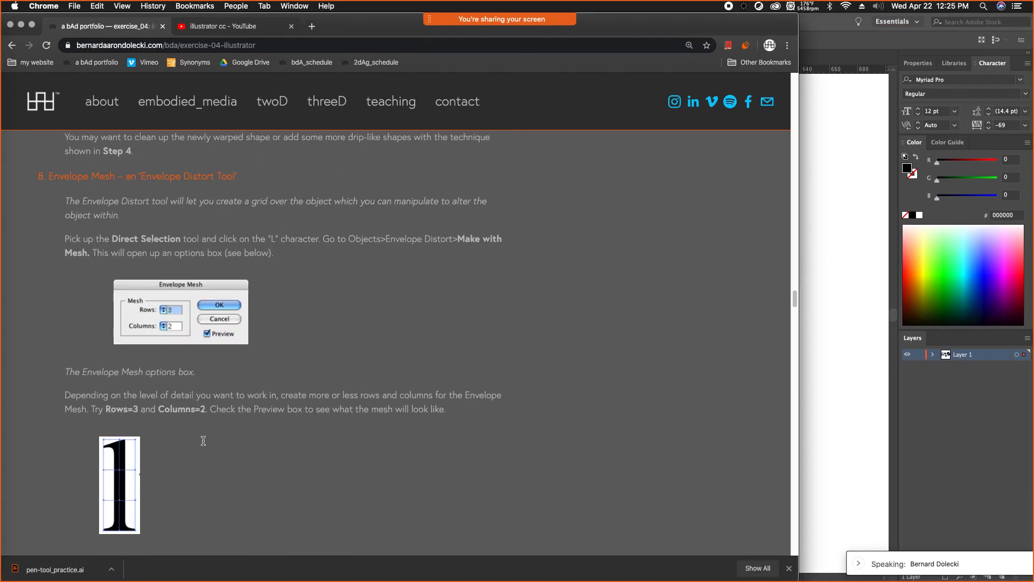
{"action": "left_click", "coordinate": [851, 382]}
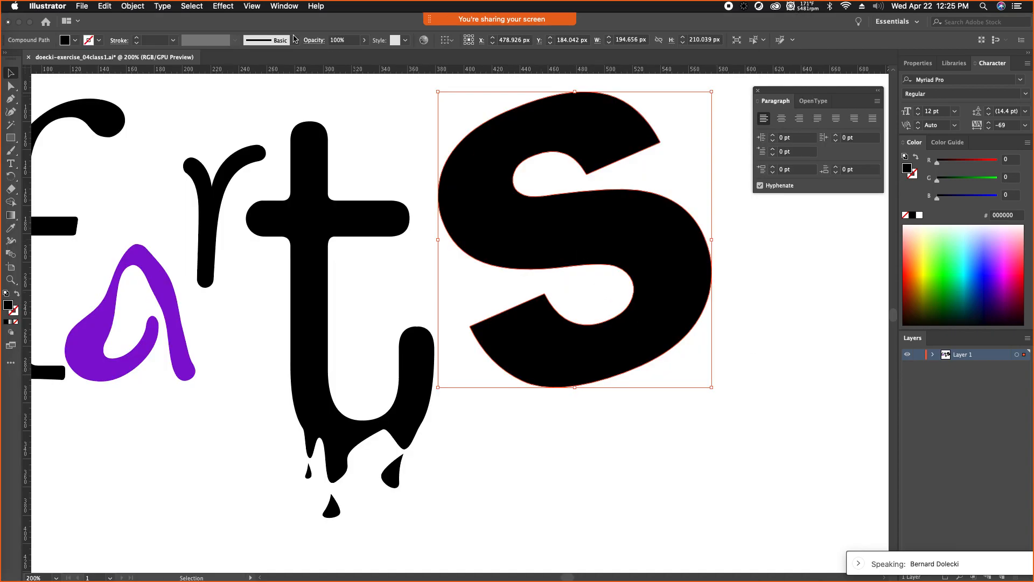
Step: Look up where the Envelope Distort commands are located by searching the help for "env"
{"action": "left_click", "coordinate": [131, 6]}
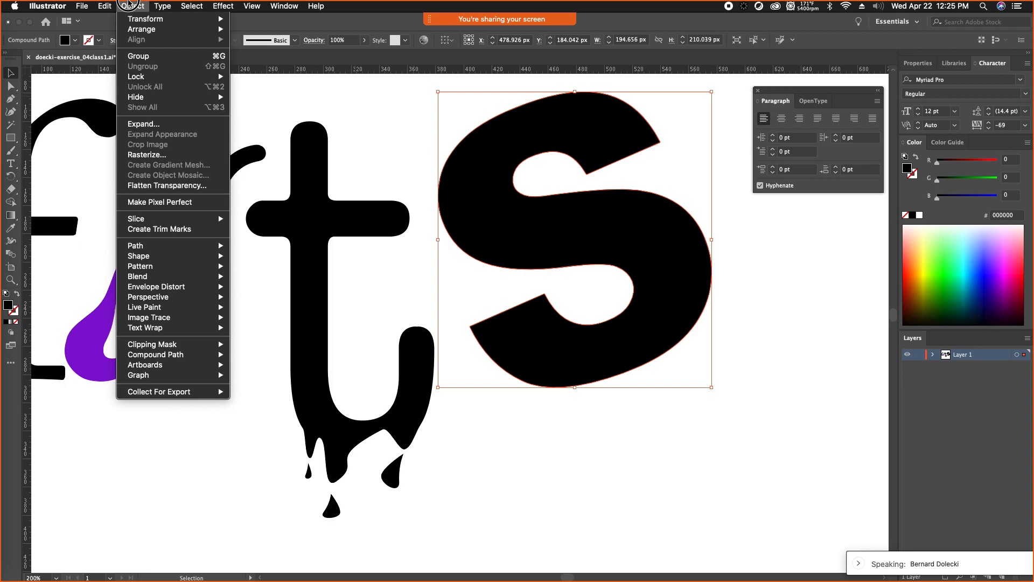
{"action": "left_click", "coordinate": [131, 6]}
{"action": "left_click", "coordinate": [316, 5]}
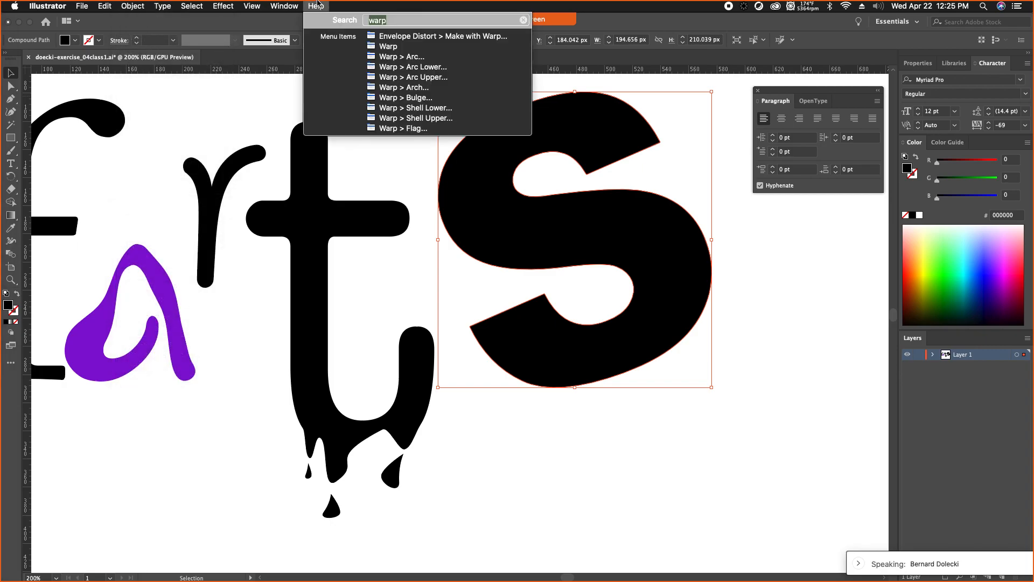
{"action": "type", "text": "env"}
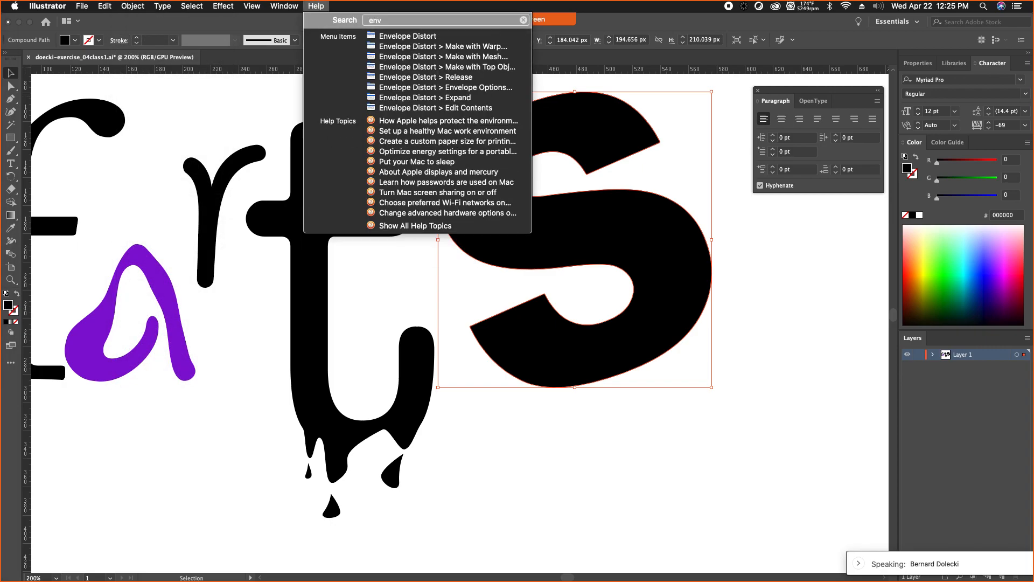
{"action": "mouse_move", "coordinate": [388, 36]}
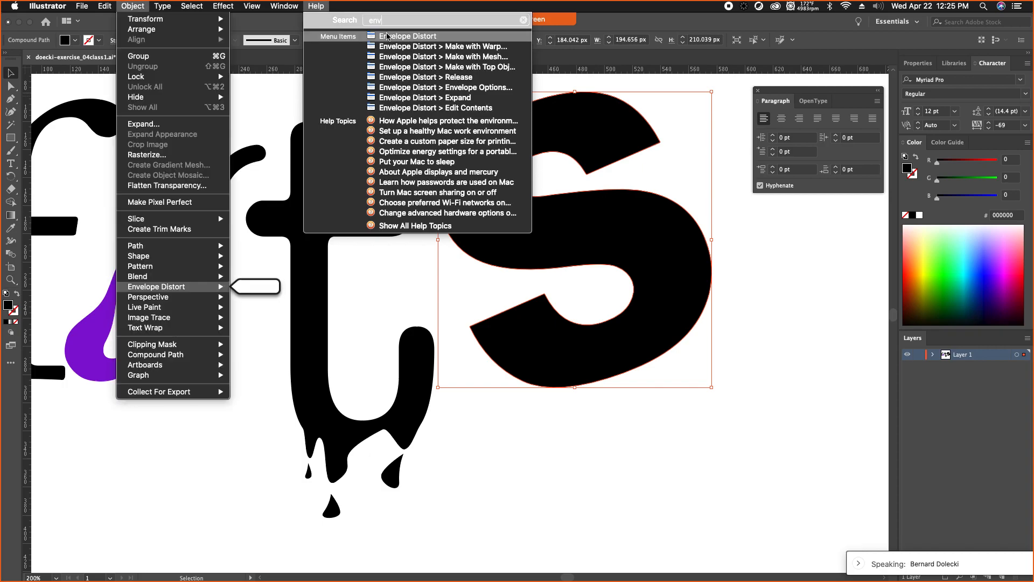
{"action": "left_click", "coordinate": [716, 349]}
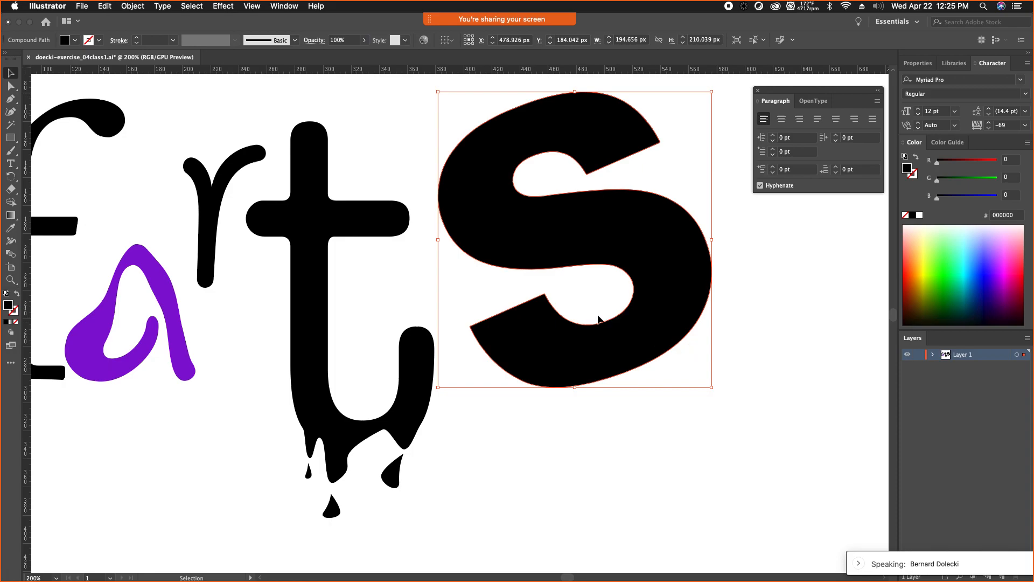
Step: Fill the large "s" with dark green, RGB 27, 119, 50, using the Color Picker
{"action": "double_click", "coordinate": [9, 305]}
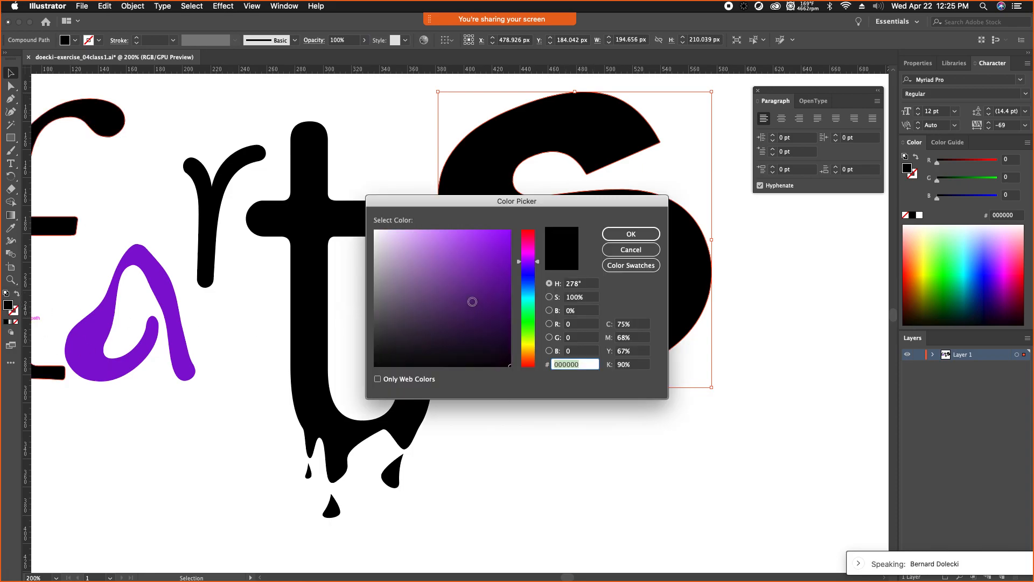
{"action": "left_click", "coordinate": [527, 316]}
{"action": "left_click", "coordinate": [481, 299]}
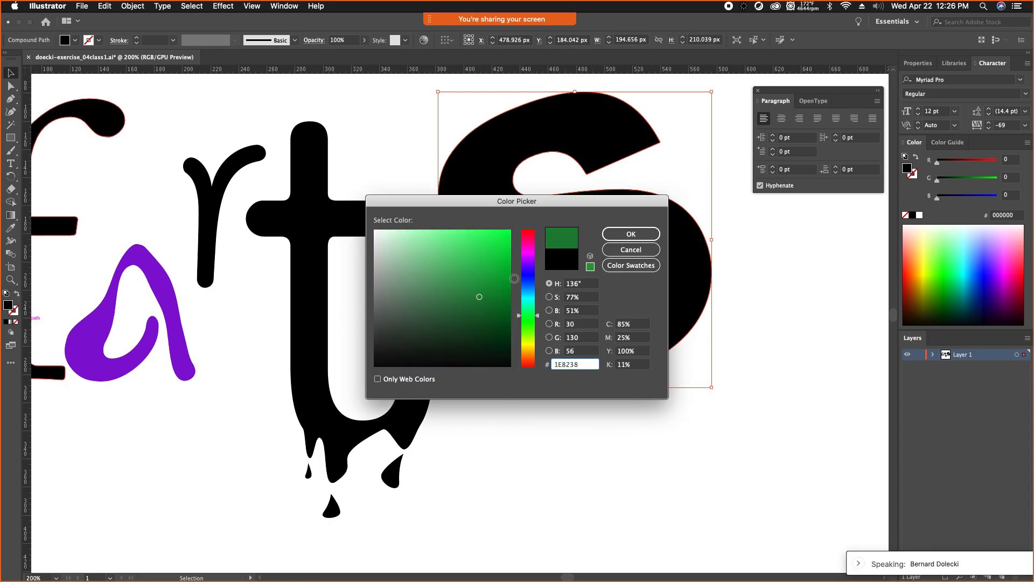
{"action": "left_click", "coordinate": [628, 234]}
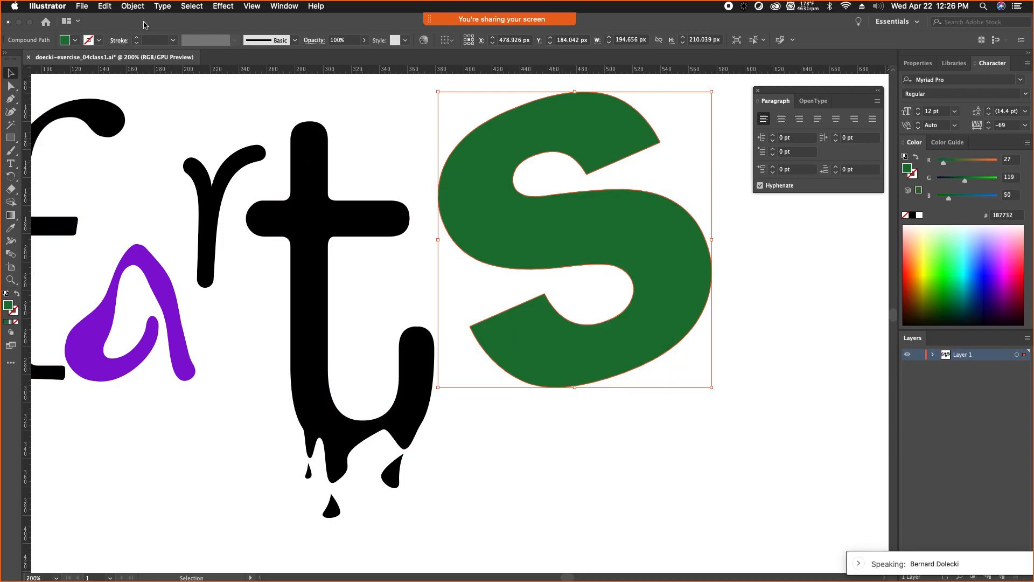
Step: Apply an Envelope Distort mesh with 2 rows and 2 columns to the green "s"
{"action": "left_click", "coordinate": [133, 6]}
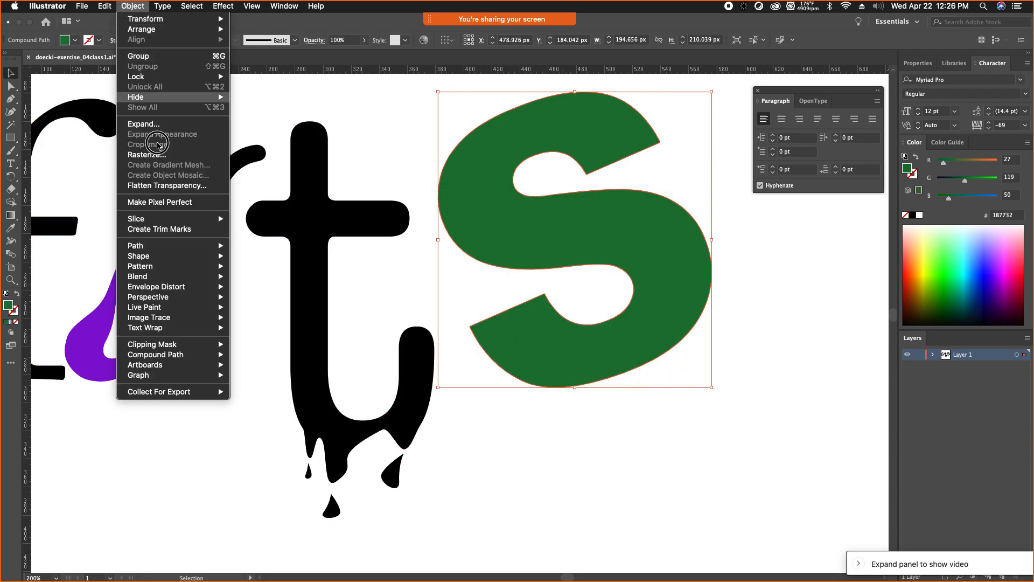
{"action": "mouse_move", "coordinate": [179, 286]}
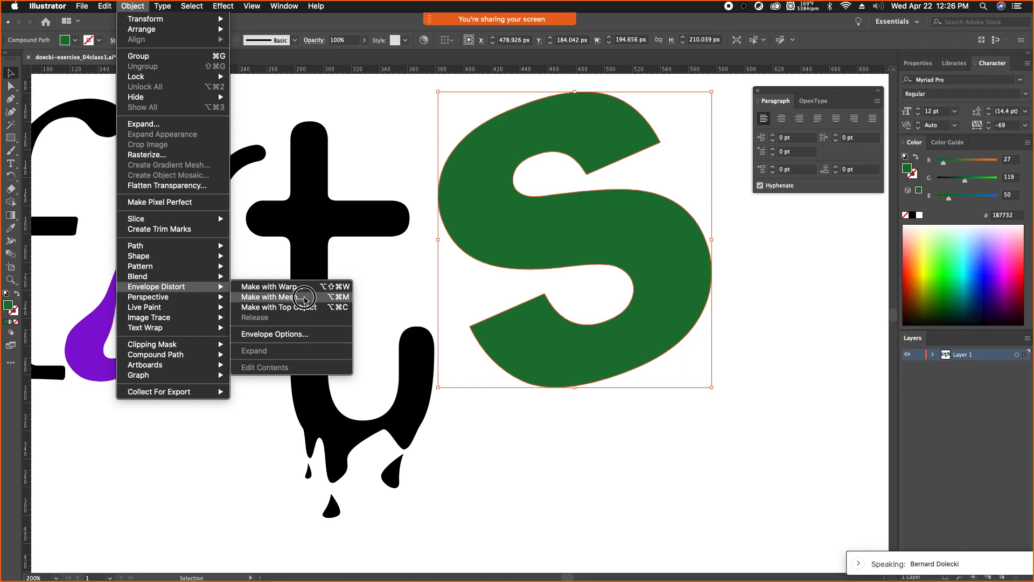
{"action": "left_click", "coordinate": [304, 298]}
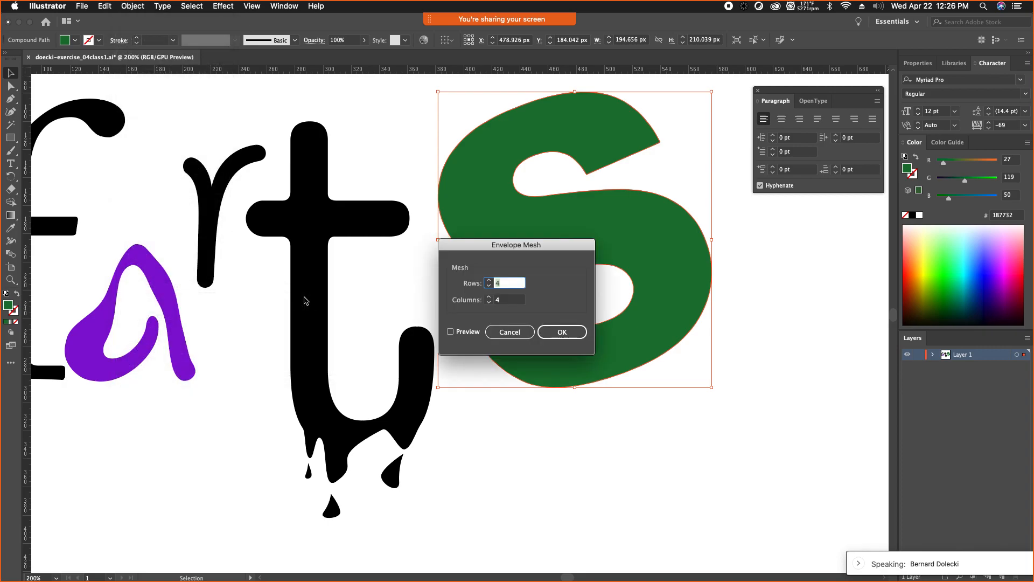
{"action": "left_click", "coordinate": [491, 287]}
{"action": "left_click", "coordinate": [491, 287]}
{"action": "left_click", "coordinate": [491, 303]}
{"action": "left_click", "coordinate": [491, 303]}
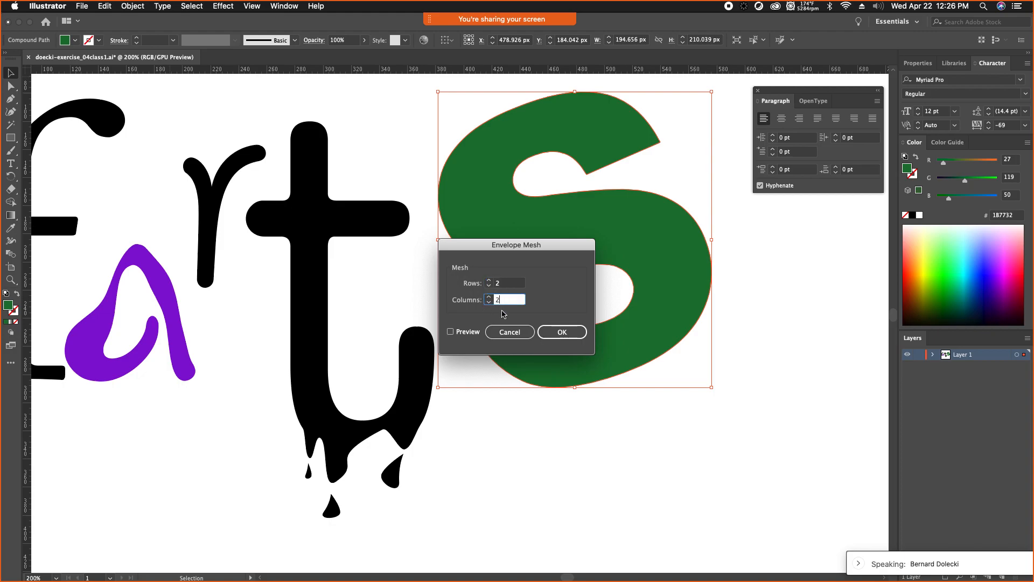
{"action": "left_click", "coordinate": [547, 337]}
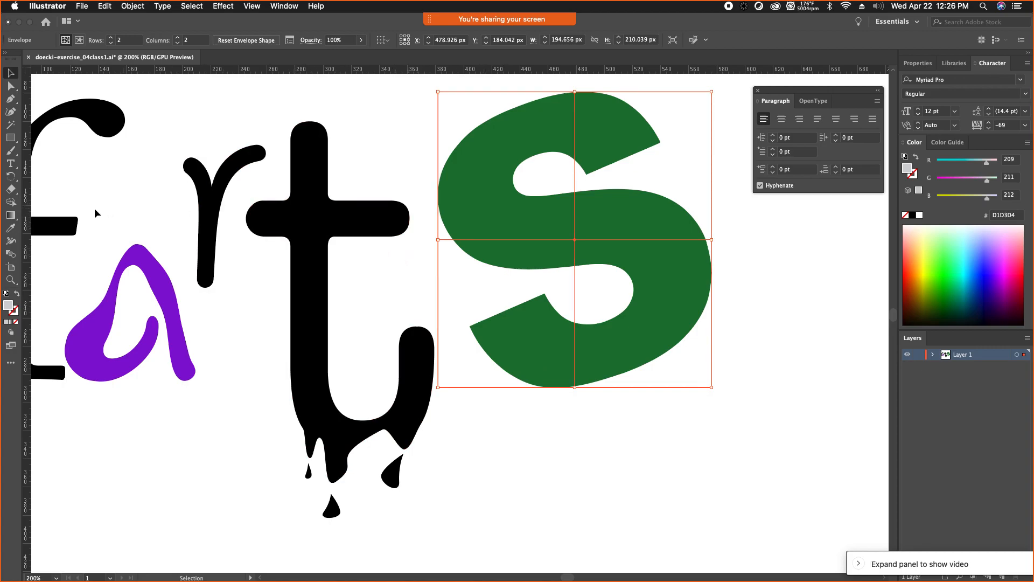
Step: Select the centre mesh point of the green "s" with the Direct Selection tool
{"action": "left_click", "coordinate": [11, 88]}
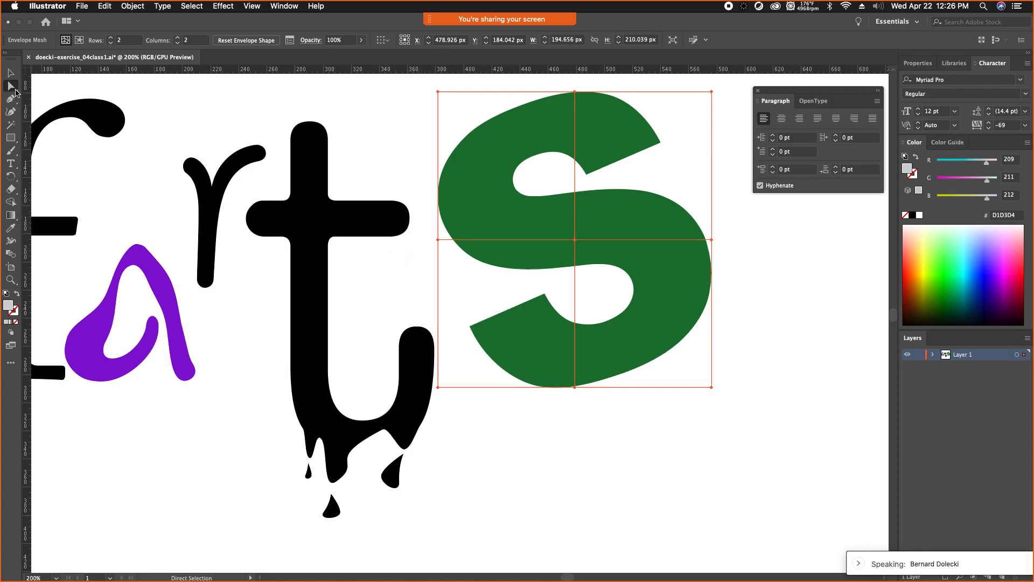
{"action": "left_click", "coordinate": [576, 240]}
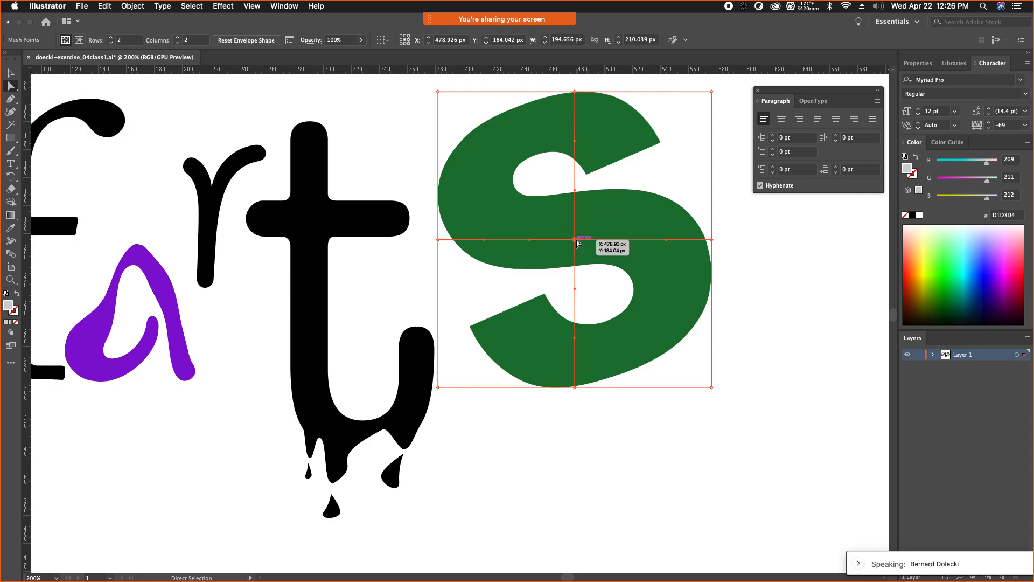
{"action": "left_click", "coordinate": [775, 388]}
{"action": "left_click", "coordinate": [653, 312]}
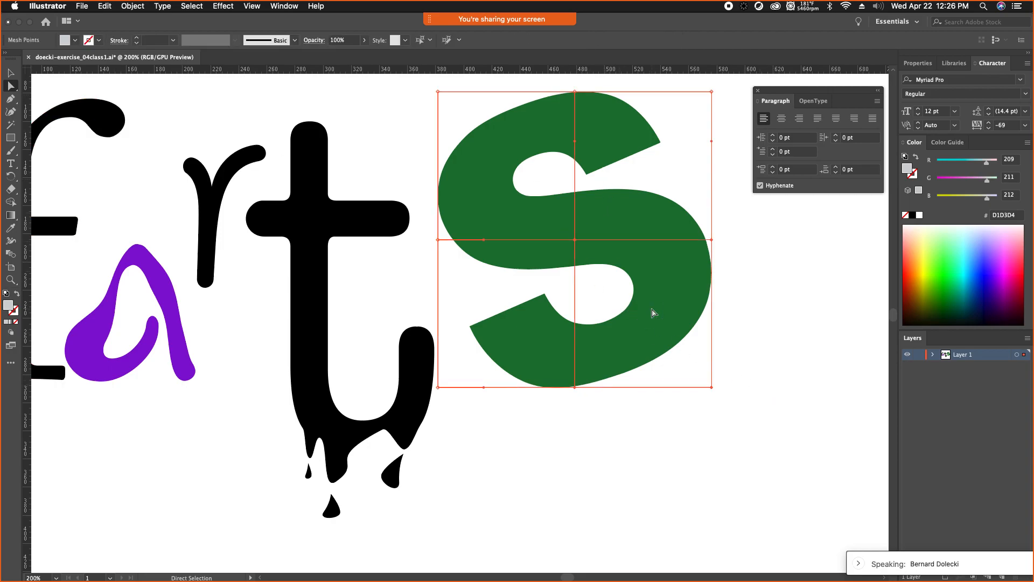
{"action": "left_click", "coordinate": [575, 240]}
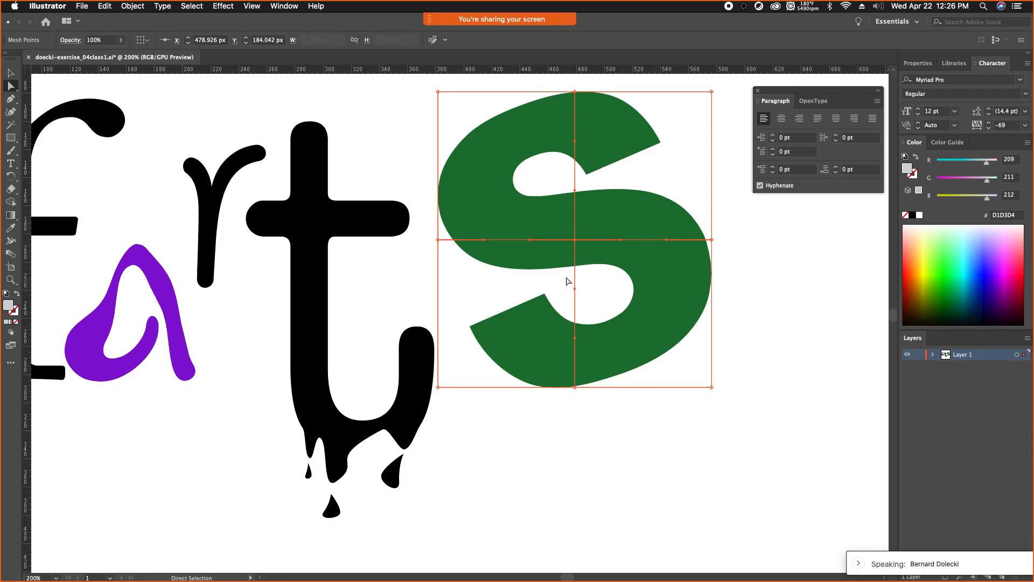
{"action": "left_click", "coordinate": [573, 437]}
{"action": "left_click", "coordinate": [641, 346]}
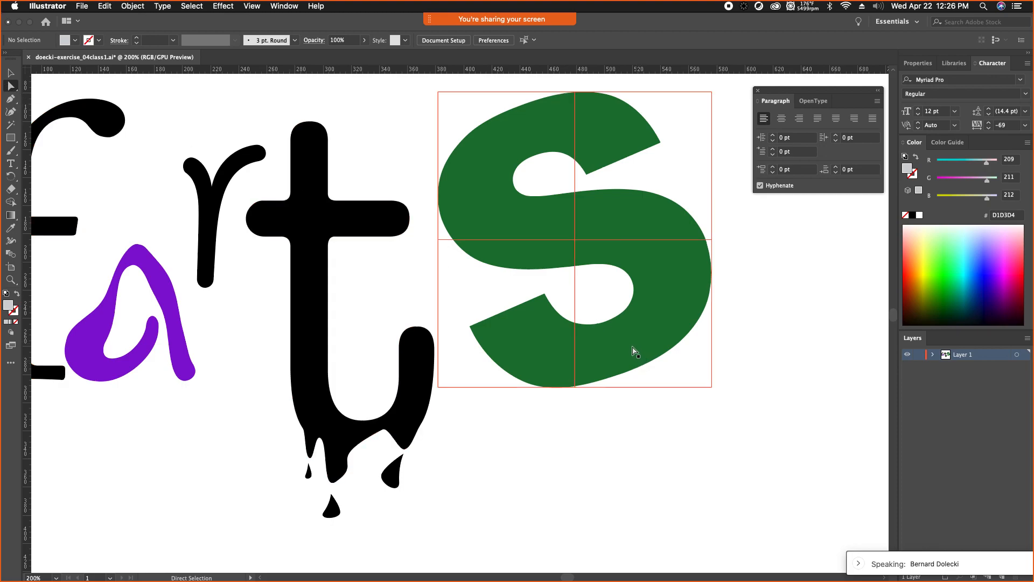
{"action": "left_click", "coordinate": [576, 240]}
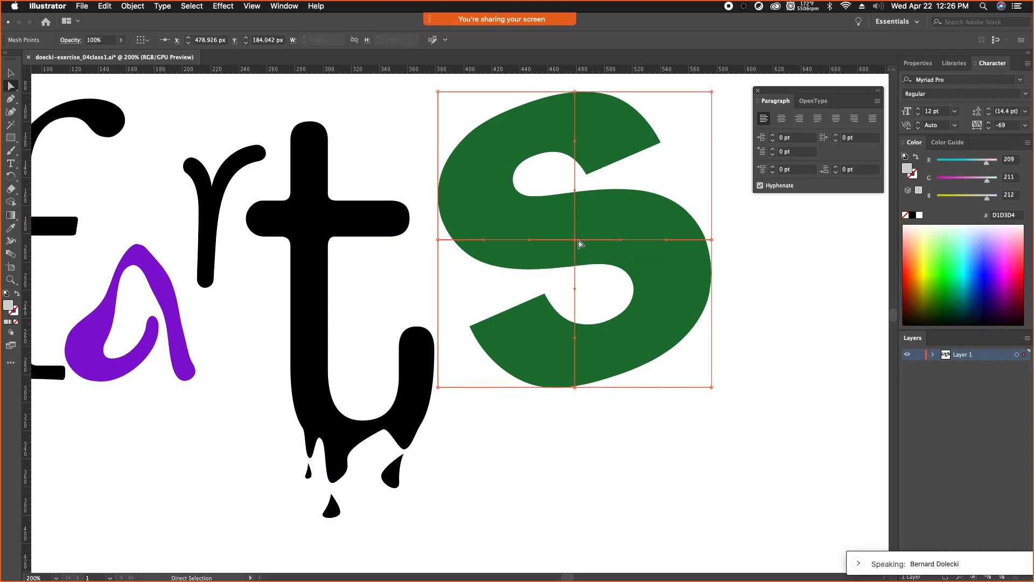
Step: Reverse the centre mesh point's horizontal and vertical direction handles to swirl the middle of the "s", keeping the horizontal handles level
{"action": "left_click_drag", "start_coordinate": [530, 241], "coordinate": [645, 247]}
{"action": "left_click_drag", "start_coordinate": [549, 278], "coordinate": [575, 298]}
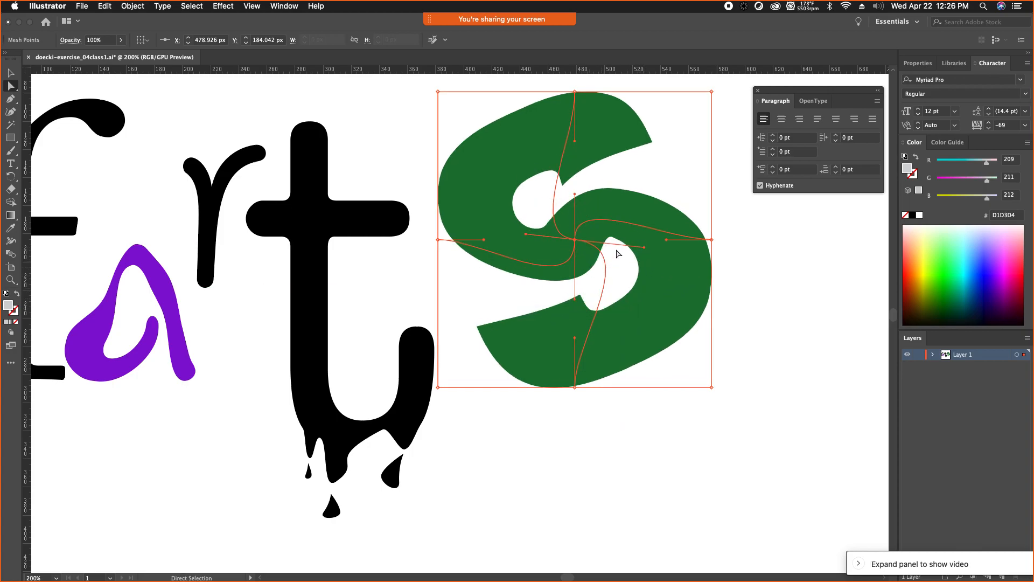
{"action": "left_click_drag", "start_coordinate": [644, 248], "coordinate": [649, 240]}
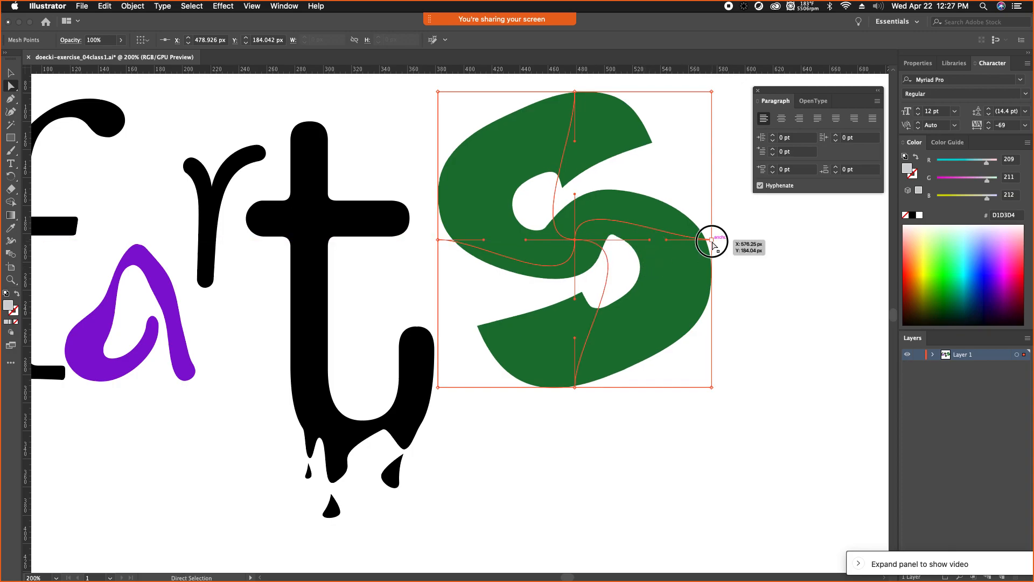
Step: Pull the green s's right middle mesh point outward about 70 px and adjust its handles to form a sharp tip
{"action": "left_click_drag", "start_coordinate": [713, 240], "coordinate": [811, 234]}
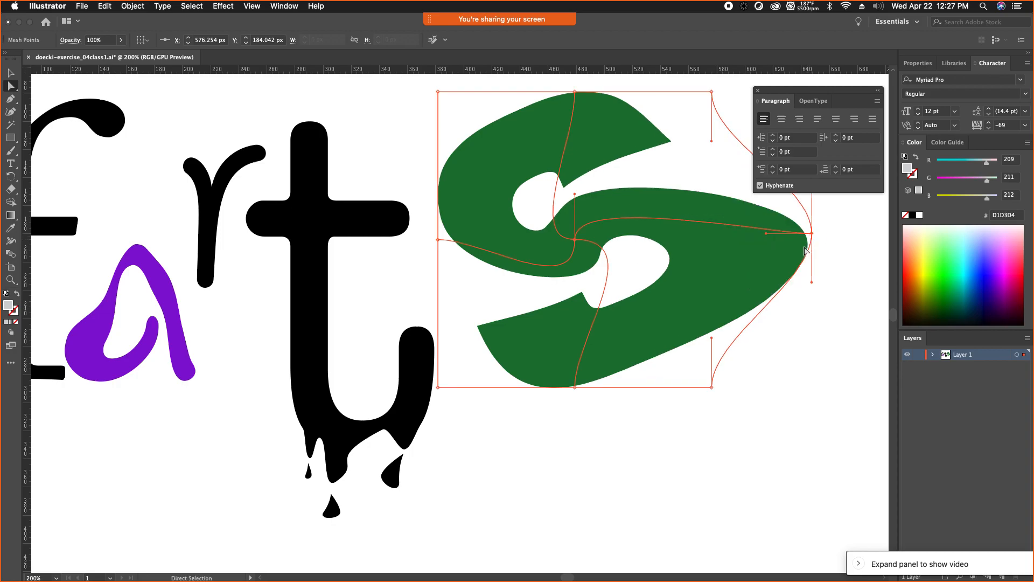
{"action": "left_click_drag", "start_coordinate": [812, 282], "coordinate": [726, 245]}
{"action": "left_click_drag", "start_coordinate": [712, 338], "coordinate": [594, 326]}
{"action": "left_click", "coordinate": [674, 462]}
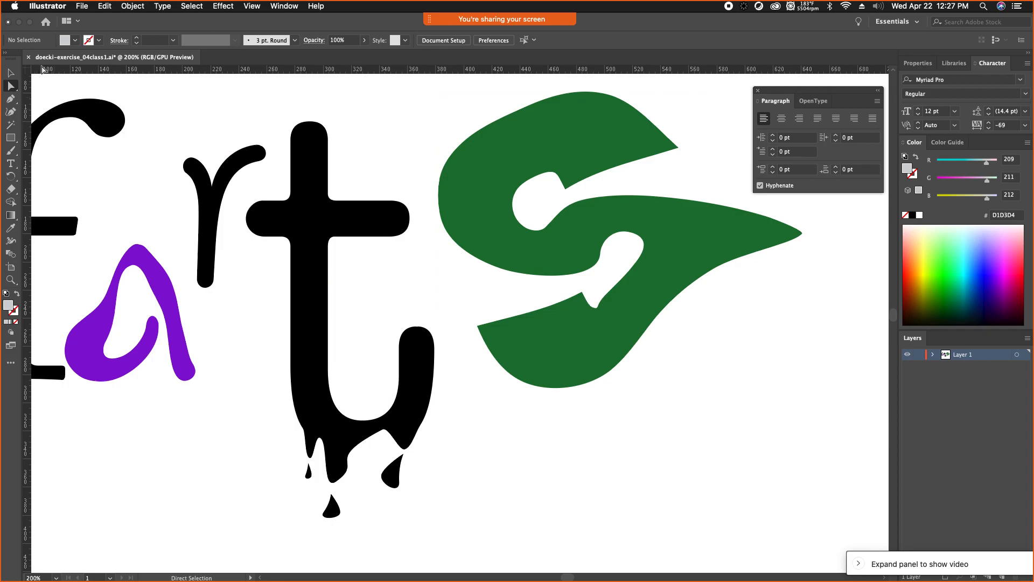
Step: Fill the letter f with teal 2B8E85
{"action": "left_click", "coordinate": [12, 73]}
{"action": "scroll", "coordinate": [262, 170], "scroll_direction": "left", "scroll_amount": 5}
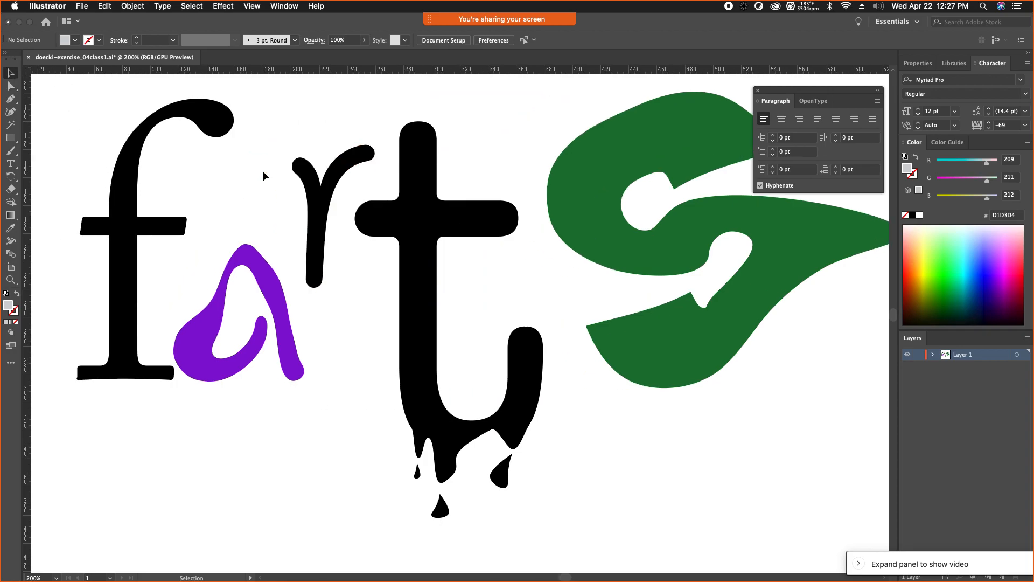
{"action": "left_click", "coordinate": [183, 224]}
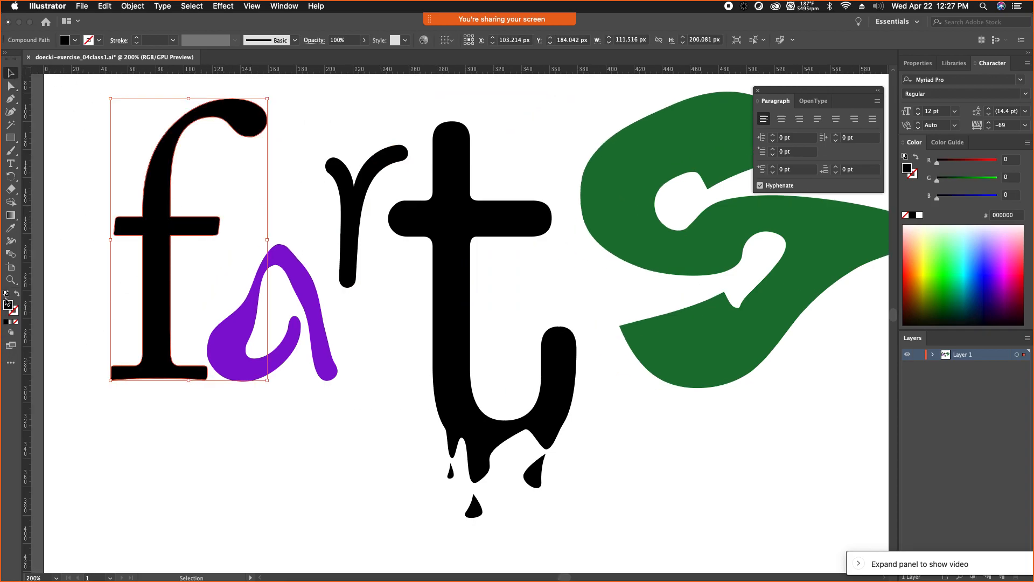
{"action": "left_click", "coordinate": [469, 290]}
{"action": "left_click", "coordinate": [529, 301]}
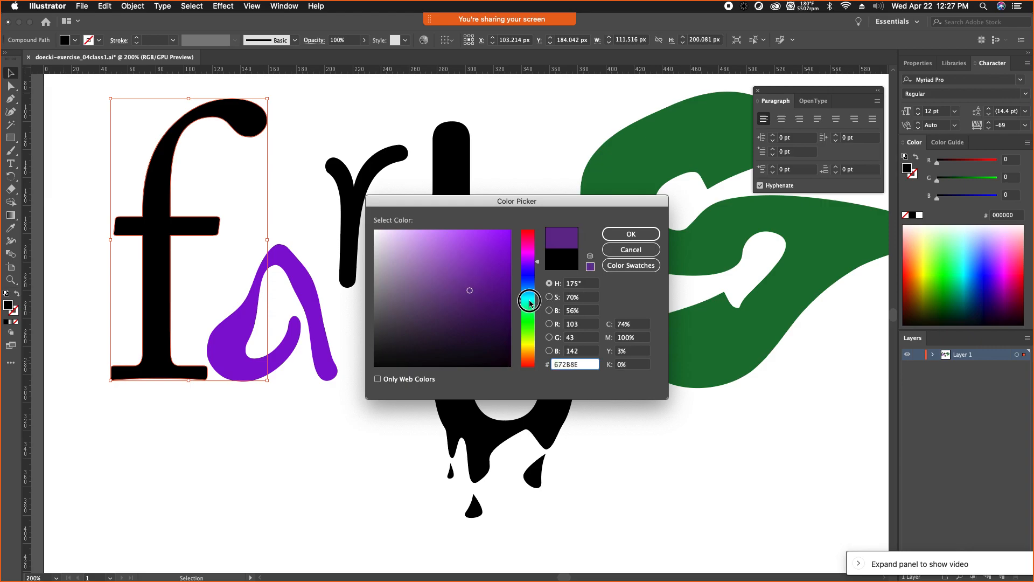
{"action": "left_click", "coordinate": [631, 234]}
{"action": "left_click", "coordinate": [222, 6]}
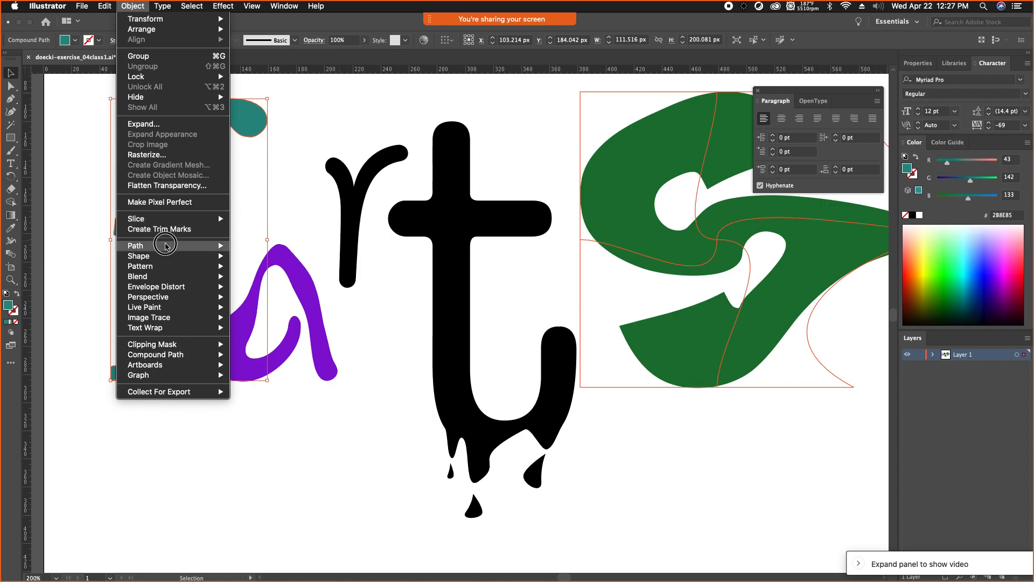
{"action": "mouse_move", "coordinate": [166, 287]}
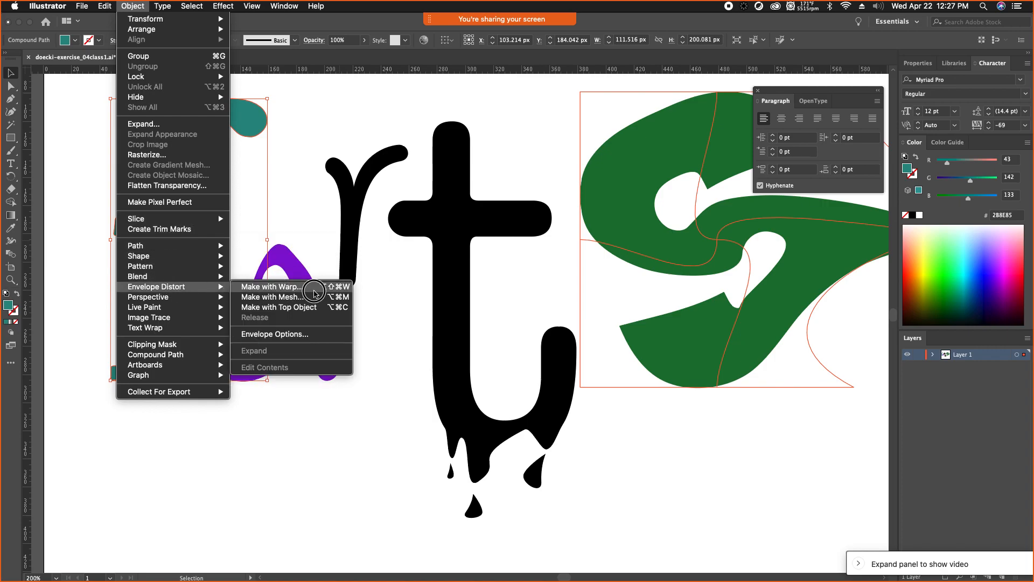
{"action": "left_click", "coordinate": [272, 286]}
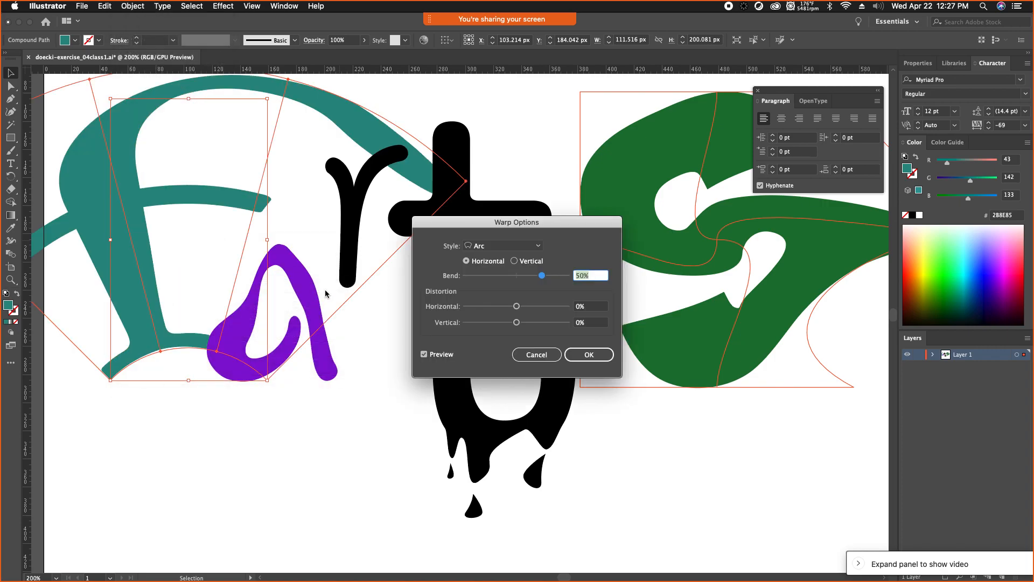
{"action": "left_click", "coordinate": [537, 355]}
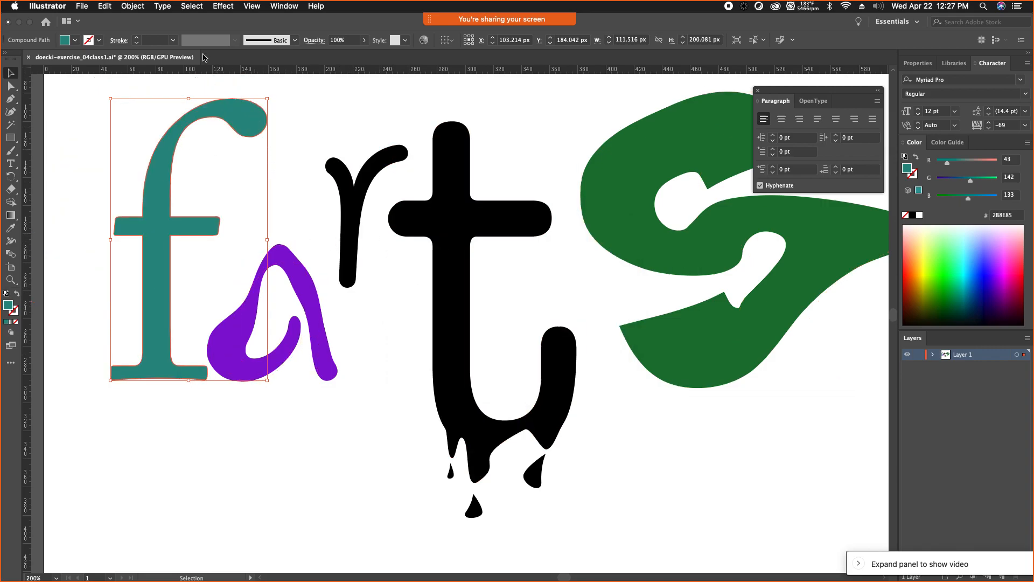
{"action": "left_click", "coordinate": [141, 5]}
{"action": "left_click", "coordinate": [137, 6]}
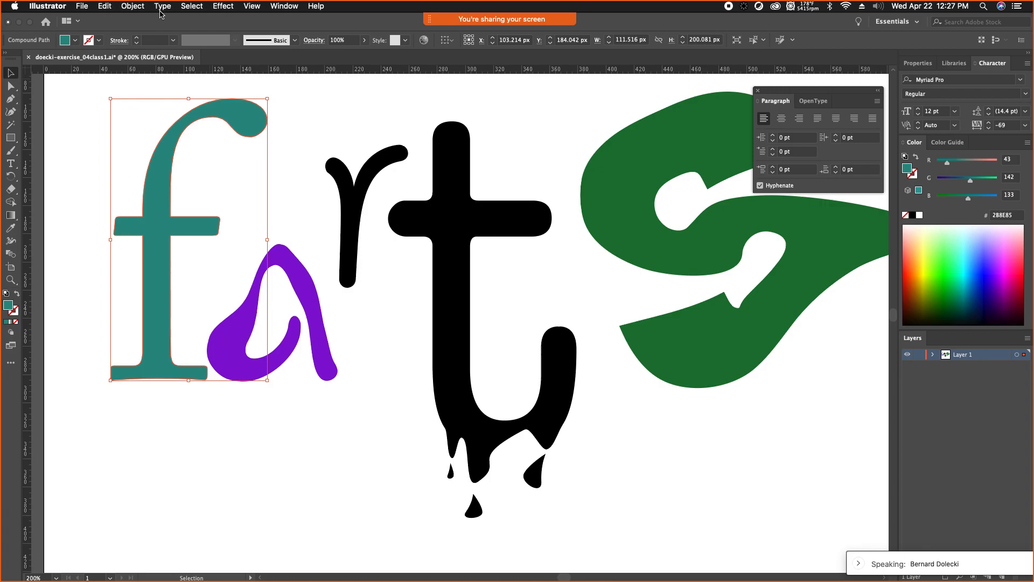
Step: Switch to the exercise page in Chrome, read the instructions on envelope expansion, the Knife tool and the ellipse puddle, and return to Illustrator
{"action": "key", "text": "ctrl+Up"}
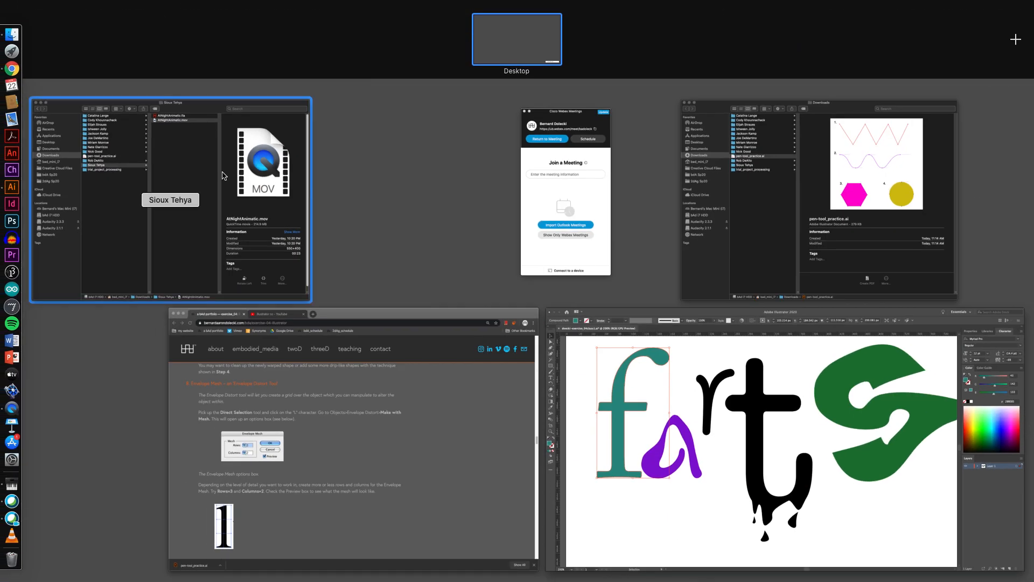
{"action": "left_click", "coordinate": [301, 493]}
{"action": "scroll", "coordinate": [307, 478], "scroll_direction": "down", "scroll_amount": 10}
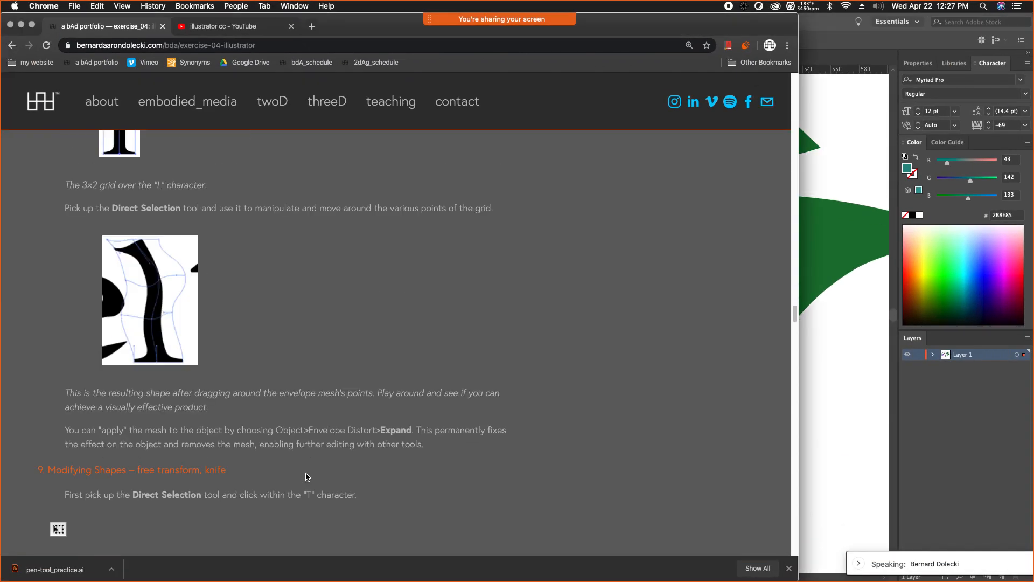
{"action": "scroll", "coordinate": [307, 476], "scroll_direction": "down", "scroll_amount": 8}
{"action": "scroll", "coordinate": [306, 473], "scroll_direction": "down", "scroll_amount": 5}
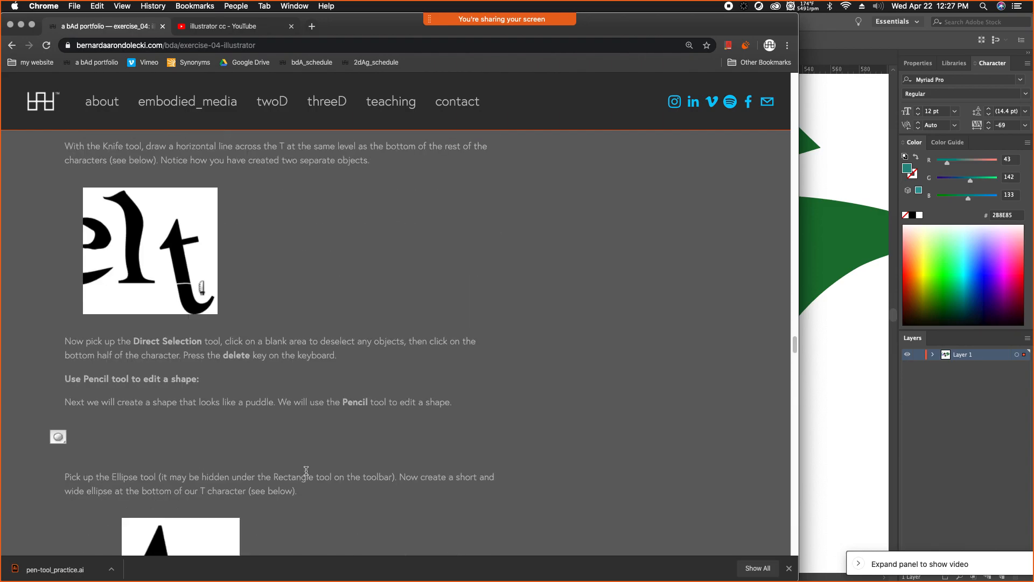
{"action": "scroll", "coordinate": [305, 471], "scroll_direction": "down", "scroll_amount": 10}
{"action": "left_click", "coordinate": [853, 446]}
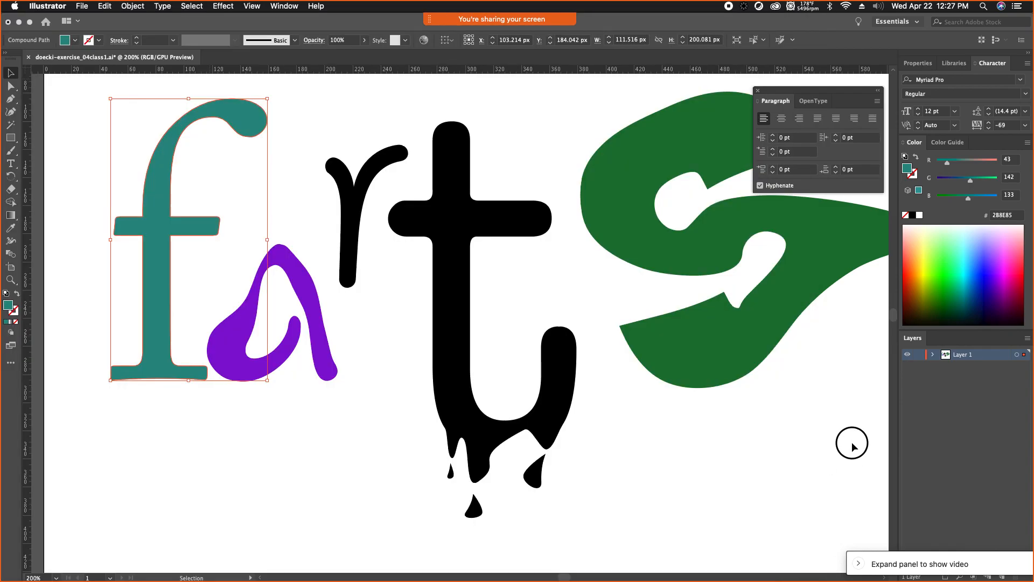
Step: Expand the green s's envelope mesh into editable paths with Object and Fill enabled, and keep the s selected
{"action": "scroll", "coordinate": [650, 419], "scroll_direction": "right", "scroll_amount": 3}
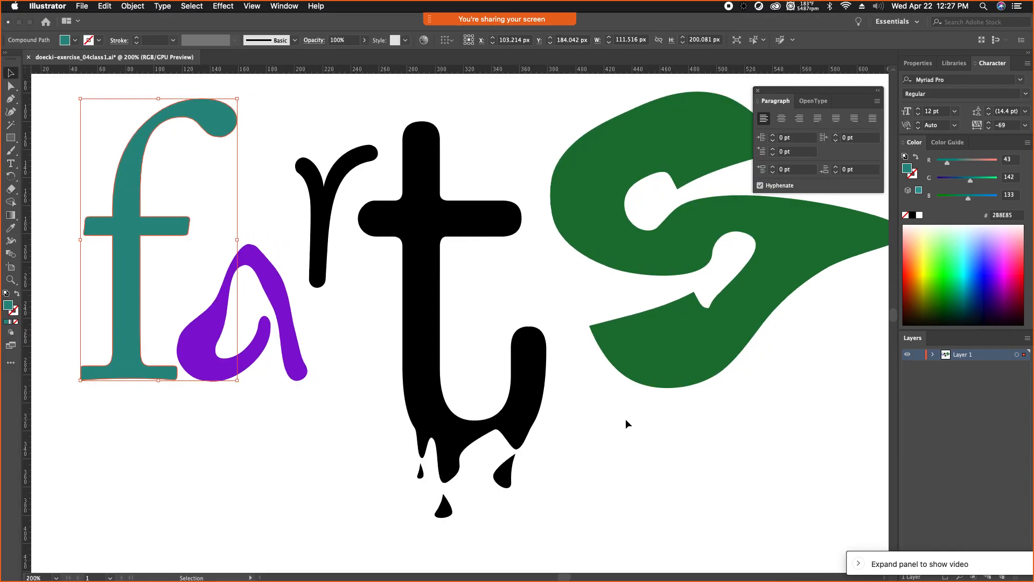
{"action": "scroll", "coordinate": [628, 418], "scroll_direction": "right", "scroll_amount": 10}
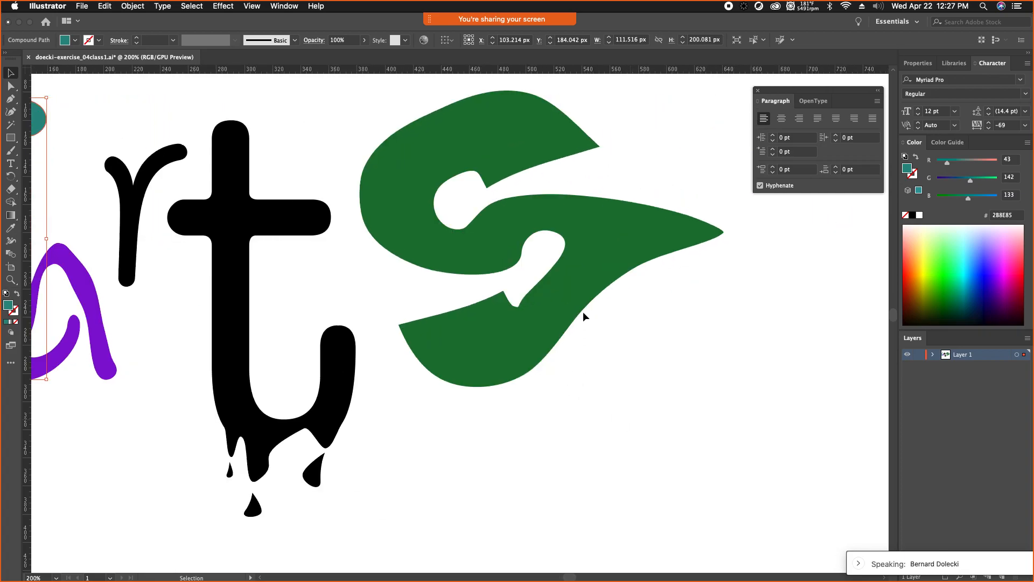
{"action": "scroll", "coordinate": [583, 312], "scroll_direction": "right", "scroll_amount": 2}
{"action": "left_click", "coordinate": [512, 303]}
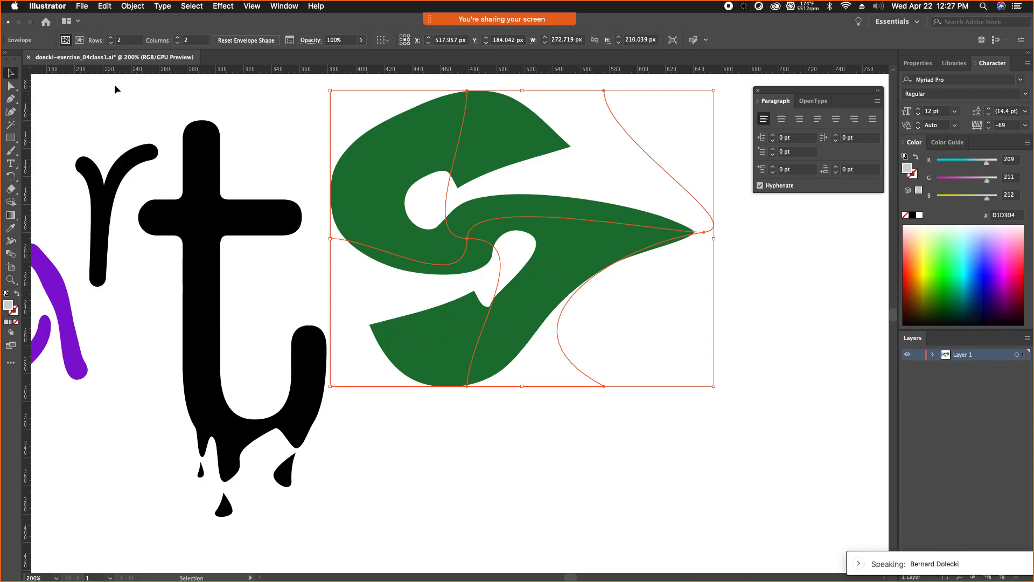
{"action": "left_click", "coordinate": [132, 6]}
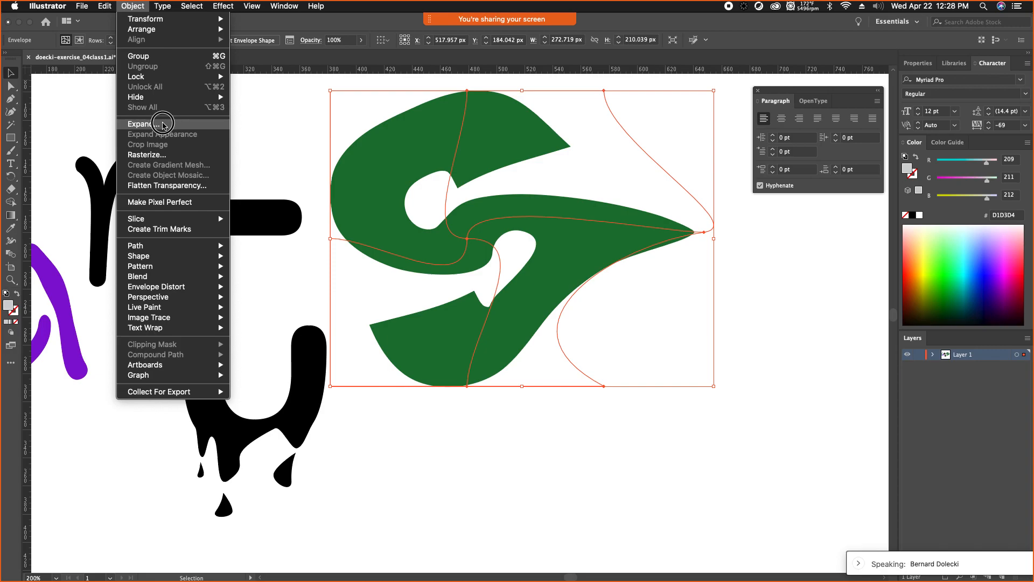
{"action": "left_click", "coordinate": [163, 125]}
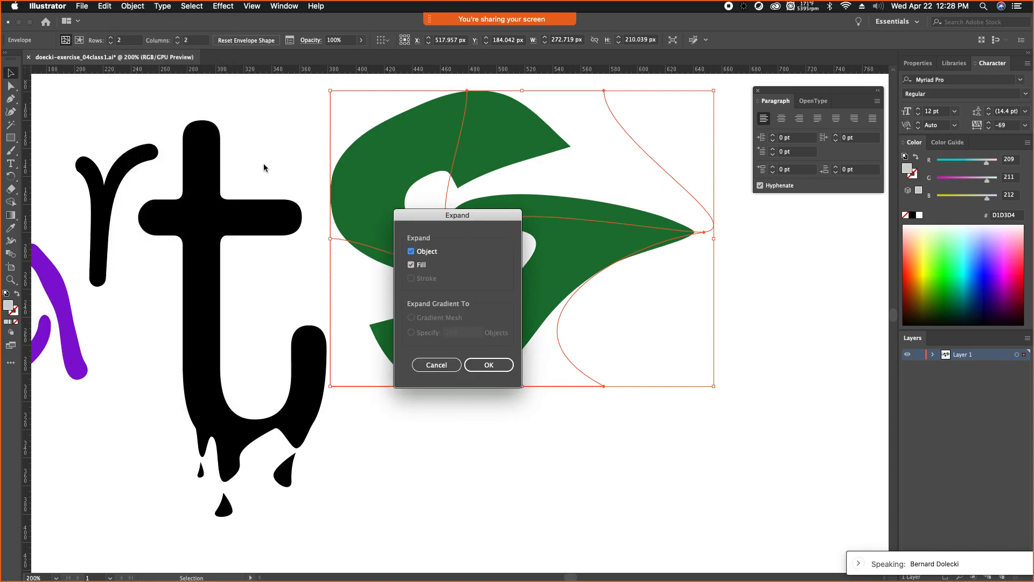
{"action": "left_click", "coordinate": [489, 366]}
{"action": "left_click", "coordinate": [530, 402]}
{"action": "left_click", "coordinate": [486, 339]}
{"action": "key", "text": "a"}
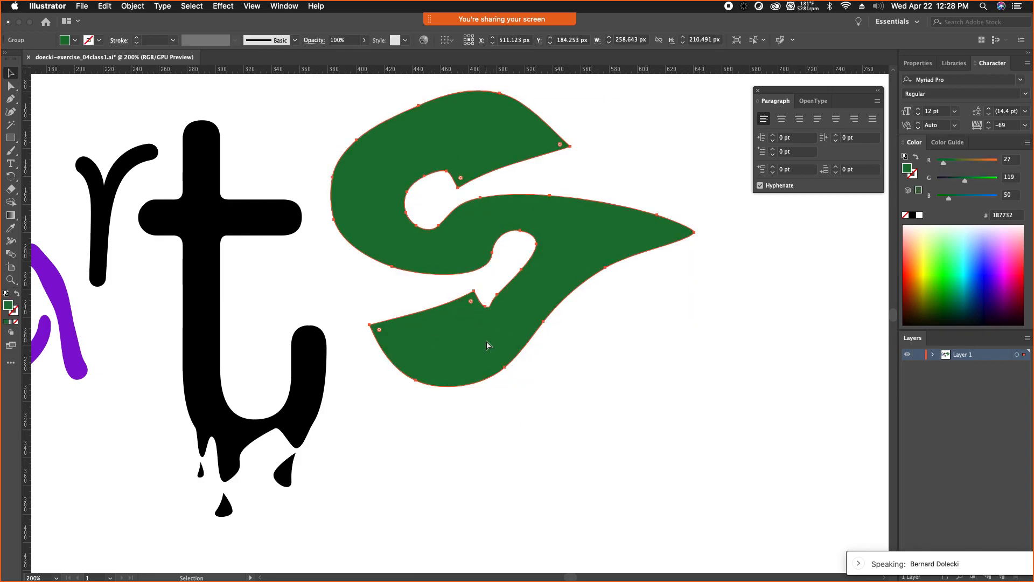
{"action": "key", "text": "v"}
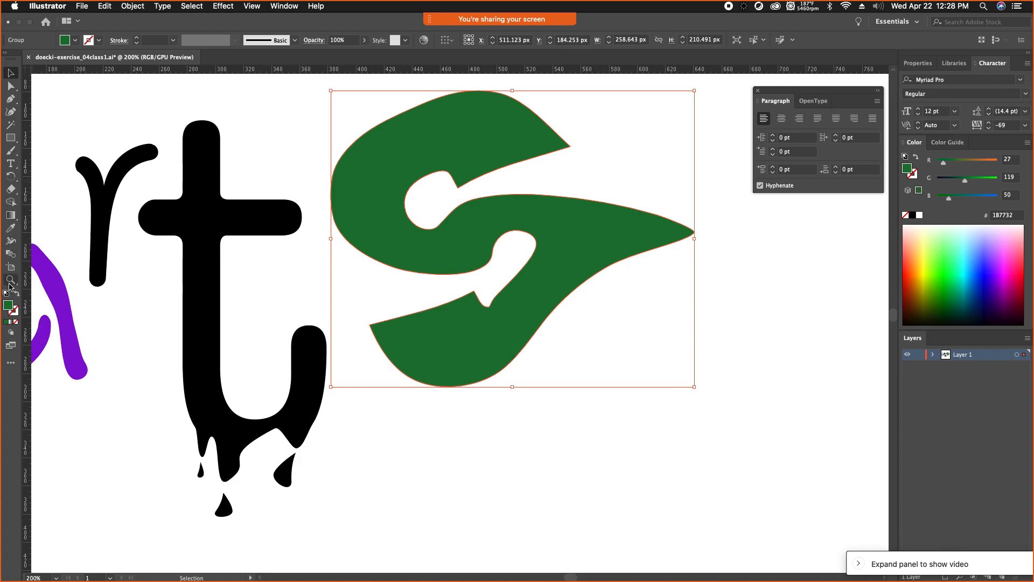
Step: Add the Knife to the toolbar in the Eraser tool group and activate it
{"action": "left_click", "coordinate": [11, 230]}
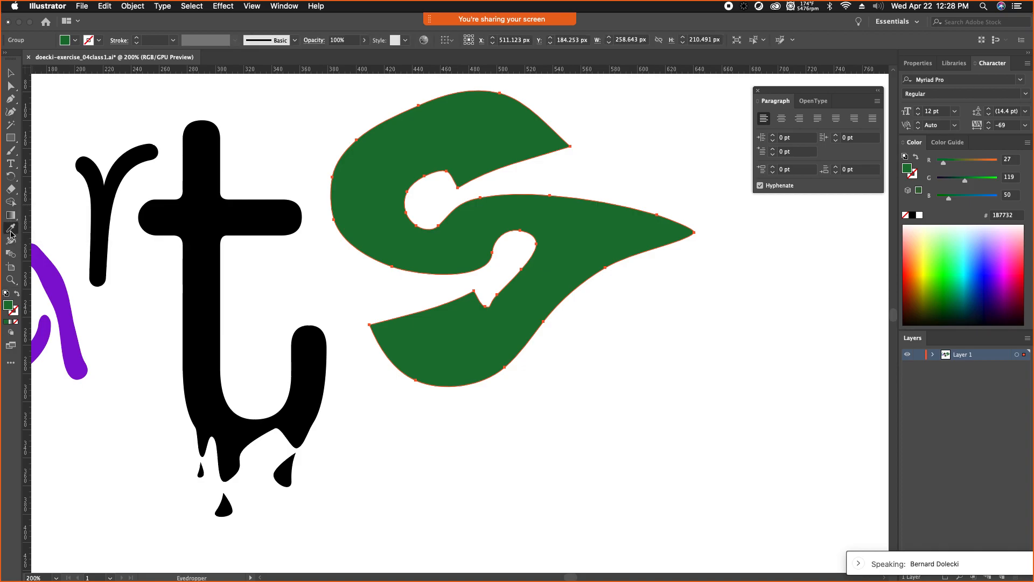
{"action": "left_click", "coordinate": [10, 279]}
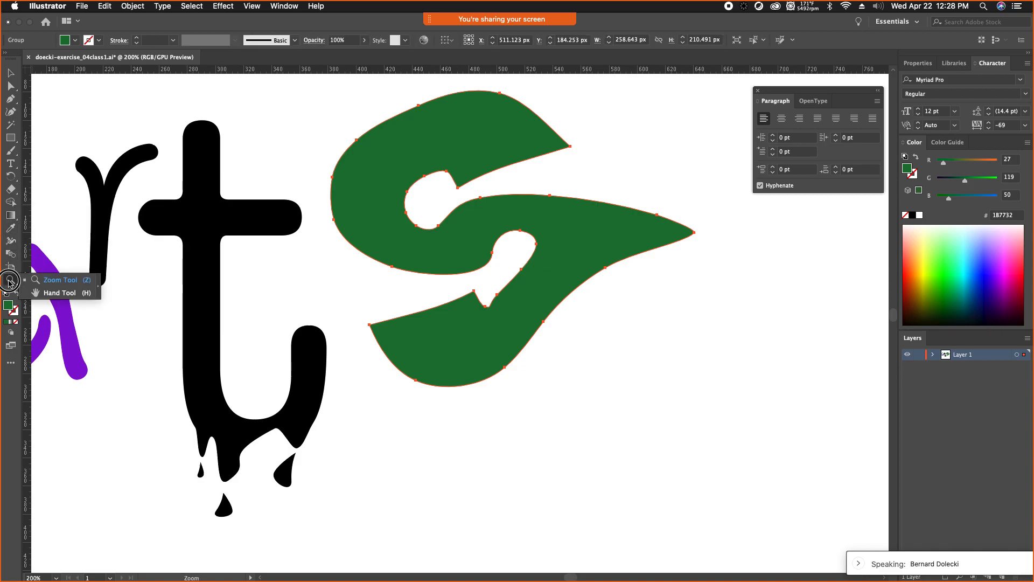
{"action": "left_click", "coordinate": [11, 190]}
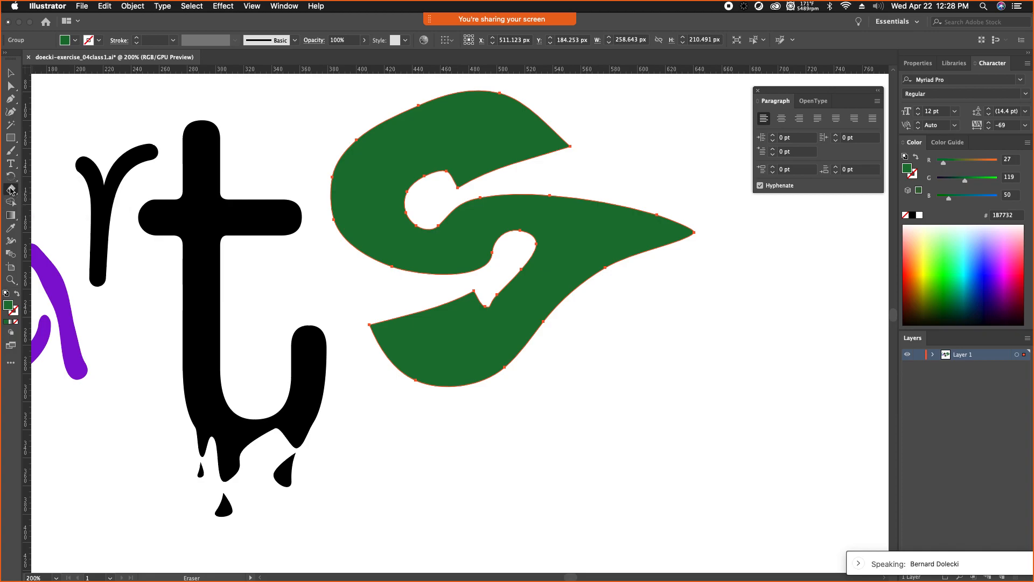
{"action": "left_click", "coordinate": [11, 362]}
{"action": "scroll", "coordinate": [130, 322], "scroll_direction": "down", "scroll_amount": 2}
{"action": "scroll", "coordinate": [130, 321], "scroll_direction": "down", "scroll_amount": 5}
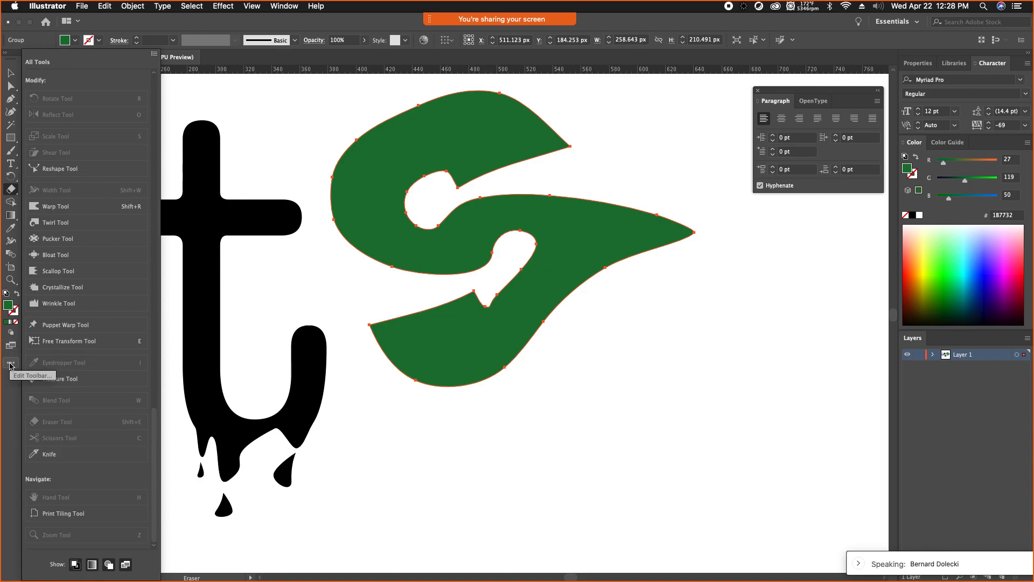
{"action": "mouse_move", "coordinate": [47, 461]}
{"action": "left_mouse_down"}
{"action": "mouse_move", "coordinate": [43, 347]}
{"action": "mouse_move", "coordinate": [11, 191]}
{"action": "left_mouse_up"}
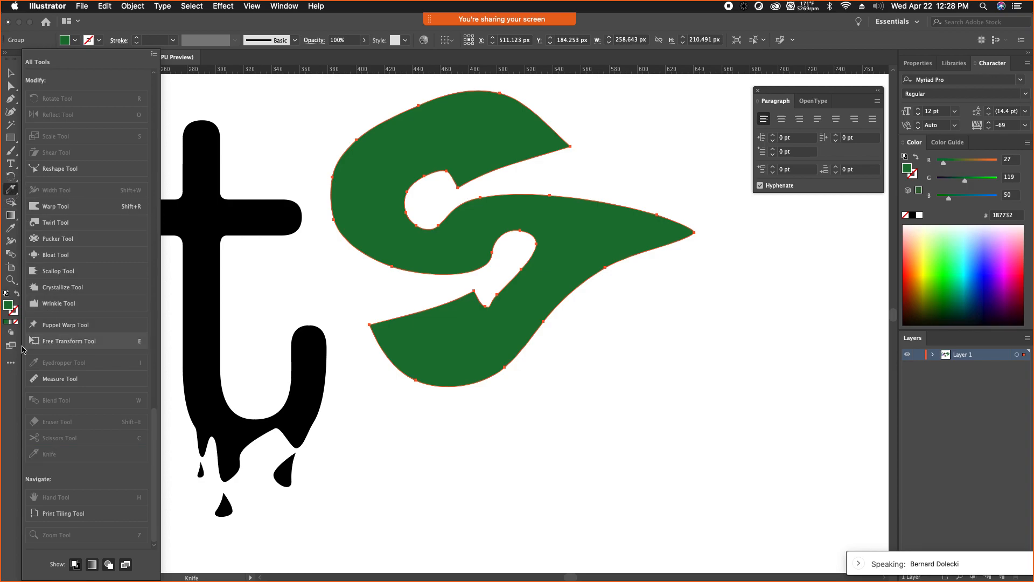
{"action": "left_click", "coordinate": [10, 363]}
{"action": "left_click", "coordinate": [15, 190]}
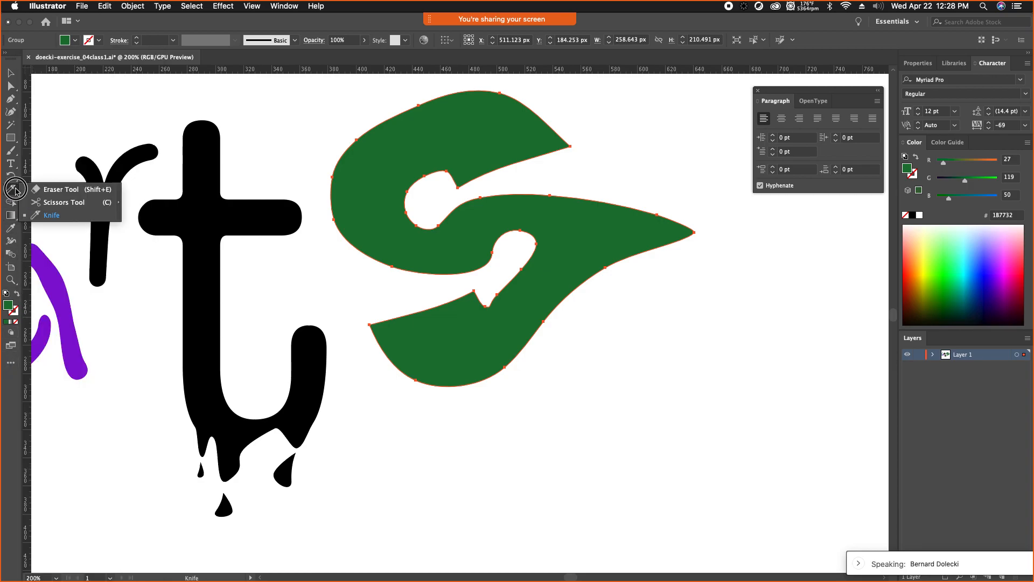
{"action": "left_click", "coordinate": [51, 214]}
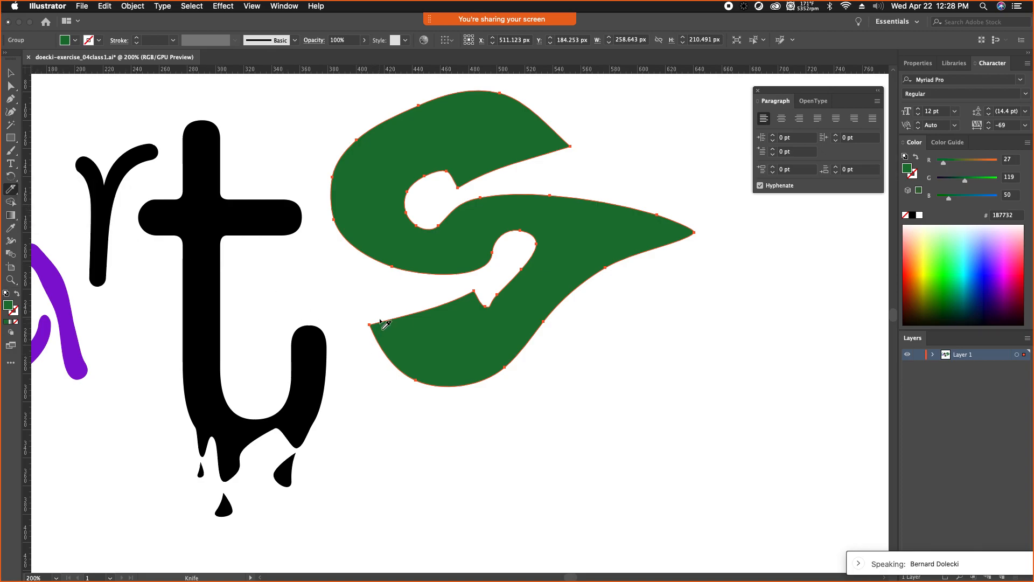
Step: Undo a trial Knife cut, slice diagonally through the lower stroke of the s below its inner curve, and deselect it
{"action": "left_click_drag", "start_coordinate": [426, 328], "coordinate": [609, 322]}
{"action": "key", "text": "super+z"}
{"action": "left_click_drag", "start_coordinate": [511, 262], "coordinate": [618, 310]}
{"action": "left_click", "coordinate": [13, 75]}
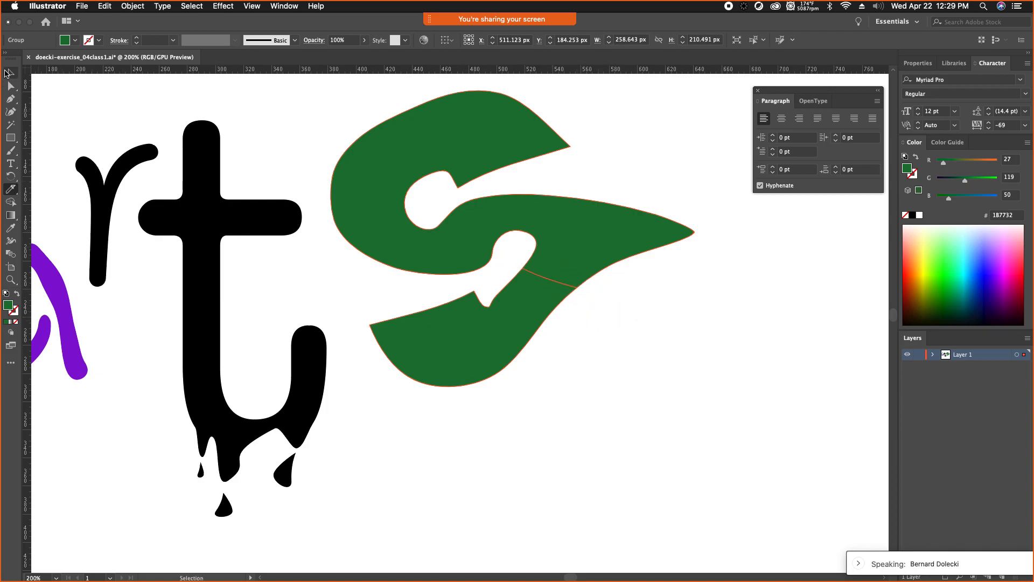
{"action": "left_click", "coordinate": [519, 436]}
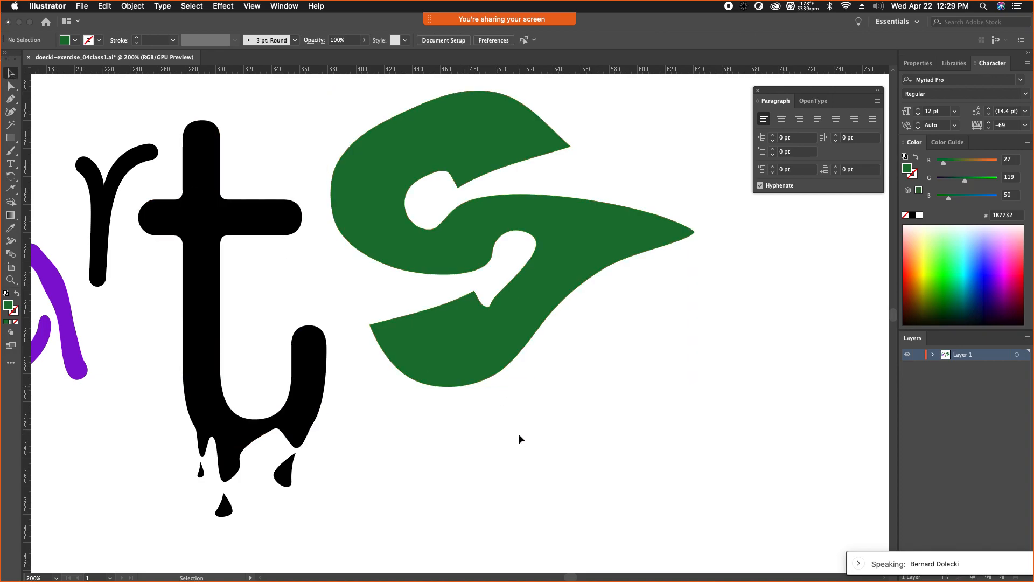
Step: Move the cut s down about 10 px and ungroup its pieces
{"action": "left_click_drag", "start_coordinate": [522, 335], "coordinate": [527, 351]}
{"action": "left_click", "coordinate": [557, 352]}
{"action": "left_click", "coordinate": [538, 339]}
{"action": "left_click", "coordinate": [132, 6]}
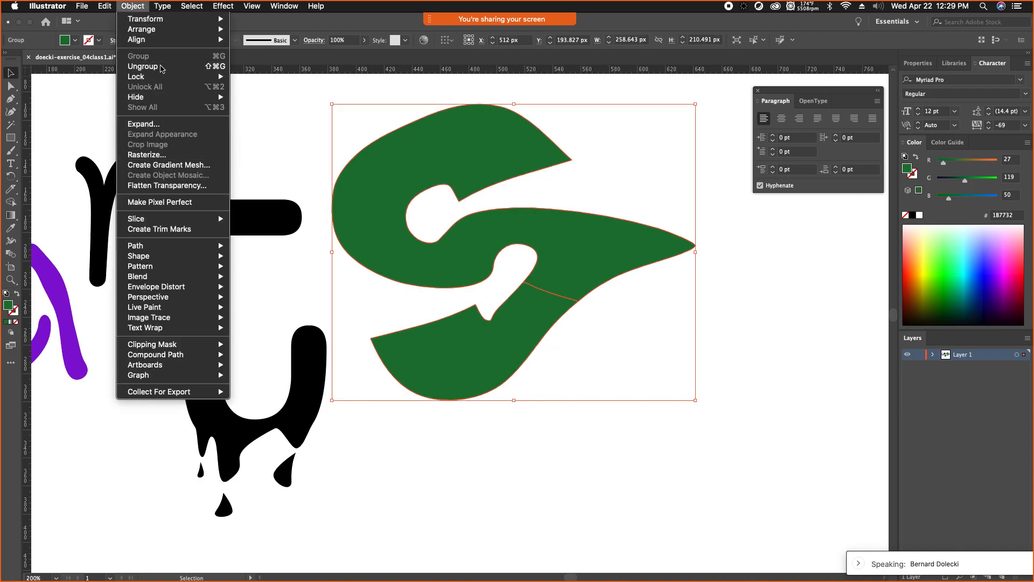
{"action": "left_click", "coordinate": [141, 66]}
Step: Pull the lower piece of the s away from the rest and delete it
{"action": "left_click", "coordinate": [649, 418]}
{"action": "left_click", "coordinate": [509, 341]}
{"action": "left_click_drag", "start_coordinate": [507, 338], "coordinate": [529, 381]}
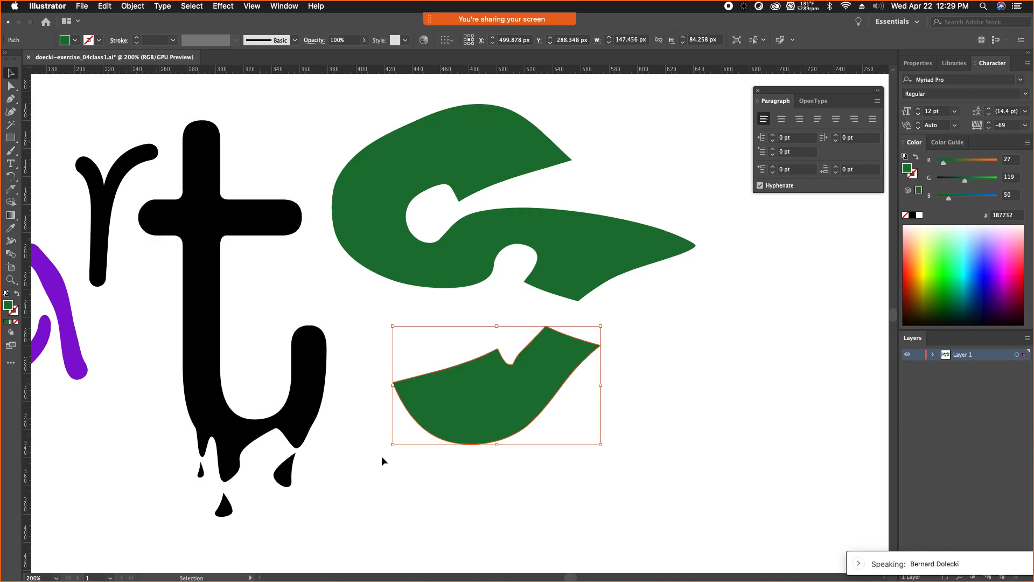
{"action": "key", "text": "Delete"}
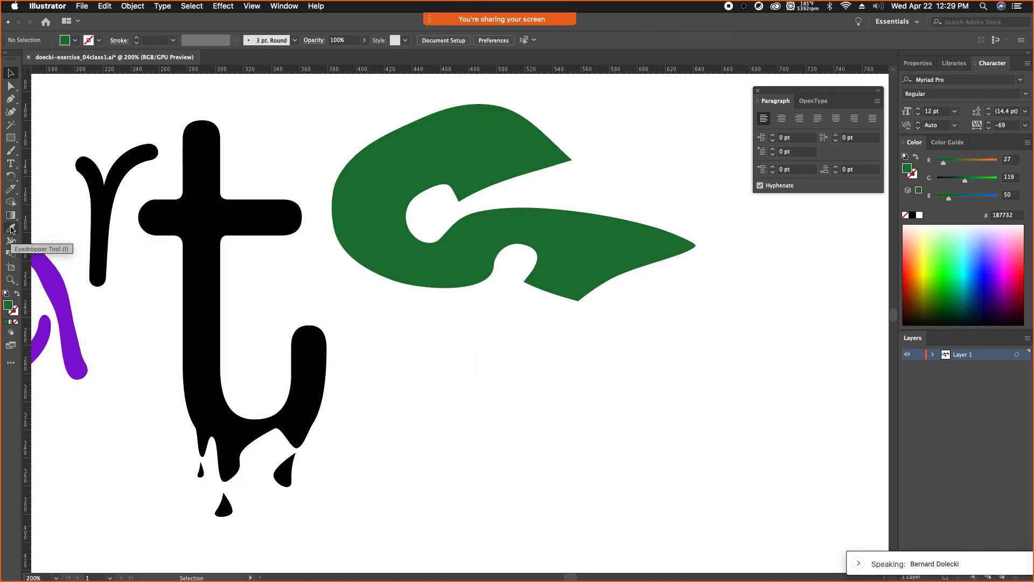
Step: Draw a flat green ellipse about 144 px wide and 30 px high below the s
{"action": "left_click_drag", "start_coordinate": [10, 138], "coordinate": [49, 152]}
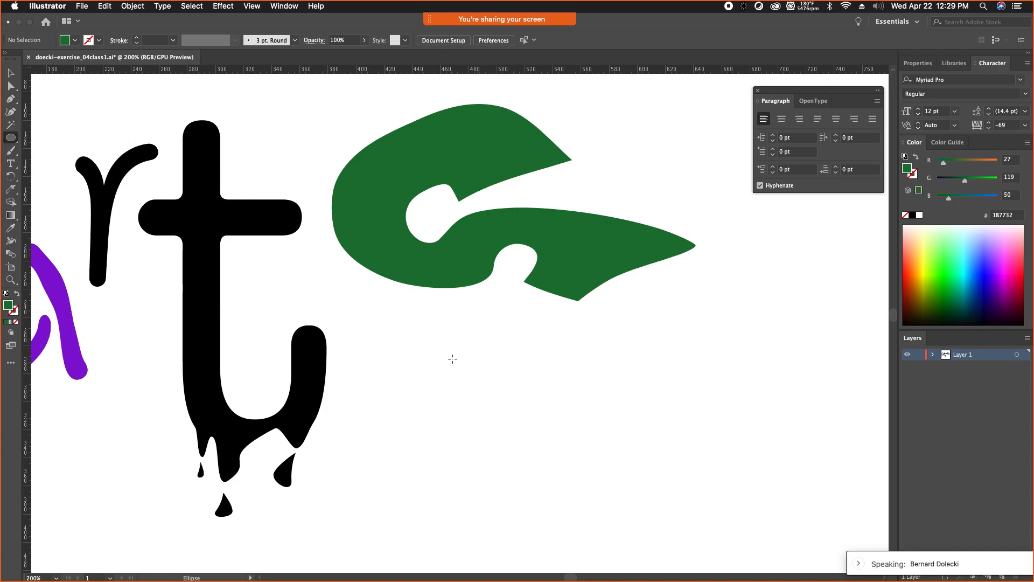
{"action": "right_click", "coordinate": [12, 136]}
{"action": "left_click", "coordinate": [311, 156]}
{"action": "left_click_drag", "start_coordinate": [10, 139], "coordinate": [10, 138]}
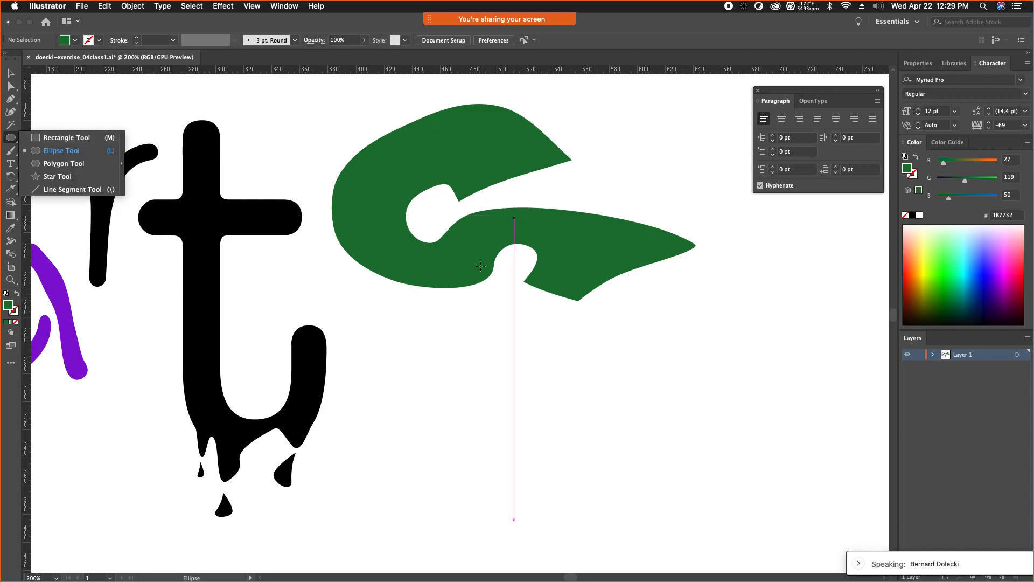
{"action": "left_click_drag", "start_coordinate": [447, 339], "coordinate": [651, 381]}
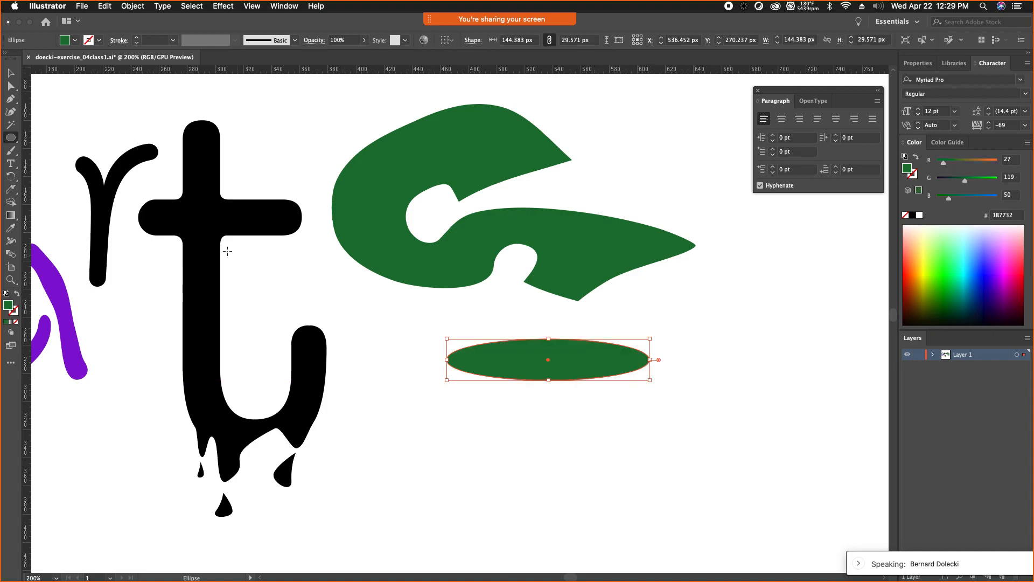
Step: Tilt the ellipse upward to the right and move it so its end overlaps the cut end of the s
{"action": "left_click", "coordinate": [11, 73]}
{"action": "left_click_drag", "start_coordinate": [653, 383], "coordinate": [655, 364]}
{"action": "left_click_drag", "start_coordinate": [558, 342], "coordinate": [536, 312]}
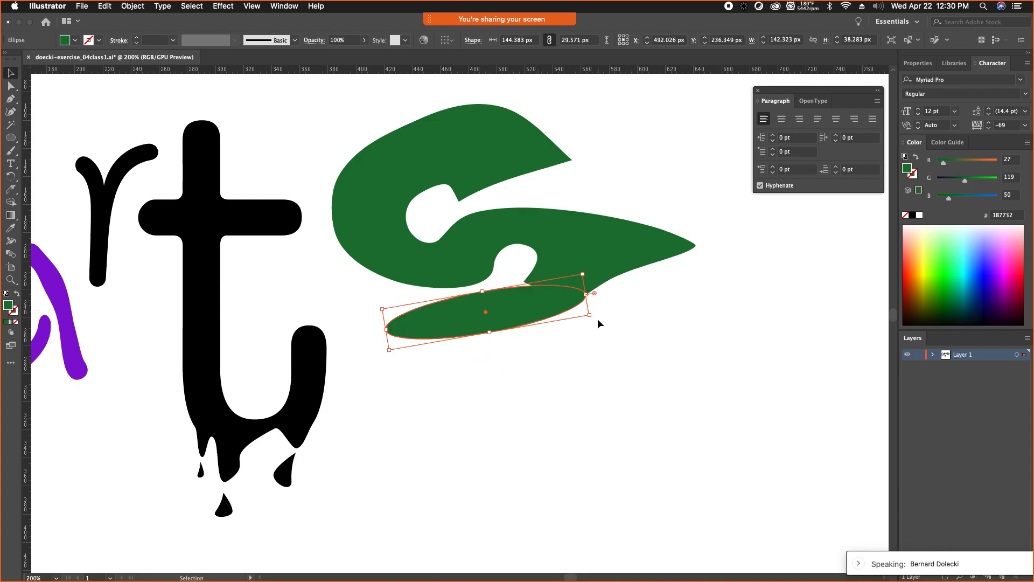
{"action": "left_click_drag", "start_coordinate": [598, 319], "coordinate": [606, 307]}
{"action": "left_click_drag", "start_coordinate": [534, 308], "coordinate": [542, 302]}
Step: Select the s and the ellipse in turn to examine whether they are separate shapes
{"action": "left_click", "coordinate": [708, 441]}
{"action": "left_click", "coordinate": [591, 268]}
{"action": "left_click", "coordinate": [559, 284]}
{"action": "left_click", "coordinate": [563, 258]}
{"action": "left_click", "coordinate": [497, 318]}
{"action": "left_click", "coordinate": [585, 245]}
{"action": "left_click", "coordinate": [501, 313]}
{"action": "left_click", "coordinate": [579, 256]}
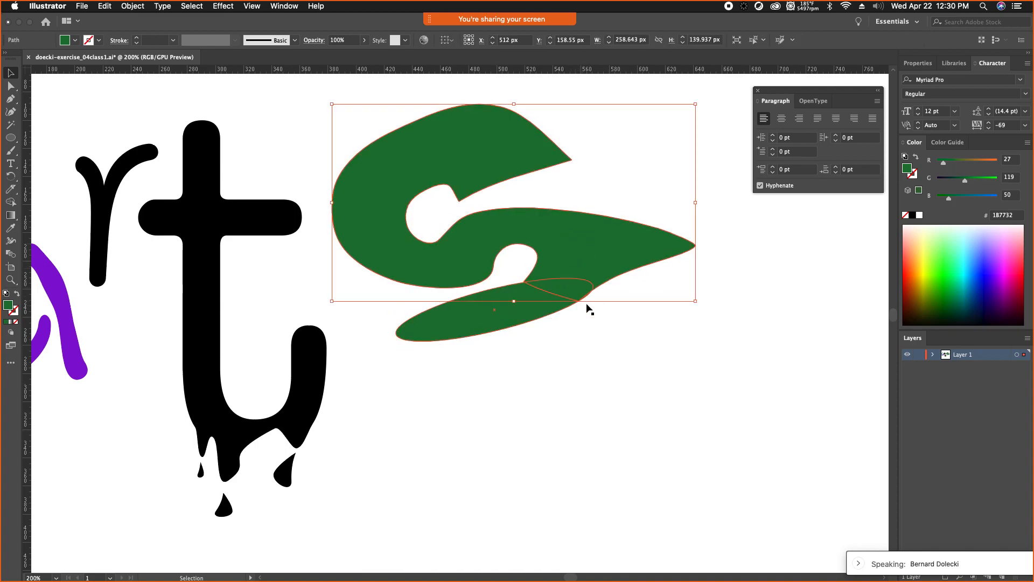
{"action": "left_click", "coordinate": [509, 319]}
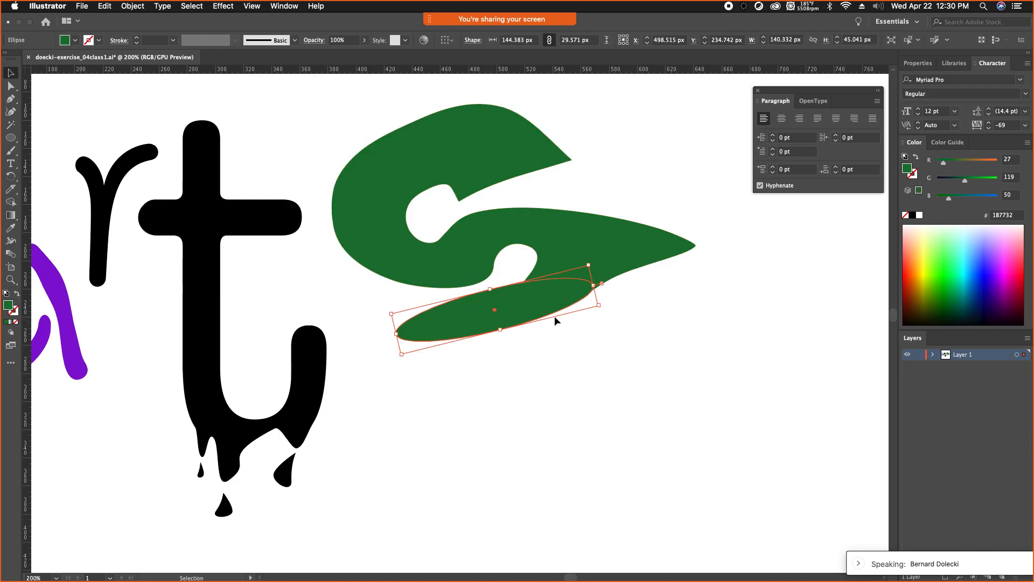
Step: Show the Pathfinder controls and select the s together with the overlapping ellipse
{"action": "left_click", "coordinate": [283, 6]}
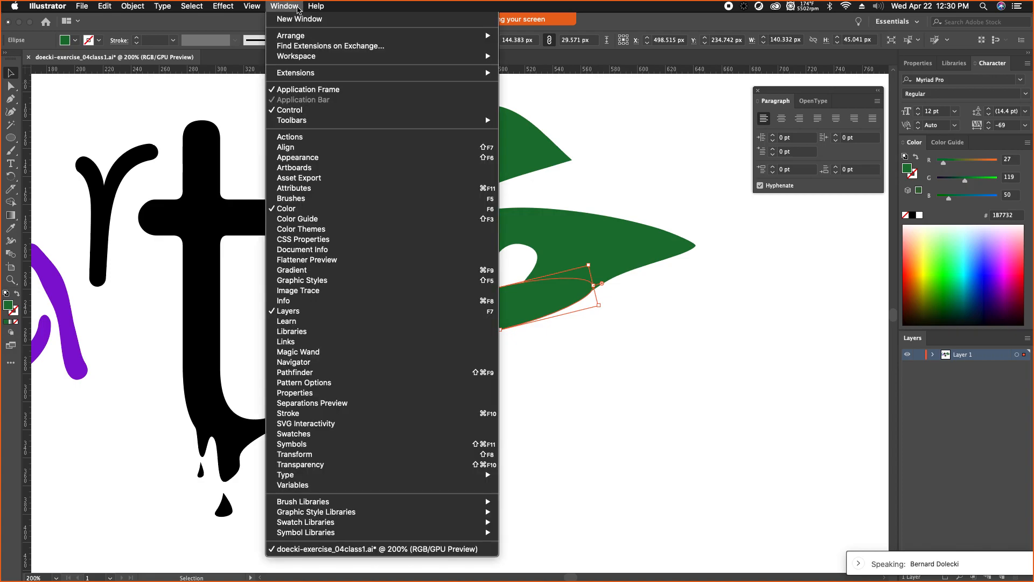
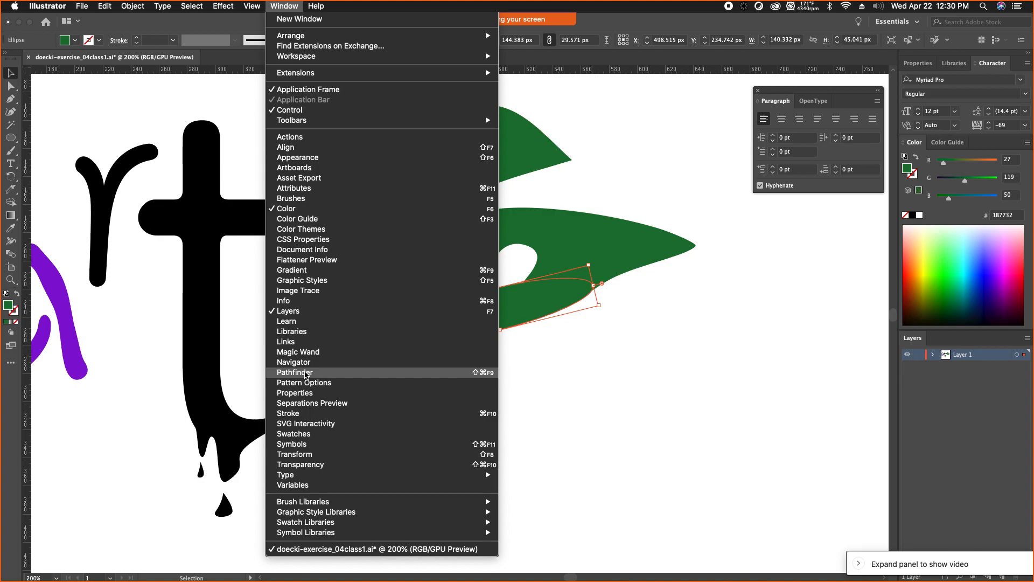
{"action": "left_click", "coordinate": [305, 373]}
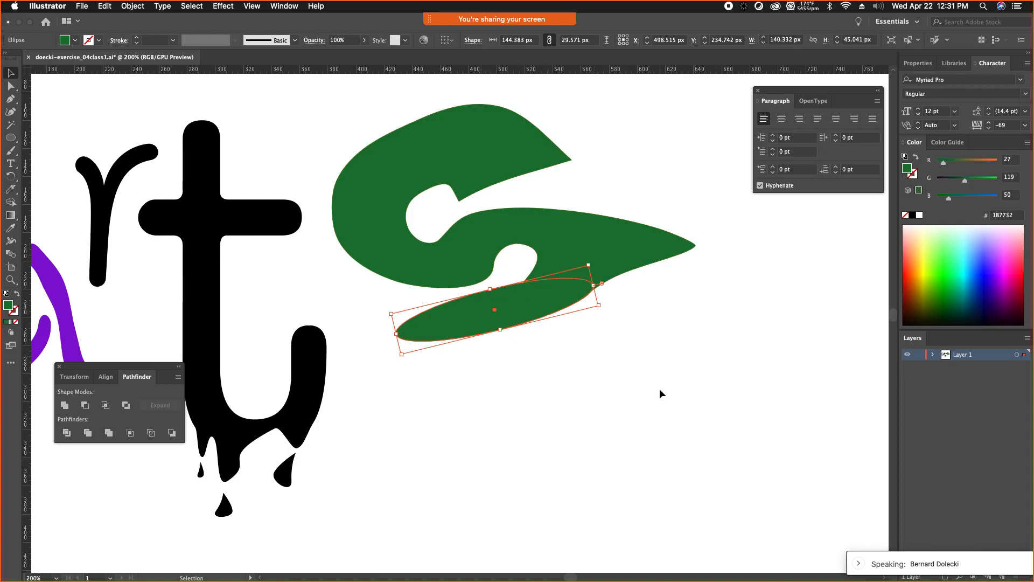
{"action": "left_click_drag", "start_coordinate": [681, 401], "coordinate": [355, 156]}
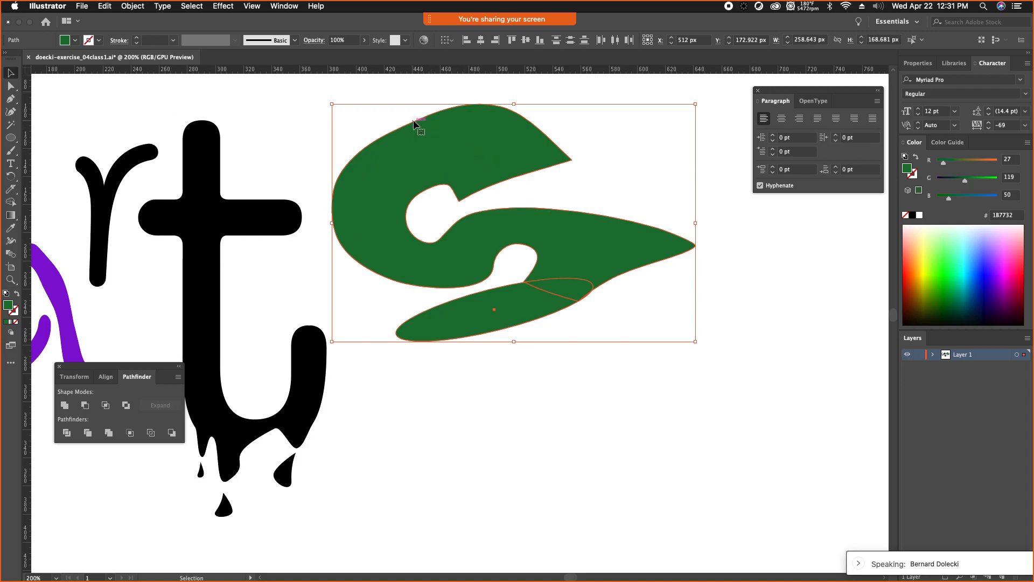
{"action": "left_click", "coordinate": [592, 347]}
{"action": "left_click", "coordinate": [486, 316]}
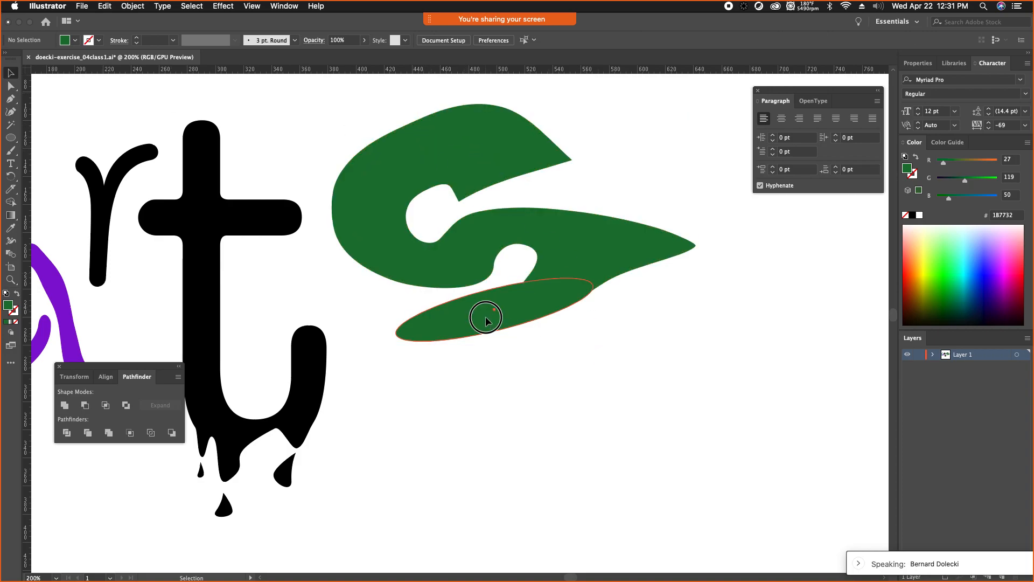
{"action": "left_click", "coordinate": [573, 234], "text": "shift"}
{"action": "left_click", "coordinate": [604, 361]}
{"action": "left_click_drag", "start_coordinate": [756, 428], "coordinate": [416, 139]}
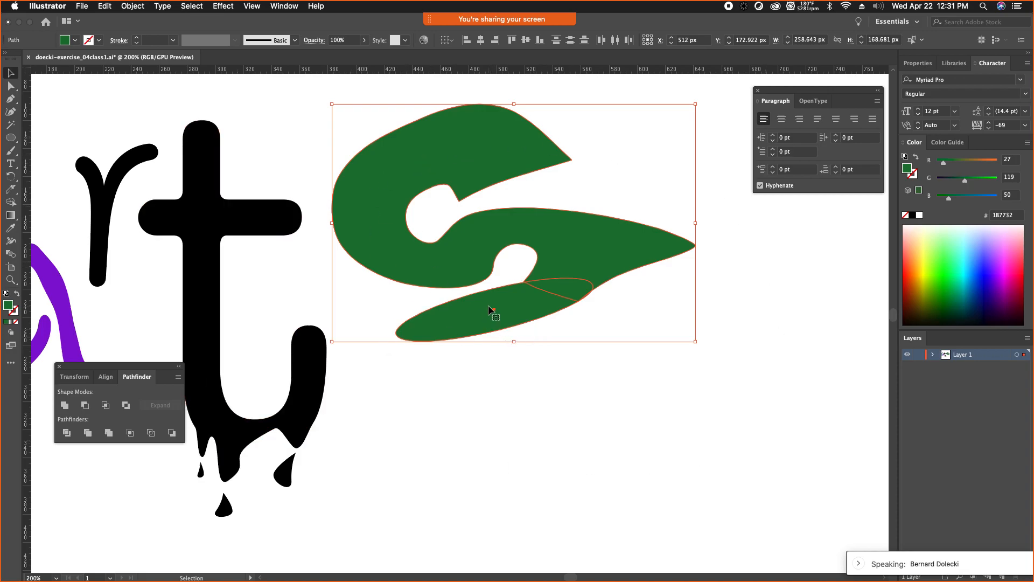
Step: Try the Pathfinder Unite mode on the s and the ellipse, and undo it
{"action": "left_click", "coordinate": [65, 405]}
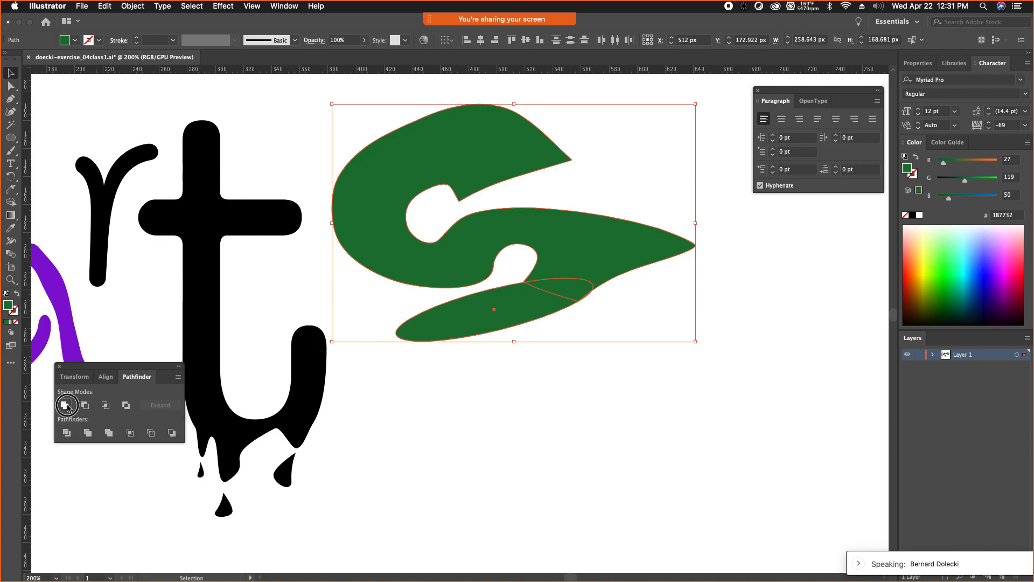
{"action": "left_click_drag", "start_coordinate": [150, 376], "coordinate": [619, 425]}
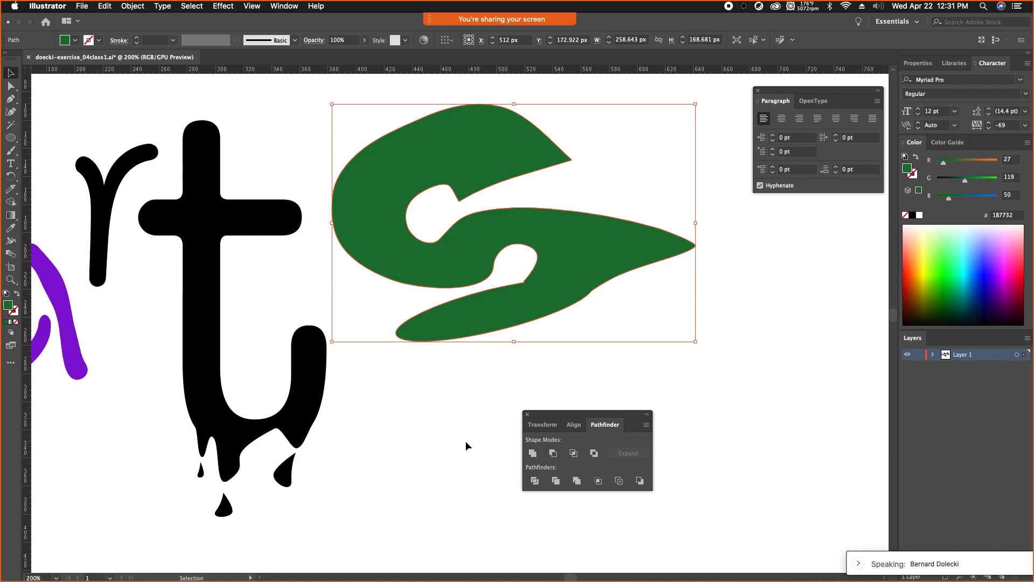
{"action": "key", "text": "a"}
{"action": "key", "text": "v"}
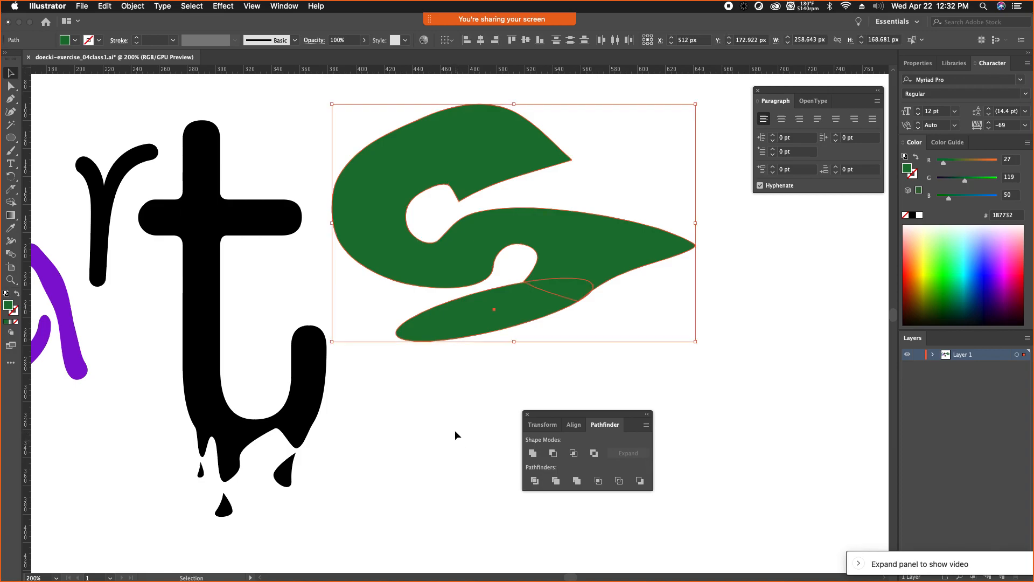
Step: Try subtracting the ellipse from the s with Minus Front, and undo it
{"action": "left_click", "coordinate": [552, 454]}
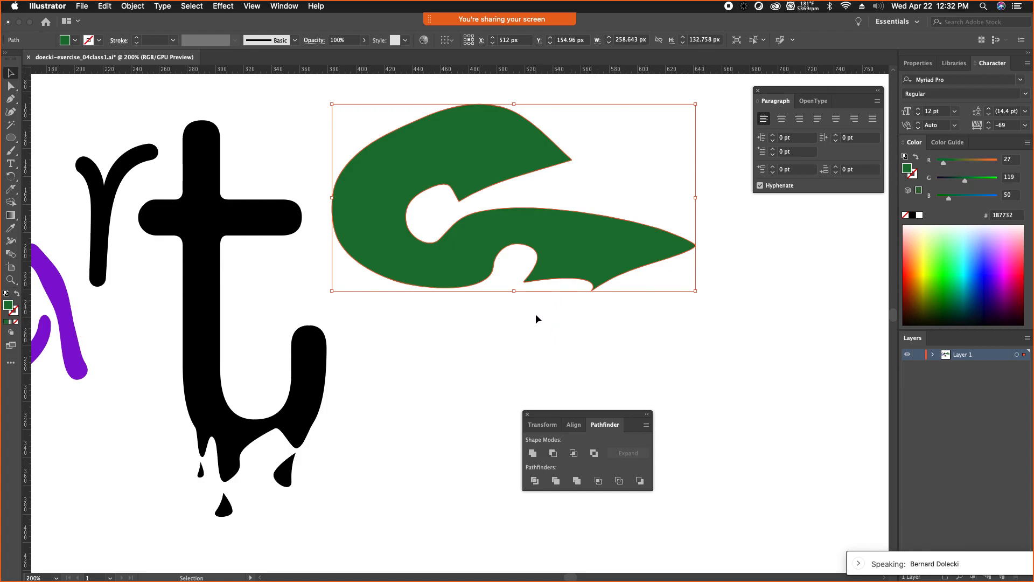
{"action": "left_click", "coordinate": [521, 312]}
{"action": "key", "text": "super+z"}
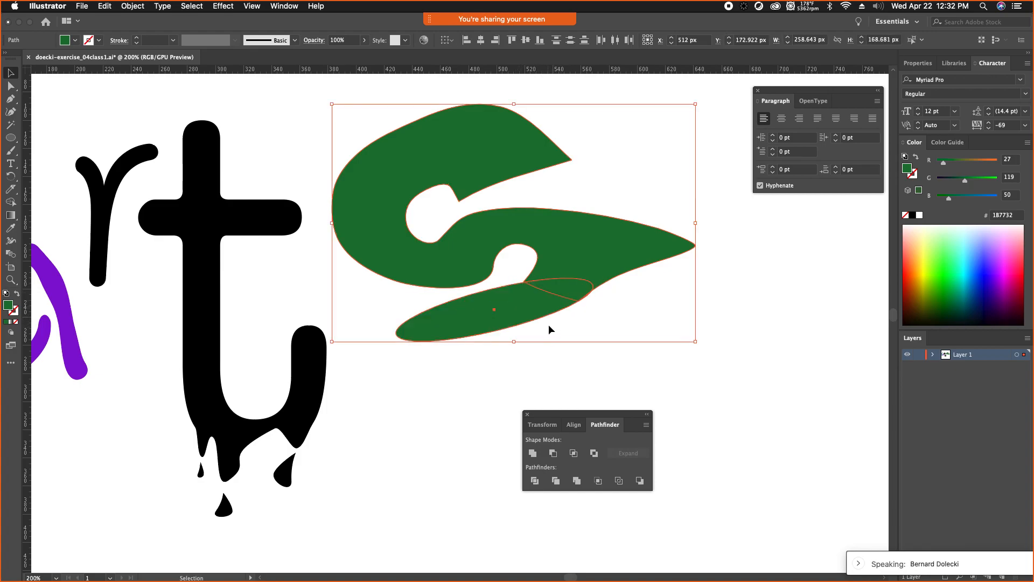
Step: Select only the ellipse, recolor its fill to magenta D118C4, and deselect it
{"action": "left_click", "coordinate": [554, 393]}
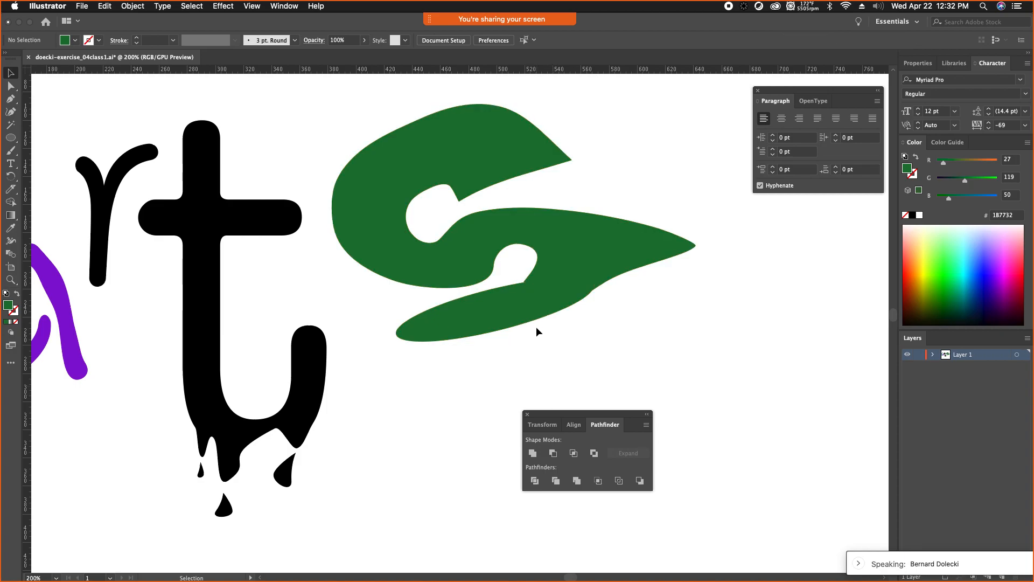
{"action": "left_click", "coordinate": [517, 317]}
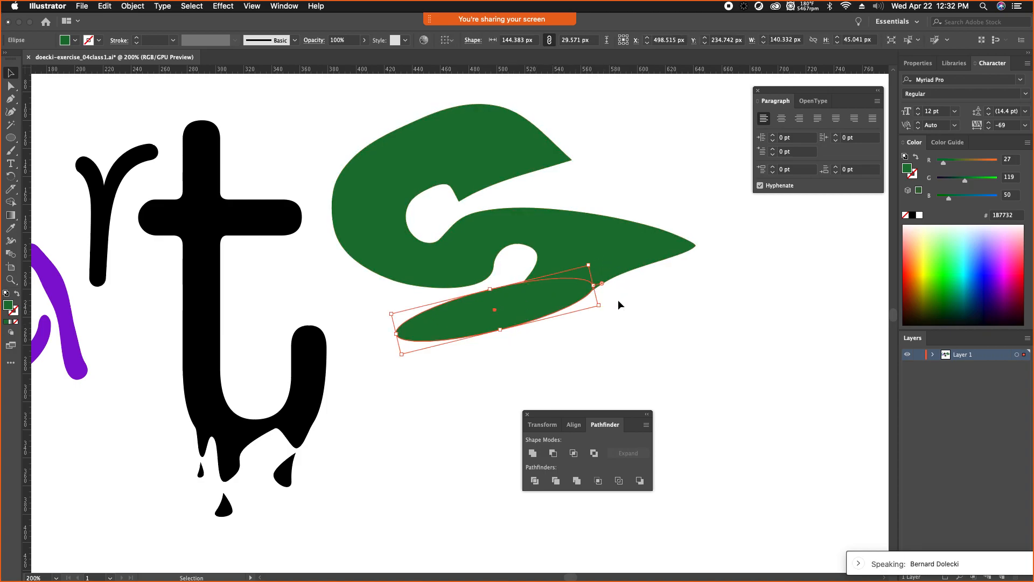
{"action": "left_click", "coordinate": [597, 247], "text": "shift"}
{"action": "left_click", "coordinate": [538, 316], "text": "shift"}
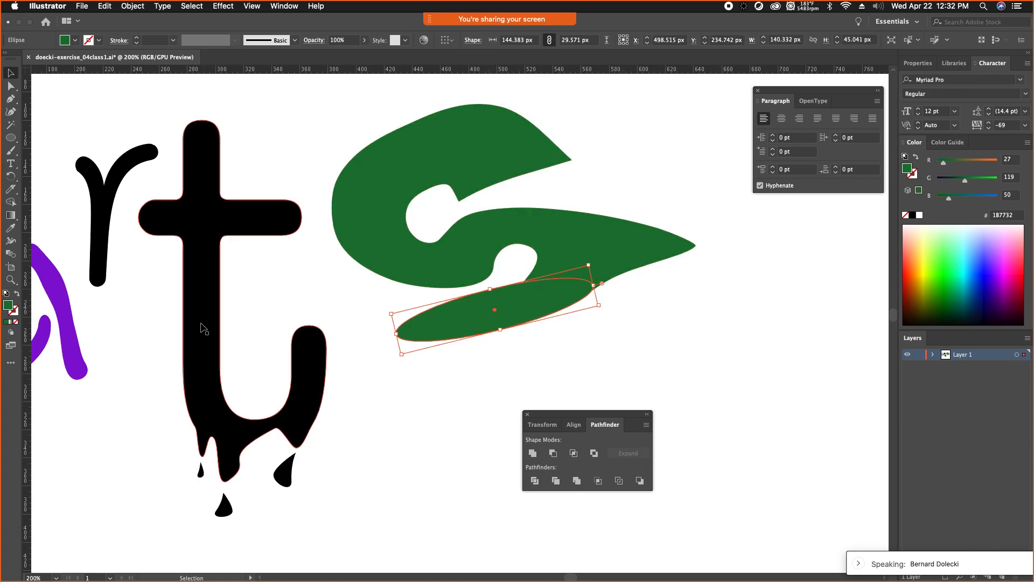
{"action": "double_click", "coordinate": [9, 307]}
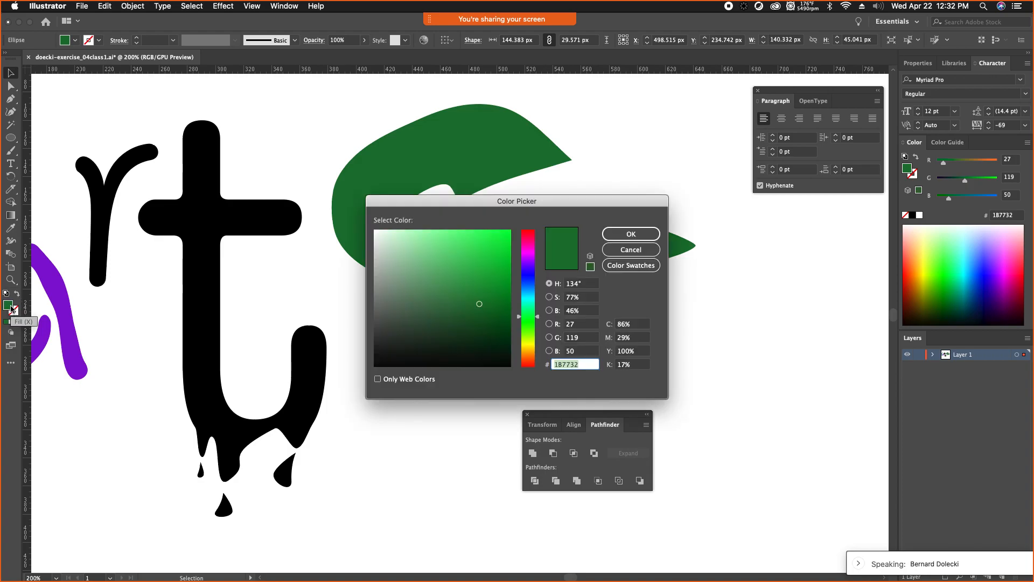
{"action": "left_click", "coordinate": [528, 251]}
{"action": "left_click", "coordinate": [495, 255]}
{"action": "key", "text": "Return"}
{"action": "left_click", "coordinate": [587, 358]}
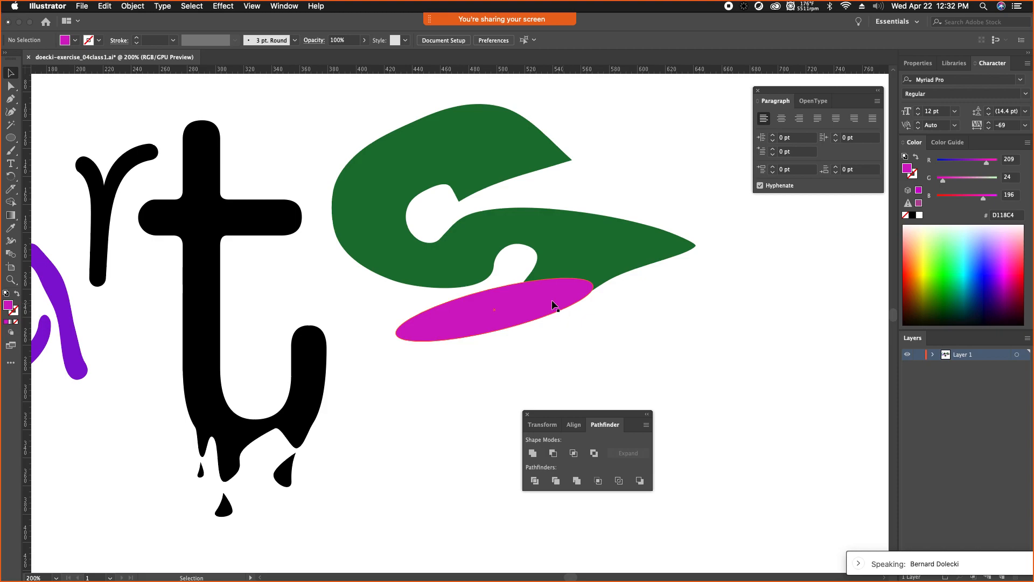
Step: Send the magenta ellipse to the back, behind the s, and select both shapes
{"action": "left_click", "coordinate": [462, 330]}
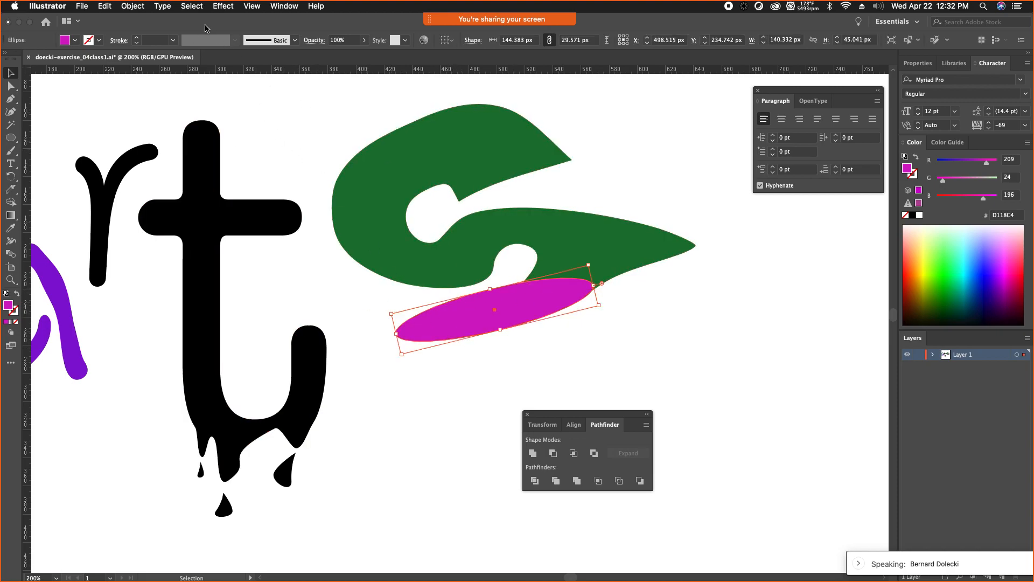
{"action": "left_click", "coordinate": [104, 6]}
{"action": "mouse_move", "coordinate": [132, 5]}
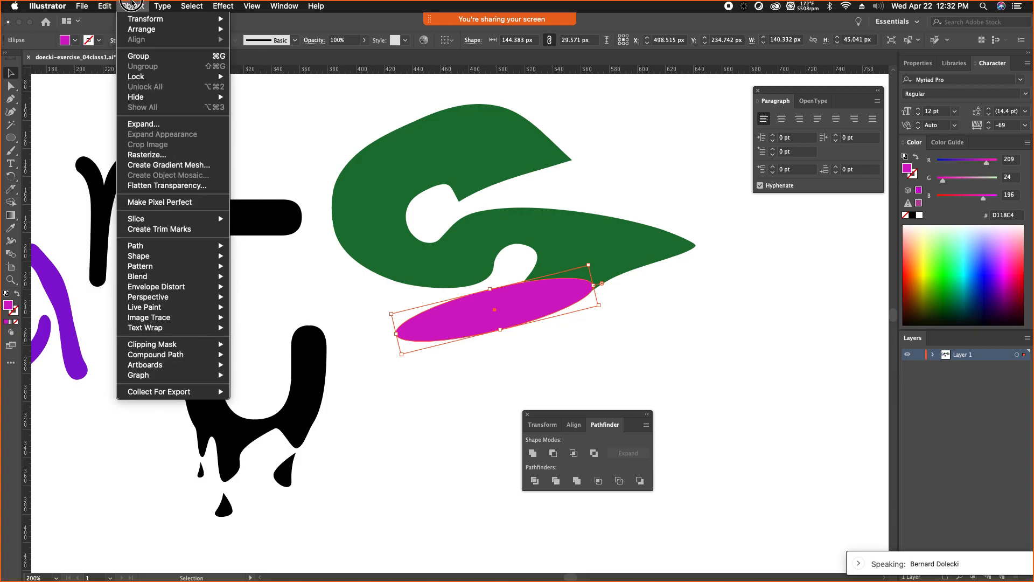
{"action": "mouse_move", "coordinate": [148, 30]}
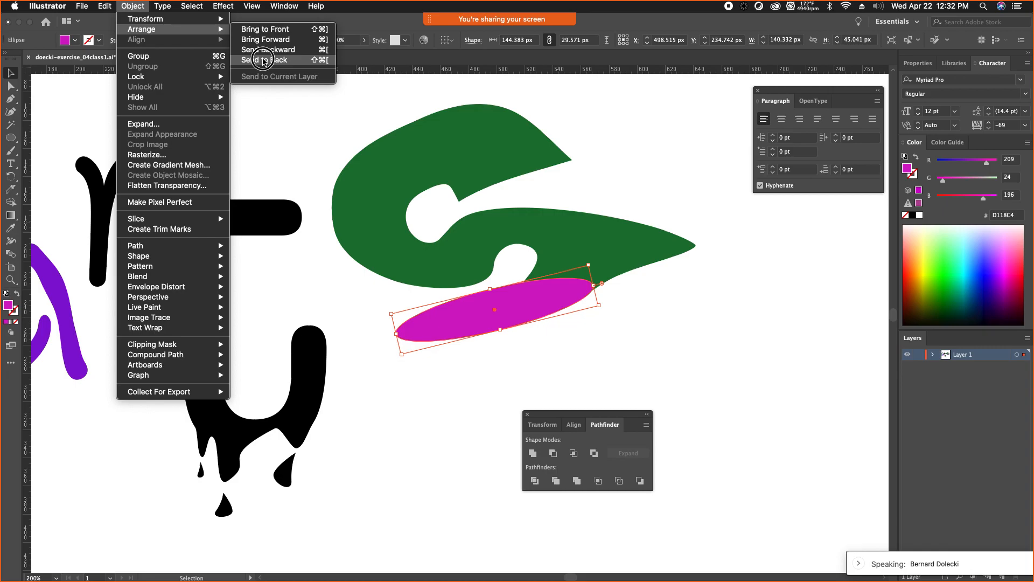
{"action": "left_click", "coordinate": [264, 60]}
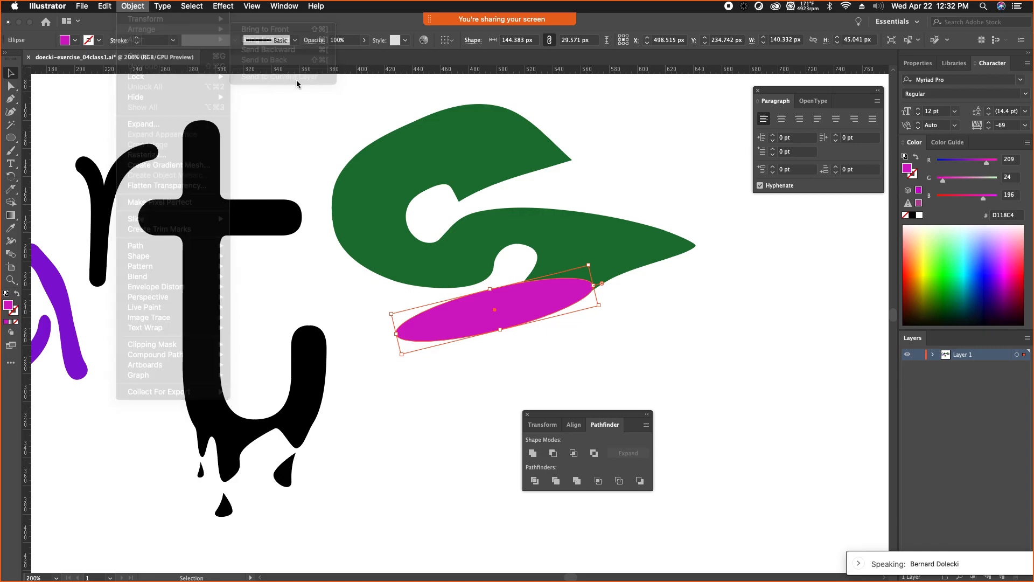
{"action": "left_click", "coordinate": [453, 180], "text": "shift"}
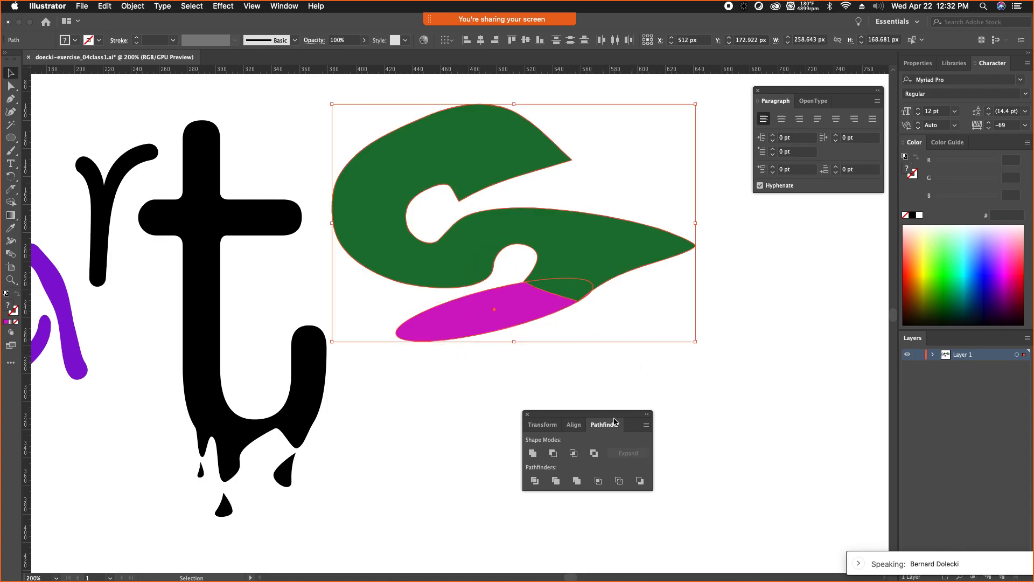
Step: Try subtracting the green s from the magenta ellipse with Minus Front, and undo it
{"action": "left_click", "coordinate": [555, 454]}
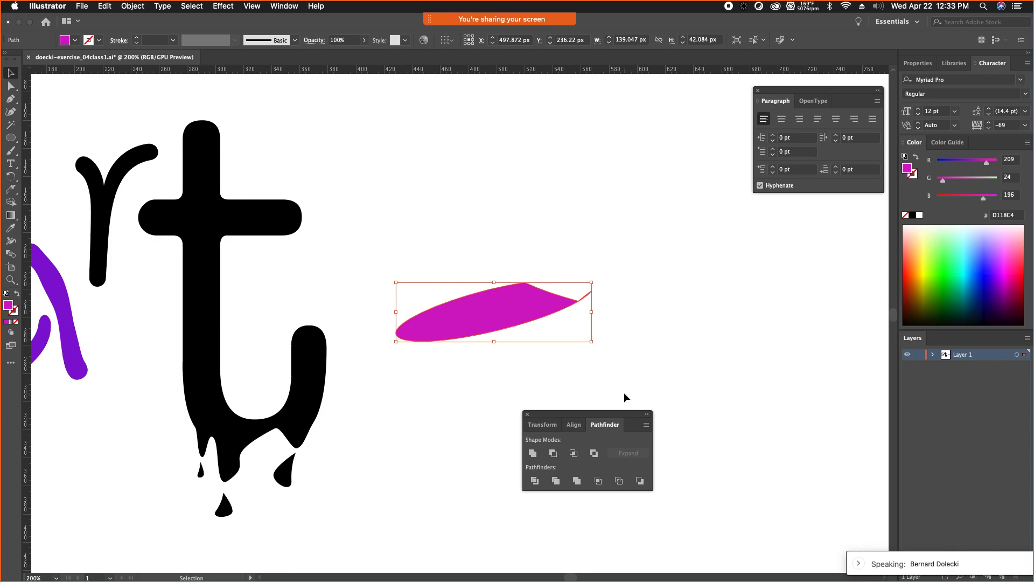
{"action": "key", "text": "super+z"}
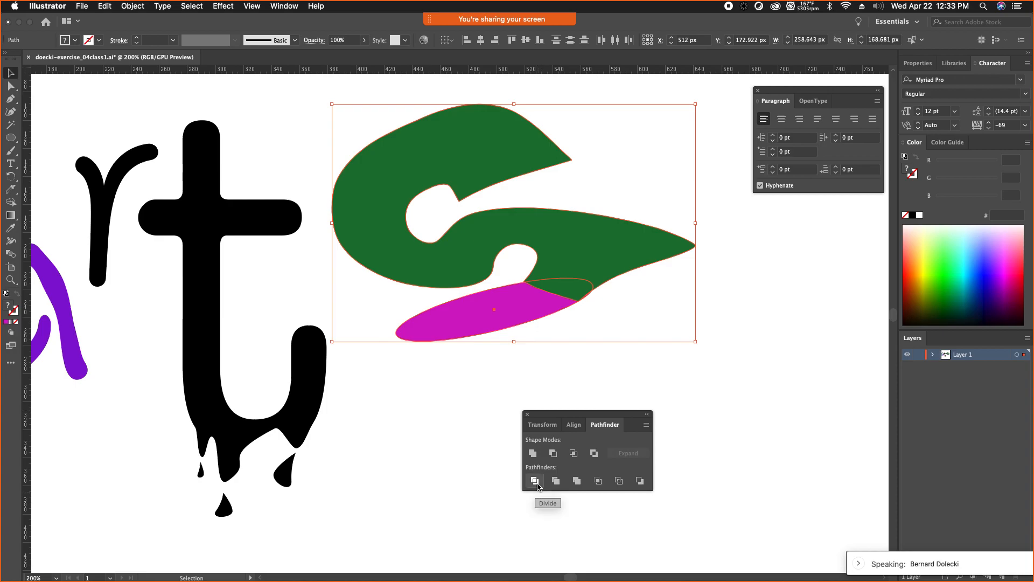
Step: Divide the s and the ellipse with Pathfinder and move the result about 4 px right and 10 px down
{"action": "left_click", "coordinate": [536, 482]}
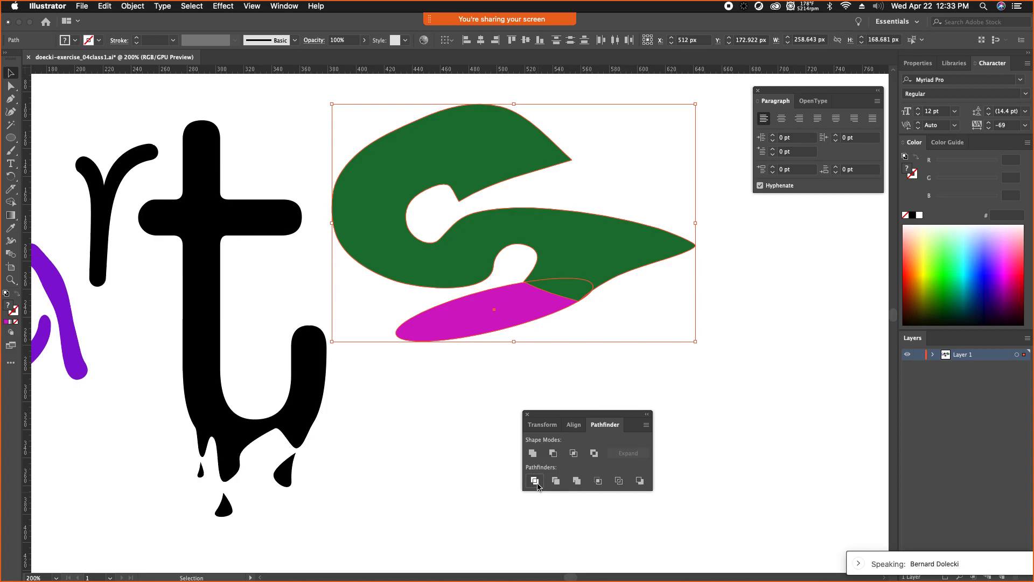
{"action": "left_click", "coordinate": [566, 367]}
{"action": "left_click", "coordinate": [538, 312]}
{"action": "mouse_move", "coordinate": [531, 312]}
{"action": "left_mouse_down"}
{"action": "mouse_move", "coordinate": [545, 362]}
{"action": "mouse_move", "coordinate": [538, 325]}
{"action": "left_mouse_up"}
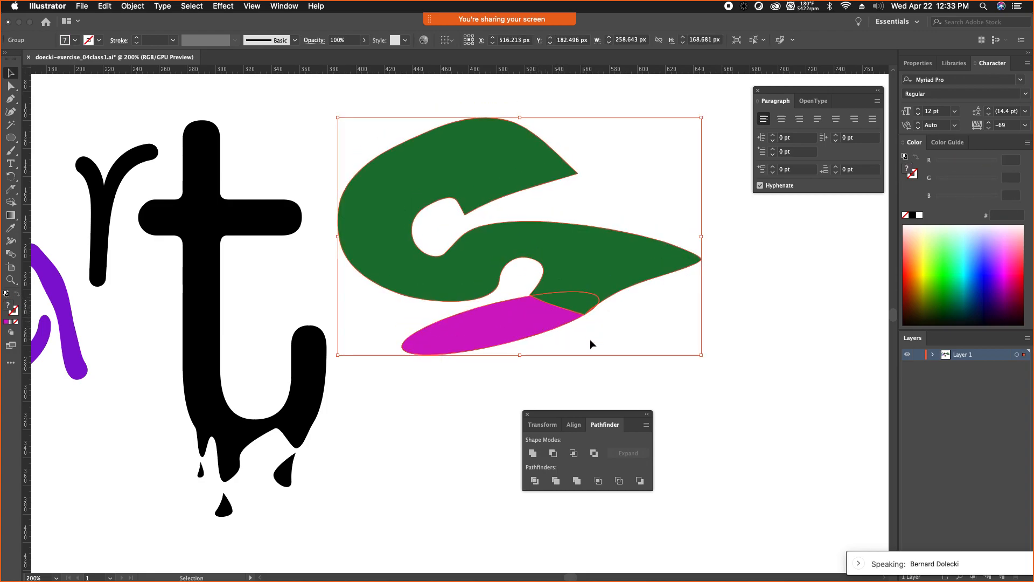
Step: Try to ungroup the divided shapes, and move the artwork down about 23 px
{"action": "left_click", "coordinate": [598, 393]}
{"action": "left_click", "coordinate": [523, 298]}
{"action": "left_click", "coordinate": [132, 6]}
{"action": "left_click", "coordinate": [160, 66]}
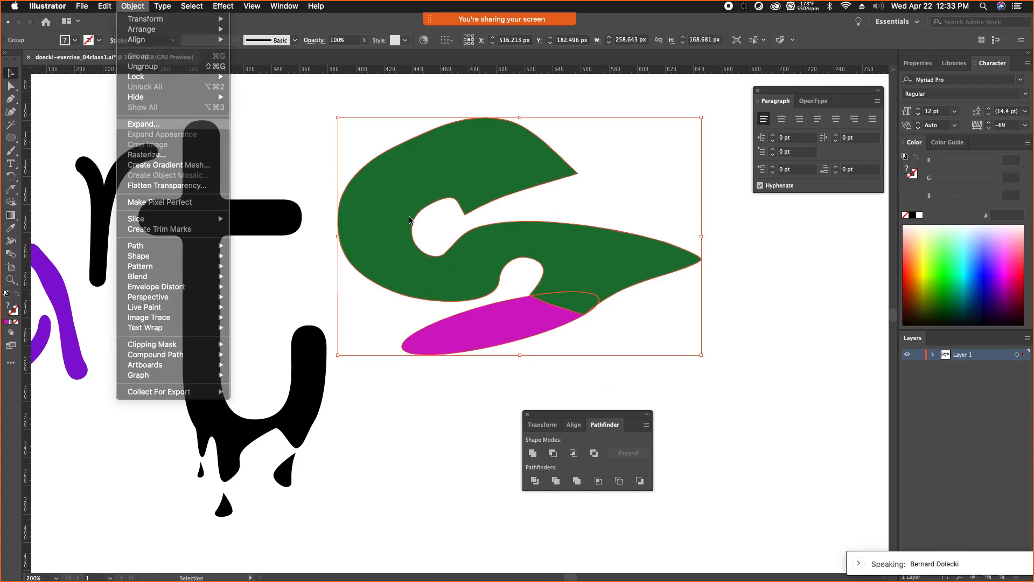
{"action": "left_click", "coordinate": [508, 377]}
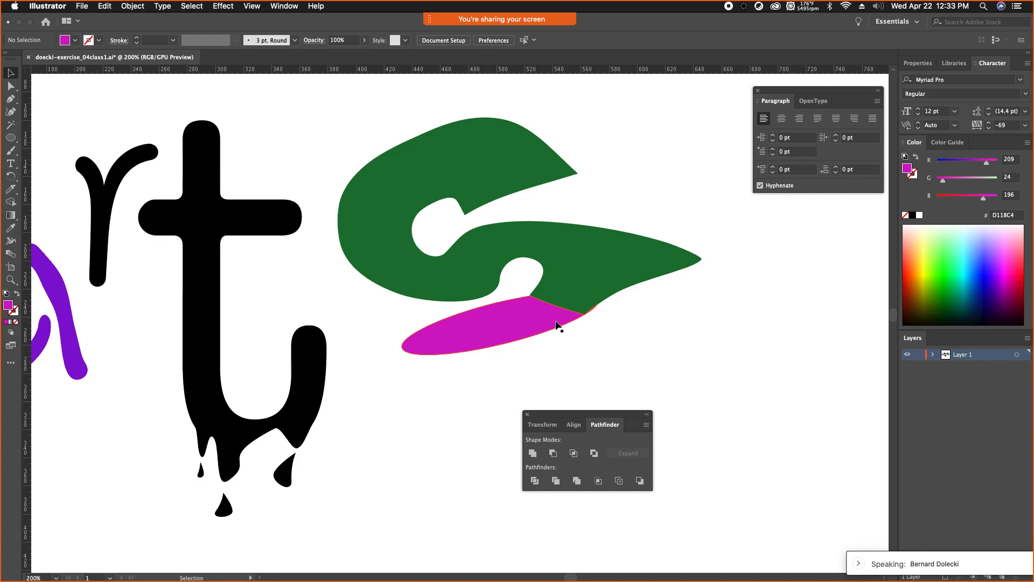
{"action": "left_click_drag", "start_coordinate": [554, 318], "coordinate": [541, 348]}
Step: Select the divided s artwork and ungroup it into separate pieces
{"action": "left_click", "coordinate": [619, 401]}
{"action": "left_click", "coordinate": [450, 173]}
{"action": "left_click", "coordinate": [135, 6]}
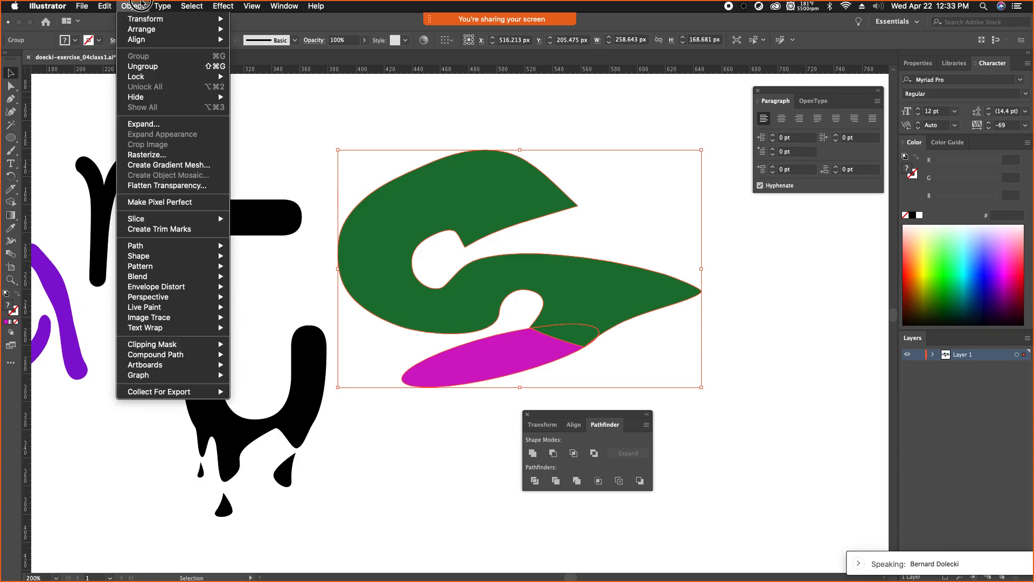
{"action": "left_click", "coordinate": [160, 68]}
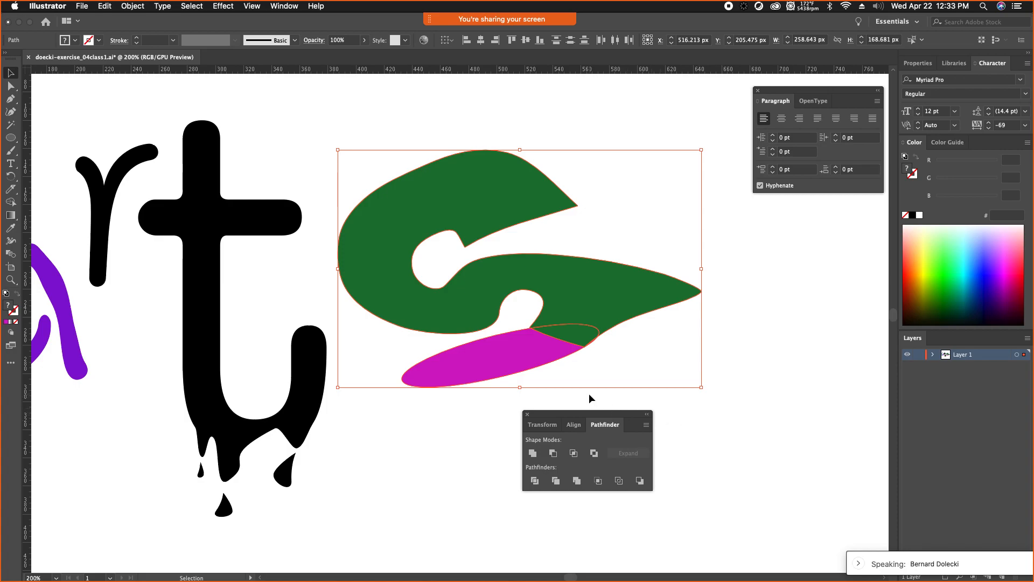
Step: Move the divided s artwork up and right, and pull the magenta piece and small green overlap piece away from the s
{"action": "left_click_drag", "start_coordinate": [493, 279], "coordinate": [511, 250]}
{"action": "left_click", "coordinate": [551, 387]}
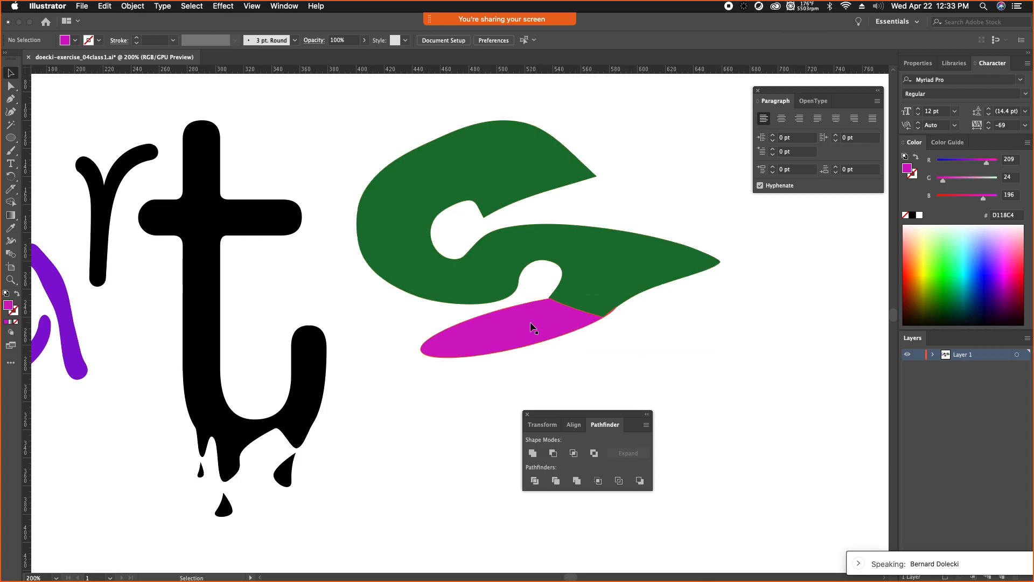
{"action": "left_click", "coordinate": [545, 326]}
{"action": "left_click_drag", "start_coordinate": [545, 326], "coordinate": [542, 345]}
{"action": "left_click_drag", "start_coordinate": [577, 306], "coordinate": [588, 322]}
{"action": "left_click", "coordinate": [628, 283]}
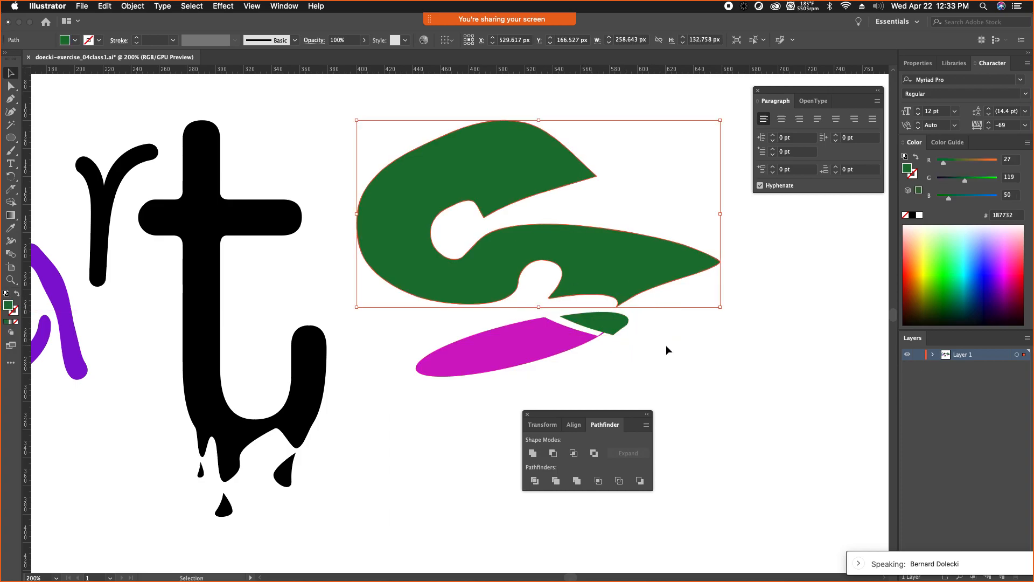
Step: Draw several green five-pointed stars below the letters with the Star tool, including one with radii of 73.0274 px and 36.5137 px
{"action": "key", "text": "a"}
{"action": "key", "text": "super+minus"}
{"action": "key", "text": "super+minus"}
{"action": "key", "text": "super+minus"}
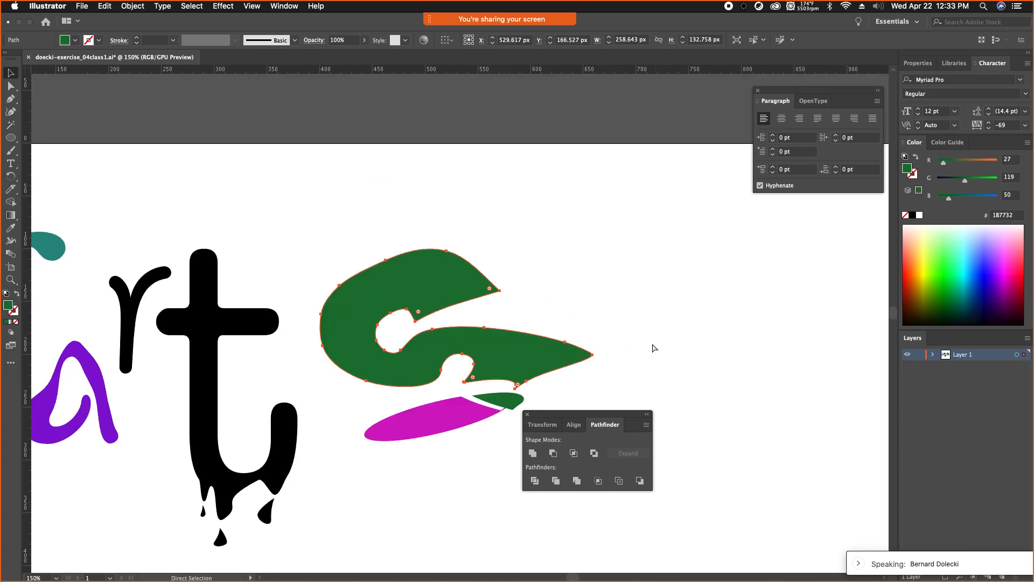
{"action": "left_click_drag", "start_coordinate": [486, 452], "coordinate": [402, 326]}
{"action": "left_click_drag", "start_coordinate": [11, 138], "coordinate": [45, 174]}
{"action": "left_click_drag", "start_coordinate": [318, 441], "coordinate": [358, 413]}
{"action": "left_click_drag", "start_coordinate": [405, 380], "coordinate": [459, 338]}
{"action": "left_click", "coordinate": [289, 399]}
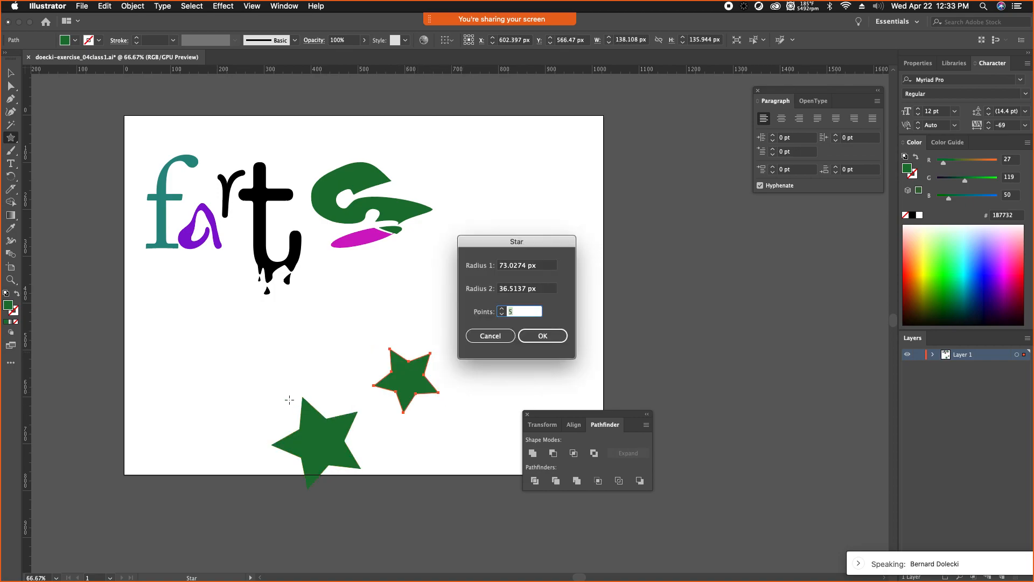
{"action": "left_click", "coordinate": [541, 336]}
Step: Add more overlapping five-pointed stars to the cluster, including one with radii of 108.0357 px and 54.0179 px
{"action": "left_click_drag", "start_coordinate": [295, 347], "coordinate": [343, 355]}
{"action": "left_click_drag", "start_coordinate": [453, 419], "coordinate": [415, 397]}
{"action": "left_click_drag", "start_coordinate": [364, 365], "coordinate": [324, 333]}
{"action": "left_click", "coordinate": [403, 399]}
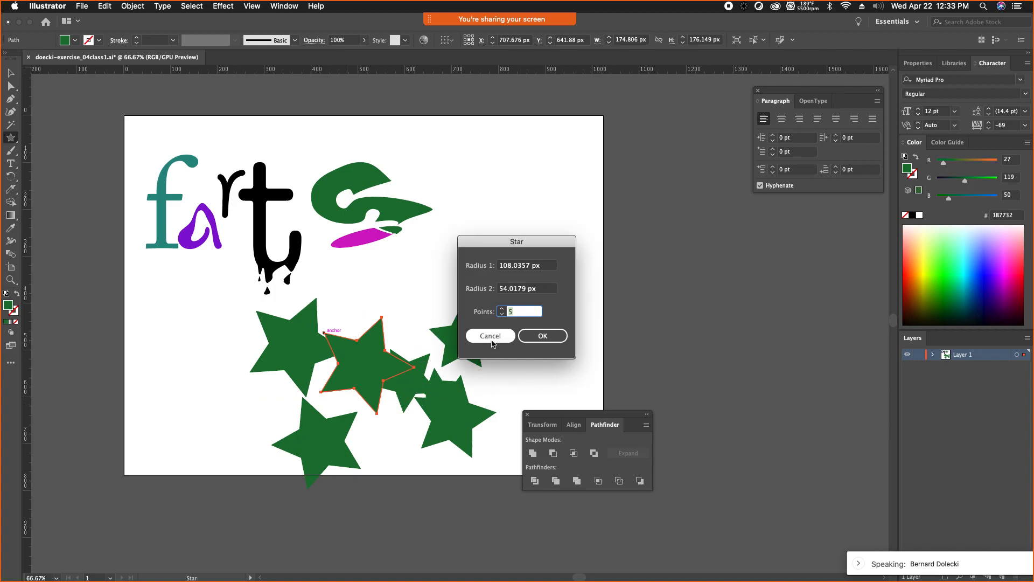
{"action": "left_click", "coordinate": [537, 338]}
Step: Fill the cluster with further overlapping stars, including small five-pointed ones with outer radii of 31.1558 px and 43.032 px
{"action": "left_click_drag", "start_coordinate": [376, 313], "coordinate": [410, 368]}
{"action": "left_click", "coordinate": [379, 360]}
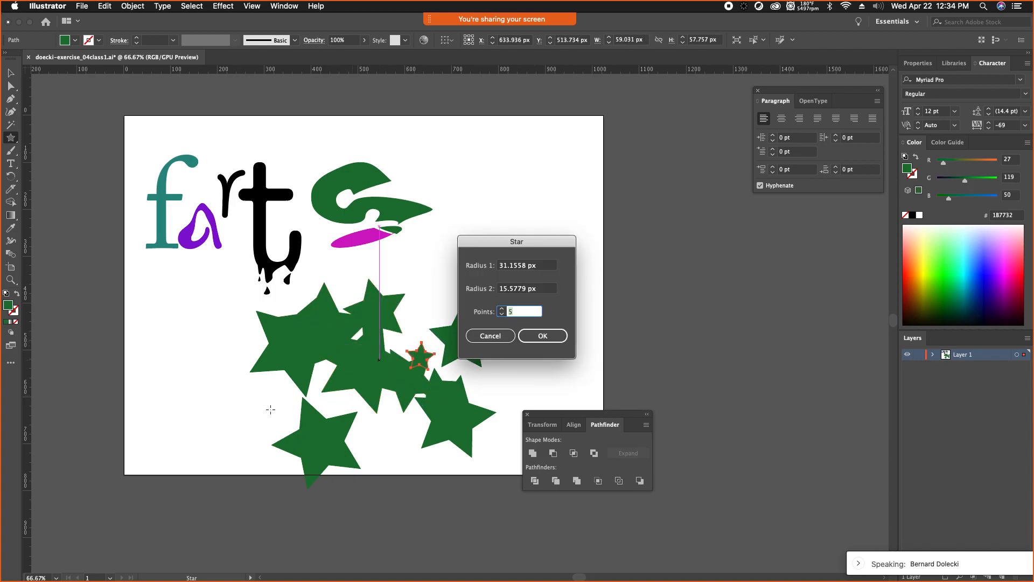
{"action": "left_click", "coordinate": [530, 337]}
{"action": "mouse_move", "coordinate": [365, 399]}
{"action": "left_mouse_down"}
{"action": "mouse_move", "coordinate": [340, 388]}
{"action": "mouse_move", "coordinate": [351, 407]}
{"action": "left_mouse_up"}
{"action": "left_click_drag", "start_coordinate": [350, 378], "coordinate": [347, 358]}
{"action": "left_click", "coordinate": [411, 356]}
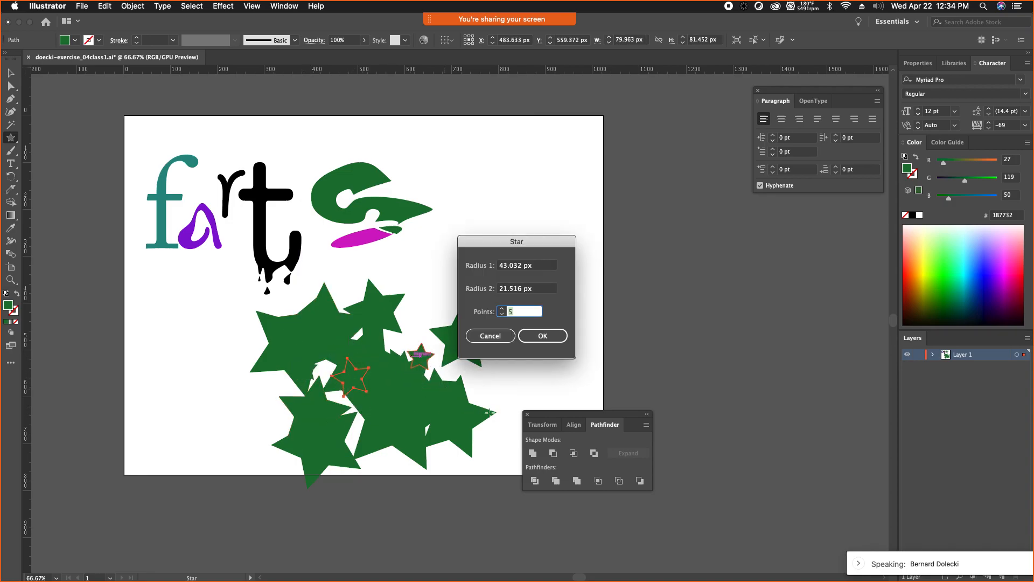
{"action": "left_click", "coordinate": [555, 337]}
Step: Select all the overlapping stars, divide them with Pathfinder and ungroup the result
{"action": "left_click", "coordinate": [12, 74]}
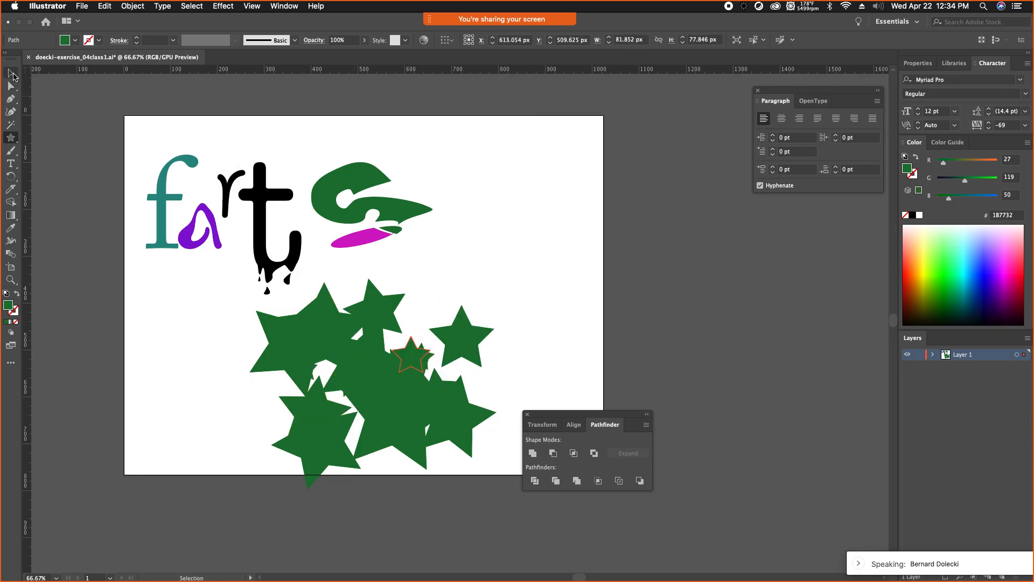
{"action": "left_click_drag", "start_coordinate": [220, 307], "coordinate": [512, 496]}
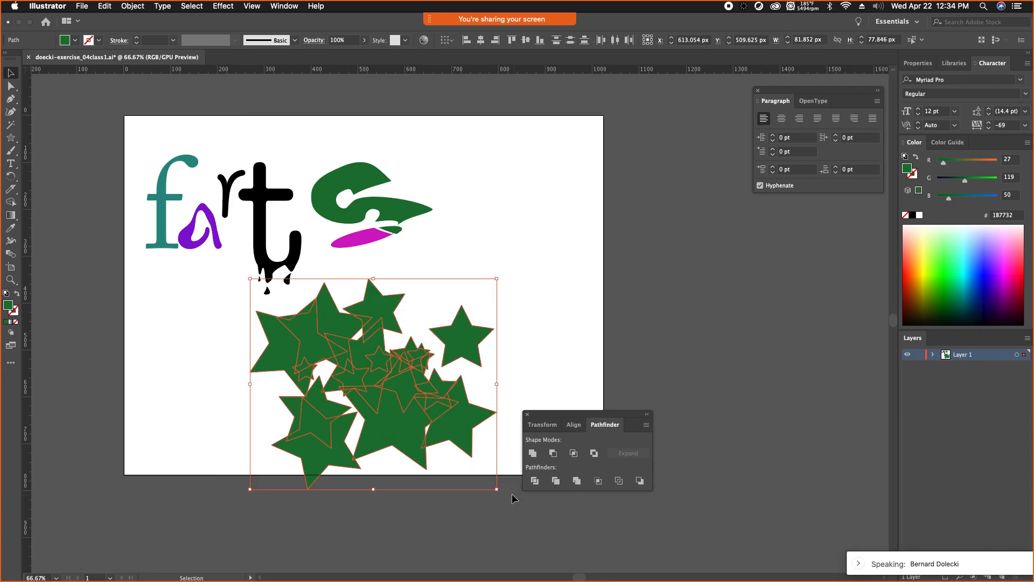
{"action": "left_click", "coordinate": [535, 481]}
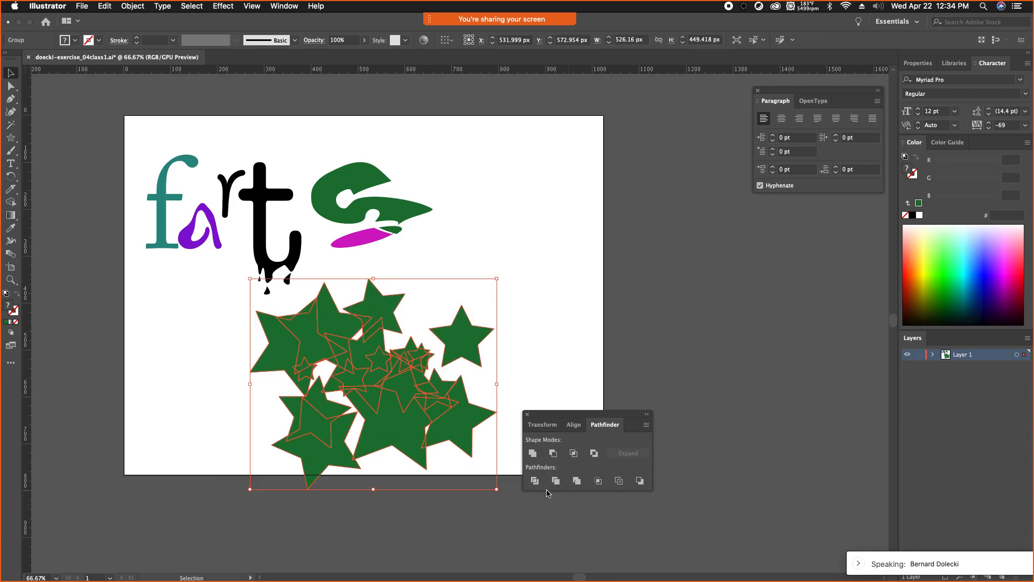
{"action": "left_click", "coordinate": [125, 6]}
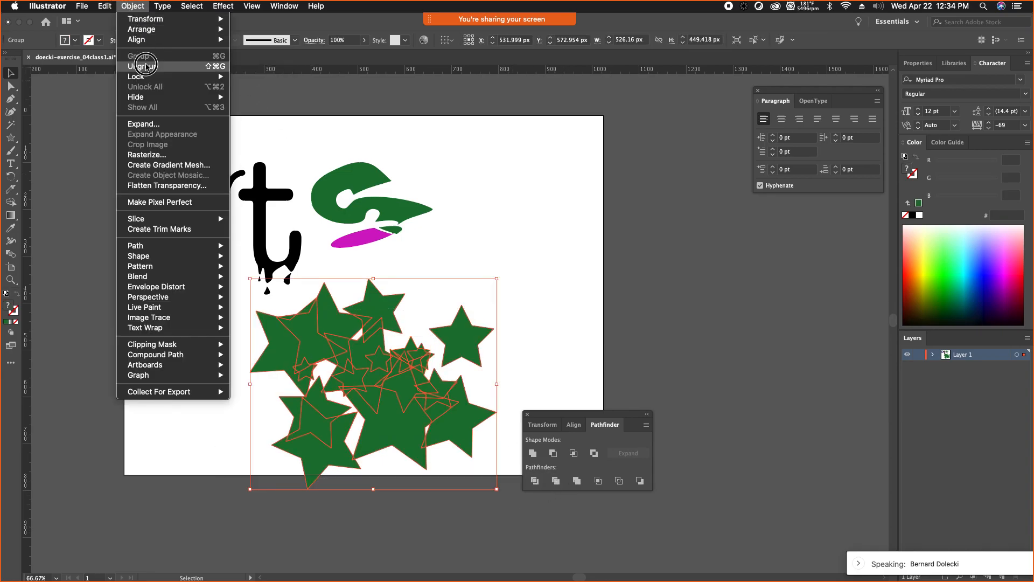
{"action": "left_click", "coordinate": [146, 66]}
Step: Delete several individual divided pieces from the middle and lower parts of the star cluster
{"action": "left_click", "coordinate": [573, 291]}
{"action": "left_click", "coordinate": [307, 372]}
{"action": "key", "text": "Delete"}
{"action": "left_click", "coordinate": [351, 354]}
{"action": "key", "text": "Delete"}
{"action": "left_click", "coordinate": [395, 375]}
{"action": "key", "text": "Delete"}
{"action": "left_click", "coordinate": [386, 394]}
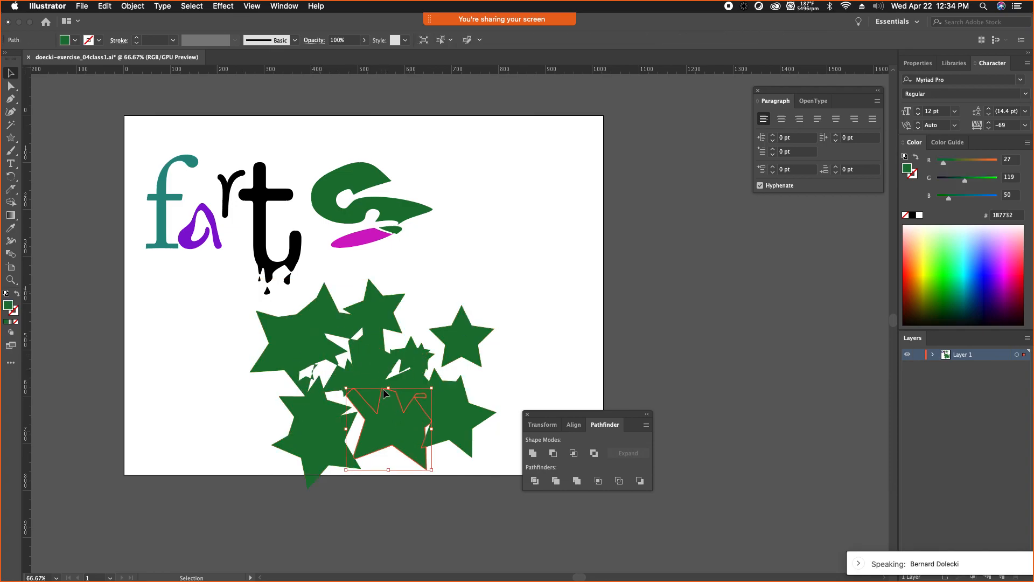
{"action": "key", "text": "Delete"}
{"action": "left_click", "coordinate": [358, 369]}
{"action": "key", "text": "Delete"}
{"action": "left_click", "coordinate": [451, 412]}
{"action": "key", "text": "Delete"}
{"action": "left_click", "coordinate": [325, 430]}
{"action": "key", "text": "Delete"}
{"action": "left_click", "coordinate": [395, 379]}
{"action": "key", "text": "Delete"}
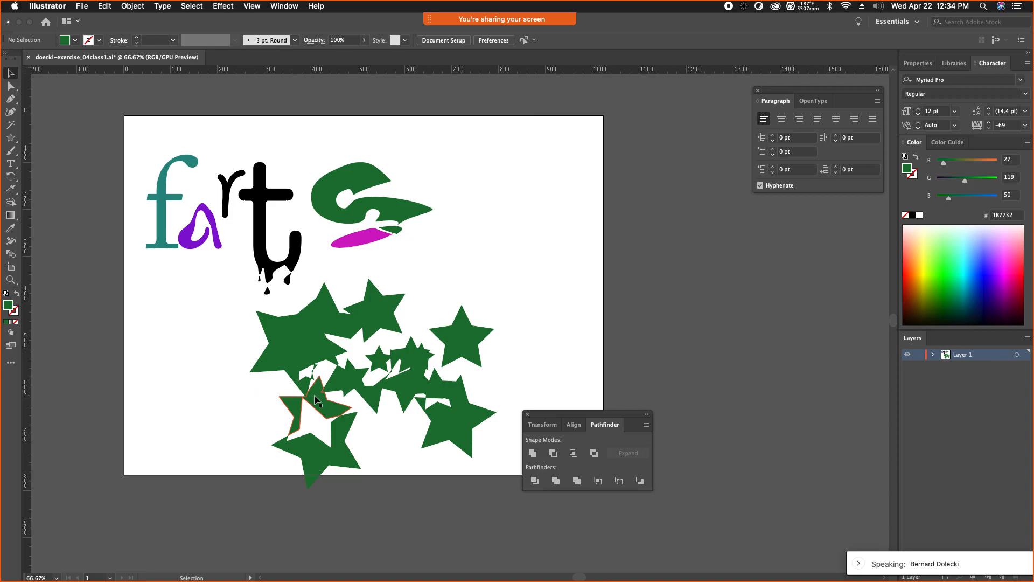
Step: Select all the remaining star pieces and delete them
{"action": "left_click", "coordinate": [314, 394]}
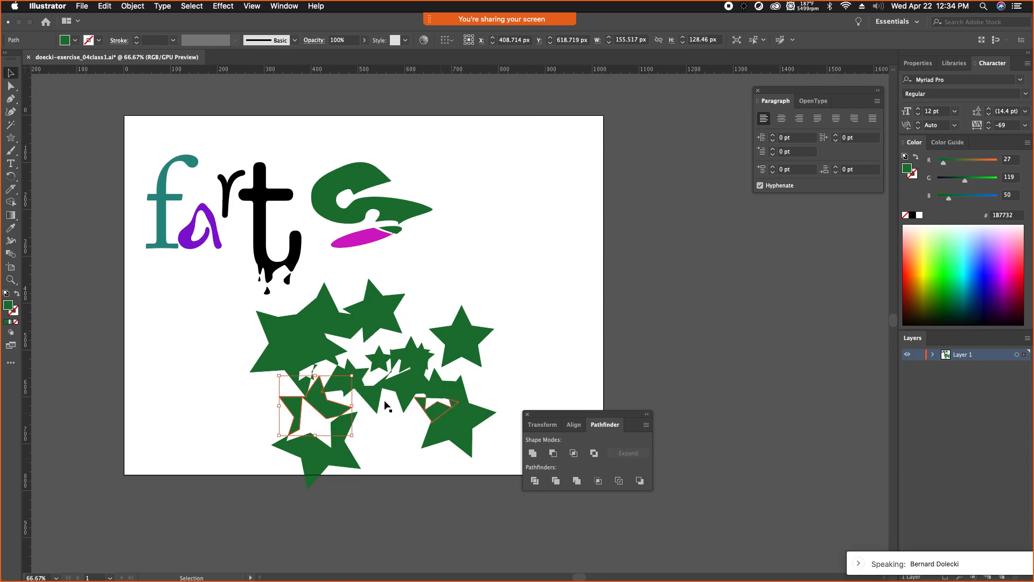
{"action": "left_click_drag", "start_coordinate": [210, 297], "coordinate": [517, 489]}
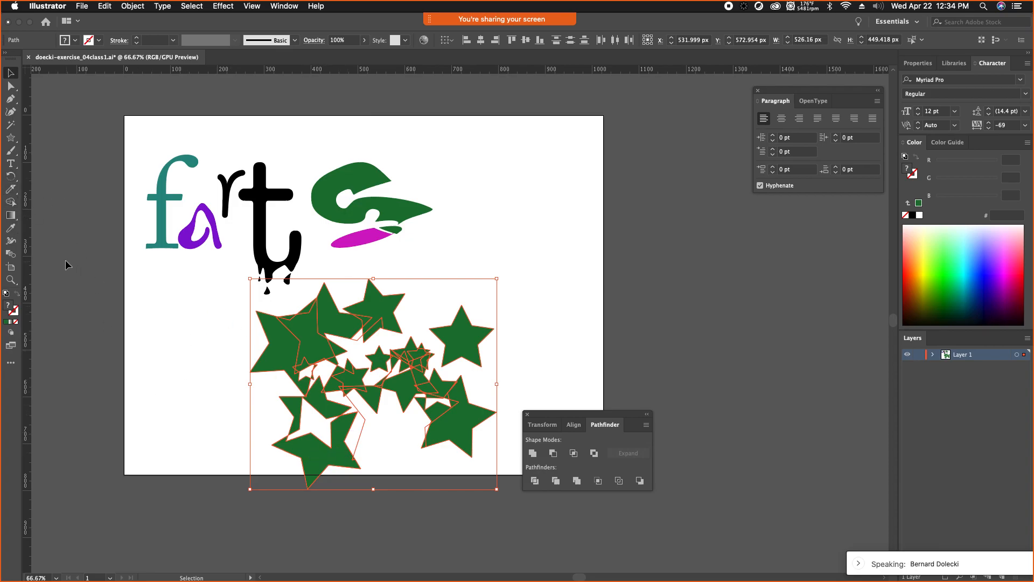
{"action": "left_click", "coordinate": [15, 140]}
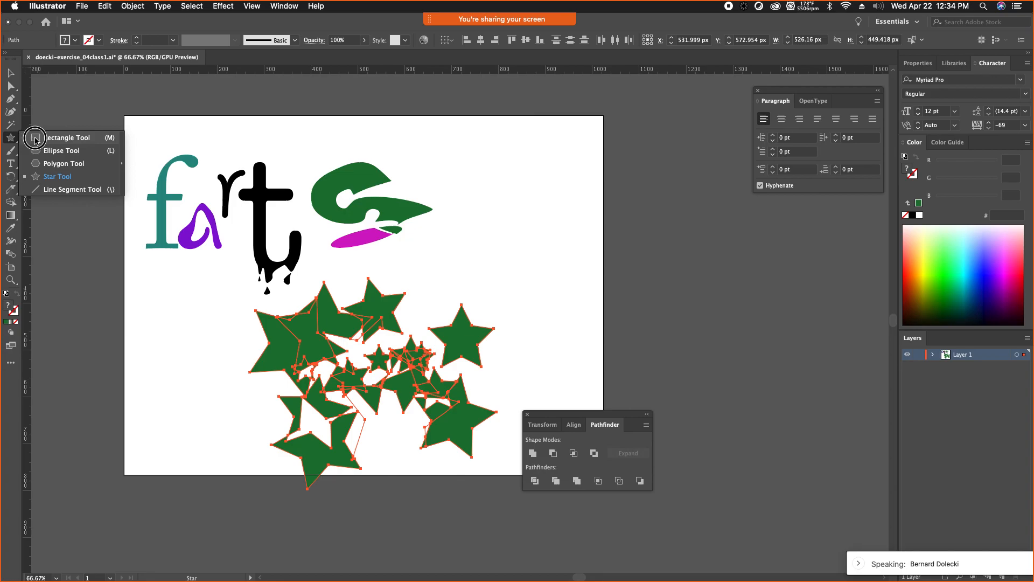
{"action": "left_click", "coordinate": [35, 140]}
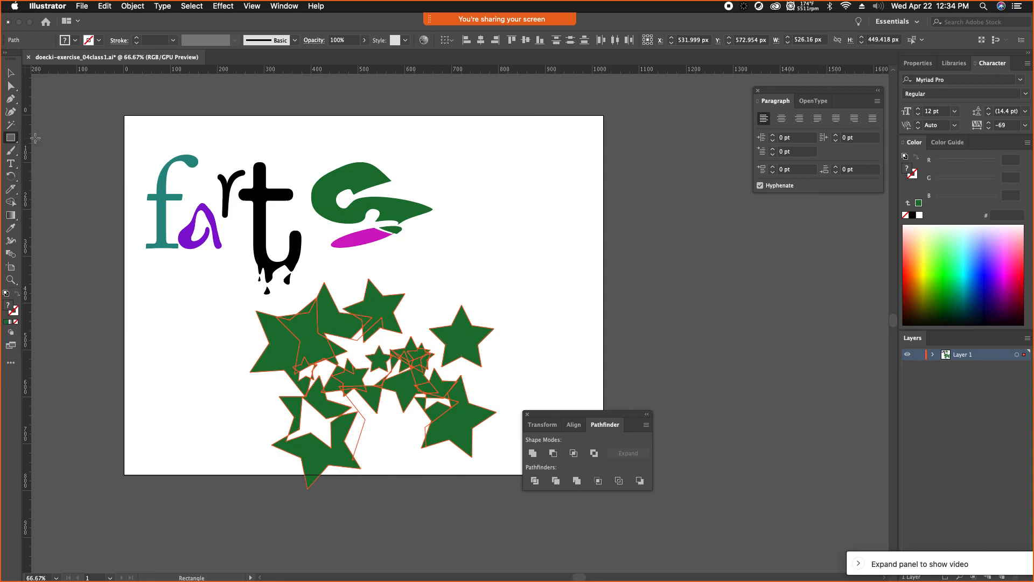
{"action": "left_click", "coordinate": [11, 73]}
{"action": "left_click", "coordinate": [296, 302]}
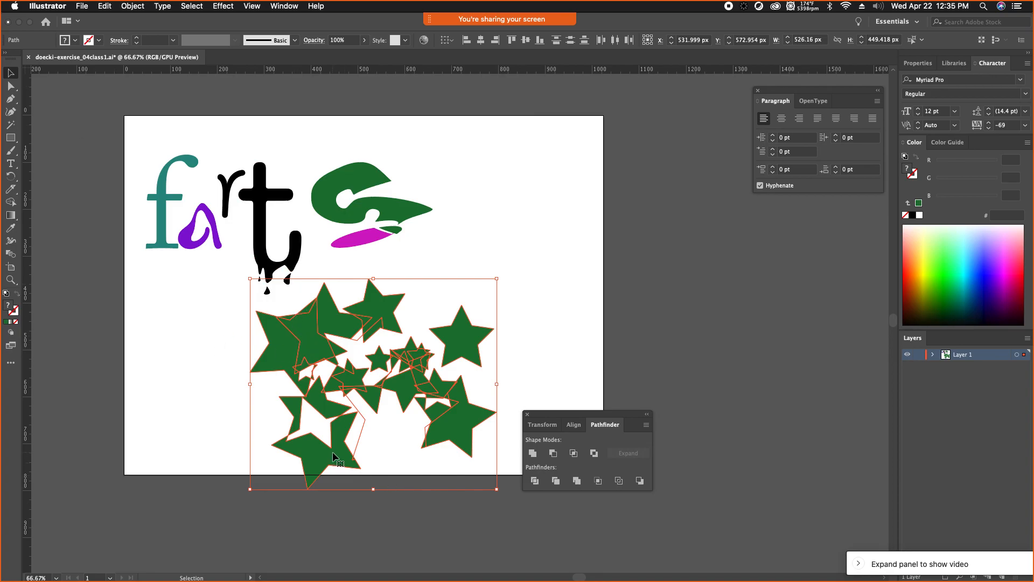
{"action": "key", "text": "Delete"}
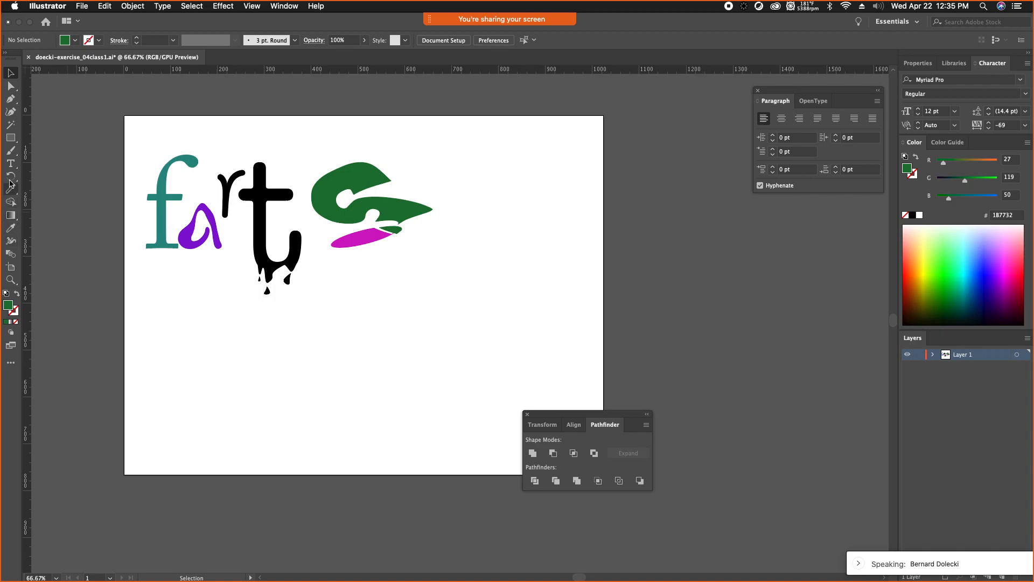
Step: Create a green 12-point star about 494 px wide and place it below the s
{"action": "left_click_drag", "start_coordinate": [10, 138], "coordinate": [56, 177]}
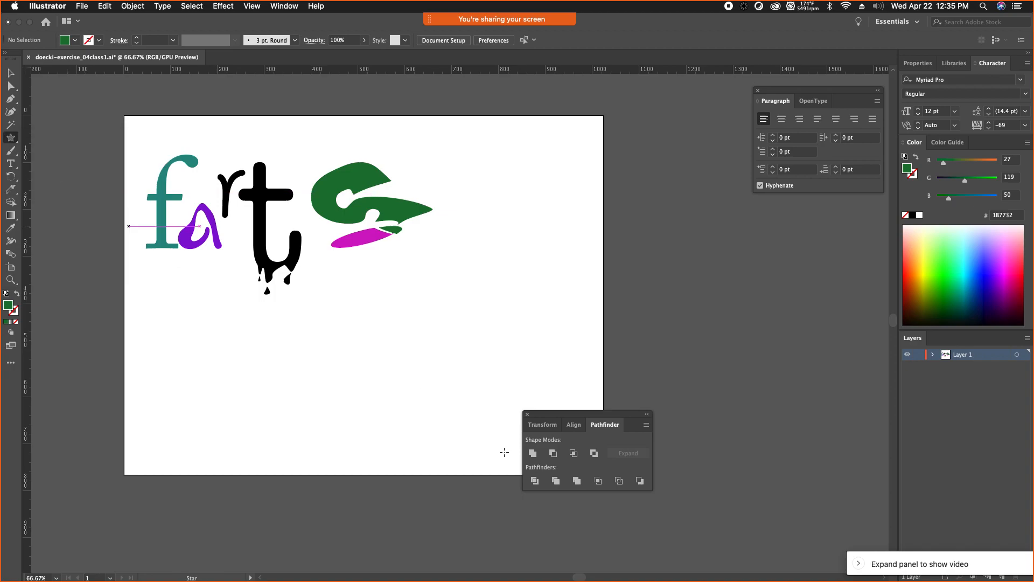
{"action": "left_click", "coordinate": [420, 366]}
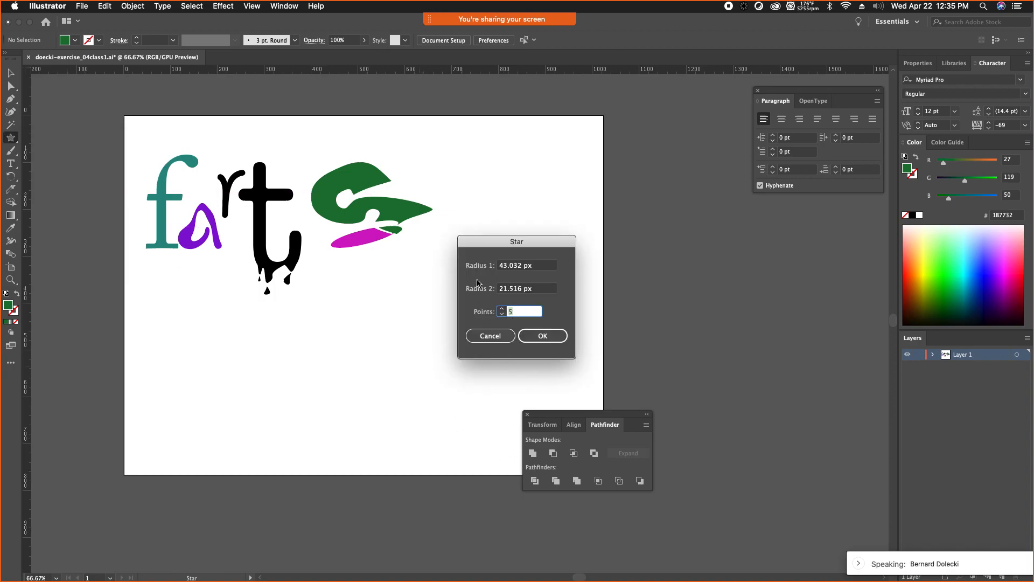
{"action": "type", "text": "12"}
{"action": "left_click", "coordinate": [534, 337]}
{"action": "key", "text": "v"}
{"action": "mouse_move", "coordinate": [440, 385]}
{"action": "left_mouse_down"}
{"action": "mouse_move", "coordinate": [586, 482]}
{"action": "mouse_move", "coordinate": [439, 369]}
{"action": "mouse_move", "coordinate": [448, 378]}
{"action": "left_mouse_up"}
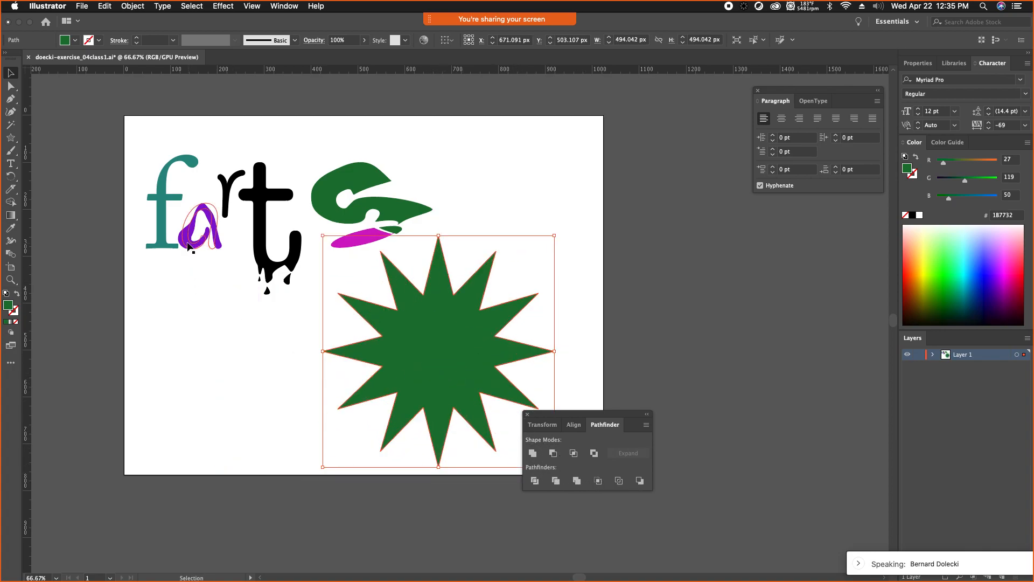
Step: Place a copy of the purple a in the middle of the 12-point star and bring it to the front
{"action": "left_click_drag", "start_coordinate": [188, 246], "coordinate": [421, 371]}
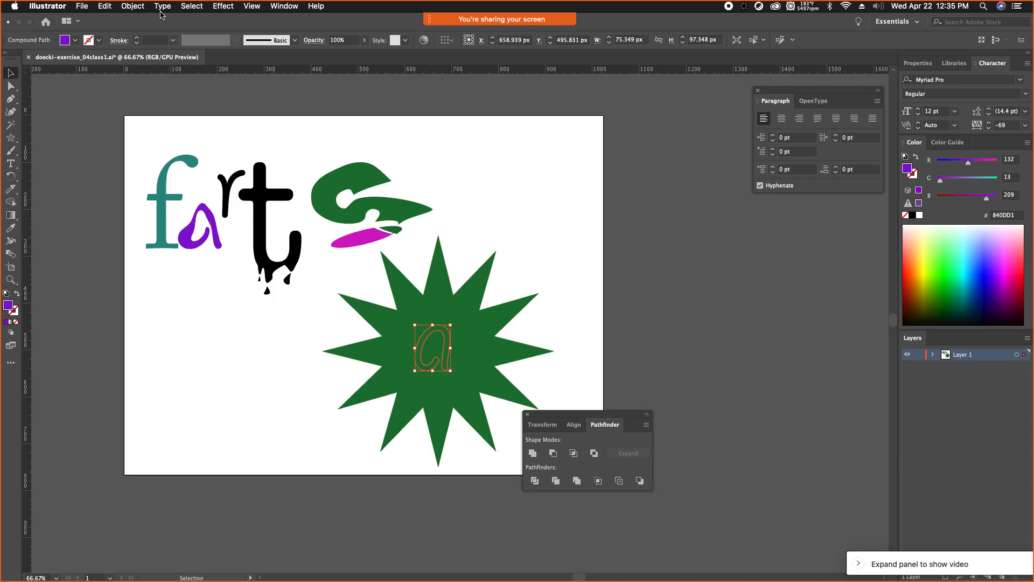
{"action": "left_click", "coordinate": [144, 4]}
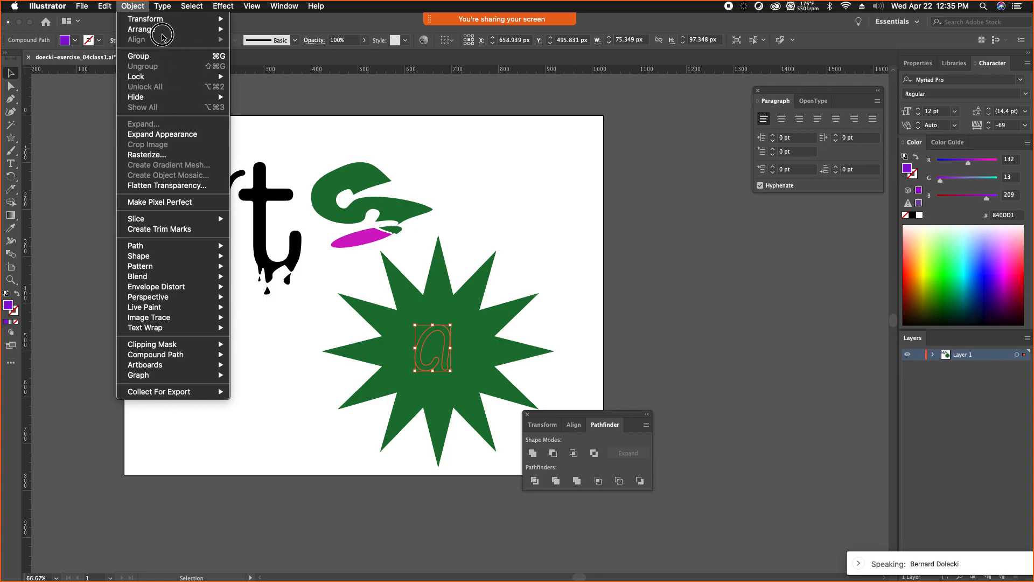
{"action": "mouse_move", "coordinate": [164, 29]}
{"action": "left_click", "coordinate": [243, 30]}
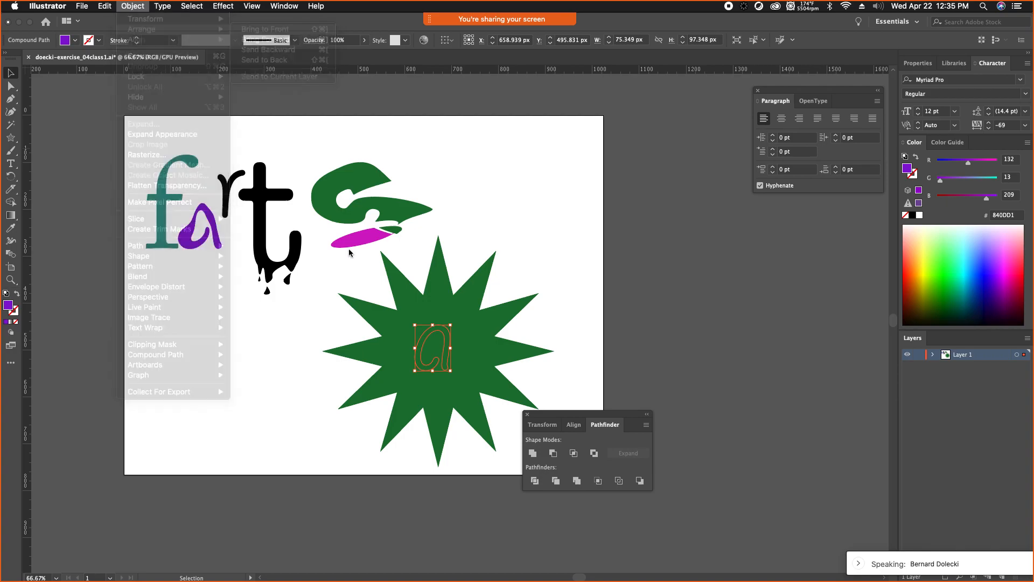
Step: Expand the appearance of the copied purple a
{"action": "left_click", "coordinate": [133, 6]}
{"action": "left_click", "coordinate": [148, 134]}
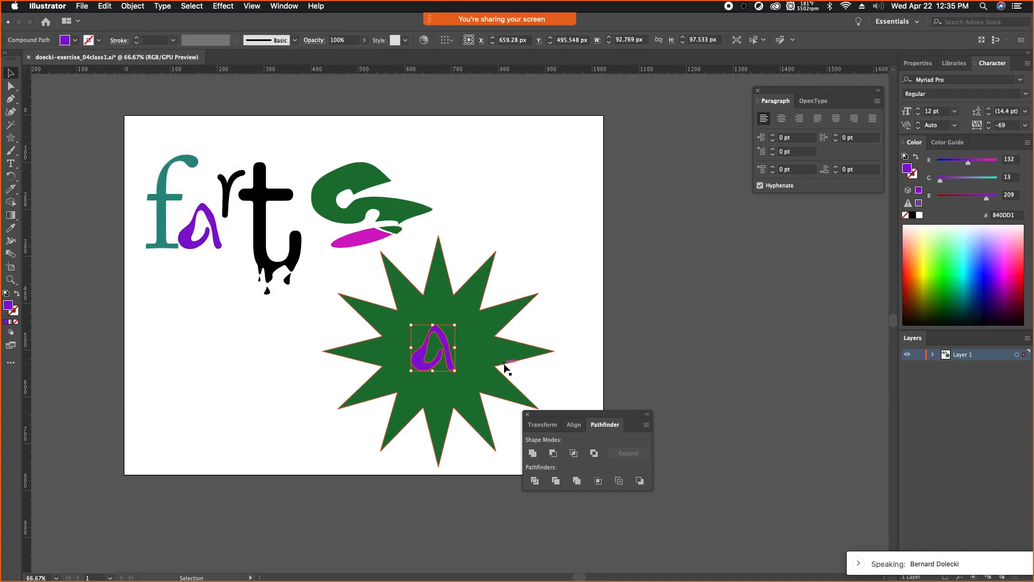
Step: Try cutting the small a out of the star with Minus Front and moving the result, and undo back to the expanded a
{"action": "left_click_drag", "start_coordinate": [264, 316], "coordinate": [490, 409]}
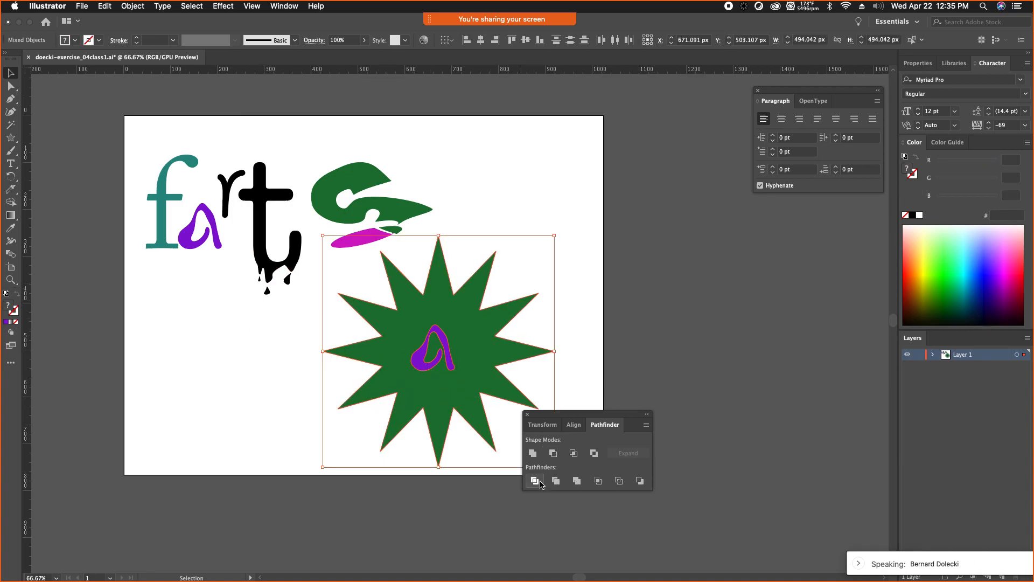
{"action": "left_click", "coordinate": [553, 453]}
{"action": "left_click", "coordinate": [206, 366]}
{"action": "left_click_drag", "start_coordinate": [440, 377], "coordinate": [358, 328]}
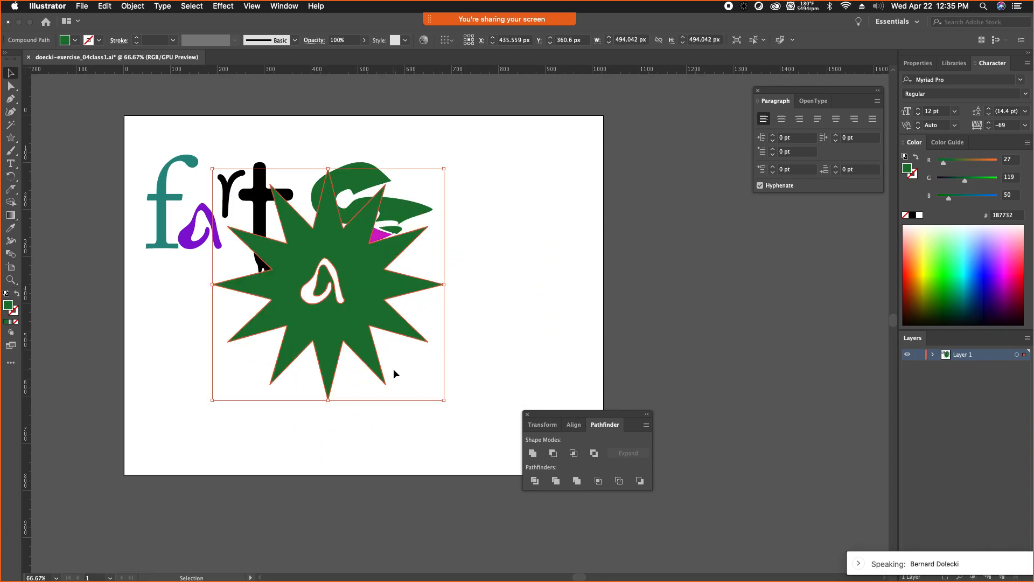
{"action": "key", "text": "super+z"}
{"action": "key", "text": "super+z"}
{"action": "key", "text": "super+z"}
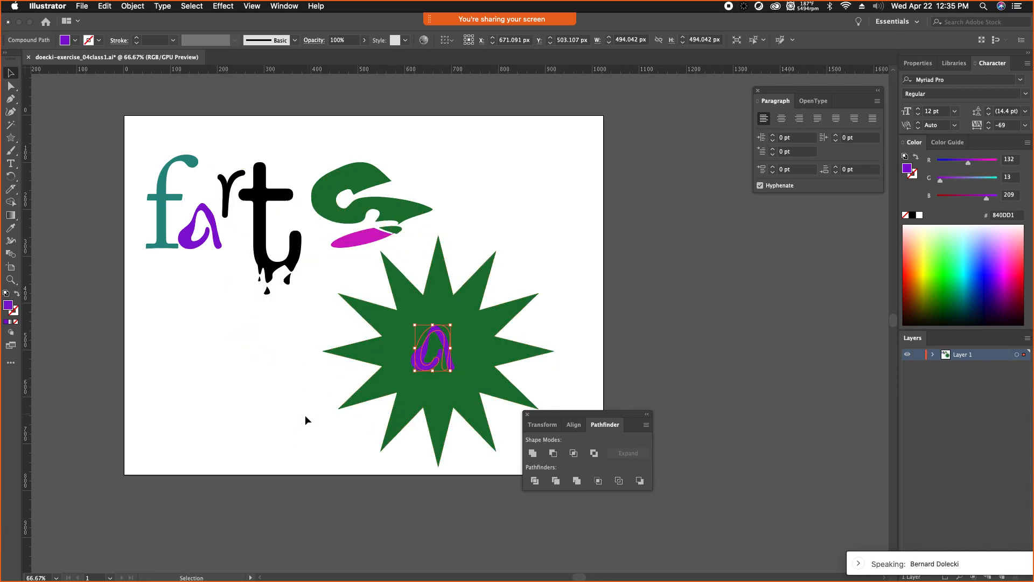
{"action": "key", "text": "super+shift+z"}
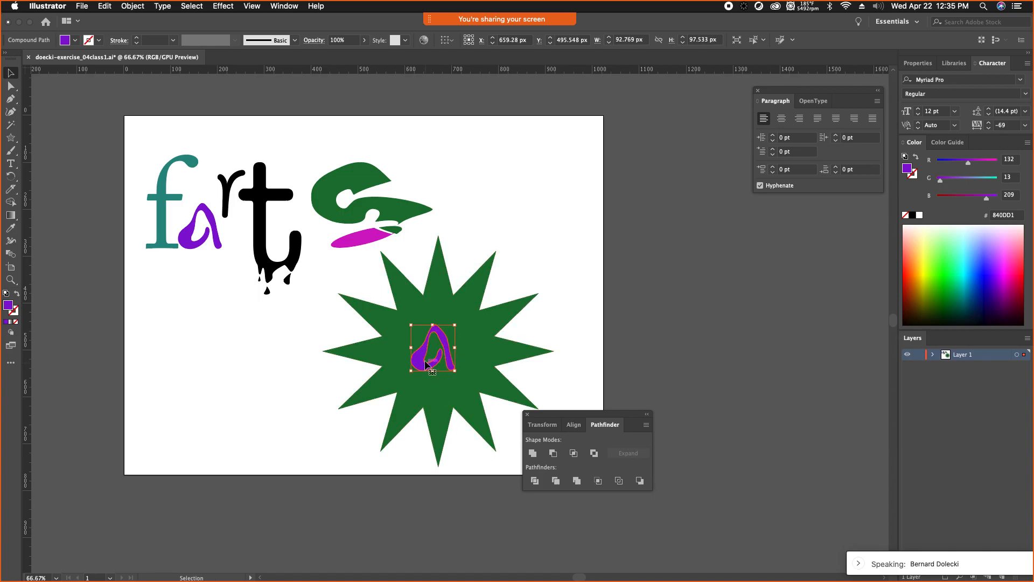
Step: Enlarge the purple a proportionally so it fills the solid center of the star
{"action": "left_click_drag", "start_coordinate": [411, 371], "coordinate": [335, 403]}
{"action": "left_click_drag", "start_coordinate": [444, 398], "coordinate": [444, 391]}
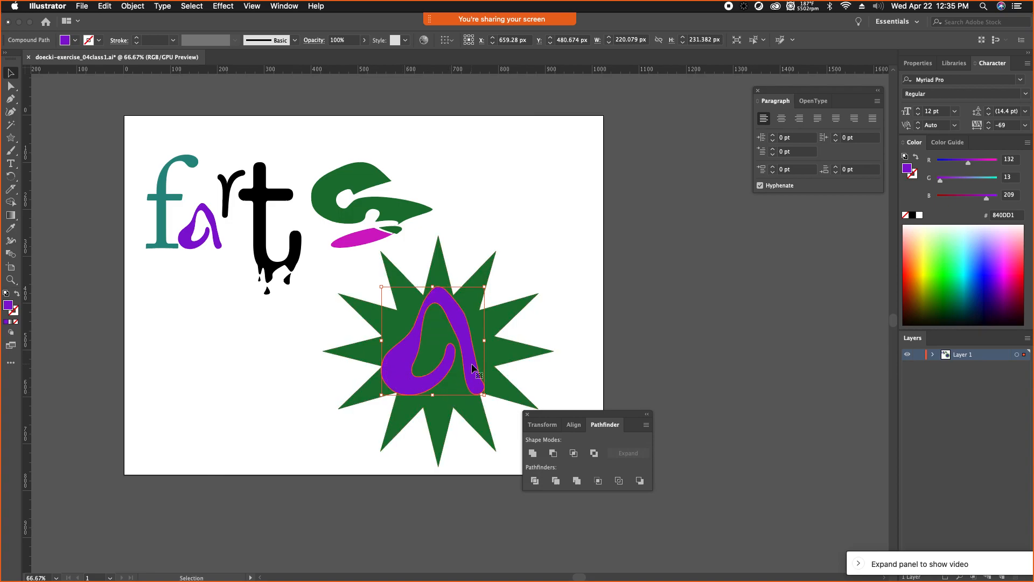
{"action": "left_click_drag", "start_coordinate": [382, 395], "coordinate": [384, 392]}
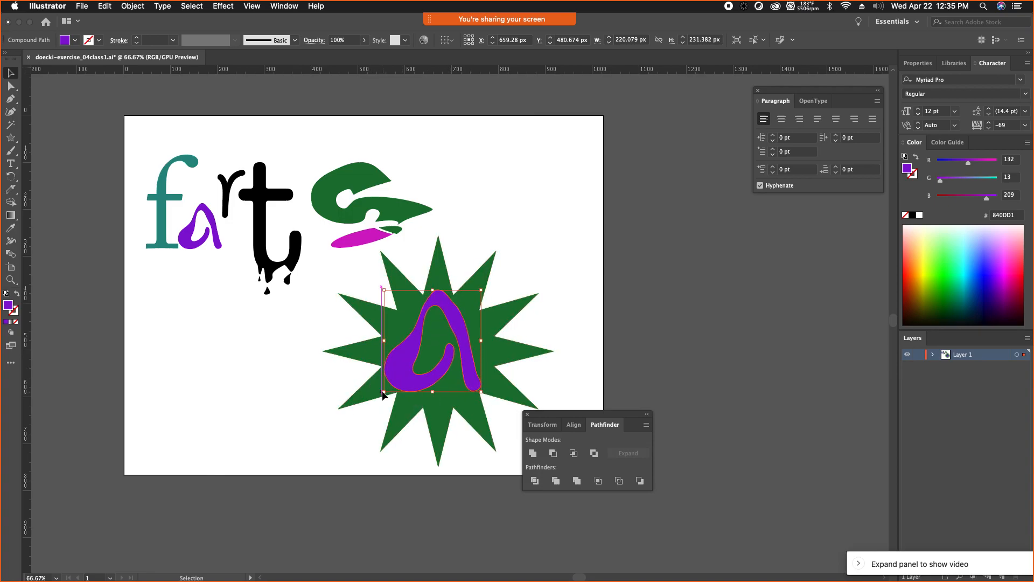
Step: Select the star and the enlarged a, and cut the a out of the star with Minus Front
{"action": "left_click_drag", "start_coordinate": [305, 341], "coordinate": [477, 418]}
{"action": "left_click", "coordinate": [554, 453]}
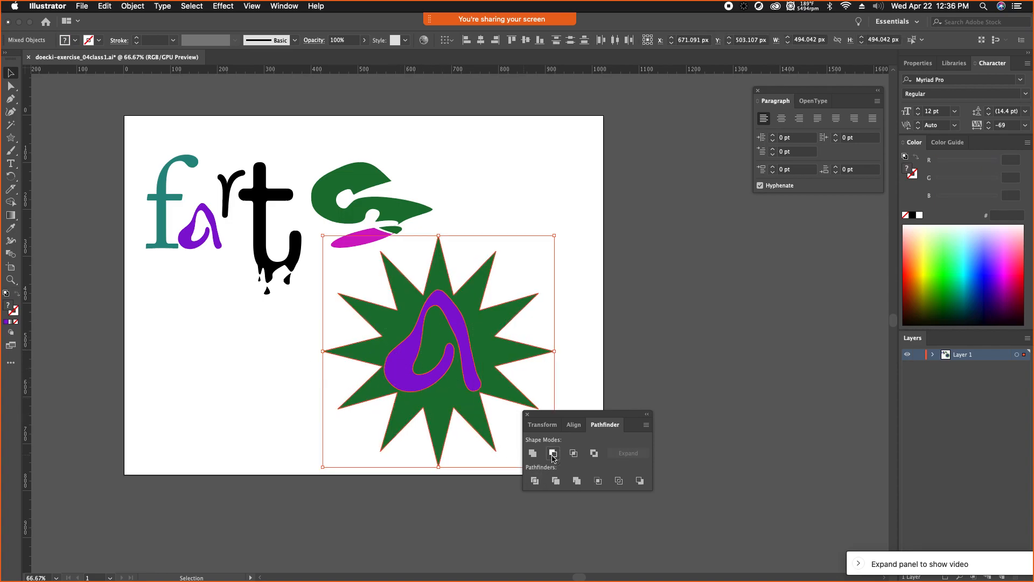
{"action": "left_click", "coordinate": [289, 413]}
Step: Move the cut-out star over the letters and enlarge it to about 867 px wide
{"action": "left_click_drag", "start_coordinate": [443, 410], "coordinate": [279, 291]}
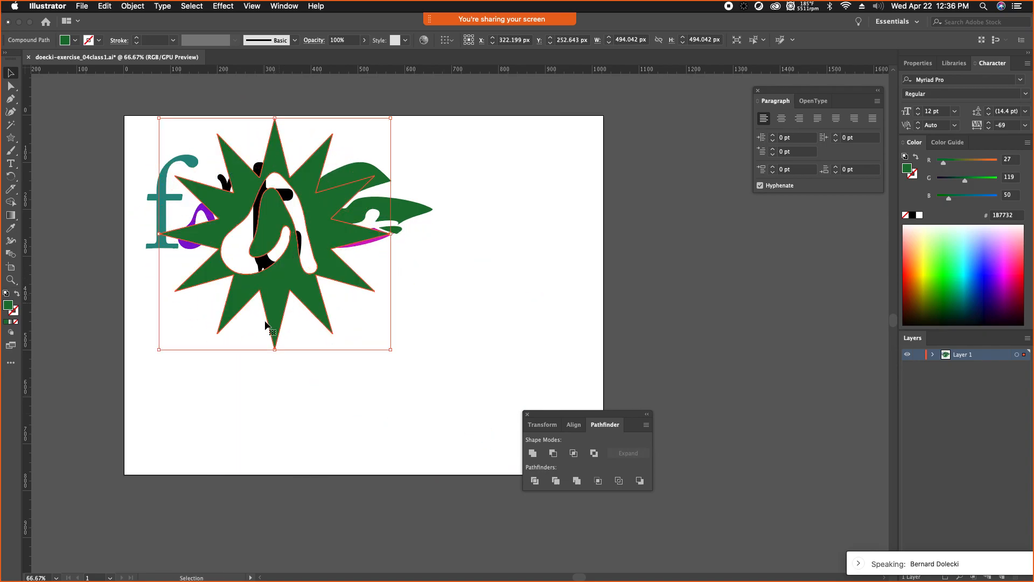
{"action": "left_click_drag", "start_coordinate": [391, 350], "coordinate": [478, 437]}
{"action": "left_click_drag", "start_coordinate": [288, 334], "coordinate": [279, 322]}
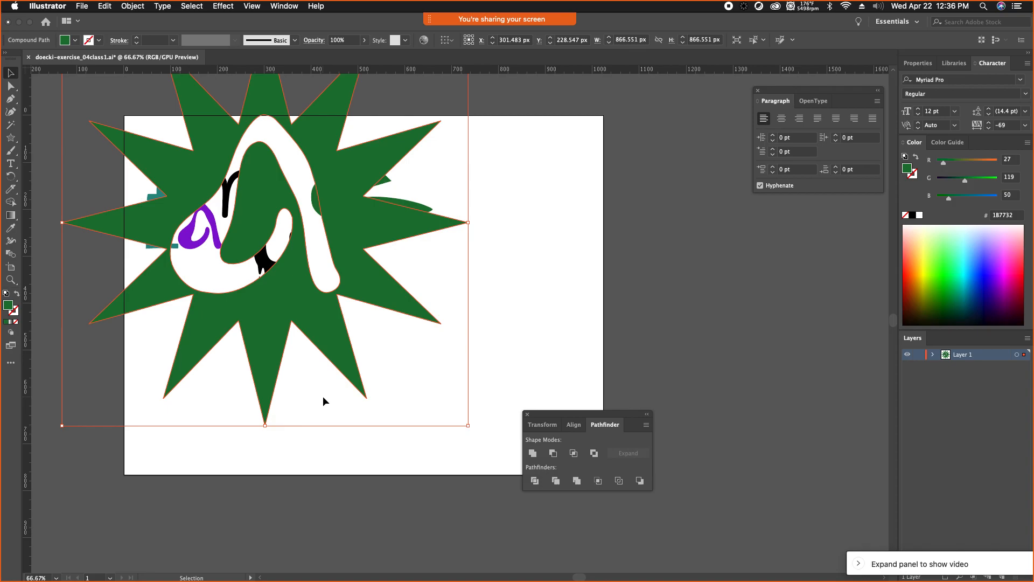
Step: Delete the cut-out star covering the letters
{"action": "key", "text": "Delete"}
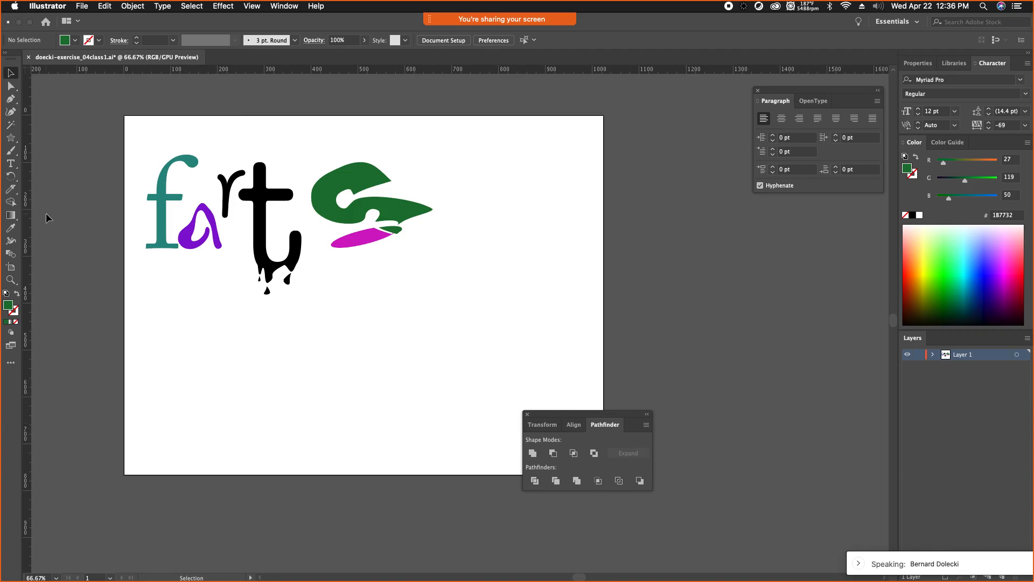
Step: Switch to Chrome to review the PLUNGE example in Part II of the exercise page, and return to Illustrator
{"action": "key", "text": "ctrl+Up"}
{"action": "left_click", "coordinate": [302, 423]}
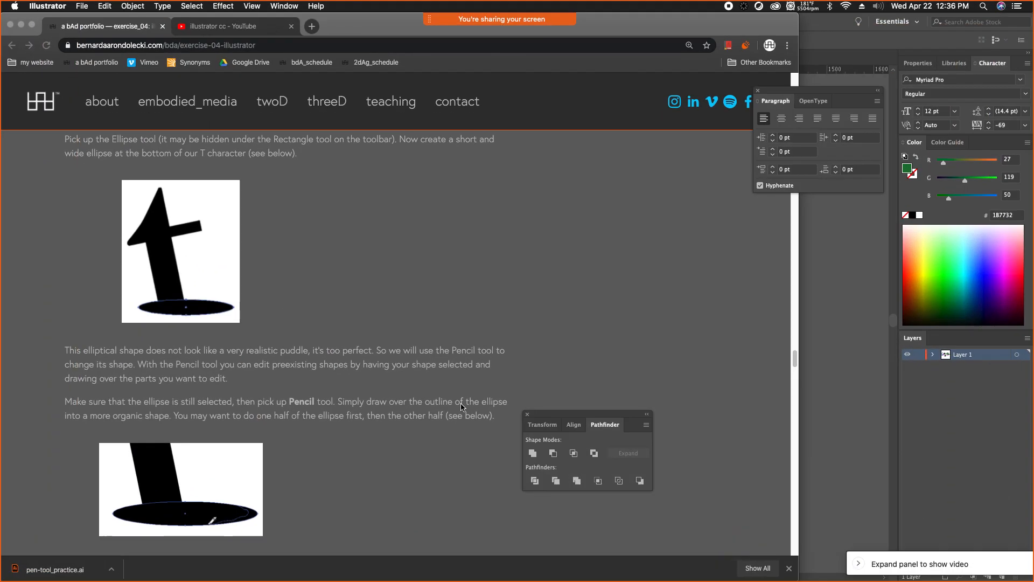
{"action": "left_click_drag", "start_coordinate": [796, 353], "coordinate": [798, 412]}
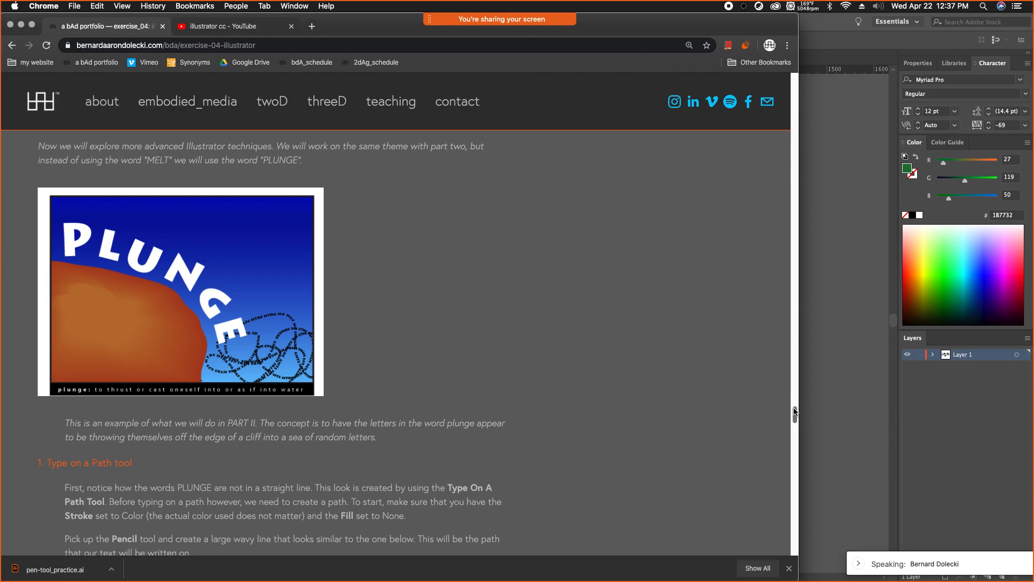
{"action": "scroll", "coordinate": [291, 326], "scroll_direction": "up", "scroll_amount": 5}
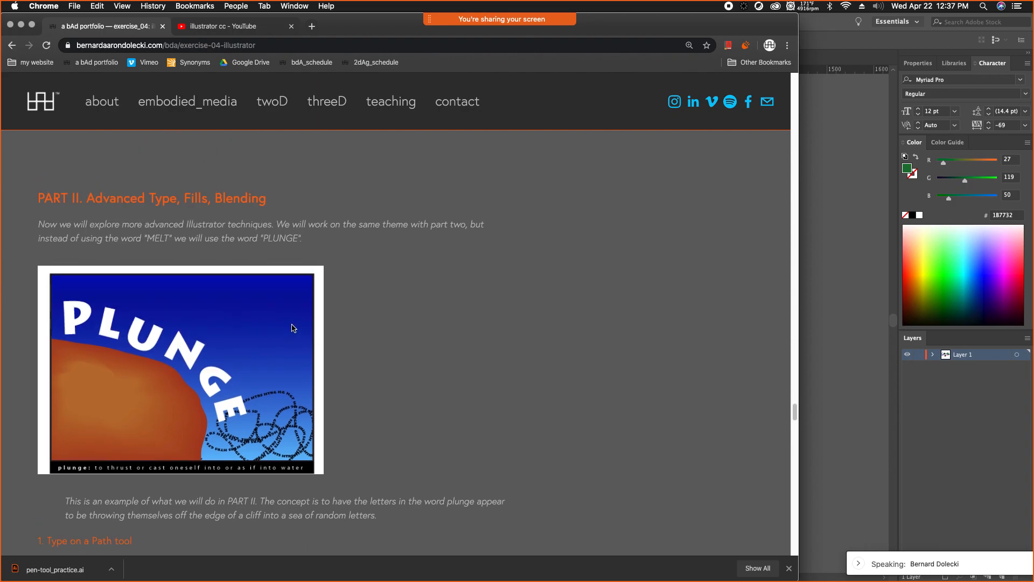
{"action": "scroll", "coordinate": [288, 326], "scroll_direction": "up", "scroll_amount": 7}
{"action": "key", "text": "ctrl+Up"}
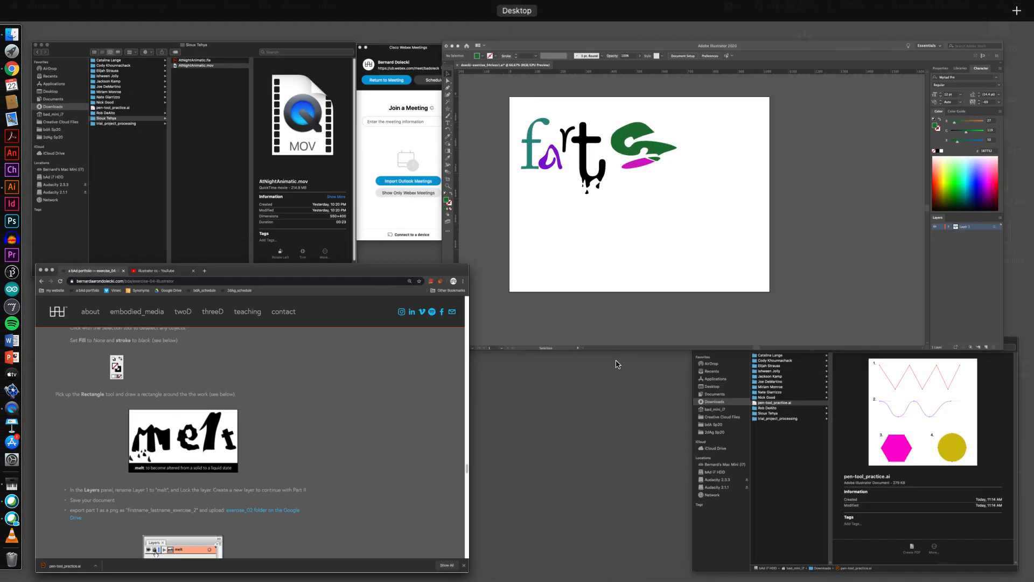
{"action": "left_click", "coordinate": [686, 253]}
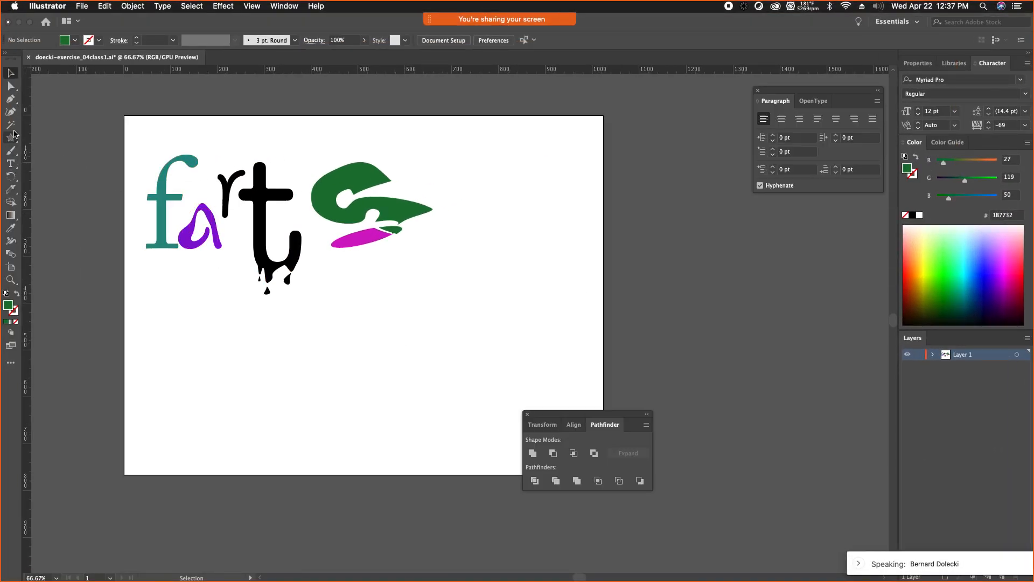
Step: Add a new layer above Layer 1 and lock Layer 1
{"action": "left_click_drag", "start_coordinate": [10, 98], "coordinate": [48, 102]}
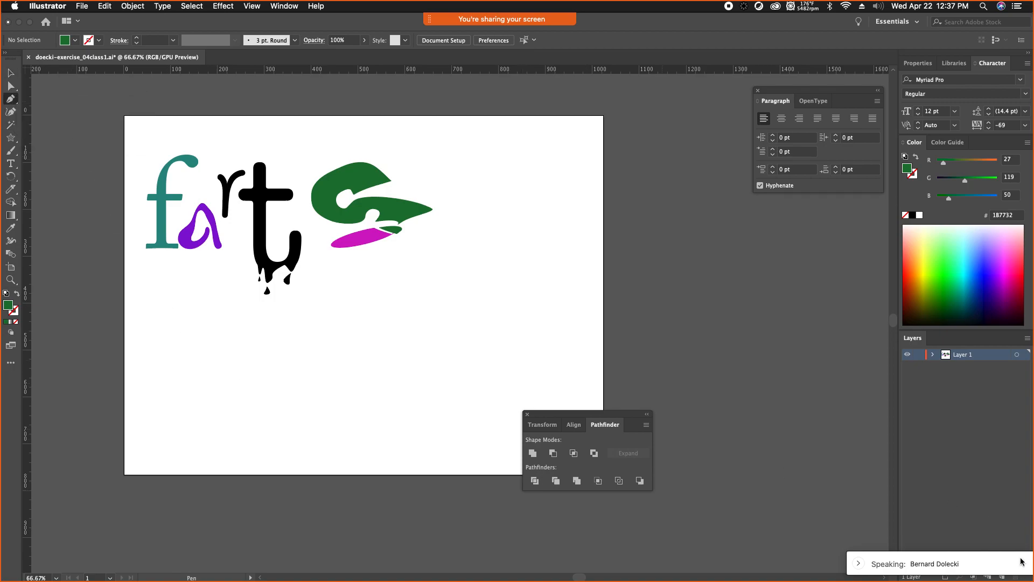
{"action": "left_click", "coordinate": [1003, 577]}
{"action": "left_click", "coordinate": [907, 367]}
{"action": "left_click", "coordinate": [906, 366]}
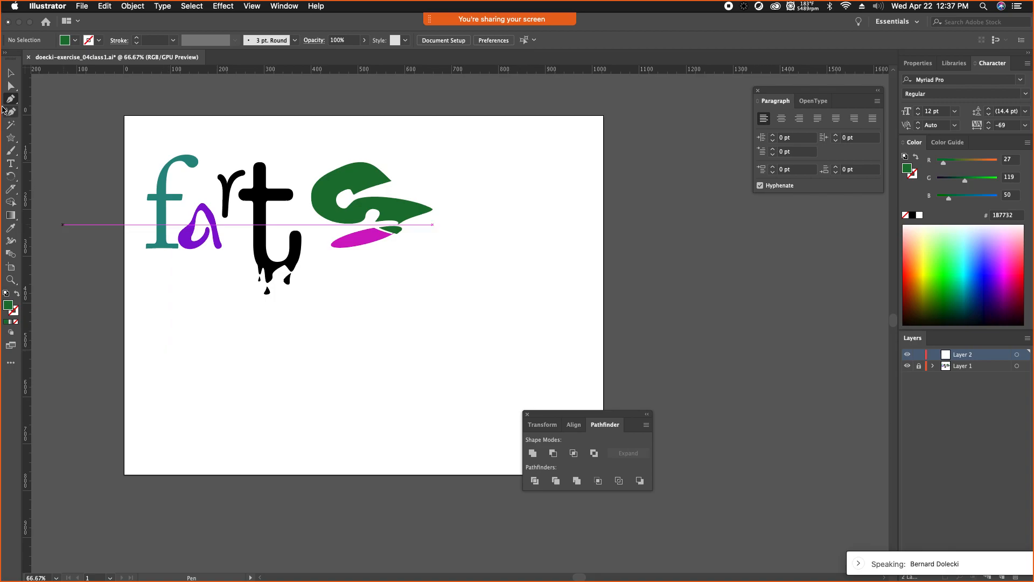
Step: Try drawing a wavy open path below the letters with the Pen tool, and undo its last several curve points
{"action": "left_click_drag", "start_coordinate": [154, 348], "coordinate": [165, 370]}
{"action": "left_click_drag", "start_coordinate": [194, 406], "coordinate": [263, 361]}
{"action": "left_click_drag", "start_coordinate": [301, 344], "coordinate": [306, 354]}
{"action": "left_click_drag", "start_coordinate": [358, 453], "coordinate": [398, 358]}
{"action": "left_click_drag", "start_coordinate": [391, 371], "coordinate": [476, 274]}
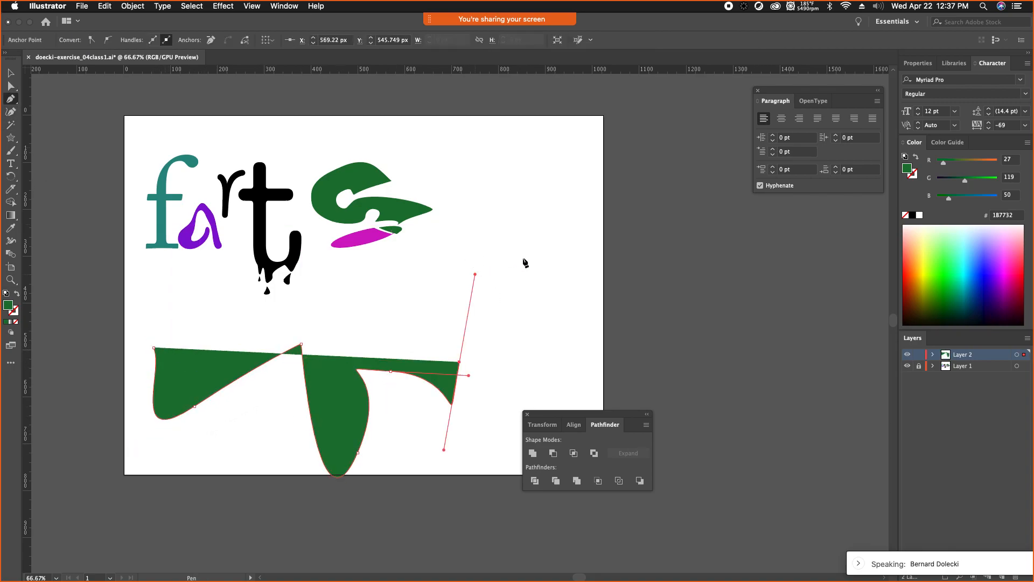
{"action": "left_click_drag", "start_coordinate": [487, 349], "coordinate": [575, 333]}
{"action": "left_click_drag", "start_coordinate": [555, 282], "coordinate": [585, 353]}
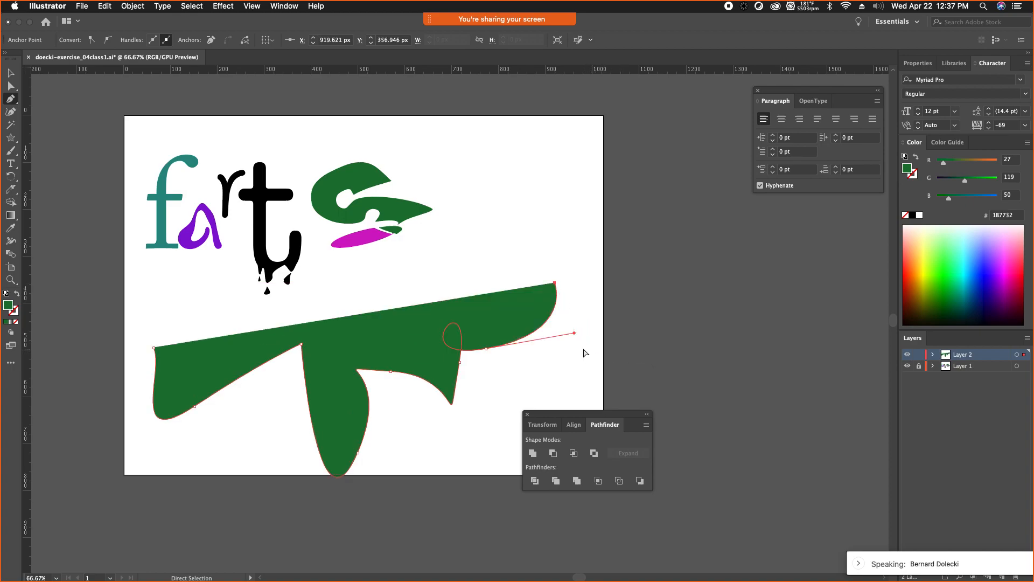
{"action": "key", "text": "super+z"}
{"action": "key", "text": "super+z"}
{"action": "key", "text": "super+z"}
{"action": "key", "text": "super+z"}
{"action": "key", "text": "super+z"}
{"action": "key", "text": "super+z"}
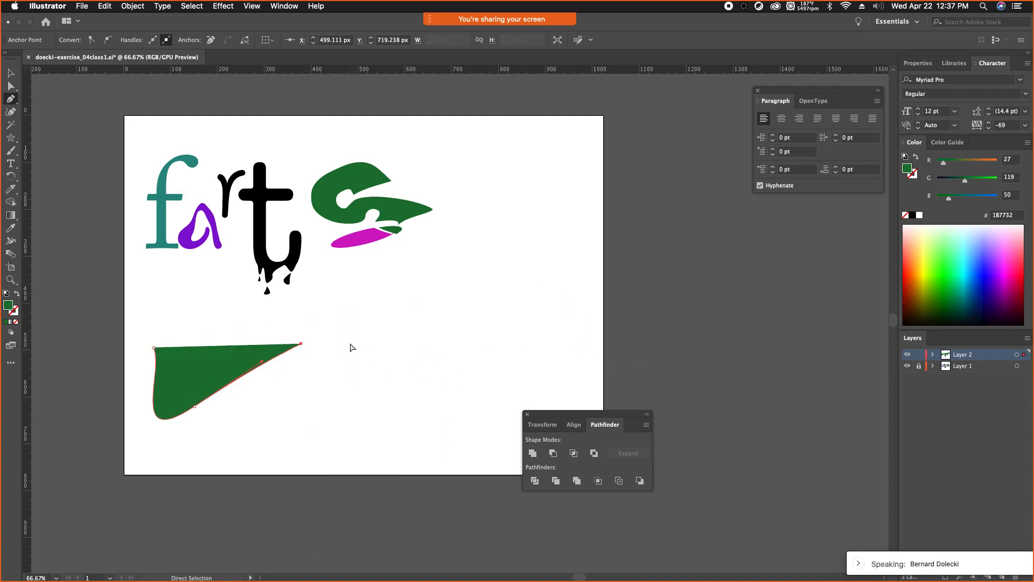
Step: Continue the wavy path across the lower part of the artboard, and swap its green fill to the stroke
{"action": "left_click_drag", "start_coordinate": [239, 352], "coordinate": [290, 338]}
{"action": "key", "text": "super+z"}
{"action": "left_click_drag", "start_coordinate": [336, 366], "coordinate": [384, 407]}
{"action": "left_click", "coordinate": [429, 402]}
{"action": "left_click_drag", "start_coordinate": [471, 361], "coordinate": [594, 356]}
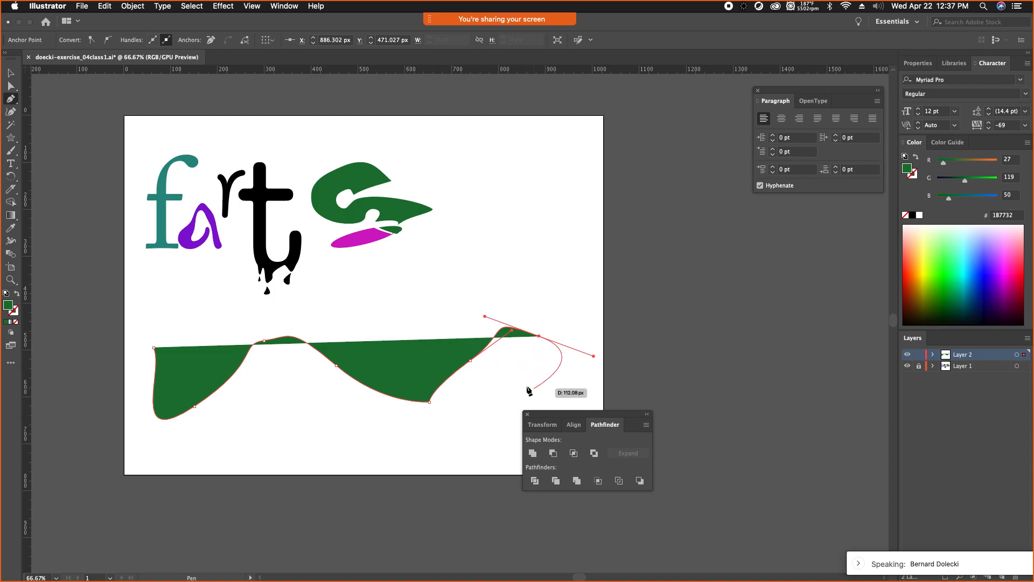
{"action": "key", "text": "Escape"}
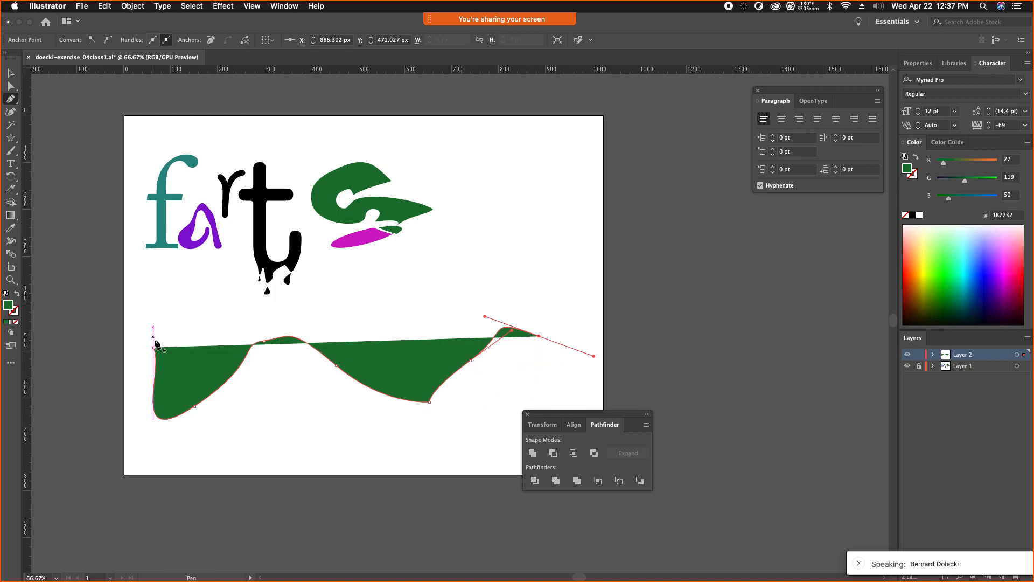
{"action": "left_click", "coordinate": [18, 295]}
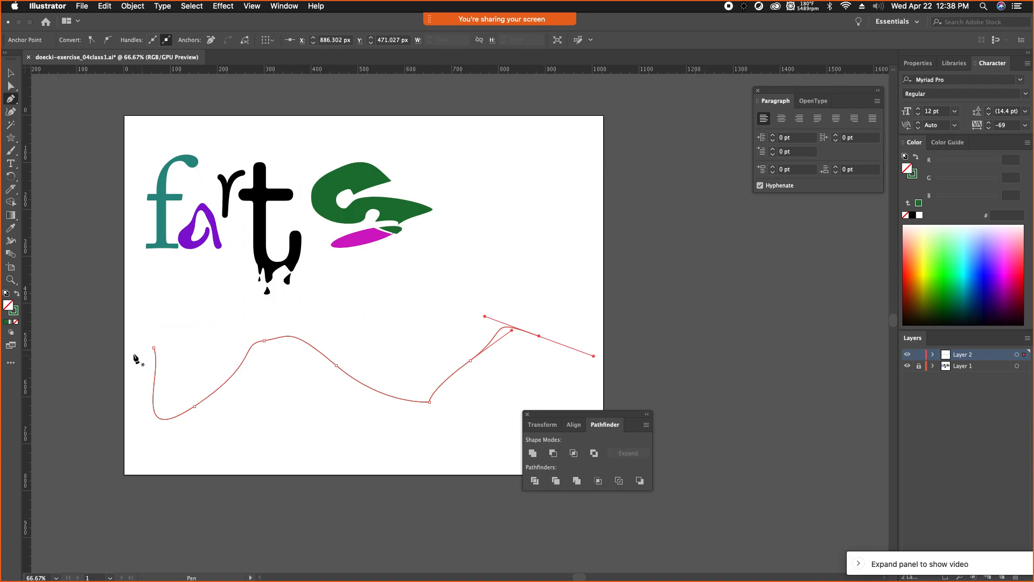
Step: Try Type on a Path along the wavy line, undo the placeholder text and delete the path
{"action": "left_click", "coordinate": [12, 164]}
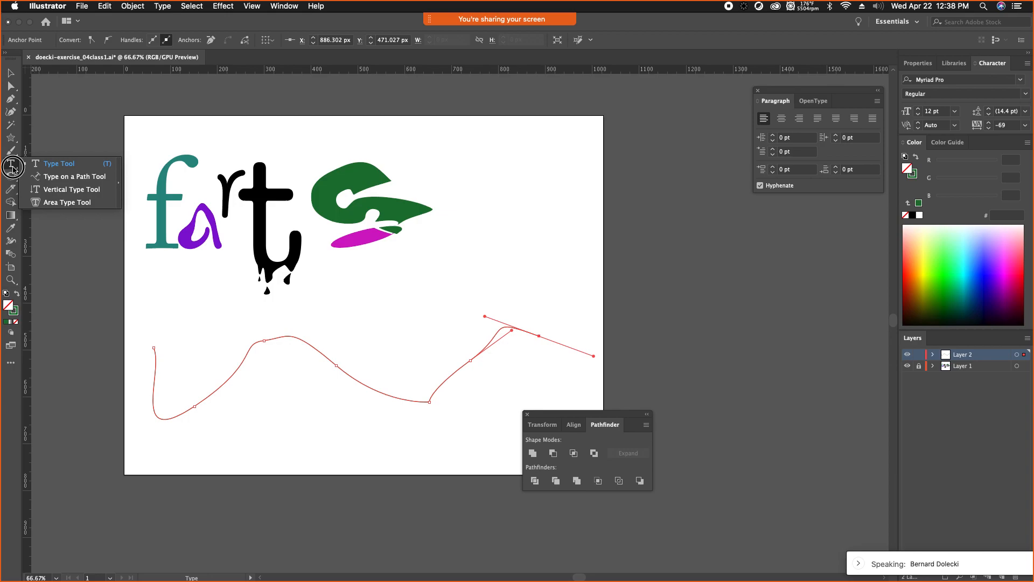
{"action": "left_click_drag", "start_coordinate": [13, 168], "coordinate": [47, 176]}
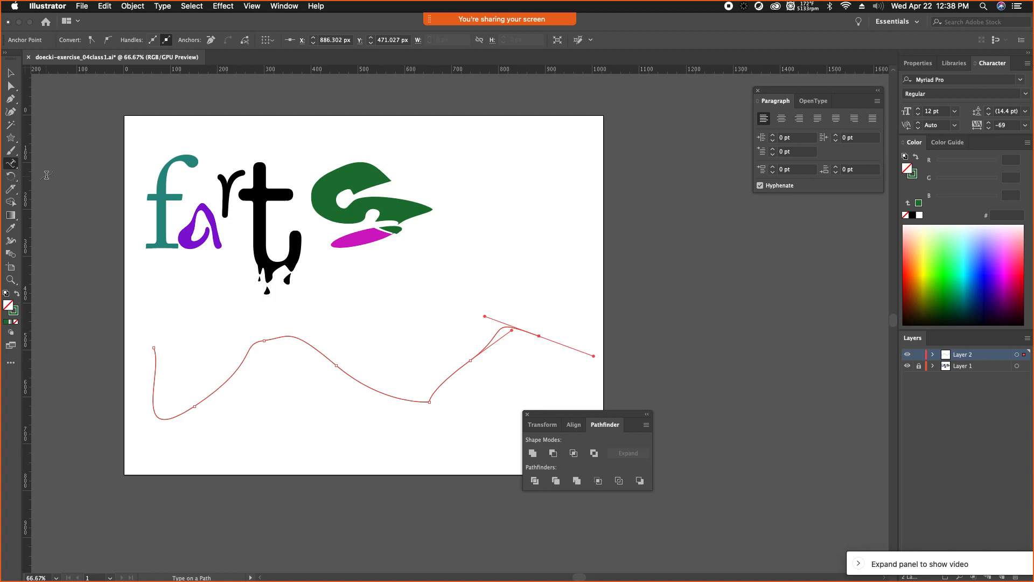
{"action": "left_click", "coordinate": [156, 362]}
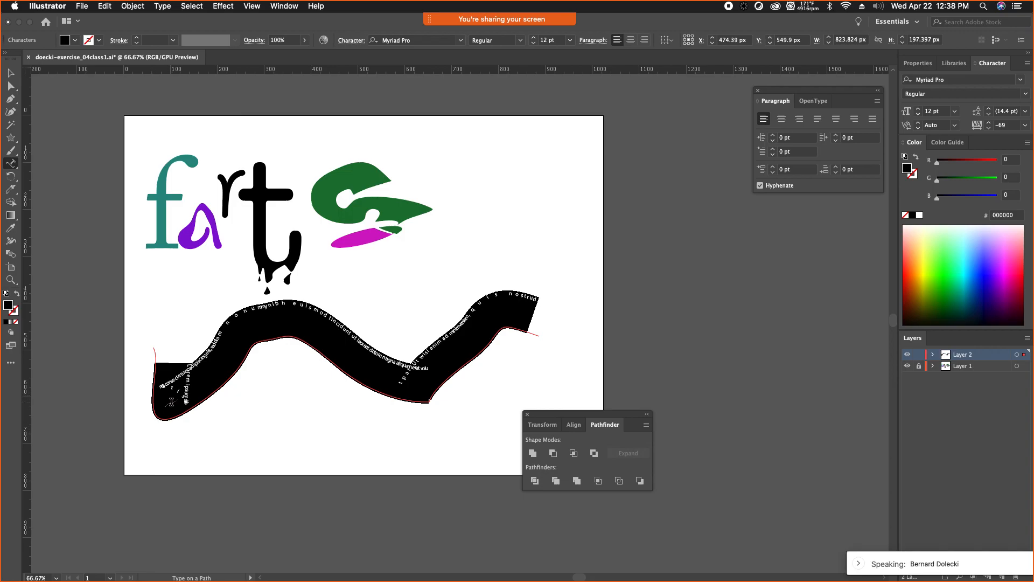
{"action": "key", "text": "super+z"}
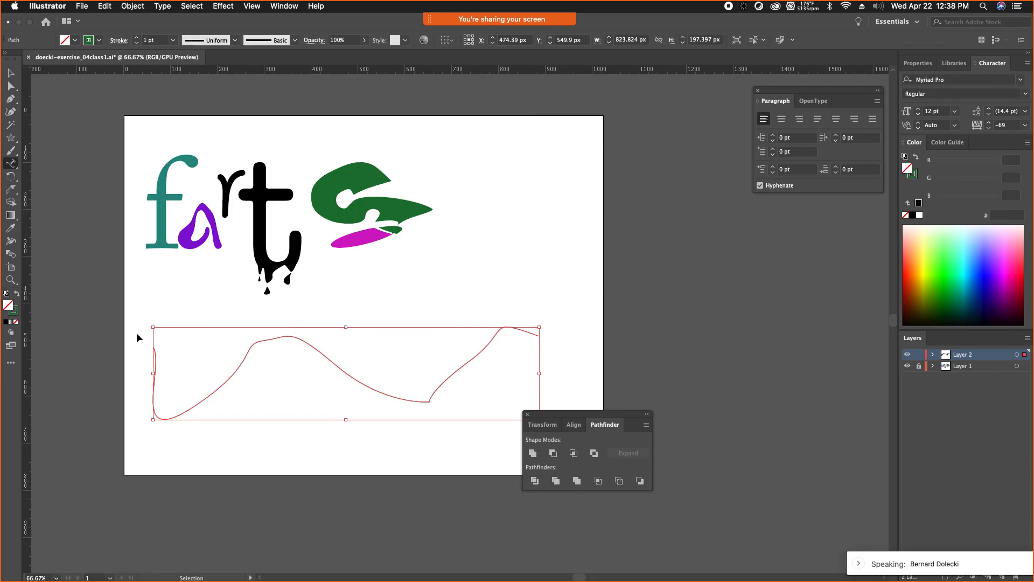
{"action": "key", "text": "v"}
{"action": "key", "text": "Delete"}
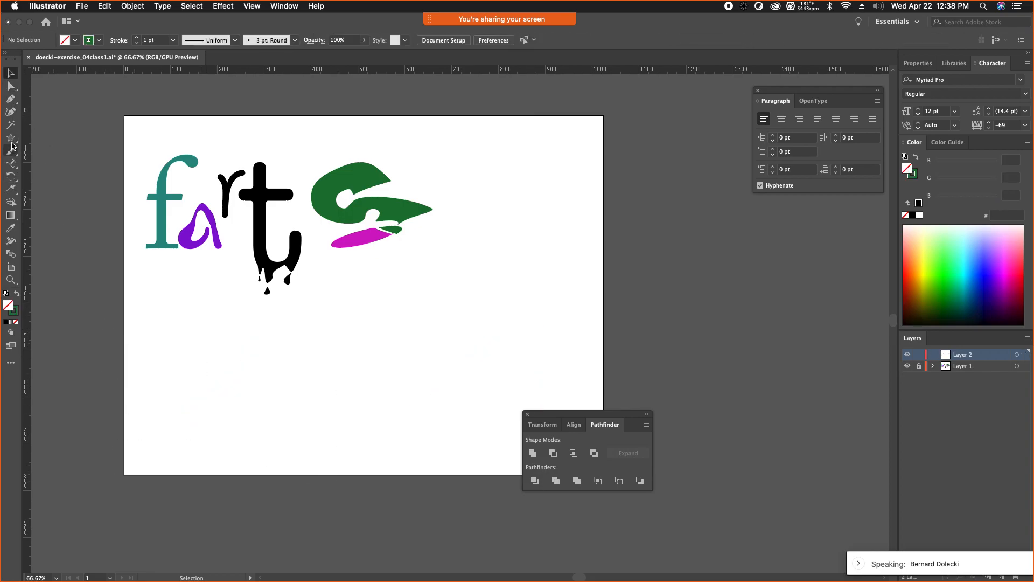
Step: Draw a smoother wavy open path about 796 px wide below the letters with the Pen tool
{"action": "left_click", "coordinate": [11, 103]}
{"action": "left_click_drag", "start_coordinate": [198, 365], "coordinate": [366, 409]}
{"action": "left_click_drag", "start_coordinate": [406, 382], "coordinate": [617, 371]}
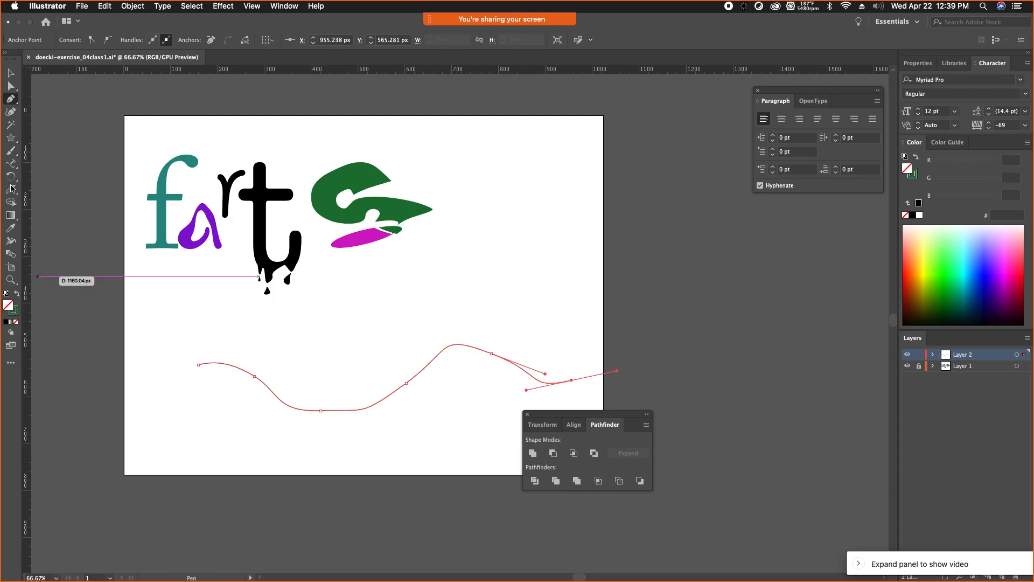
Step: Place placeholder text along the new wavy path with Type on a Path and set its font size to 60 pt
{"action": "left_click", "coordinate": [17, 162]}
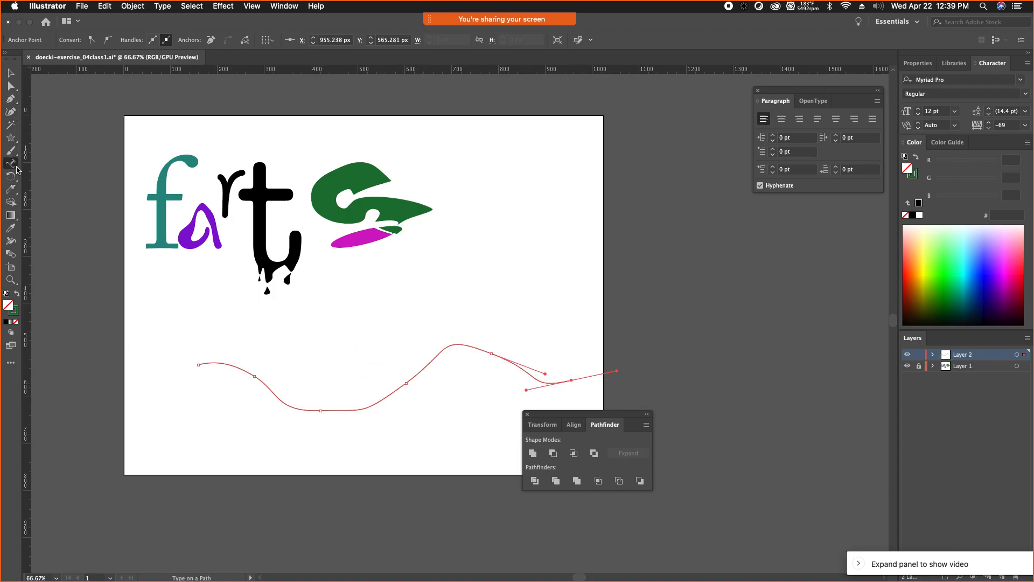
{"action": "left_click", "coordinate": [214, 360]}
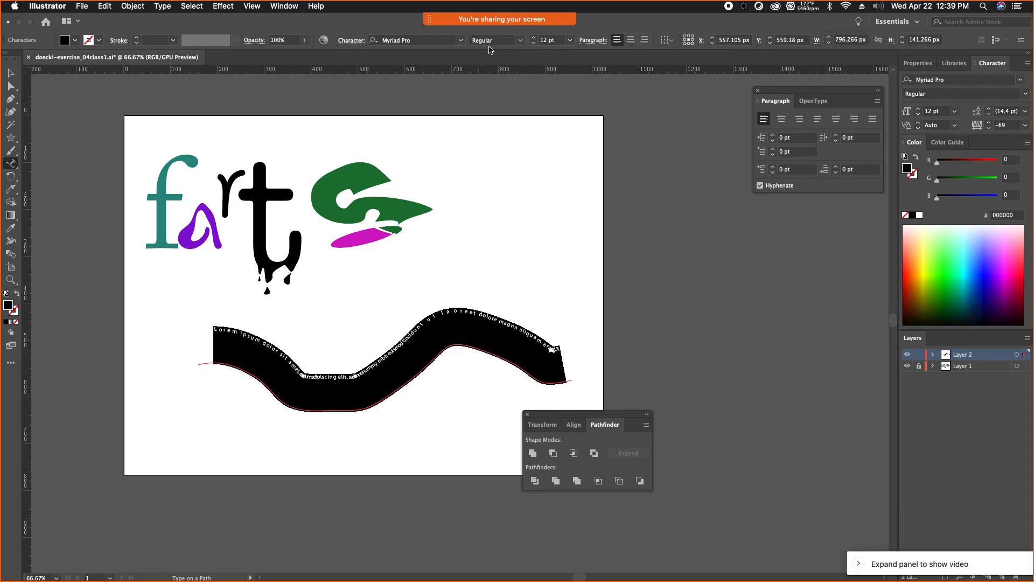
{"action": "left_click", "coordinate": [571, 40]}
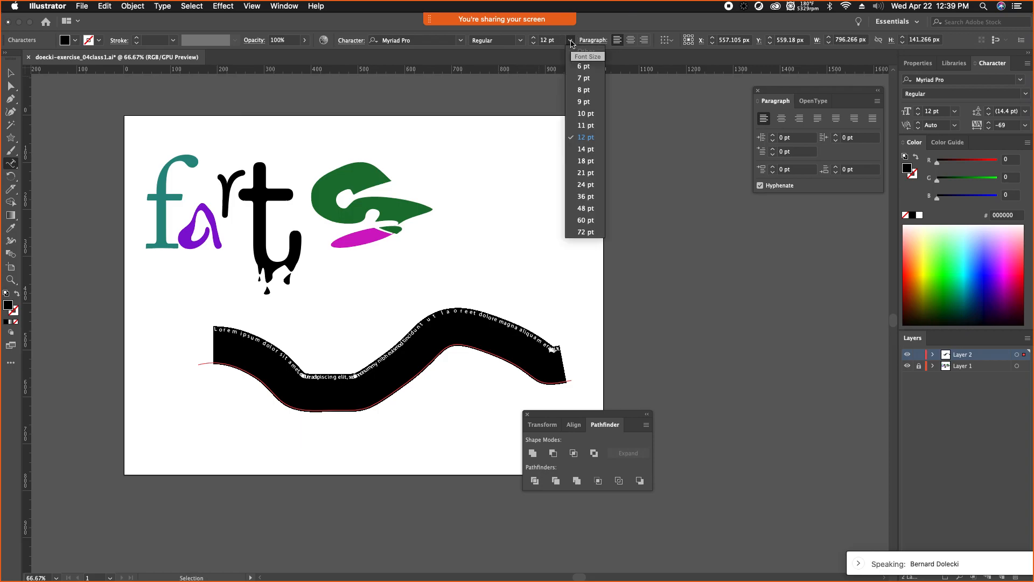
{"action": "left_click", "coordinate": [586, 221]}
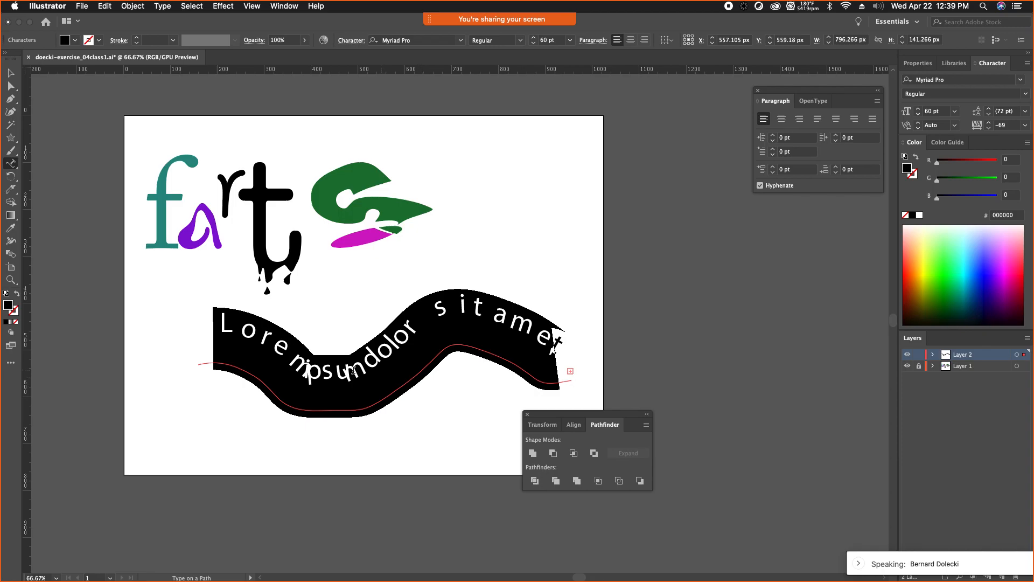
Step: Select the m of "Lorem" where the path dips and slightly widen its tracking
{"action": "left_click", "coordinate": [304, 376]}
{"action": "left_click_drag", "start_coordinate": [308, 369], "coordinate": [297, 363]}
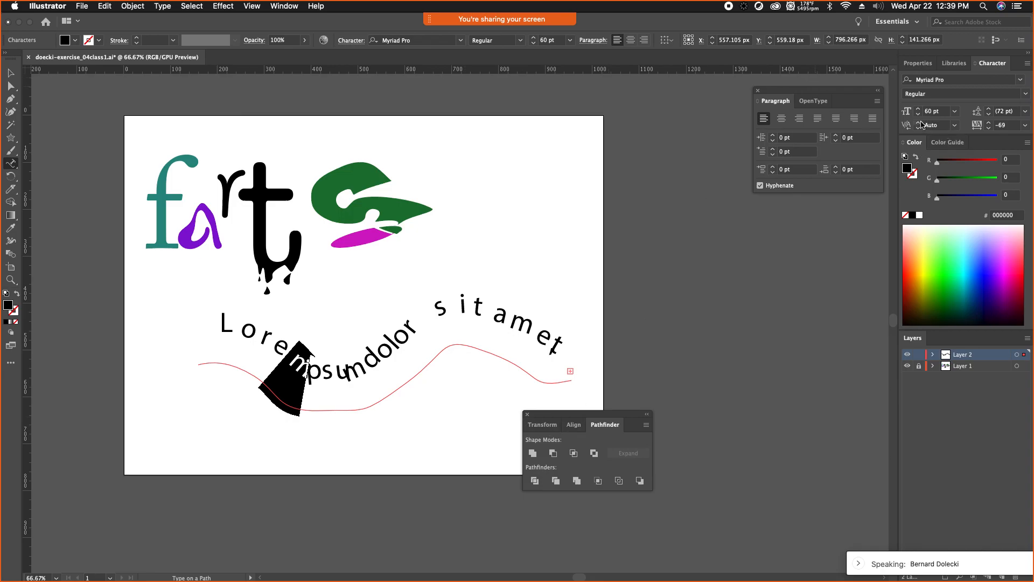
{"action": "left_click", "coordinate": [989, 125]}
{"action": "left_click", "coordinate": [989, 125]}
{"action": "left_click", "coordinate": [1001, 126]}
Step: Select all of the text on the path and set its tracking to 0
{"action": "triple_click", "coordinate": [386, 343]}
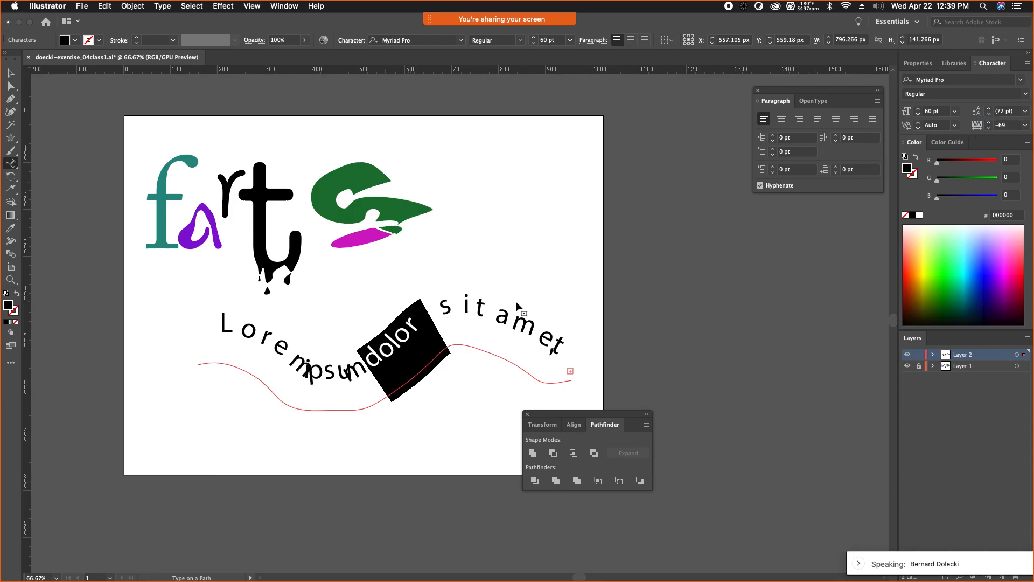
{"action": "left_click", "coordinate": [1002, 127]}
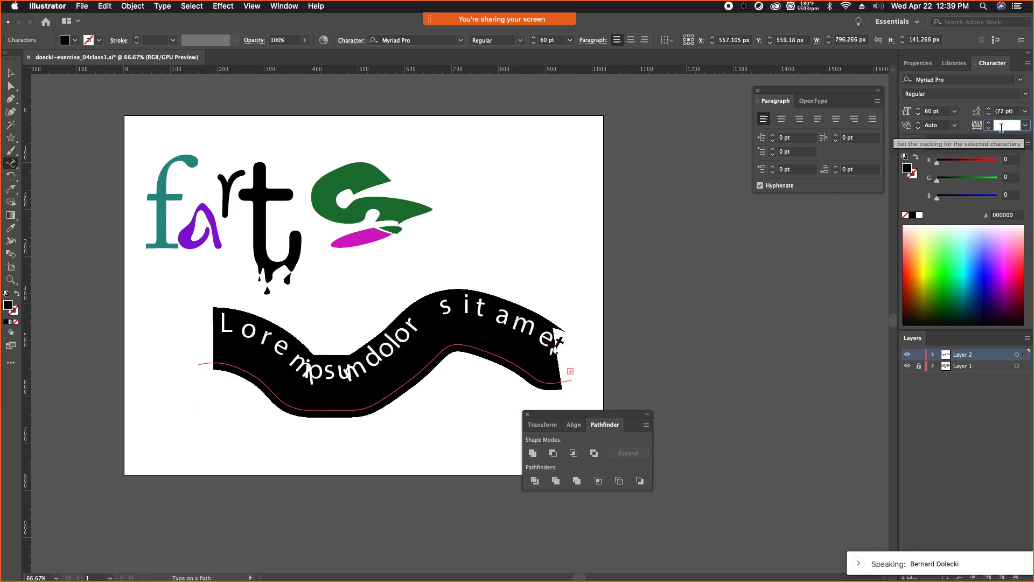
{"action": "type", "text": "0"}
{"action": "key", "text": "Return"}
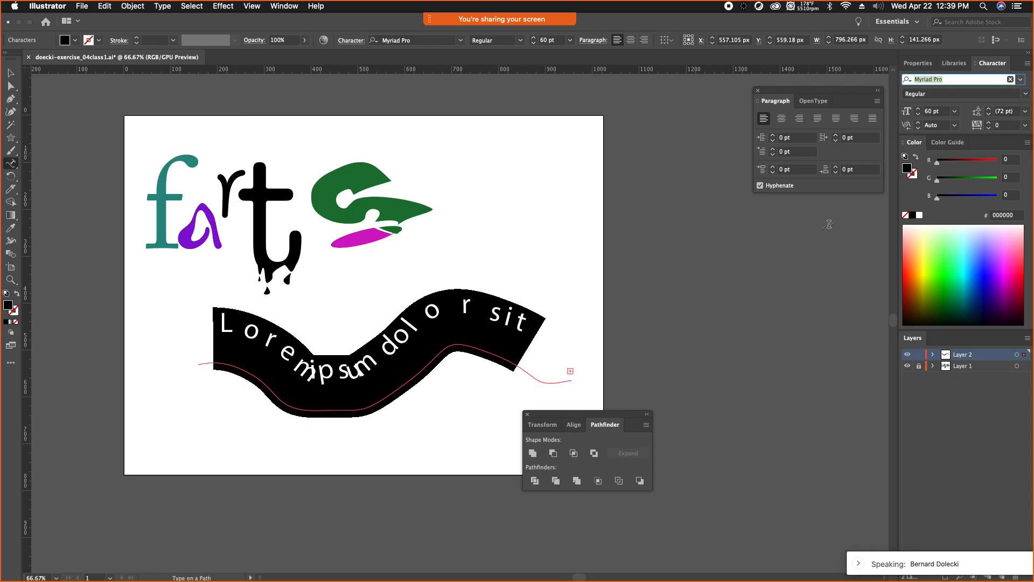
Step: Select the m of "Lorem" that overlaps the following word and increase its tracking to 128
{"action": "left_click", "coordinate": [313, 371]}
{"action": "left_click_drag", "start_coordinate": [314, 372], "coordinate": [301, 363]}
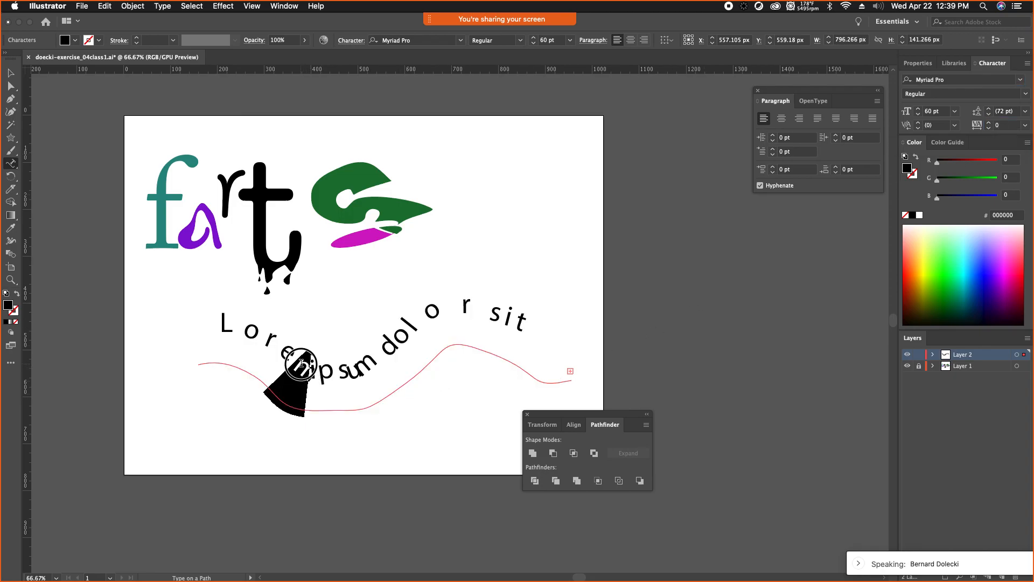
{"action": "left_click", "coordinate": [989, 125]}
{"action": "left_click", "coordinate": [989, 125]}
{"action": "left_click", "coordinate": [988, 125]}
{"action": "left_click", "coordinate": [989, 125]}
{"action": "left_click", "coordinate": [989, 125]}
{"action": "left_click", "coordinate": [989, 125]}
{"action": "left_click", "coordinate": [988, 125]}
{"action": "left_click", "coordinate": [988, 125]}
{"action": "left_click", "coordinate": [989, 125]}
{"action": "left_click", "coordinate": [989, 125]}
{"action": "left_click", "coordinate": [989, 125]}
{"action": "left_click", "coordinate": [989, 125]}
{"action": "left_click", "coordinate": [989, 125]}
{"action": "left_click", "coordinate": [989, 125]}
{"action": "left_click", "coordinate": [989, 125]}
{"action": "left_click", "coordinate": [989, 125]}
{"action": "left_click", "coordinate": [989, 125]}
{"action": "left_click", "coordinate": [989, 125]}
{"action": "left_click", "coordinate": [988, 125]}
{"action": "left_click", "coordinate": [988, 125]}
{"action": "left_click", "coordinate": [989, 125]}
{"action": "left_click", "coordinate": [989, 125]}
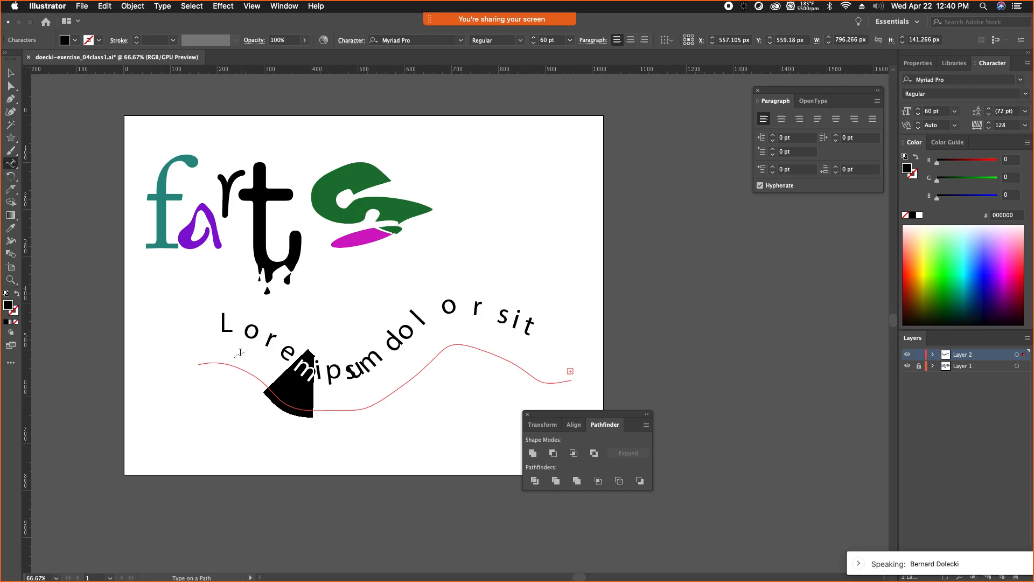
Step: Unlock Layer 1 and select the teal letter f
{"action": "left_click", "coordinate": [11, 139]}
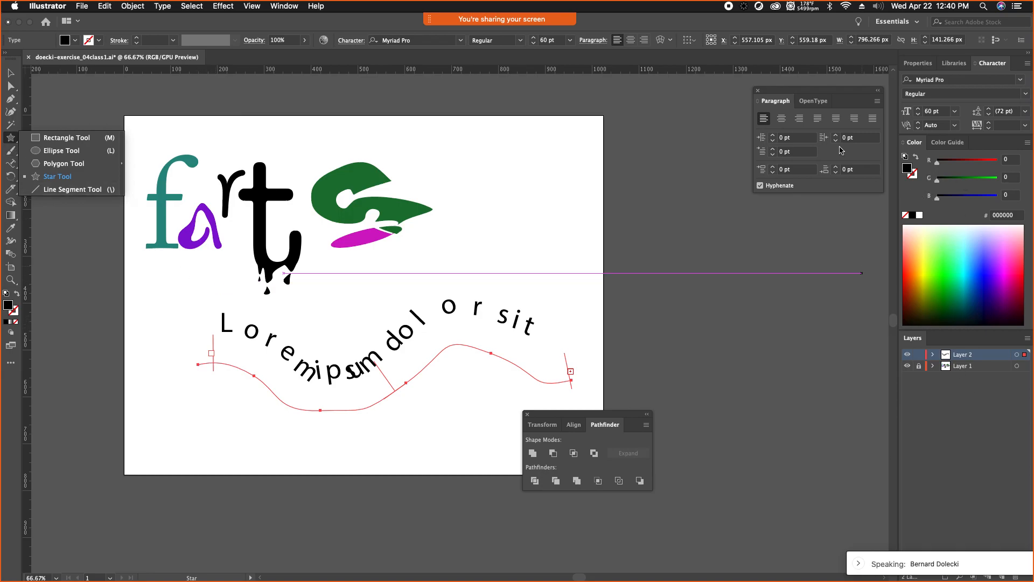
{"action": "left_click", "coordinate": [919, 366]}
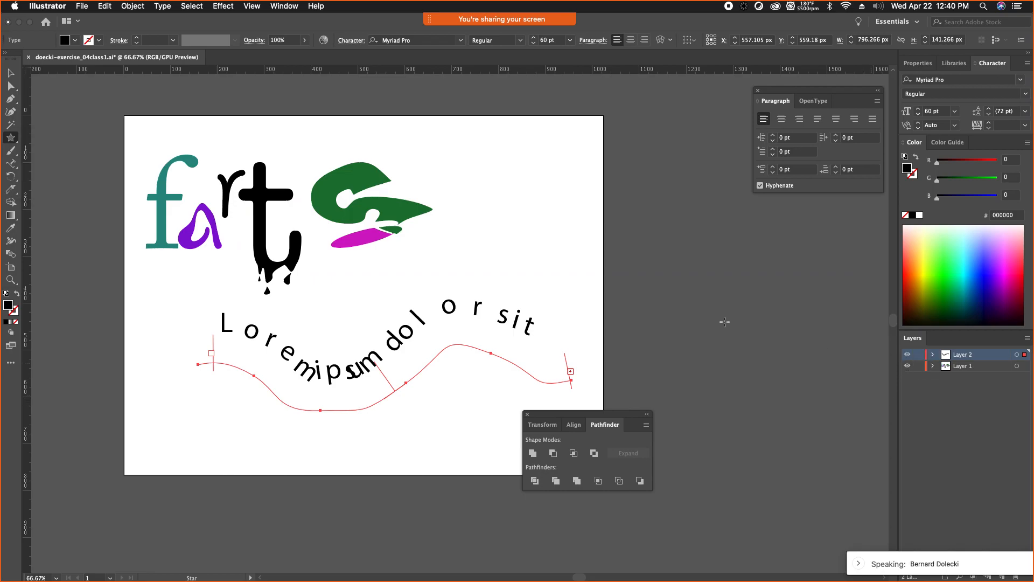
{"action": "left_click", "coordinate": [10, 73]}
{"action": "left_click", "coordinate": [383, 180]}
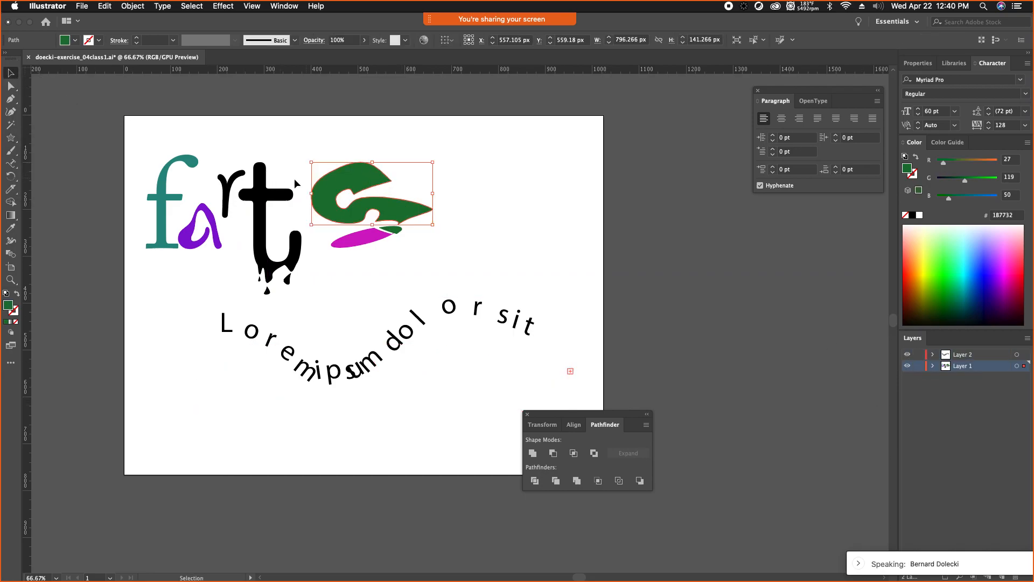
{"action": "left_click", "coordinate": [172, 175]}
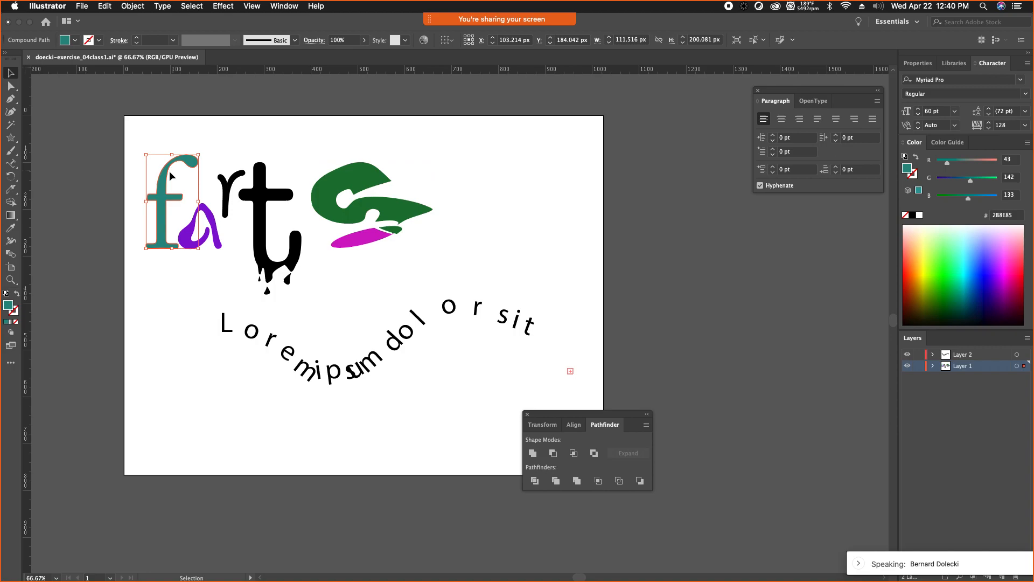
Step: Try to place text along the outline of the teal f with Type on a Path
{"action": "left_click_drag", "start_coordinate": [10, 163], "coordinate": [66, 177]}
{"action": "left_click", "coordinate": [178, 156]}
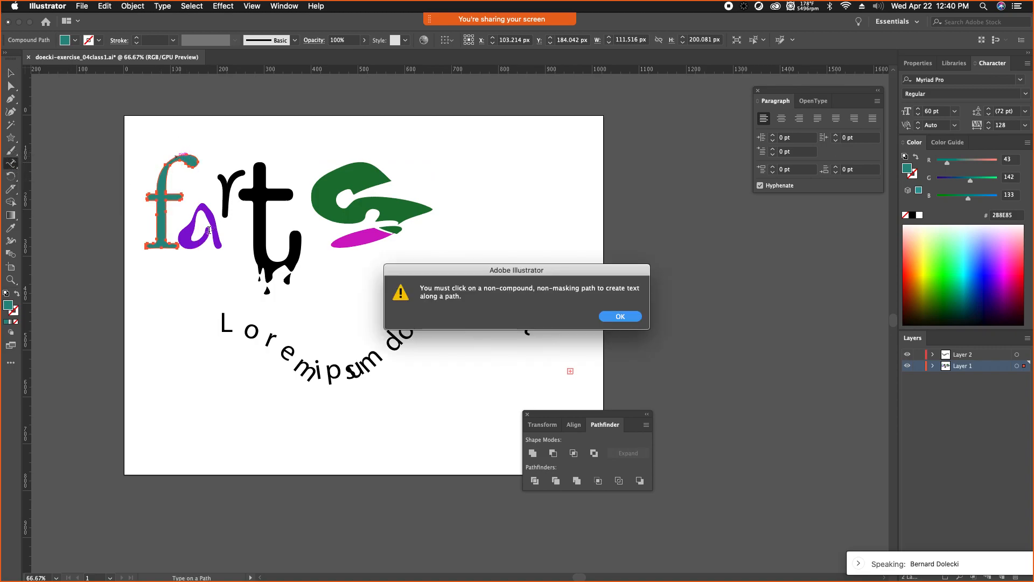
{"action": "left_click", "coordinate": [612, 316]}
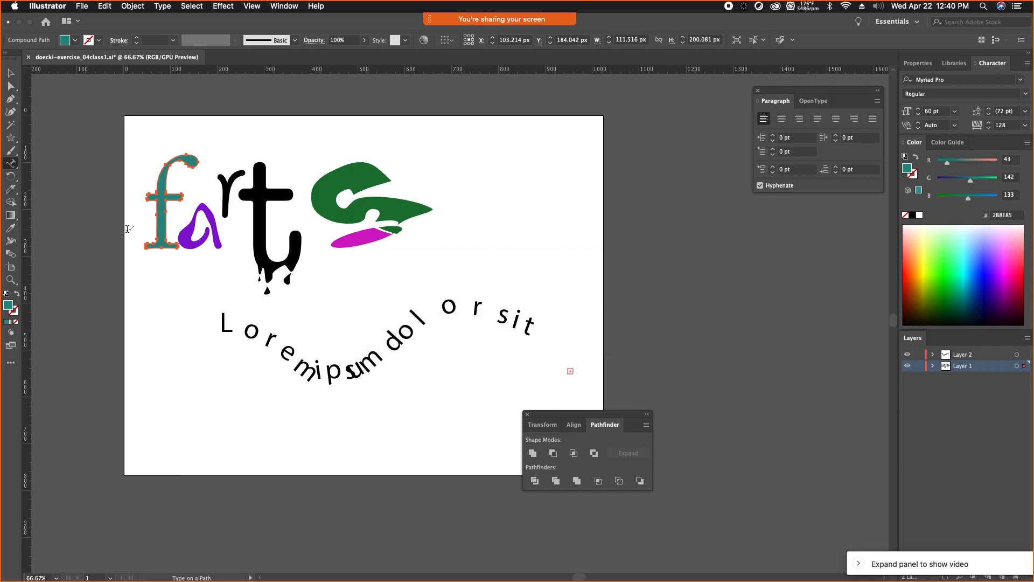
Step: Cut across the stem of the teal f above its crossbar with the Knife tool
{"action": "key", "text": "super+equal"}
{"action": "key", "text": "super+equal"}
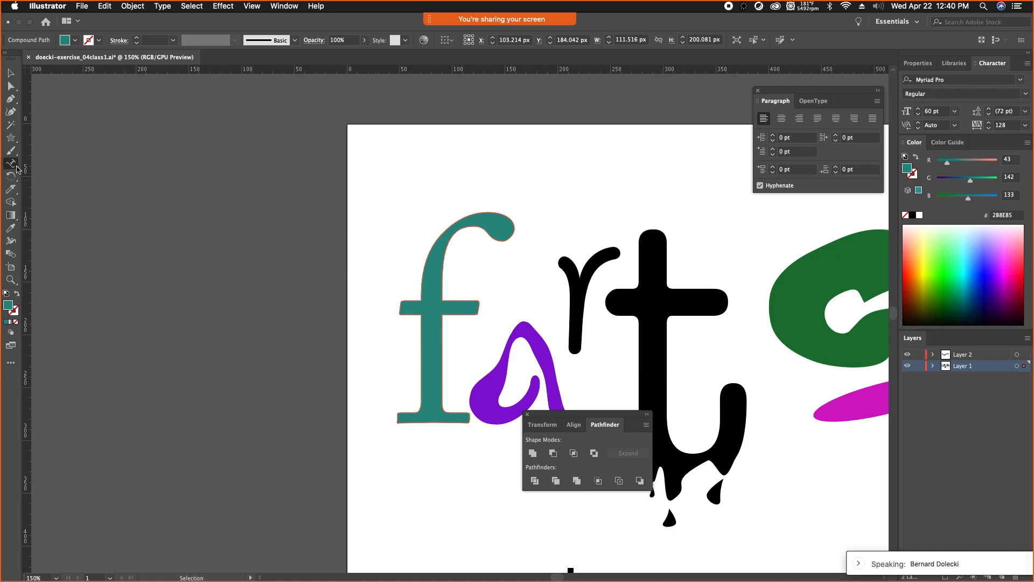
{"action": "left_click", "coordinate": [11, 189]}
{"action": "left_click_drag", "start_coordinate": [435, 271], "coordinate": [476, 291]}
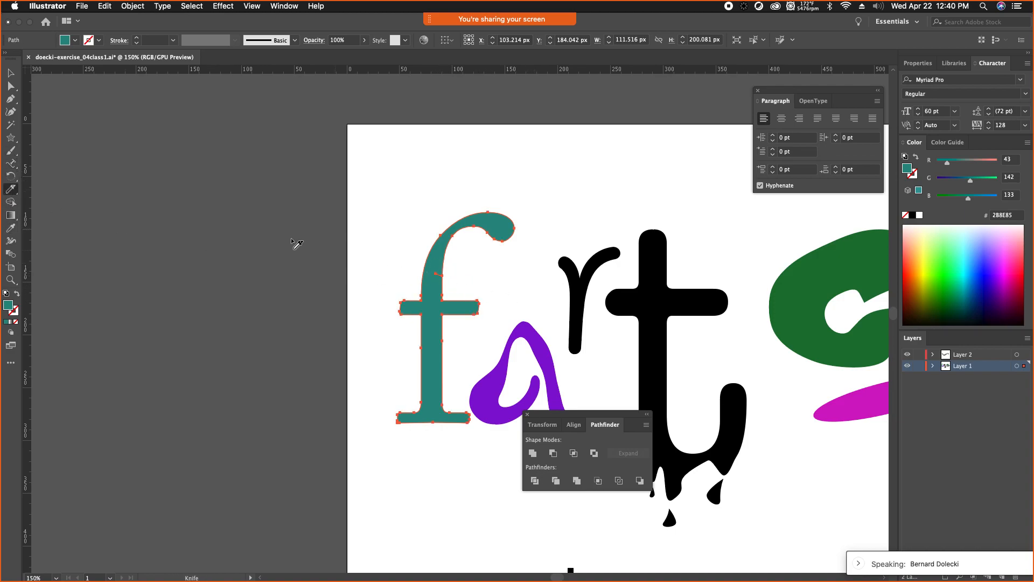
Step: Place placeholder text along the f's outline with Type on a Path, and undo both the text and the knife cut
{"action": "key", "text": "super"}
{"action": "left_click_drag", "start_coordinate": [11, 162], "coordinate": [98, 182]}
{"action": "left_click", "coordinate": [450, 224]}
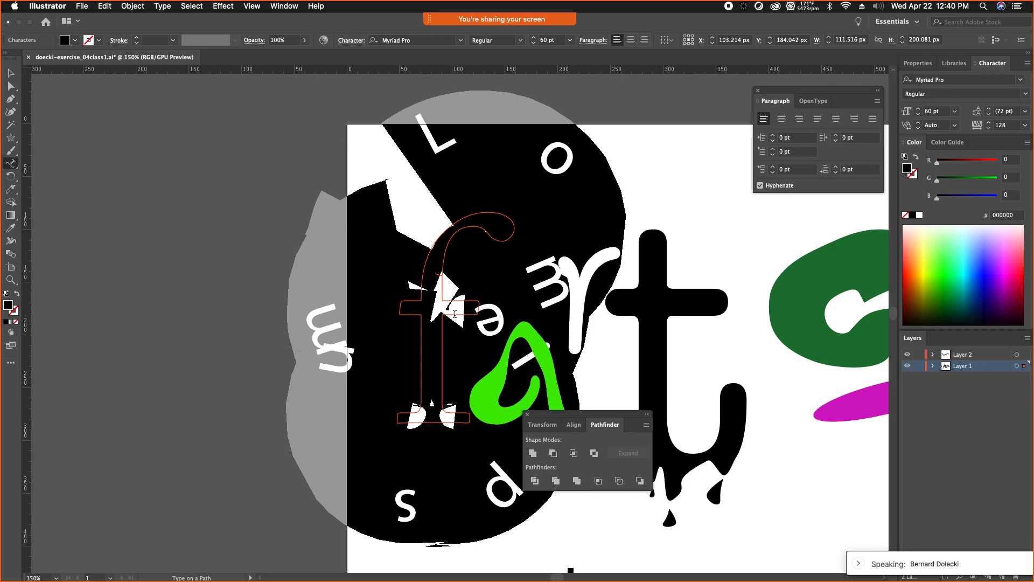
{"action": "key", "text": "super+z"}
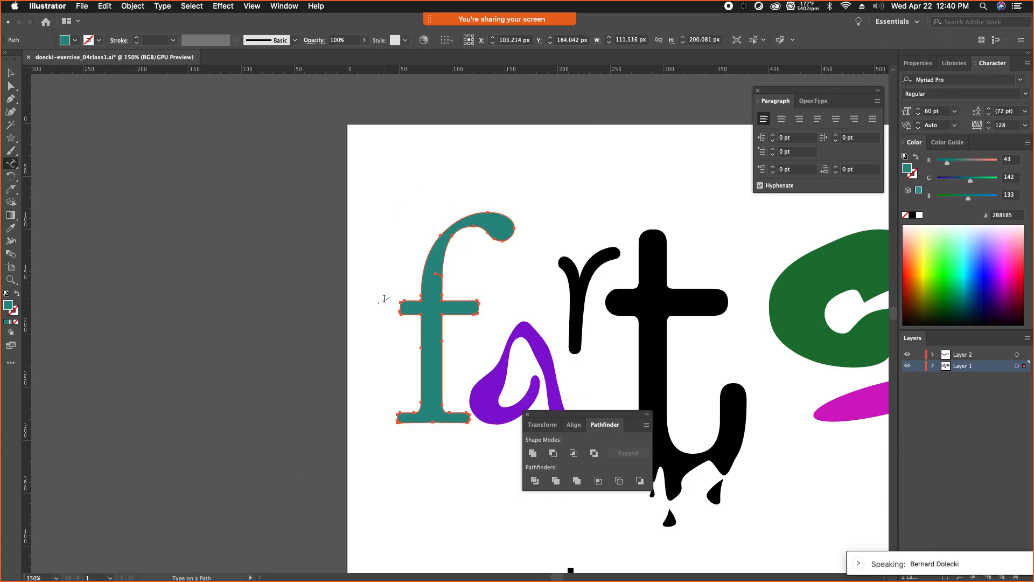
{"action": "key", "text": "super+z"}
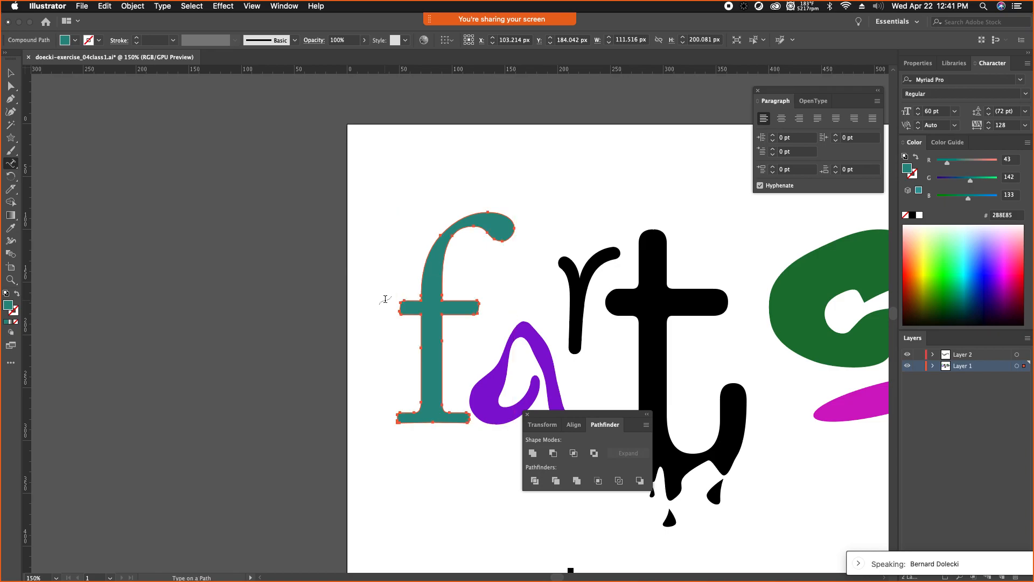
Step: Draw a teal rectangle about 245 by 320 px on the empty canvas beside the artboard, left of the f
{"action": "key", "text": "super+minus"}
{"action": "key", "text": "super+minus"}
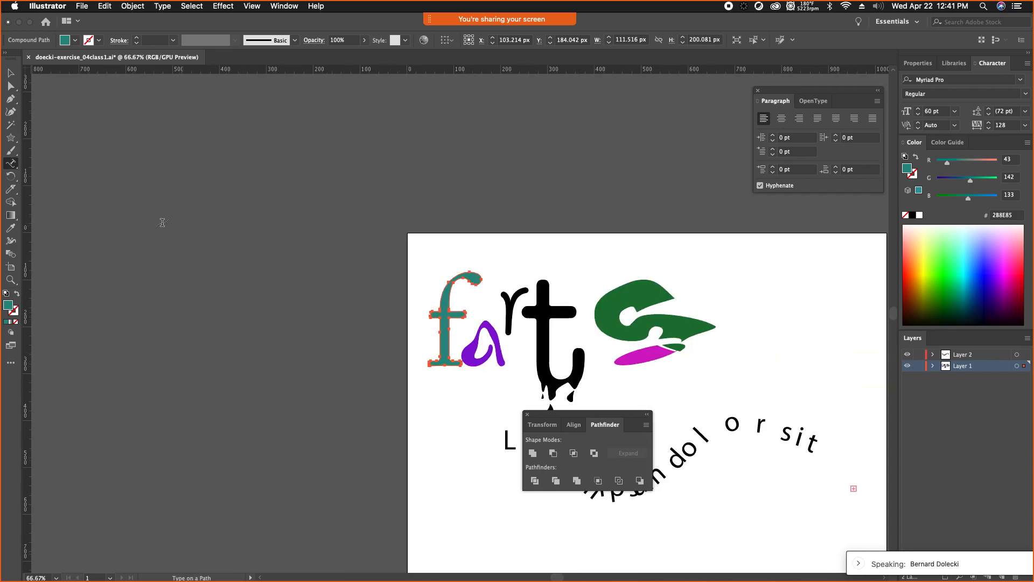
{"action": "left_click_drag", "start_coordinate": [10, 138], "coordinate": [51, 137]}
{"action": "left_click_drag", "start_coordinate": [200, 206], "coordinate": [314, 354]}
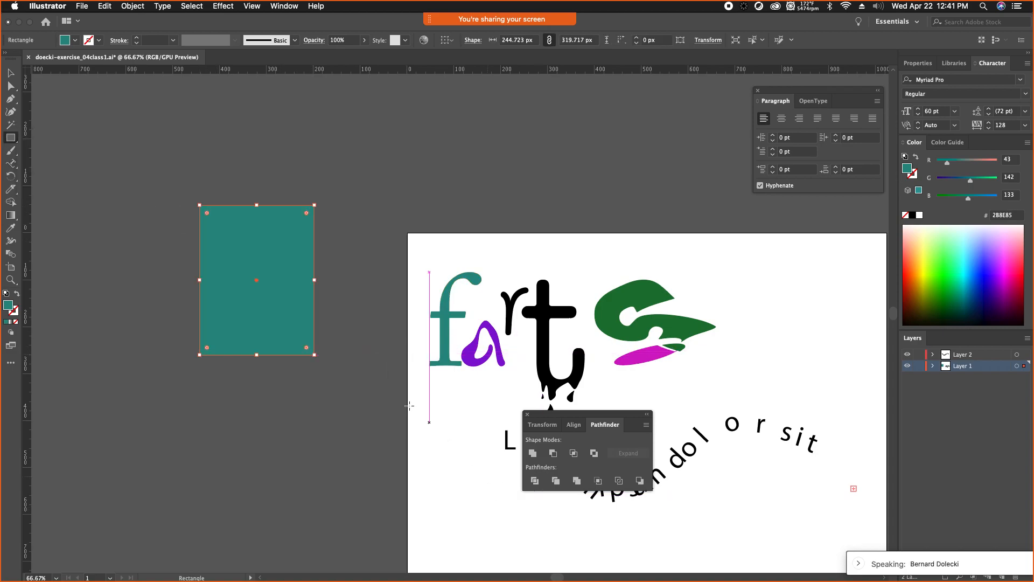
Step: Place placeholder text around the rectangle's outline with Type on a Path, and undo it
{"action": "left_click", "coordinate": [15, 164]}
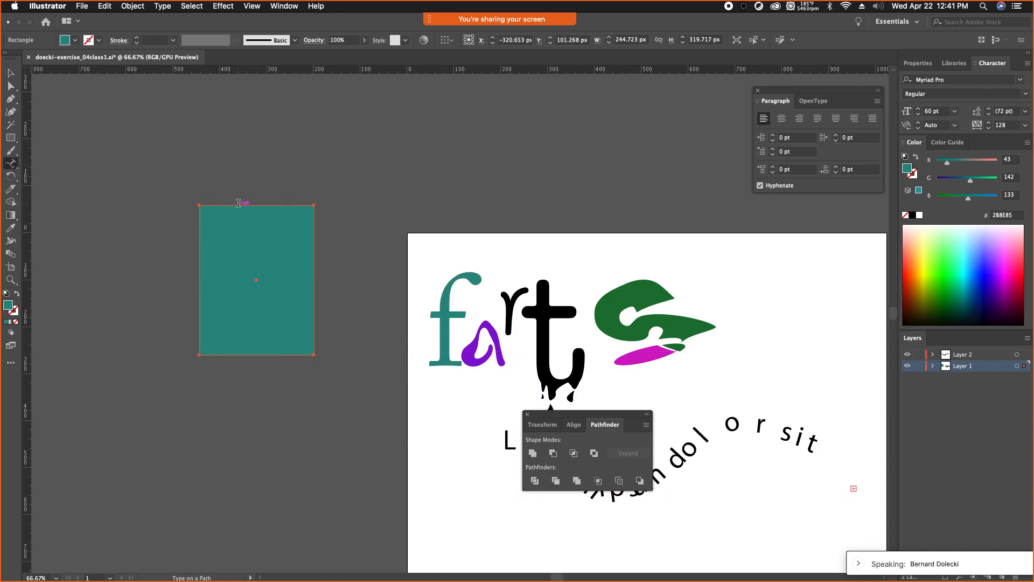
{"action": "left_click", "coordinate": [201, 273]}
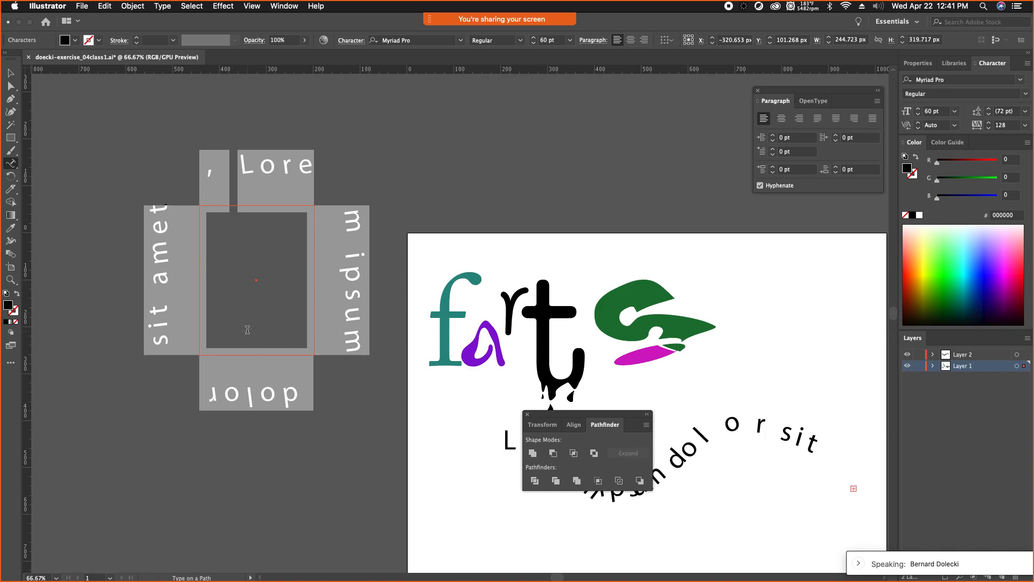
{"action": "left_click", "coordinate": [11, 73]}
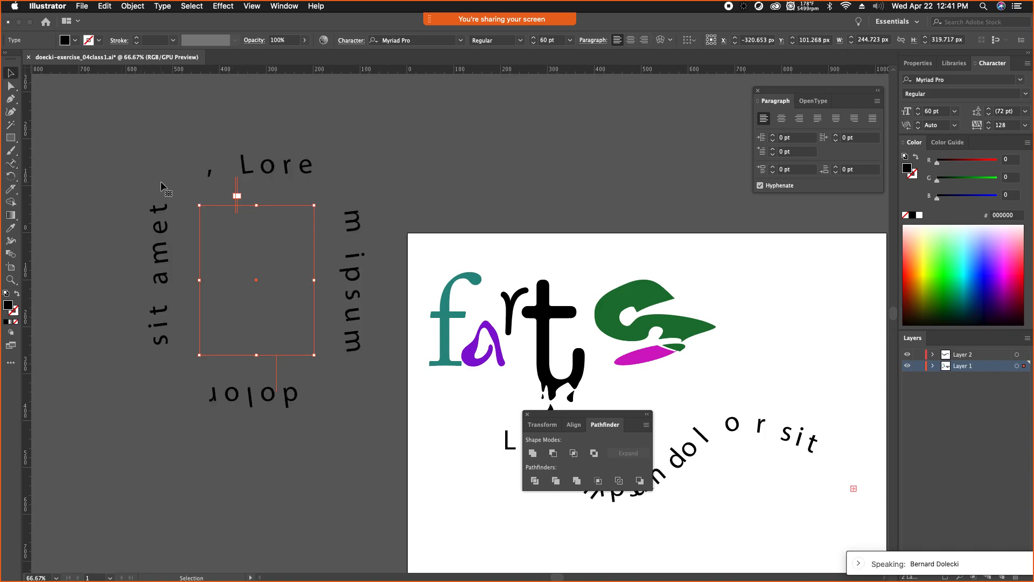
{"action": "key", "text": "super+z"}
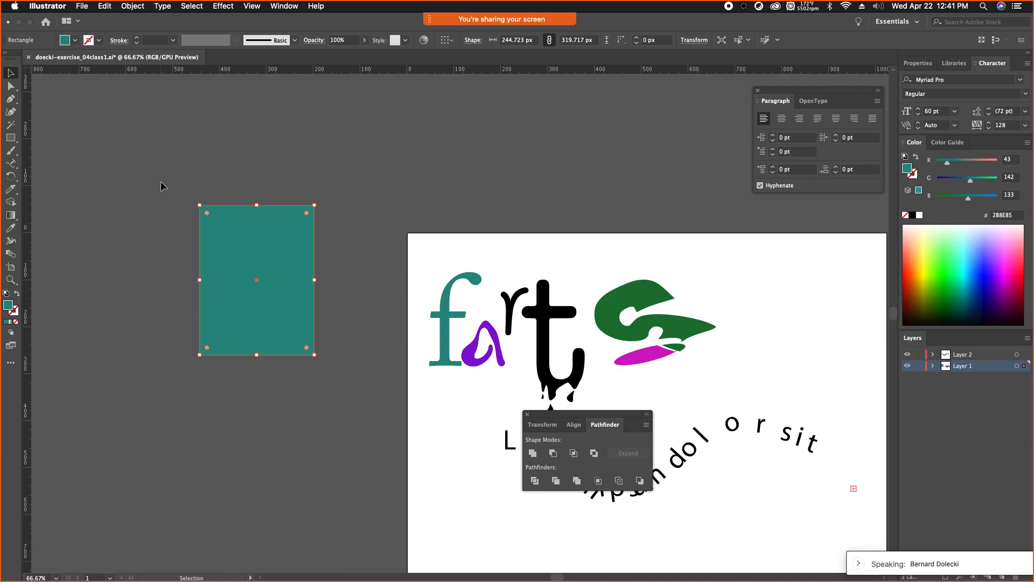
Step: Make Area Type the current type tool and select the large green shape of the s
{"action": "left_click_drag", "start_coordinate": [11, 163], "coordinate": [91, 205]}
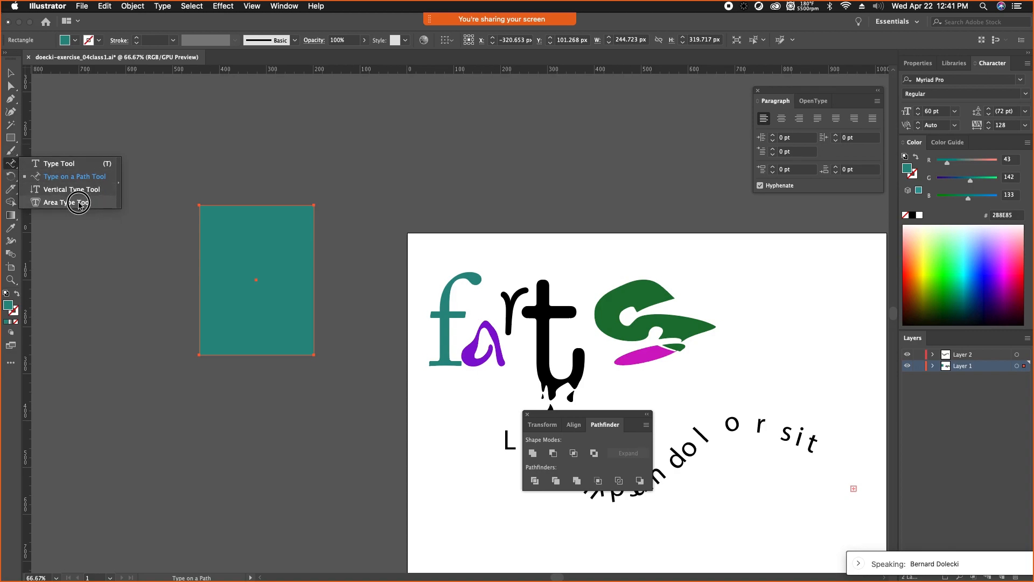
{"action": "left_click", "coordinate": [84, 201]}
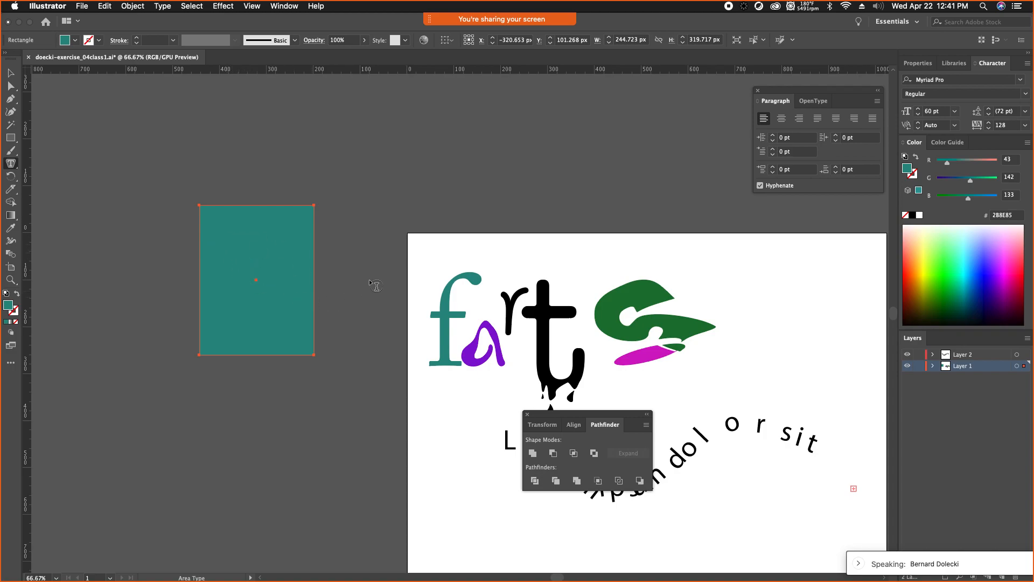
{"action": "left_click", "coordinate": [11, 72]}
{"action": "key", "text": "super+equal"}
{"action": "key", "text": "super+equal"}
{"action": "key", "text": "super+equal"}
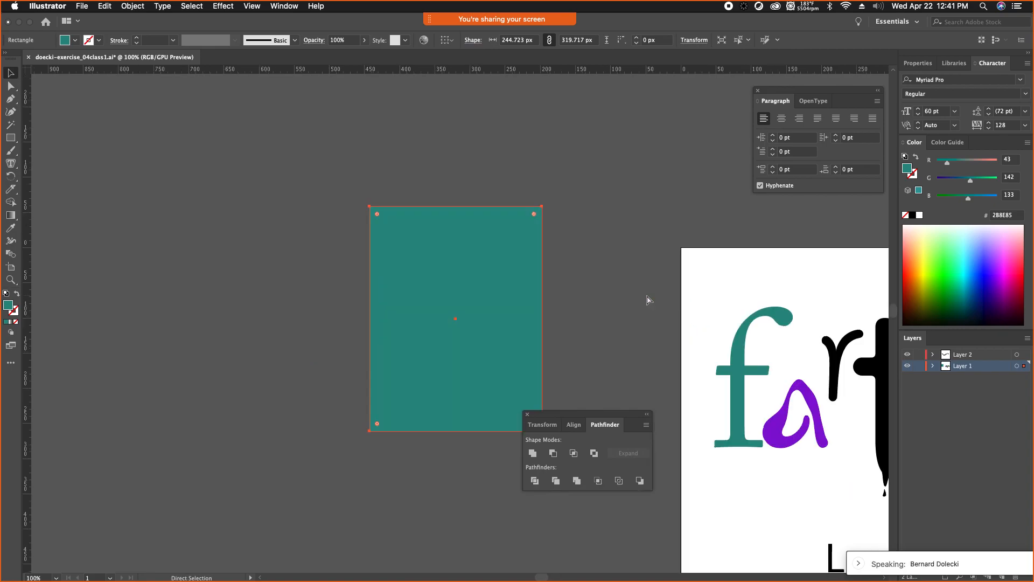
{"action": "scroll", "coordinate": [654, 317], "scroll_direction": "right", "scroll_amount": 15}
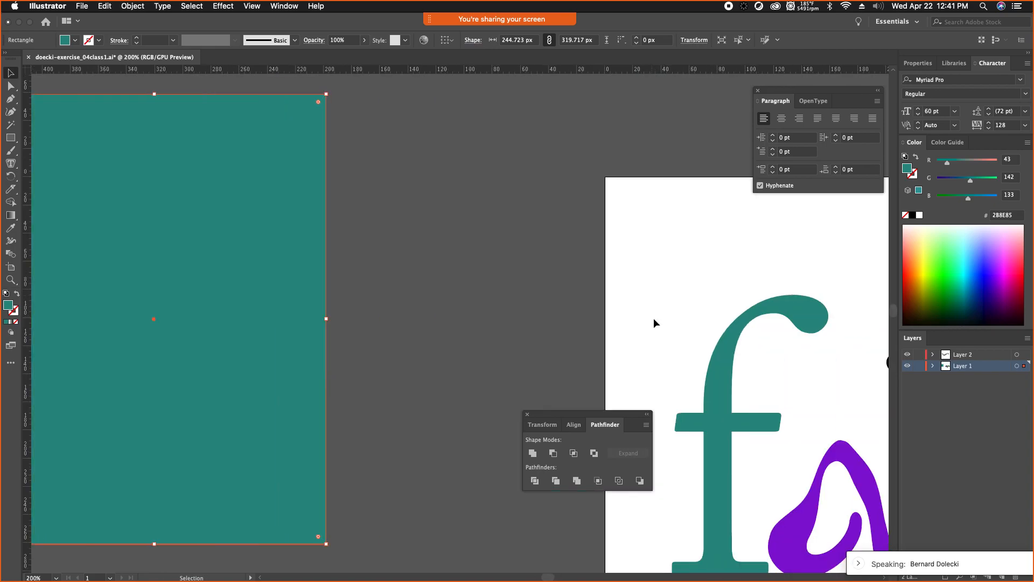
{"action": "scroll", "coordinate": [654, 324], "scroll_direction": "right", "scroll_amount": 15}
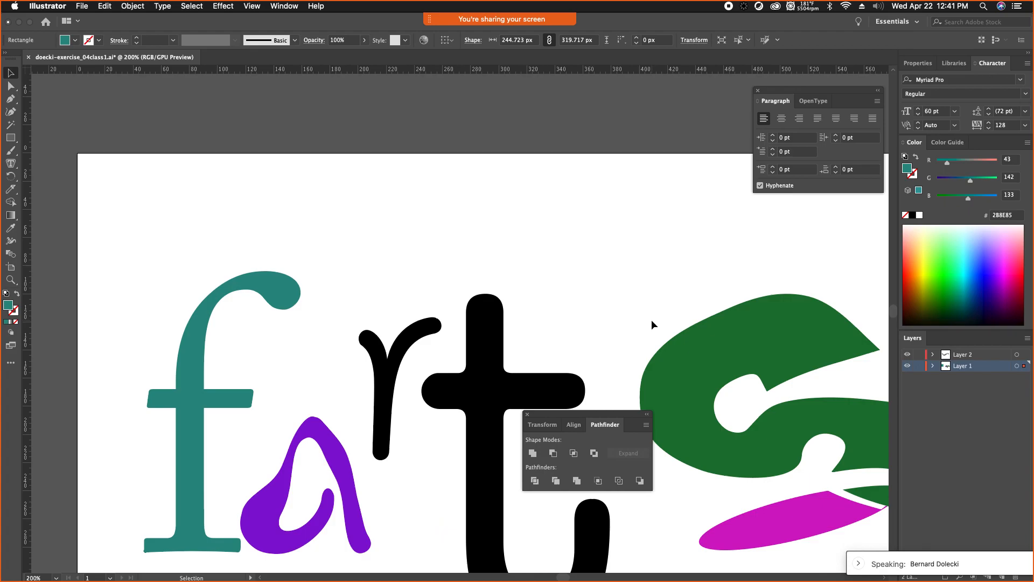
{"action": "scroll", "coordinate": [416, 294], "scroll_direction": "down", "scroll_amount": 5}
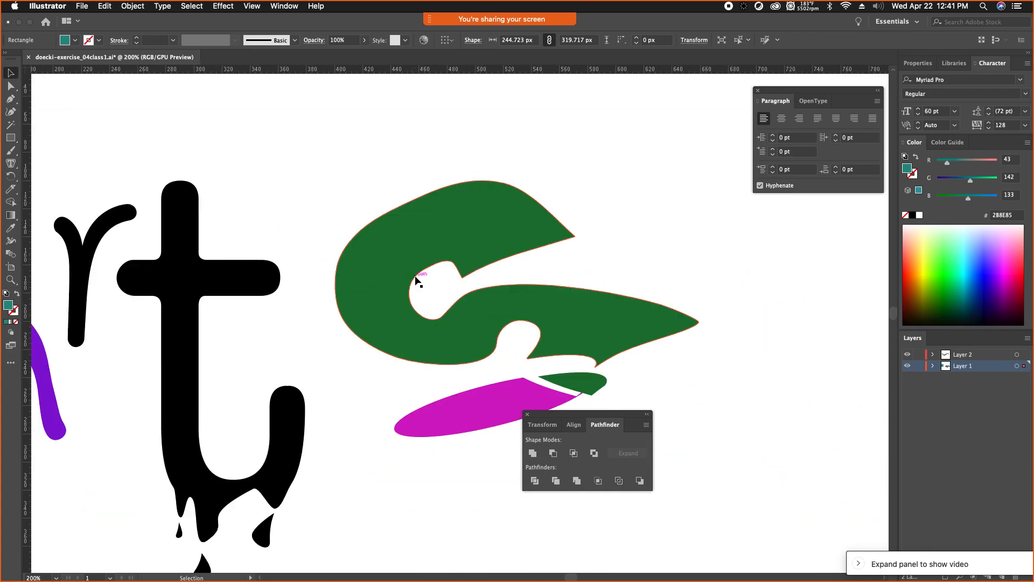
{"action": "left_click", "coordinate": [426, 259]}
Step: Place placeholder text inside the large green shape of the s with Area Type, starting from its outline
{"action": "left_click", "coordinate": [16, 169]}
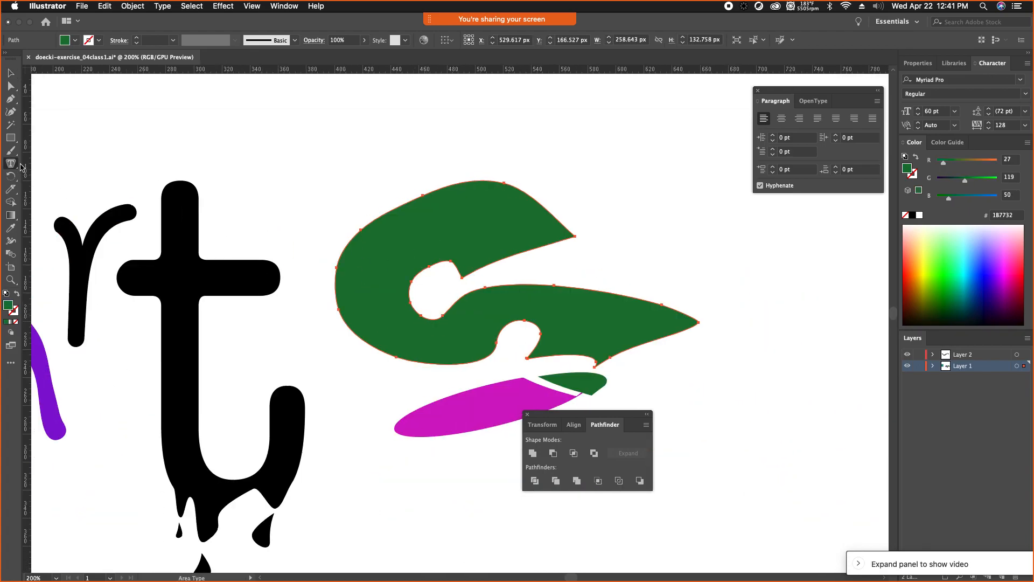
{"action": "left_click", "coordinate": [14, 162]}
{"action": "left_click", "coordinate": [14, 163]}
{"action": "left_click", "coordinate": [466, 224]}
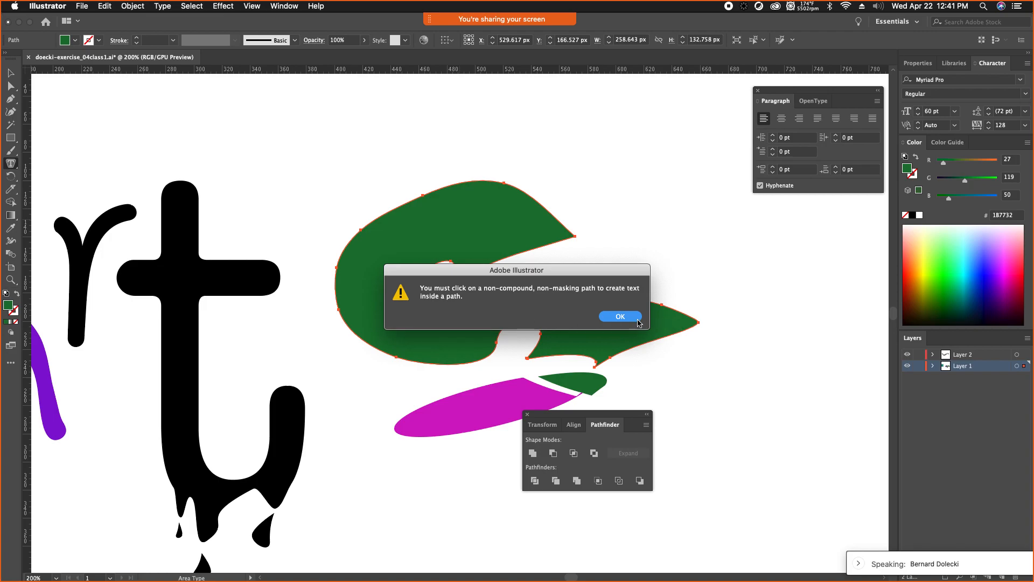
{"action": "left_click", "coordinate": [621, 317]}
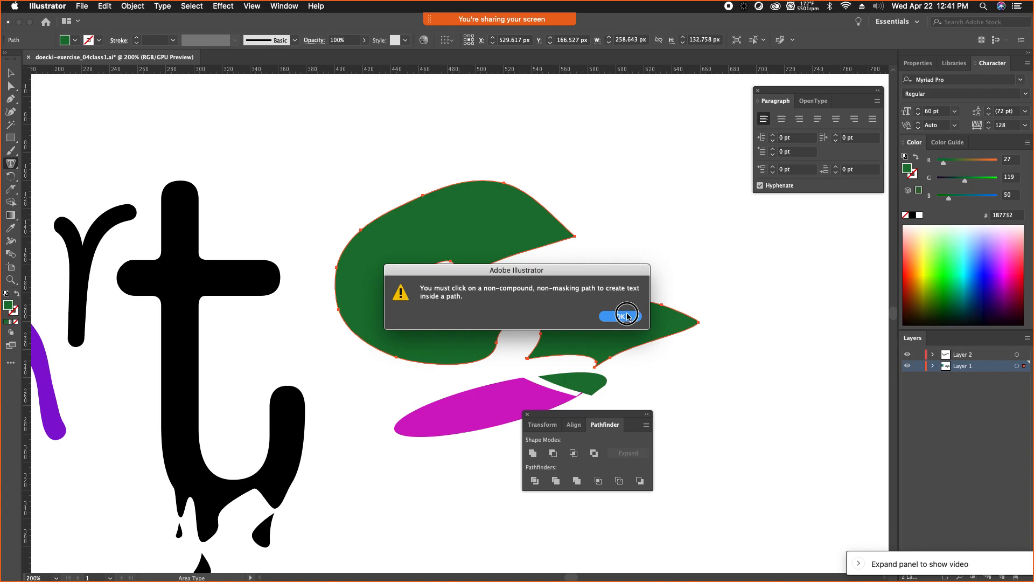
{"action": "left_click", "coordinate": [407, 205]}
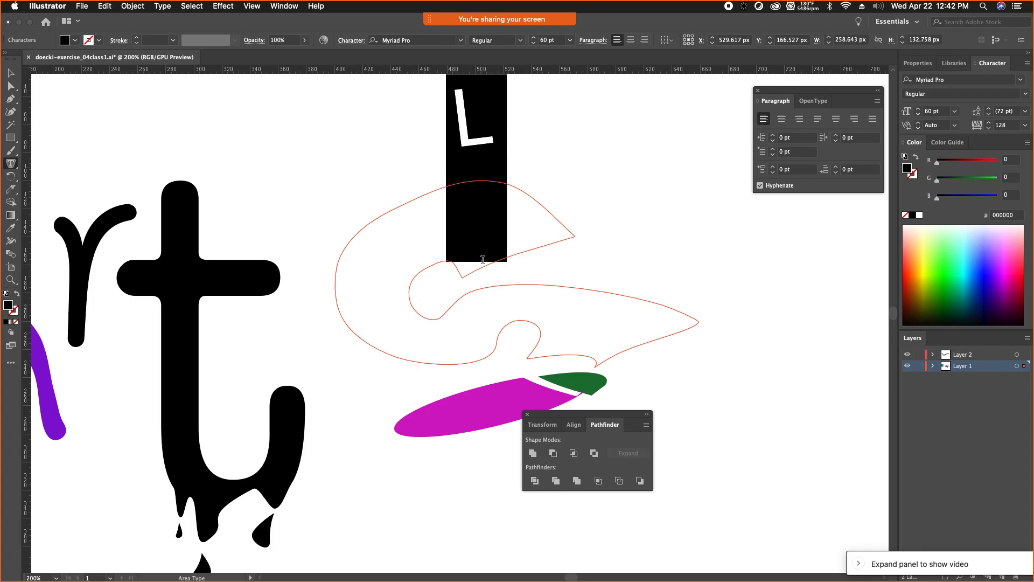
Step: Set the area text's font size to 6 pt and add "gdfhsdghsgfhfgdhsdgfhfghfx" after the L
{"action": "left_click", "coordinate": [940, 111]}
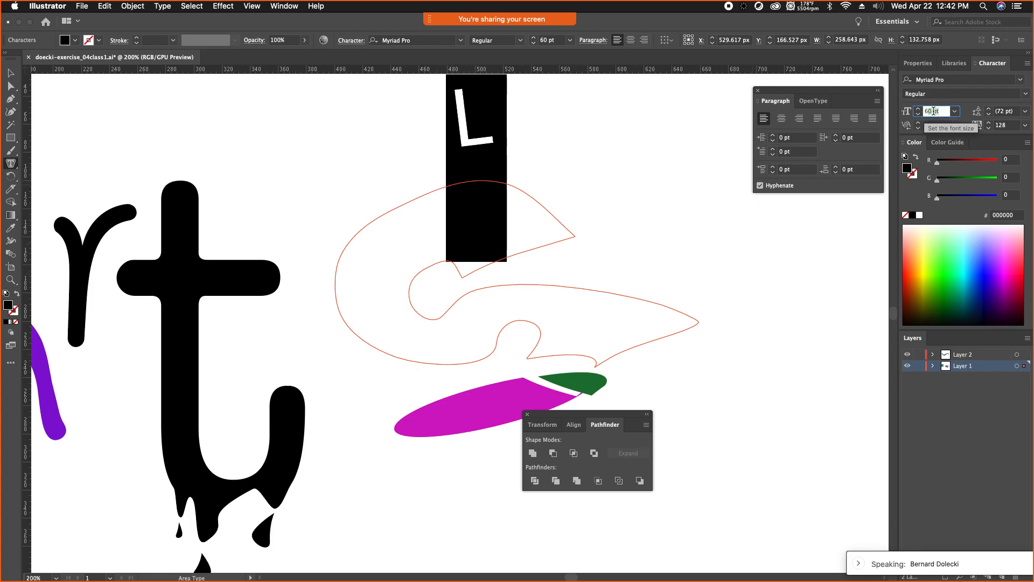
{"action": "key", "text": "Return"}
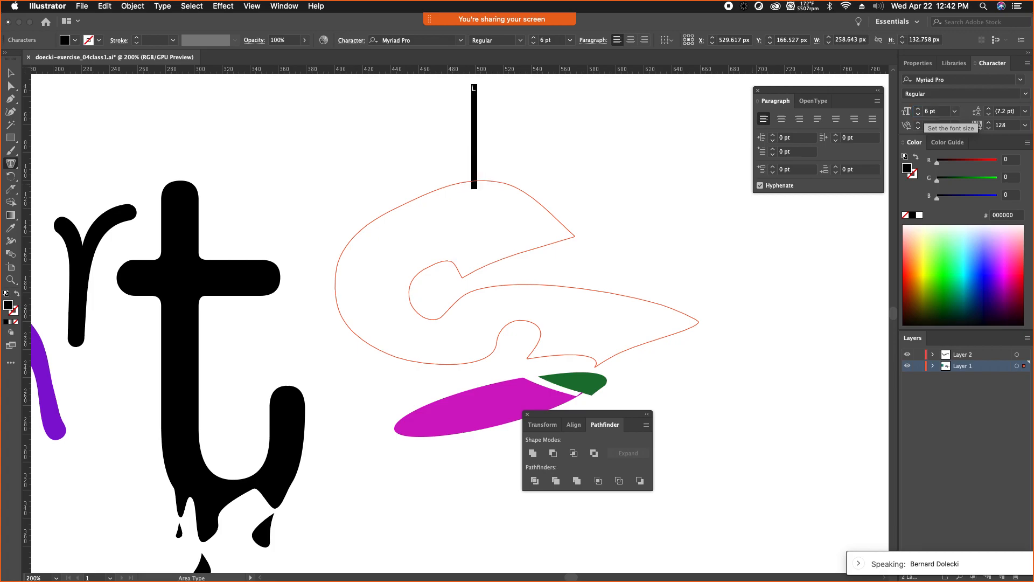
{"action": "left_click", "coordinate": [477, 217]}
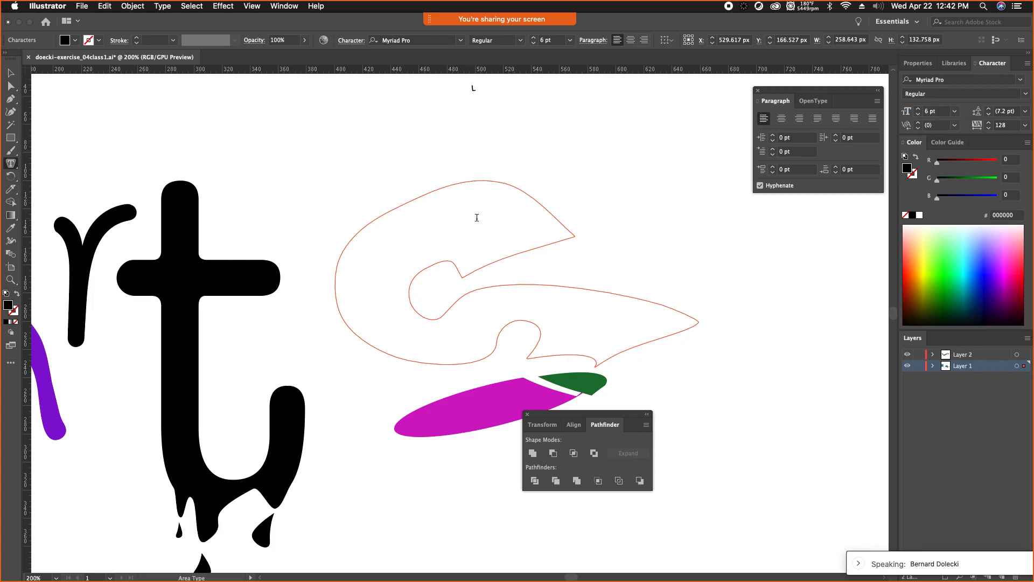
{"action": "type", "text": "gdfhsdghsgfhf-gdhsdgfhfghfx"}
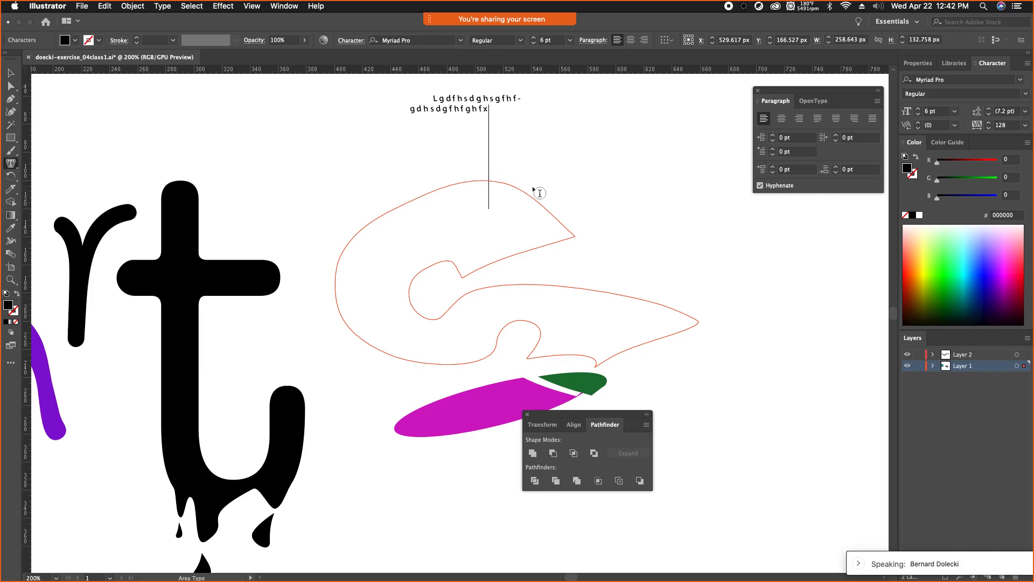
Step: Select all the text in the s shape and set its baseline shift to 0
{"action": "key", "text": "super+a"}
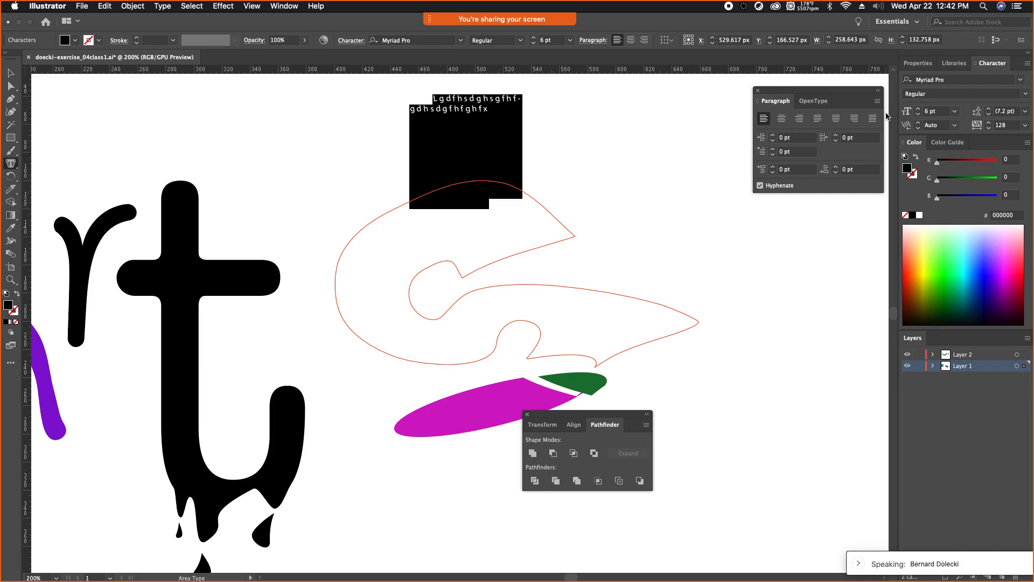
{"action": "left_click", "coordinate": [351, 42]}
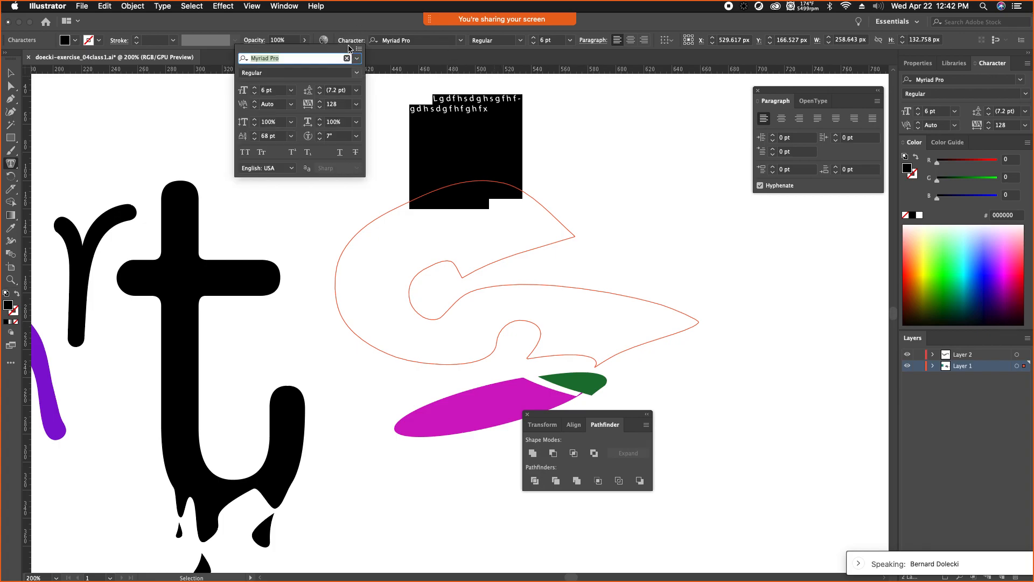
{"action": "left_click", "coordinate": [275, 136]}
{"action": "type", "text": "0"}
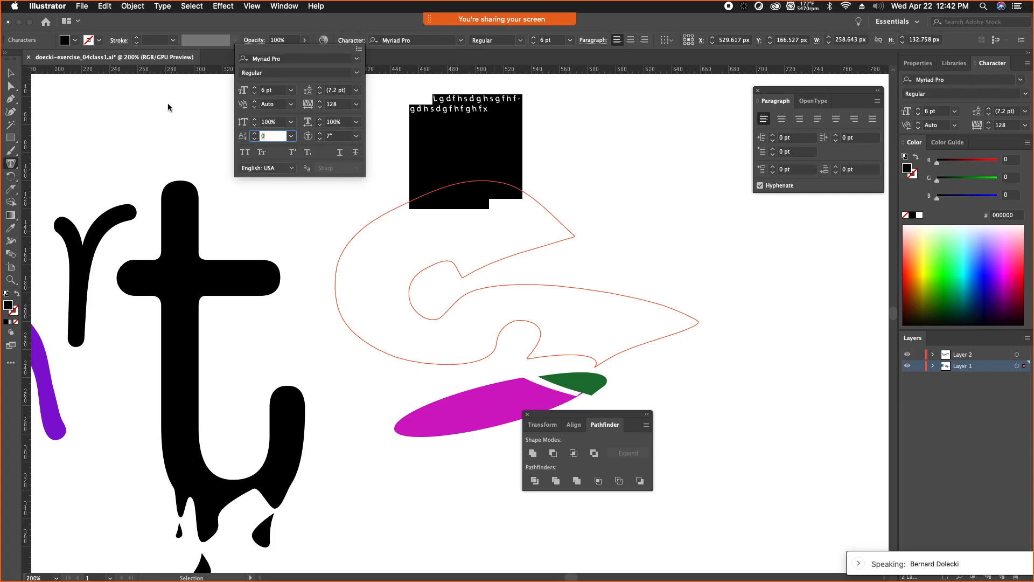
{"action": "key", "text": "Return"}
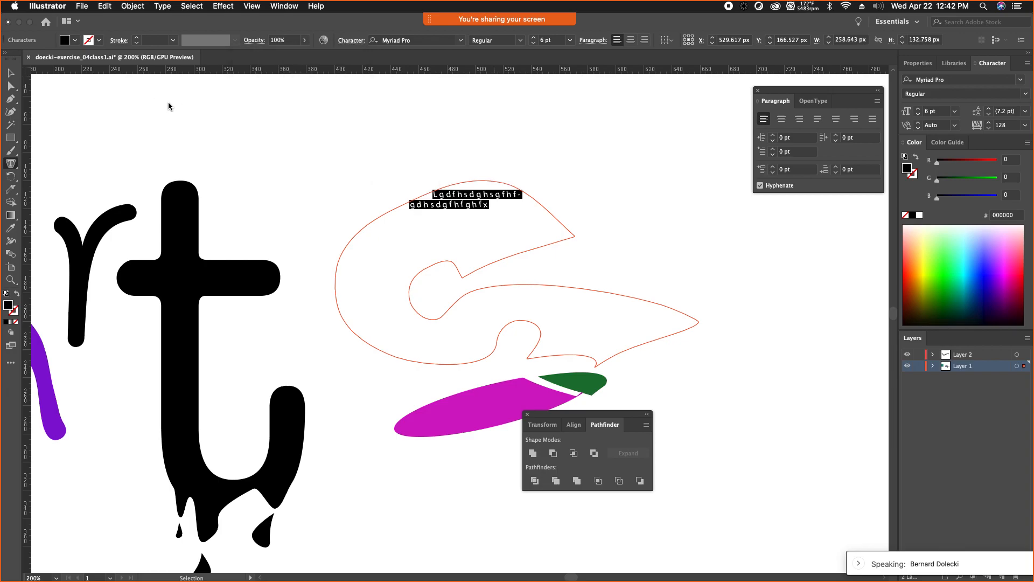
Step: Continue the area text with more random letters and spaces, filling much of the s shape
{"action": "left_click", "coordinate": [487, 205]}
{"action": "left_click", "coordinate": [488, 204]}
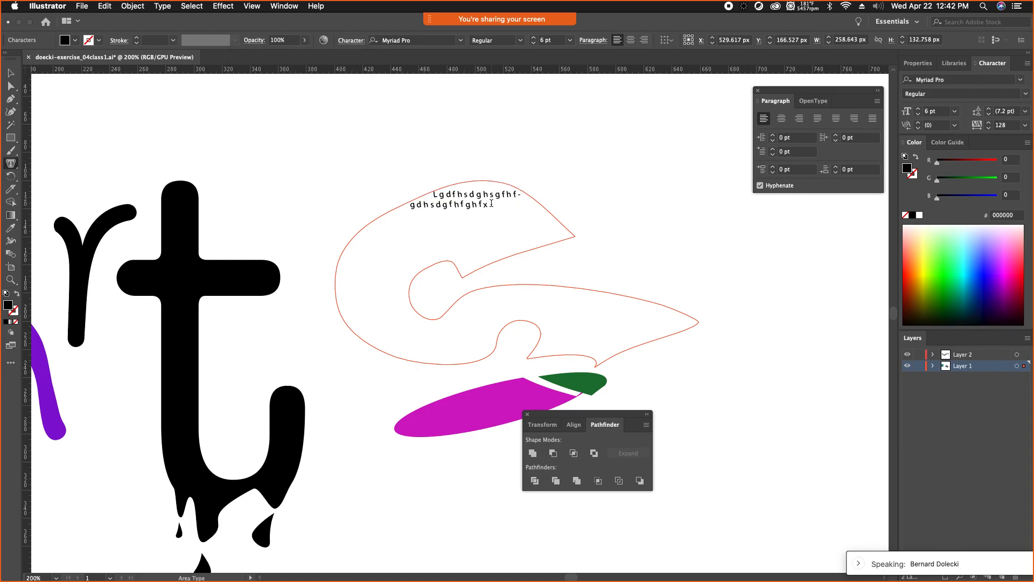
{"action": "type", "text": "gsegsdf- ghdfgdsfhsdhdfghdsfgd- fxgbd- fbnxdfgnfxnfgxnxfgnfxgnzdgnxfdngdx gbnxdfbdfbdfbdfbdfbdfbdfbdfbfb dfbdfbd"}
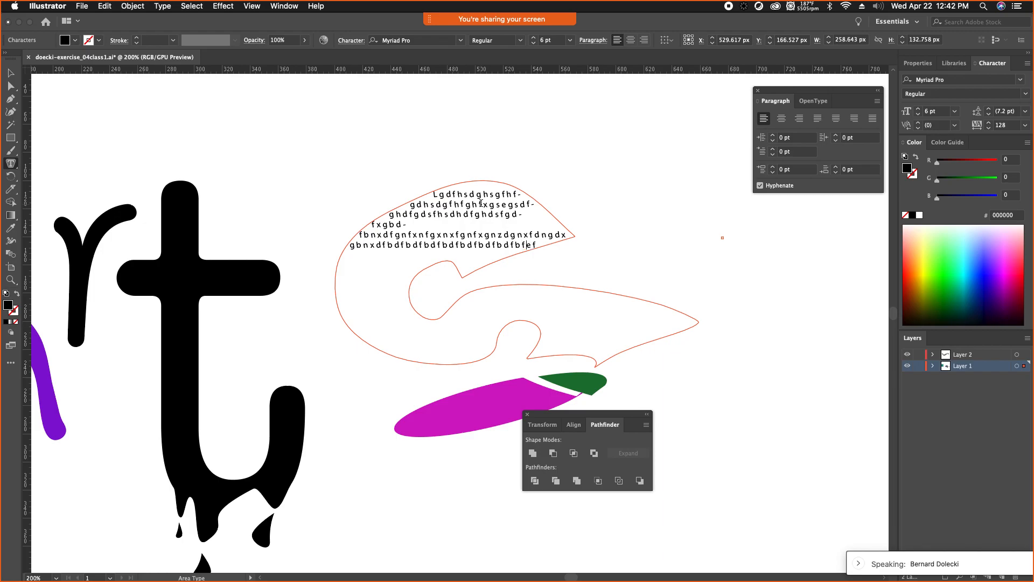
{"action": "type", "text": "fbdfbdfbdfbdfbdfbdfb dfbdfbdf"}
{"action": "type", "text": "bdf bdfb dfbdfbdfbdf"}
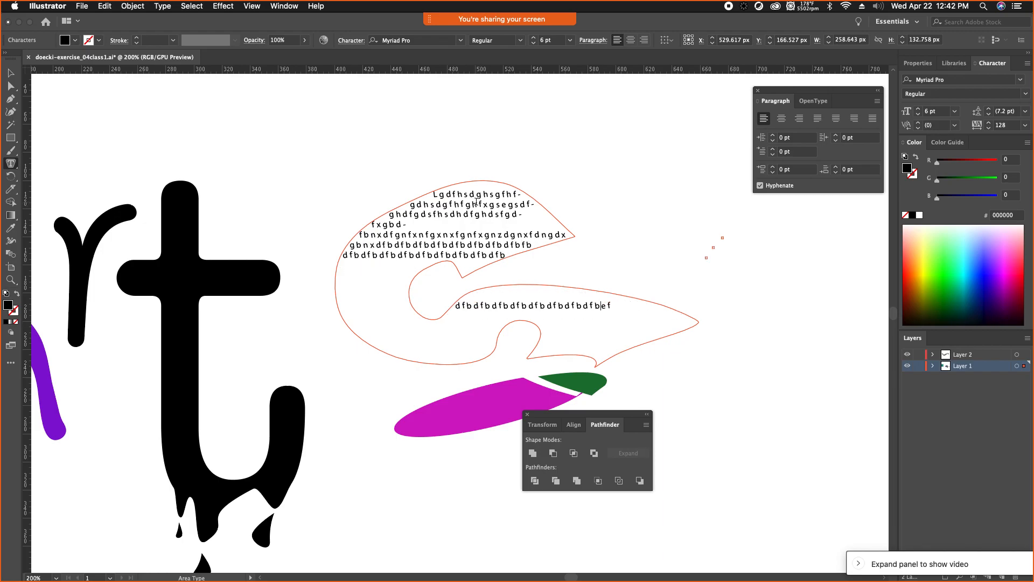
{"action": "type", "text": "b dfbdfbdfbdfbdfb"}
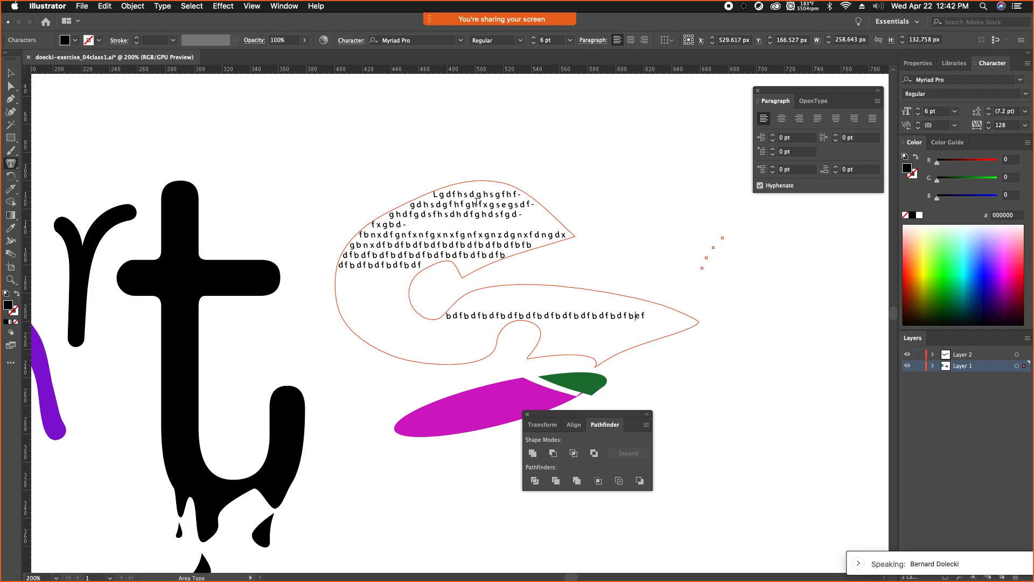
{"action": "type", "text": "dfb"}
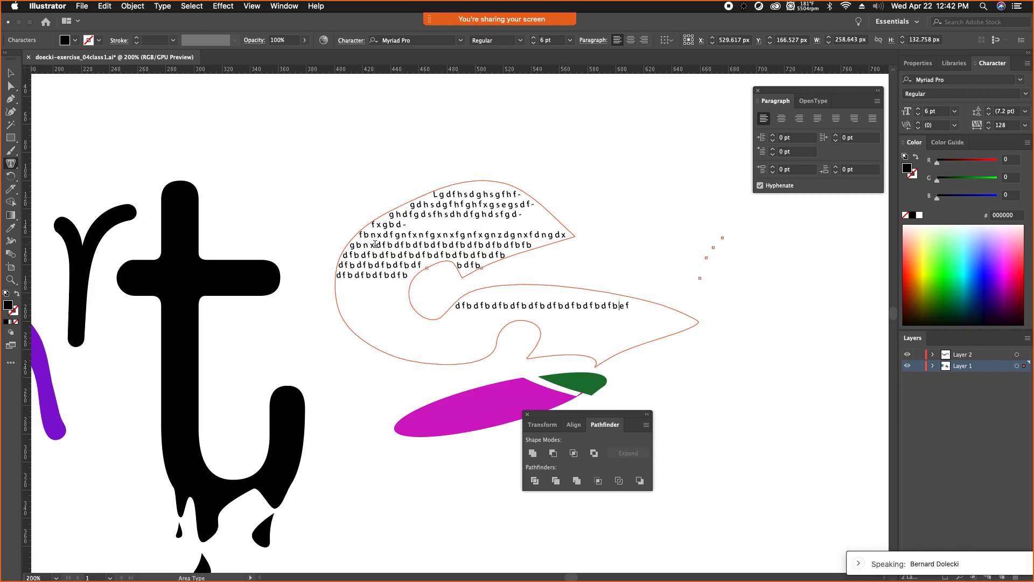
{"action": "left_click", "coordinate": [11, 73]}
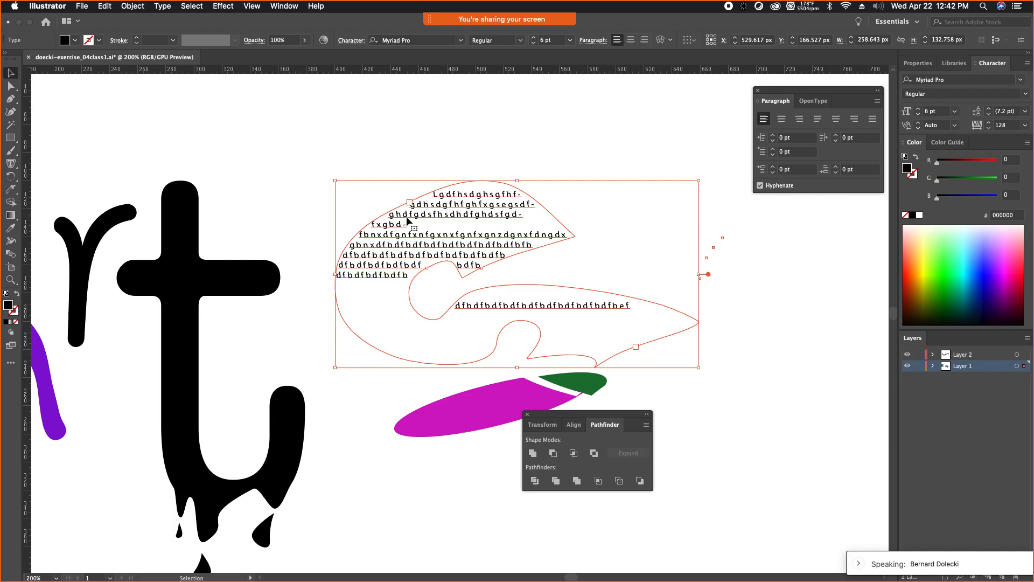
{"action": "key", "text": "a"}
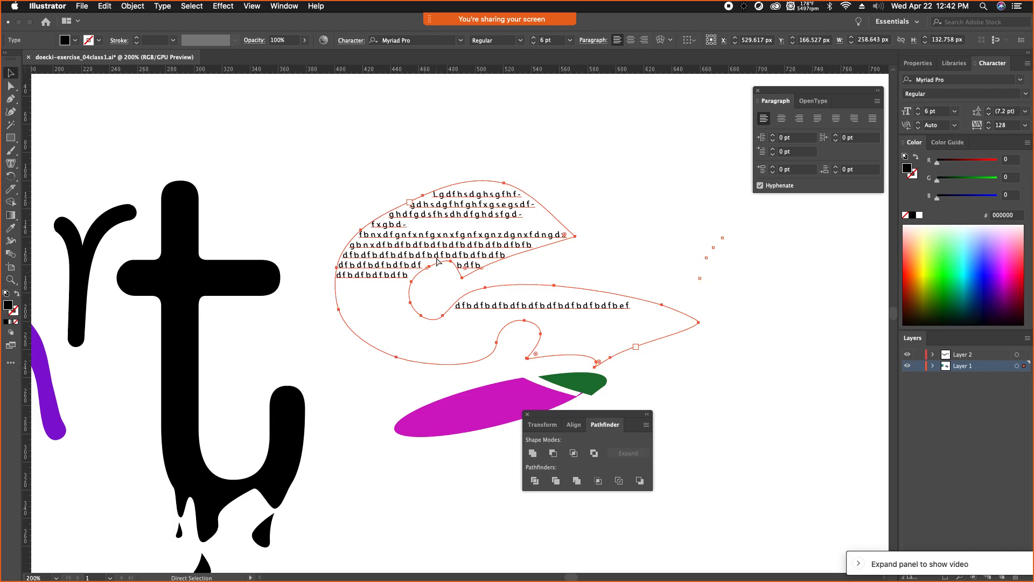
Step: Undo the area text and its formatting back to the solid green s shape
{"action": "key", "text": "super"}
{"action": "key", "text": "super+z"}
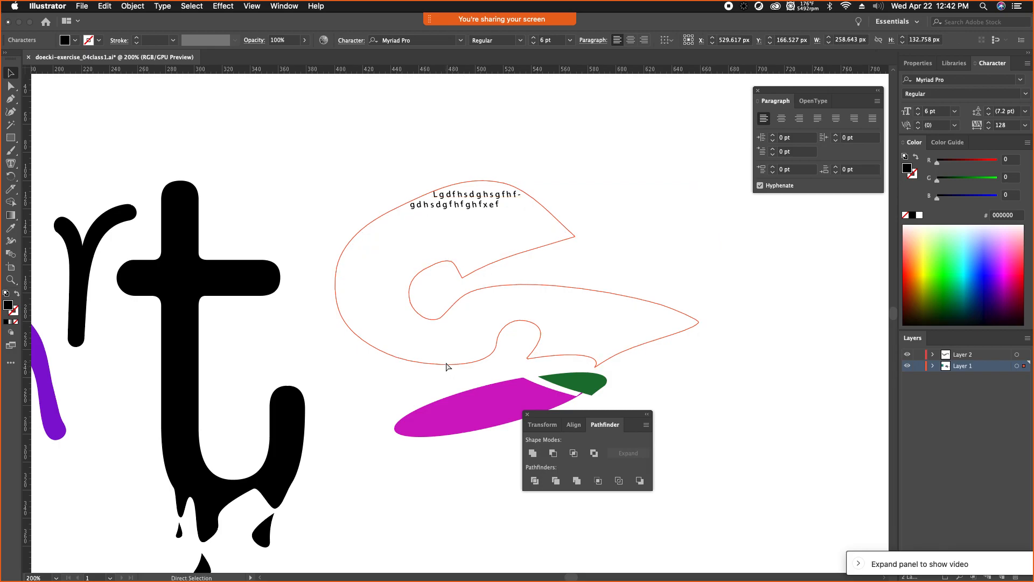
{"action": "key", "text": "super+z"}
{"action": "key", "text": "super+z"}
{"action": "key", "text": "super+z"}
{"action": "key", "text": "super+z"}
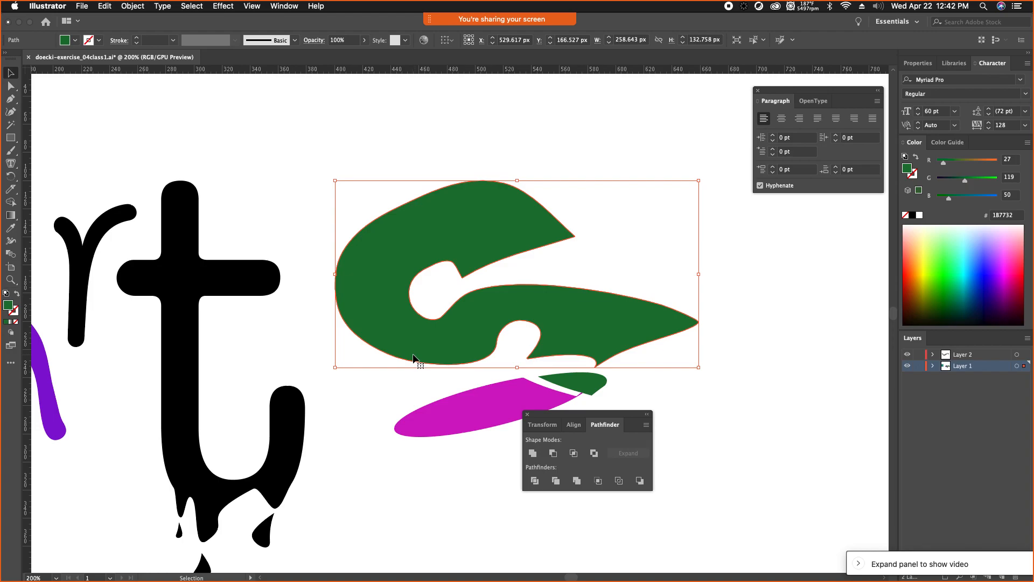
Step: Place a copy of the solid green s shape directly behind the area text
{"action": "left_click", "coordinate": [143, 5]}
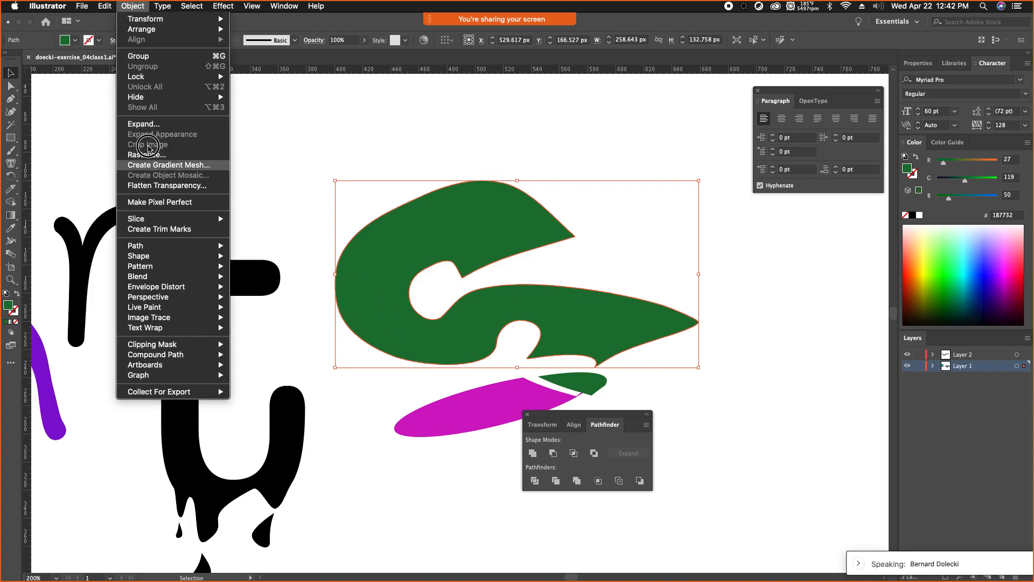
{"action": "mouse_move", "coordinate": [148, 247]}
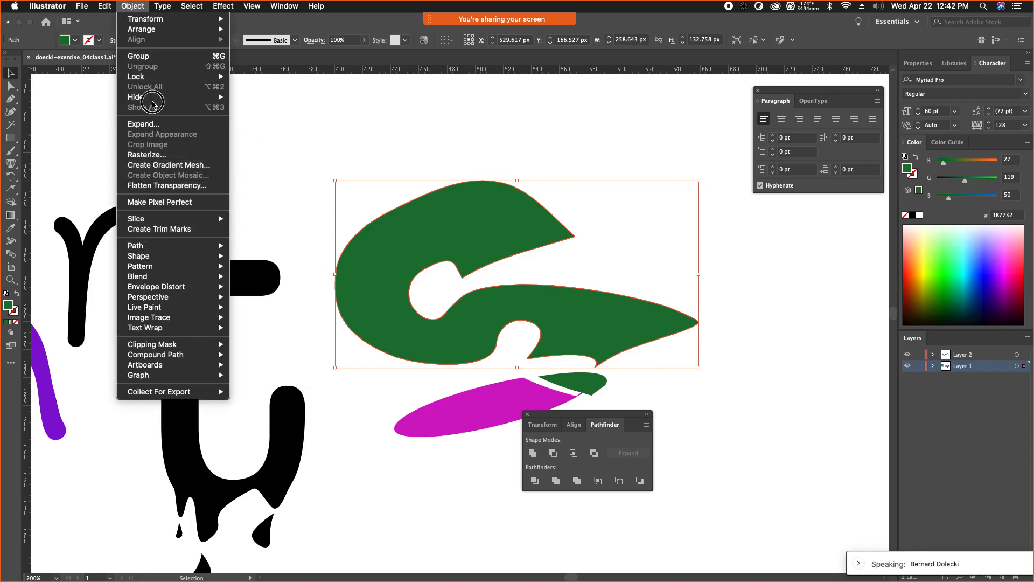
{"action": "mouse_move", "coordinate": [105, 5]}
{"action": "left_click", "coordinate": [127, 97]}
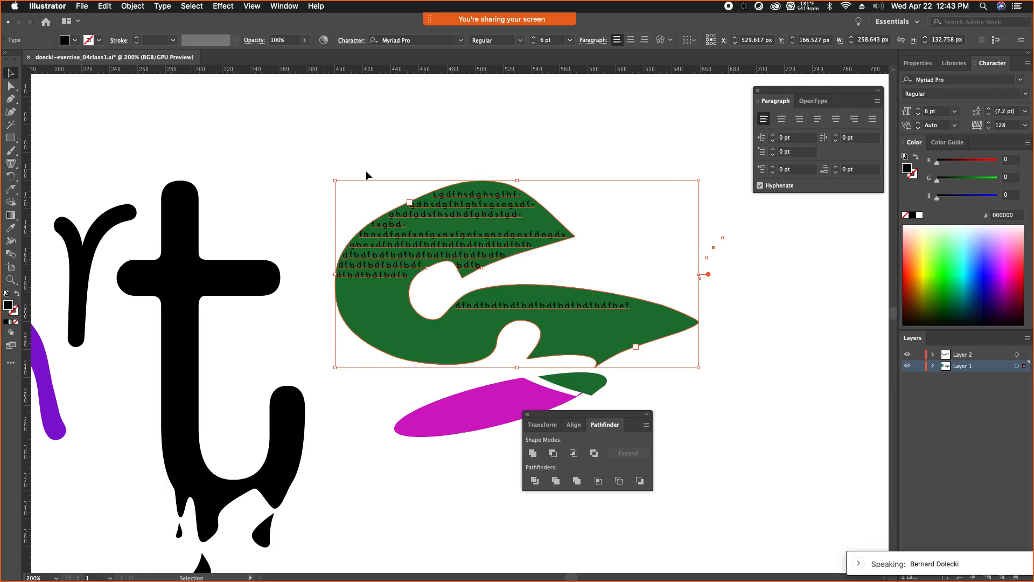
Step: Delete the area text and duplicate the large green s shape about 308 px to the right of the original
{"action": "key", "text": "BackSpace"}
{"action": "key", "text": "space"}
{"action": "left_click_drag", "start_coordinate": [386, 192], "coordinate": [116, 170]}
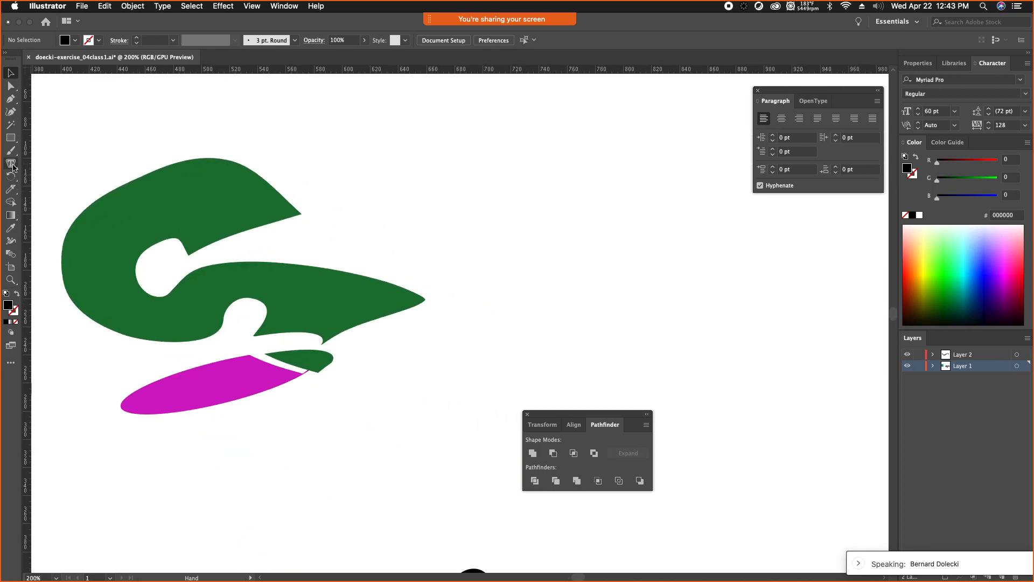
{"action": "left_click_drag", "start_coordinate": [145, 216], "coordinate": [14, 245]}
{"action": "key", "text": "space"}
{"action": "left_click_drag", "start_coordinate": [75, 278], "coordinate": [507, 271]}
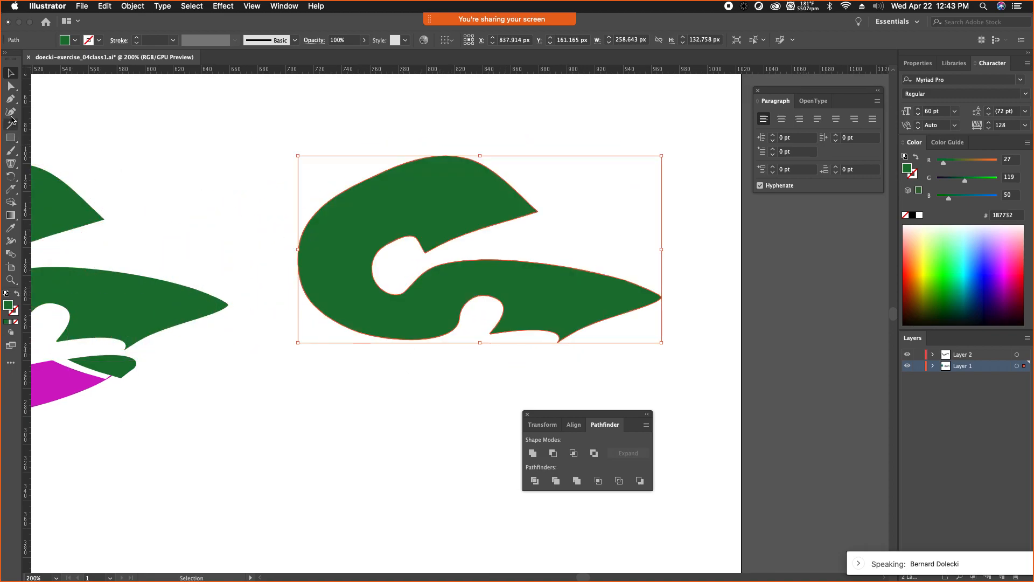
Step: Create a text area of about 296 by 211 px over the duplicated s shape and set its font size to 14 pt
{"action": "left_click_drag", "start_coordinate": [11, 163], "coordinate": [54, 162]}
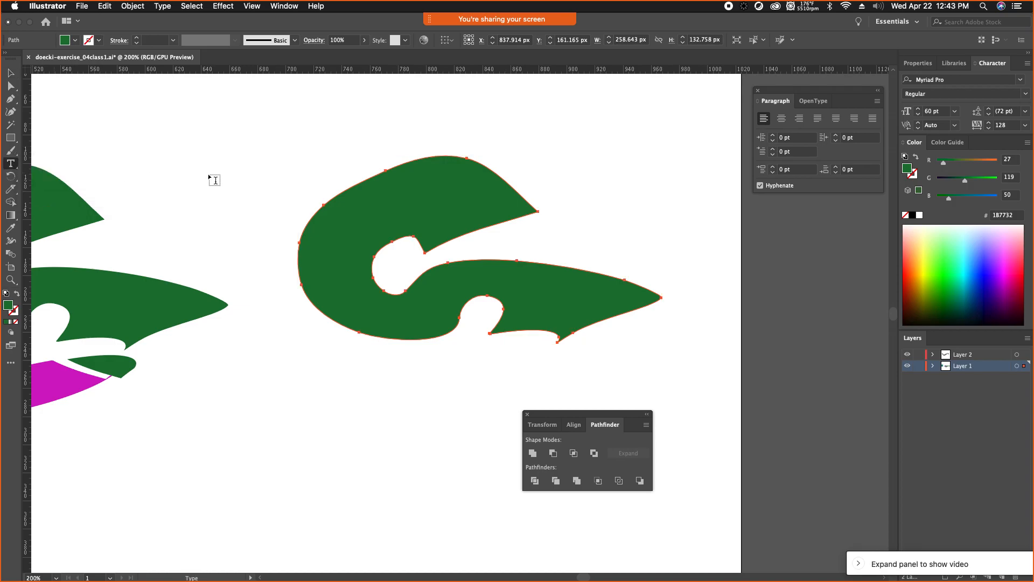
{"action": "left_click_drag", "start_coordinate": [270, 97], "coordinate": [686, 394]}
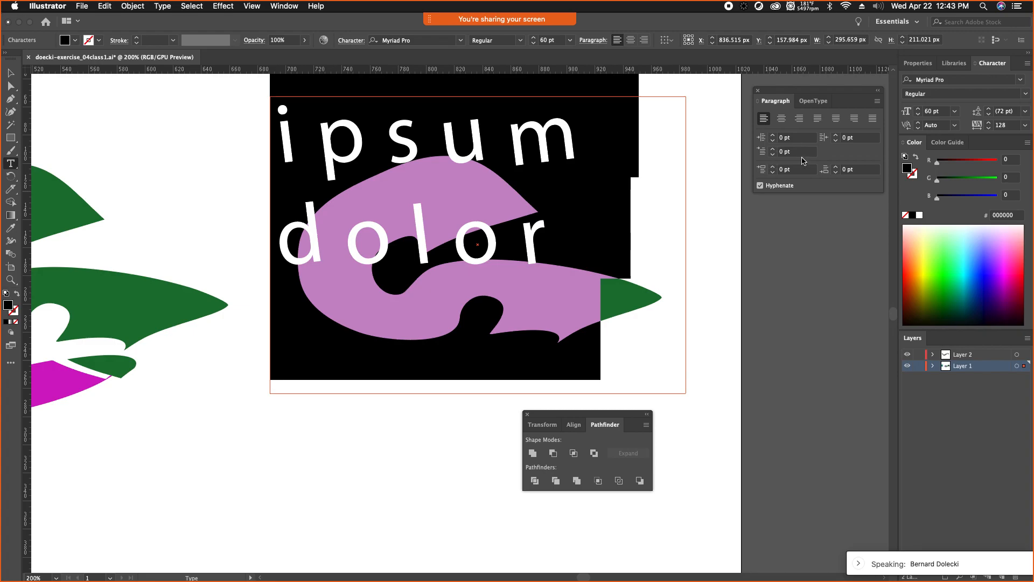
{"action": "left_click", "coordinate": [570, 40]}
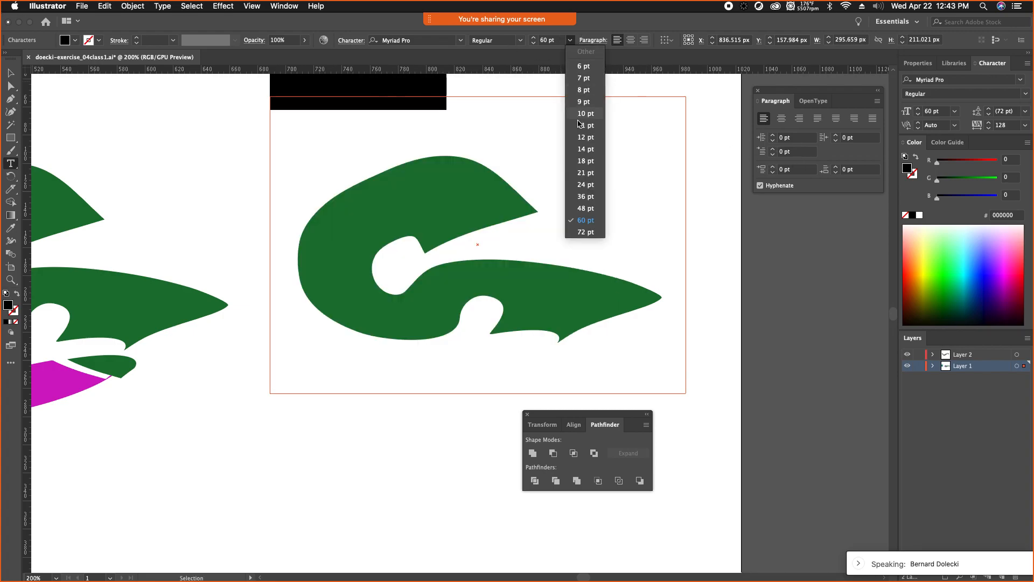
{"action": "left_click", "coordinate": [586, 150]}
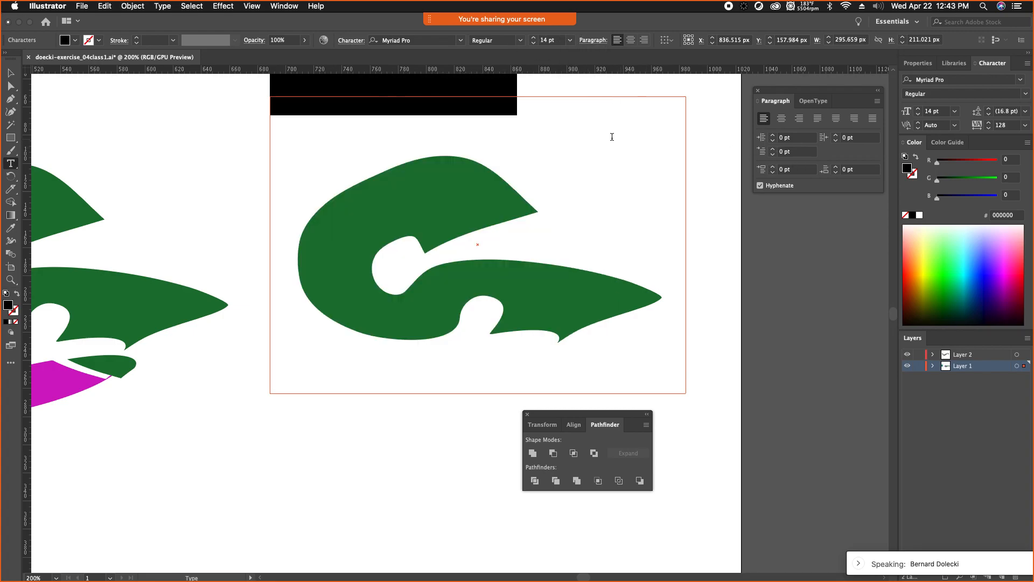
Step: Replace the placeholder text with a long random string starting with "argfdfgdfggdfgdfg" and paste three more copies after it
{"action": "type", "text": "argfdfgdf"}
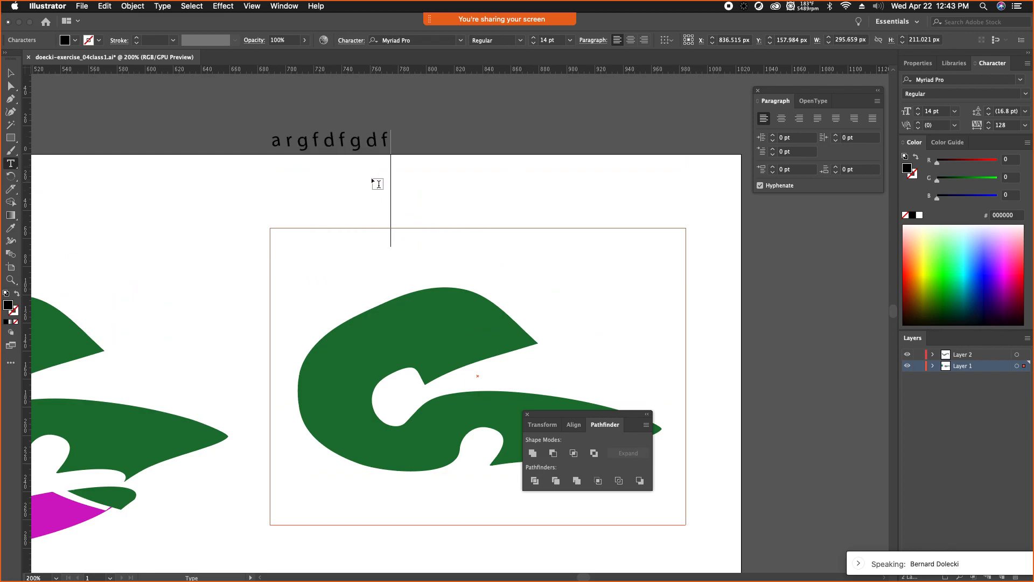
{"action": "type", "text": "ggdfgdfgjsdlnfljzshfgl"}
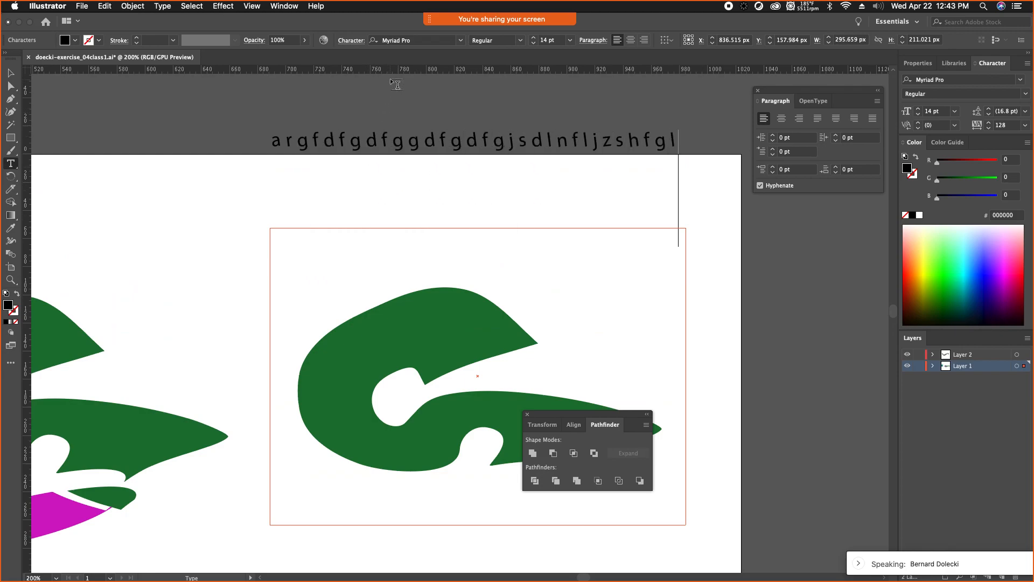
{"action": "type", "text": "dsfjglszdfnjgzsdlgjsdfghjsdfosdfhjsidufhgilukrszdhjxgnilevushj"}
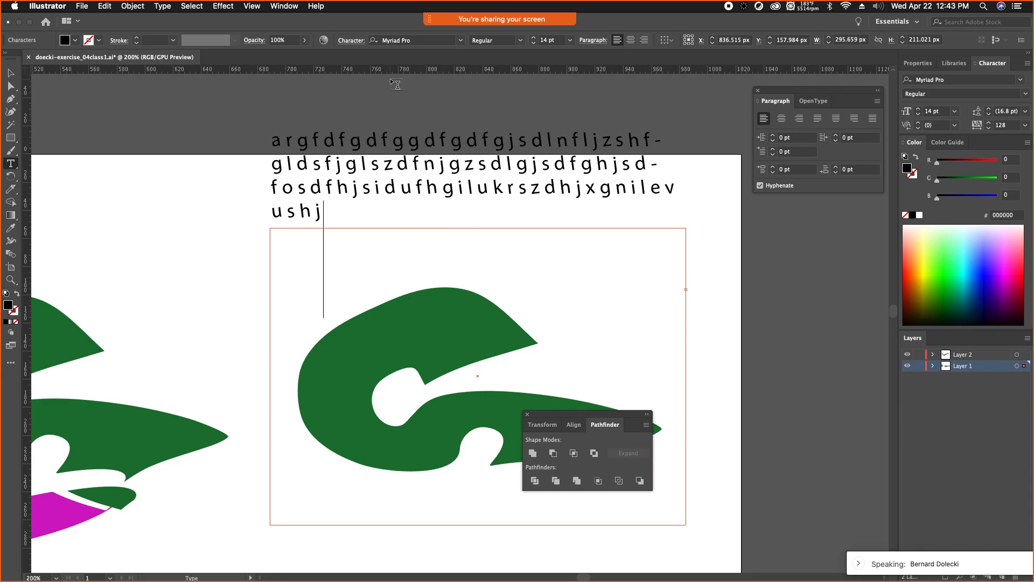
{"action": "key", "text": "super+a"}
{"action": "key", "text": "super+c"}
{"action": "key", "text": "Right"}
{"action": "key", "text": "super+v"}
{"action": "key", "text": "super+v"}
{"action": "key", "text": "super+v"}
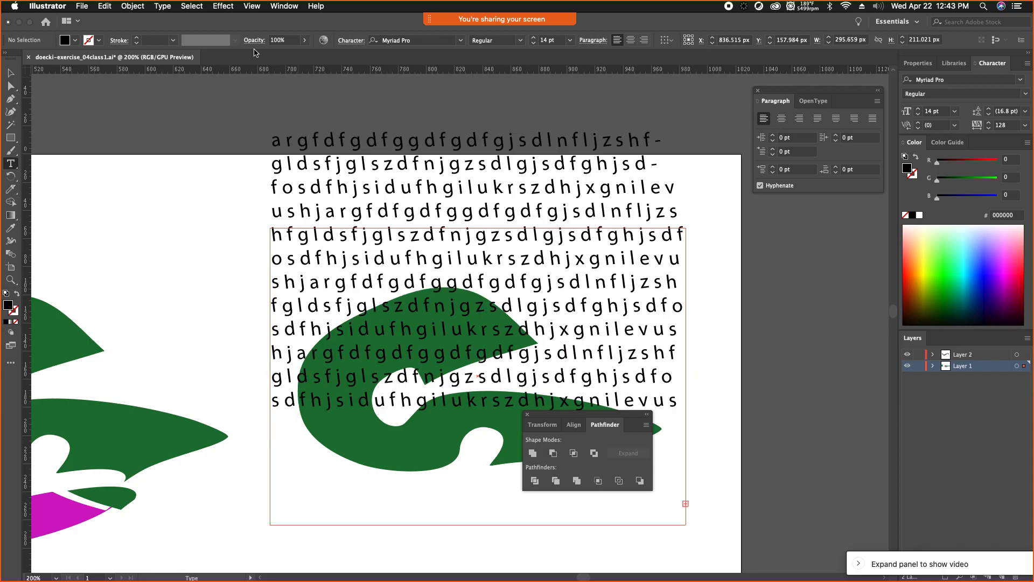
Step: Set the baseline shift of all the text in the block to 0 and deselect it
{"action": "key", "text": "super+a"}
{"action": "left_click", "coordinate": [364, 43]}
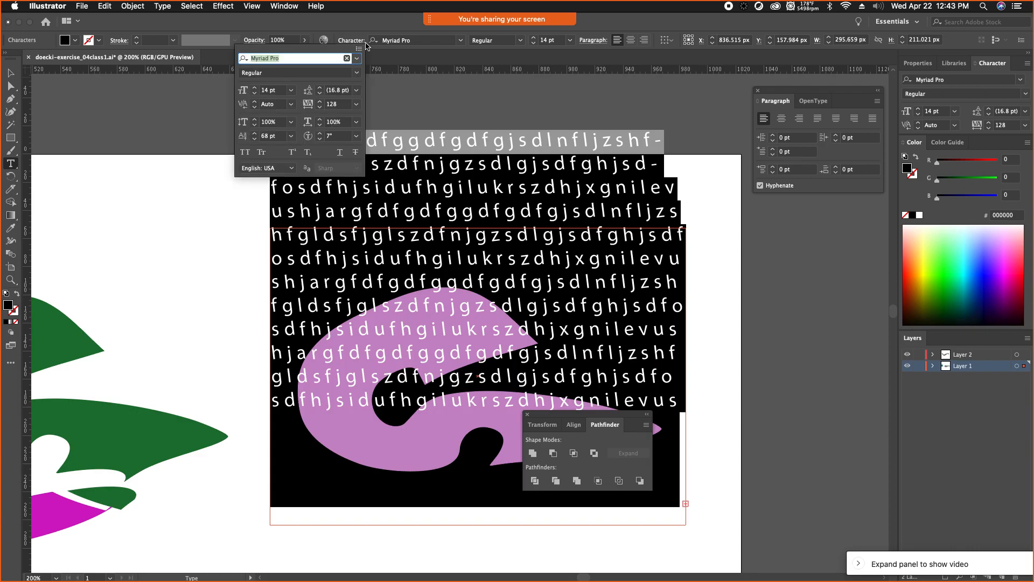
{"action": "left_click", "coordinate": [272, 136]}
{"action": "type", "text": "0"}
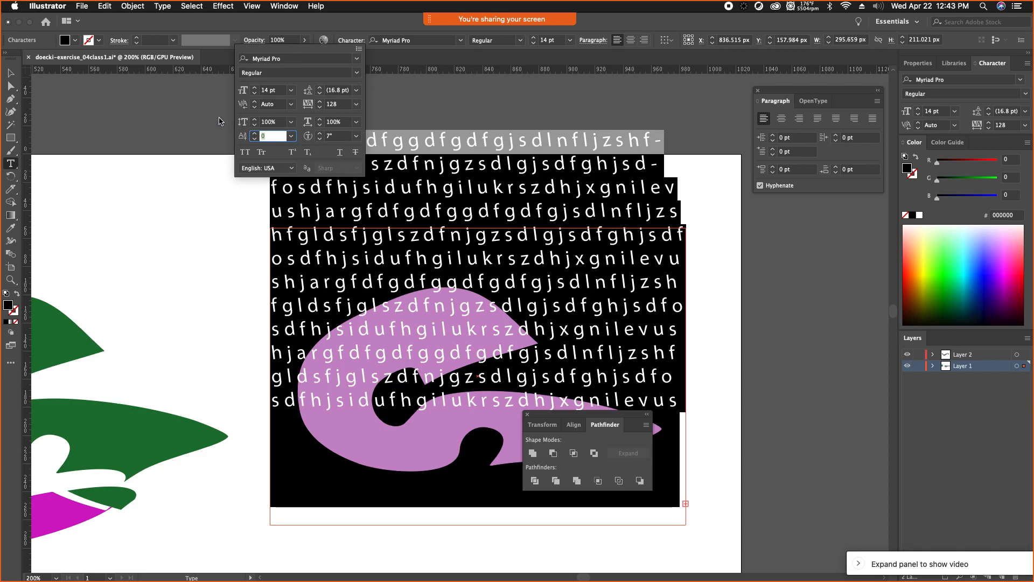
{"action": "left_click", "coordinate": [11, 73]}
{"action": "left_click", "coordinate": [224, 196], "text": "super"}
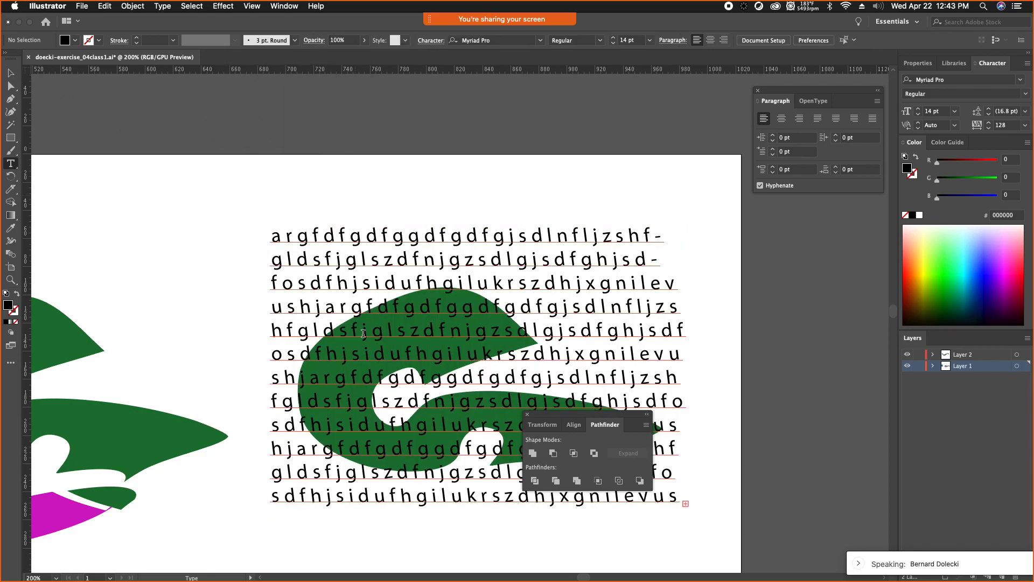
Step: Try a tracking of 0 on all the text in the block, and set it to -200
{"action": "left_click_drag", "start_coordinate": [436, 386], "coordinate": [381, 299]}
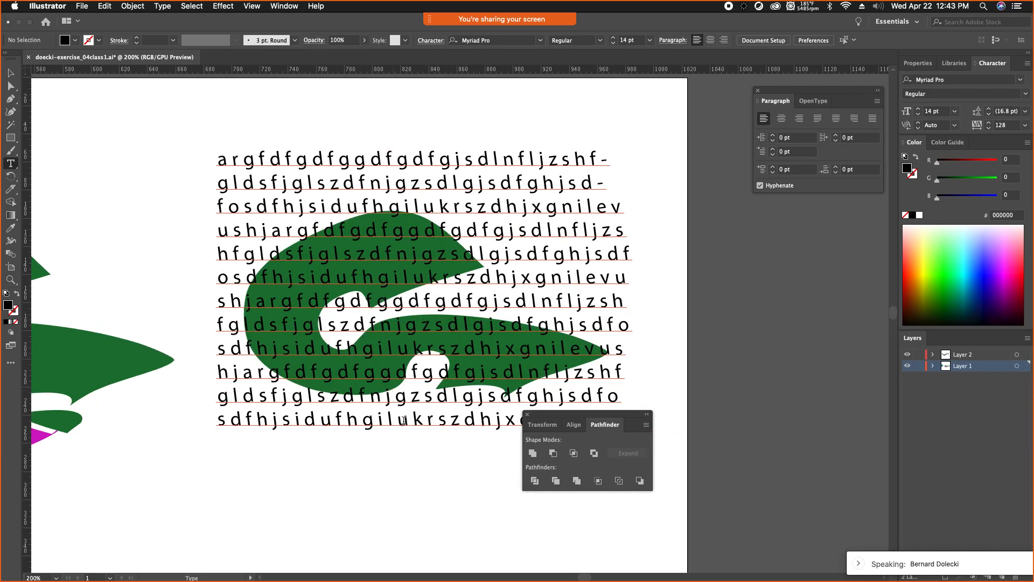
{"action": "left_click", "coordinate": [240, 252], "text": "super"}
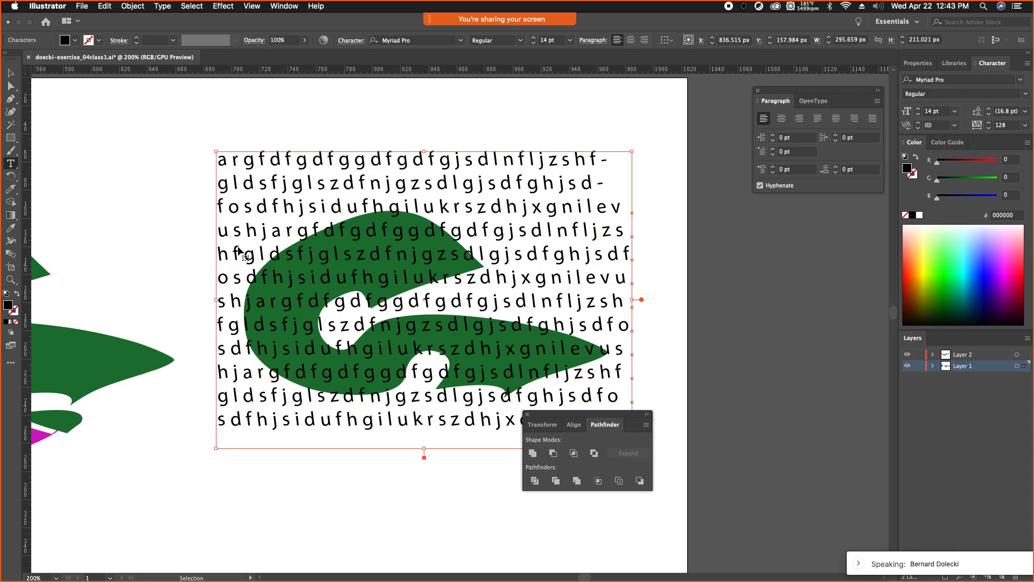
{"action": "left_click", "coordinate": [239, 251]}
{"action": "key", "text": "super+a"}
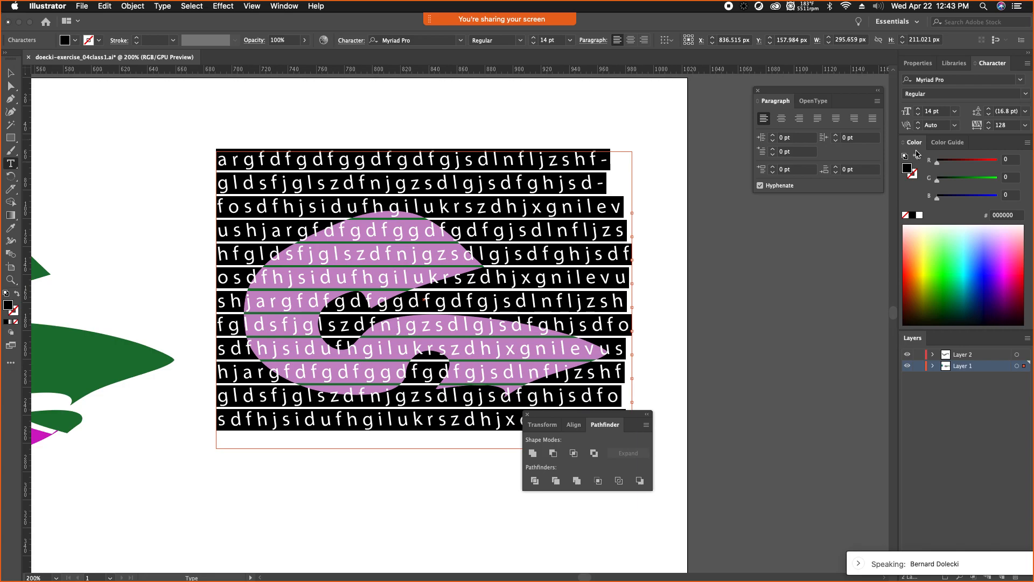
{"action": "left_click", "coordinate": [1001, 125]}
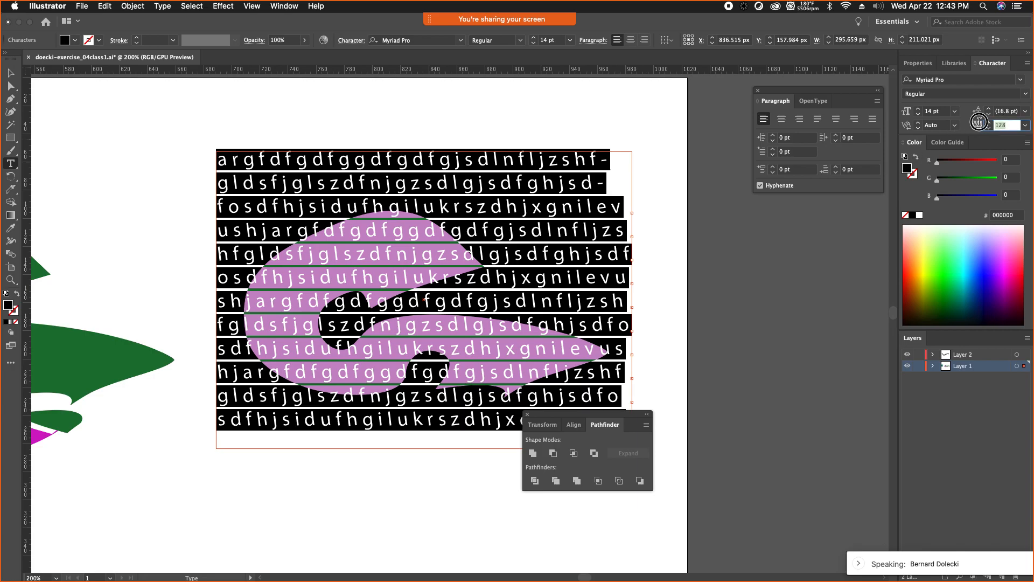
{"action": "key", "text": "Tab"}
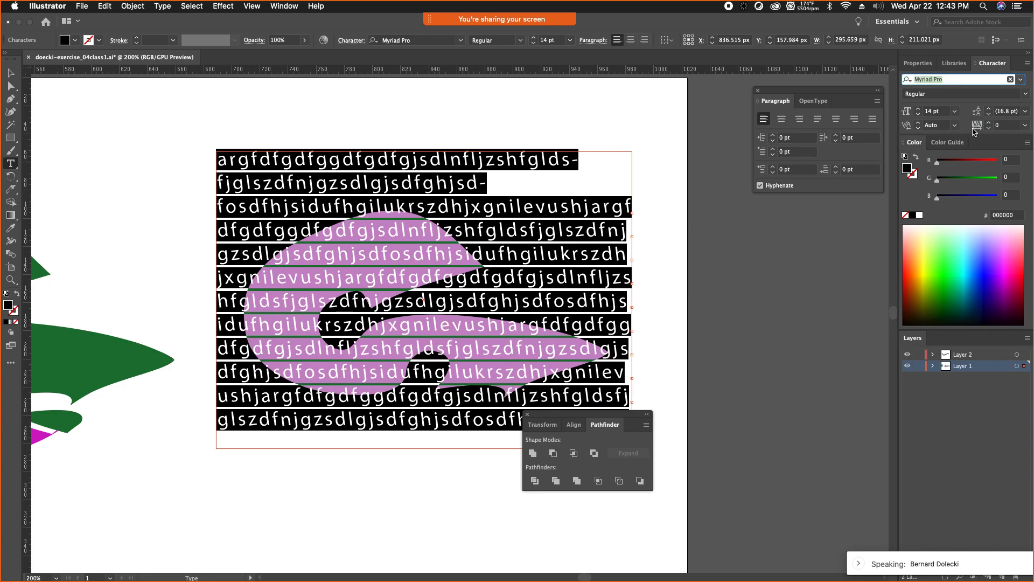
{"action": "left_click", "coordinate": [1009, 125]}
{"action": "type", "text": "-200"}
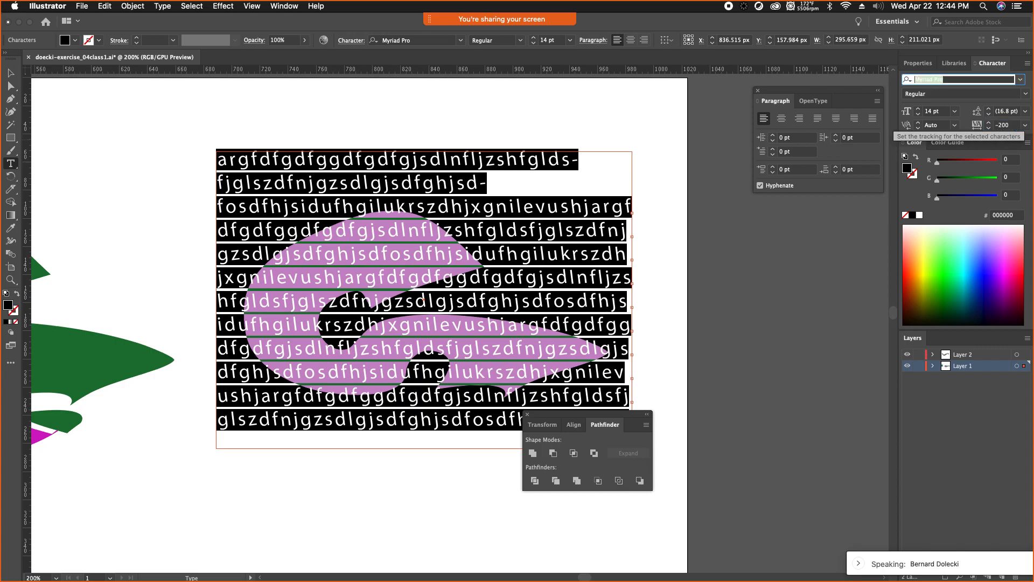
{"action": "key", "text": "Tab"}
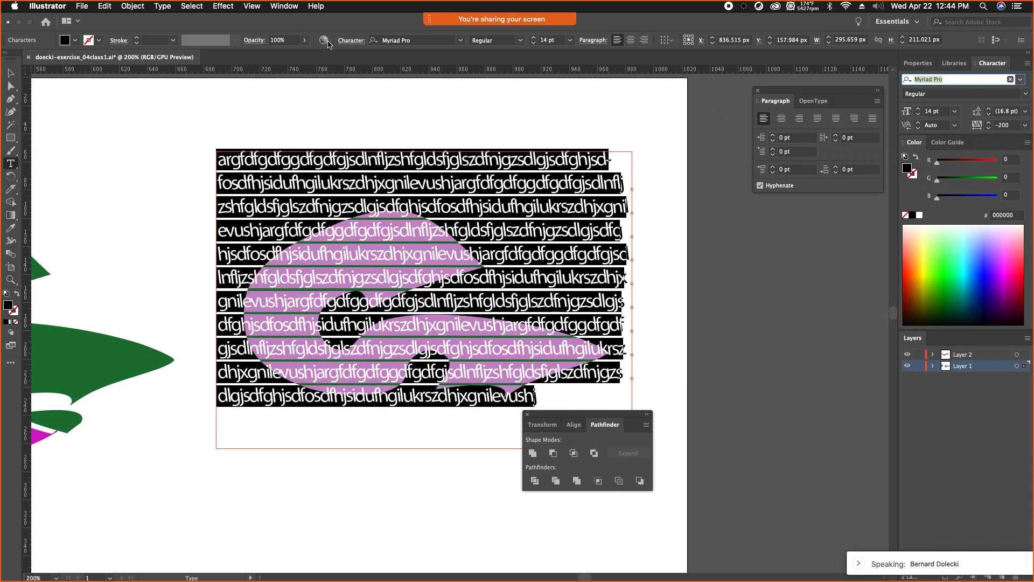
Step: Tighten the leading of all the text in the block to 11 pt
{"action": "left_click", "coordinate": [348, 43]}
{"action": "left_click", "coordinate": [347, 43]}
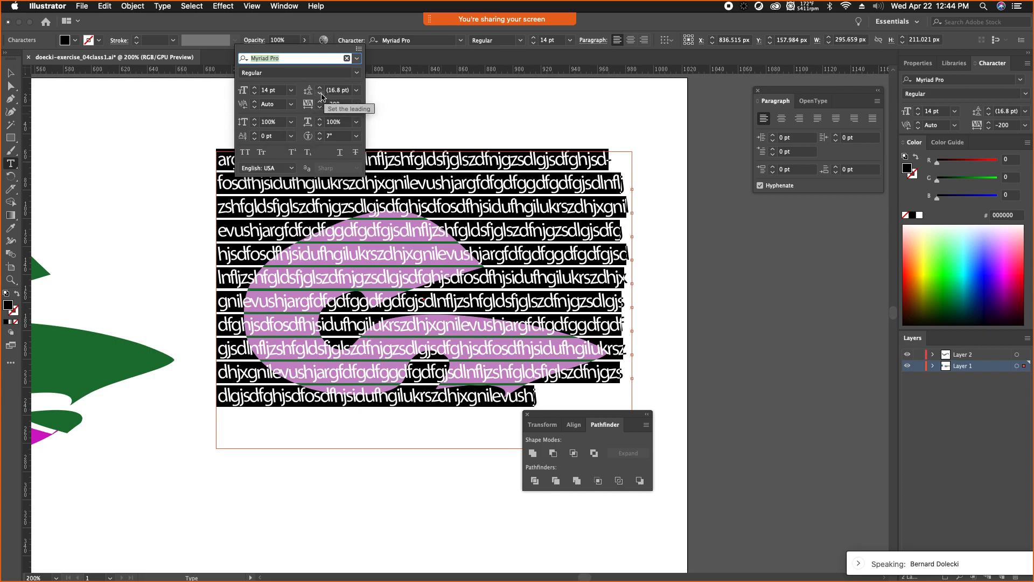
{"action": "left_click", "coordinate": [321, 94]}
{"action": "left_click", "coordinate": [321, 94]}
{"action": "left_click", "coordinate": [321, 94]}
{"action": "left_click", "coordinate": [320, 94]}
{"action": "left_click", "coordinate": [321, 94]}
{"action": "left_click", "coordinate": [321, 94]}
Step: Move the text block about 47 px down so it covers the duplicated green s shape
{"action": "left_click", "coordinate": [11, 74]}
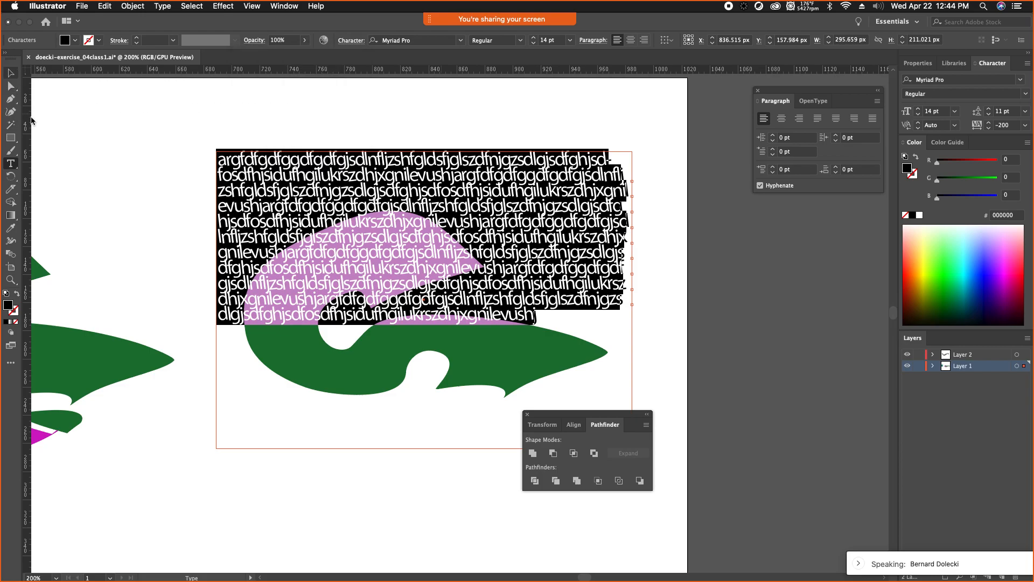
{"action": "left_click", "coordinate": [10, 73]}
{"action": "left_click_drag", "start_coordinate": [382, 197], "coordinate": [384, 263]}
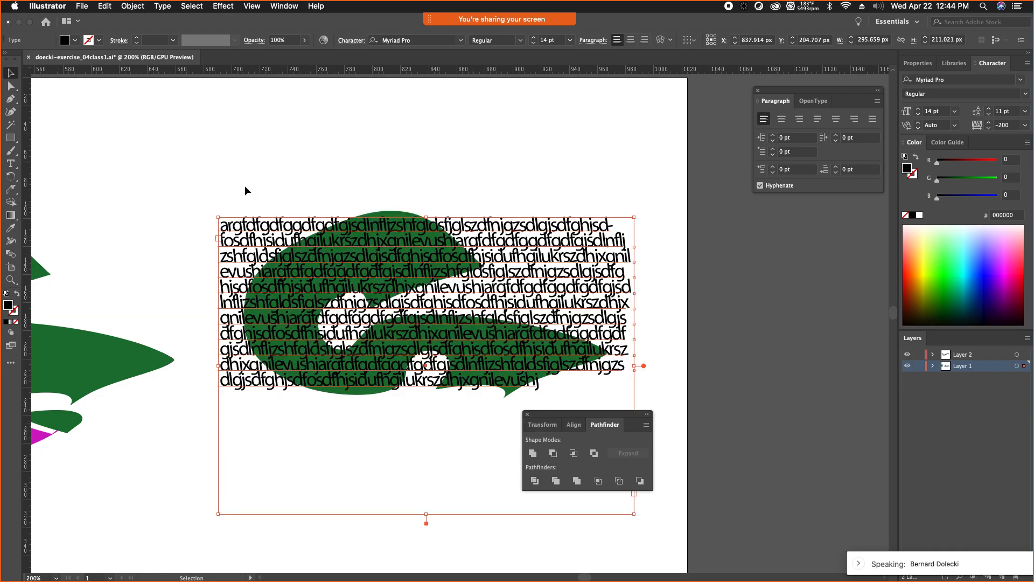
Step: Expand the text block into outlined vector shapes
{"action": "left_click", "coordinate": [133, 6]}
{"action": "left_click", "coordinate": [158, 120]}
{"action": "left_click", "coordinate": [489, 365]}
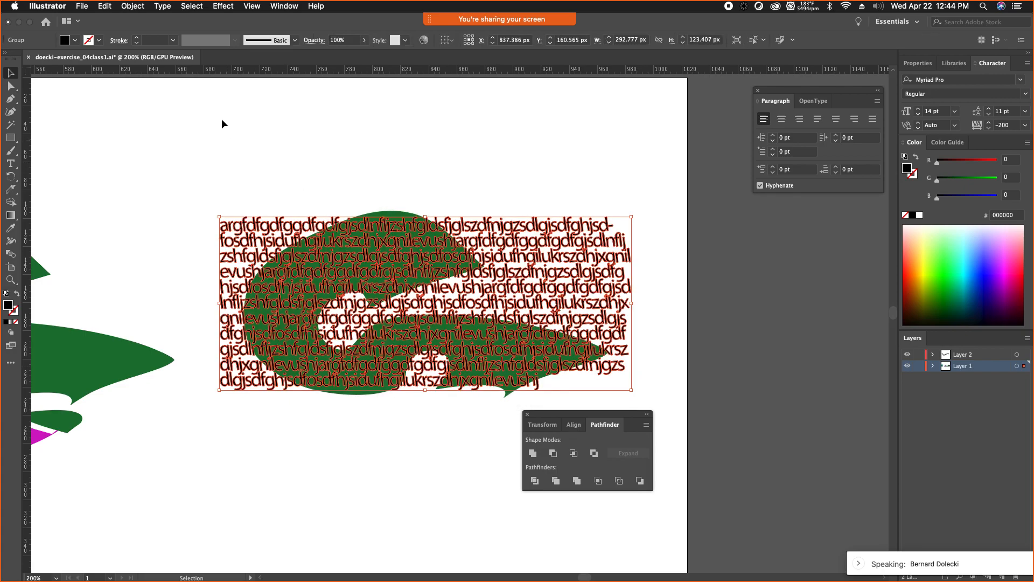
Step: Subtract the expanded text from the duplicated green s shape with Minus Front and deselect the result
{"action": "left_click_drag", "start_coordinate": [221, 119], "coordinate": [653, 415]}
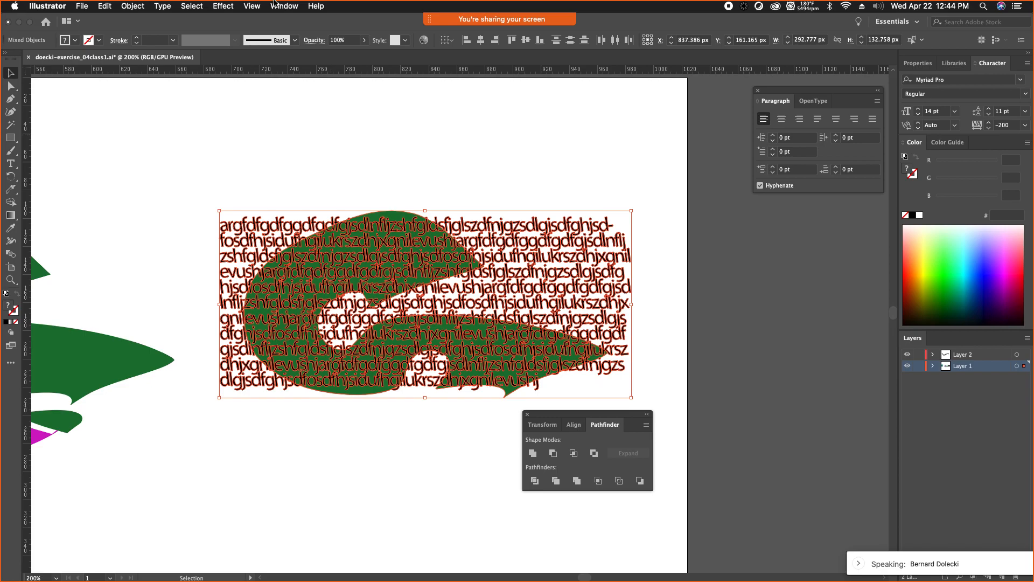
{"action": "left_click", "coordinate": [554, 453]}
{"action": "left_click", "coordinate": [668, 348]}
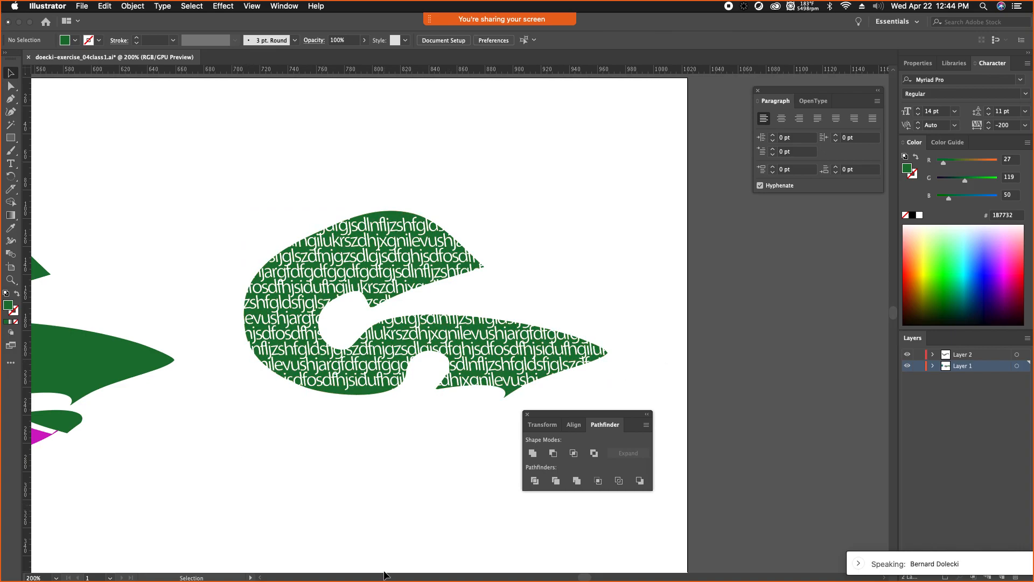
Step: Enlarge the text-cut green s to about 778 by 400 px over the word farts and deselect it
{"action": "left_click", "coordinate": [344, 360]}
{"action": "left_click_drag", "start_coordinate": [283, 284], "coordinate": [335, 395]}
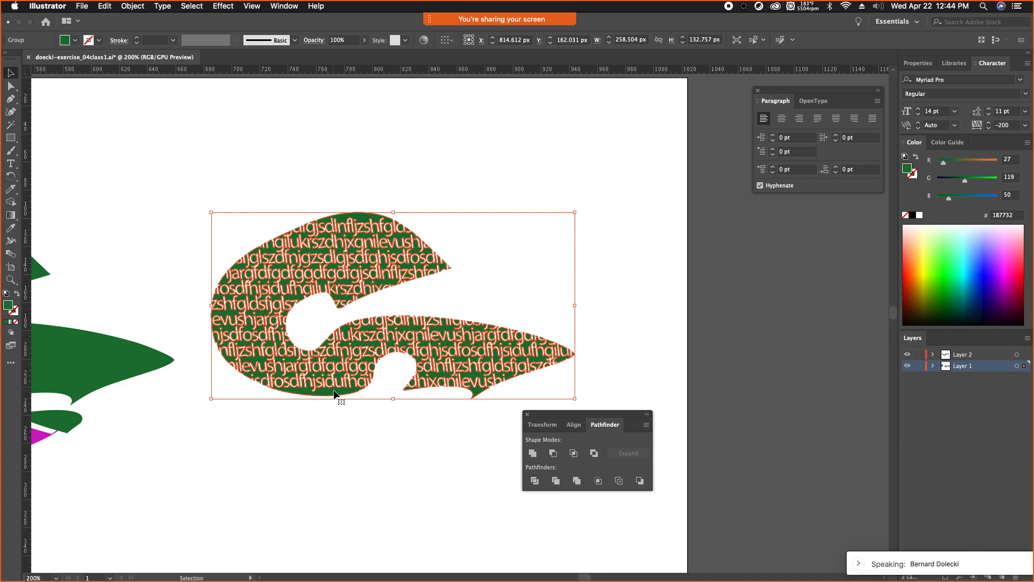
{"action": "key", "text": "super+minus"}
{"action": "key", "text": "super+minus"}
{"action": "left_click_drag", "start_coordinate": [372, 396], "coordinate": [221, 469]}
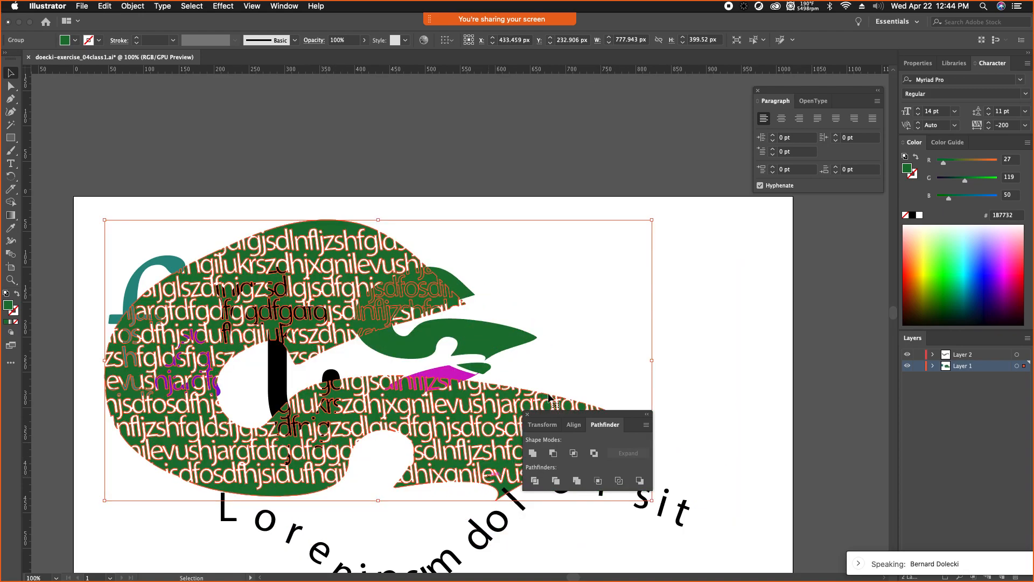
{"action": "left_click", "coordinate": [766, 317]}
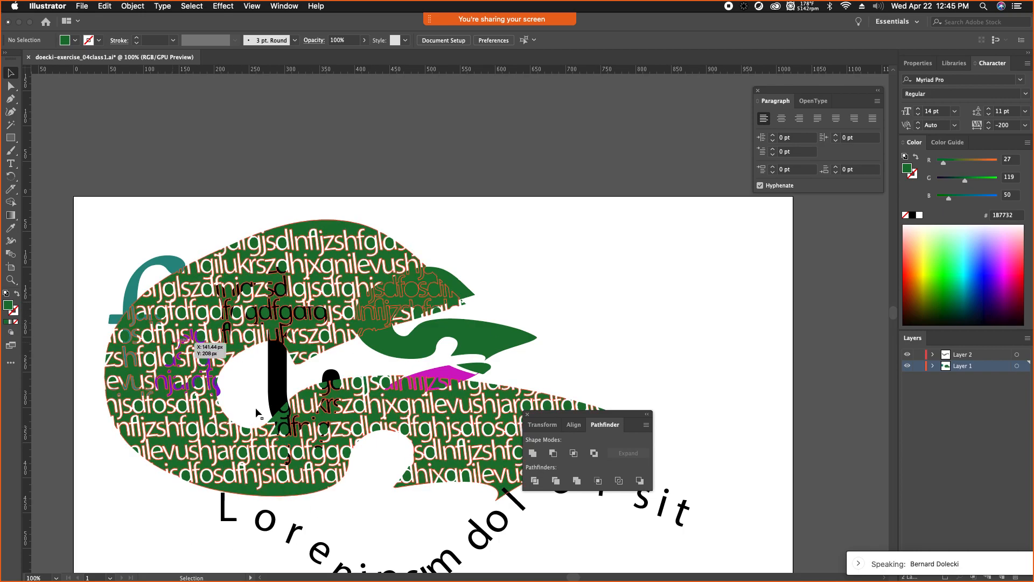
Step: Try an opacity of 38% on the enlarged text-cut s and deselect it
{"action": "mouse_move", "coordinate": [2, 380]}
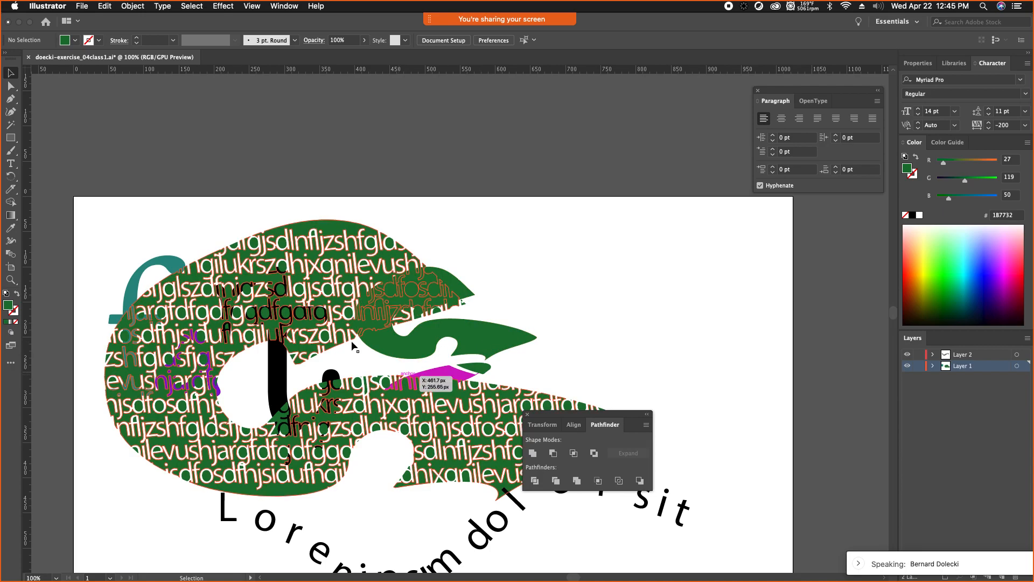
{"action": "left_click", "coordinate": [226, 467]}
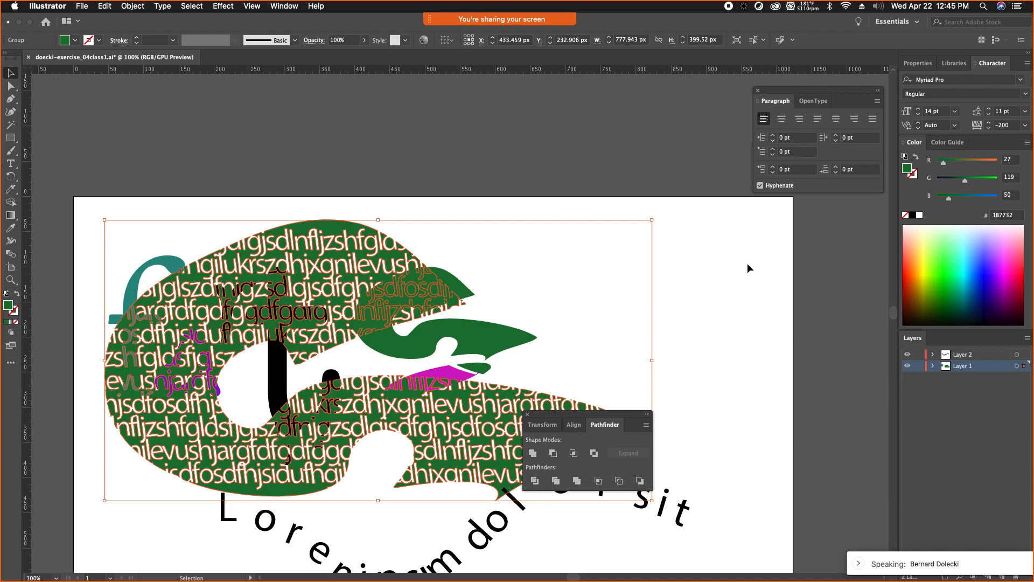
{"action": "left_click", "coordinate": [918, 63]}
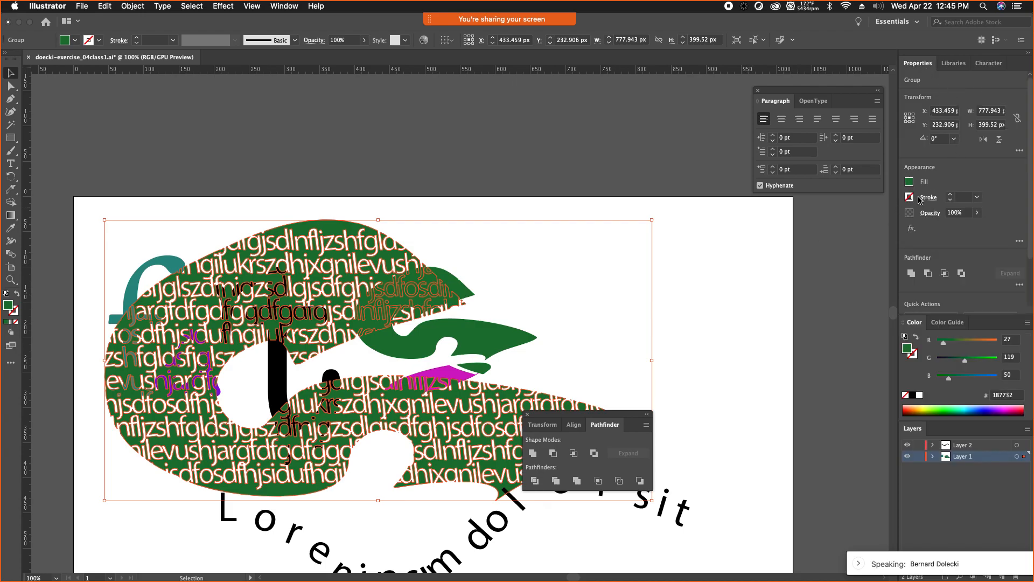
{"action": "left_click", "coordinate": [976, 213]}
{"action": "left_click_drag", "start_coordinate": [977, 225], "coordinate": [951, 225]}
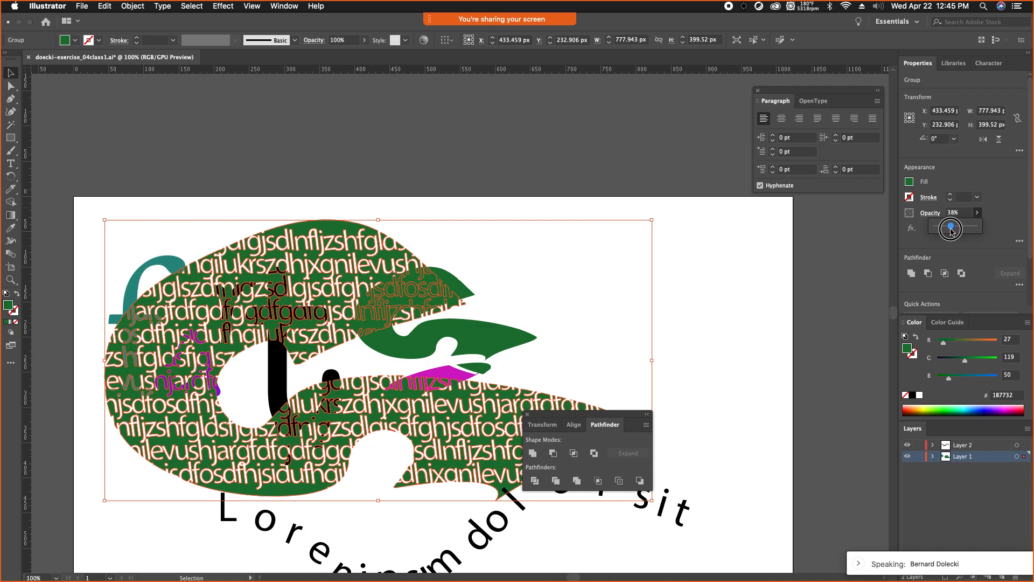
{"action": "left_click", "coordinate": [730, 419]}
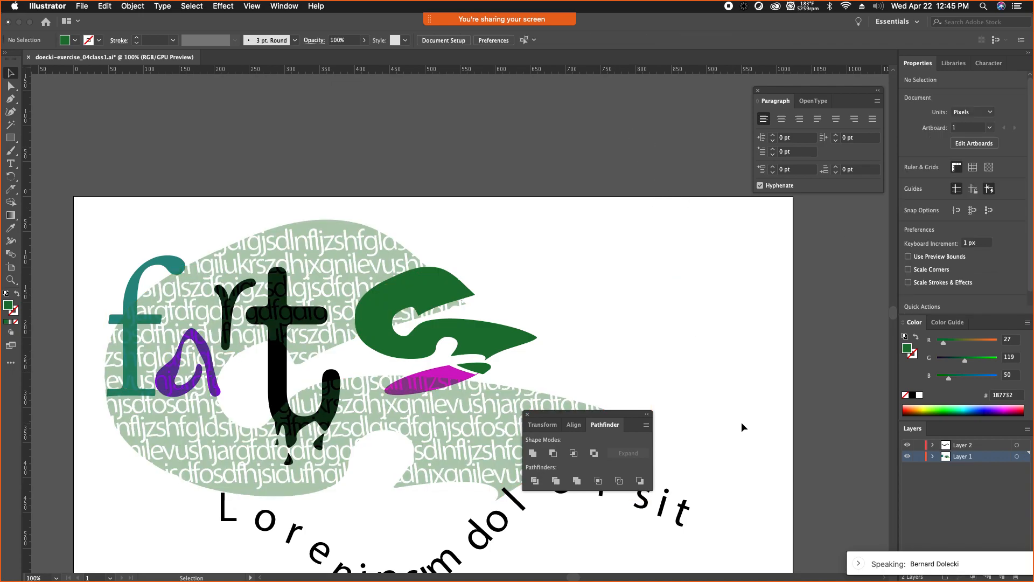
Step: Set the text-cut s to 100% opacity and move it up and to the right, mostly clear of the word farts
{"action": "left_click_drag", "start_coordinate": [404, 263], "coordinate": [674, 144]}
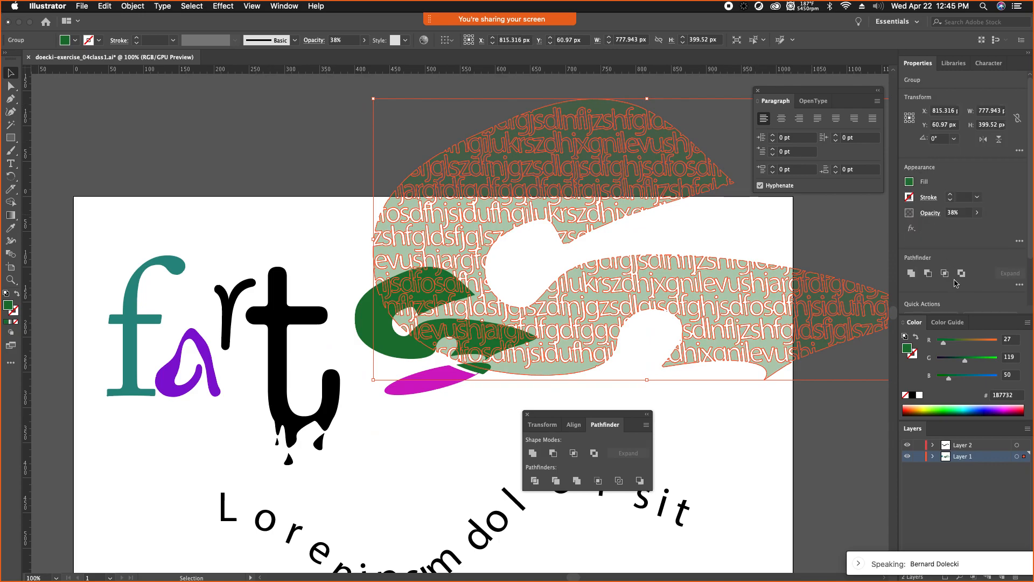
{"action": "left_click", "coordinate": [977, 213]}
{"action": "left_click", "coordinate": [975, 227]}
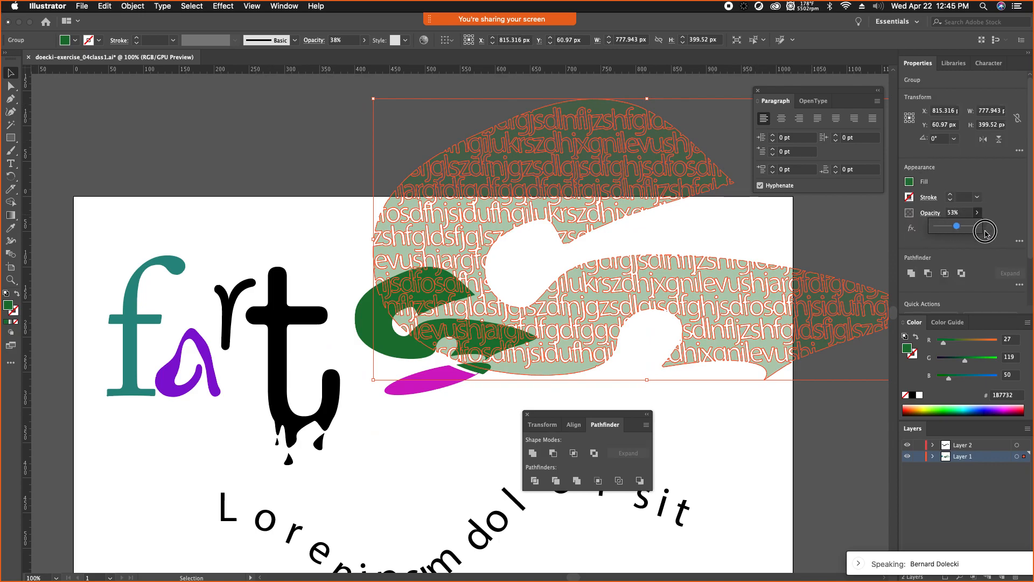
{"action": "left_click", "coordinate": [302, 192]}
{"action": "left_click_drag", "start_coordinate": [295, 221], "coordinate": [192, 256]}
{"action": "left_click", "coordinate": [380, 166]}
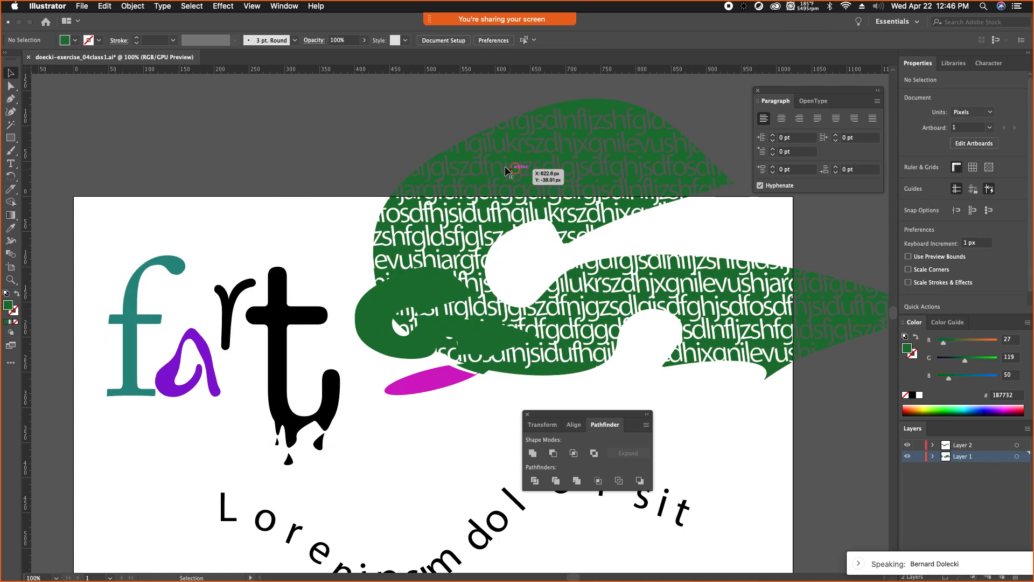
{"action": "left_click_drag", "start_coordinate": [497, 160], "coordinate": [607, 162]}
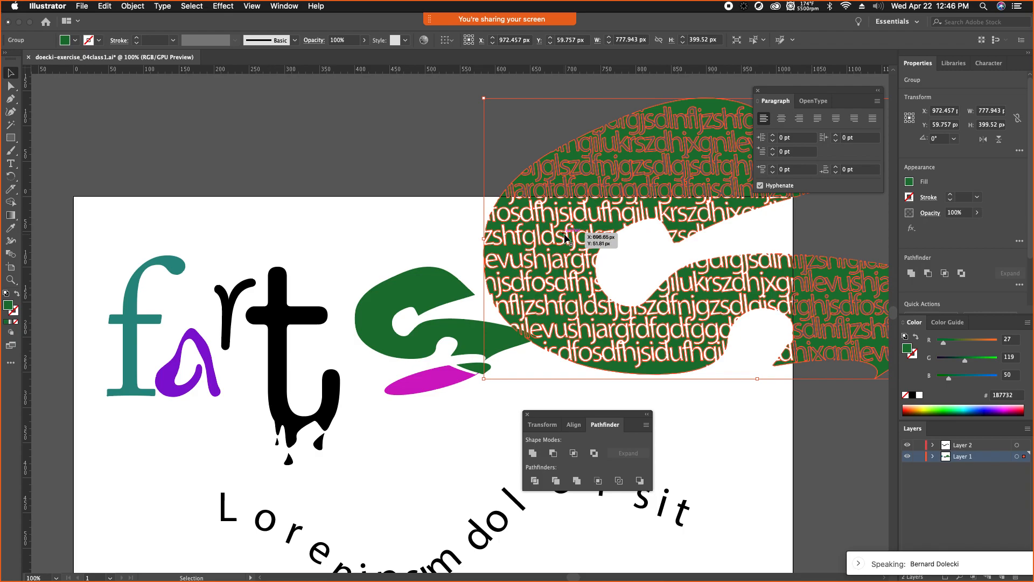
{"action": "left_click", "coordinate": [704, 399]}
Step: Try a white-to-black linear gradient on the text-cut s, and undo it
{"action": "left_click", "coordinate": [686, 362]}
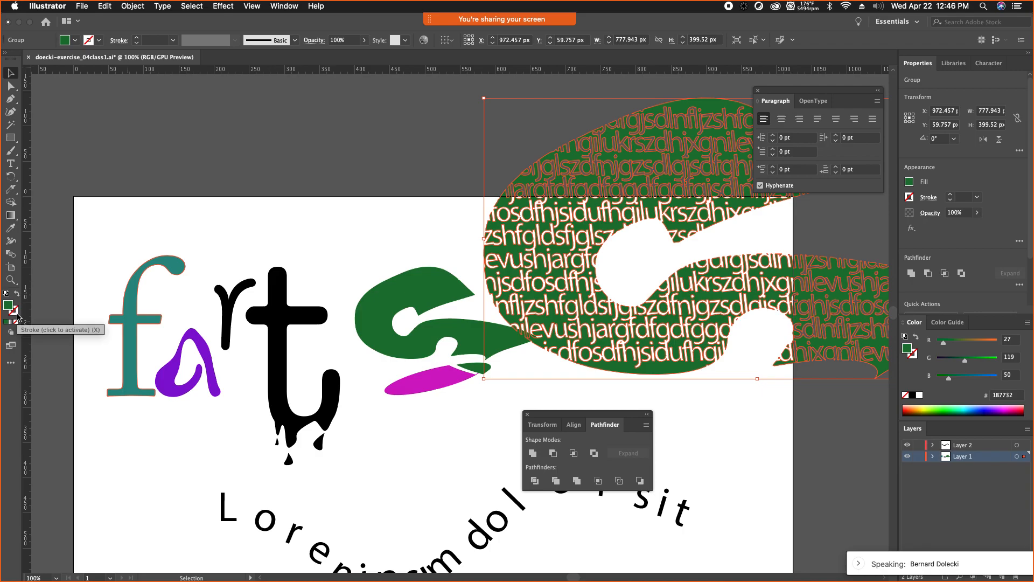
{"action": "left_click", "coordinate": [11, 215]}
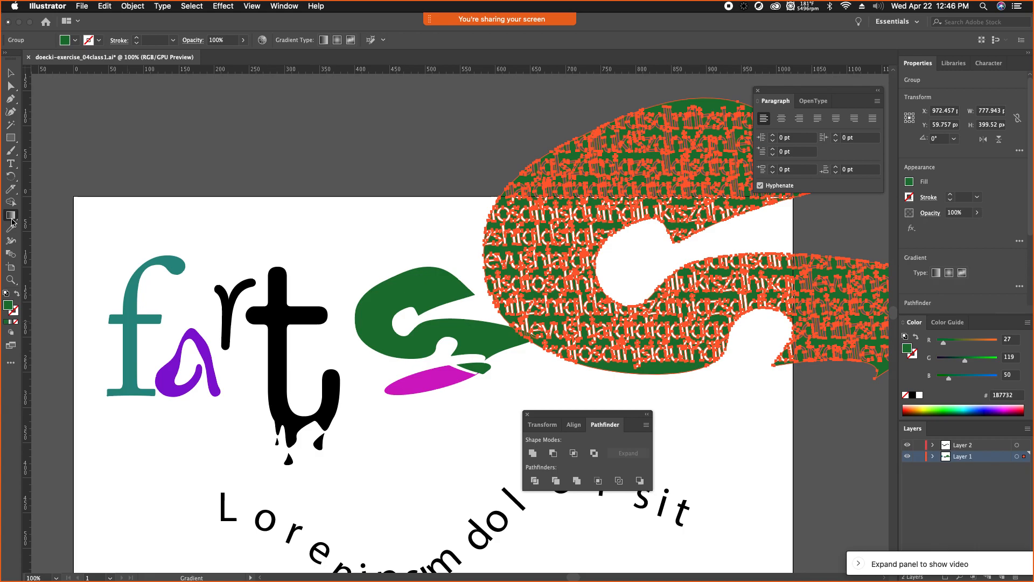
{"action": "left_click", "coordinate": [665, 370]}
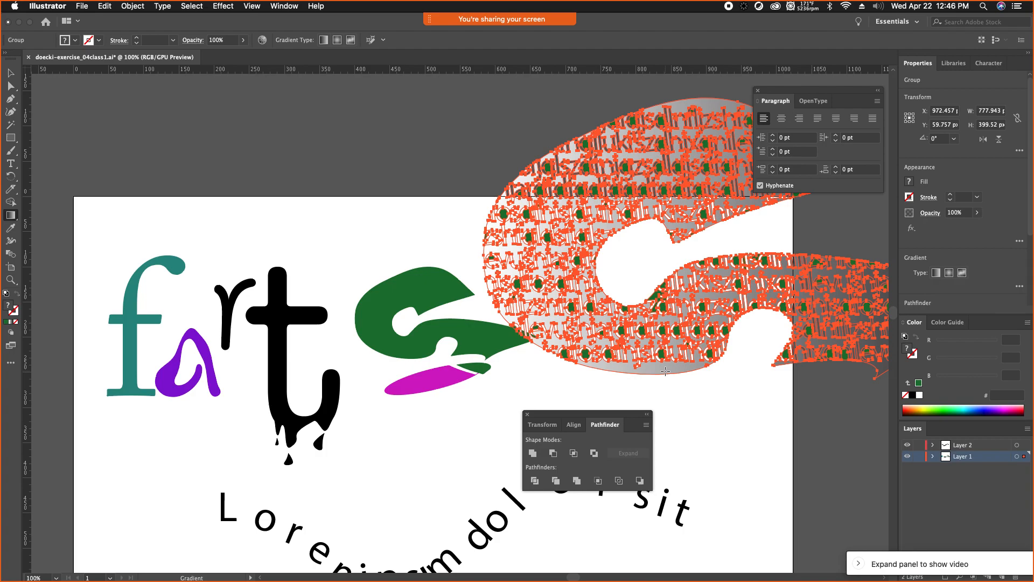
{"action": "scroll", "coordinate": [654, 375], "scroll_direction": "right", "scroll_amount": 5}
{"action": "scroll", "coordinate": [649, 378], "scroll_direction": "right", "scroll_amount": 3}
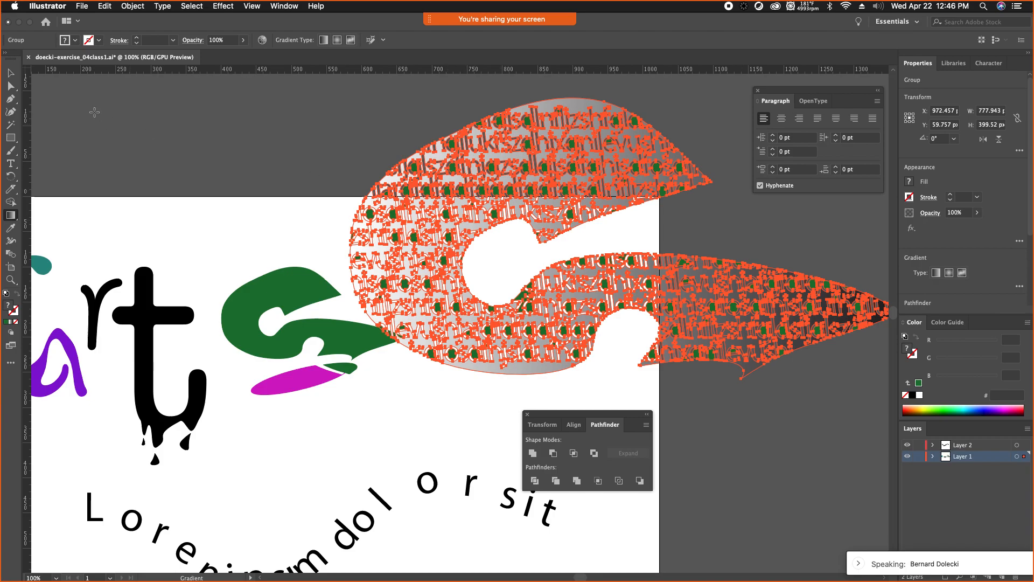
{"action": "key", "text": "v"}
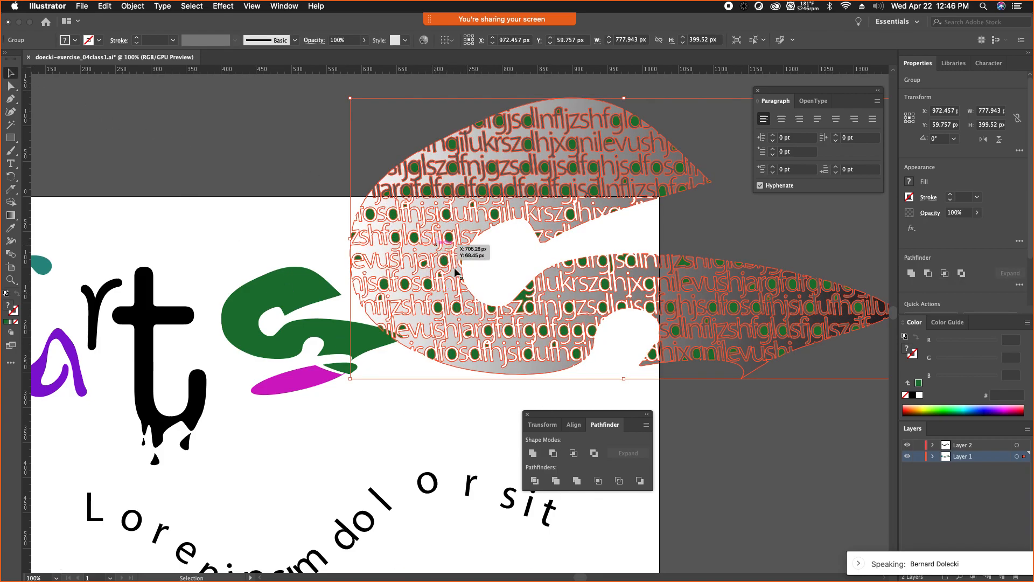
{"action": "key", "text": "super+z"}
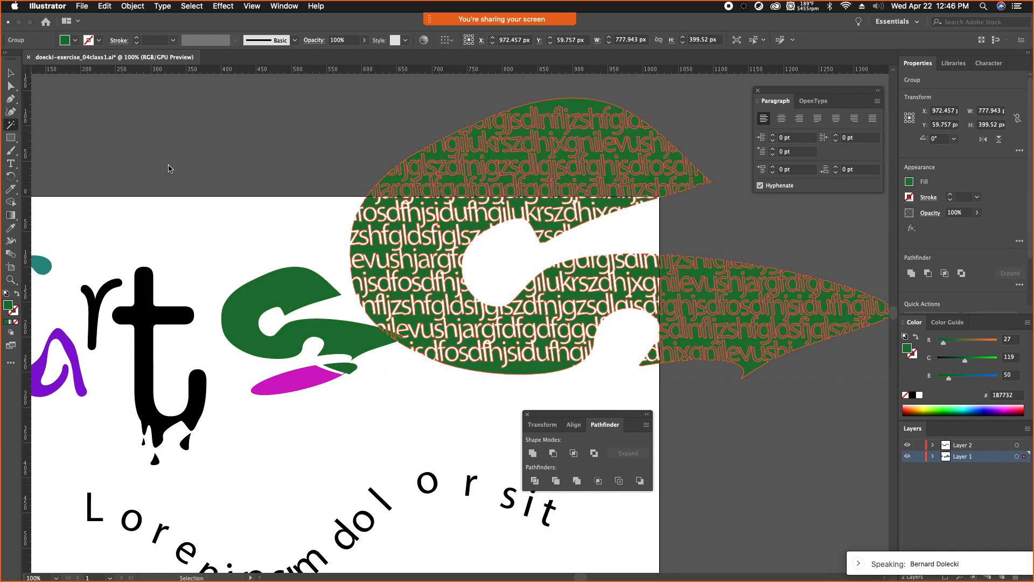
Step: Select the matching green artwork with the Magic Wand, exclude the solid s, and apply a white-to-black linear gradient
{"action": "left_click", "coordinate": [369, 250]}
{"action": "left_click", "coordinate": [321, 294], "text": "shift"}
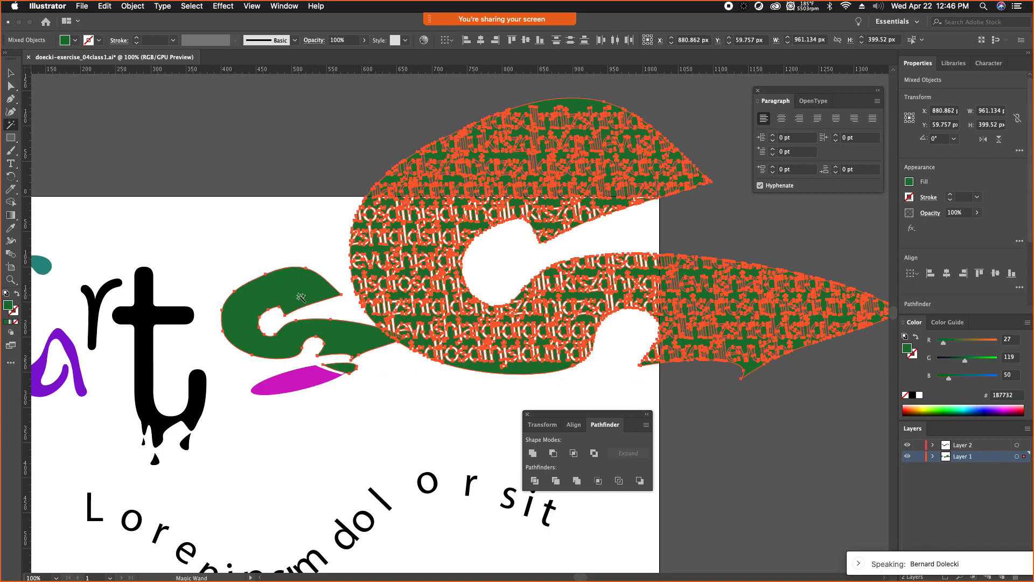
{"action": "left_click", "coordinate": [11, 72]}
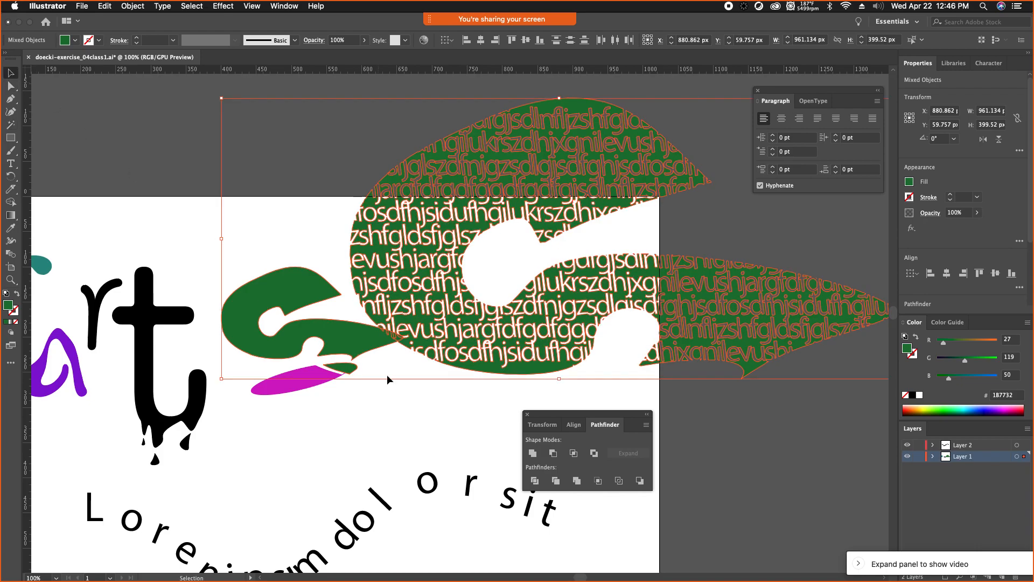
{"action": "left_click", "coordinate": [311, 300], "text": "shift"}
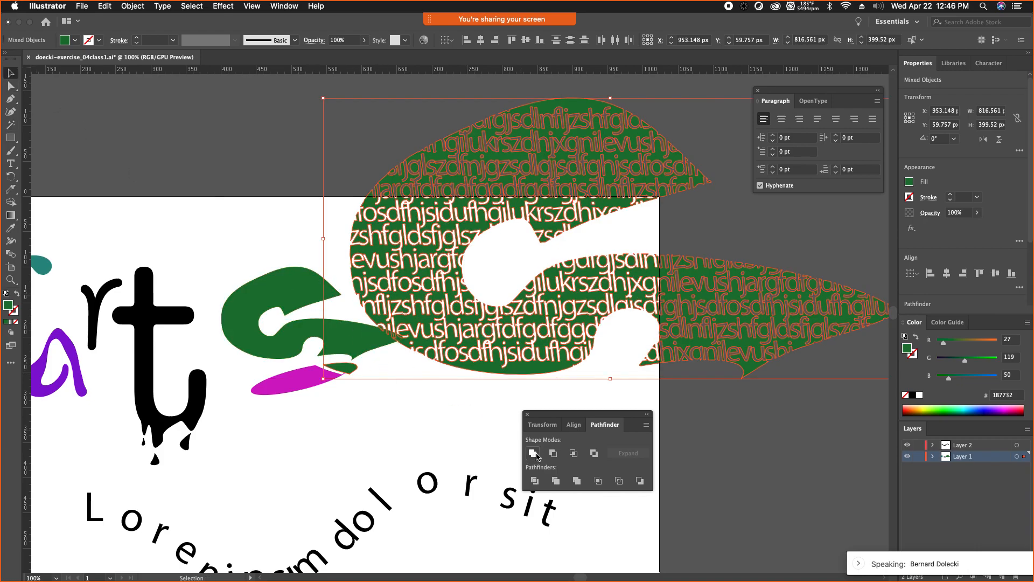
{"action": "left_click", "coordinate": [11, 215]}
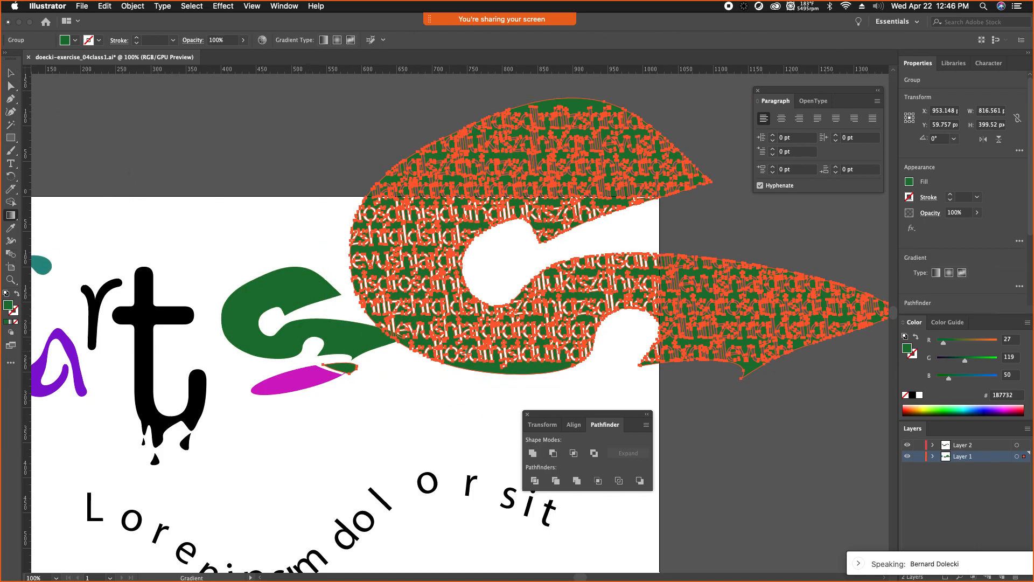
{"action": "left_click", "coordinate": [484, 364]}
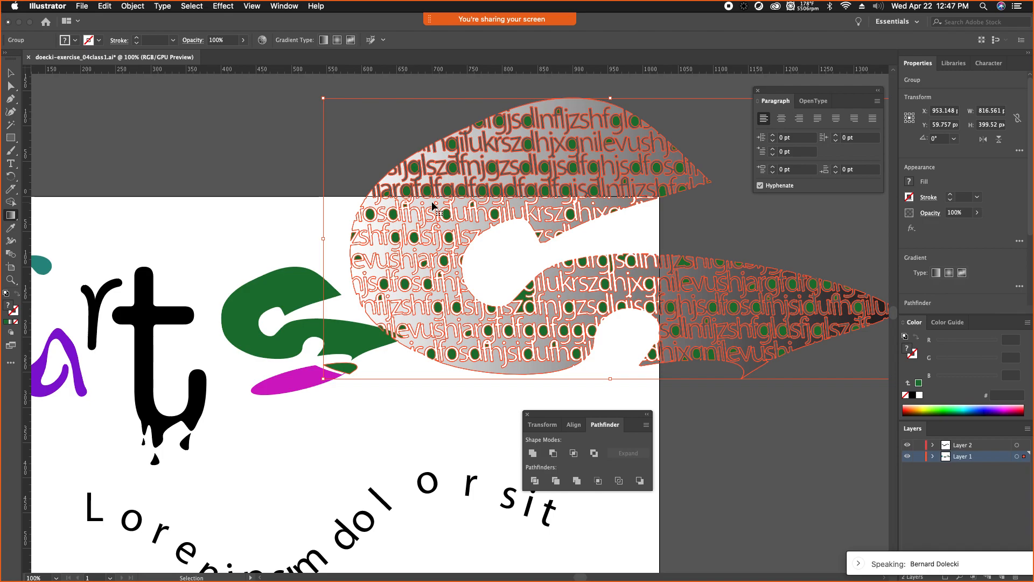
Step: Add a new layer above the existing layers
{"action": "key", "text": "super+l"}
{"action": "key", "text": "super"}
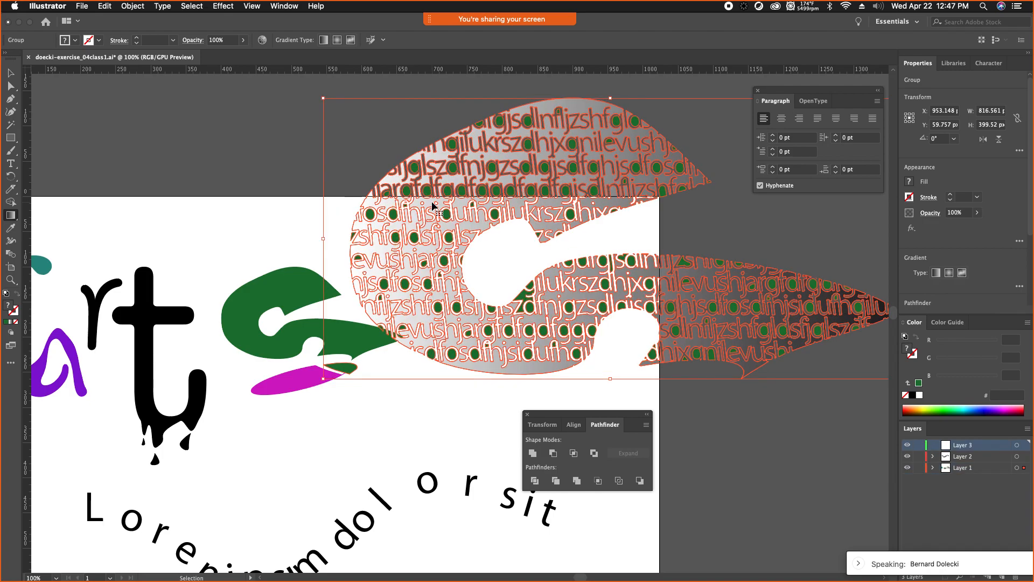
{"action": "key", "text": "super+k"}
{"action": "left_click", "coordinate": [643, 458]}
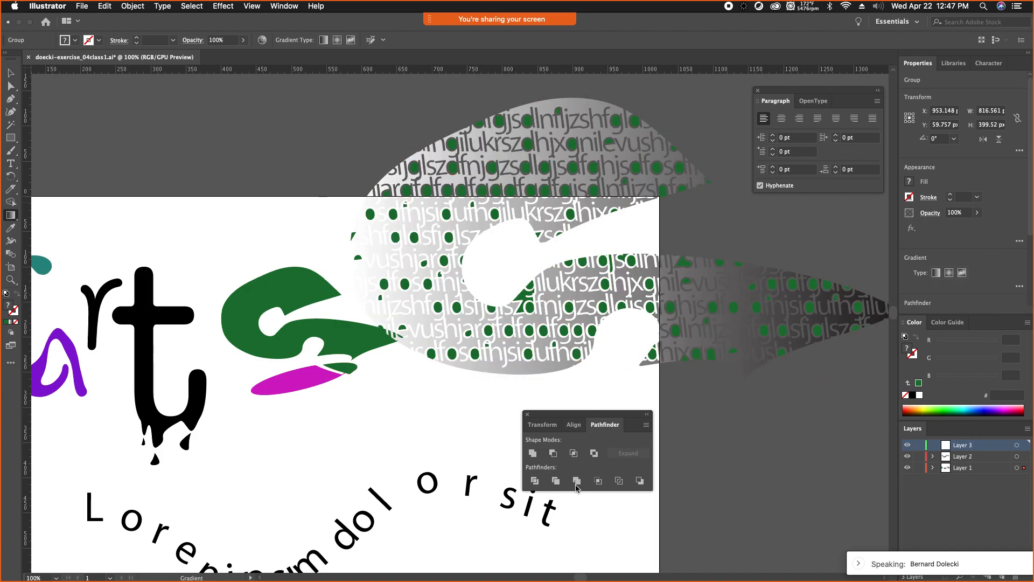
Step: Bring up the gradient settings and apply the white-to-black linear gradient to every piece of the text-cut s
{"action": "left_click", "coordinate": [425, 243]}
{"action": "left_click", "coordinate": [425, 245], "text": "super"}
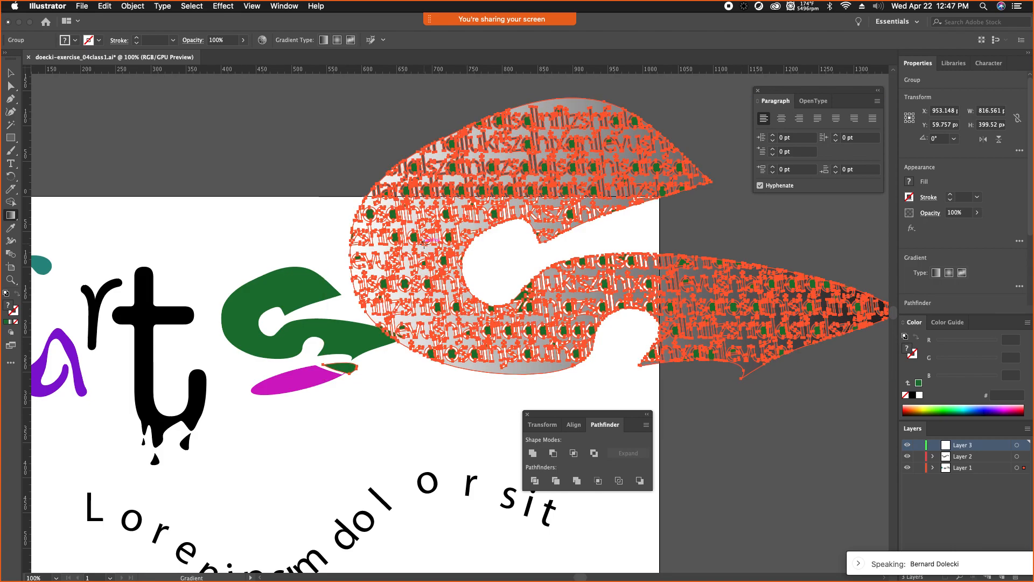
{"action": "left_click", "coordinate": [283, 6]}
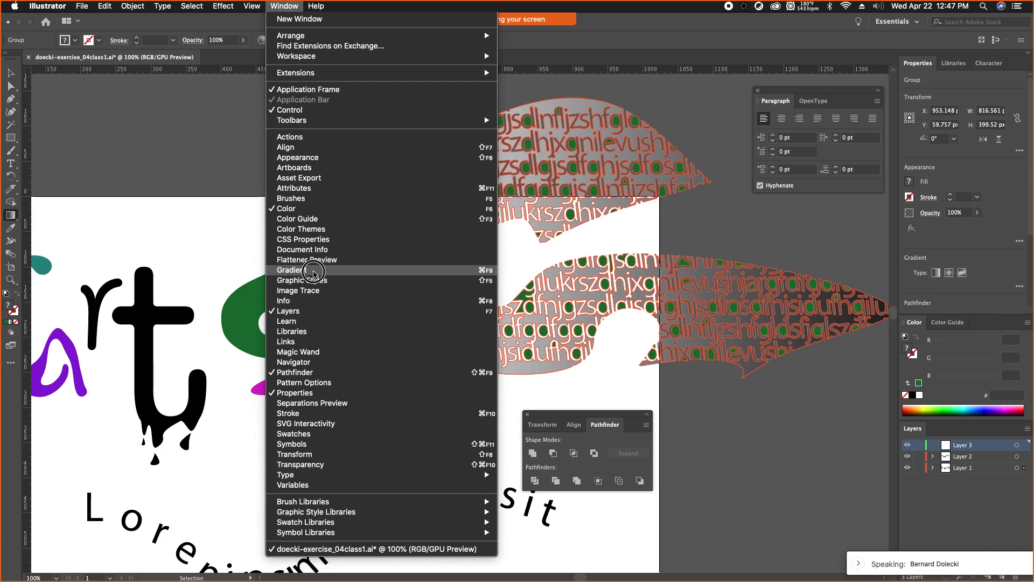
{"action": "left_click", "coordinate": [314, 272]}
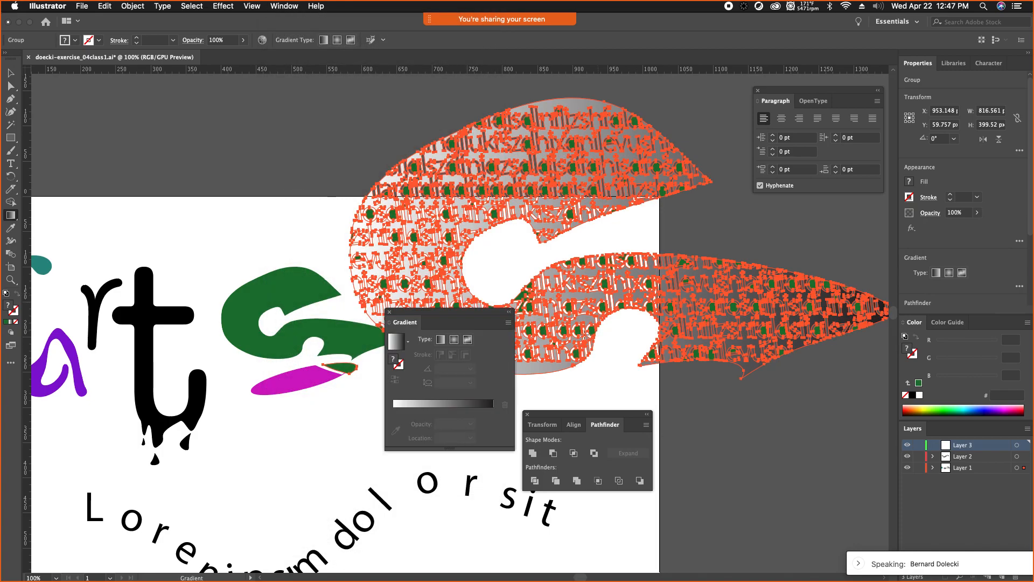
{"action": "left_click_drag", "start_coordinate": [424, 314], "coordinate": [352, 338]}
{"action": "left_click", "coordinate": [399, 429]}
{"action": "left_click_drag", "start_coordinate": [383, 347], "coordinate": [416, 375]}
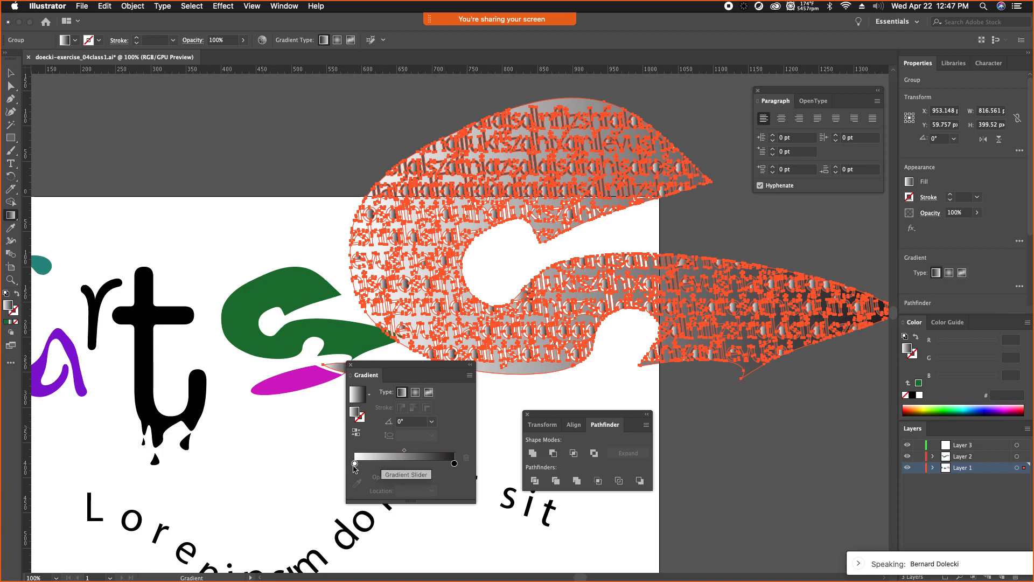
Step: Change the gradient to radial and switch to freeform, trying Lines and returning to Points as the drawing mode
{"action": "left_click", "coordinate": [417, 395]}
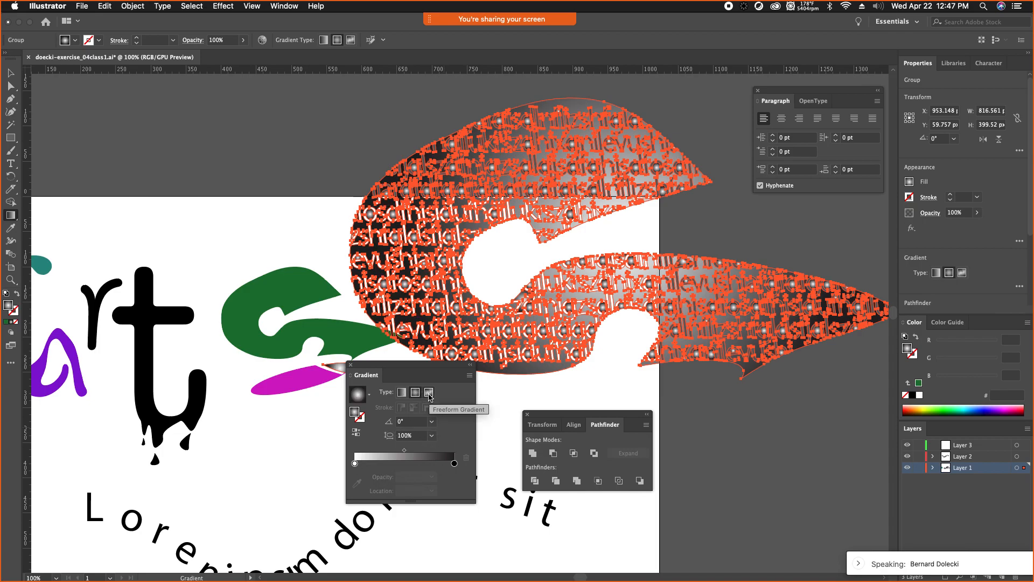
{"action": "left_click", "coordinate": [429, 394]}
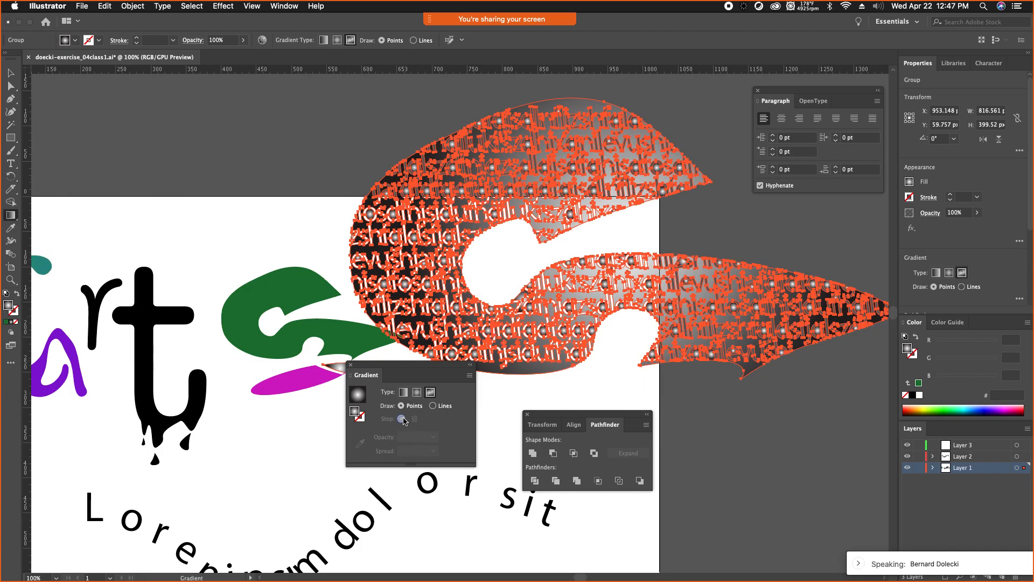
{"action": "left_click", "coordinate": [433, 406]}
{"action": "left_click", "coordinate": [401, 406]}
{"action": "left_click_drag", "start_coordinate": [415, 368], "coordinate": [395, 392]}
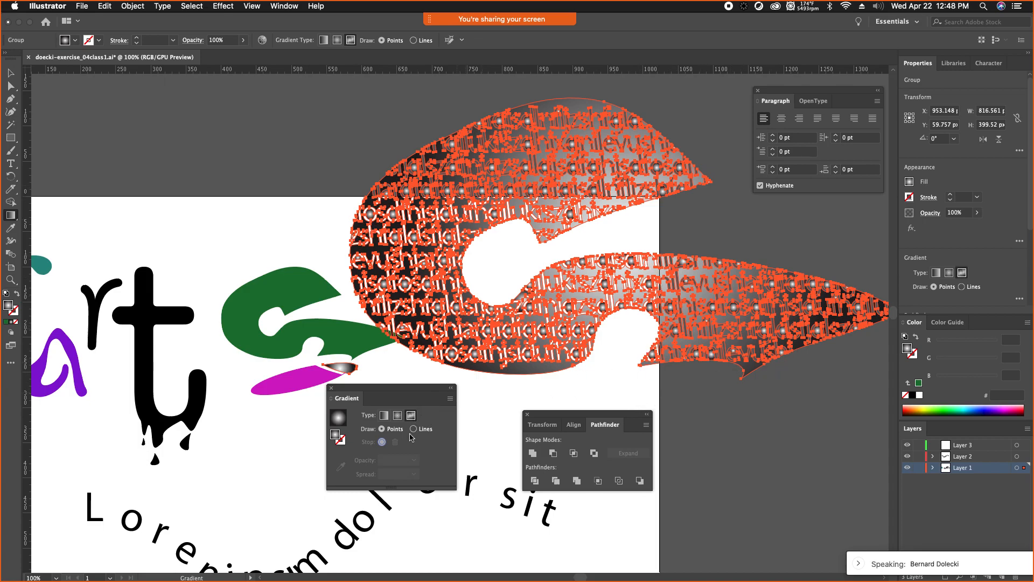
Step: Set the text-cut s's gradient to linear and back to radial, and recolor its starting stop teal from the swatches
{"action": "left_click", "coordinate": [383, 415]}
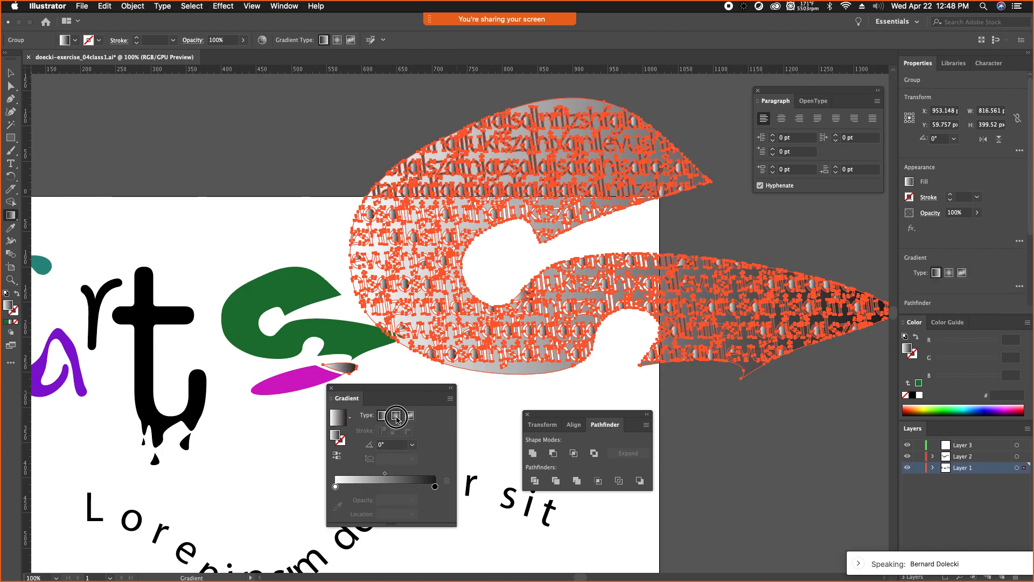
{"action": "left_click", "coordinate": [396, 415]}
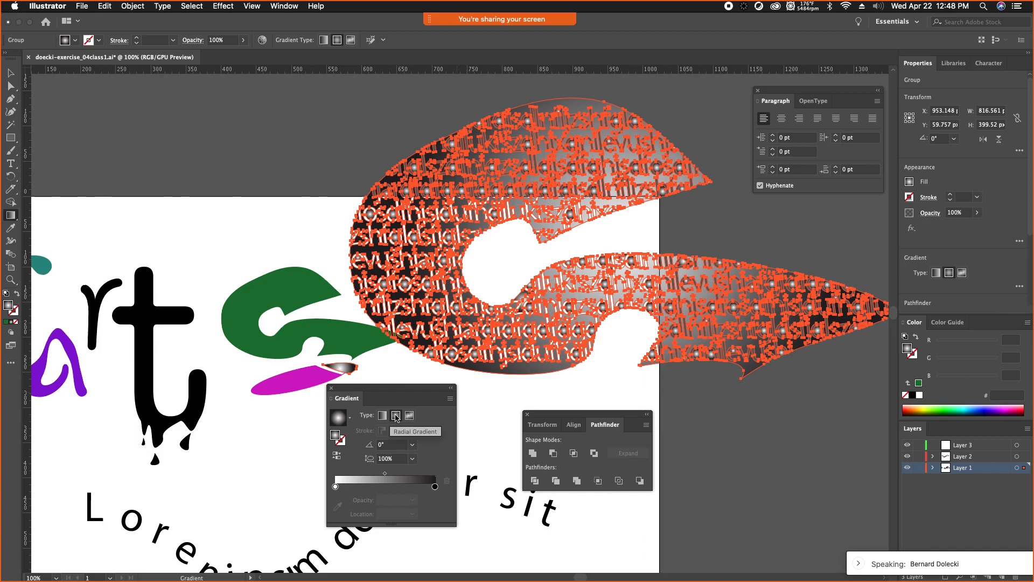
{"action": "left_click", "coordinate": [336, 487]}
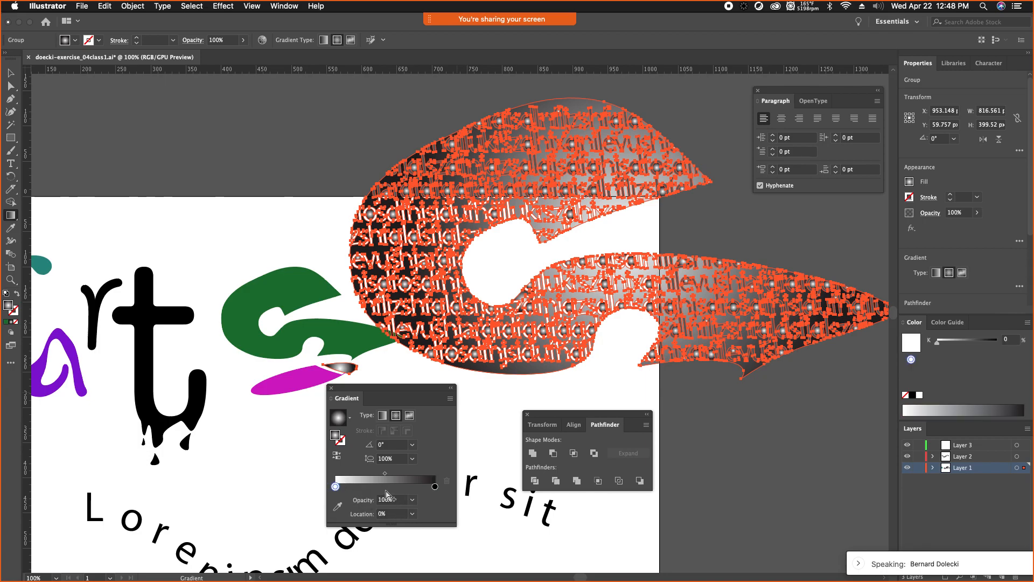
{"action": "double_click", "coordinate": [335, 487]}
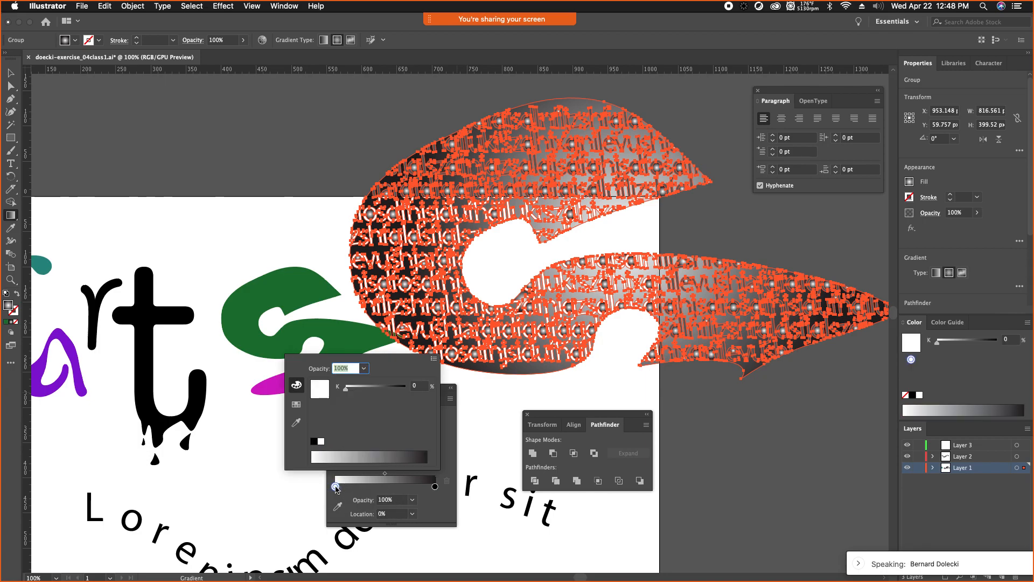
{"action": "left_click", "coordinate": [337, 455]}
{"action": "left_click", "coordinate": [296, 404]}
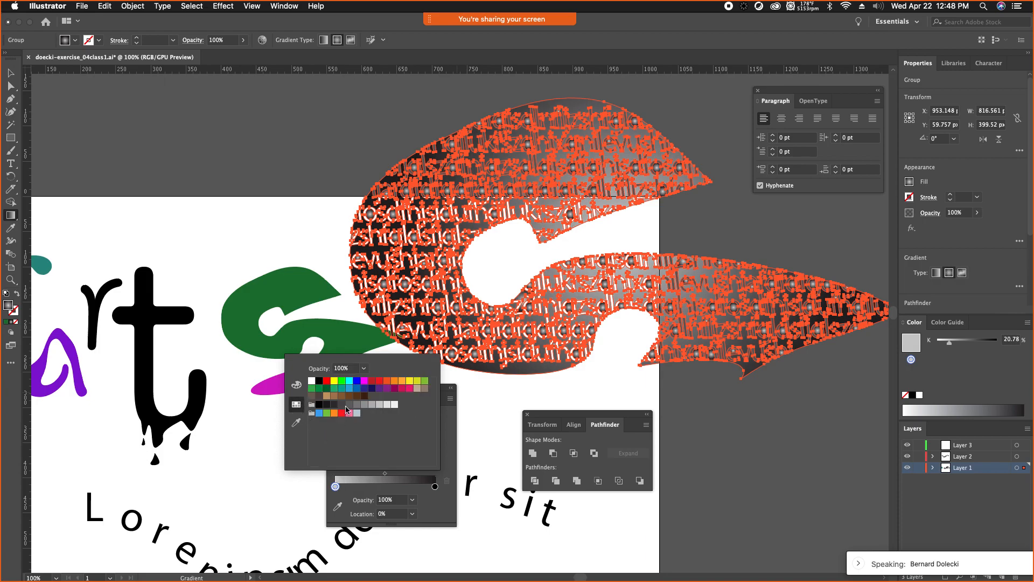
{"action": "left_click", "coordinate": [343, 389]}
Step: Make the gradient's end stop yellow (#FCEE21) at 60% opacity and shift the blend midpoint to about 80%
{"action": "double_click", "coordinate": [434, 487]}
{"action": "left_click", "coordinate": [409, 381]}
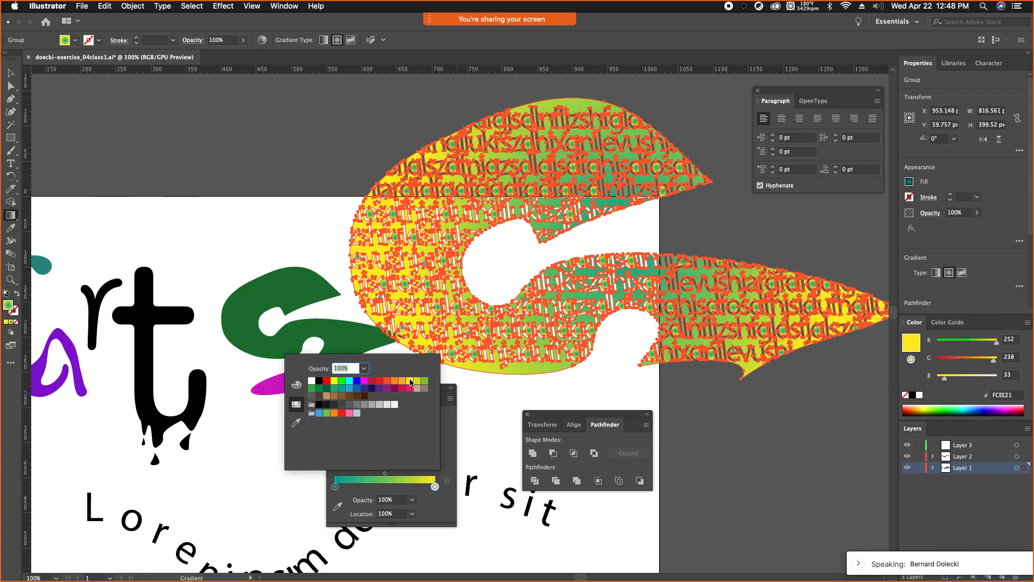
{"action": "left_click", "coordinate": [413, 501]}
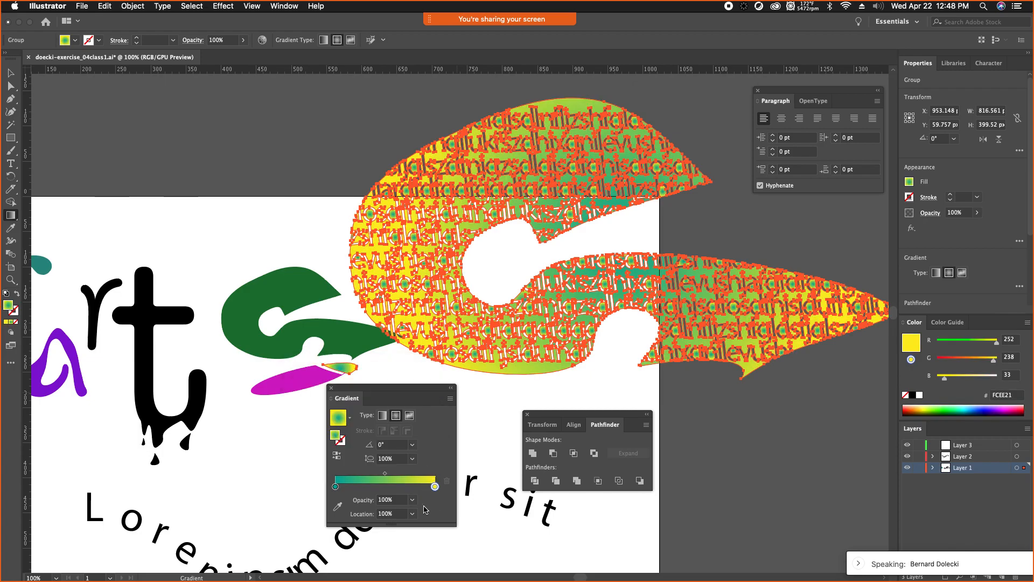
{"action": "left_click", "coordinate": [412, 500]}
{"action": "left_click", "coordinate": [426, 442]}
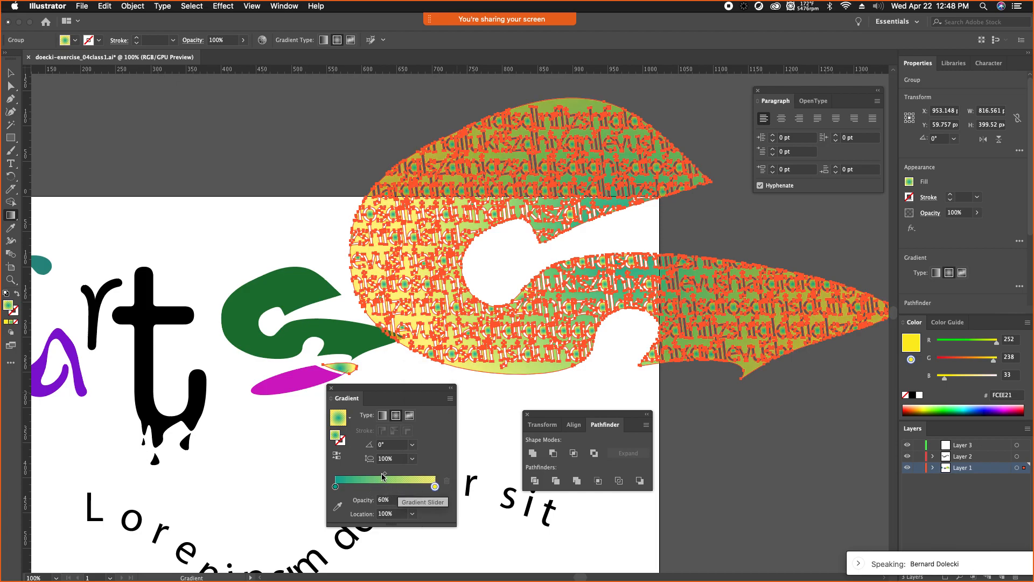
{"action": "left_click_drag", "start_coordinate": [386, 476], "coordinate": [416, 476]}
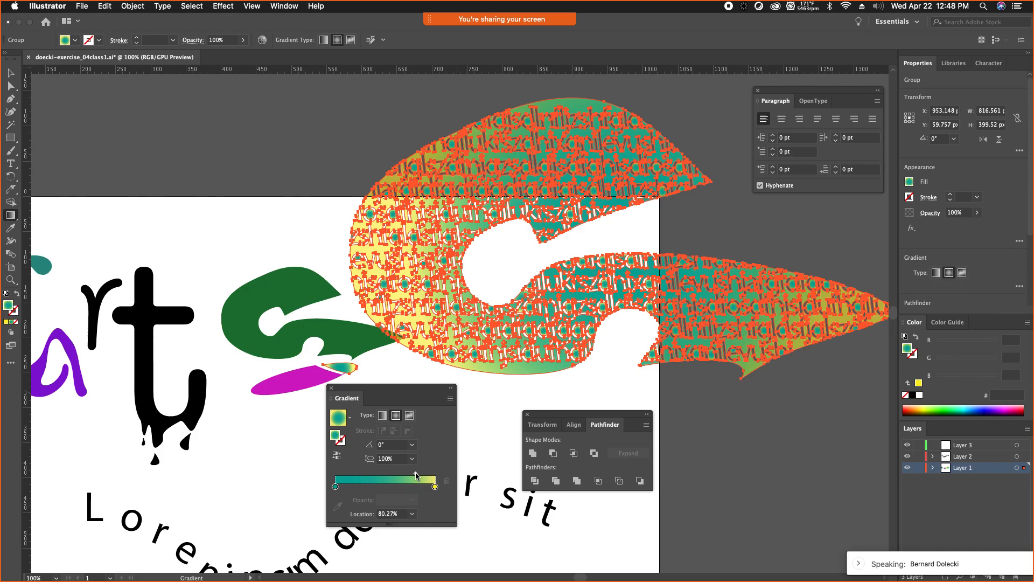
Step: Add a middle gradient stop colored purple (#662D91), place it at about 51%, and reduce its opacity to 30%
{"action": "left_click", "coordinate": [376, 489]}
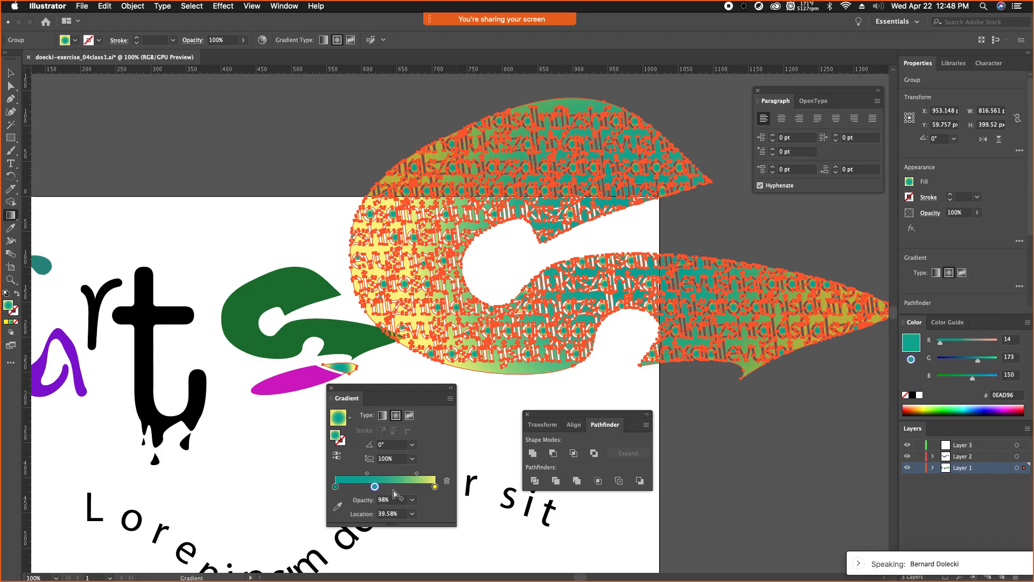
{"action": "double_click", "coordinate": [375, 487]}
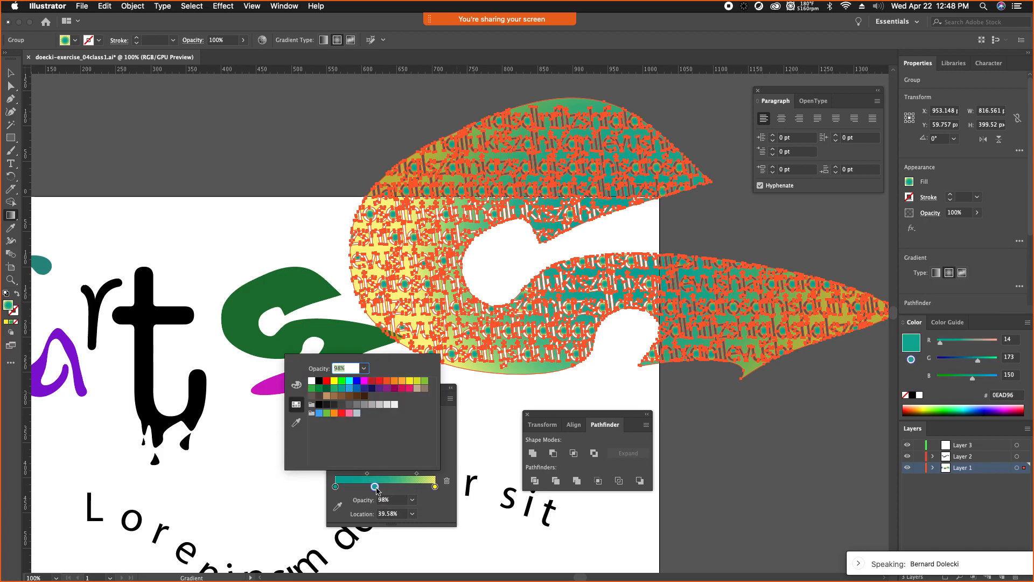
{"action": "left_click", "coordinate": [372, 388]}
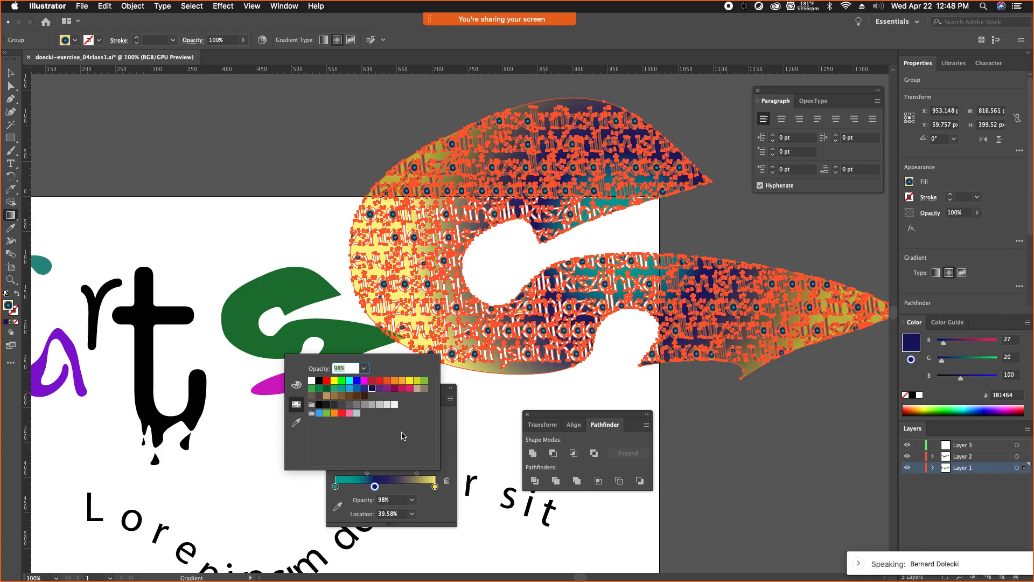
{"action": "left_click", "coordinate": [379, 388]}
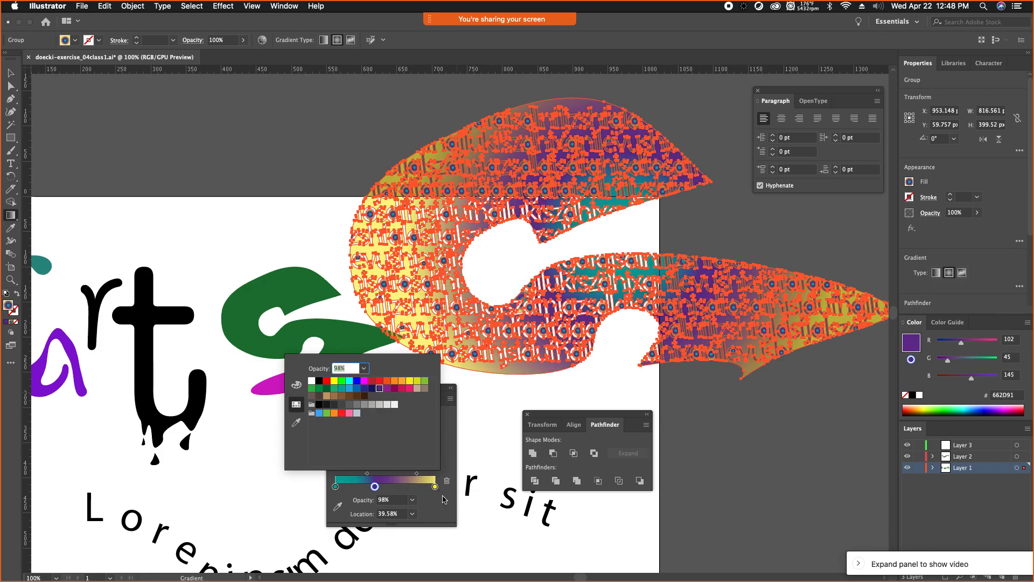
{"action": "left_click", "coordinate": [444, 517]}
{"action": "left_click_drag", "start_coordinate": [354, 473], "coordinate": [385, 490]}
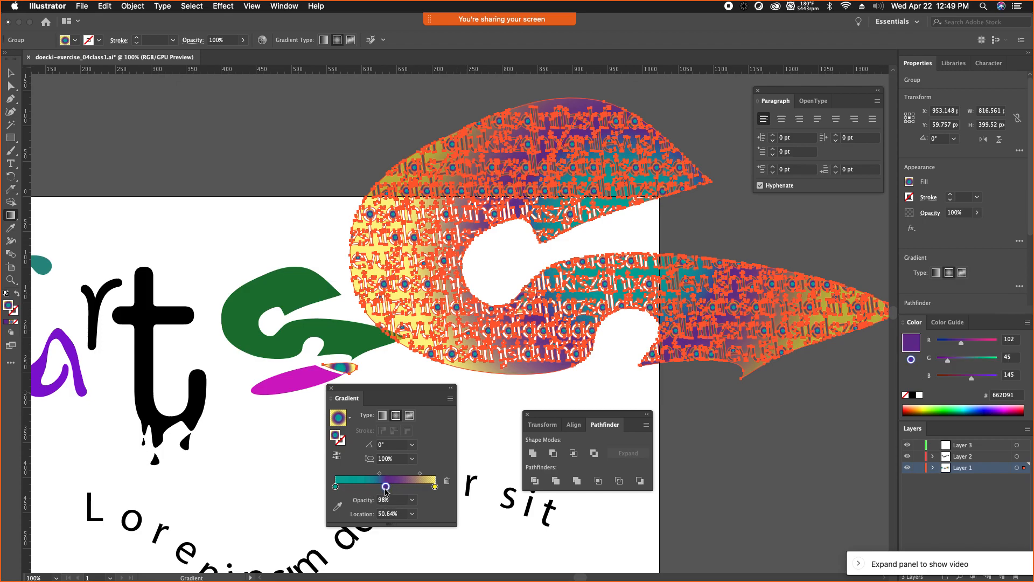
{"action": "left_click", "coordinate": [412, 500]}
{"action": "left_click", "coordinate": [432, 407]}
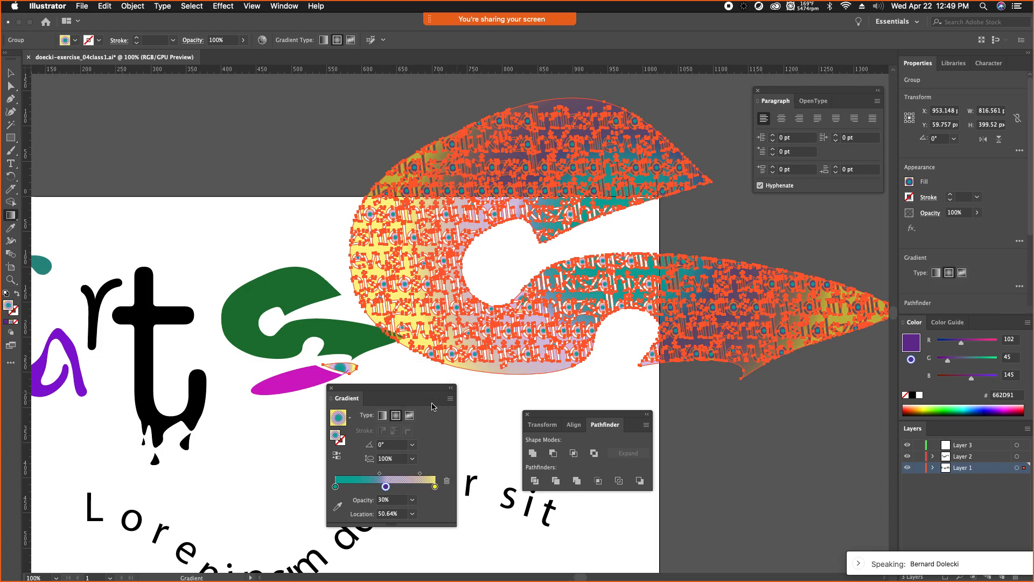
Step: Move the gradient-filled s over the farts letters and enlarge it to about 1121 by 549 px
{"action": "left_click", "coordinate": [11, 72]}
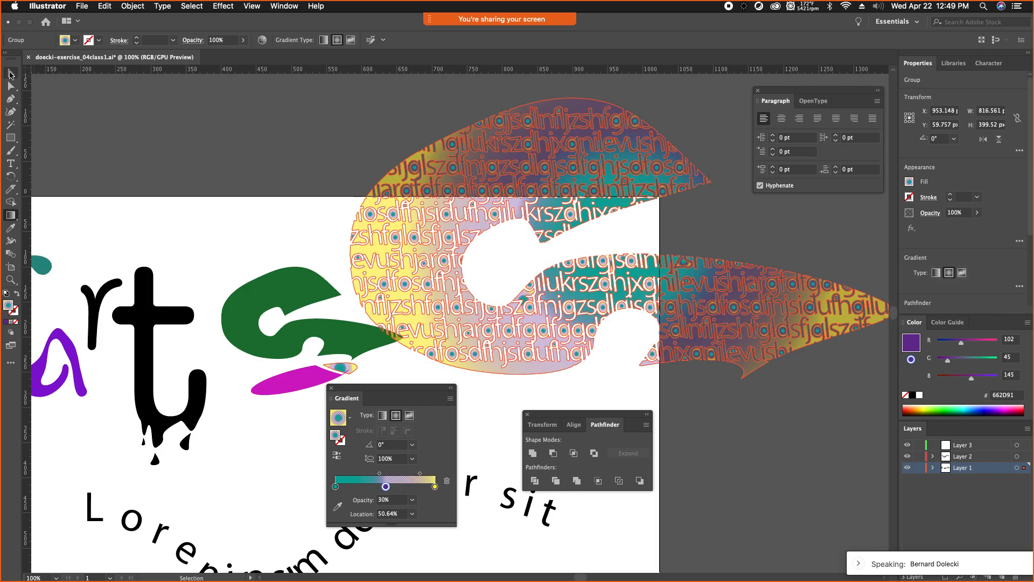
{"action": "left_click_drag", "start_coordinate": [441, 231], "coordinate": [211, 299]}
{"action": "key", "text": "super+minus"}
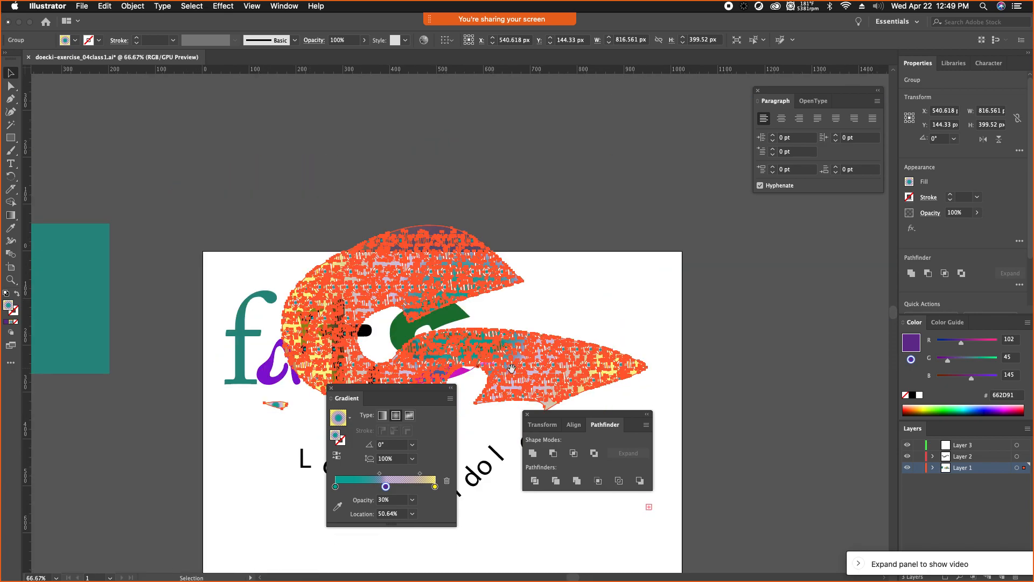
{"action": "left_click_drag", "start_coordinate": [648, 226], "coordinate": [791, 155]}
{"action": "left_click_drag", "start_coordinate": [531, 209], "coordinate": [461, 247]}
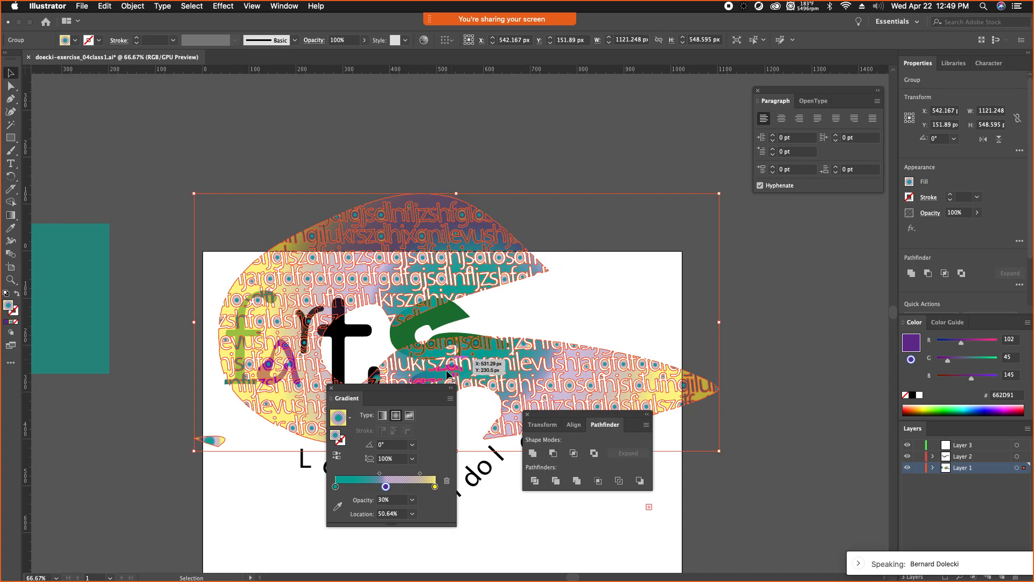
Step: Put away the floating Gradient and Pathfinder settings and deselect the artwork
{"action": "left_click", "coordinate": [330, 388]}
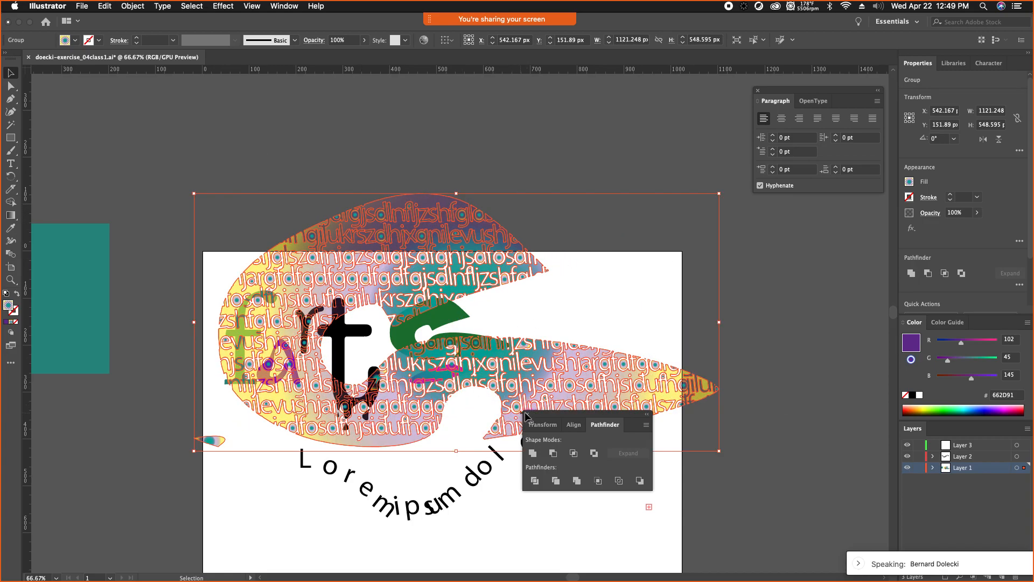
{"action": "left_click", "coordinate": [527, 414]}
{"action": "left_click", "coordinate": [591, 326]}
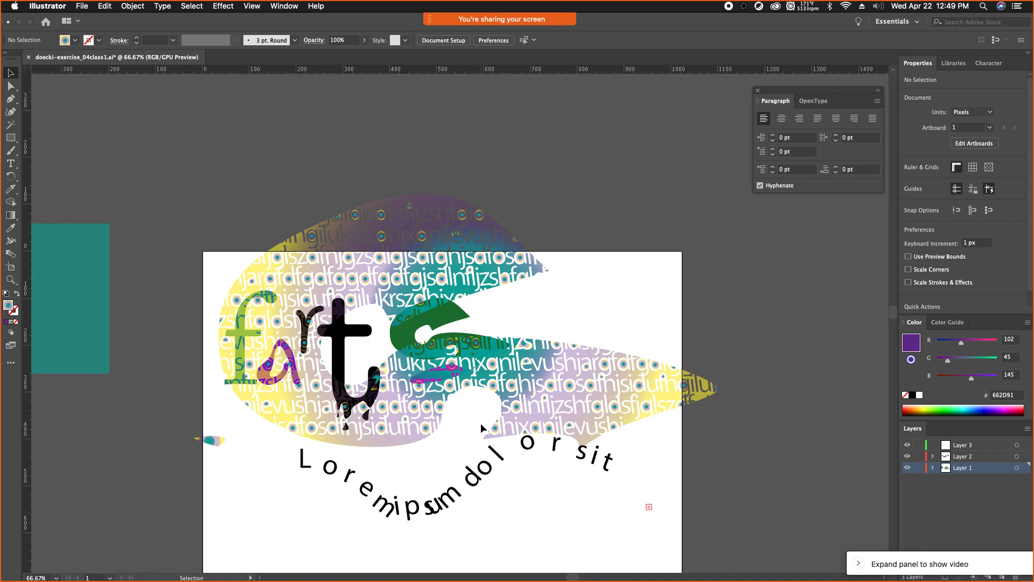
Step: Switch to Chrome to check the exercise 04 instructions around Part II, and return to Illustrator
{"action": "key", "text": "ctrl+Up"}
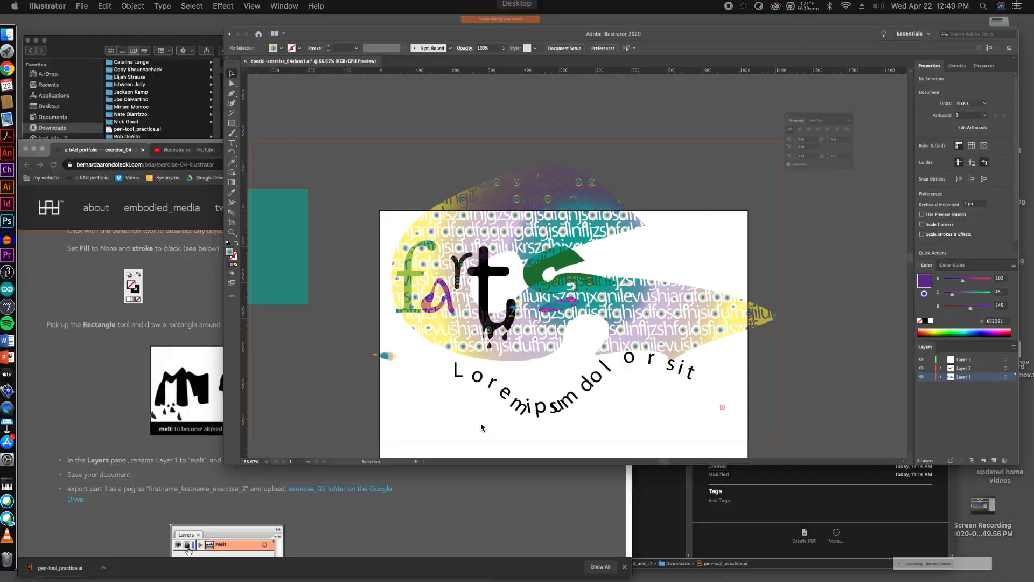
{"action": "left_click", "coordinate": [412, 434]}
{"action": "scroll", "coordinate": [418, 438], "scroll_direction": "down", "scroll_amount": 5}
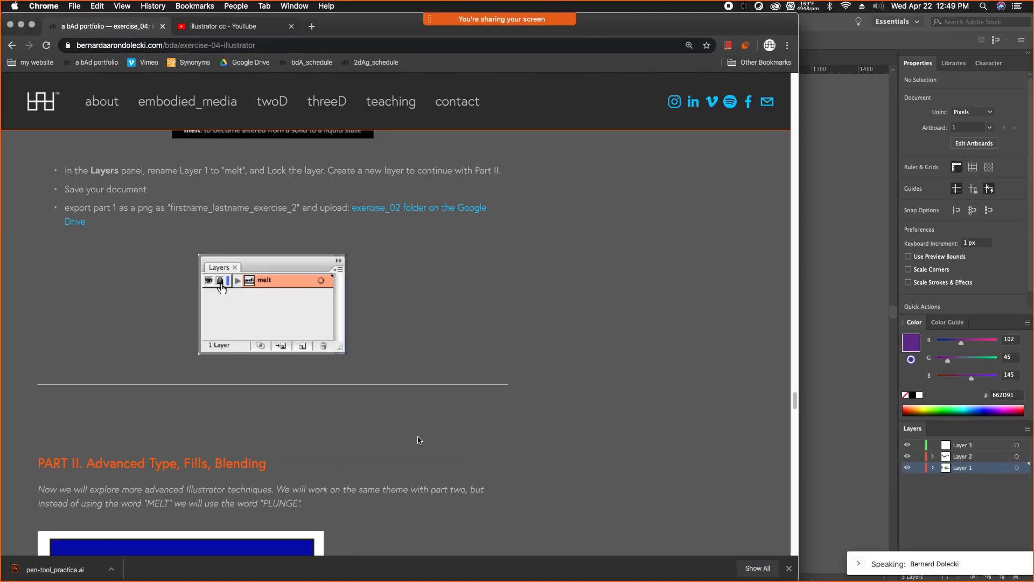
{"action": "left_click", "coordinate": [842, 496]}
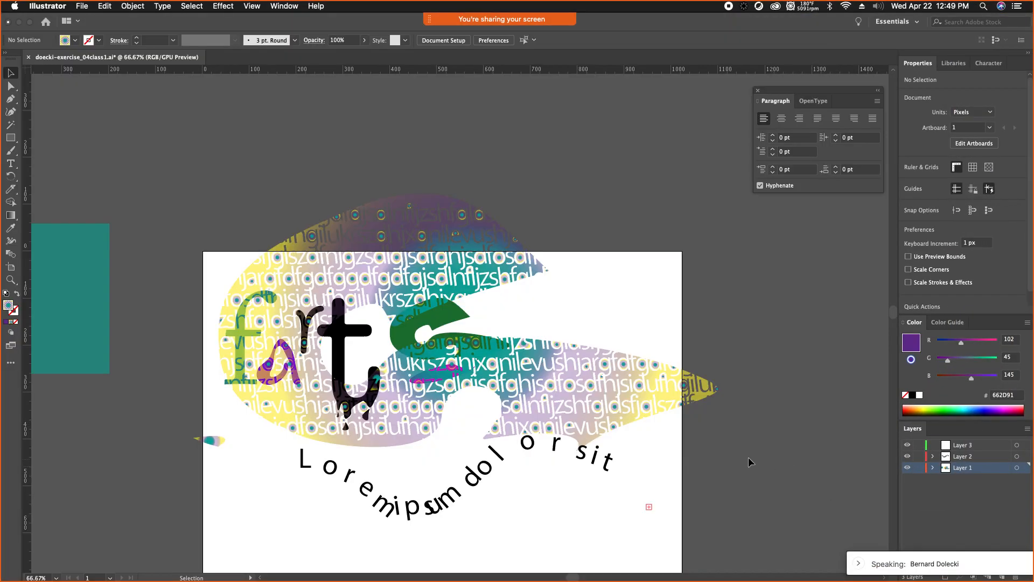
Step: Draw a rectangle about 233 by 134 px in the empty area below the curved Lorem ipsum text
{"action": "scroll", "coordinate": [158, 322], "scroll_direction": "left", "scroll_amount": 2}
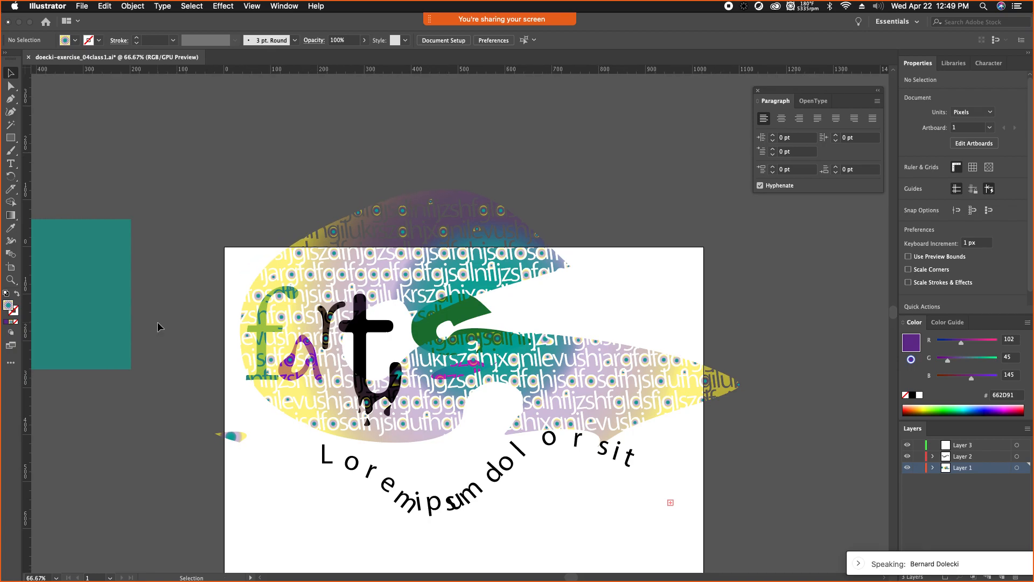
{"action": "scroll", "coordinate": [158, 322], "scroll_direction": "down", "scroll_amount": 2}
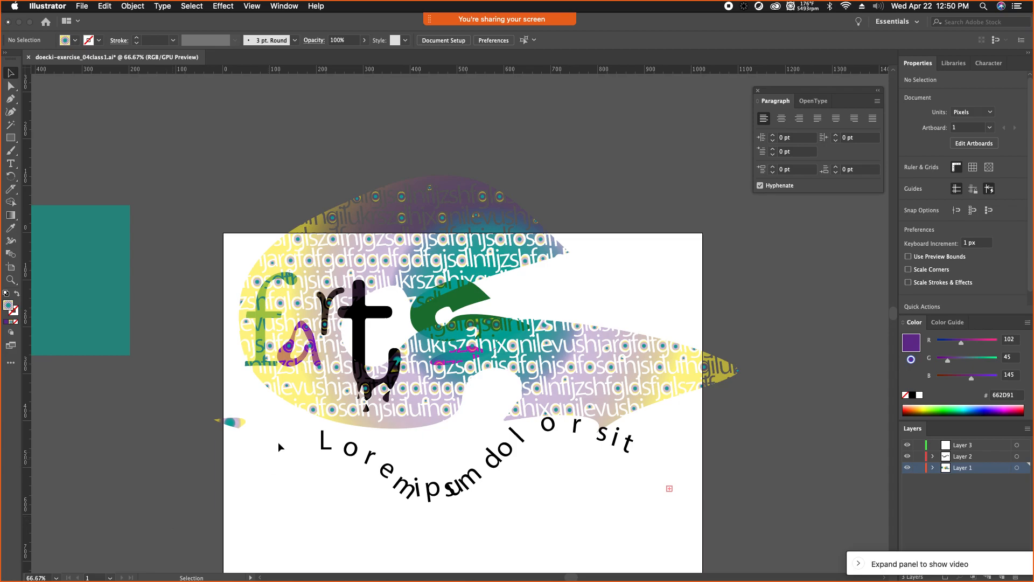
{"action": "scroll", "coordinate": [167, 444], "scroll_direction": "down", "scroll_amount": 5}
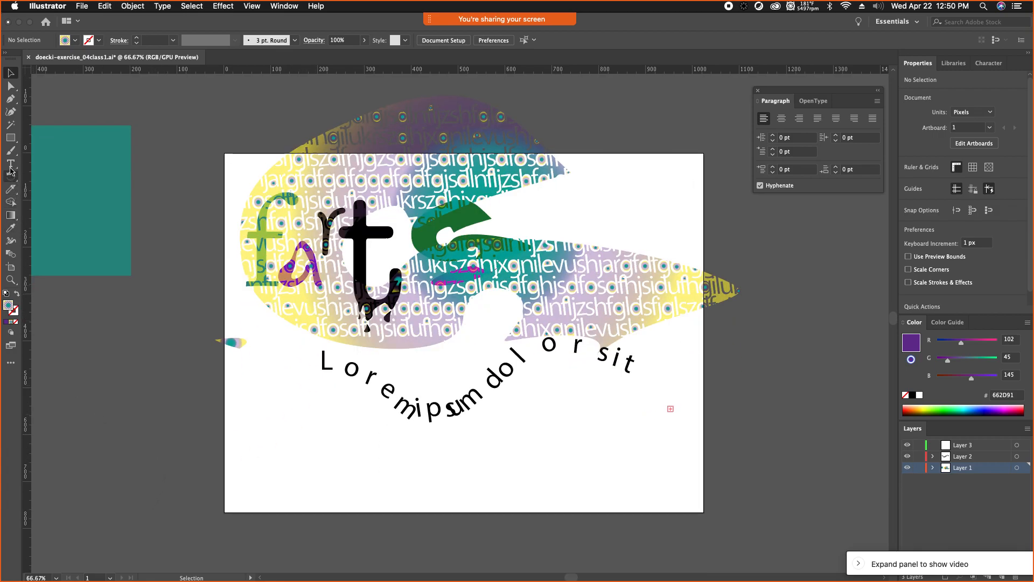
{"action": "left_click_drag", "start_coordinate": [9, 143], "coordinate": [8, 139]}
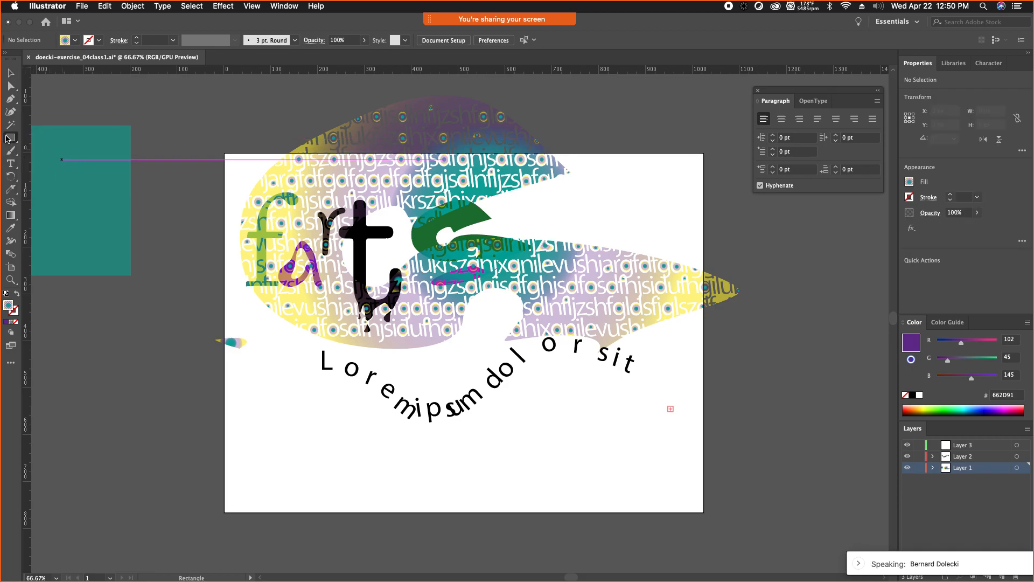
{"action": "left_click_drag", "start_coordinate": [257, 444], "coordinate": [367, 507]}
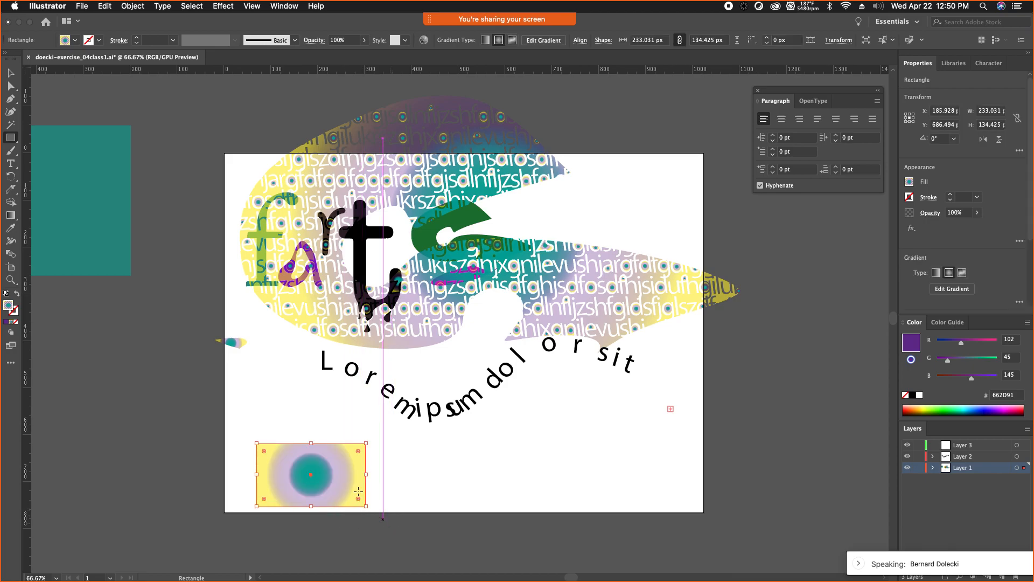
Step: Try the greens #127C28 and #3BED61 for the middle gradient stop of the rectangle's fill
{"action": "double_click", "coordinate": [8, 305]}
{"action": "left_click", "coordinate": [490, 300]}
{"action": "left_click", "coordinate": [631, 234]}
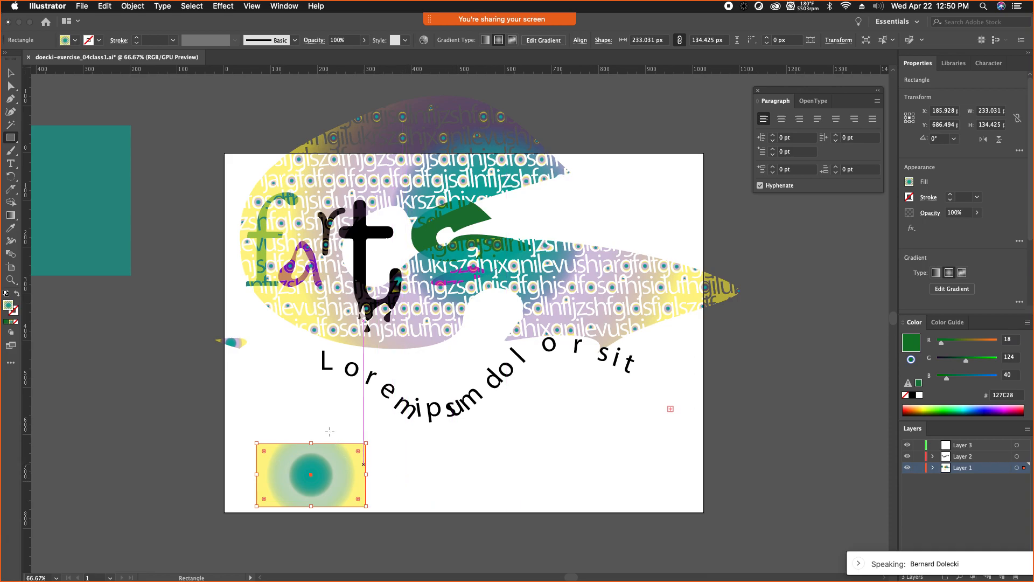
{"action": "double_click", "coordinate": [10, 306]}
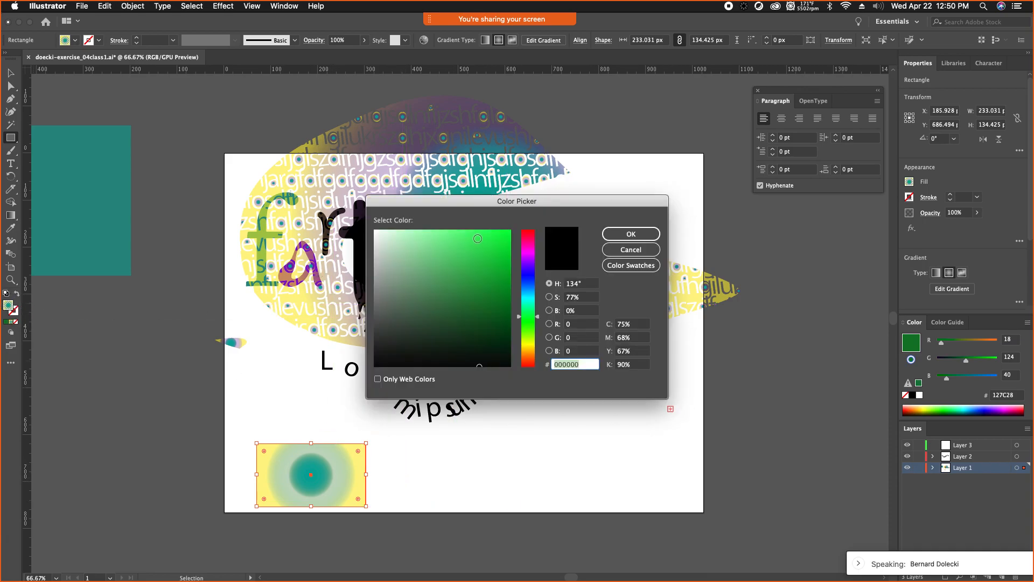
{"action": "left_click", "coordinate": [478, 238]}
{"action": "left_click", "coordinate": [631, 234]}
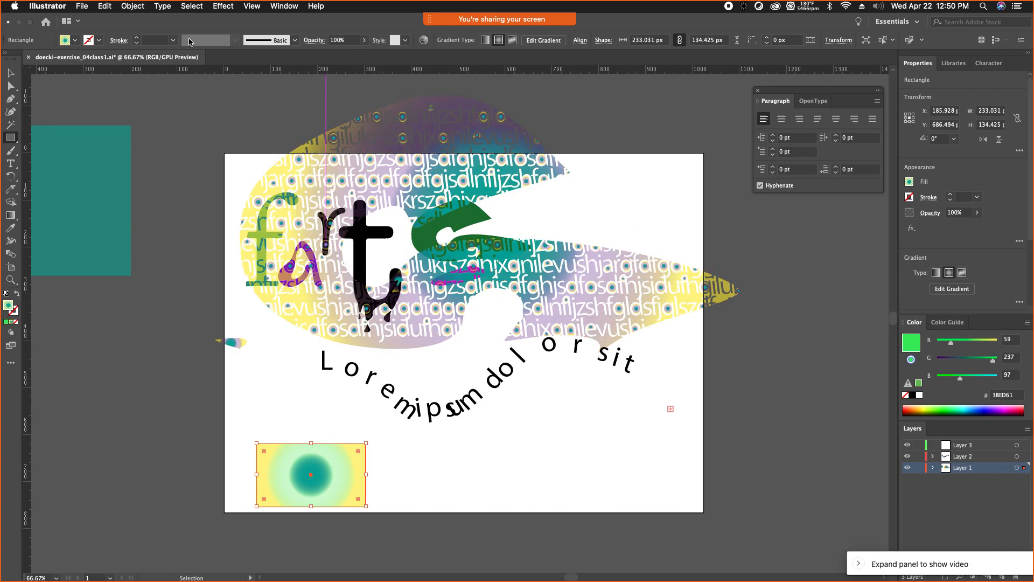
Step: Replace the rectangle's gradient with the solid tan swatch (#C69C6D)
{"action": "left_click", "coordinate": [75, 39]}
{"action": "left_click", "coordinate": [68, 74]}
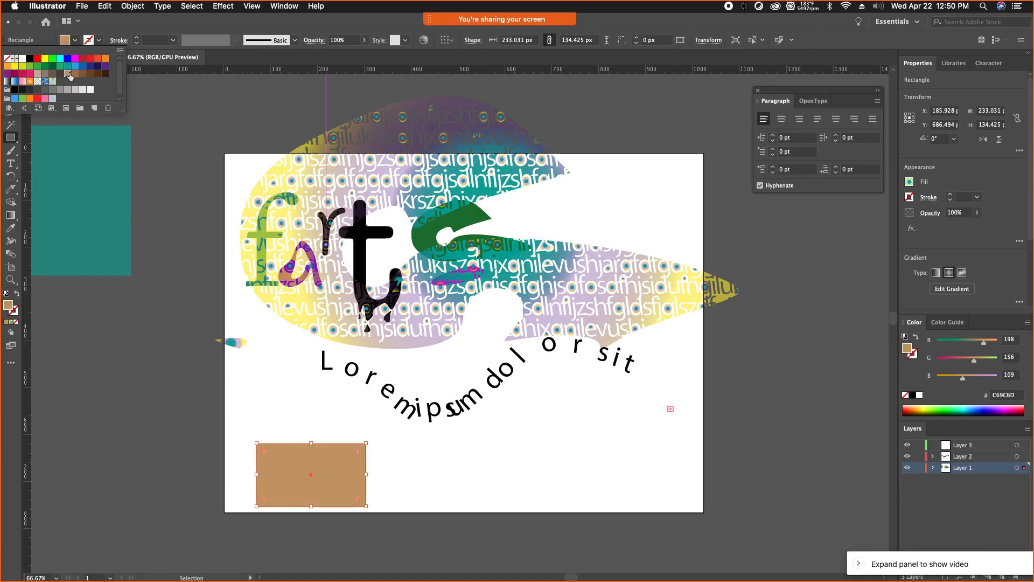
{"action": "left_click", "coordinate": [191, 146]}
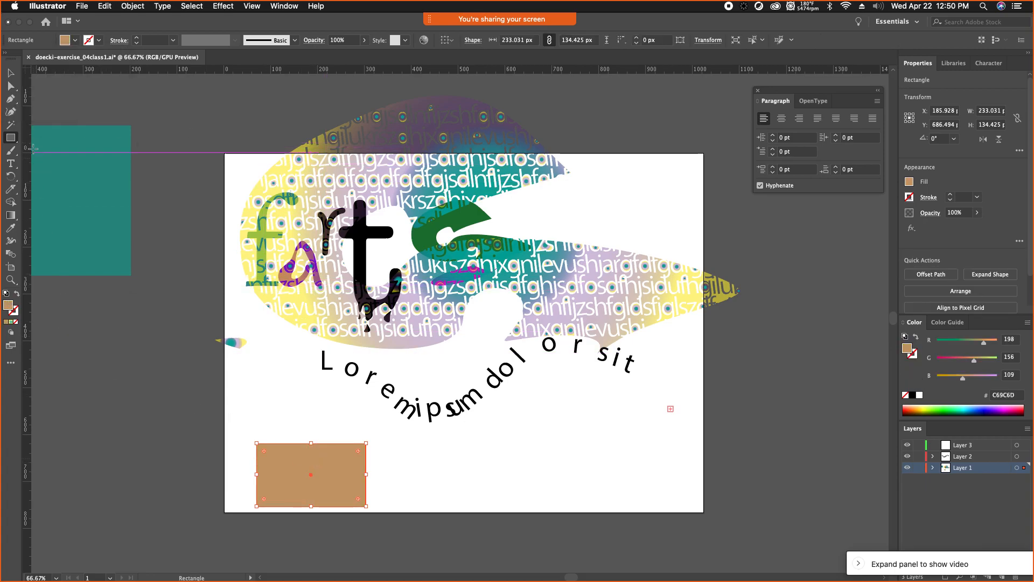
Step: Draw an ellipse about 153 by 98 px to the right of the tan rectangle and fill it with green #1E9649
{"action": "left_click_drag", "start_coordinate": [10, 137], "coordinate": [27, 152]}
{"action": "left_click_drag", "start_coordinate": [548, 460], "coordinate": [476, 507]}
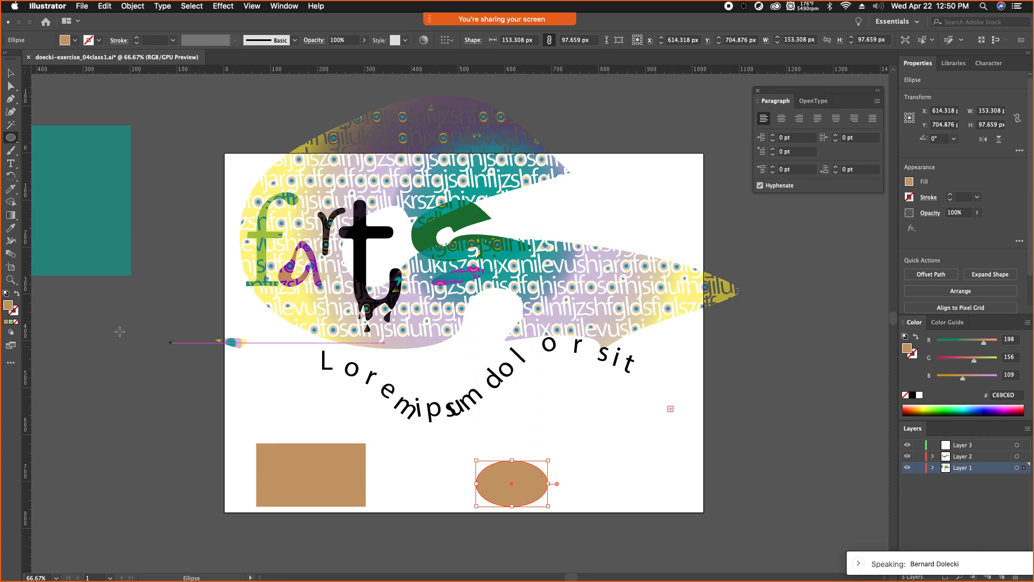
{"action": "double_click", "coordinate": [11, 305]}
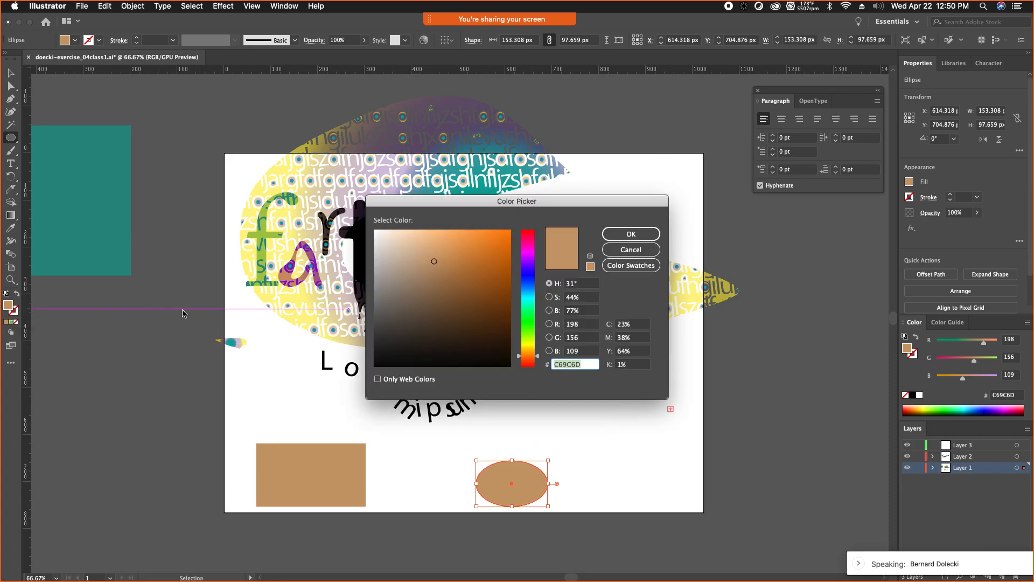
{"action": "left_click", "coordinate": [483, 286]}
{"action": "left_click", "coordinate": [529, 312]}
{"action": "left_click", "coordinate": [620, 233]}
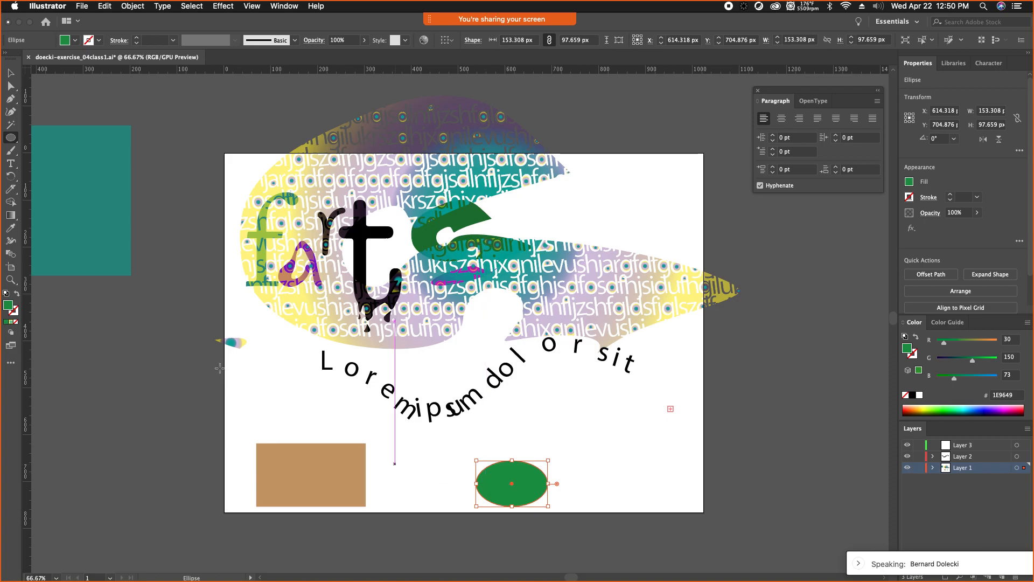
Step: Blend the tan rectangle into the green ellipse with smooth color and move the blend slightly up and to the right
{"action": "left_click", "coordinate": [10, 258]}
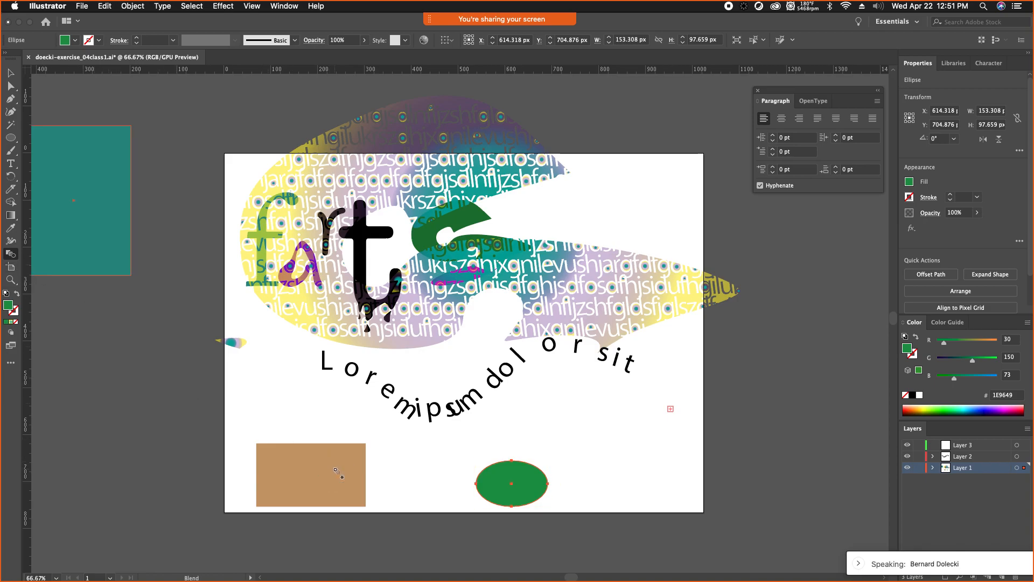
{"action": "left_click", "coordinate": [483, 475]}
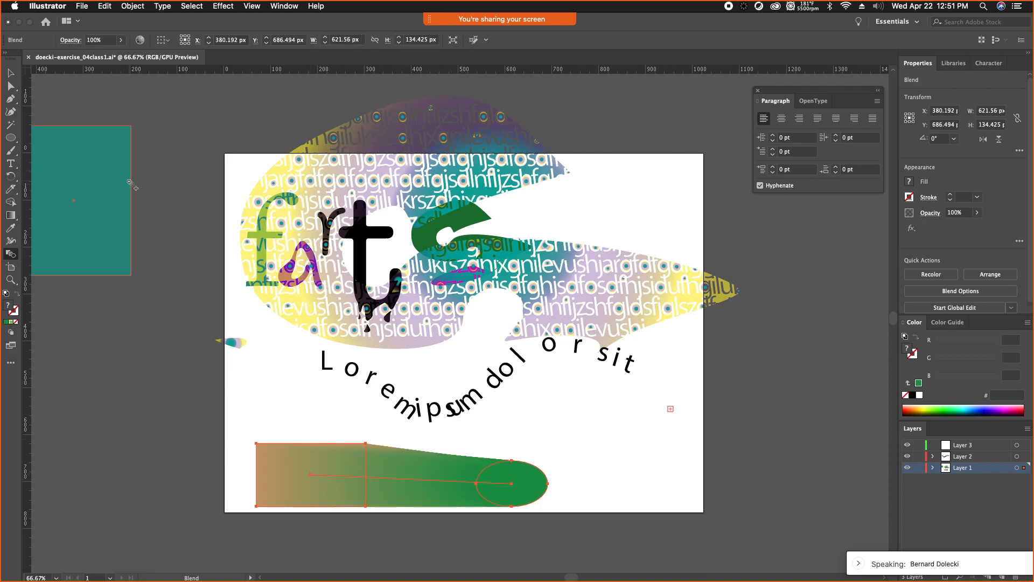
{"action": "left_click", "coordinate": [12, 73]}
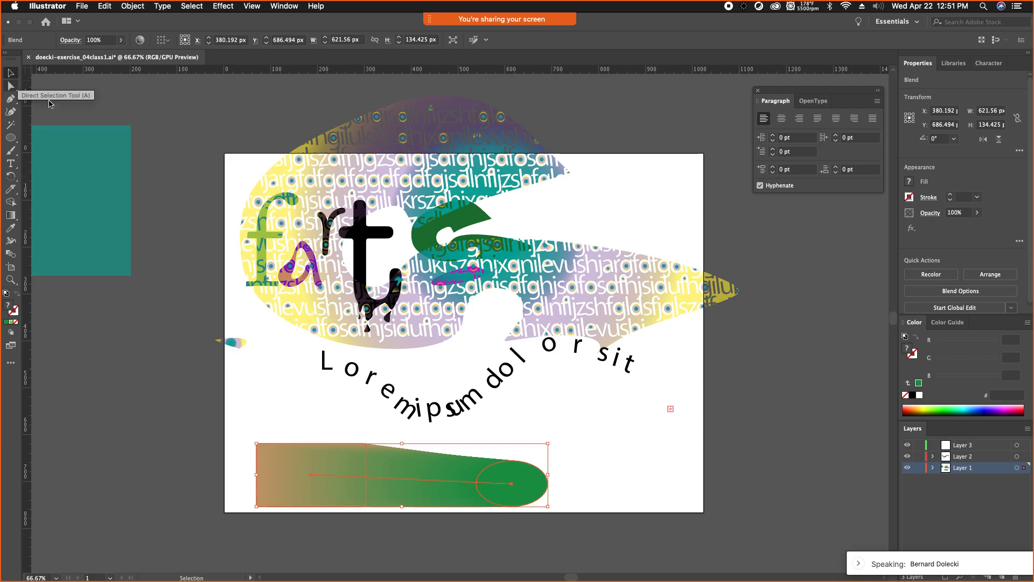
{"action": "left_click", "coordinate": [574, 497]}
{"action": "left_click_drag", "start_coordinate": [538, 494], "coordinate": [569, 489]}
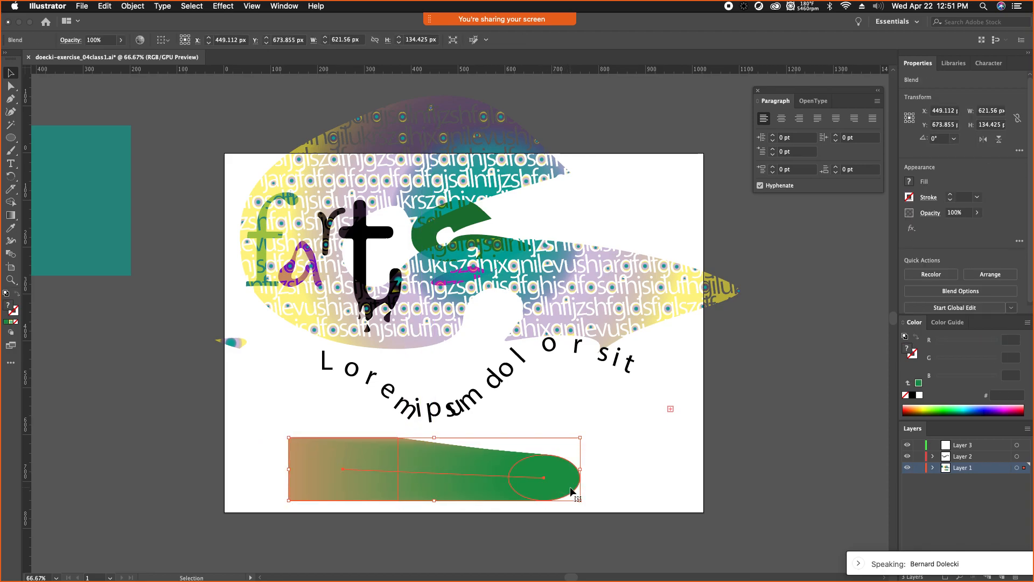
{"action": "left_click", "coordinate": [614, 486]}
Step: Move the blend's green ellipse up over the curved text and pull its anchor points into an irregular shape
{"action": "left_click", "coordinate": [11, 85]}
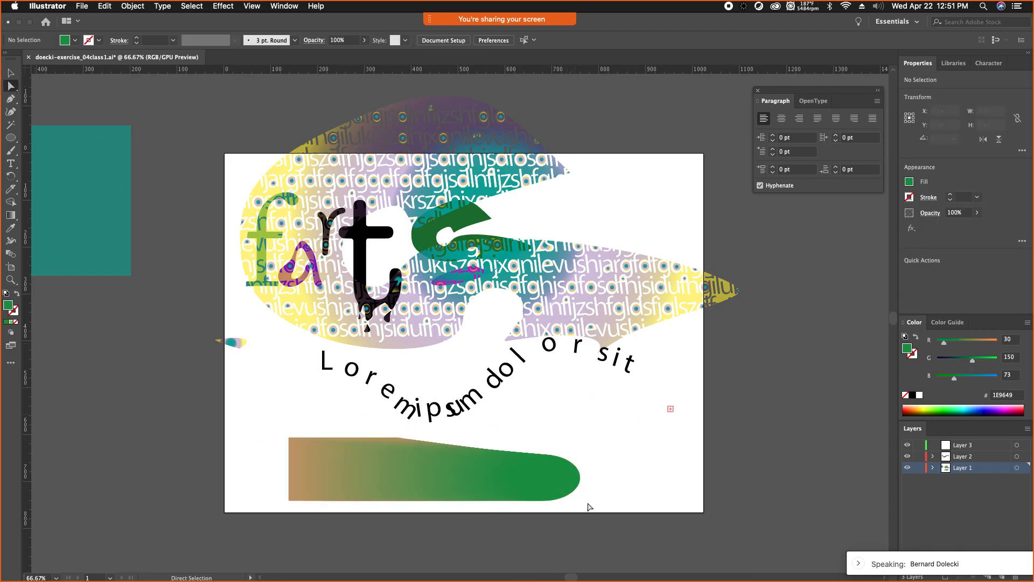
{"action": "left_click", "coordinate": [558, 486]}
{"action": "left_click_drag", "start_coordinate": [558, 487], "coordinate": [623, 314]}
{"action": "left_click_drag", "start_coordinate": [531, 389], "coordinate": [560, 502]}
{"action": "left_click_drag", "start_coordinate": [509, 389], "coordinate": [595, 473]}
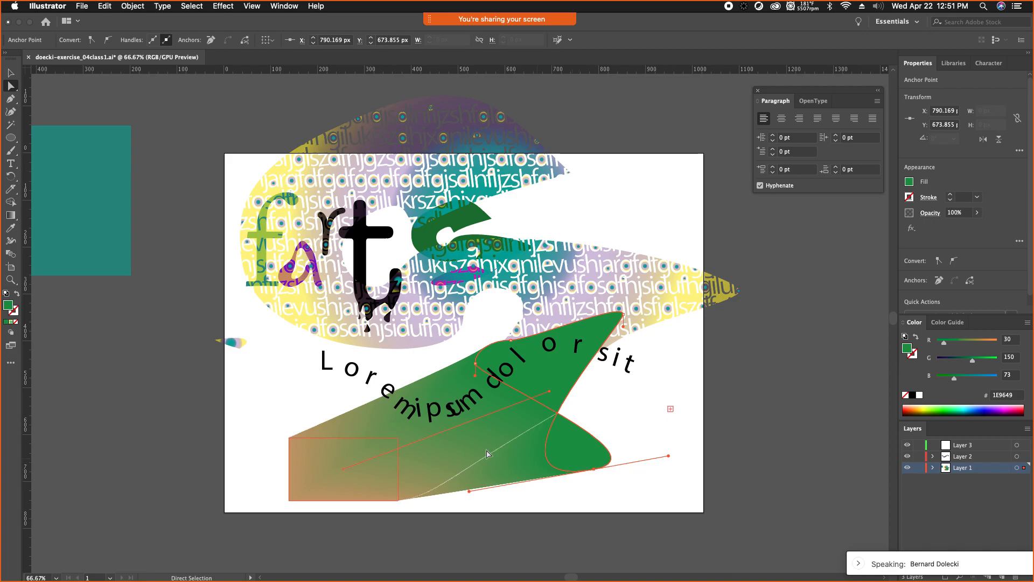
Step: Undo the ellipse reshaping, the moves and the blend, back to the separate rectangle and ellipse
{"action": "left_click", "coordinate": [11, 254]}
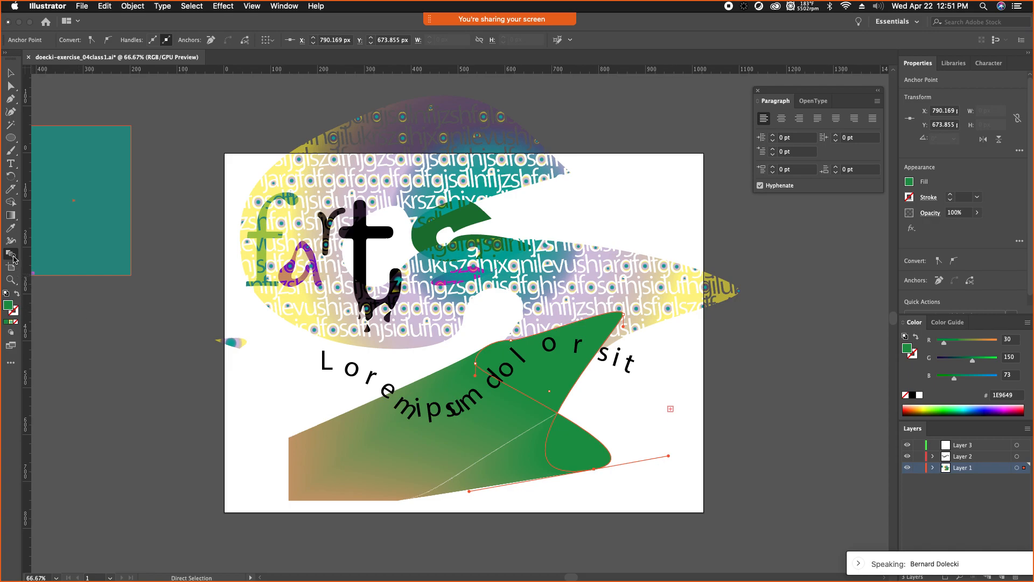
{"action": "key", "text": "cmd+z"}
{"action": "key", "text": "cmd+z"}
{"action": "key", "text": "cmd+z"}
{"action": "key", "text": "cmd+z"}
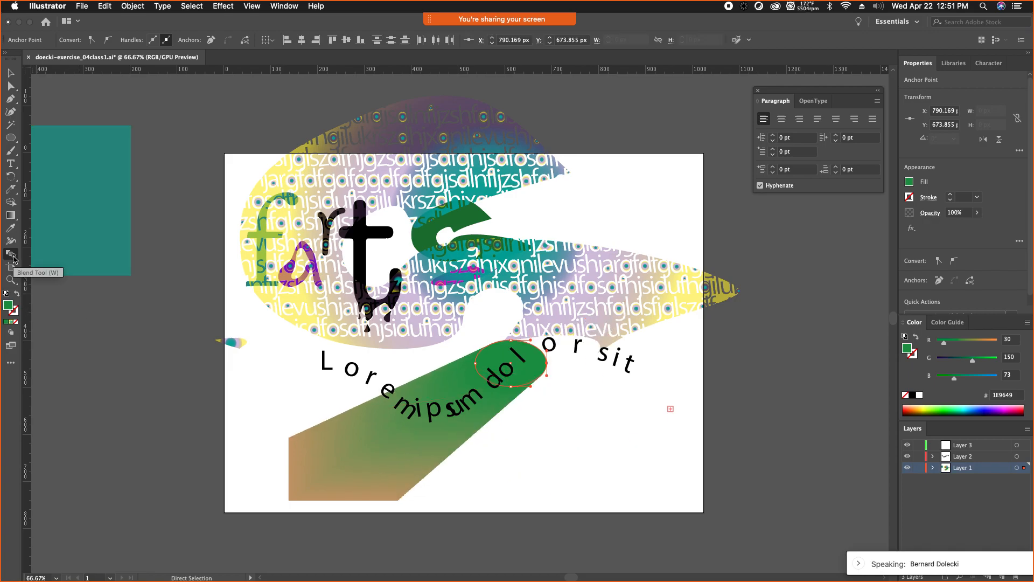
{"action": "key", "text": "super+shift+z"}
{"action": "key", "text": "super+shift+z"}
{"action": "key", "text": "super+shift+z"}
{"action": "key", "text": "super+shift+z"}
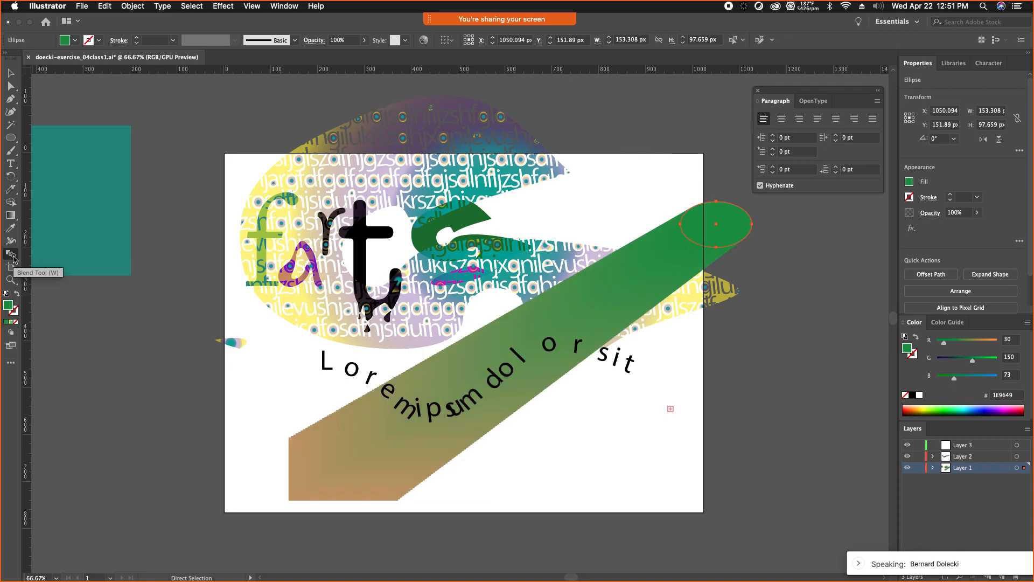
{"action": "key", "text": "super+shift+z"}
{"action": "key", "text": "super+shift+z"}
{"action": "key", "text": "super+shift+z"}
{"action": "key", "text": "super+shift+z"}
{"action": "key", "text": "super+z"}
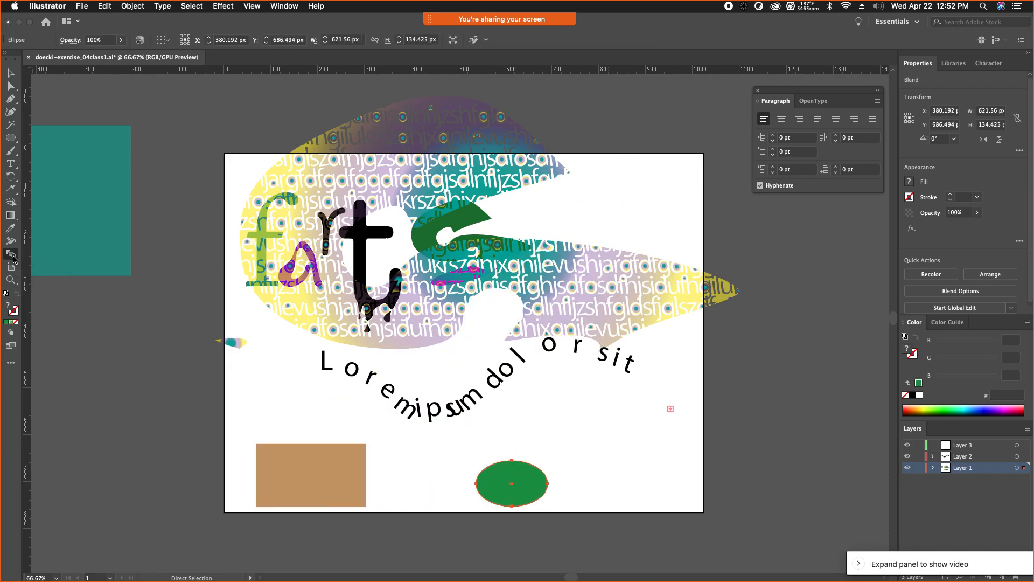
Step: Set the Blend tool's spacing to Specified Steps with 4 steps
{"action": "left_click", "coordinate": [12, 256]}
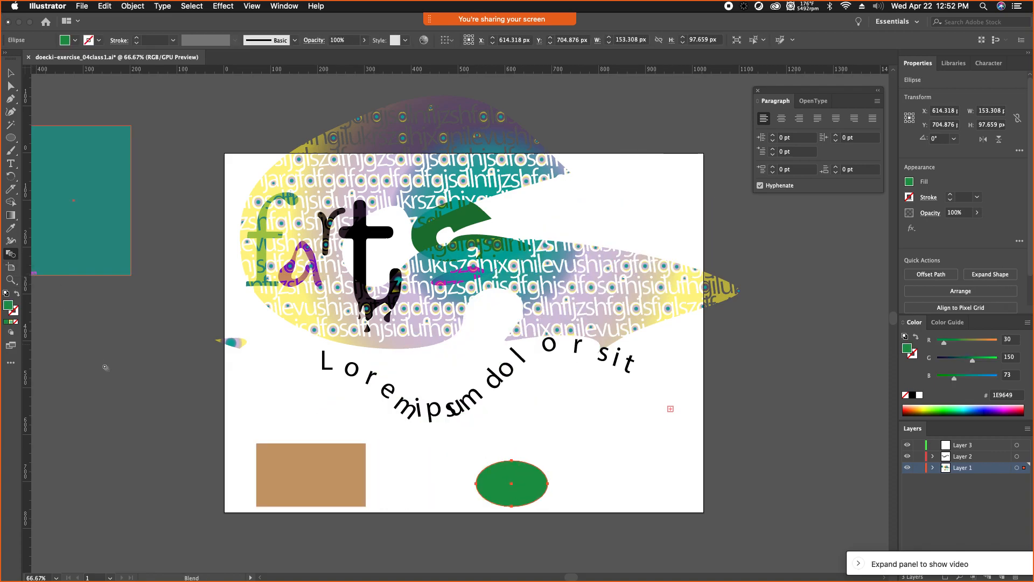
{"action": "double_click", "coordinate": [11, 255]}
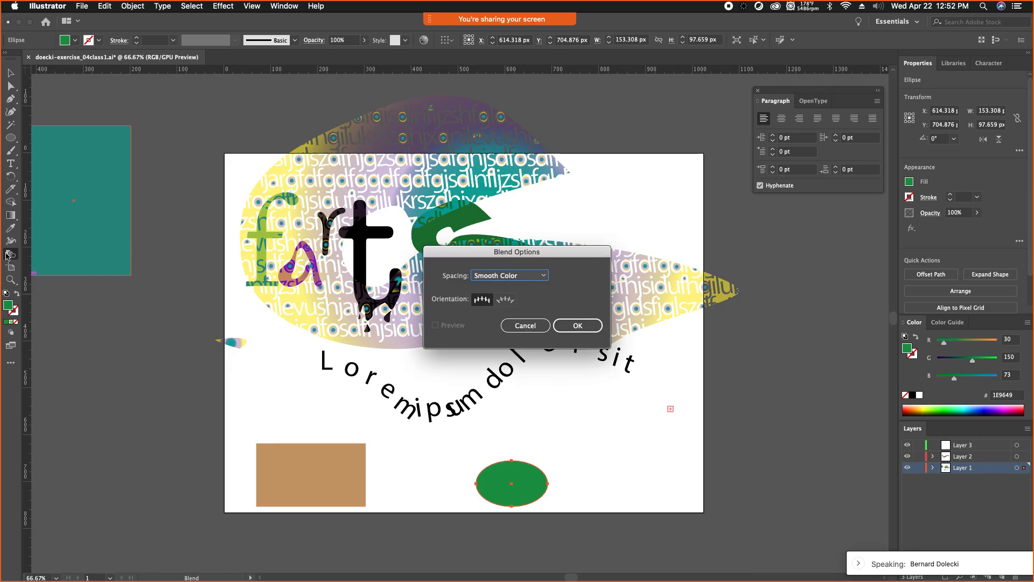
{"action": "left_click", "coordinate": [544, 278]}
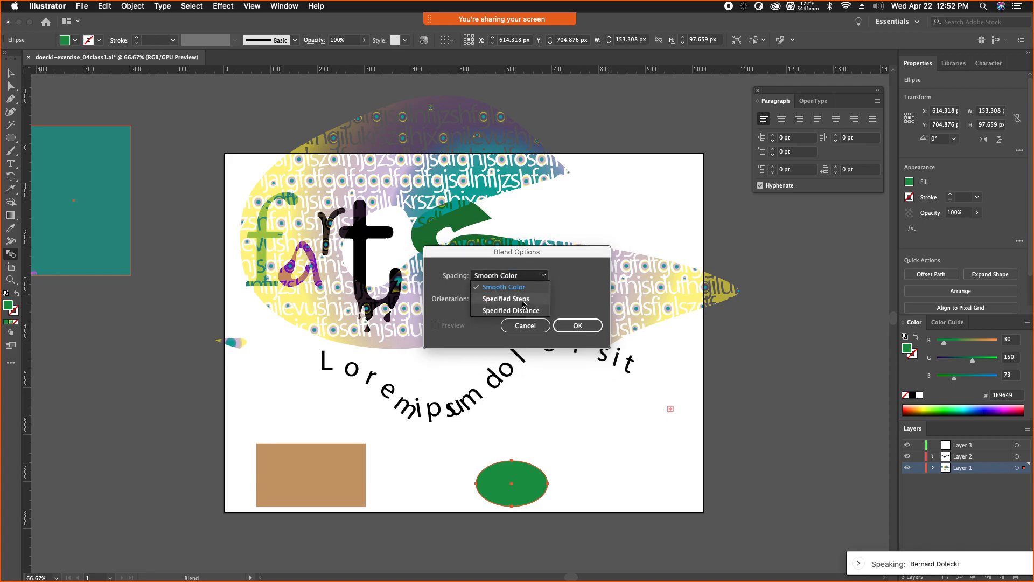
{"action": "left_click", "coordinate": [529, 300]}
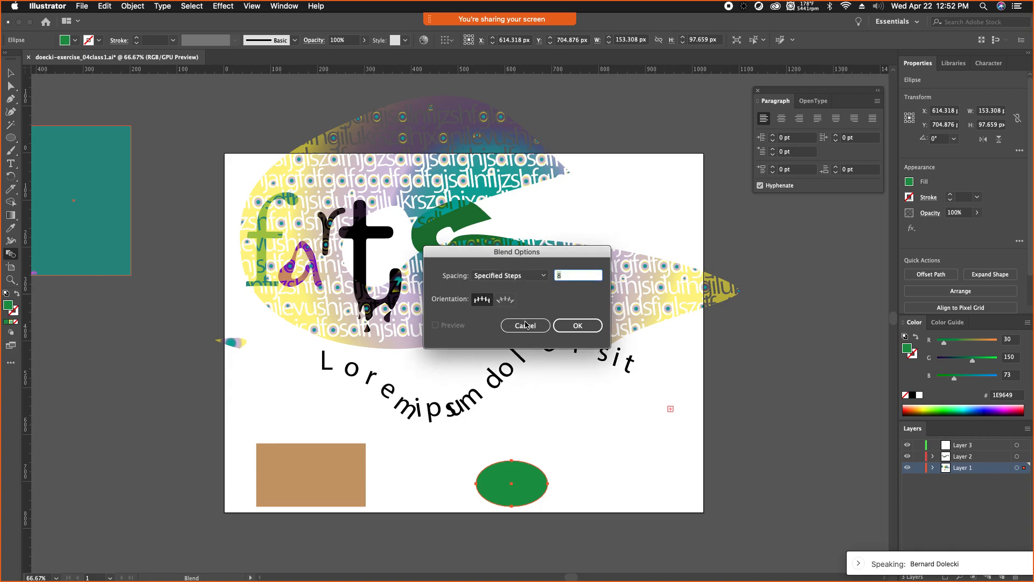
{"action": "left_click", "coordinate": [543, 276]}
{"action": "left_click", "coordinate": [569, 276]}
{"action": "type", "text": "4"}
{"action": "left_click", "coordinate": [578, 328]}
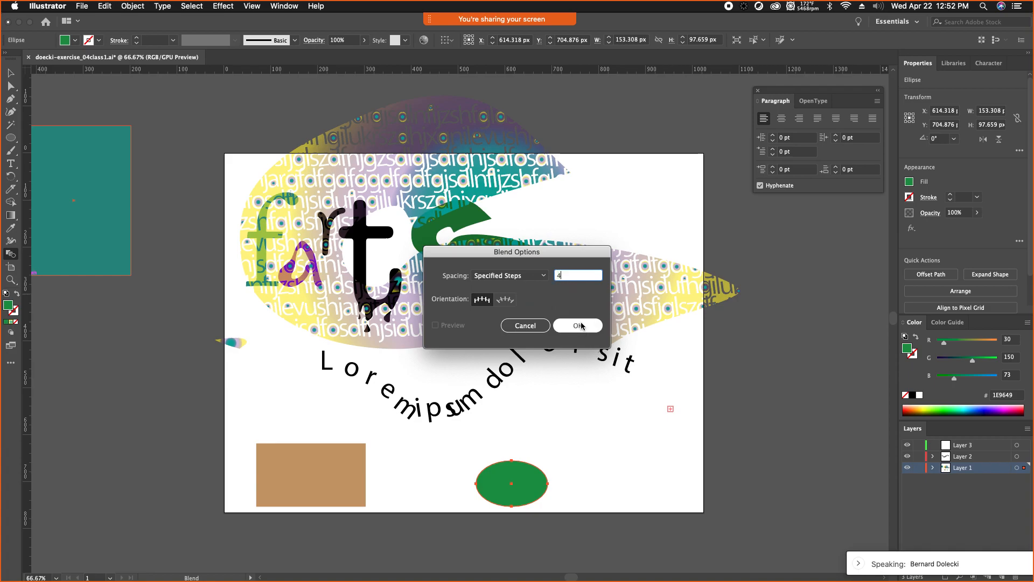
Step: Blend the tan rectangle into the green ellipse and spread the two end shapes apart beyond both sides of the artboard
{"action": "left_click", "coordinate": [492, 482]}
{"action": "key", "text": "v"}
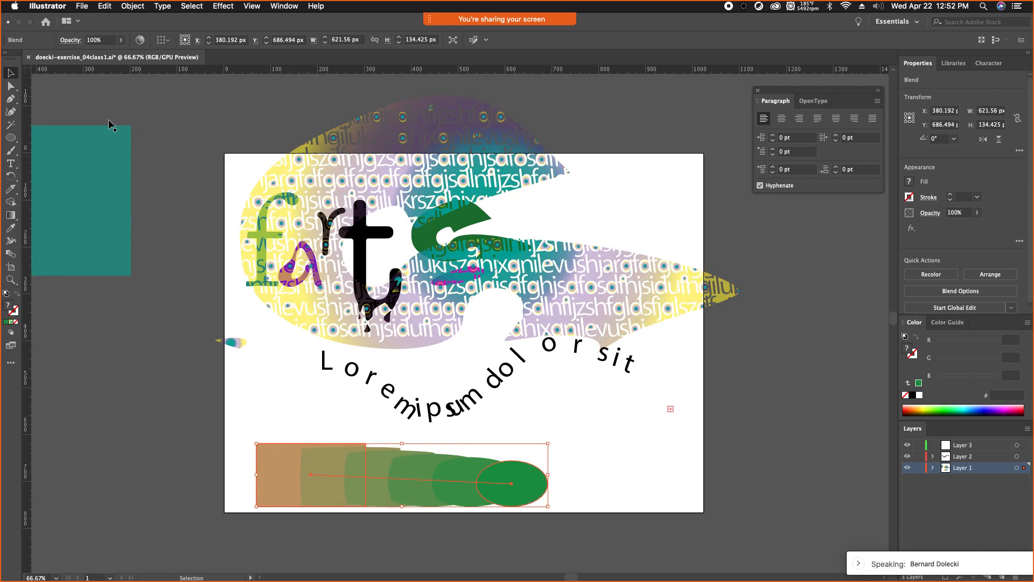
{"action": "left_click", "coordinate": [10, 86]}
{"action": "left_click", "coordinate": [537, 483]}
{"action": "left_click_drag", "start_coordinate": [537, 483], "coordinate": [806, 476]}
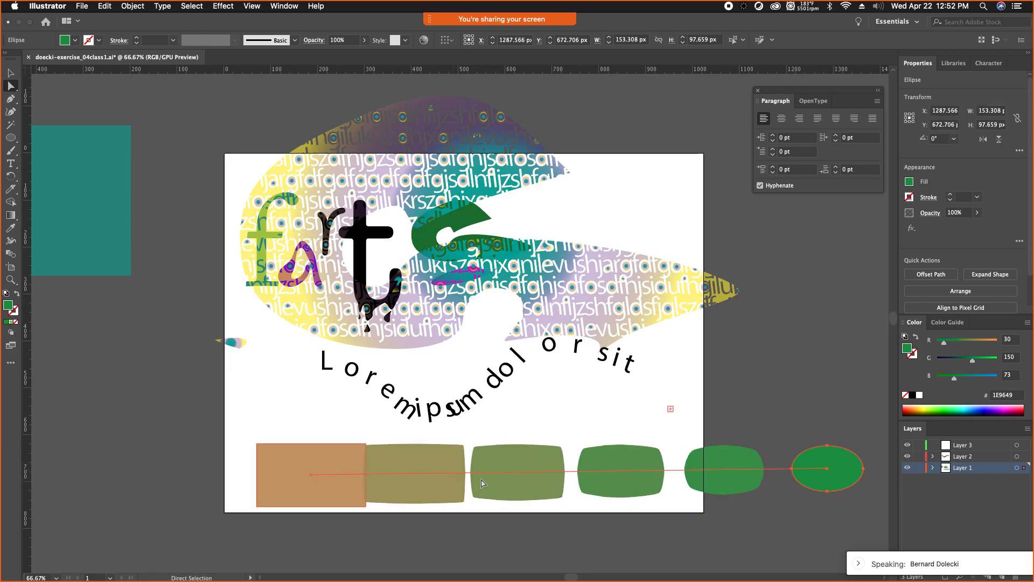
{"action": "left_click", "coordinate": [327, 496]}
{"action": "left_click_drag", "start_coordinate": [275, 496], "coordinate": [151, 499]}
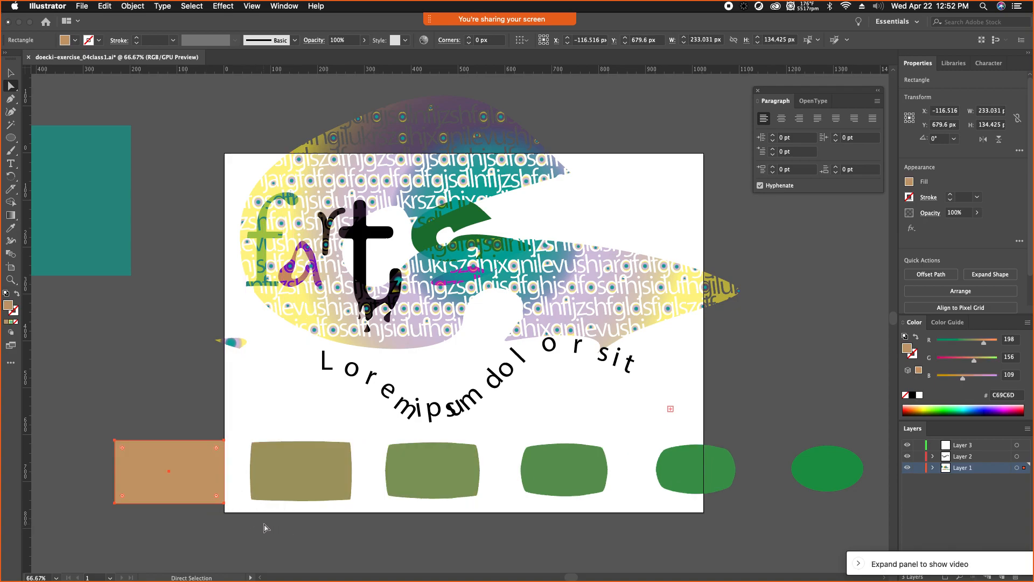
Step: Undo the spreading of the end shapes and the stepped blend between rectangle and ellipse
{"action": "key", "text": "super+z"}
{"action": "key", "text": "super+z"}
{"action": "key", "text": "super+z"}
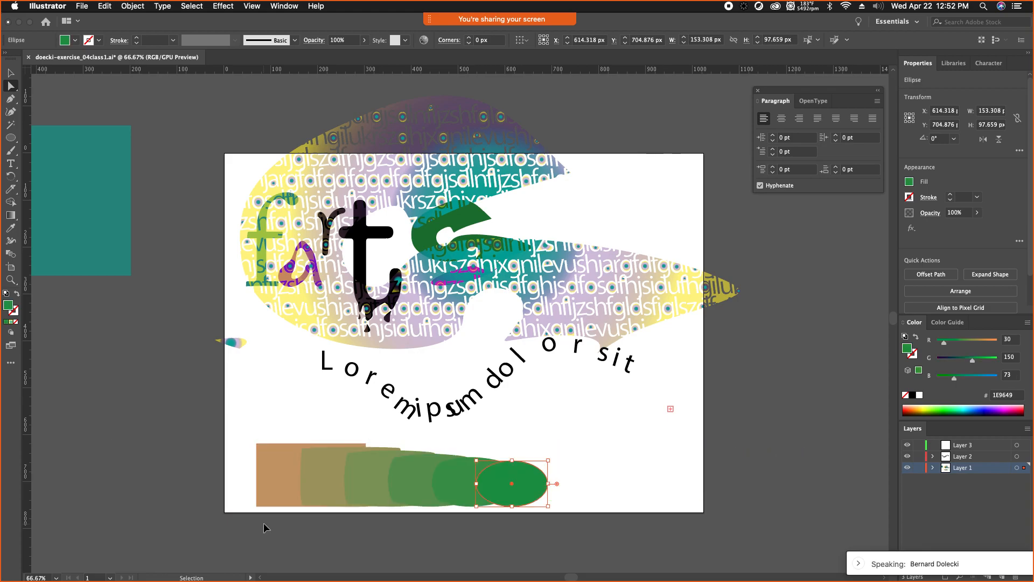
{"action": "key", "text": "super+z"}
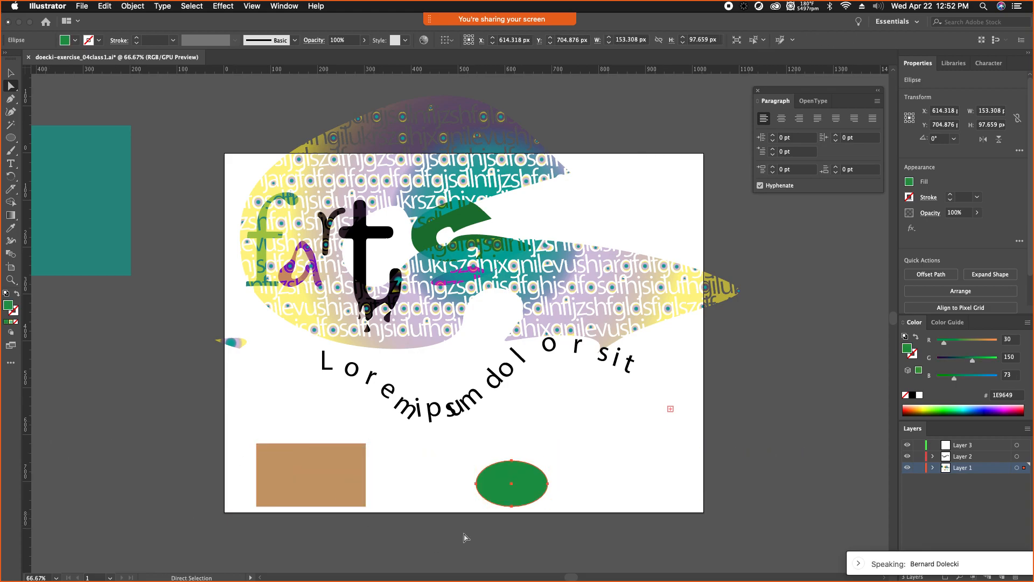
Step: Blend the green ellipse into the green letter s using the specified steps
{"action": "left_click", "coordinate": [11, 253]}
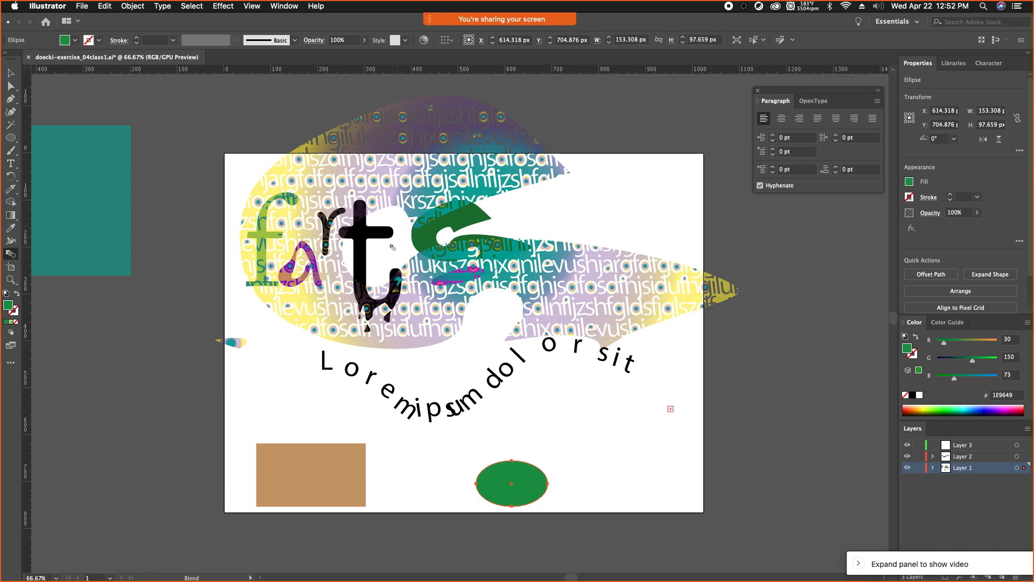
{"action": "left_click", "coordinate": [524, 494]}
{"action": "left_click", "coordinate": [477, 218]}
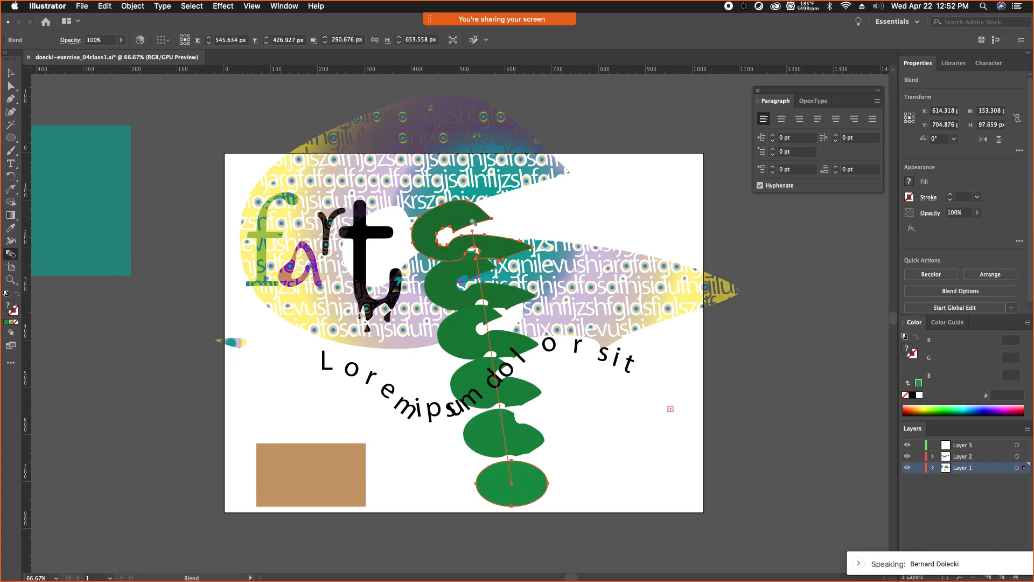
{"action": "key", "text": "v"}
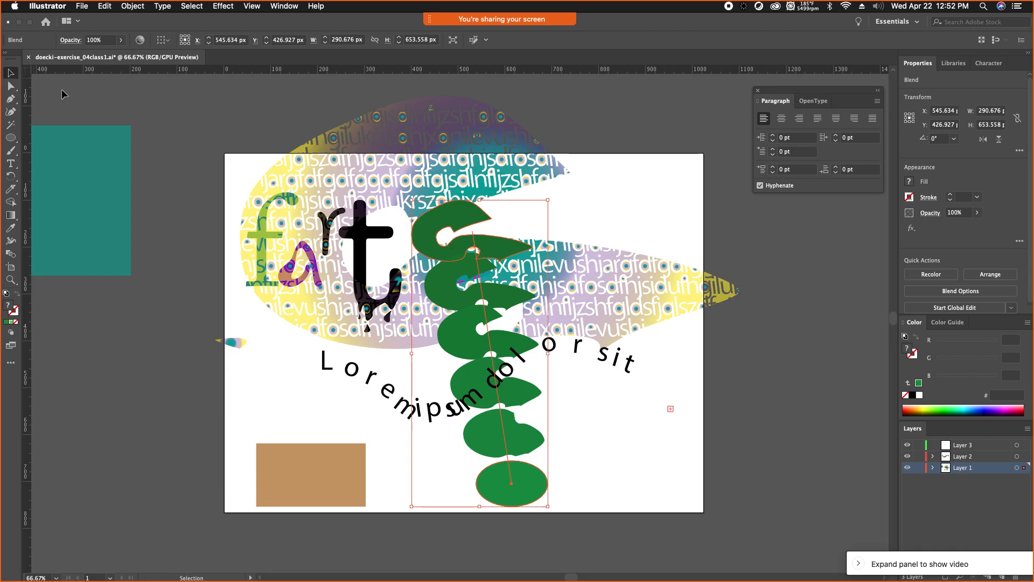
Step: Move the letter s blend to the artboard's left edge and place its end ellipse farther down
{"action": "key", "text": "a"}
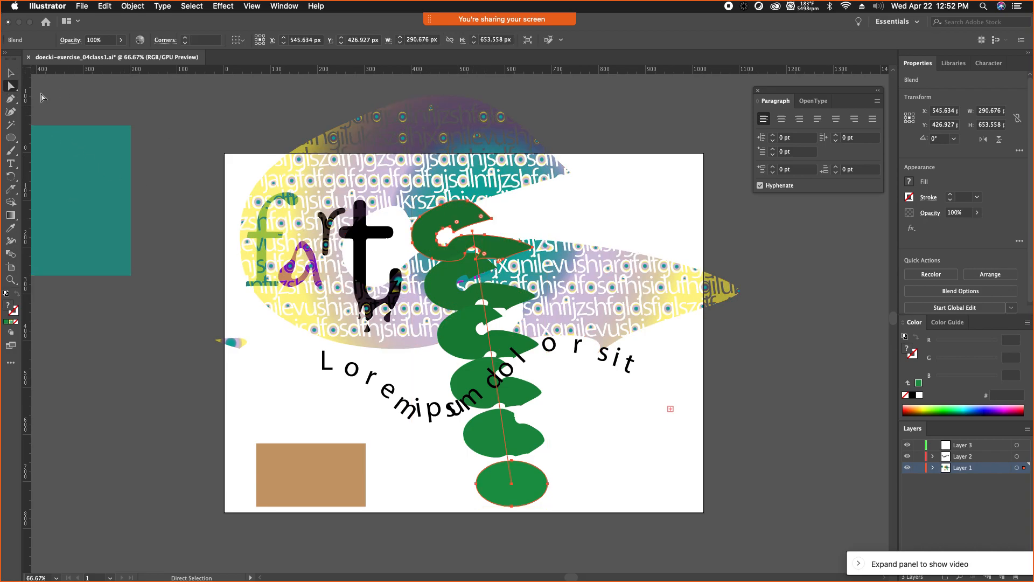
{"action": "left_click_drag", "start_coordinate": [475, 217], "coordinate": [177, 234]}
{"action": "left_click", "coordinate": [144, 411]}
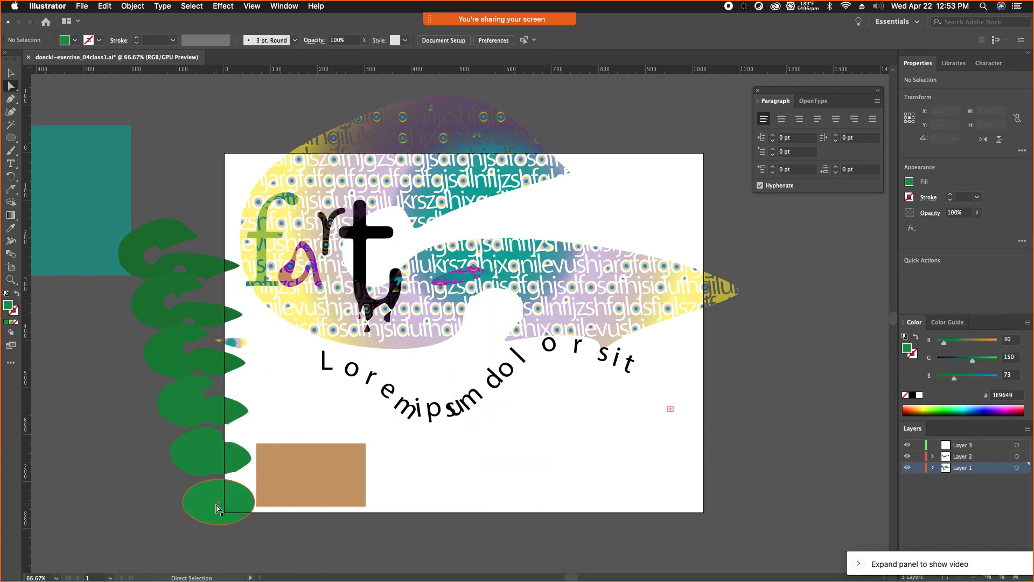
{"action": "left_click", "coordinate": [214, 511]}
{"action": "left_click_drag", "start_coordinate": [212, 510], "coordinate": [213, 553]}
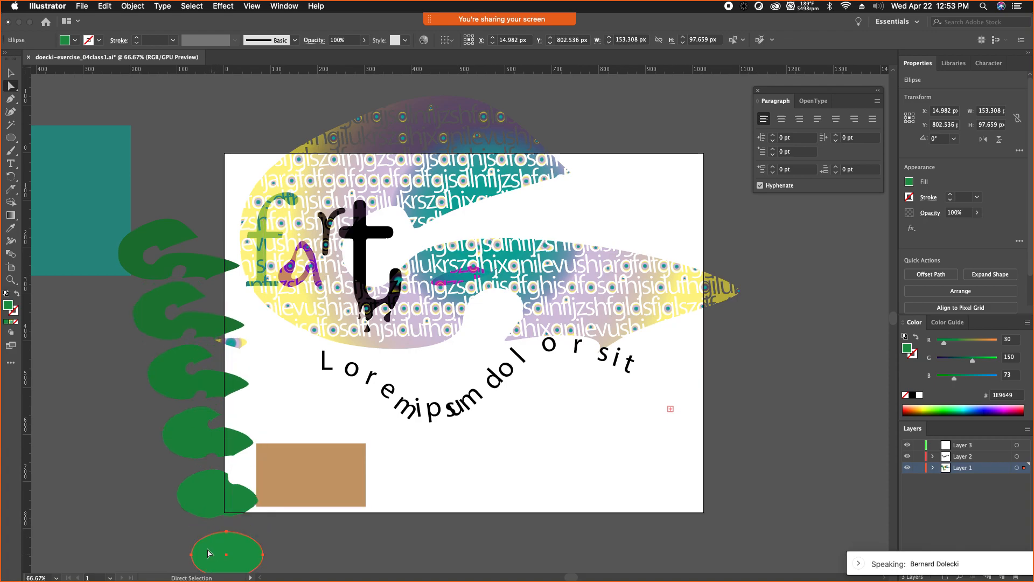
{"action": "scroll", "coordinate": [173, 452], "scroll_direction": "down", "scroll_amount": 3}
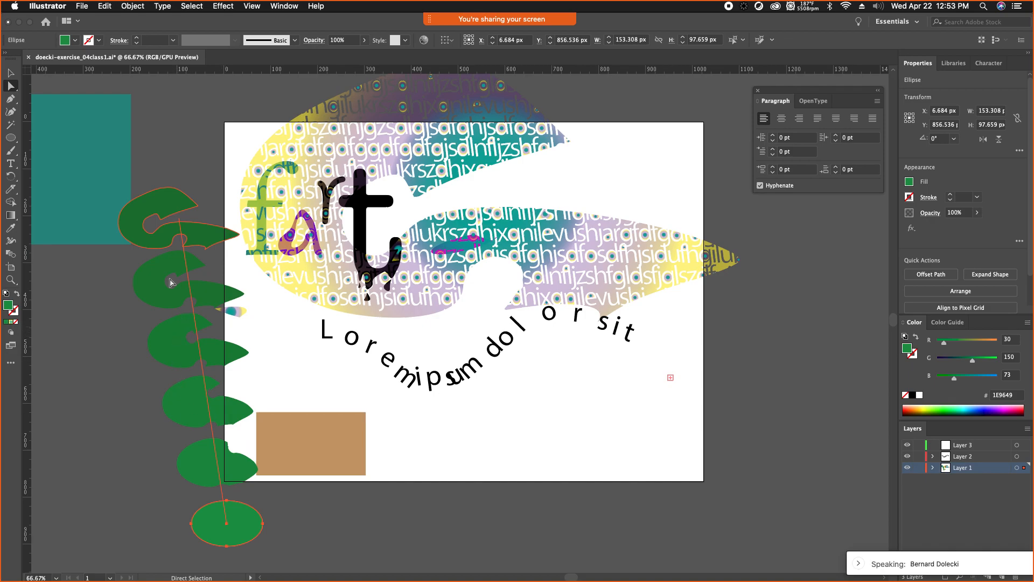
Step: Expand the letter s blend with Object and Fill enabled
{"action": "left_click", "coordinate": [11, 73]}
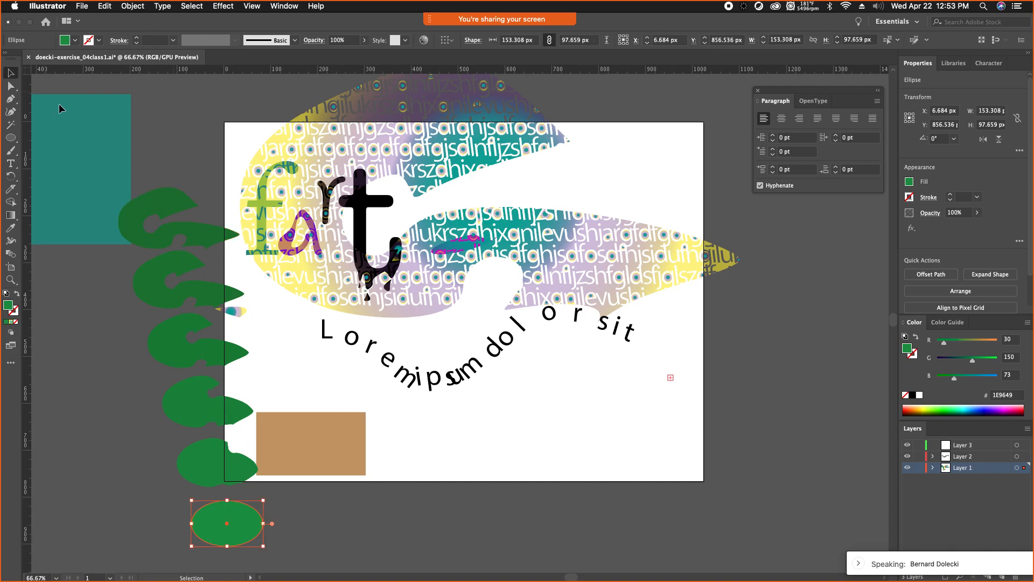
{"action": "left_click", "coordinate": [159, 196]}
{"action": "left_click", "coordinate": [129, 5]}
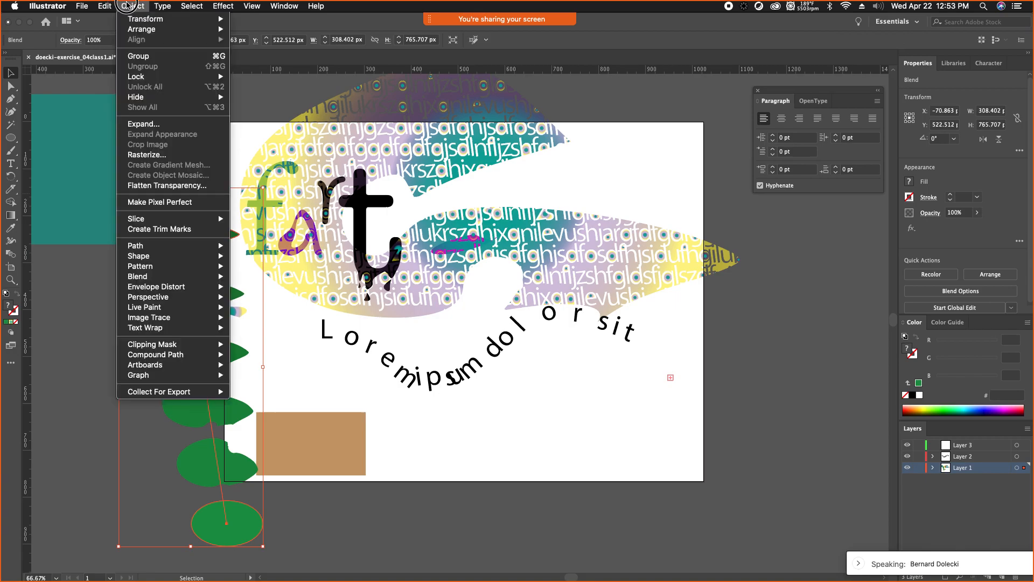
{"action": "left_click", "coordinate": [143, 124]}
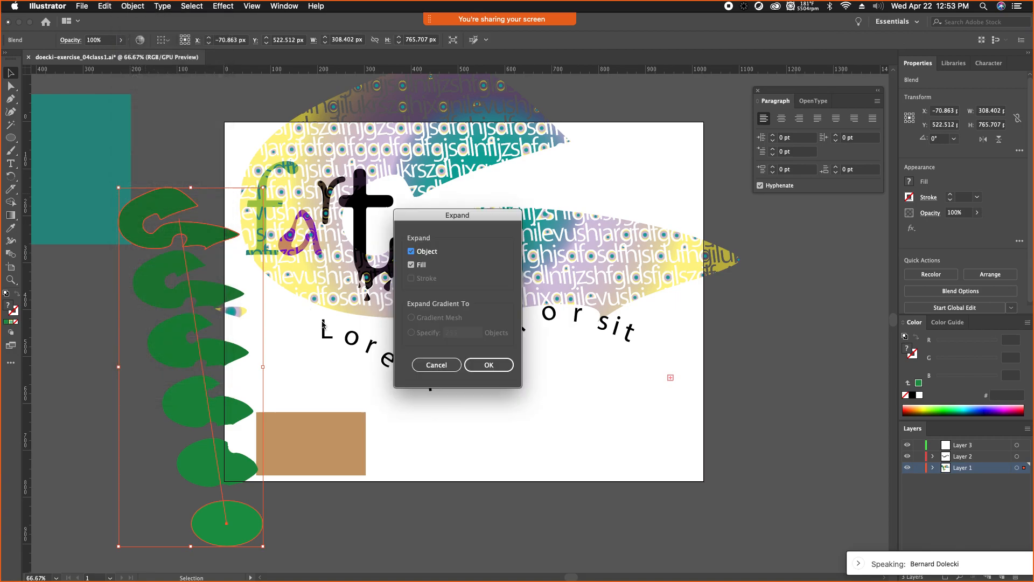
{"action": "left_click", "coordinate": [489, 364]}
Step: Ungroup the expanded blend and move its third shape from the top out to the left
{"action": "left_click", "coordinate": [134, 5]}
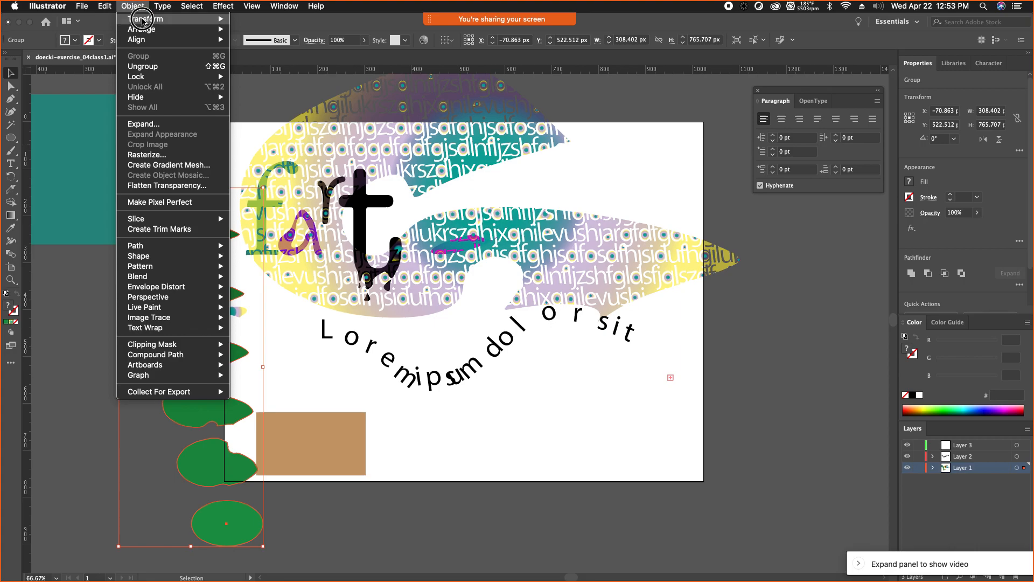
{"action": "left_click", "coordinate": [144, 66]}
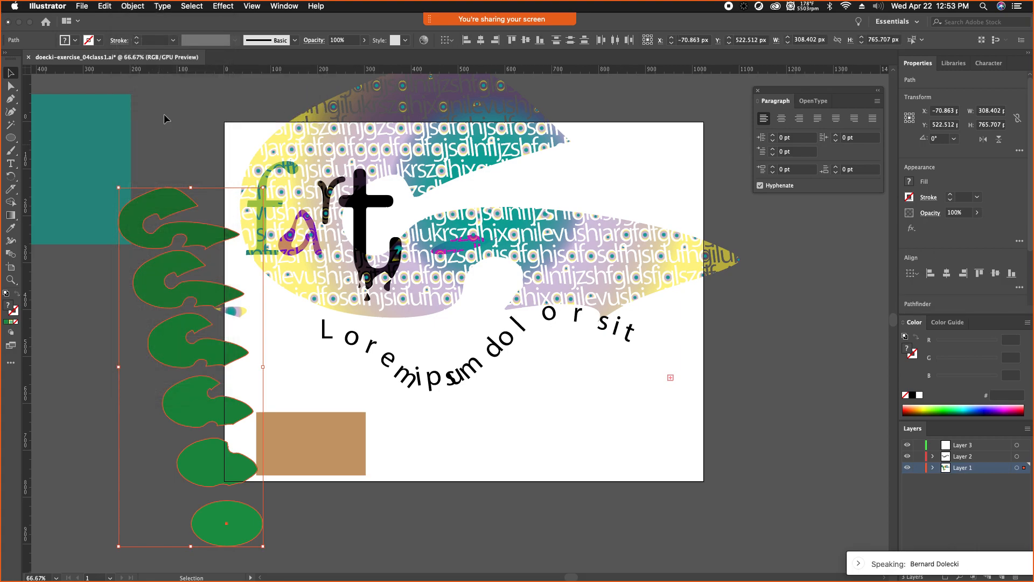
{"action": "left_click", "coordinate": [158, 352]}
{"action": "left_click_drag", "start_coordinate": [158, 352], "coordinate": [86, 373]}
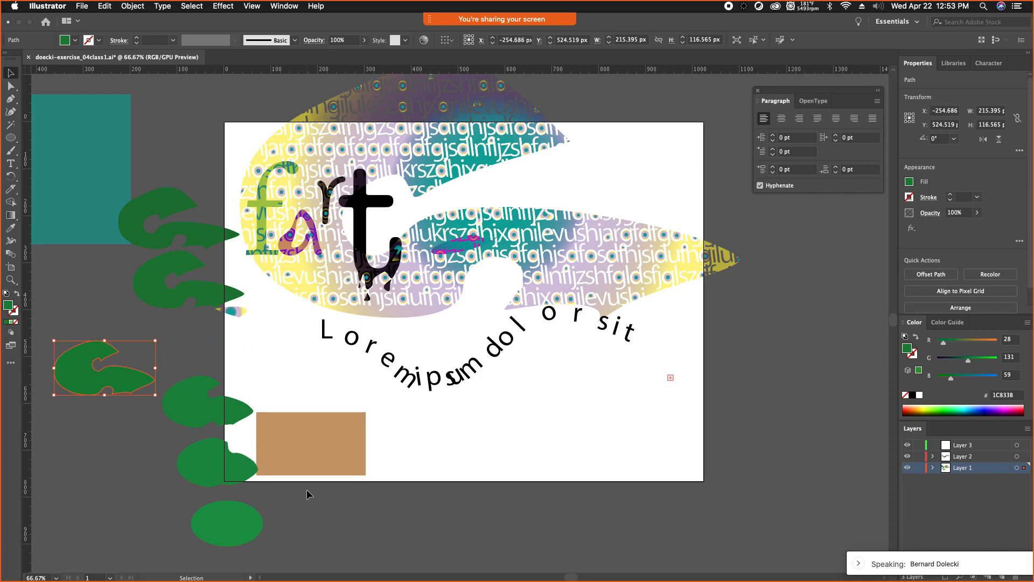